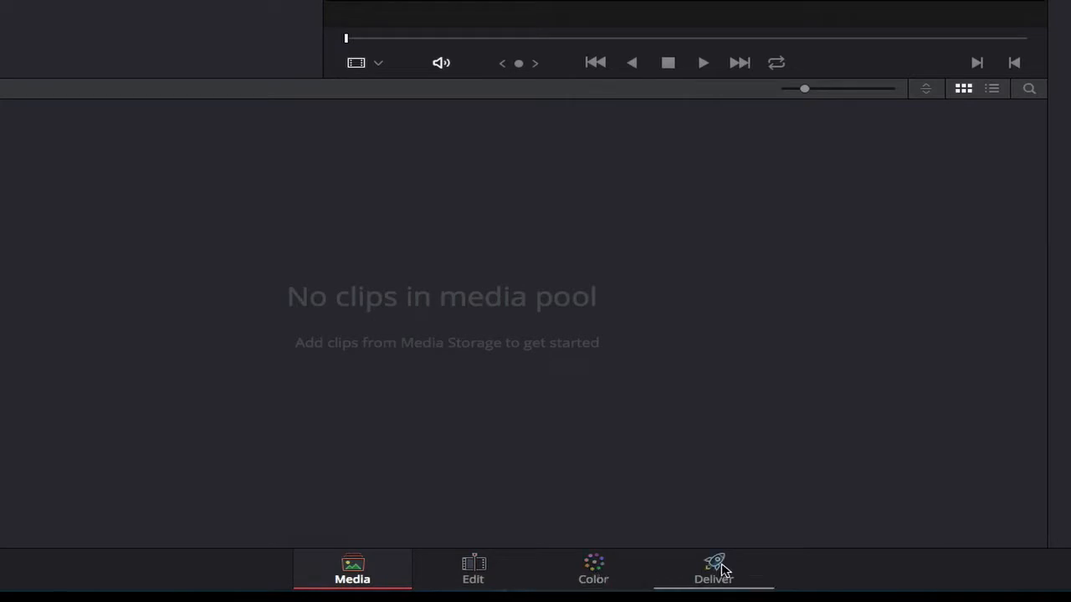
# Step: Look through the Edit, Color and Deliver pages, including the render settings, and return to the Media page
pyautogui.click(471, 572)
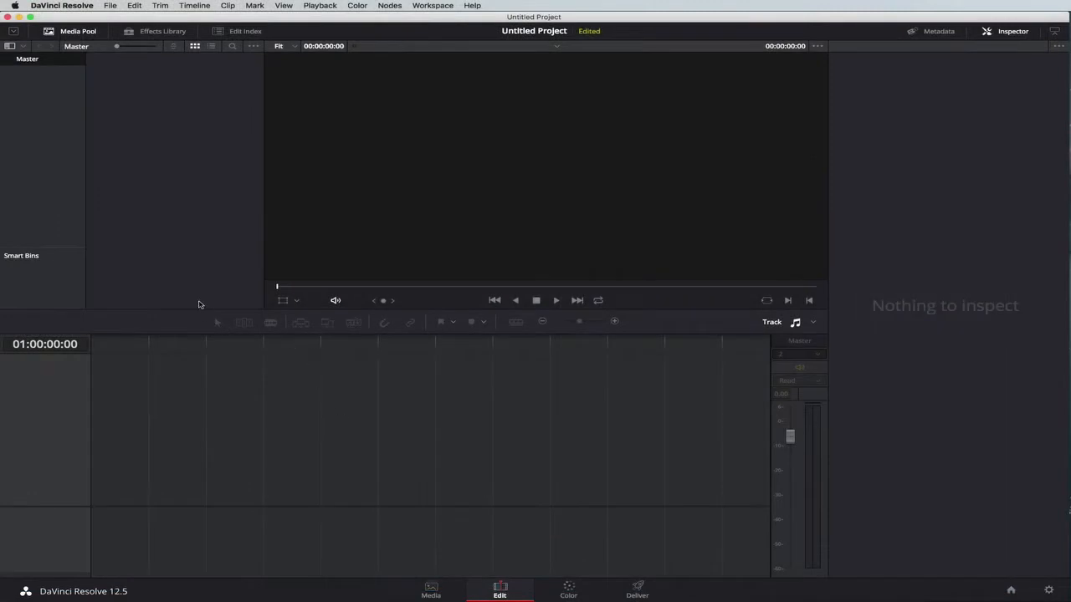
pyautogui.click(569, 591)
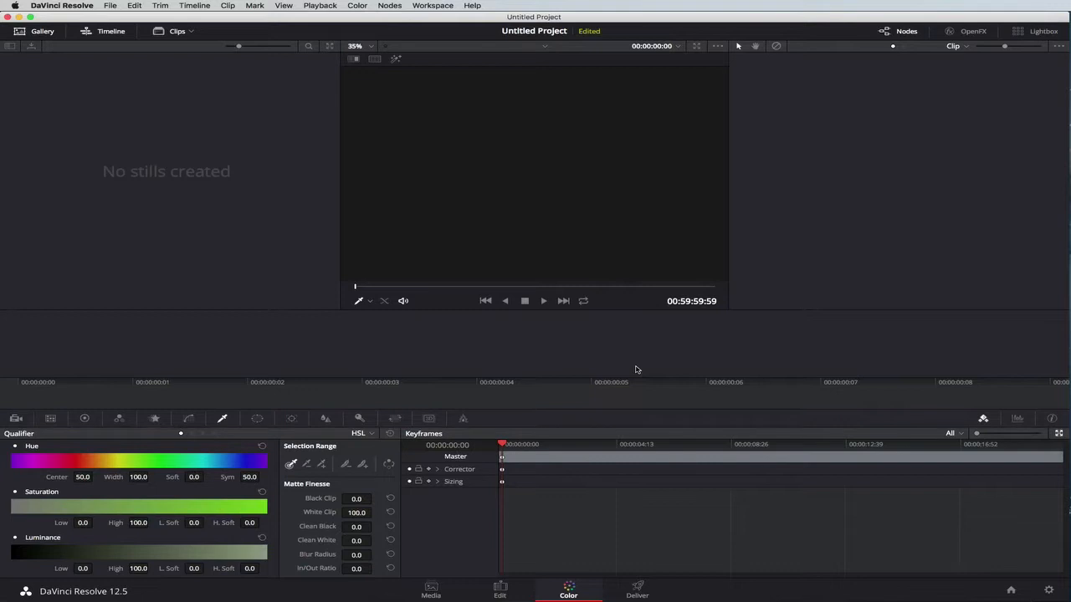
pyautogui.click(638, 589)
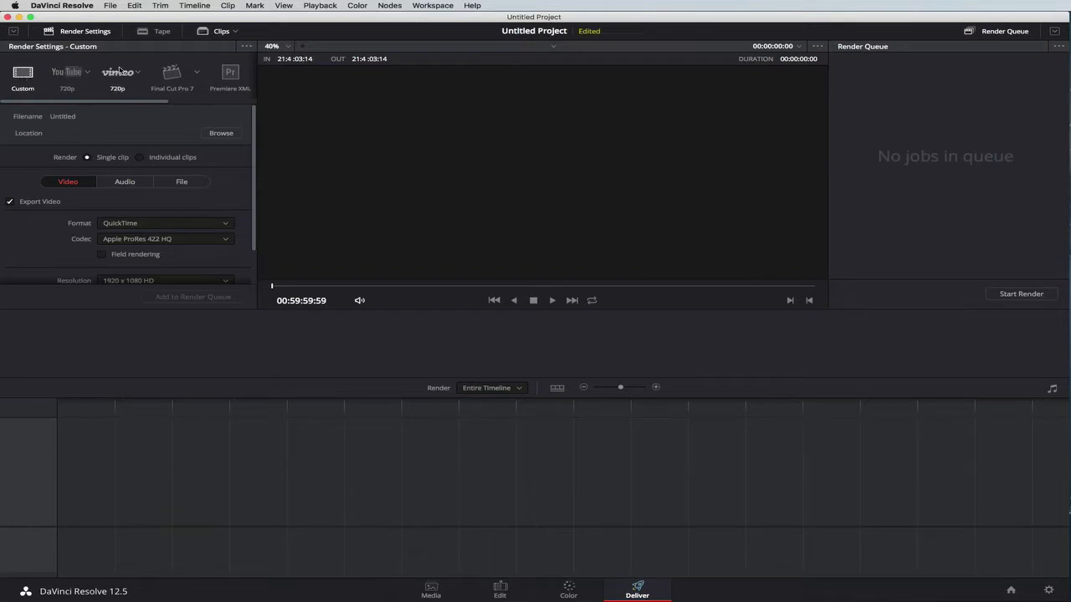
pyautogui.scroll(-1, 211, 213)
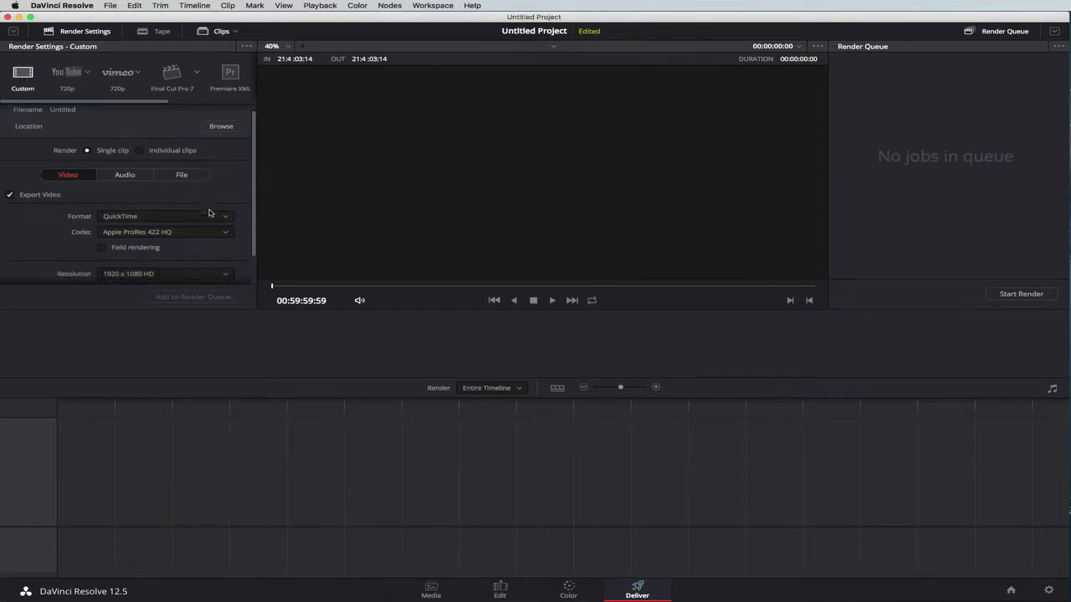
pyautogui.scroll(1, 209, 213)
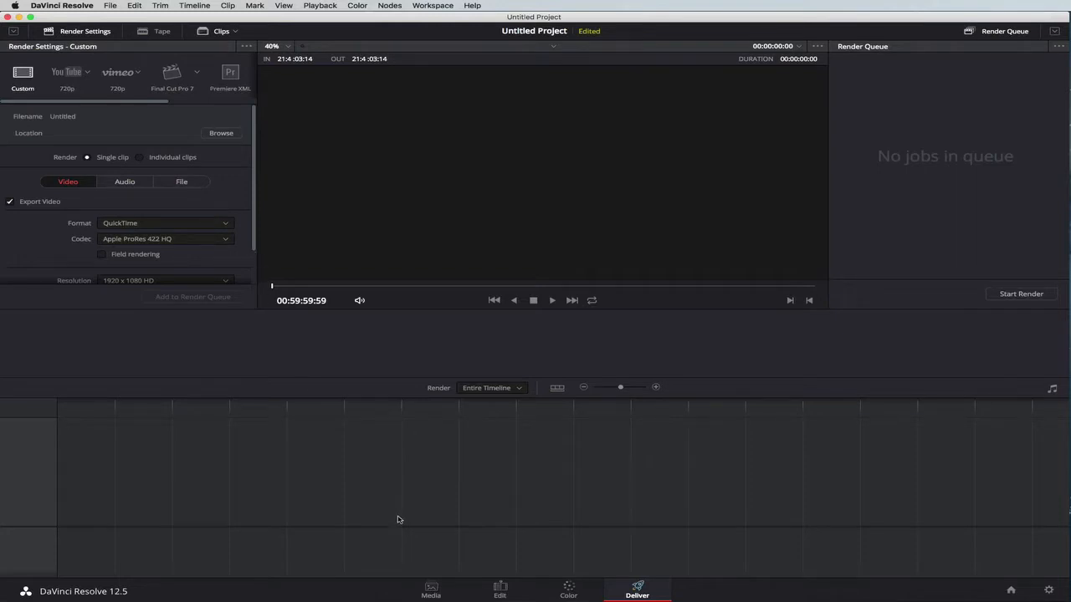
pyautogui.click(431, 589)
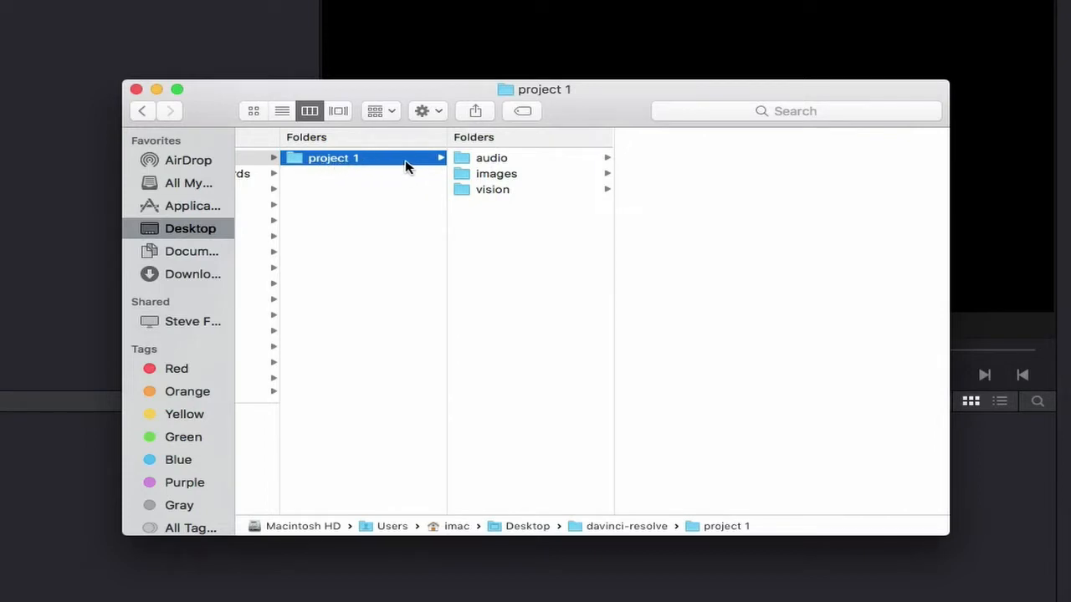
# Step: Switch to Finder and view the contents of the audio, images and vision folders inside project 1
pyautogui.hscroll(1, 506, 159)
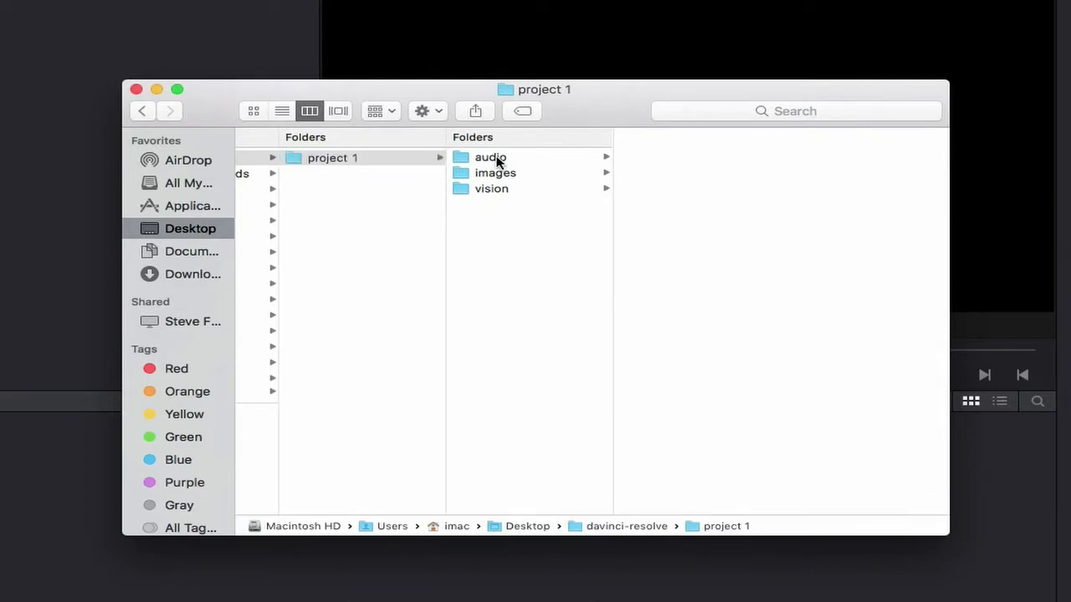
pyautogui.click(494, 158)
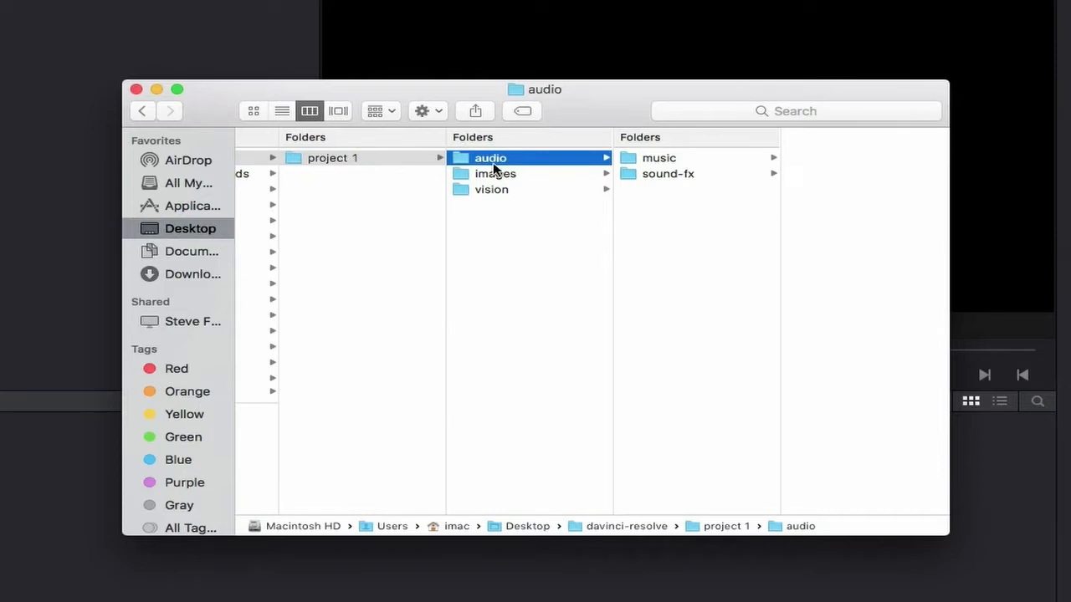
pyautogui.click(515, 176)
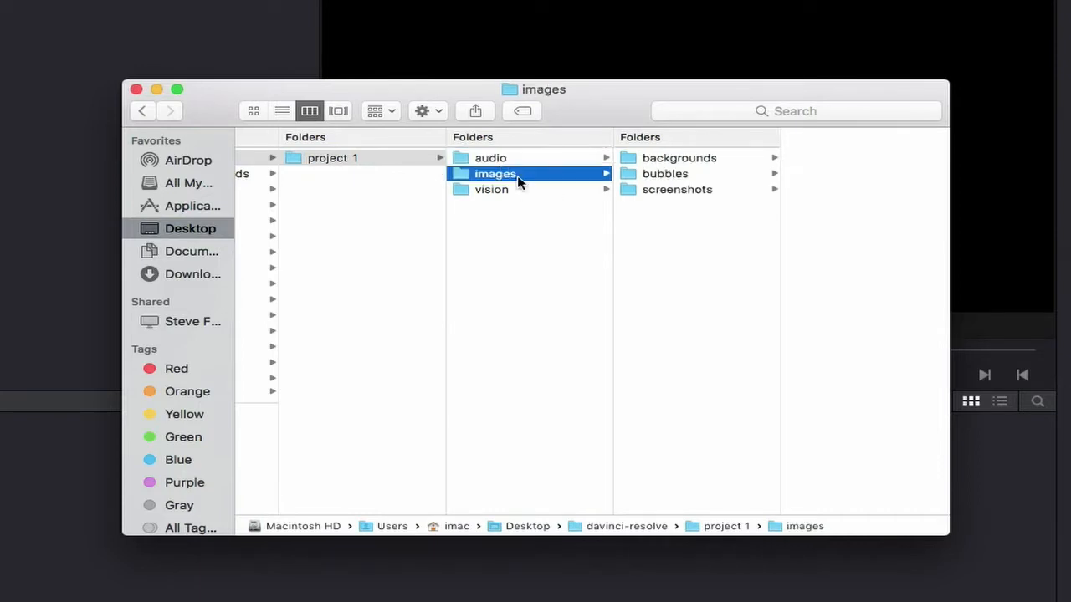
pyautogui.click(503, 191)
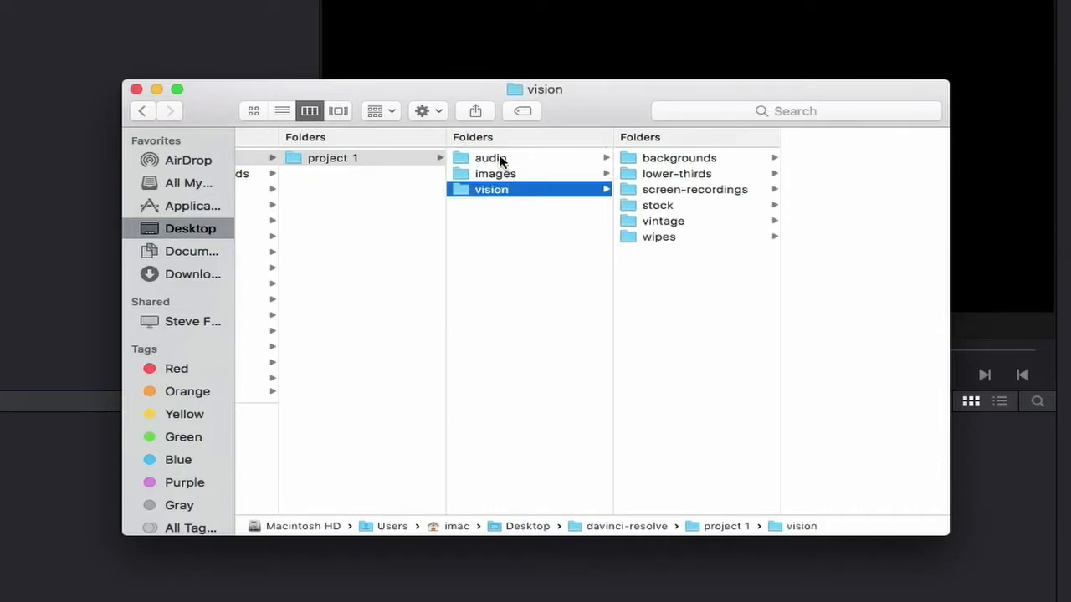
# Step: Look through the audio folder's music files, including Energy of Beauty.wav, and its sound-fx folder
pyautogui.click(502, 159)
pyautogui.click(665, 168)
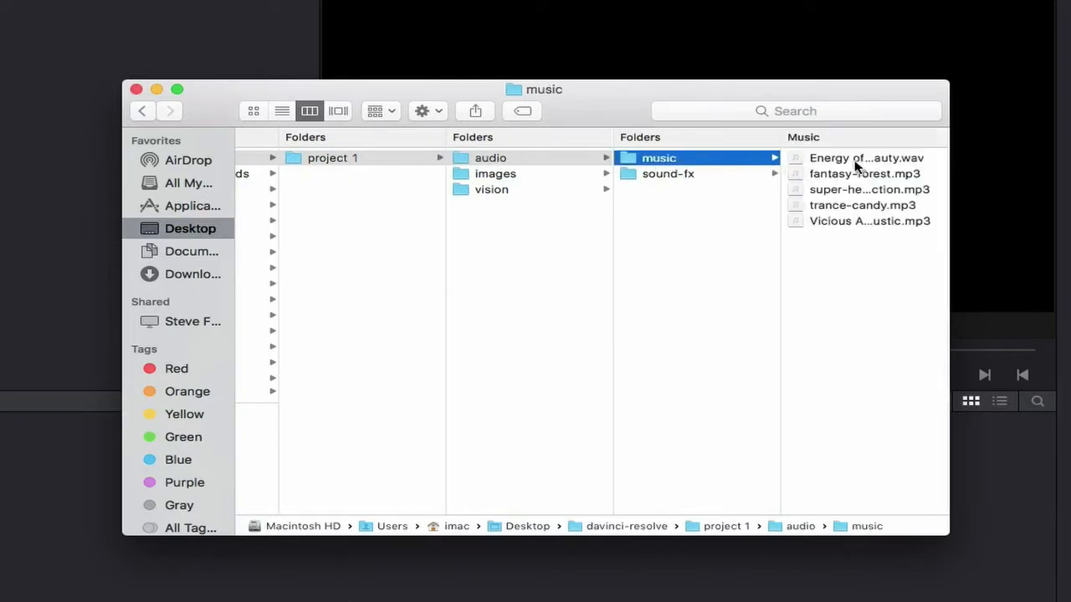
pyautogui.click(857, 162)
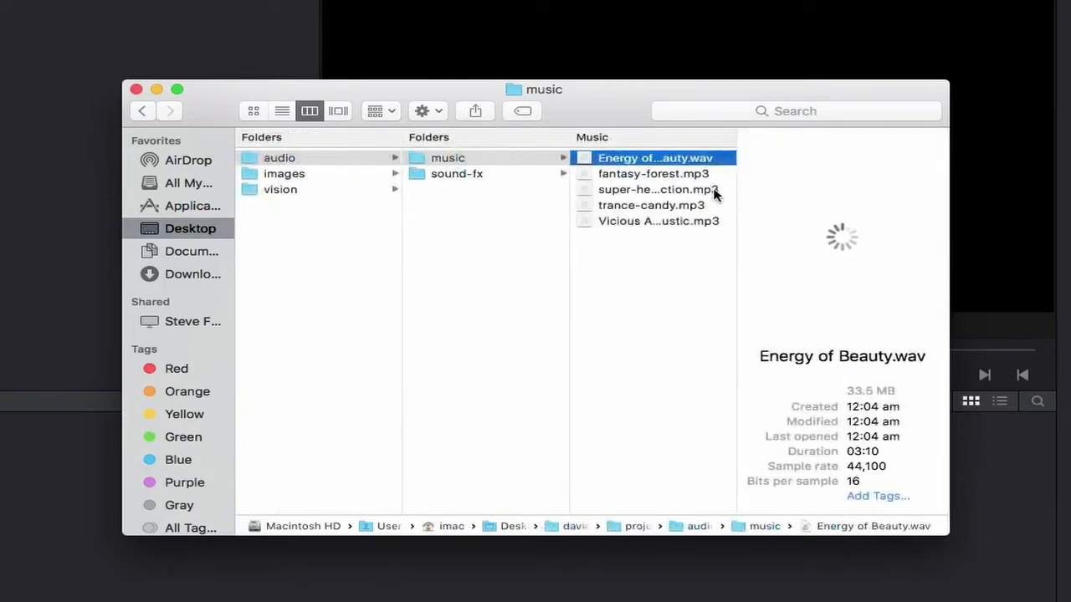
pyautogui.click(466, 179)
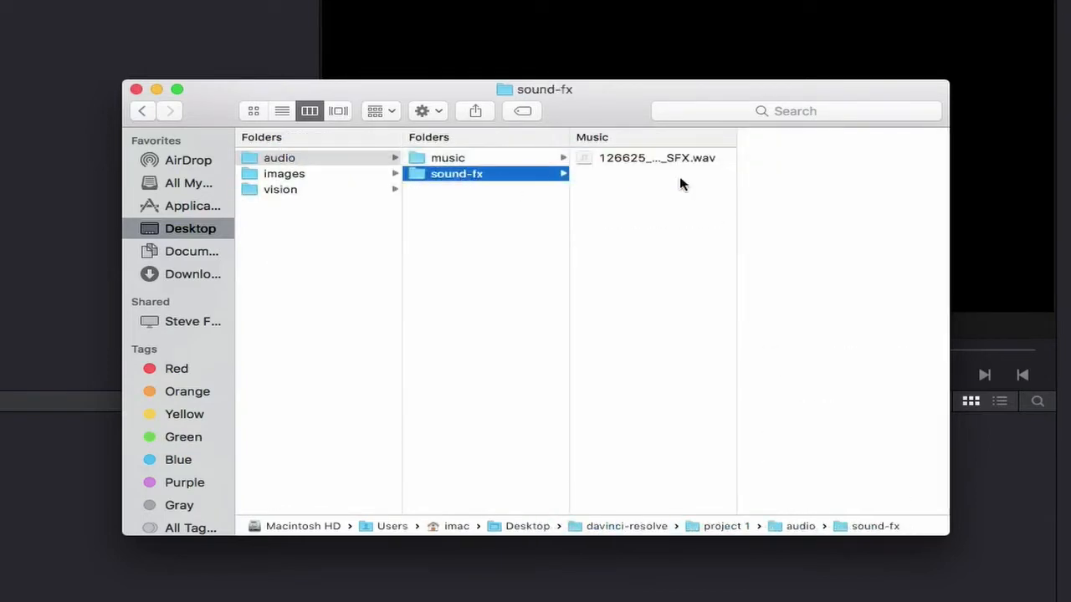
# Step: Preview autumn-leaves.jpg and grass.jpg in the backgrounds folder of the project's images
pyautogui.click(287, 178)
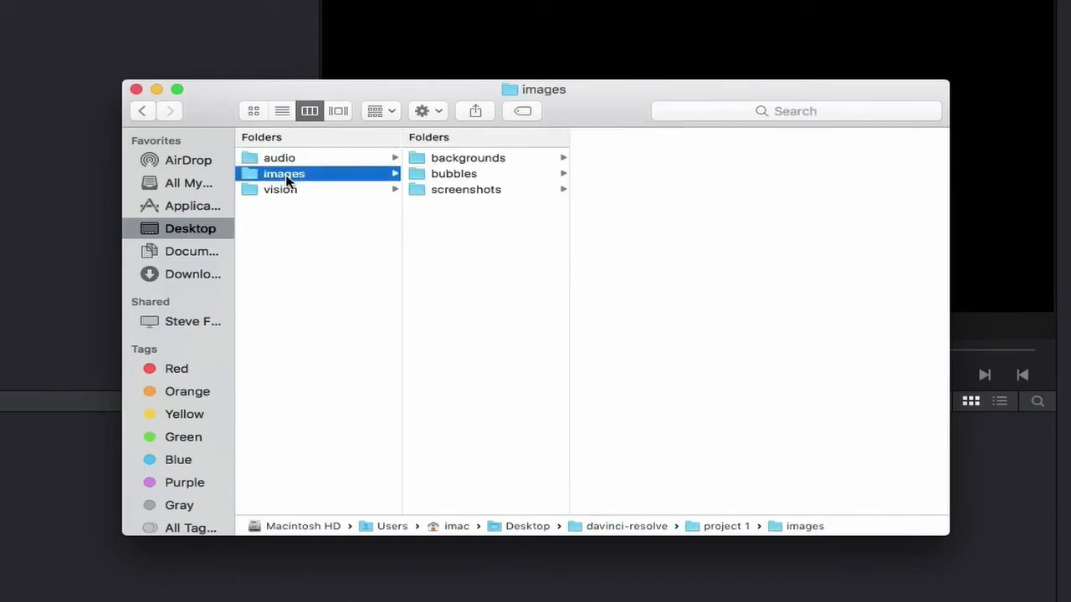
pyautogui.click(459, 159)
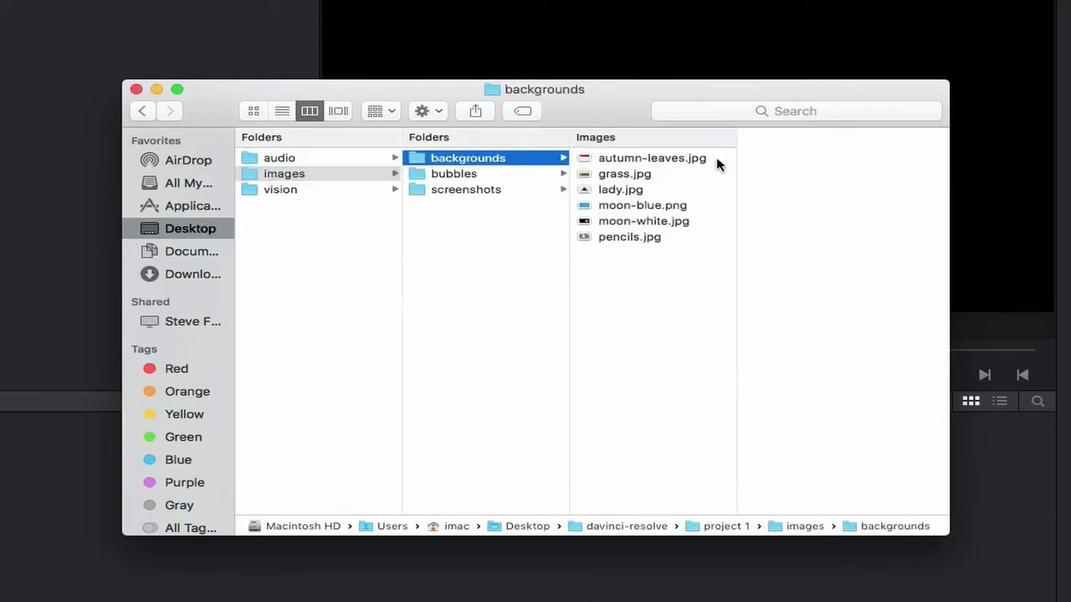
pyautogui.click(641, 160)
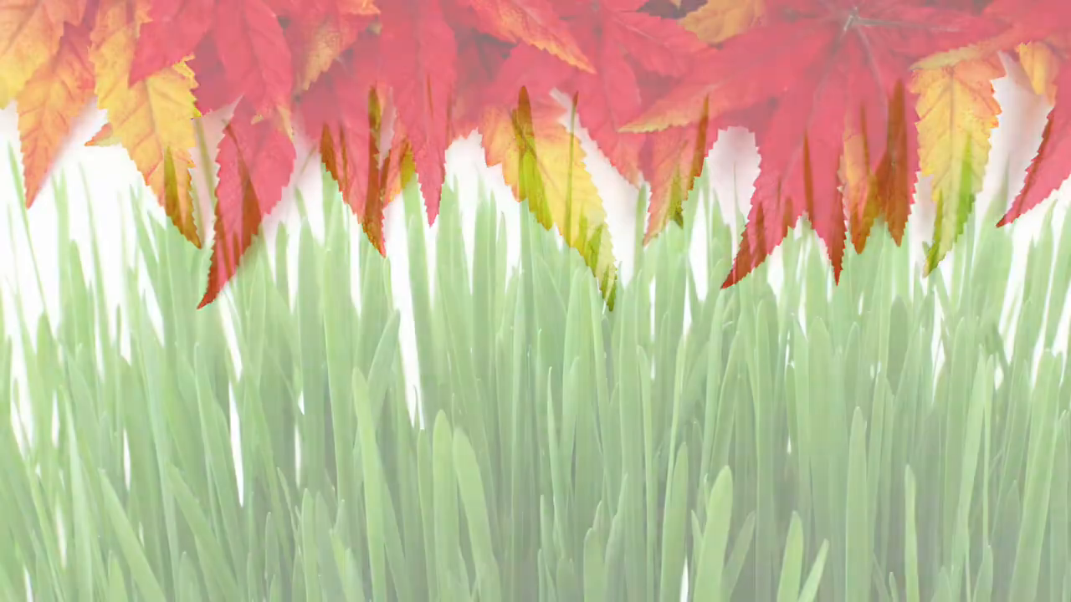
pyautogui.press('Down')
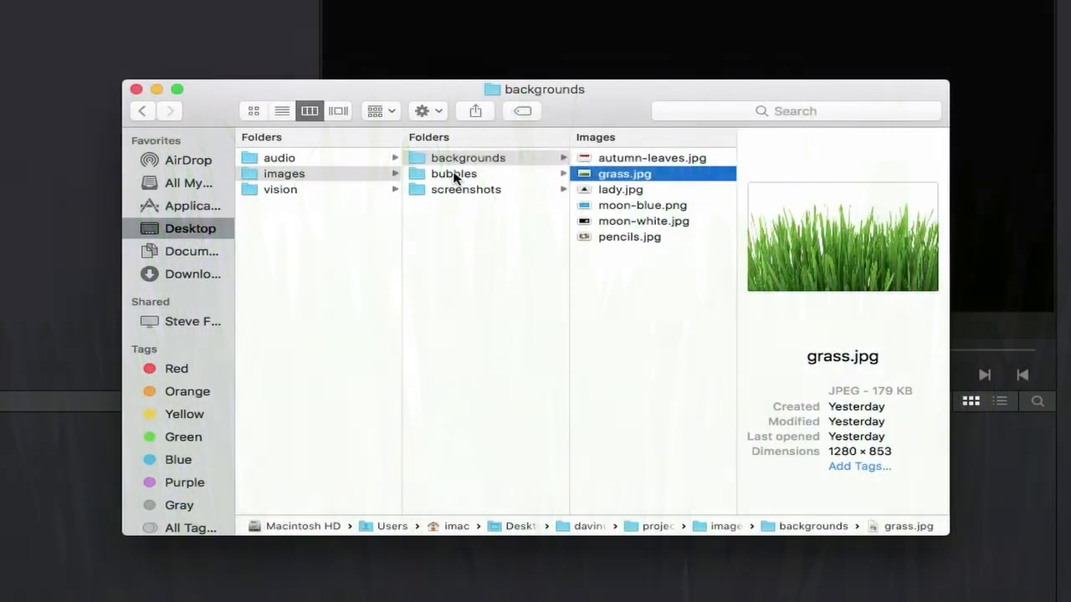
# Step: View both speech bubble PNG images in the bubbles folder
pyautogui.click(452, 174)
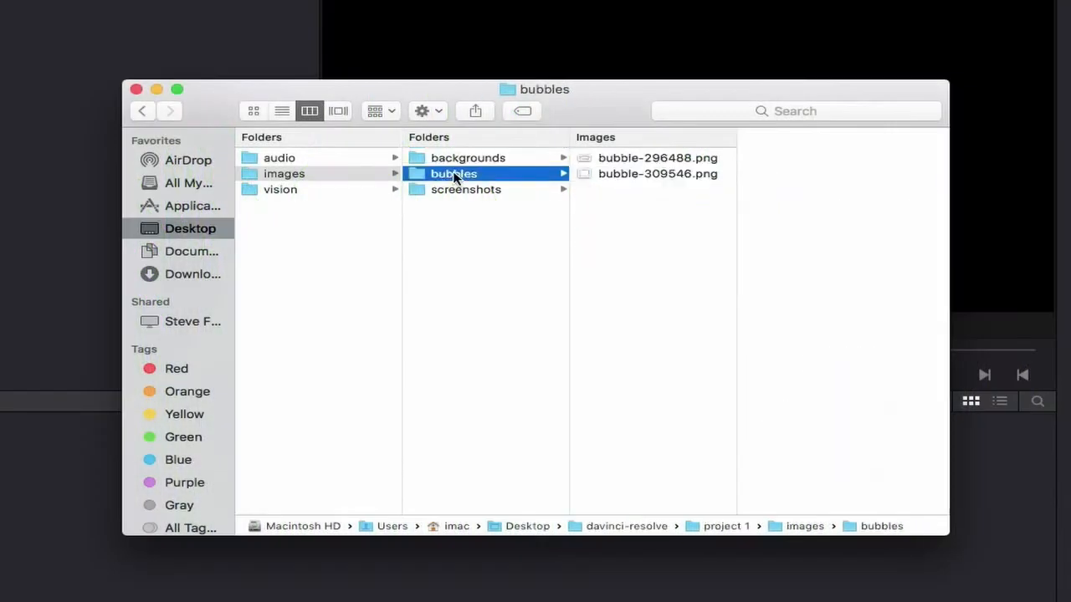
pyautogui.click(648, 167)
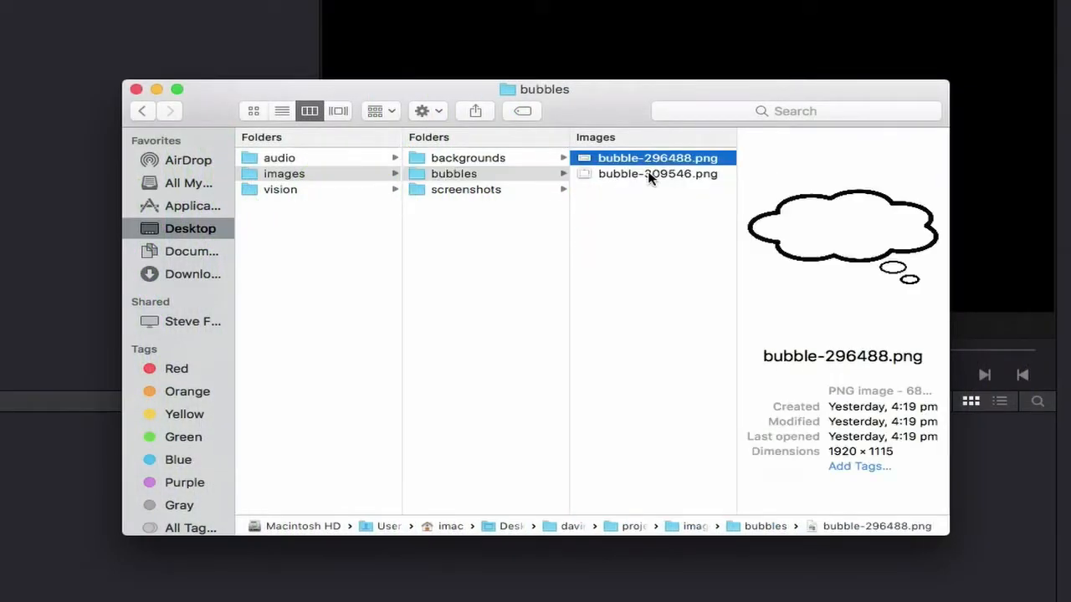
pyautogui.click(650, 174)
# Step: View the freebackgroundtracks, freestockmusic and pond5-stock-video-footage images in the screenshots folder
pyautogui.click(475, 187)
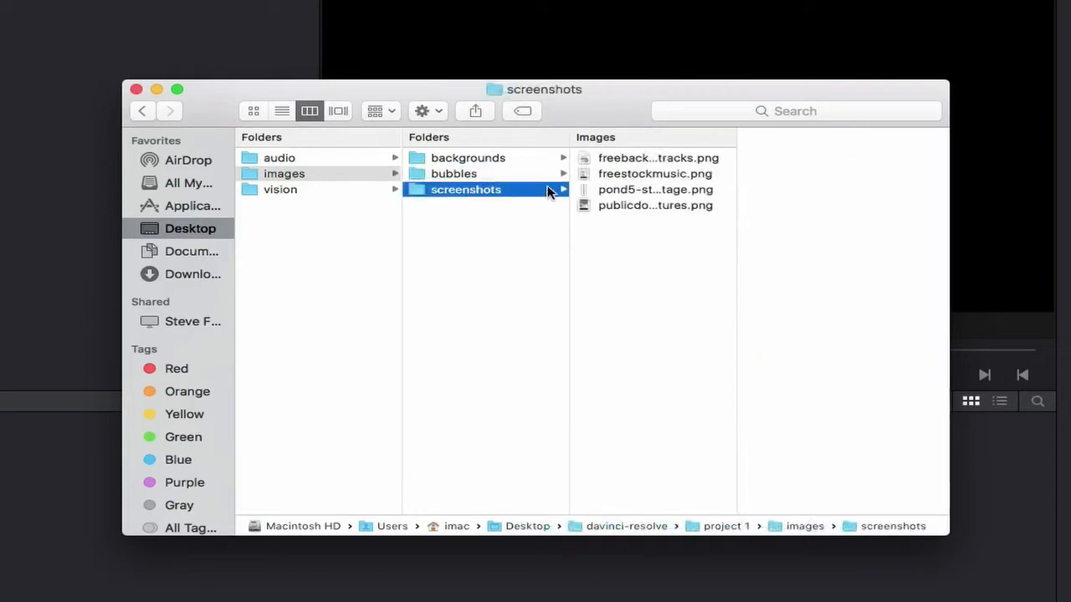
pyautogui.click(658, 161)
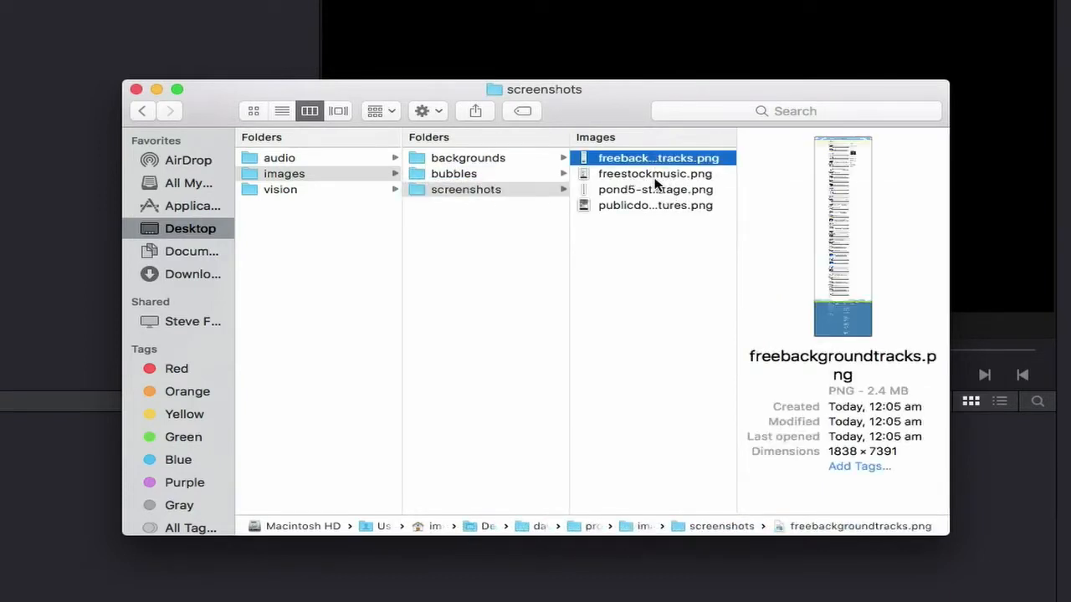
pyautogui.click(657, 176)
pyautogui.click(655, 192)
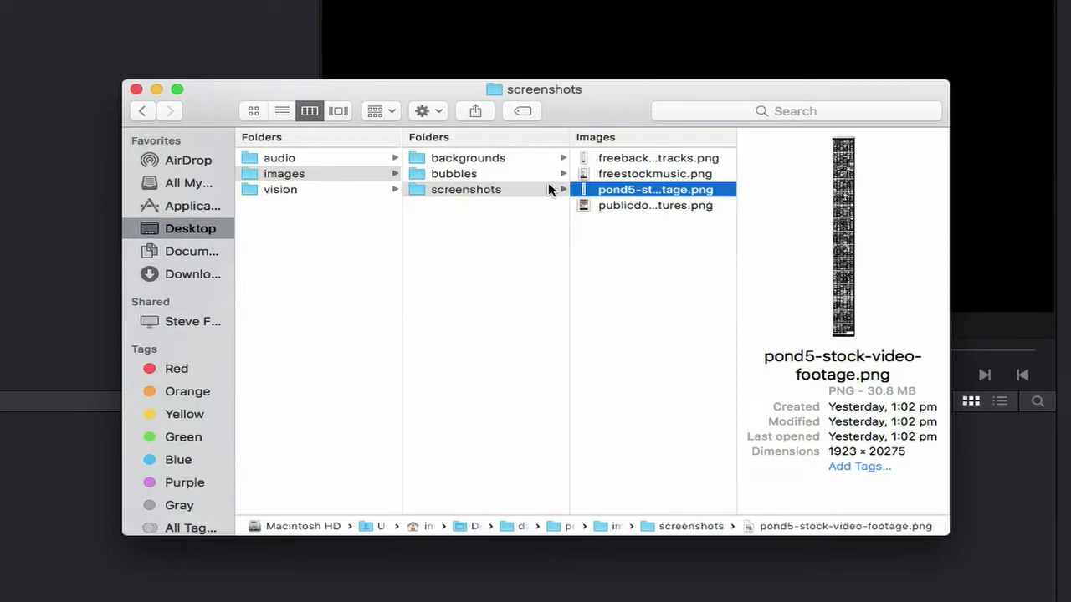
# Step: Play previews of abstract-lines.mp4 and earth.mp4 from the backgrounds folder inside vision
pyautogui.click(282, 191)
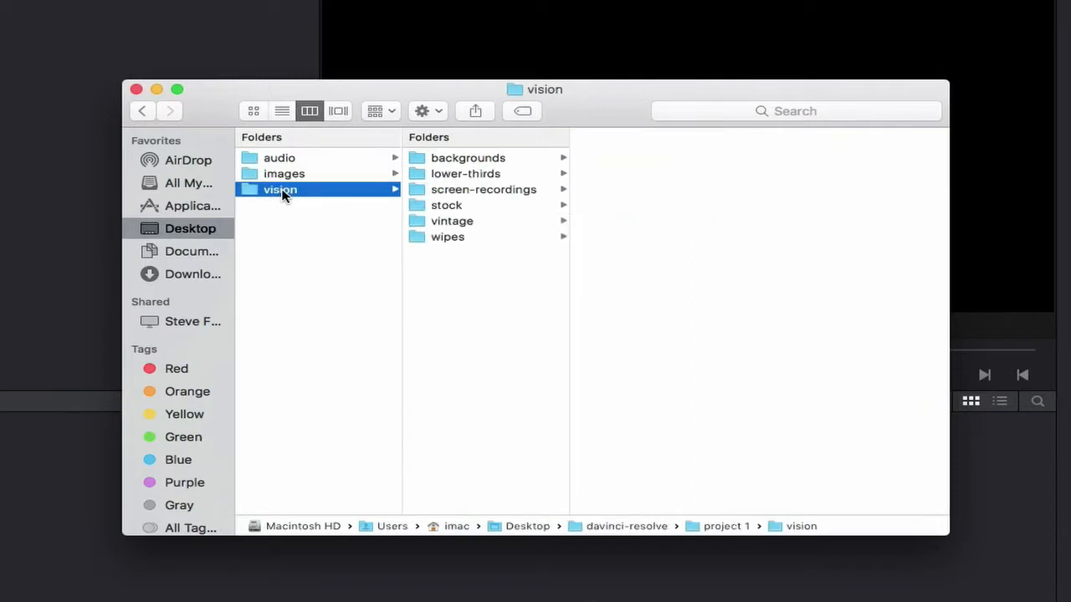
pyautogui.click(471, 165)
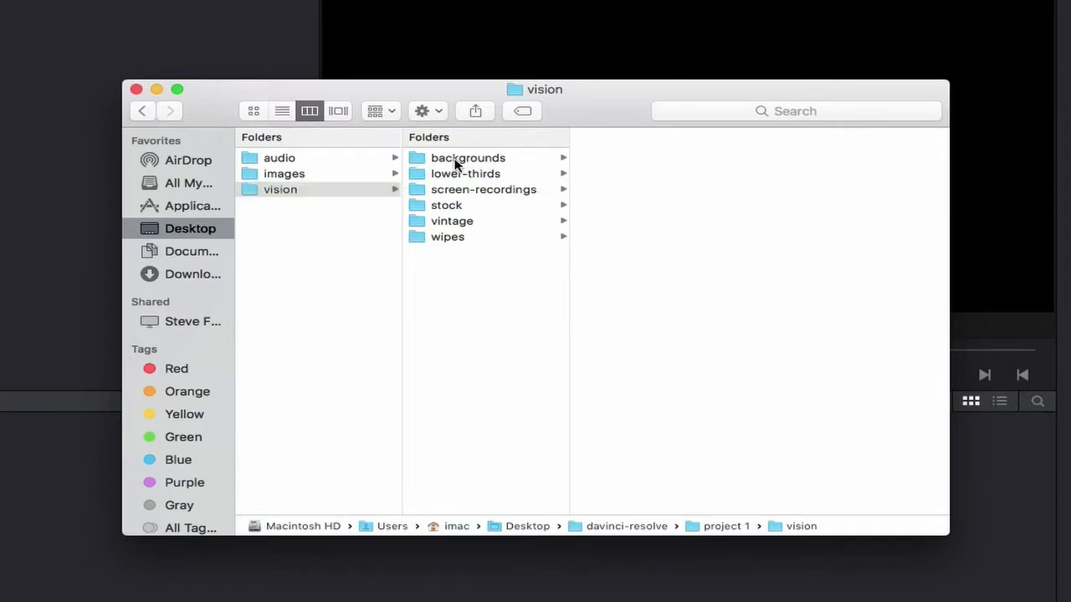
pyautogui.click(648, 160)
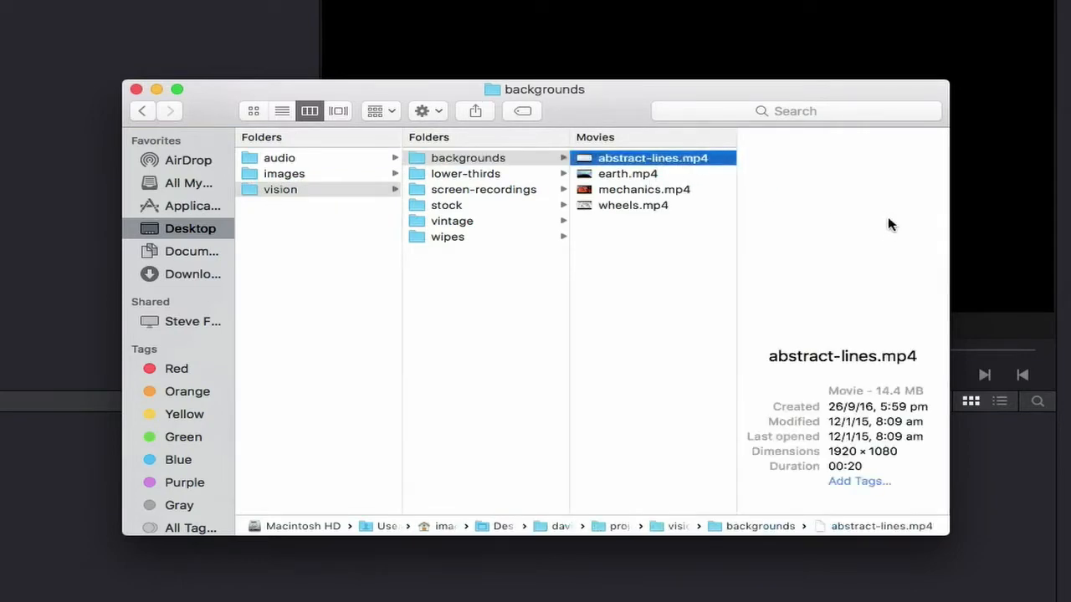
pyautogui.click(843, 238)
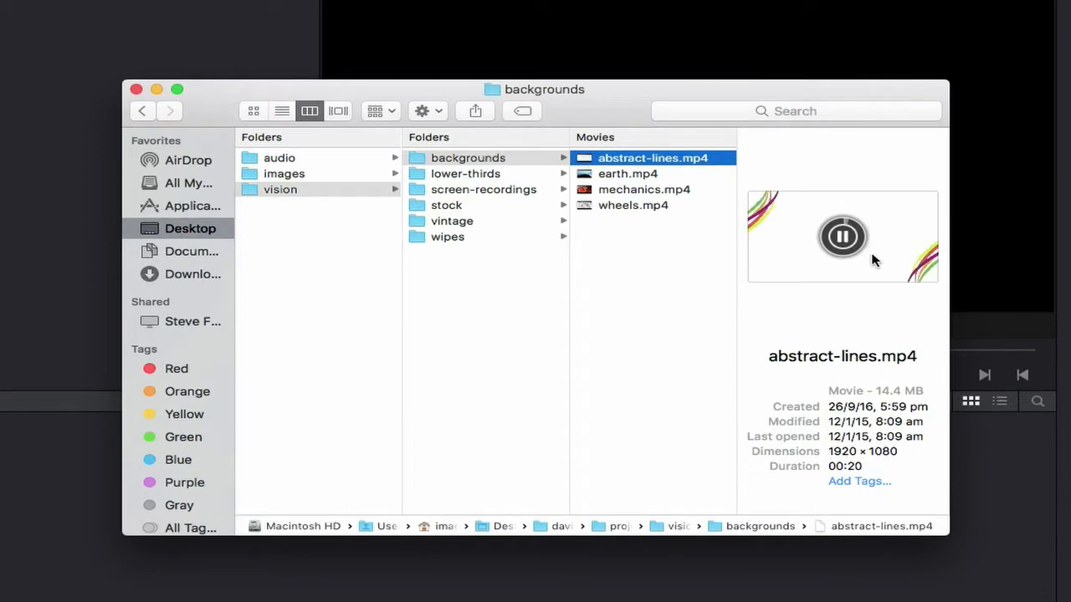
pyautogui.click(625, 176)
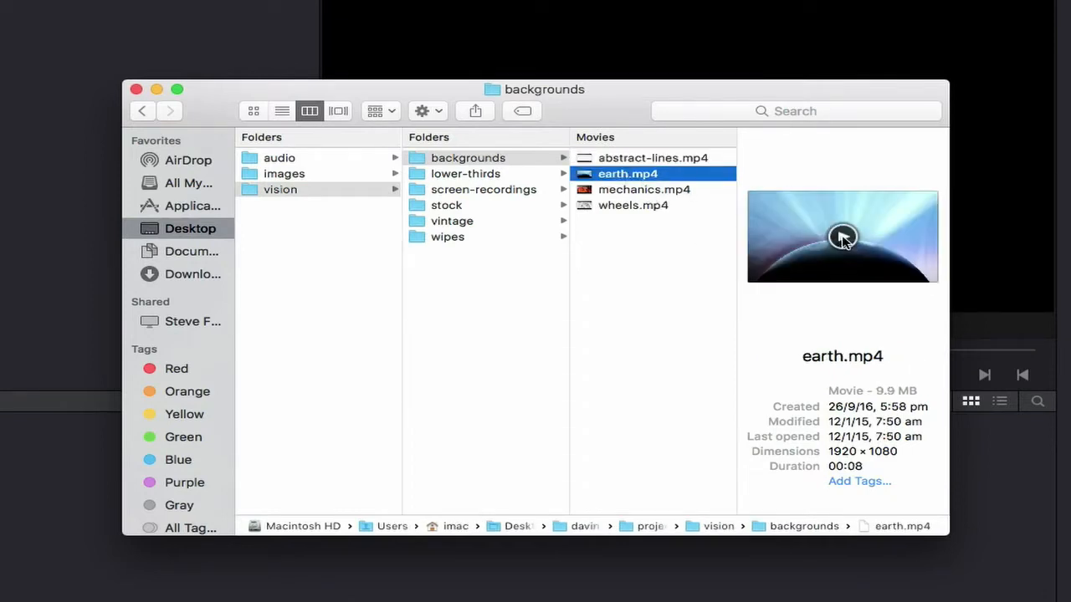
pyautogui.click(843, 238)
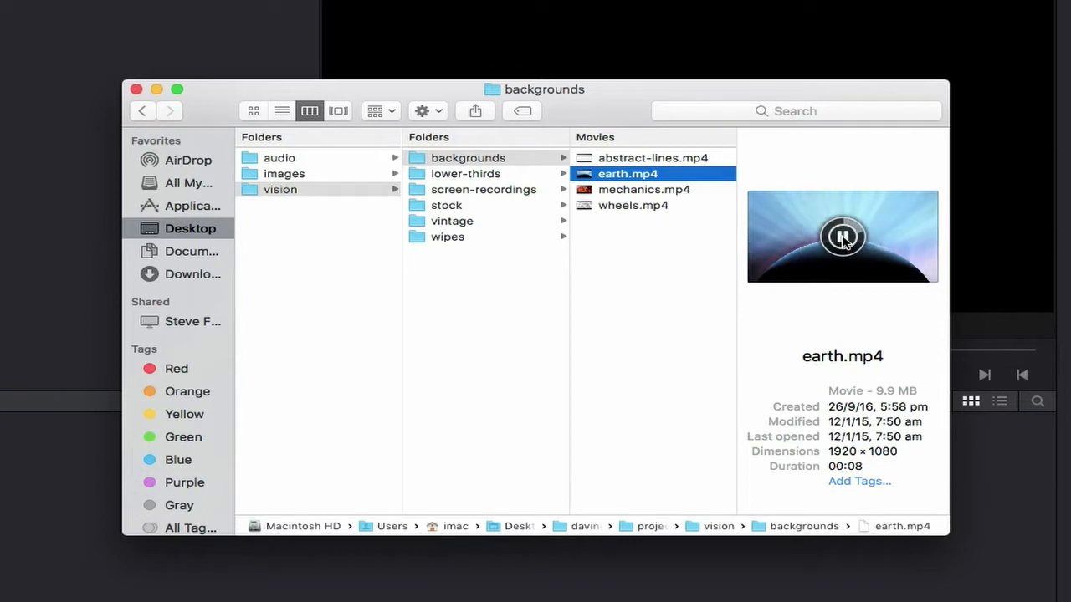
# Step: Play a preview of 1645357_loopingWays_HD_LT.mov from the lower-thirds folder
pyautogui.click(465, 175)
pyautogui.click(626, 159)
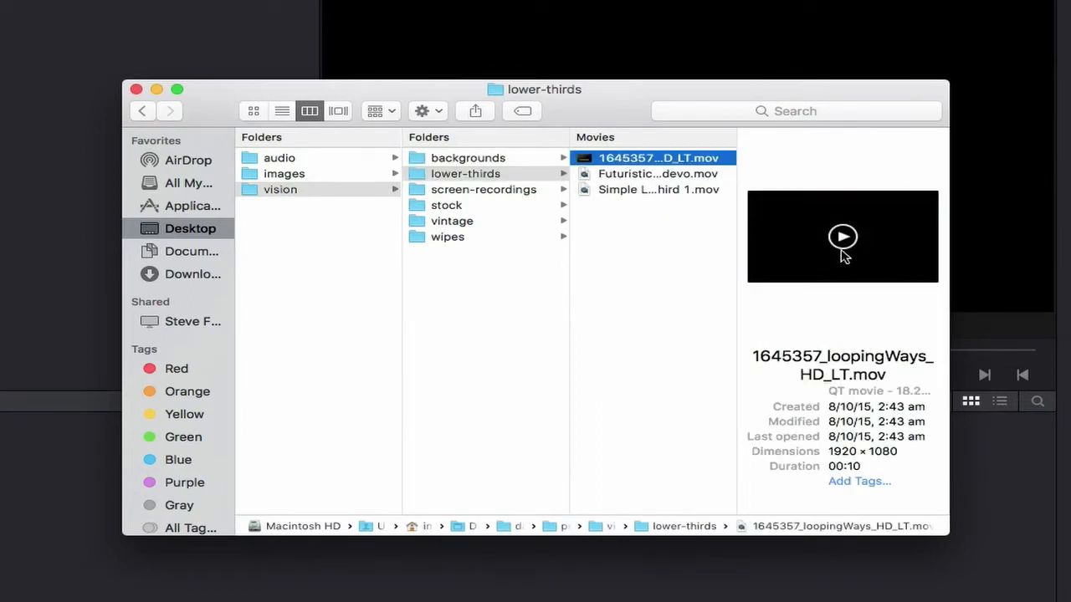
pyautogui.click(843, 238)
# Step: Look through the clips in the screen-recordings, stock and vintage folders
pyautogui.click(474, 190)
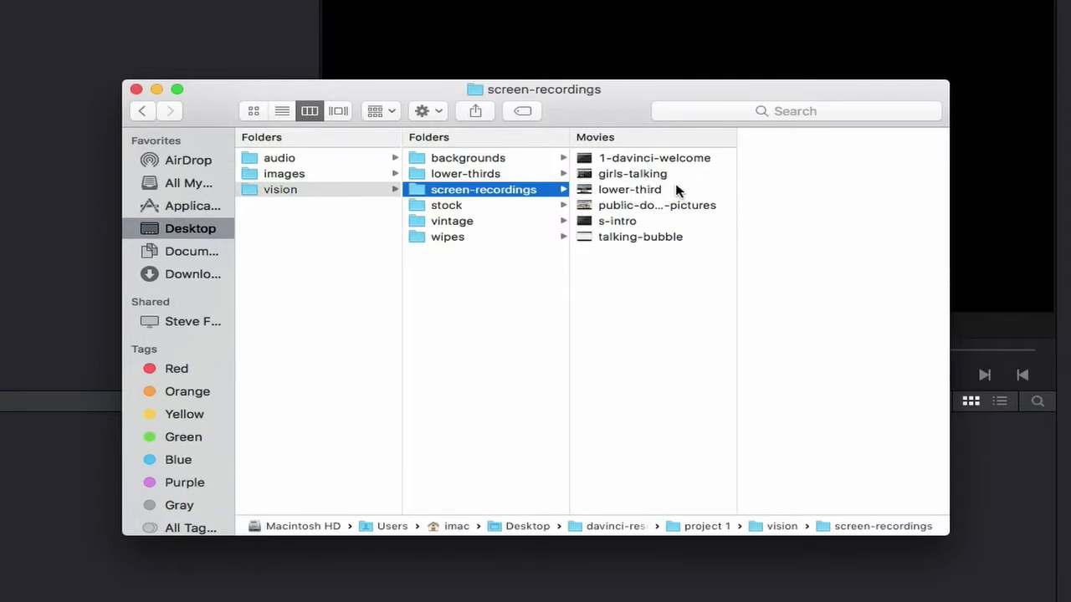
pyautogui.click(445, 209)
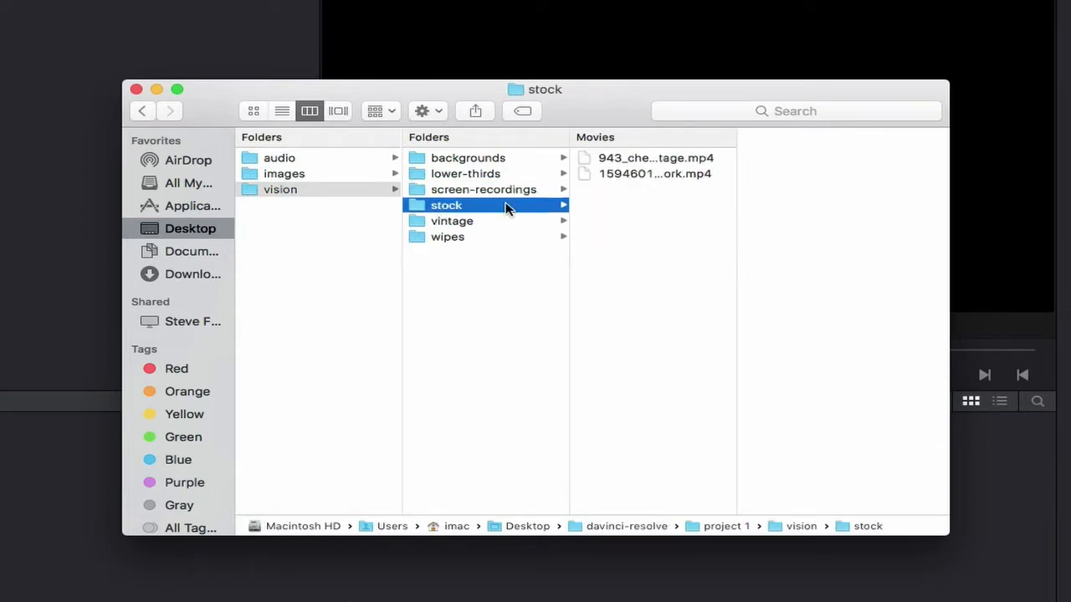
pyautogui.click(633, 160)
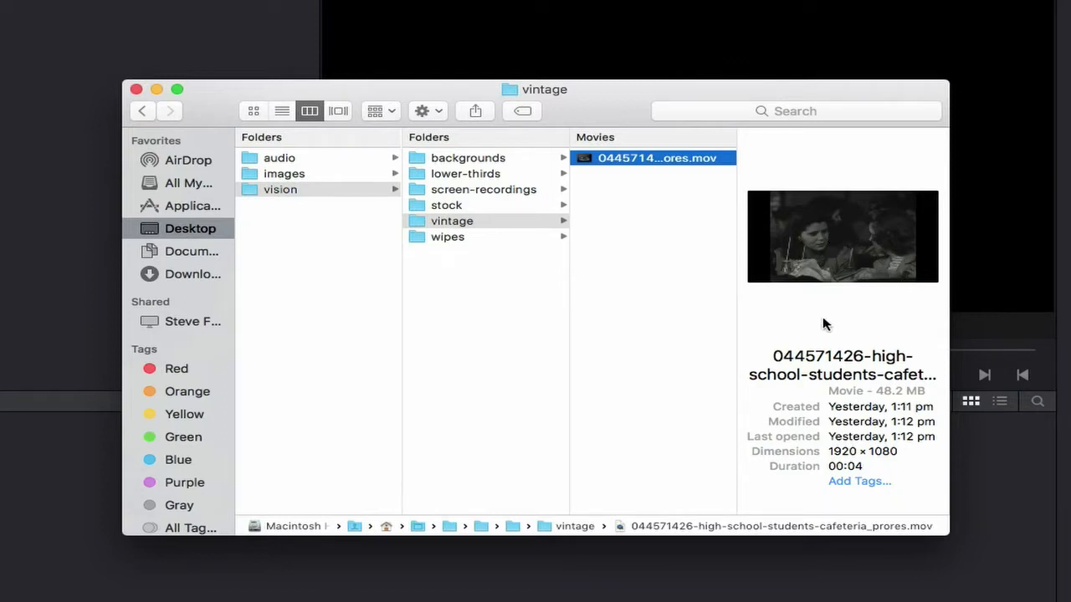
# Step: Play a preview of 0170_Swipes_HD.mov from the wipes folder and return to the vision backgrounds folder
pyautogui.click(447, 241)
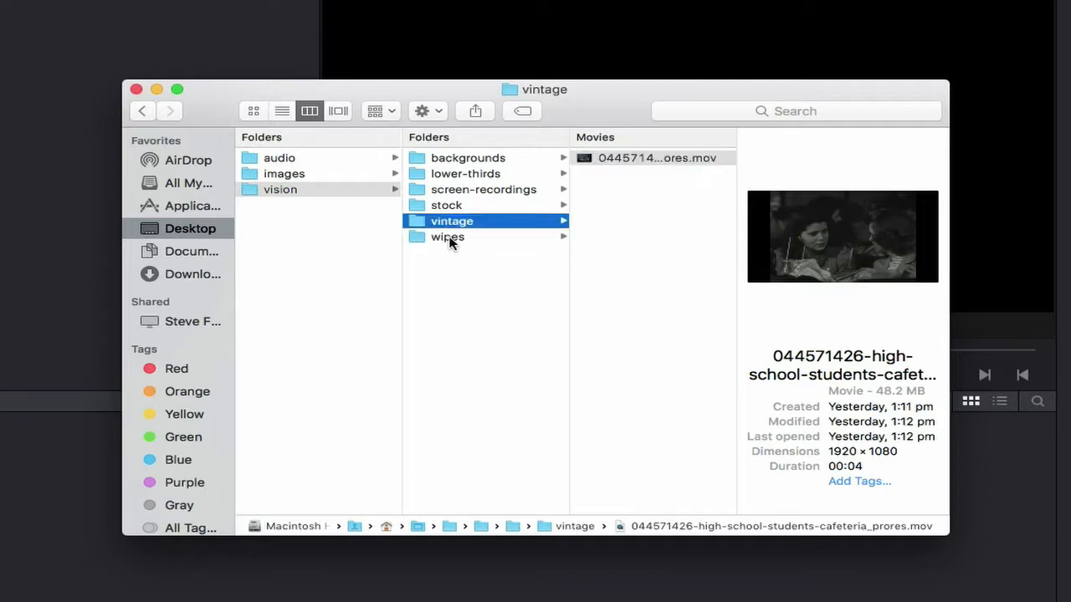
pyautogui.click(655, 158)
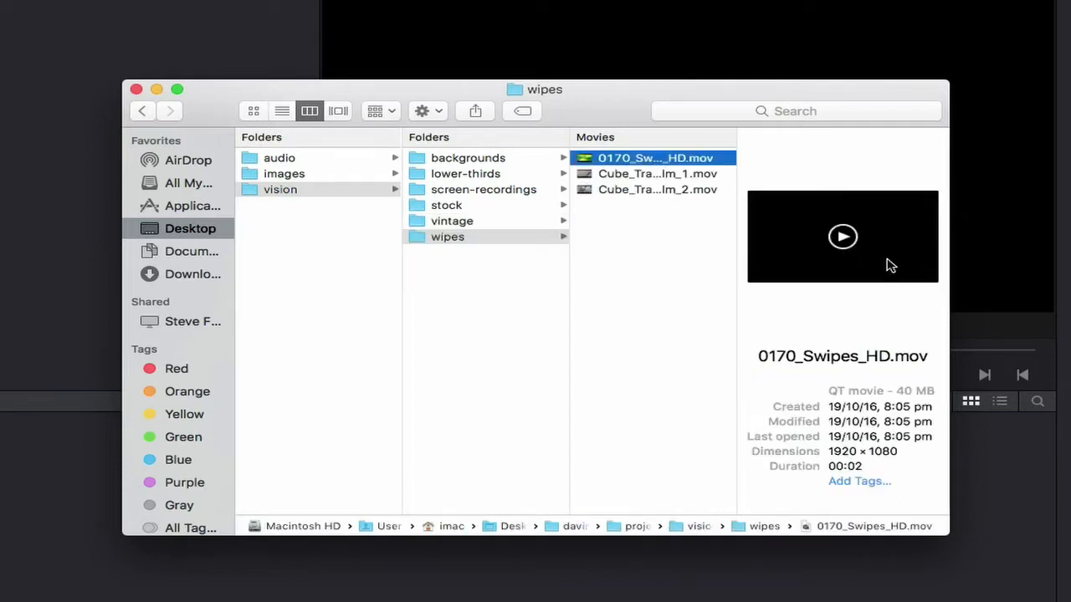
pyautogui.click(843, 237)
pyautogui.click(451, 162)
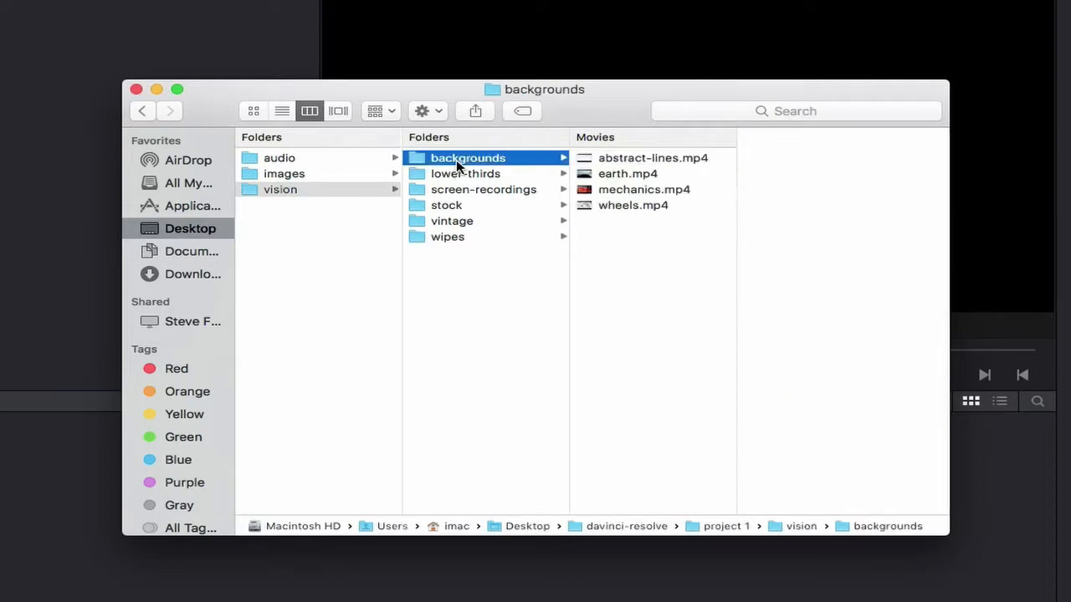
# Step: Import earth.mp4 from the backgrounds folder into the Master bin and change the timeline frame rate and video format to match
pyautogui.click(627, 173)
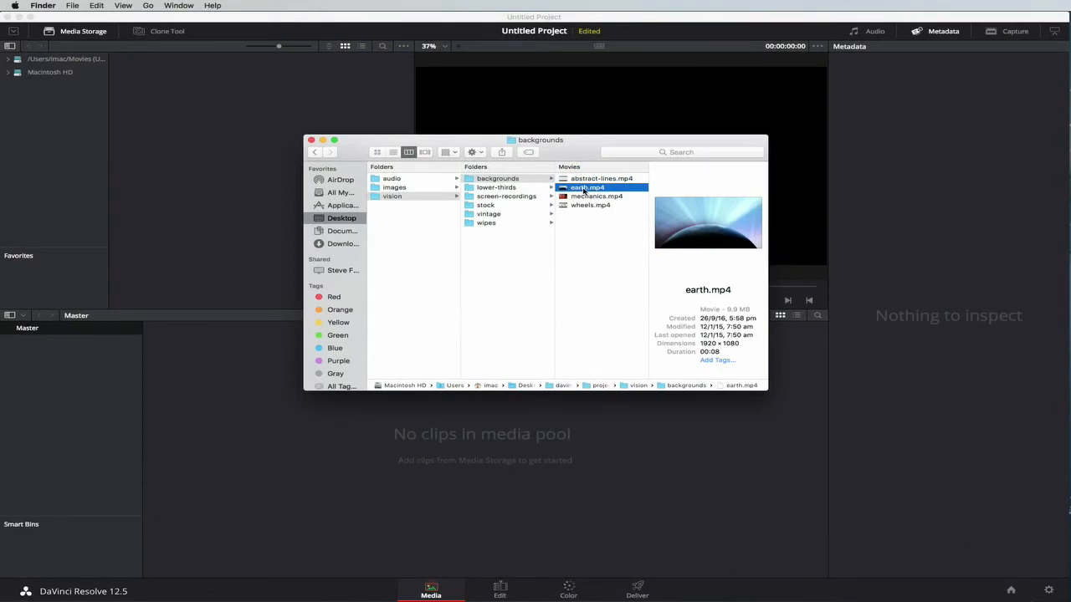
pyautogui.moveTo(584, 190); pyautogui.dragTo(329, 322)
pyautogui.moveTo(177, 256); pyautogui.dragTo(226, 395)
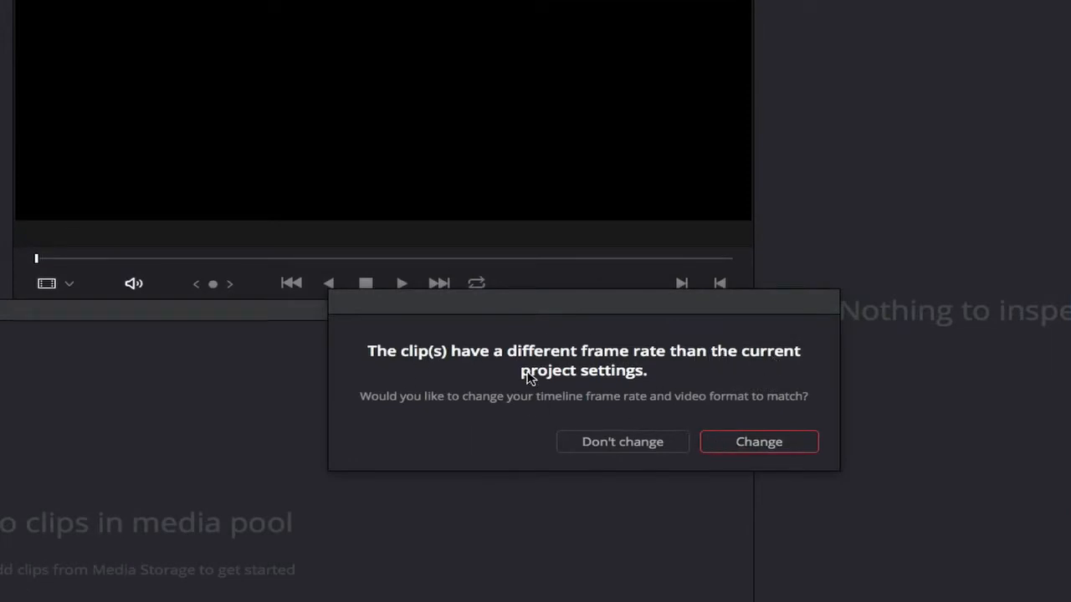
pyautogui.click(760, 444)
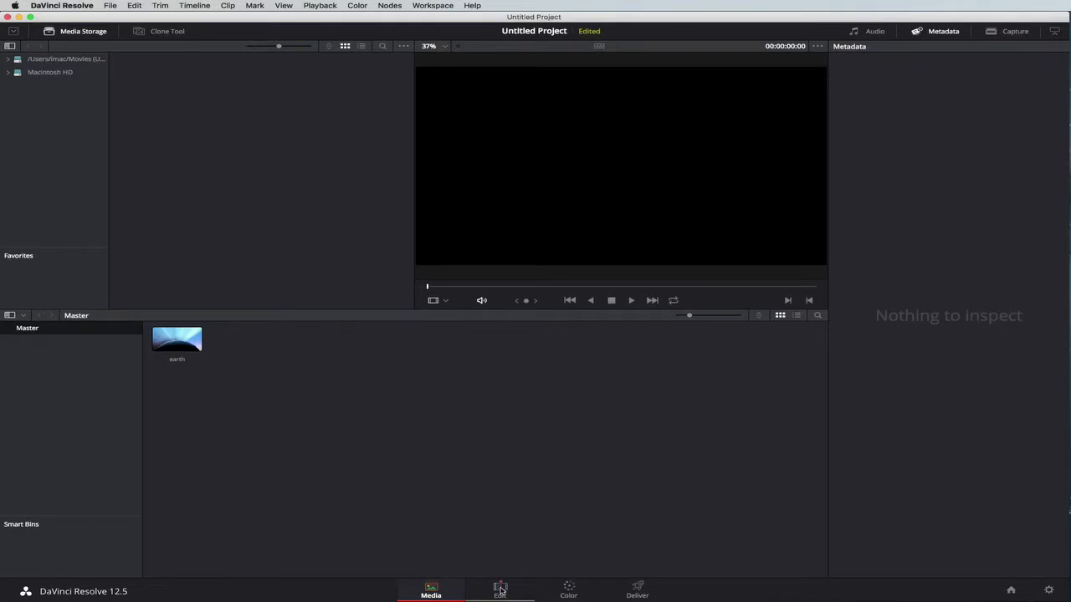
# Step: Switch to the Edit page and place the earth clip at the start of a new timeline
pyautogui.click(500, 589)
pyautogui.click(115, 76)
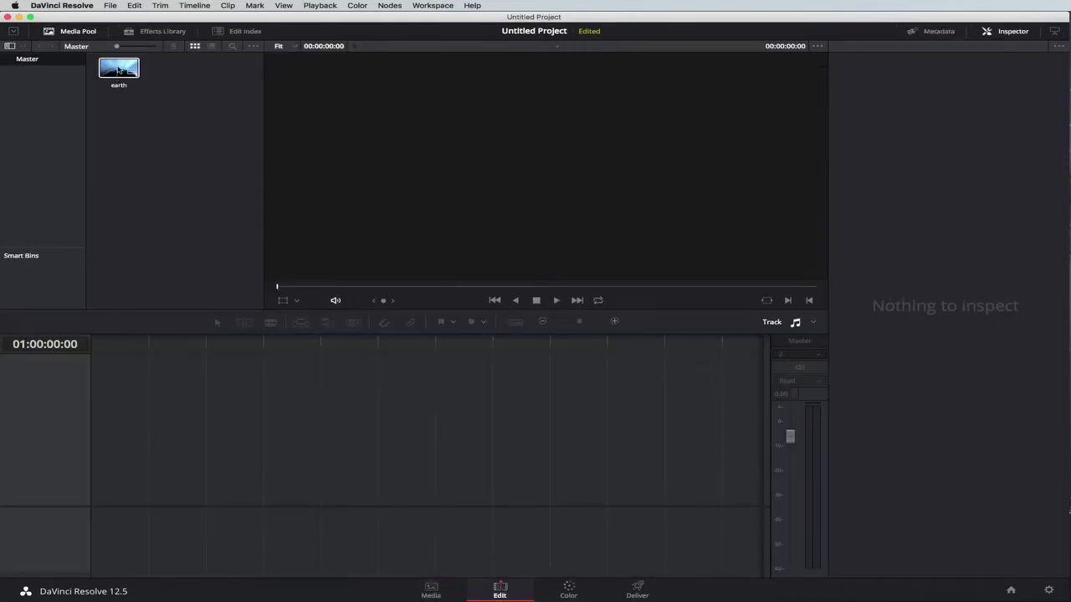
pyautogui.moveTo(118, 70); pyautogui.dragTo(92, 478)
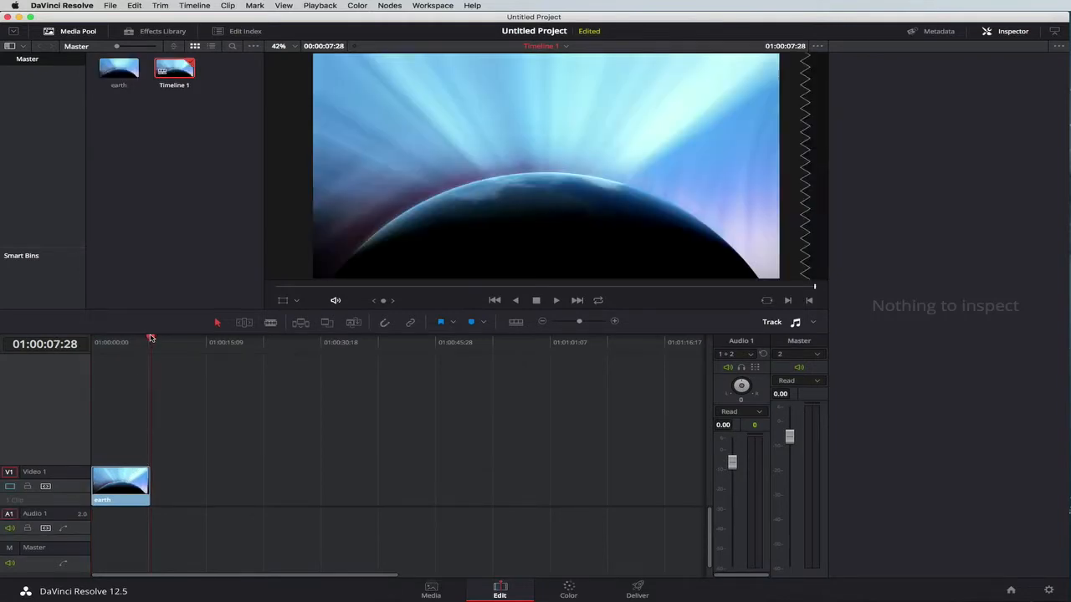
# Step: Return the playhead to the start of the timeline and play the earth clip through
pyautogui.moveTo(150, 338); pyautogui.dragTo(92, 339)
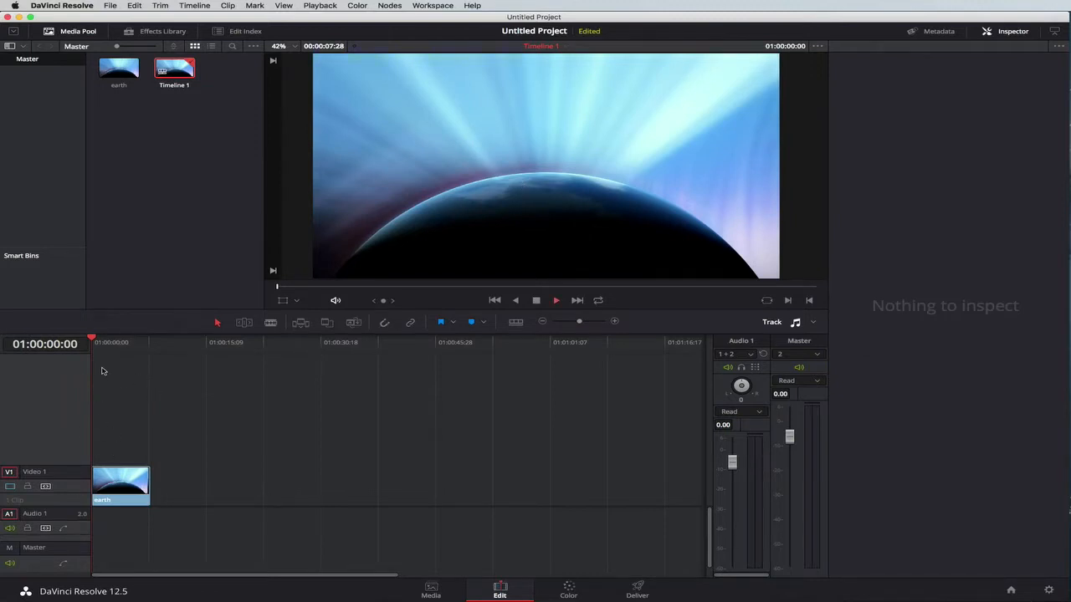
pyautogui.moveTo(92, 337); pyautogui.dragTo(94, 341)
pyautogui.click(555, 306)
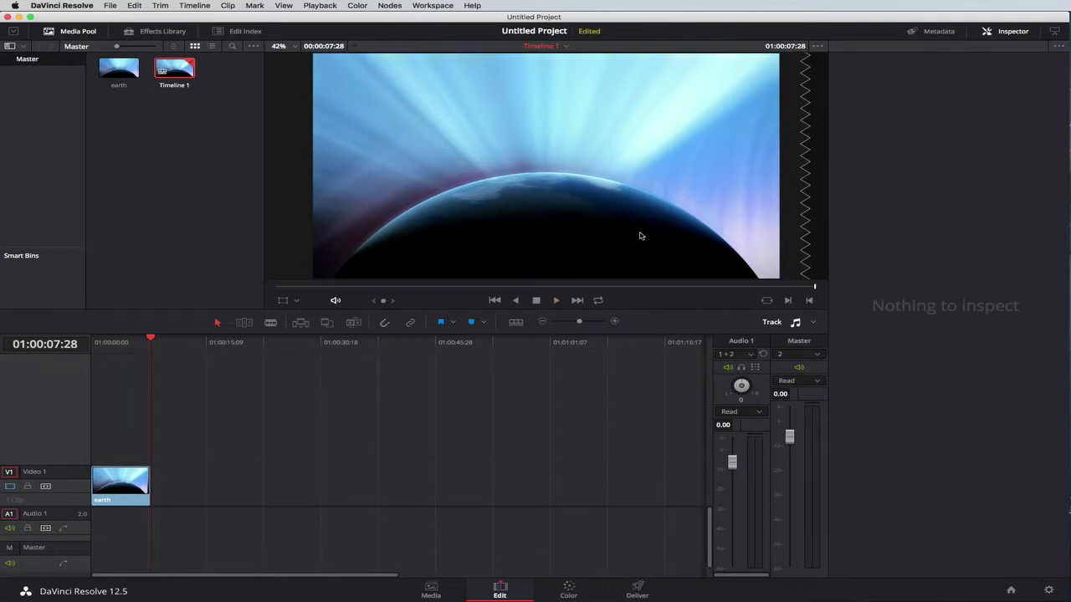
# Step: Copy the earth clip and paste the duplicate directly after the original on Video 1
pyautogui.click(119, 488)
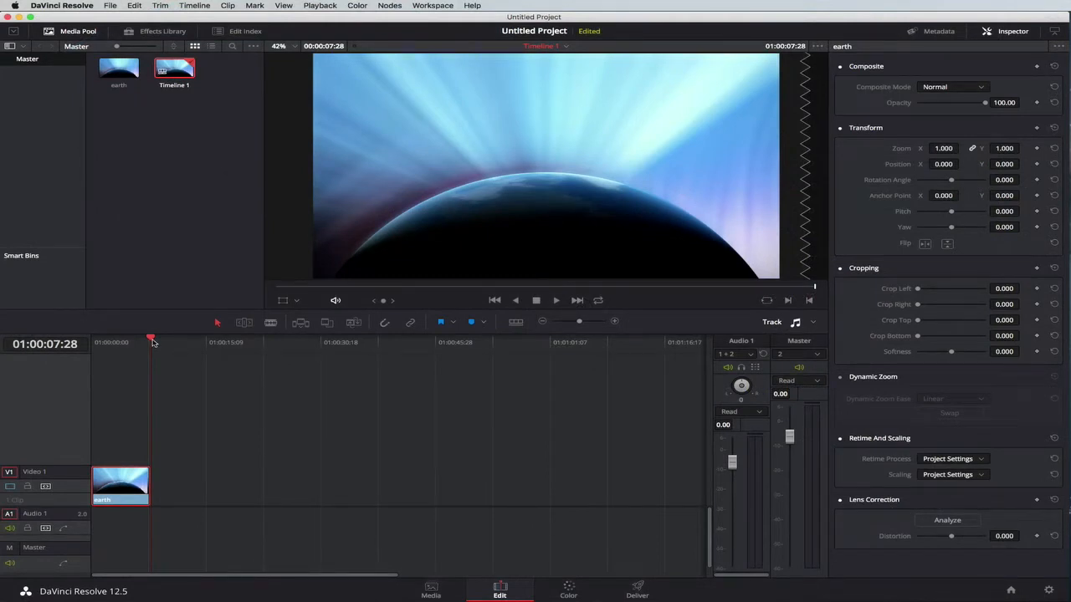
pyautogui.press('super+v')
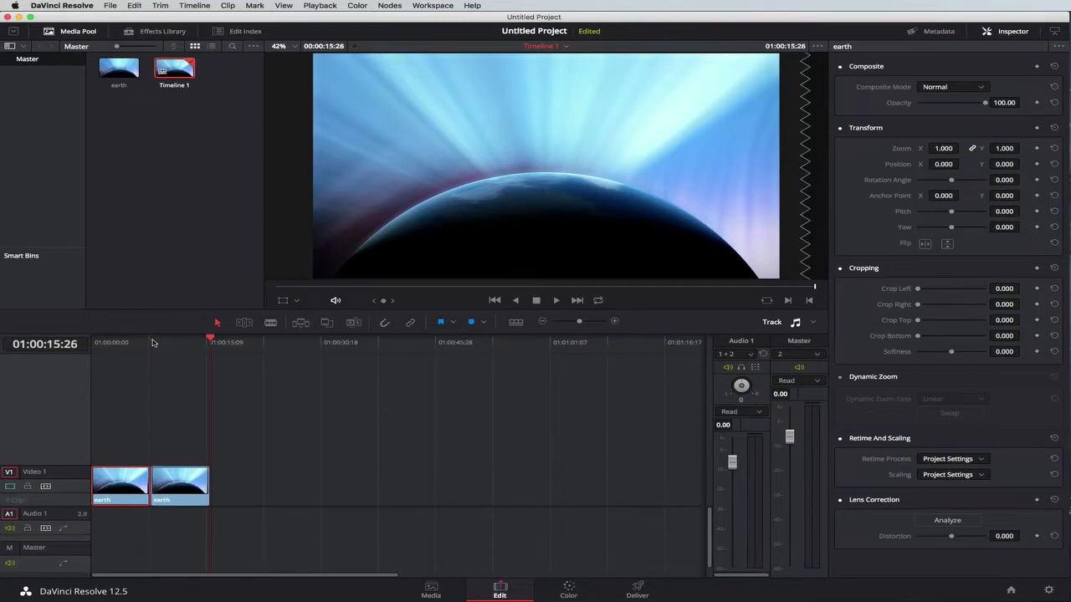
# Step: Play the two earth clips from near the start of the timeline and stop playback partway through the second clip
pyautogui.moveTo(209, 340); pyautogui.dragTo(72, 348)
pyautogui.press('space')
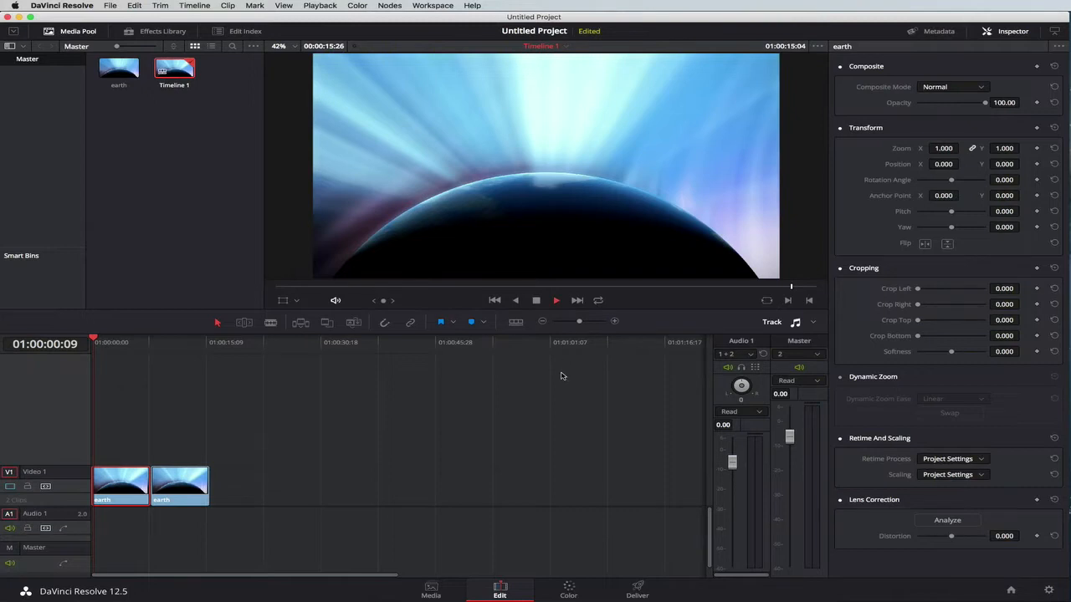
pyautogui.click(127, 404)
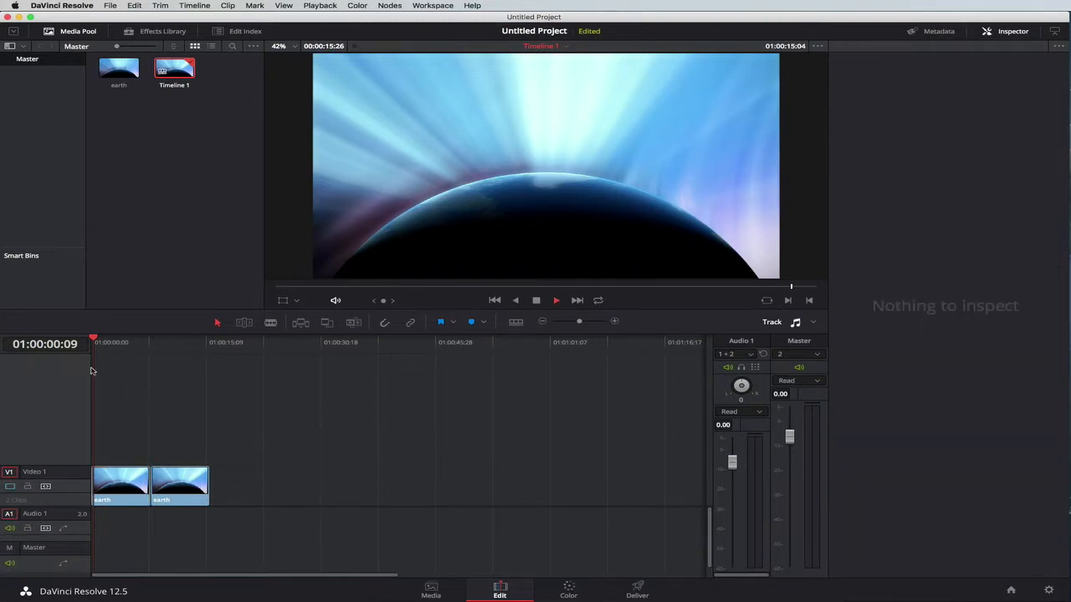
pyautogui.moveTo(92, 336); pyautogui.dragTo(99, 339)
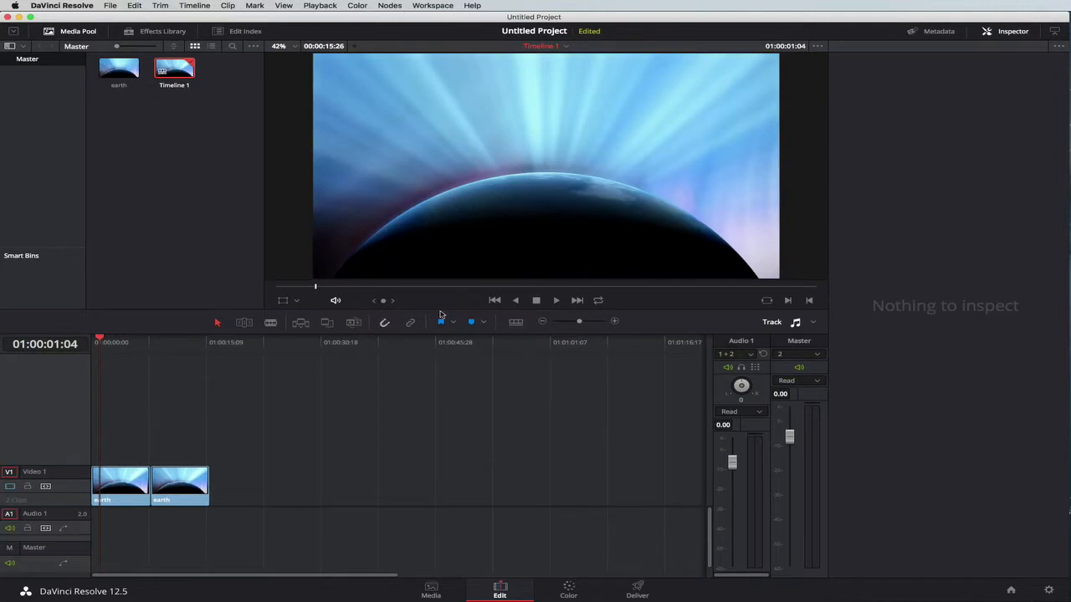
pyautogui.click(557, 302)
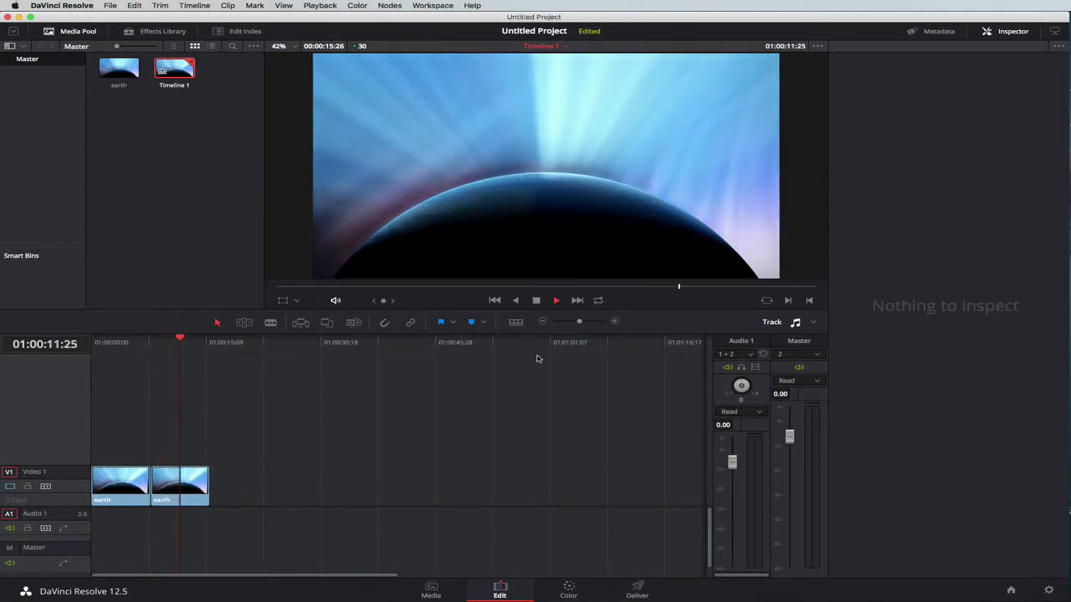
pyautogui.press('space')
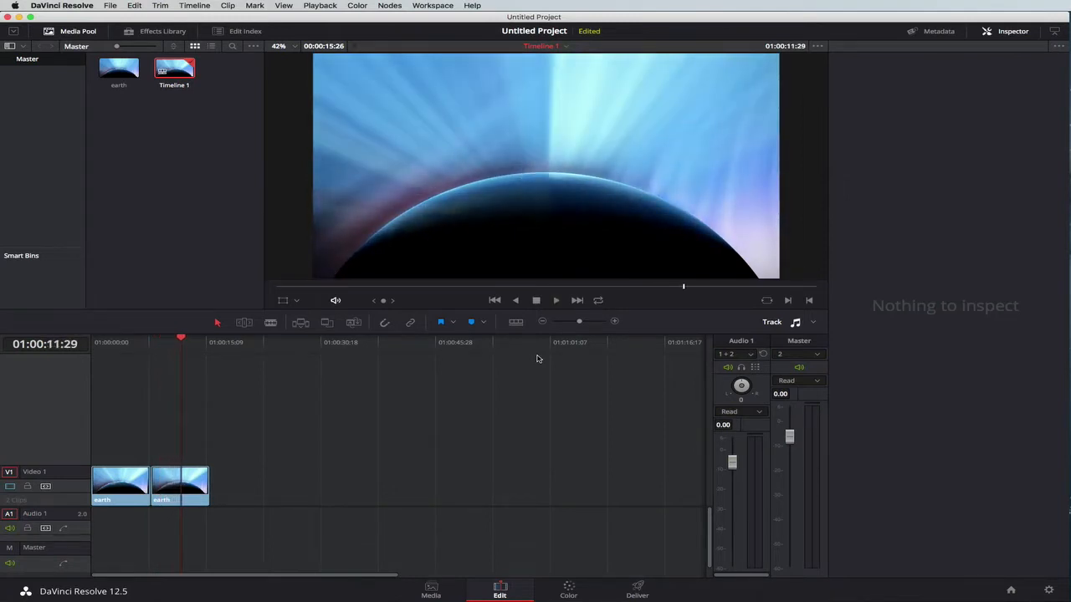
# Step: Replace the media pool view with the Effects Library and look through its transitions, titles and generators
pyautogui.click(75, 33)
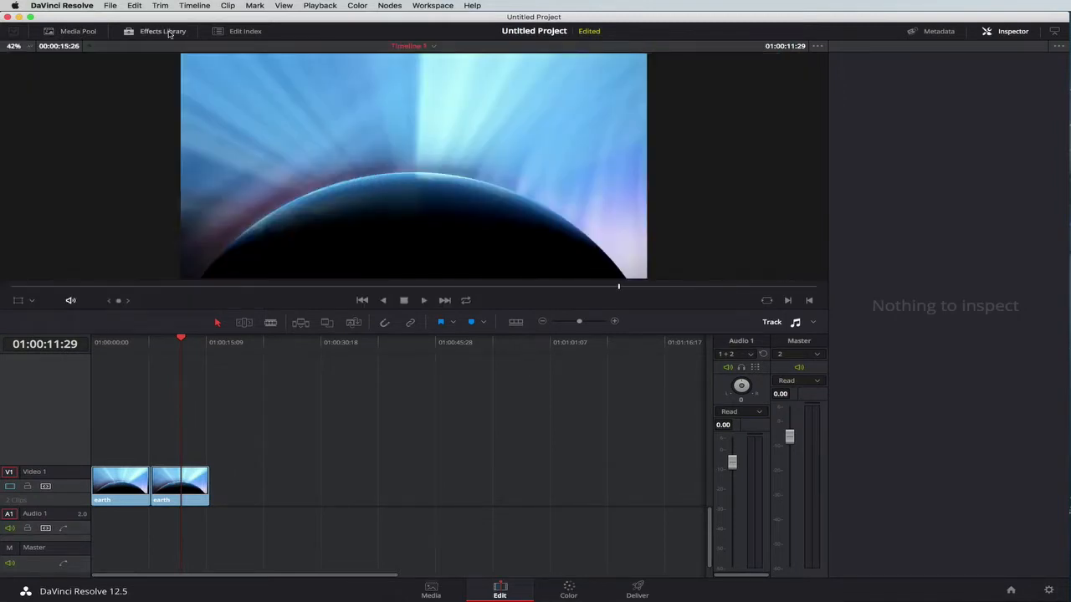
pyautogui.click(164, 32)
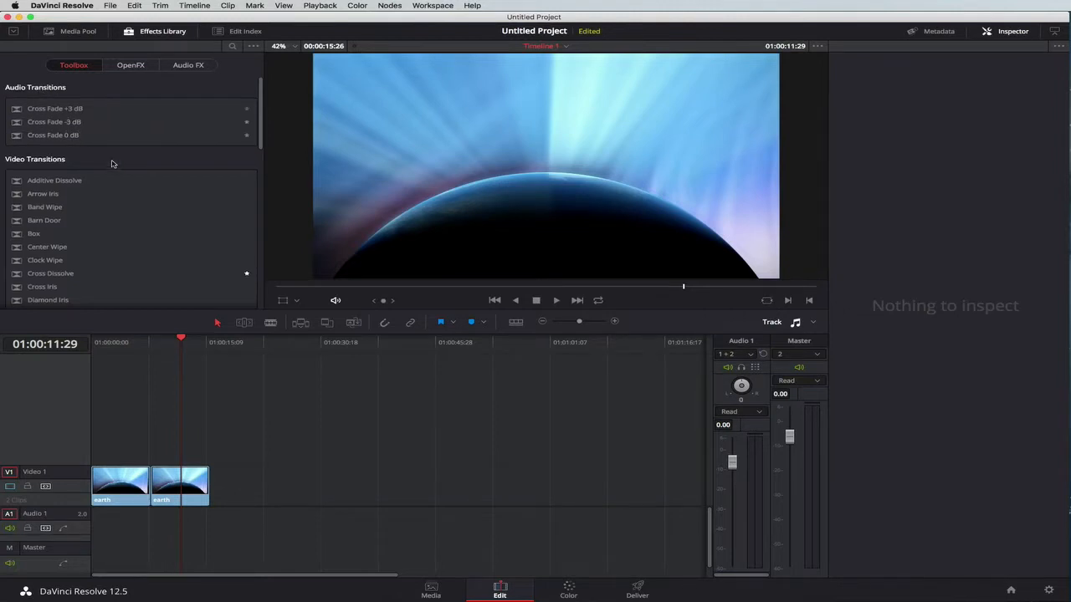
pyautogui.scroll(-10, 123, 196)
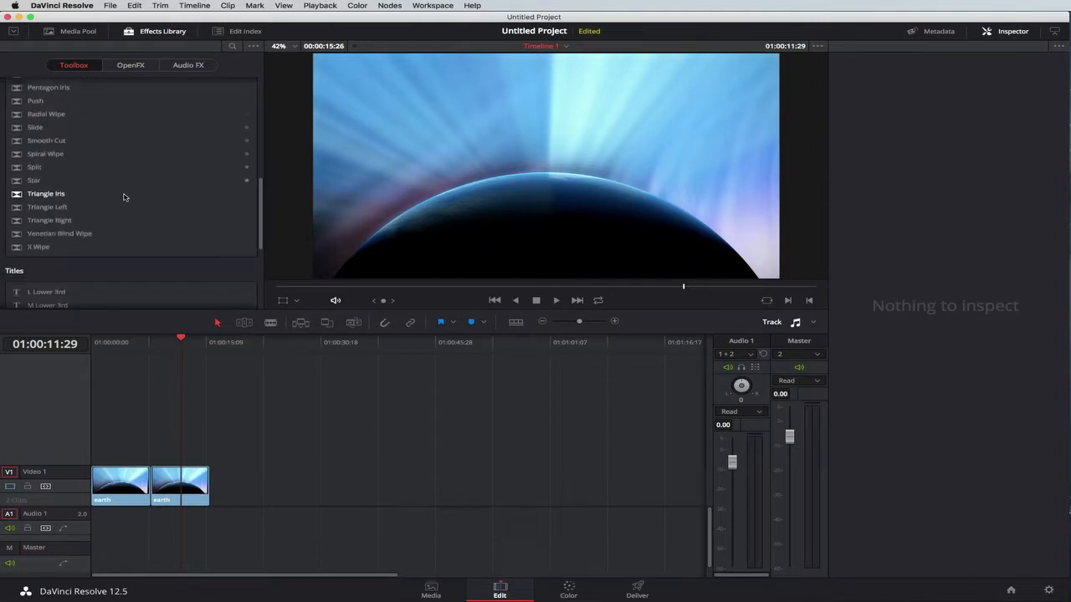
pyautogui.scroll(-5, 124, 197)
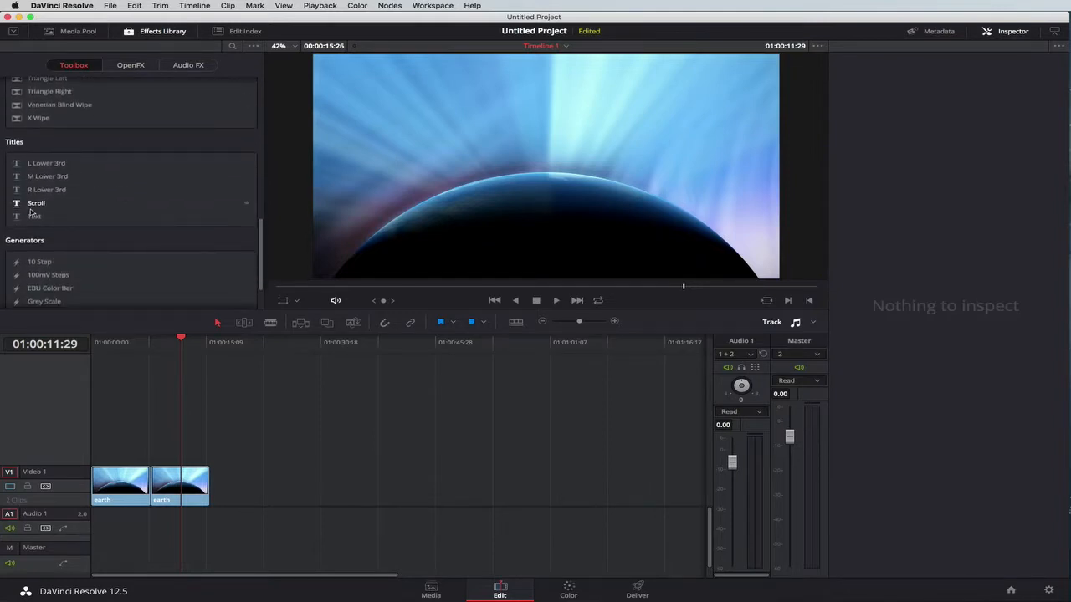
pyautogui.scroll(-3, 165, 209)
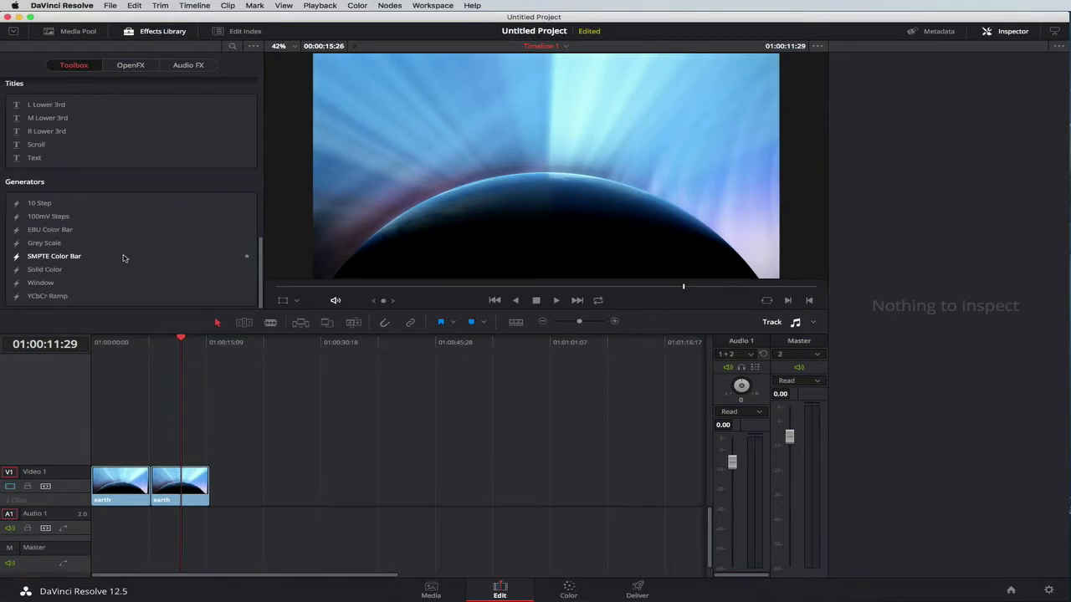
pyautogui.scroll(8, 123, 258)
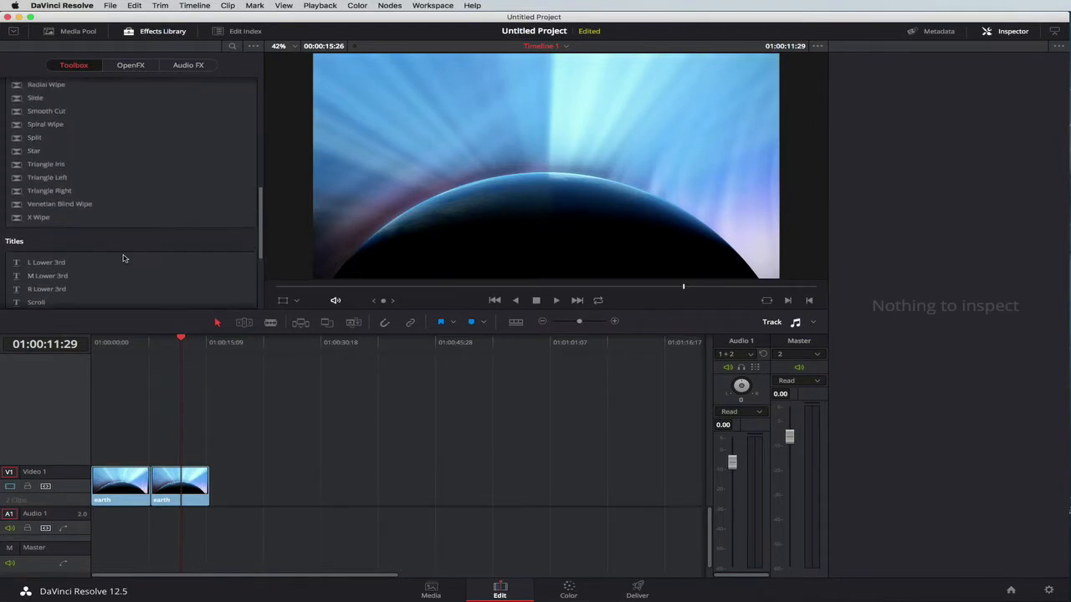
pyautogui.scroll(10, 123, 257)
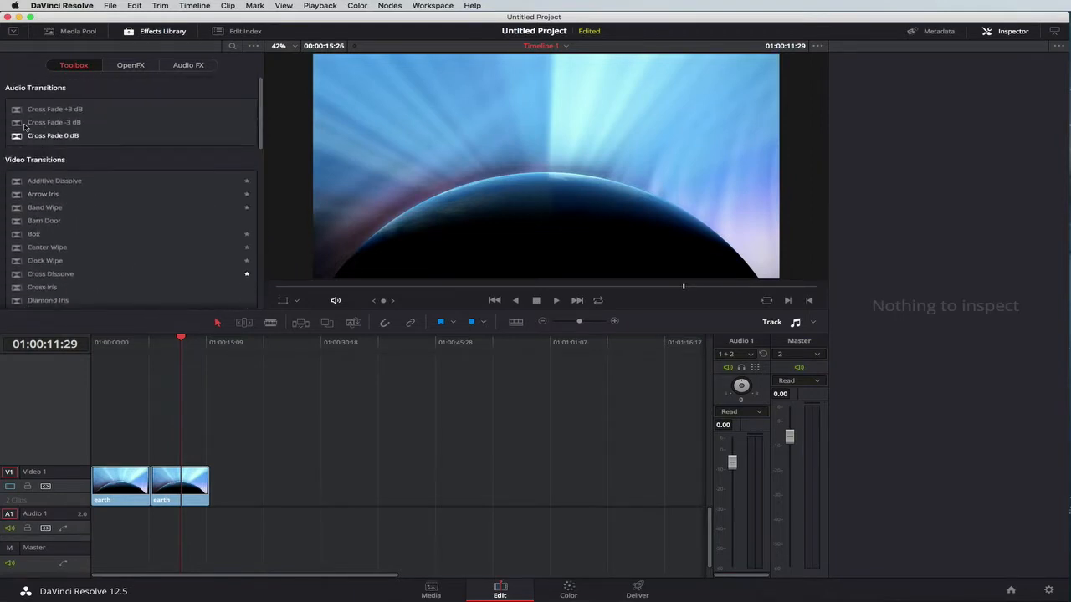
# Step: Add a Text title on a new Video 2 track above the start of the first earth clip and scrub over it
pyautogui.scroll(-15, 131, 250)
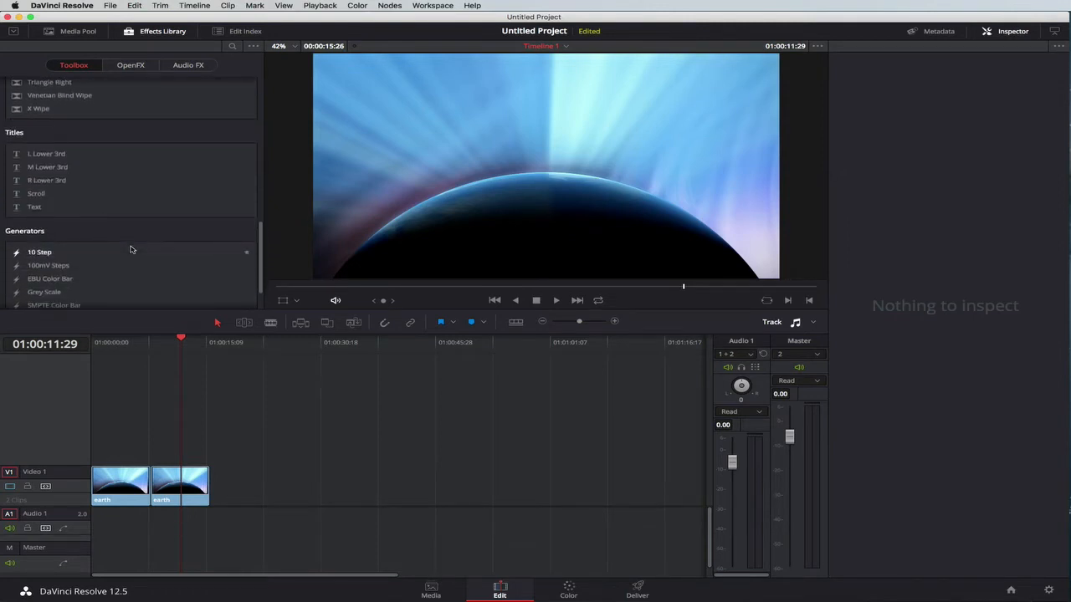
pyautogui.click(33, 208)
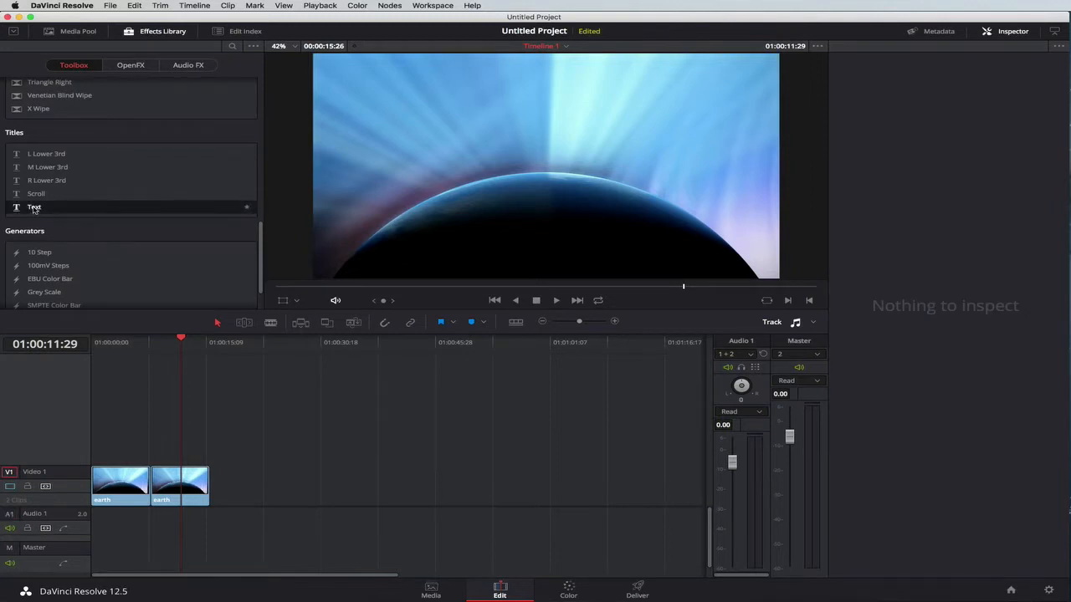
pyautogui.moveTo(33, 207); pyautogui.dragTo(90, 452)
pyautogui.click(128, 340)
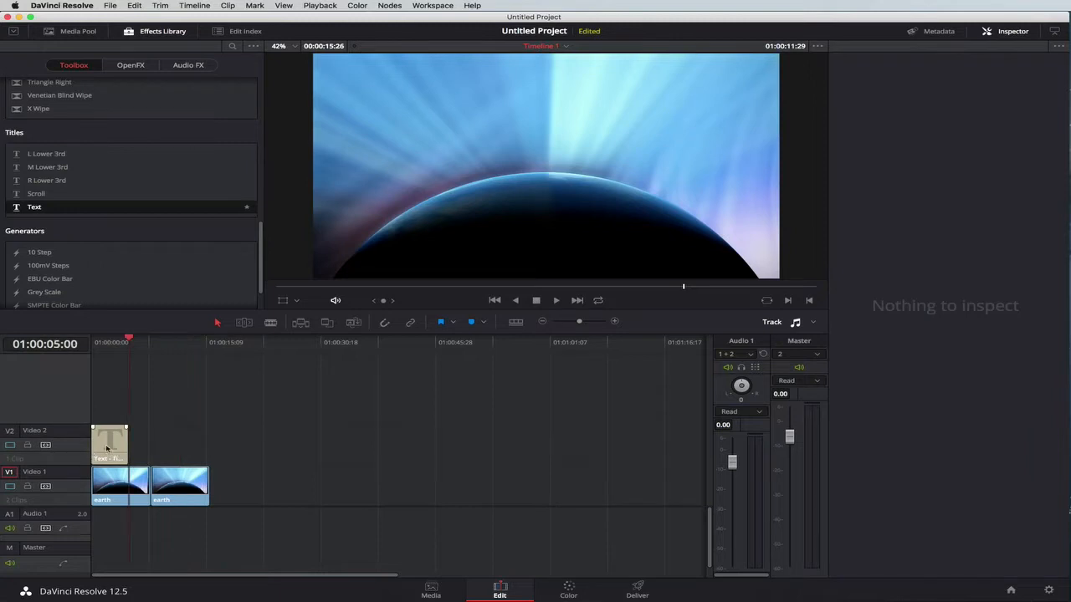
pyautogui.moveTo(129, 342)
pyautogui.mouseDown()
pyautogui.moveTo(106, 345)
pyautogui.moveTo(120, 340)
pyautogui.mouseUp()
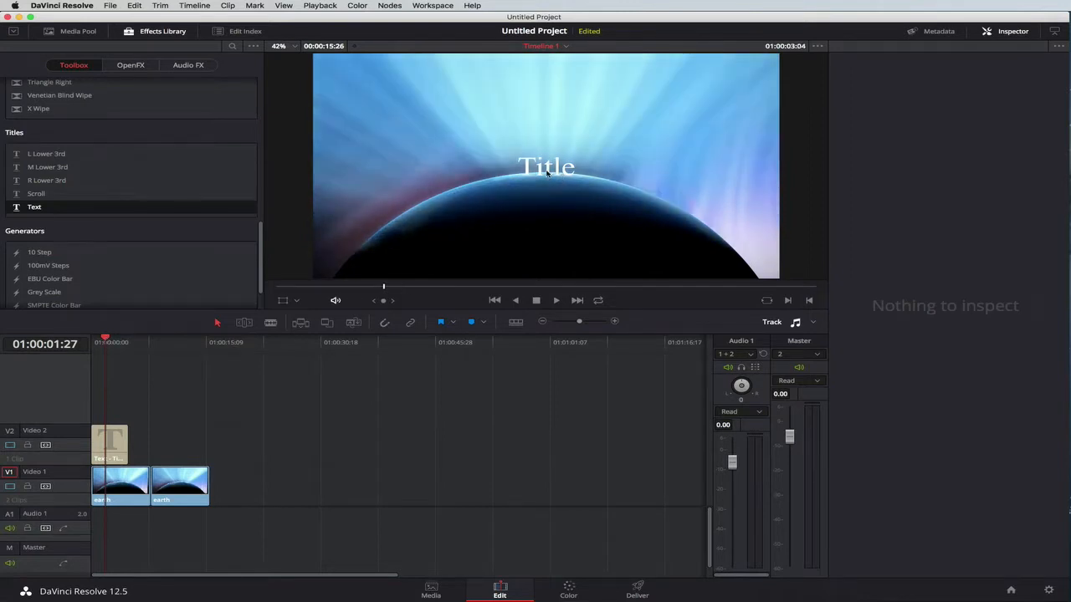
# Step: Select the title clip and move its text up into the sky, to position X 970, Y 825
pyautogui.click(110, 445)
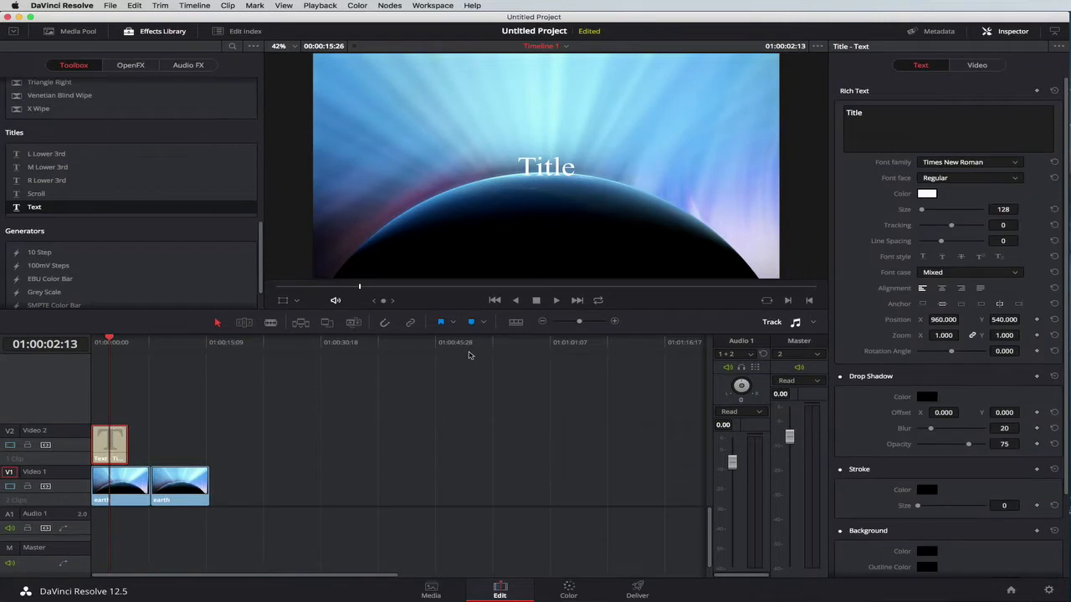
pyautogui.click(551, 166)
pyautogui.moveTo(557, 162); pyautogui.dragTo(560, 103)
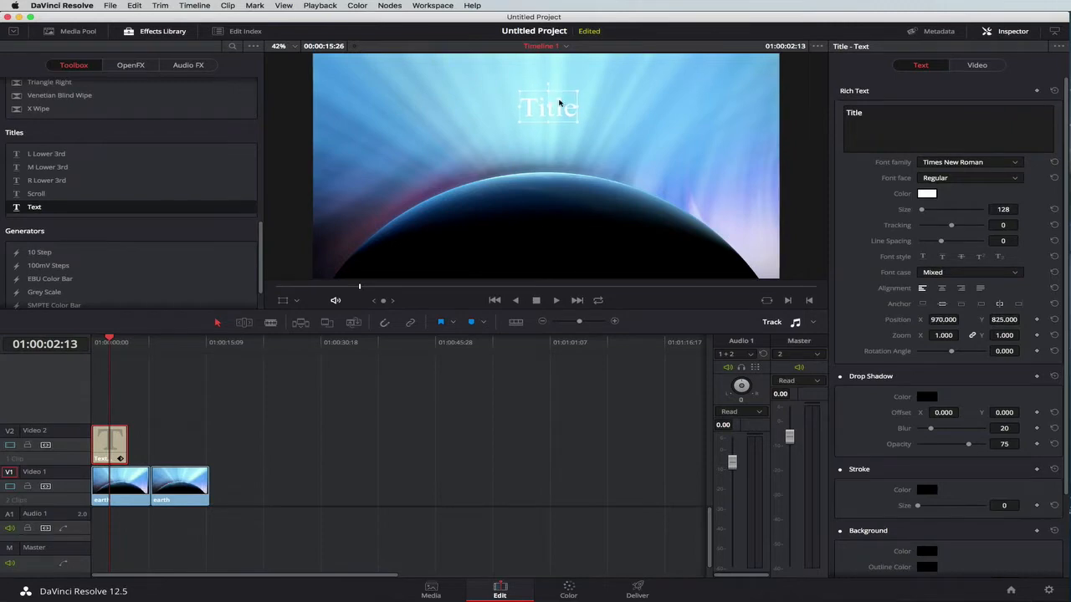
# Step: Set the title's text color to Black from the Apple color palette
pyautogui.click(927, 194)
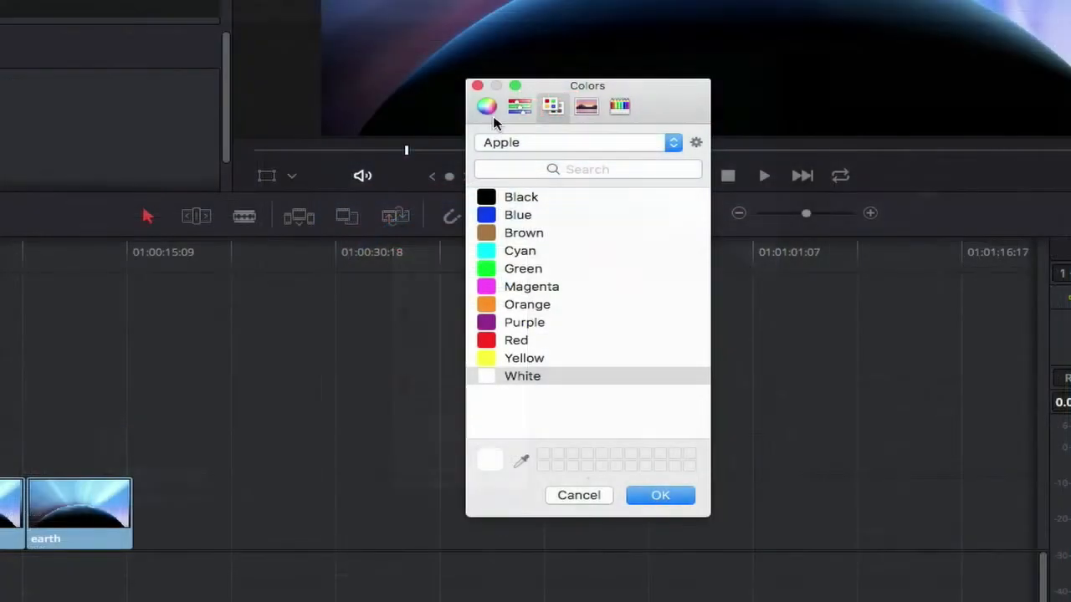
pyautogui.click(489, 108)
pyautogui.click(520, 107)
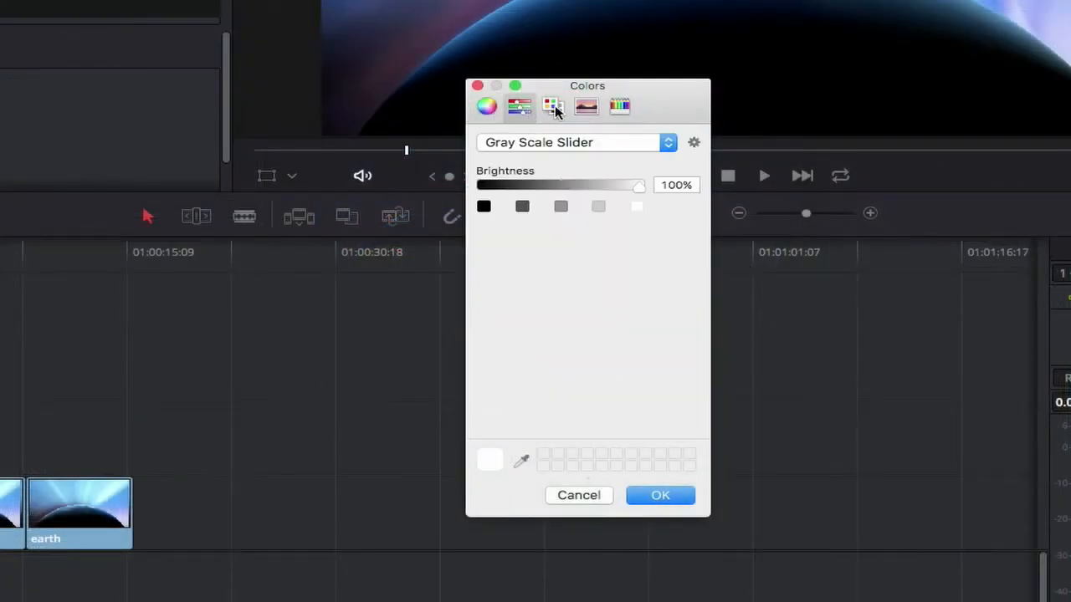
pyautogui.click(555, 107)
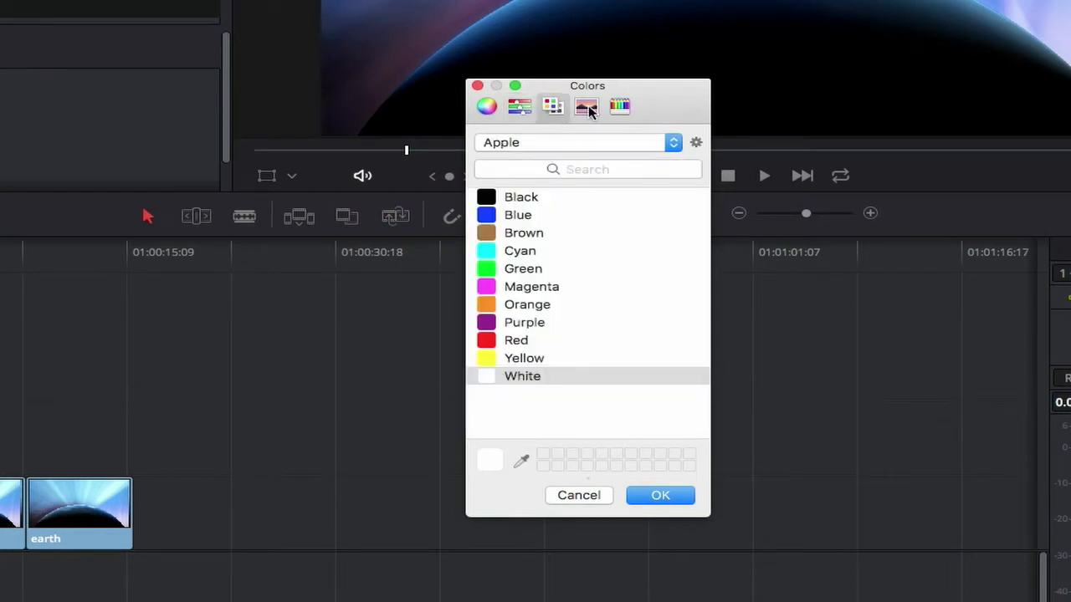
pyautogui.click(489, 201)
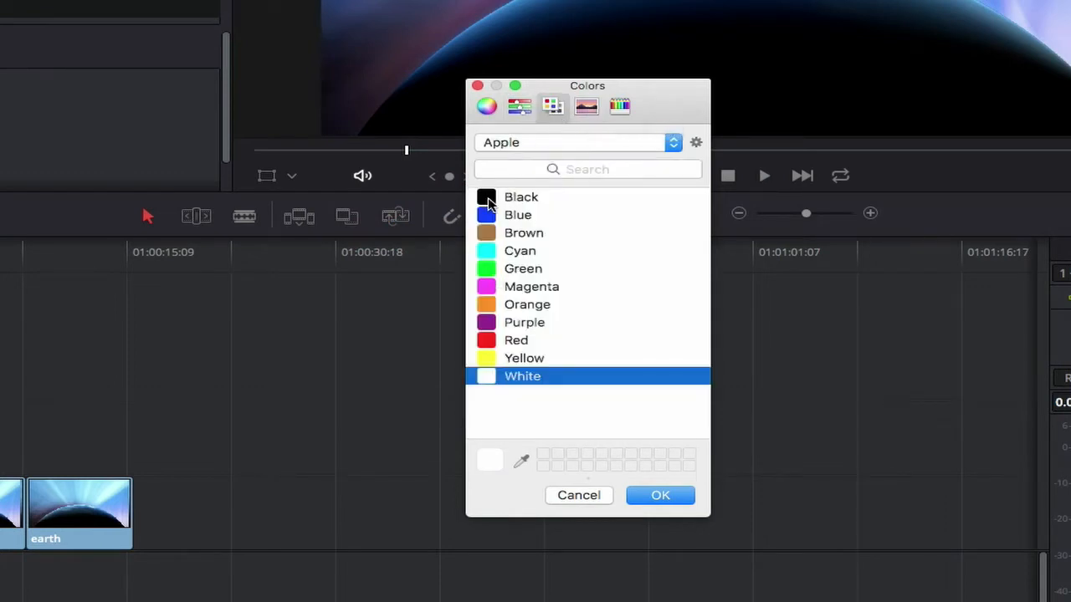
pyautogui.click(488, 200)
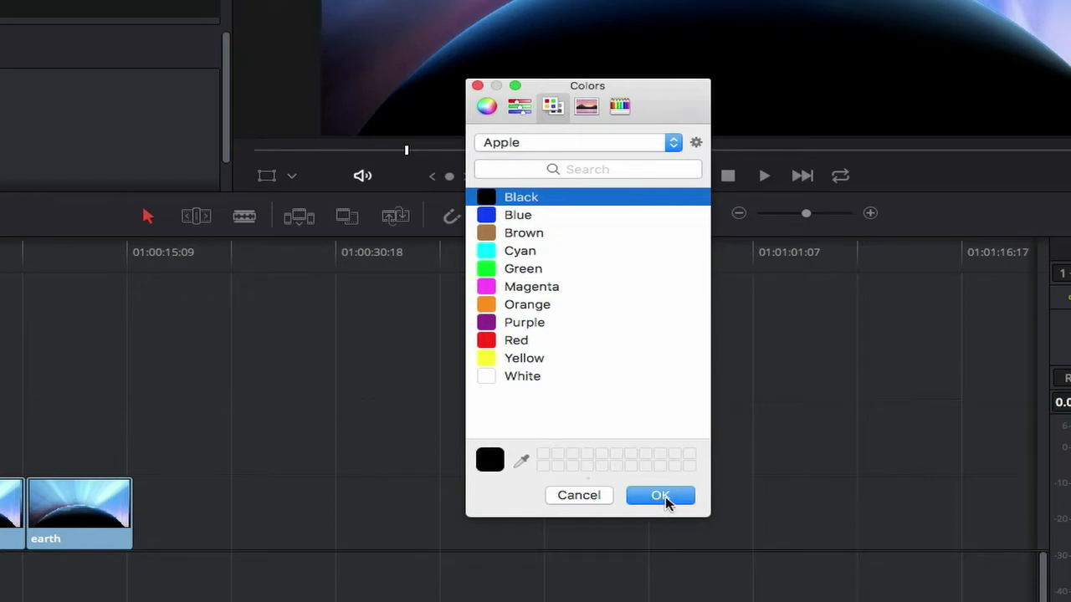
pyautogui.click(661, 496)
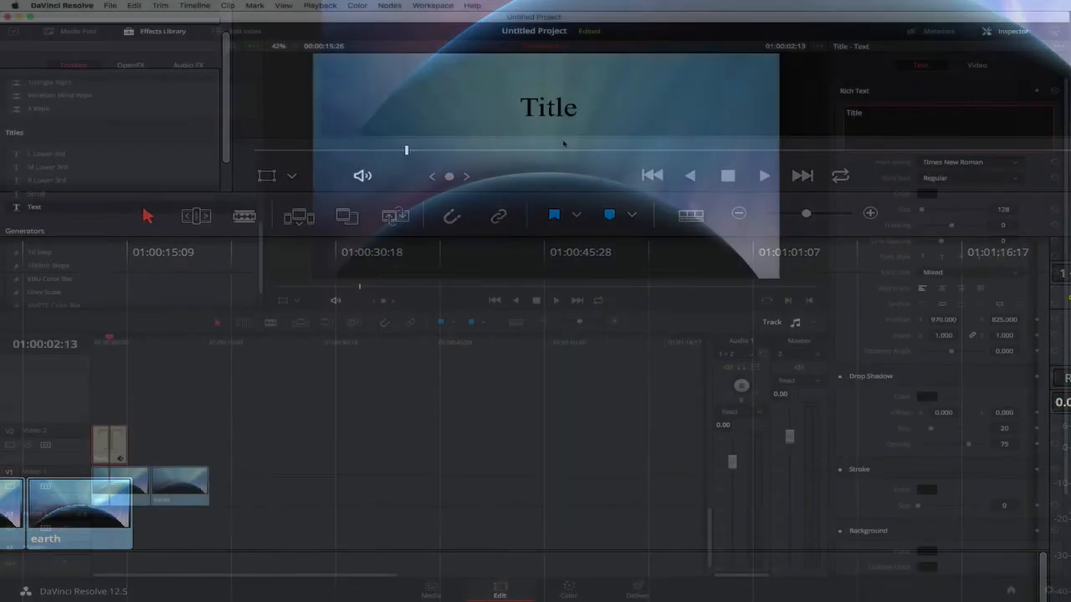
# Step: Replace the title's text with "DaVinci Resolve 12.5" and move it up to position X 960, Y 972
pyautogui.doubleClick(855, 115)
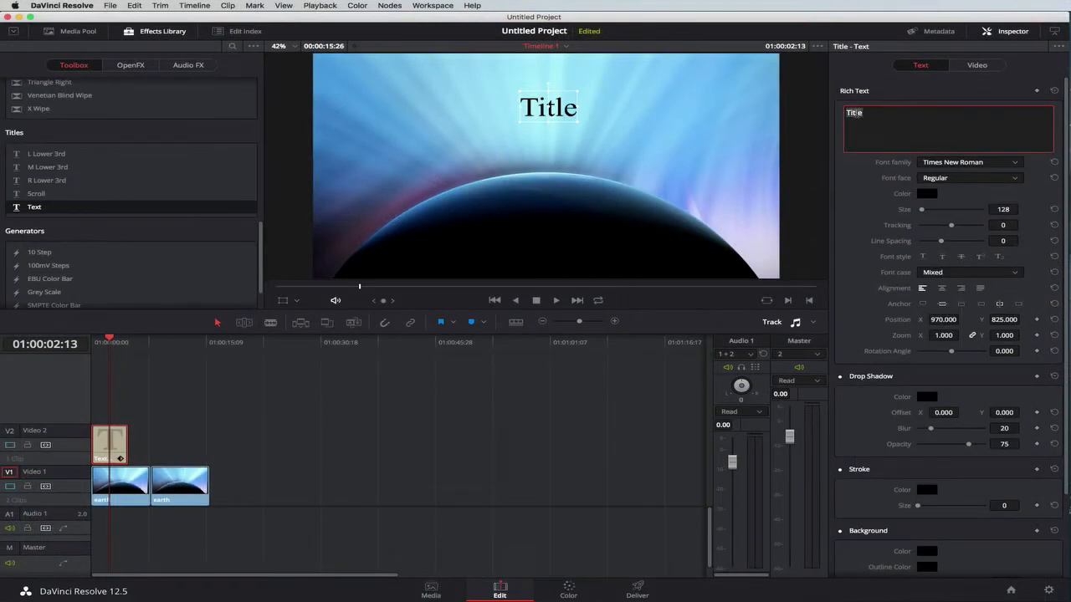
pyautogui.write('Dav')
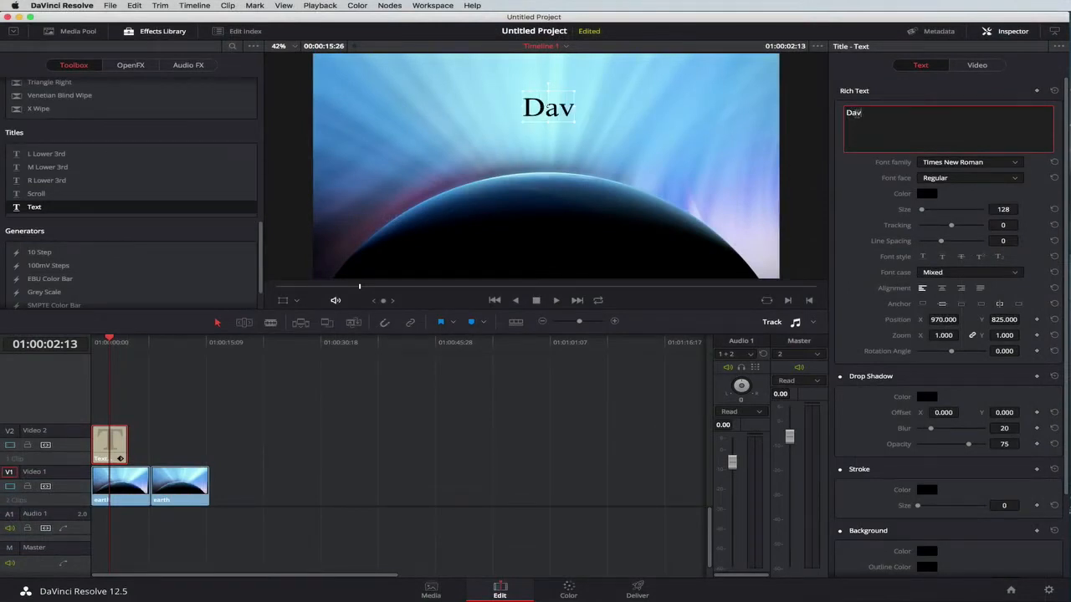
pyautogui.press('BackSpace')
pyautogui.write('Vinci')
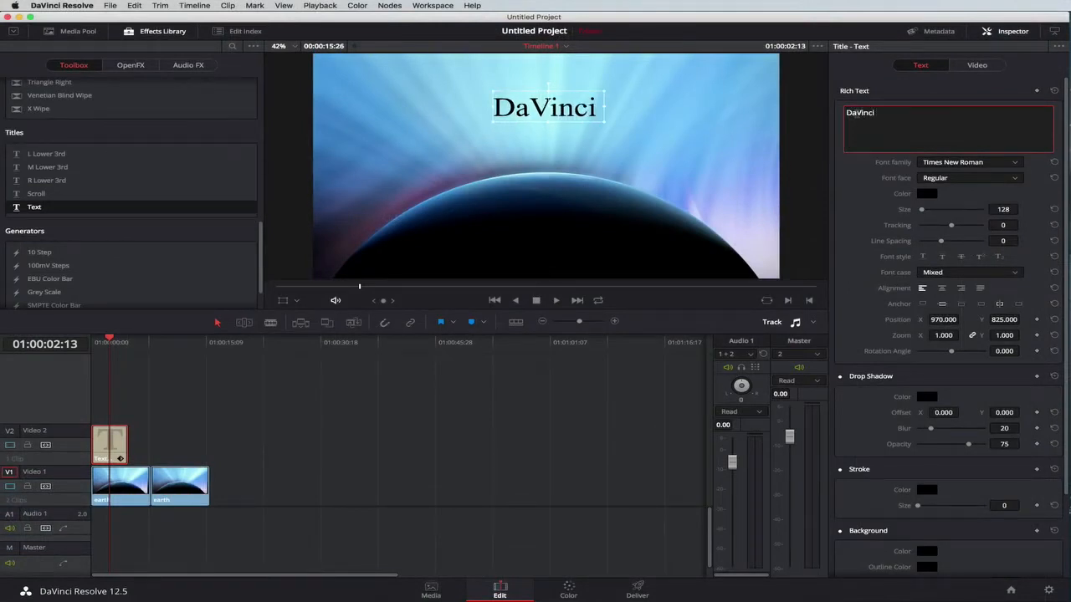
pyautogui.write(' Resolve')
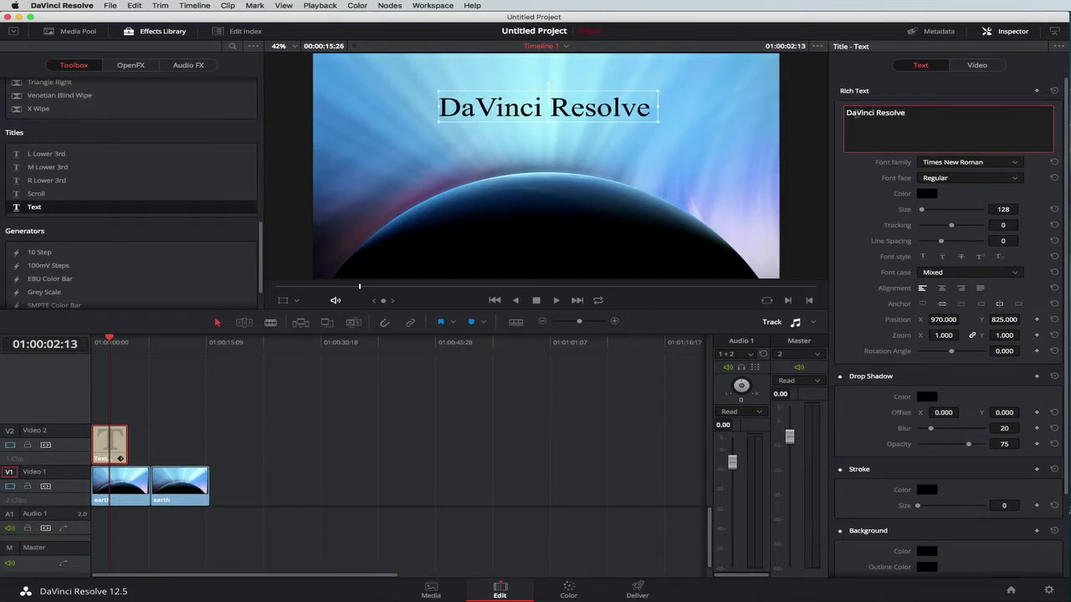
pyautogui.write(' 12.')
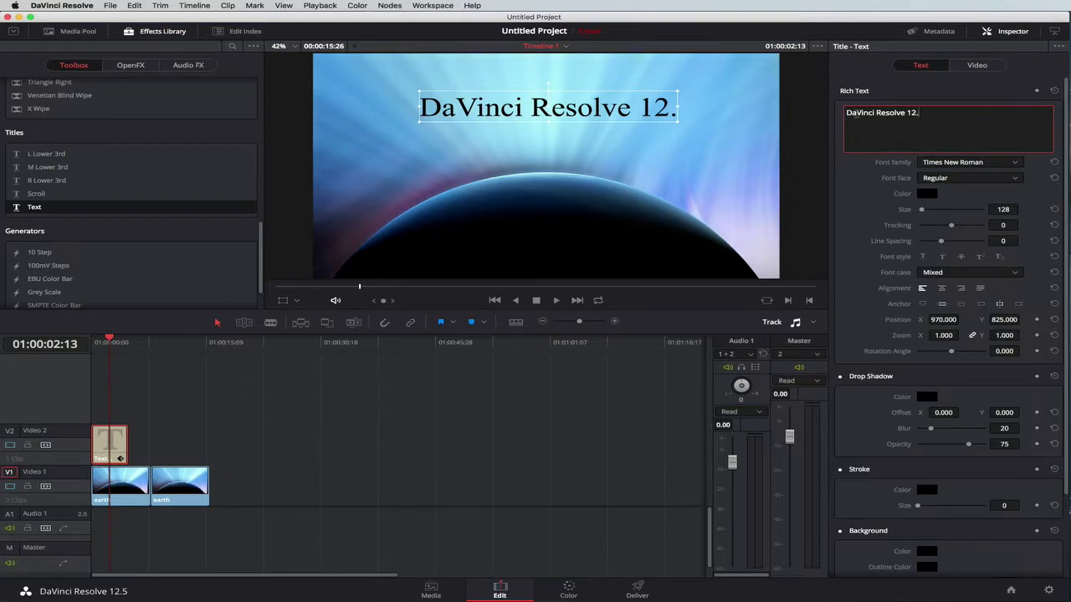
pyautogui.write('5')
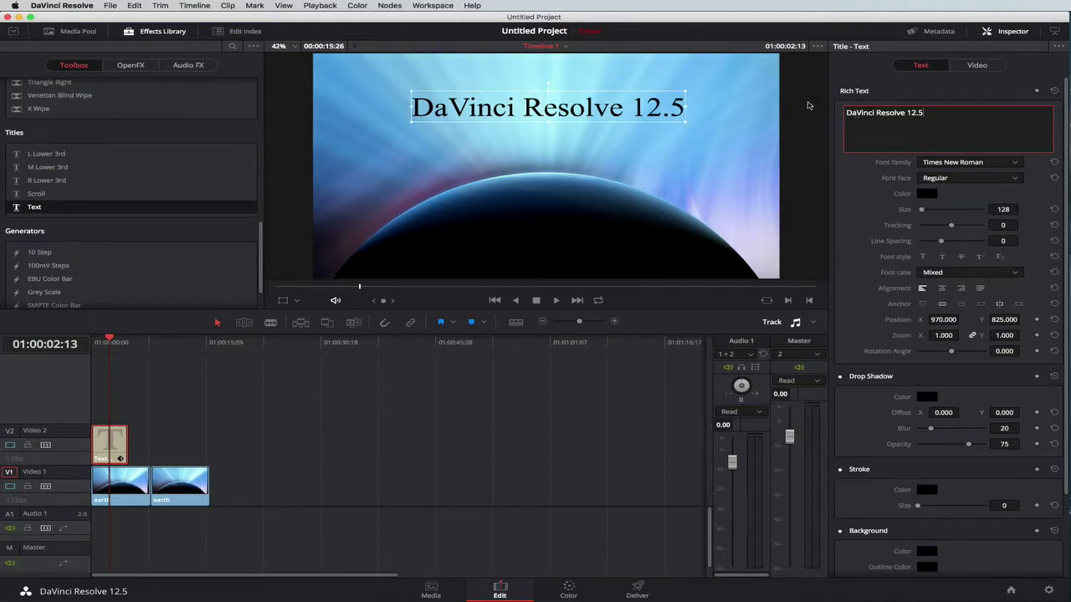
pyautogui.moveTo(613, 121); pyautogui.dragTo(609, 97)
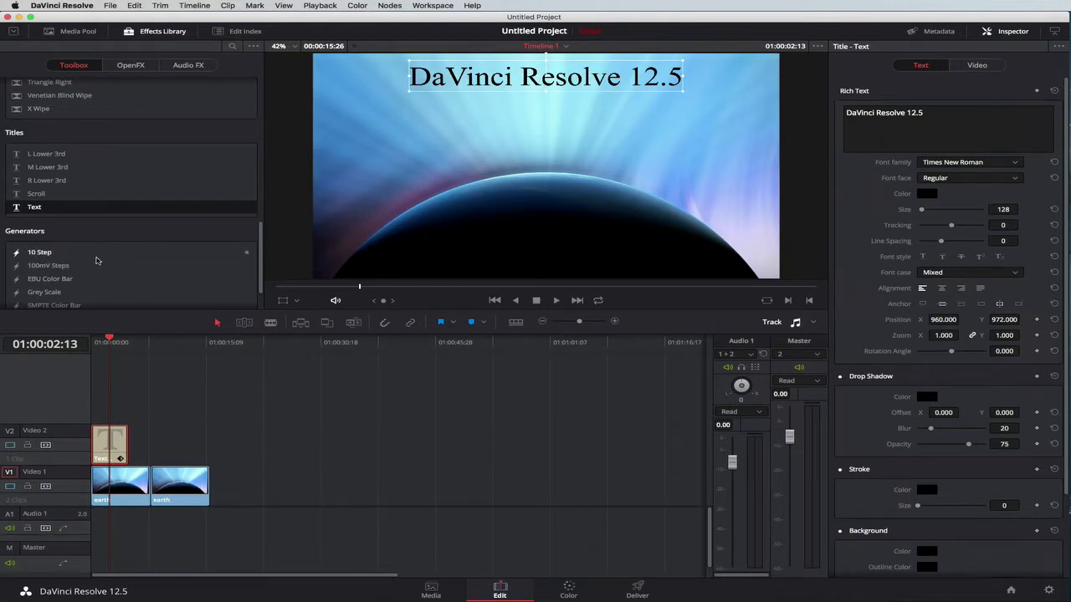
# Step: Apply Cross Dissolve transitions to both ends of the text title clip and play the timeline from the start to preview them
pyautogui.scroll(10, 92, 153)
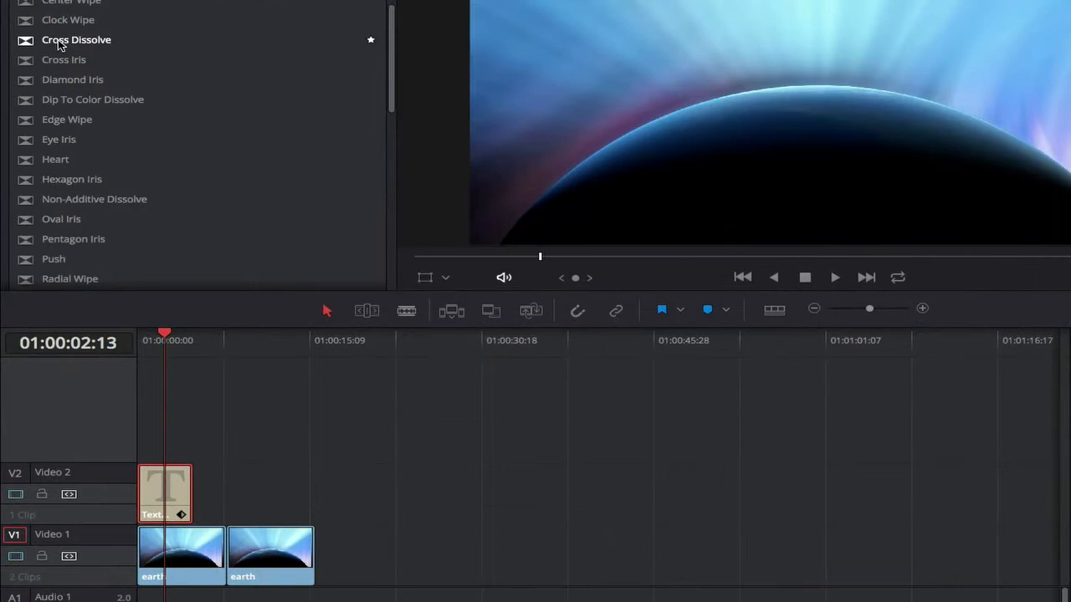
pyautogui.moveTo(58, 44); pyautogui.dragTo(195, 489)
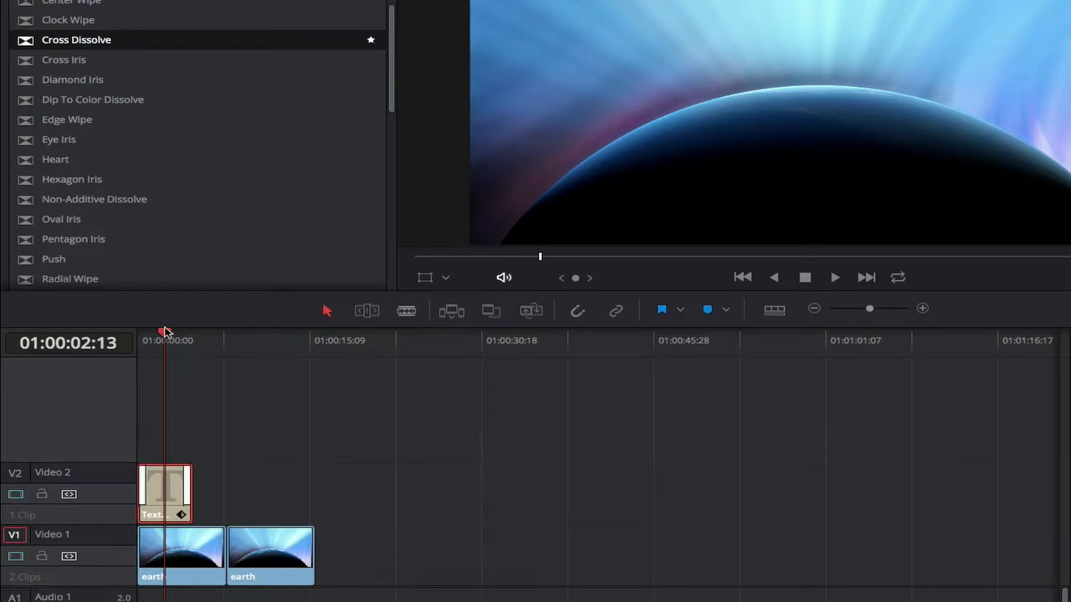
pyautogui.moveTo(165, 332); pyautogui.dragTo(139, 332)
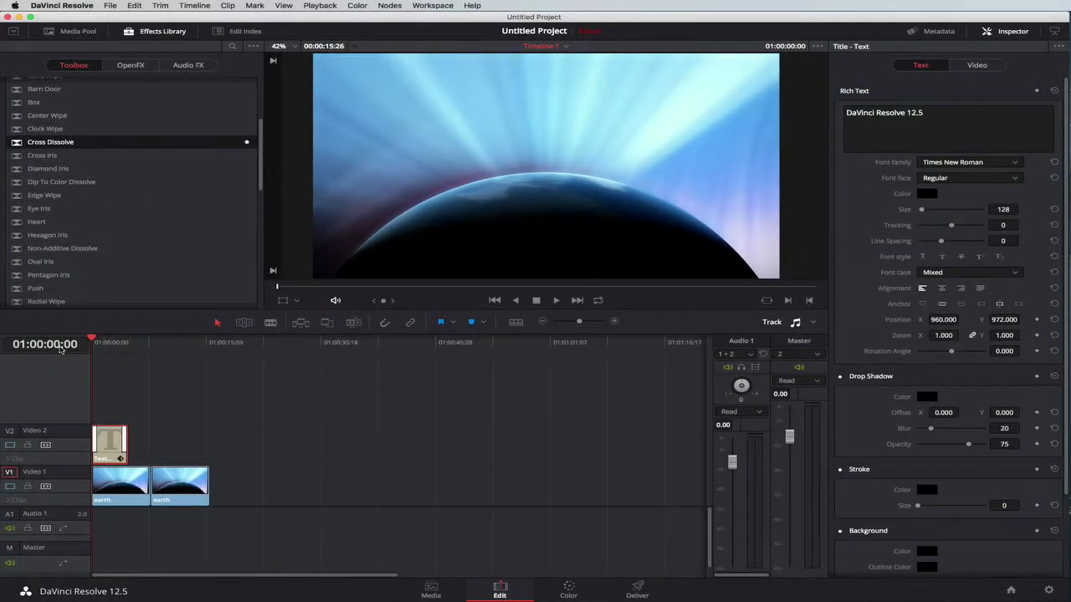
pyautogui.press('space')
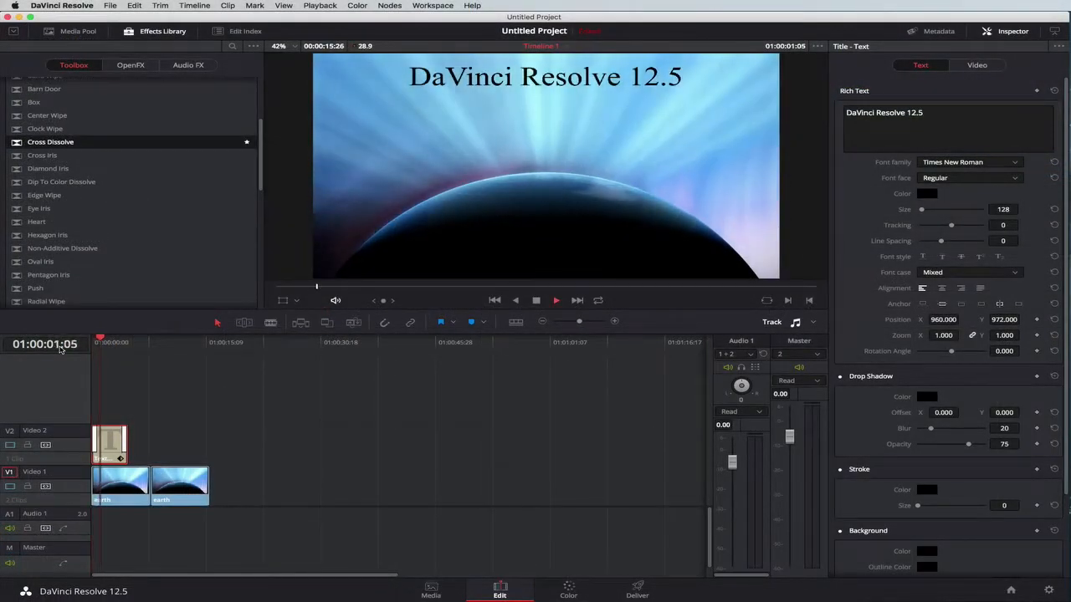
pyautogui.press('space')
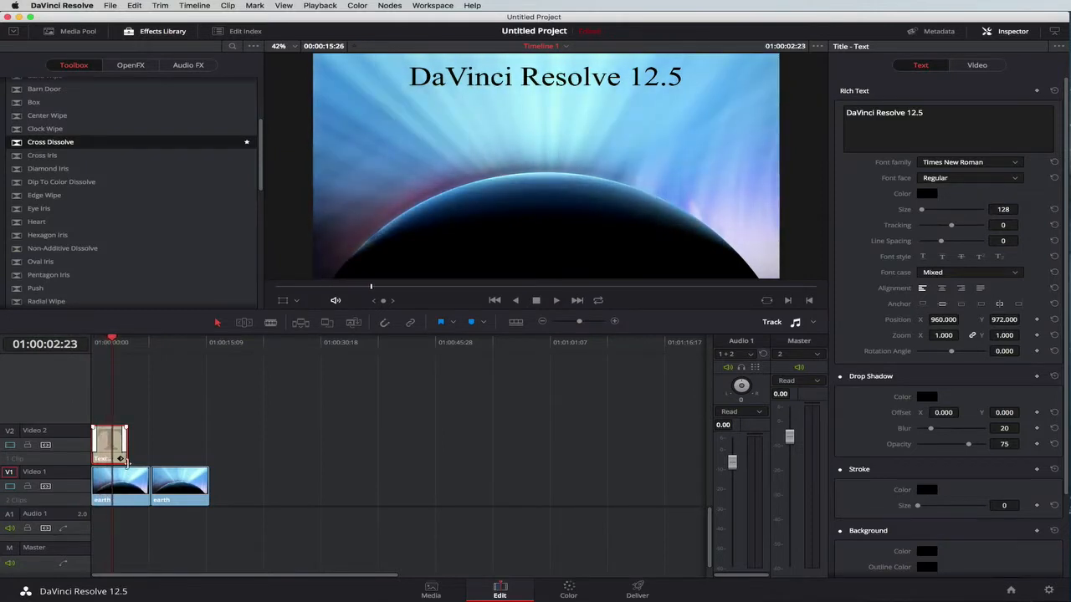
# Step: Extend the end of the text title clip on Video 2 to the end of the second earth clip
pyautogui.moveTo(126, 447); pyautogui.dragTo(214, 445)
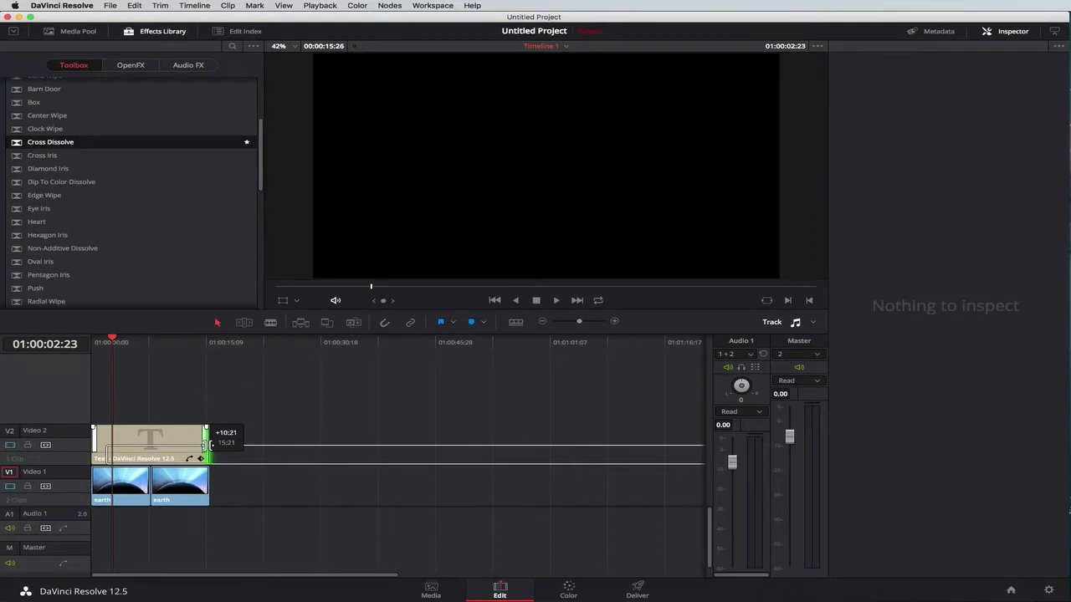
pyautogui.moveTo(210, 445); pyautogui.dragTo(210, 446)
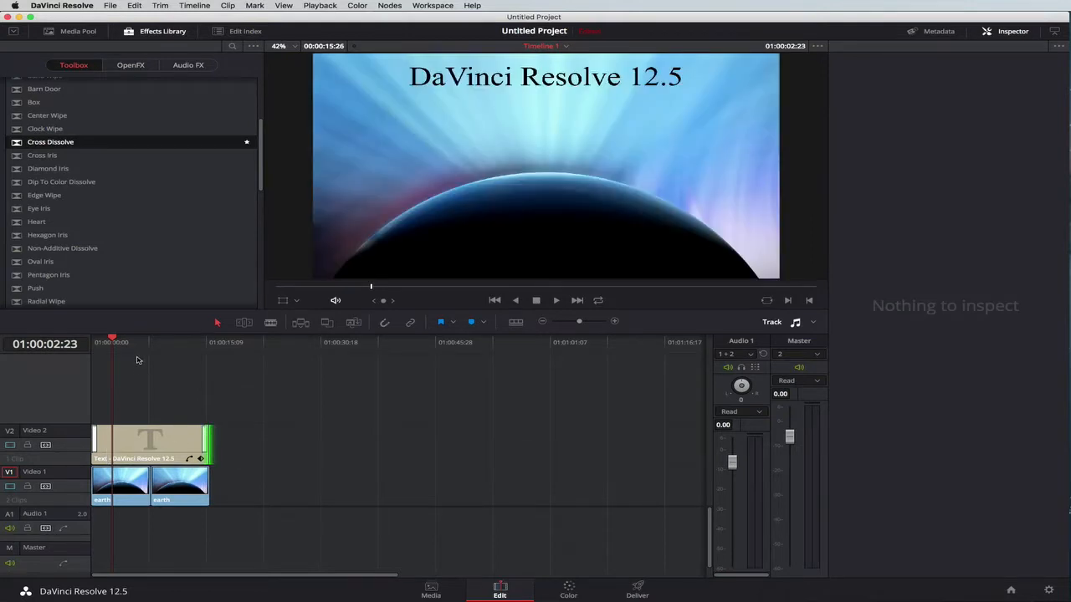
# Step: Add a Scroll title on a new Video 3 track above the text title and scrub through its movement
pyautogui.scroll(-5, 100, 249)
pyautogui.scroll(-3, 101, 249)
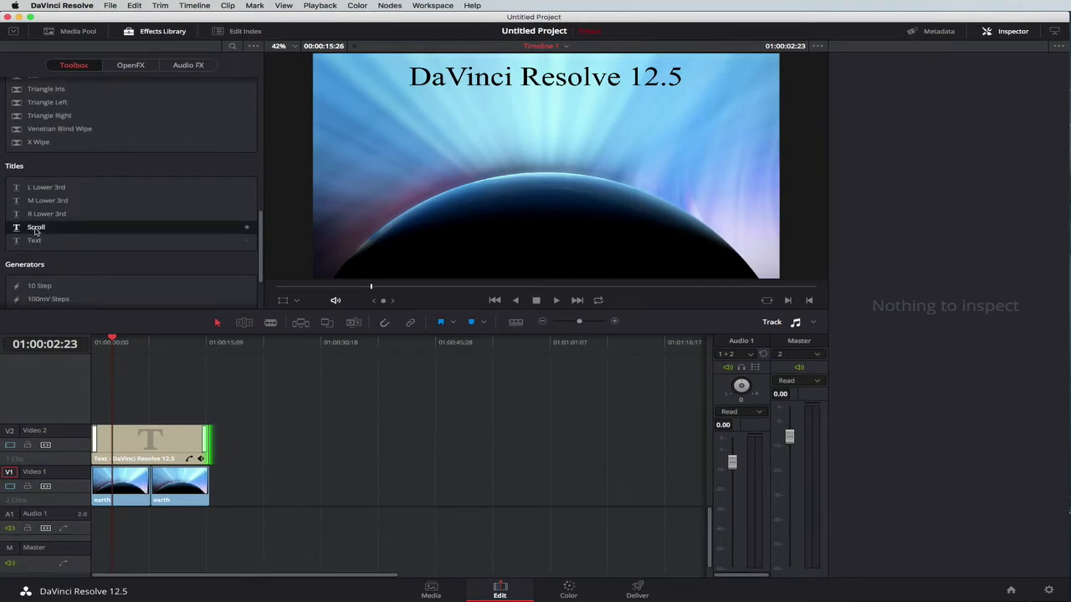
pyautogui.moveTo(36, 231); pyautogui.dragTo(199, 406)
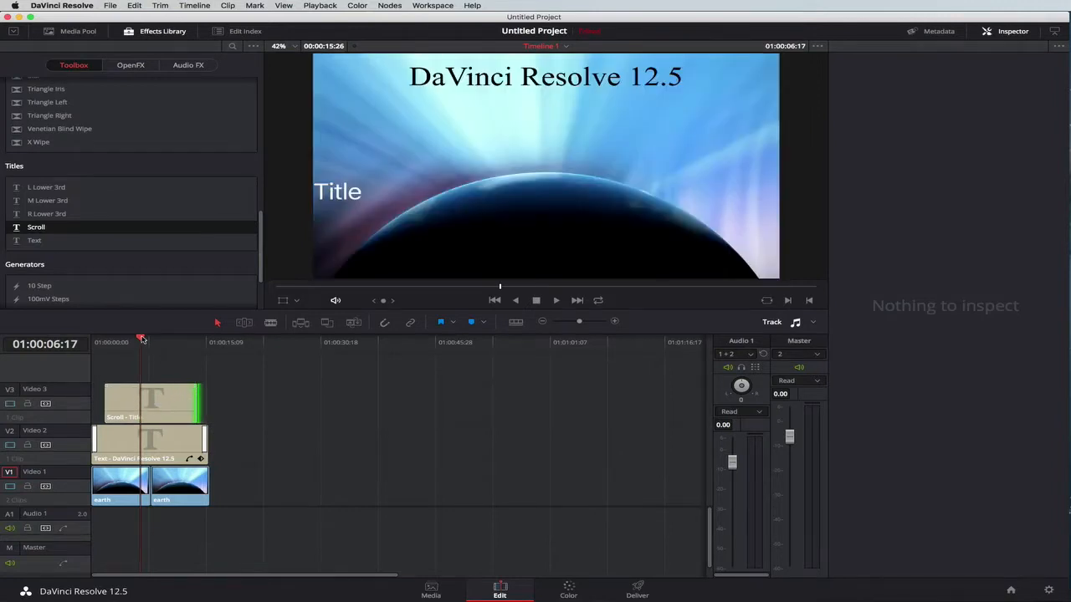
pyautogui.moveTo(142, 339); pyautogui.dragTo(191, 338)
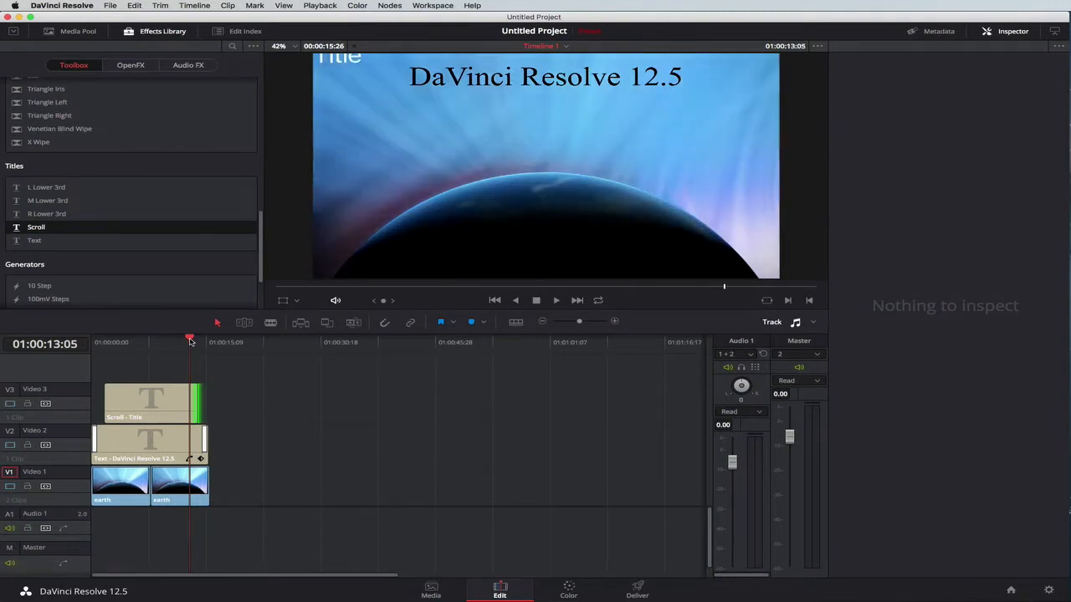
pyautogui.moveTo(190, 341); pyautogui.dragTo(109, 346)
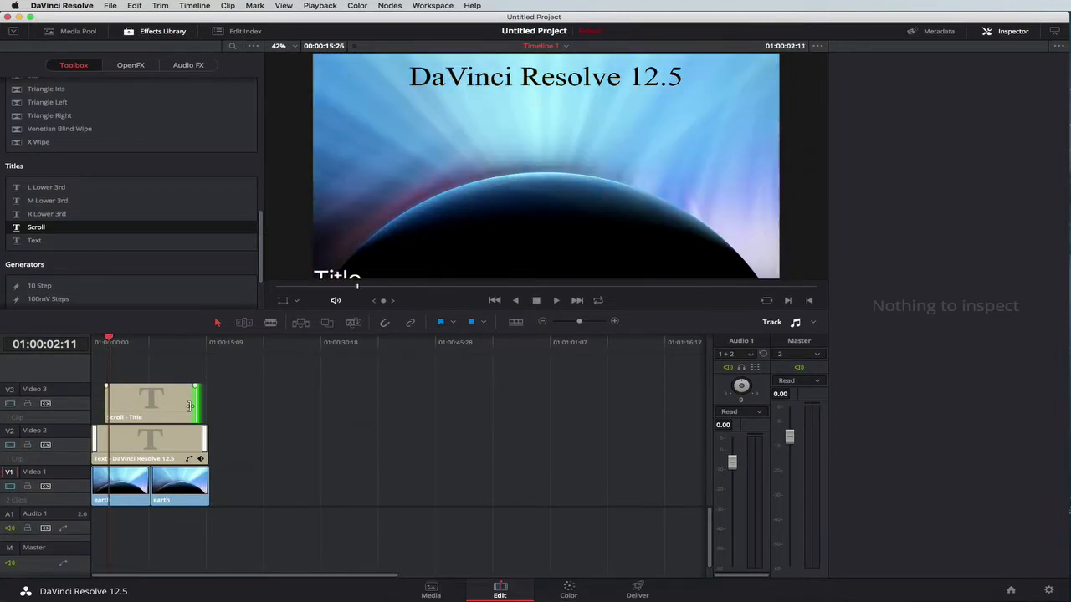
# Step: Select the Scroll title, show its Transform controls in the viewer, then shrink its frame and place it below the heading
pyautogui.click(142, 408)
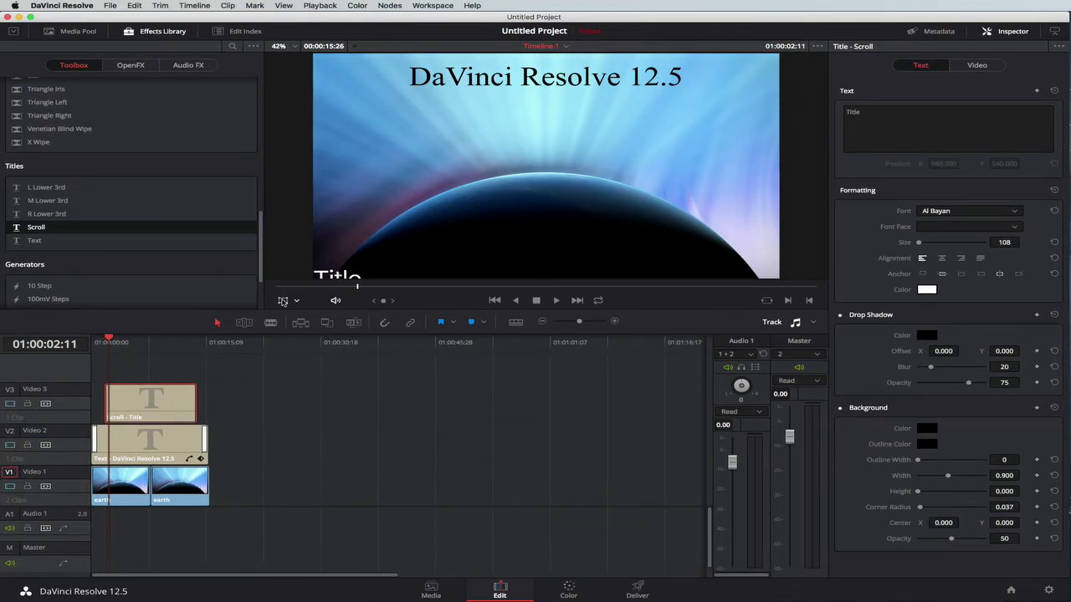
pyautogui.click(283, 301)
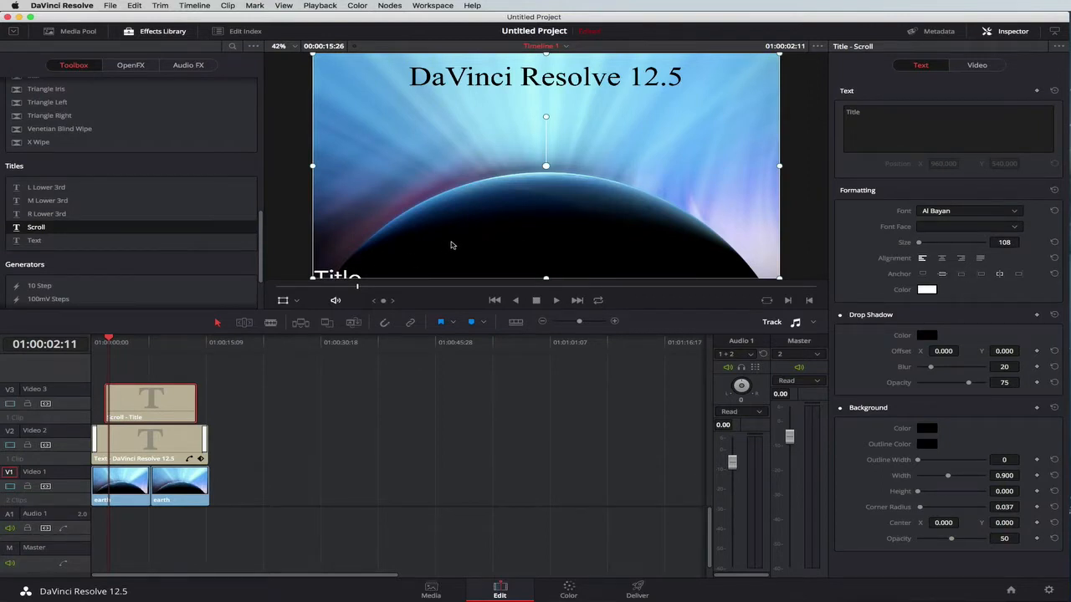
pyautogui.moveTo(451, 245); pyautogui.dragTo(497, 204)
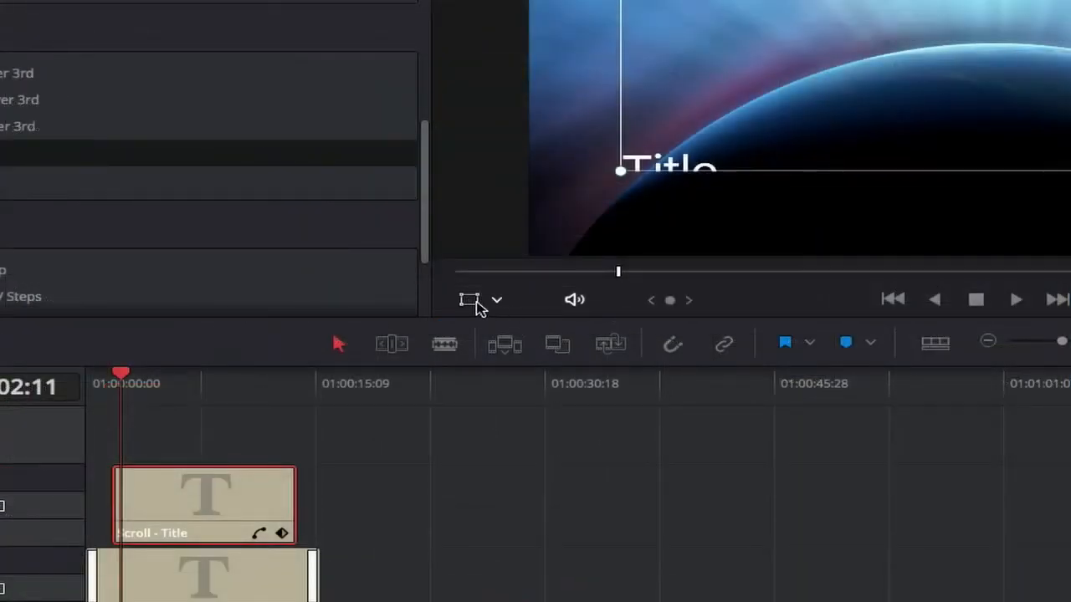
pyautogui.click(496, 301)
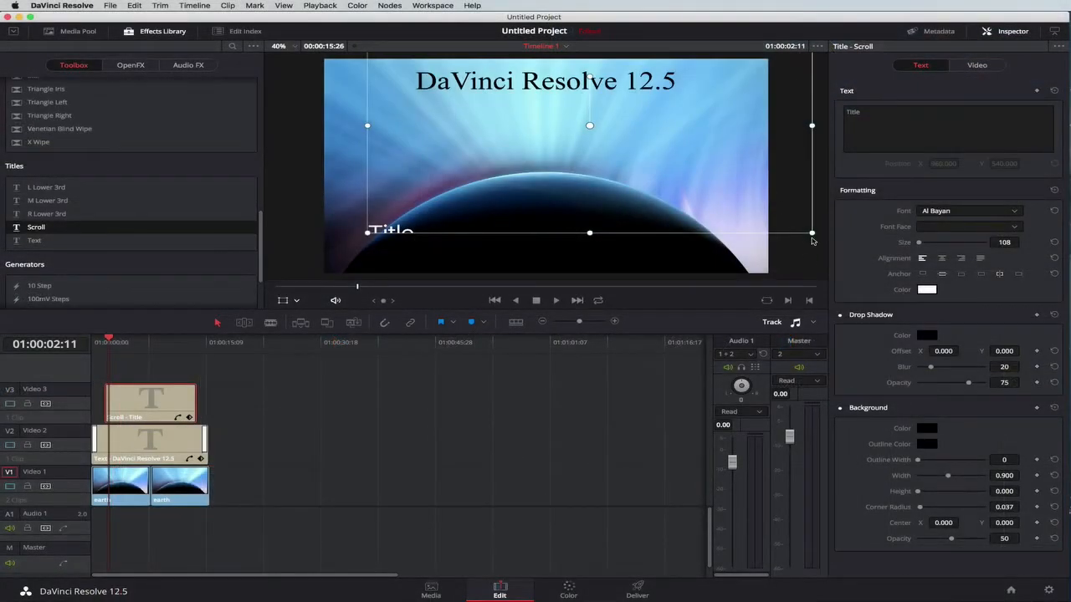
pyautogui.moveTo(813, 235); pyautogui.dragTo(759, 205)
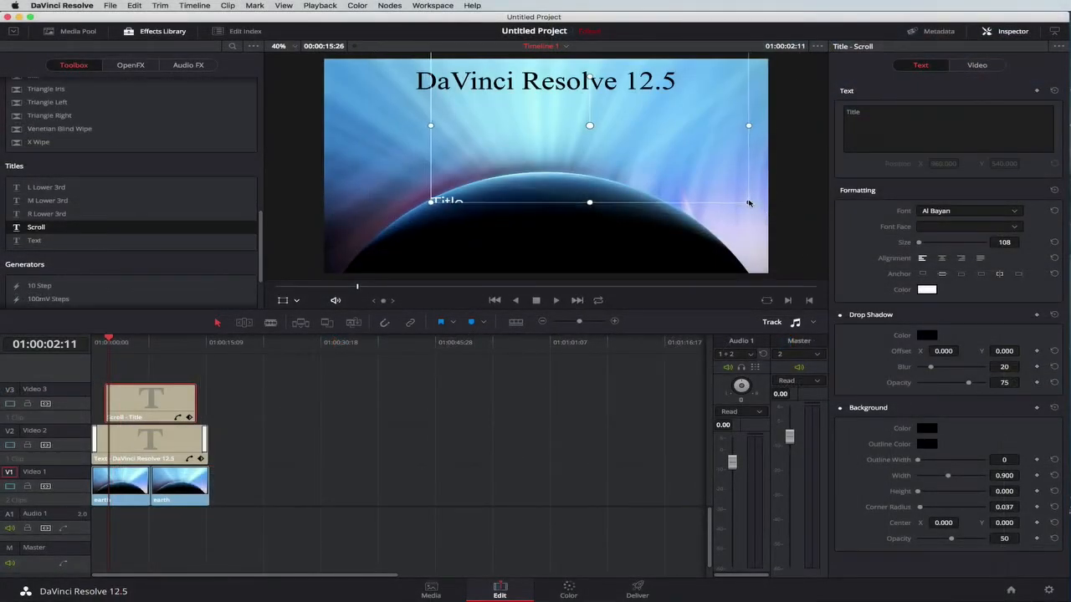
pyautogui.moveTo(698, 133); pyautogui.dragTo(668, 188)
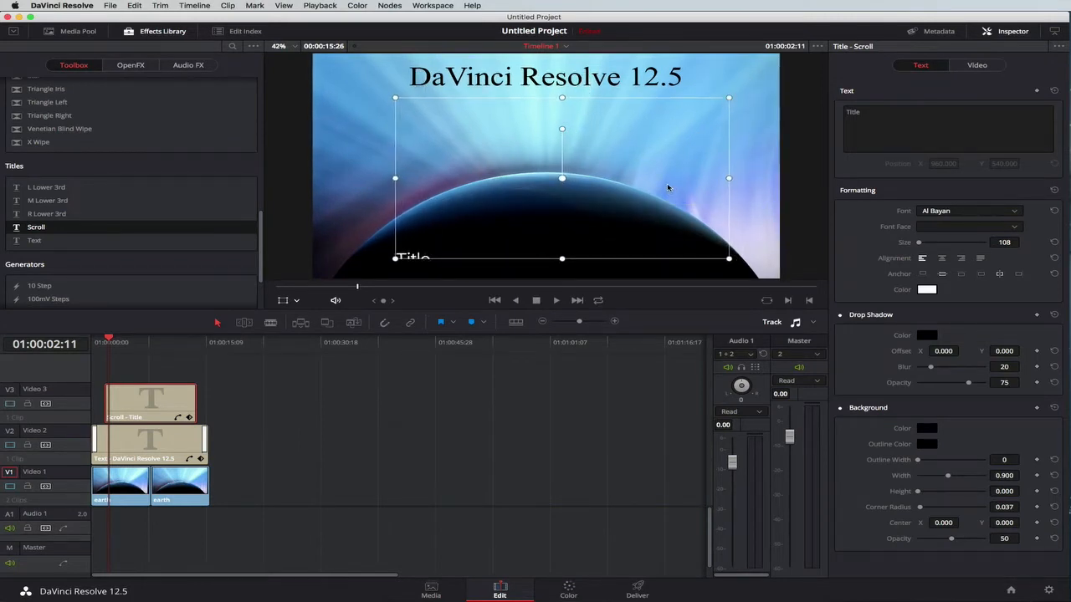
pyautogui.moveTo(729, 260); pyautogui.dragTo(692, 241)
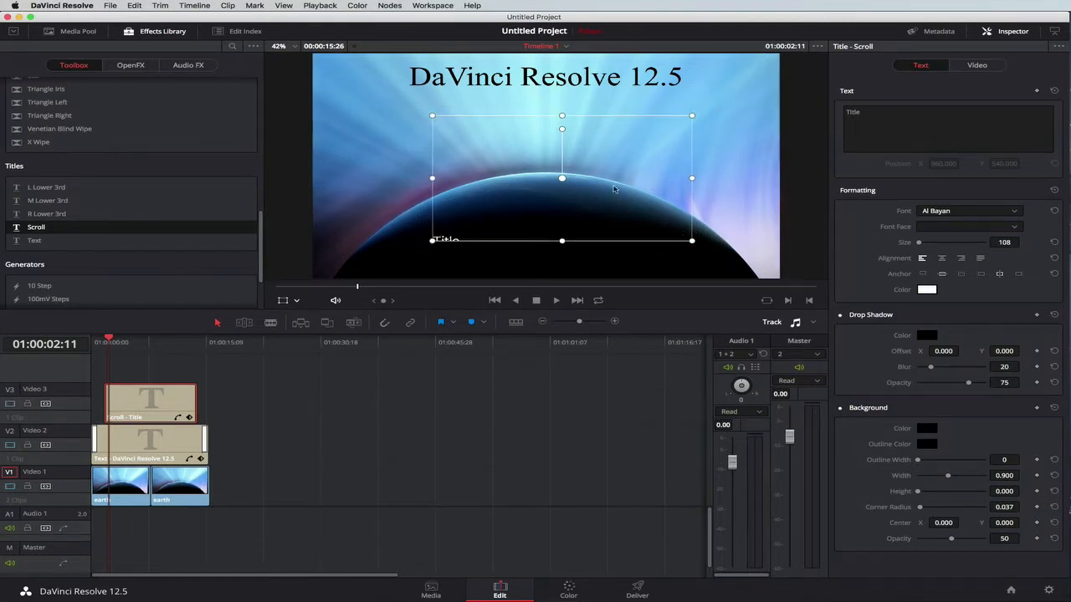
pyautogui.moveTo(617, 148); pyautogui.dragTo(612, 153)
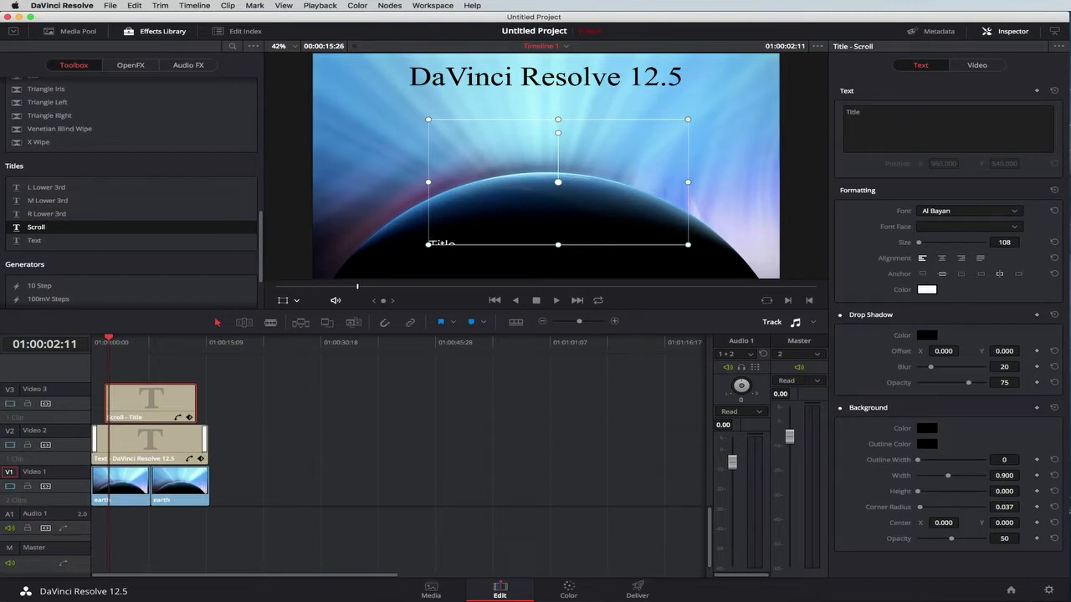
# Step: Replace the Scroll title's placeholder text with the four-item numbered list copied from TextEdit, starting with "1. Around the program"
pyautogui.press('super+Tab')
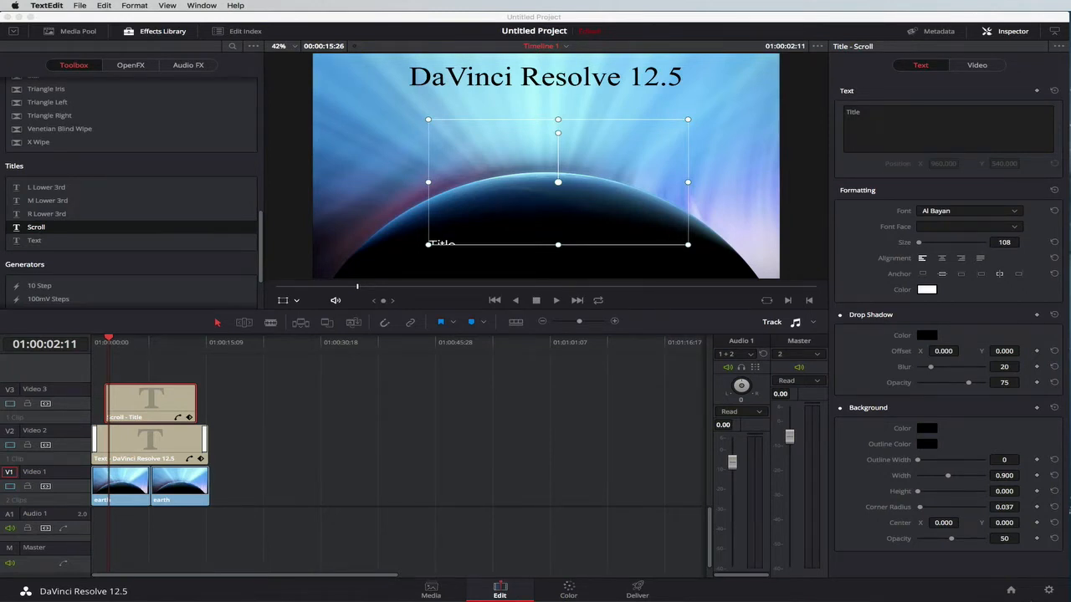
pyautogui.doubleClick(854, 113)
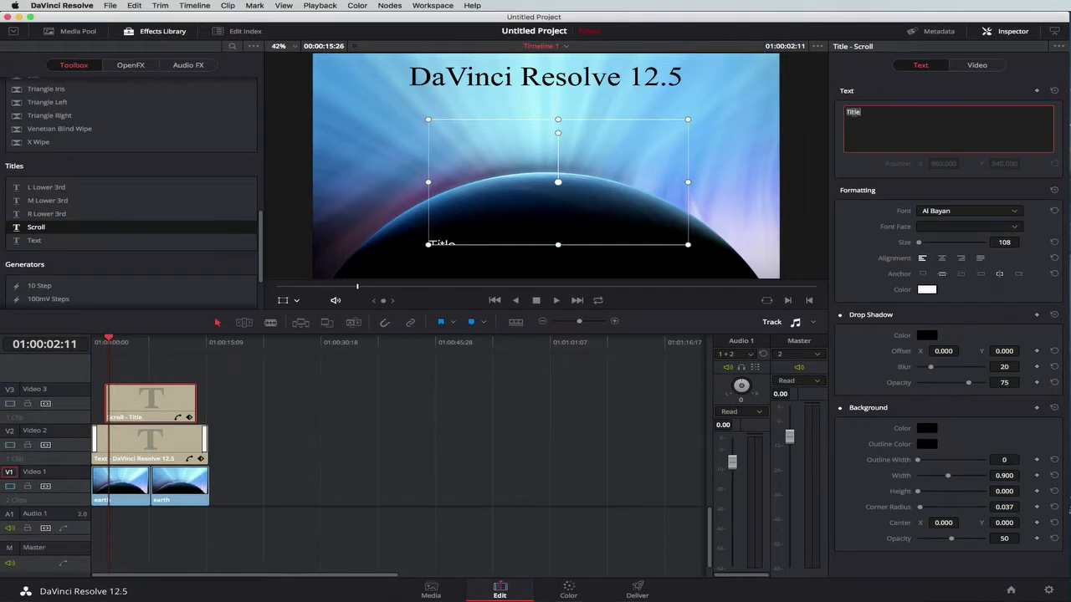
pyautogui.press('super+v')
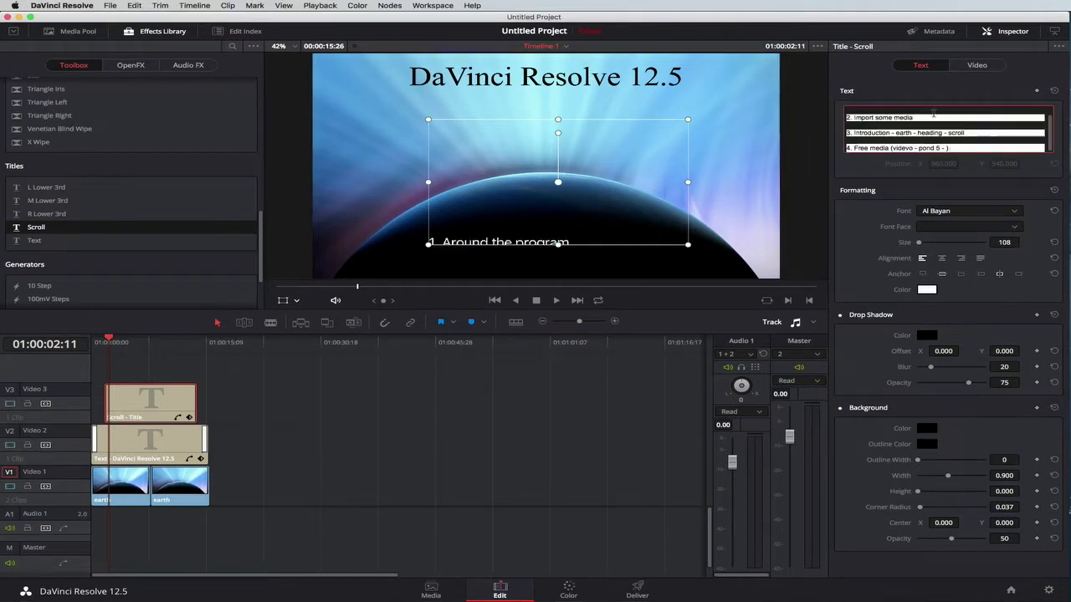
pyautogui.scroll(1, 929, 117)
pyautogui.scroll(1, 918, 121)
pyautogui.scroll(5, 779, 179)
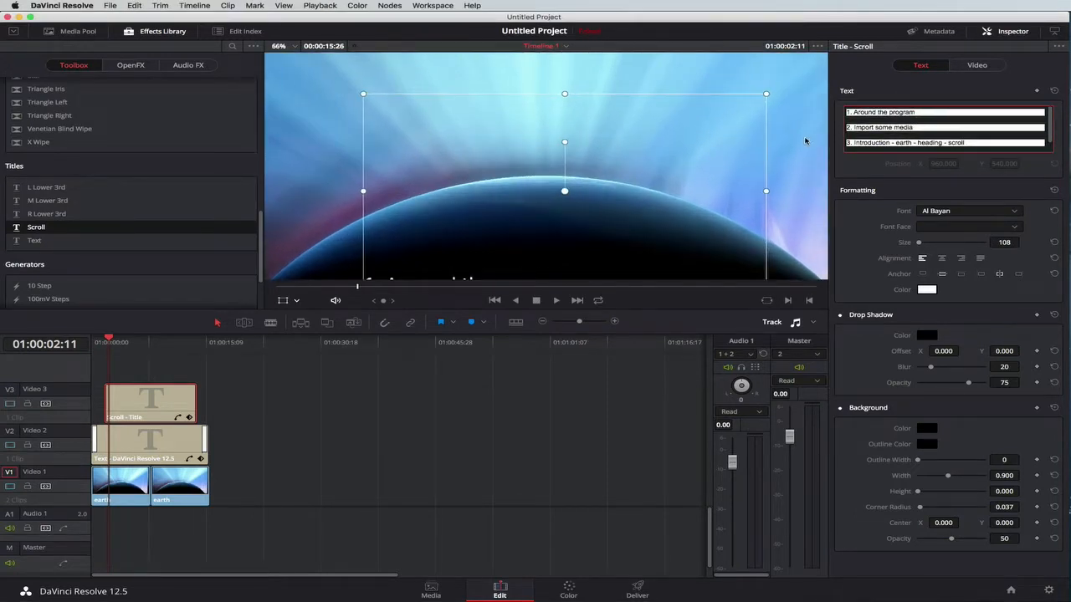
pyautogui.scroll(-6, 611, 173)
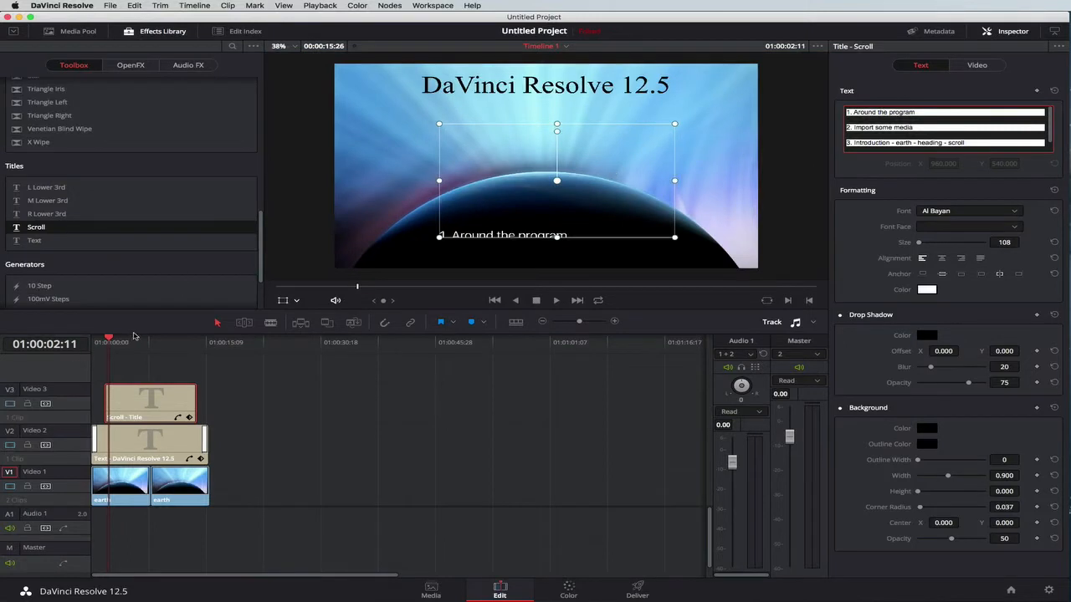
# Step: Play the timeline from the start to preview the scrolling list beneath the heading
pyautogui.moveTo(113, 343); pyautogui.dragTo(92, 343)
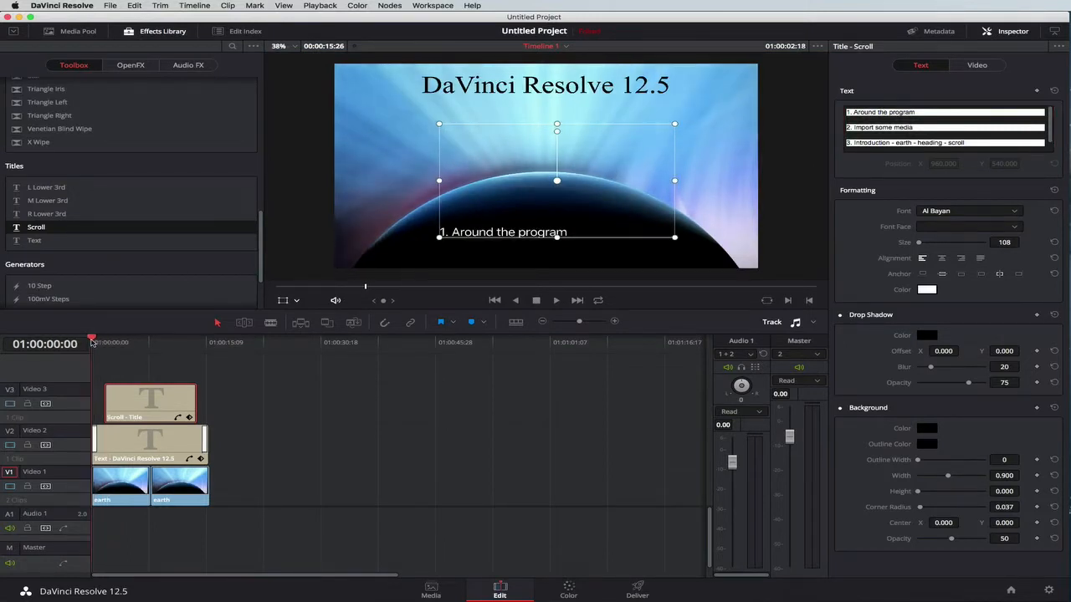
pyautogui.press('space')
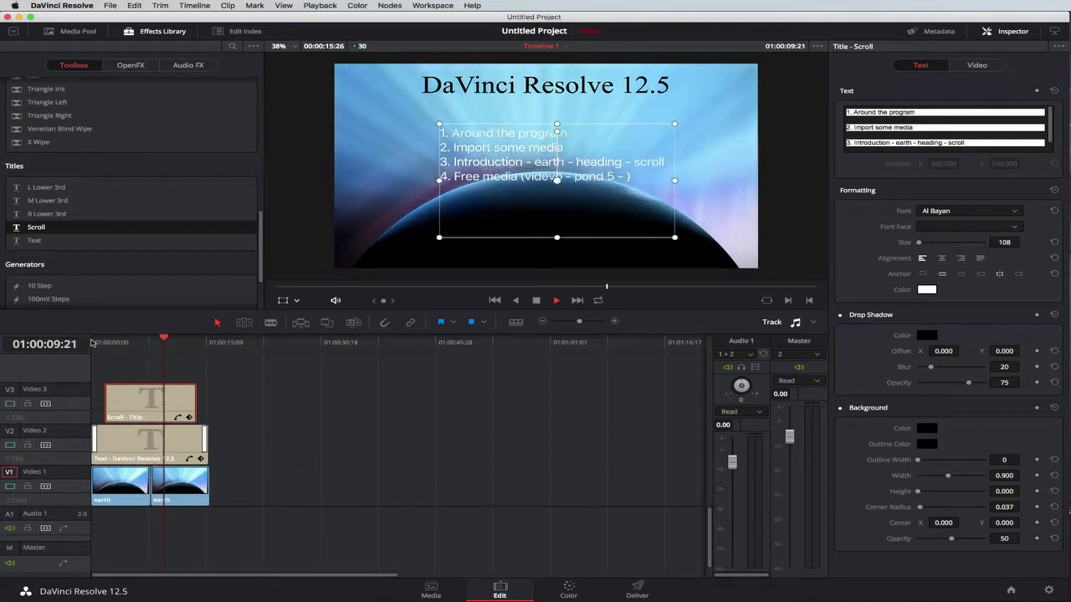
pyautogui.press('space')
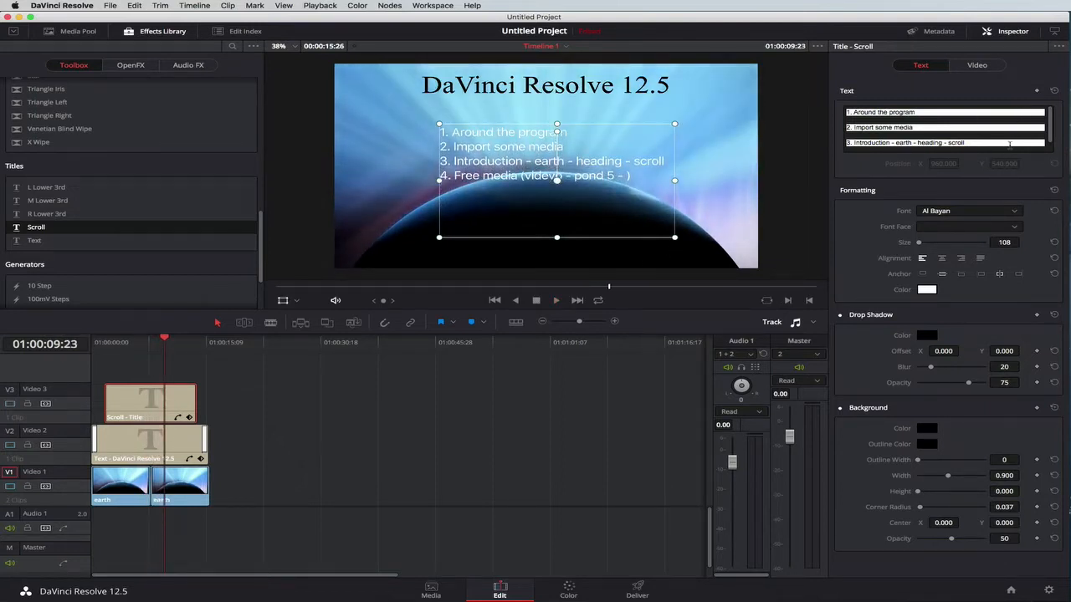
pyautogui.click(1010, 144)
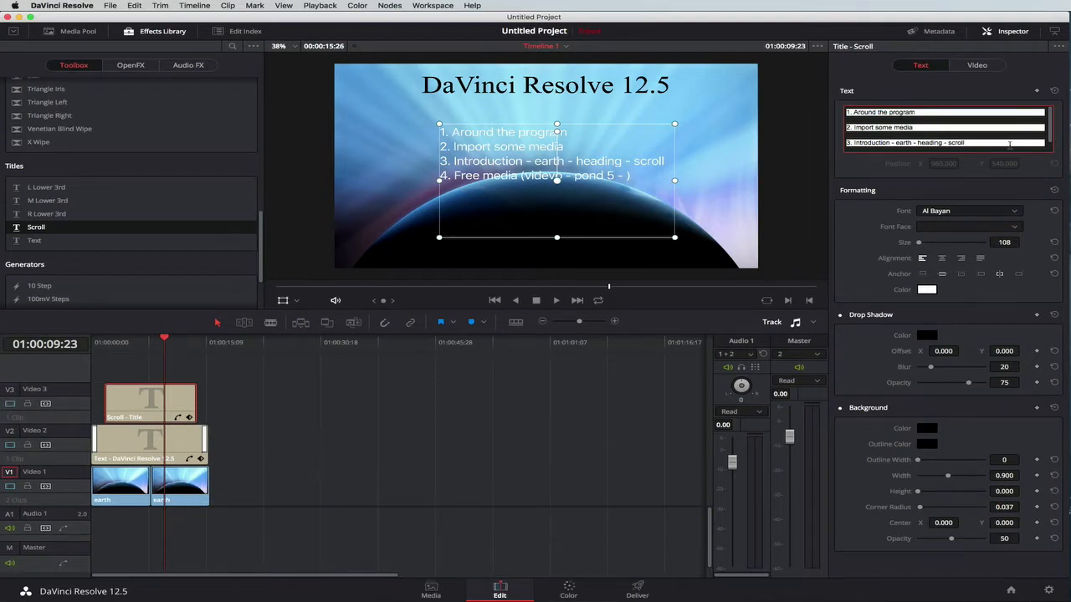
# Step: Add the line "5. Add images" to the end of the Scroll title's numbered list
pyautogui.press('Return')
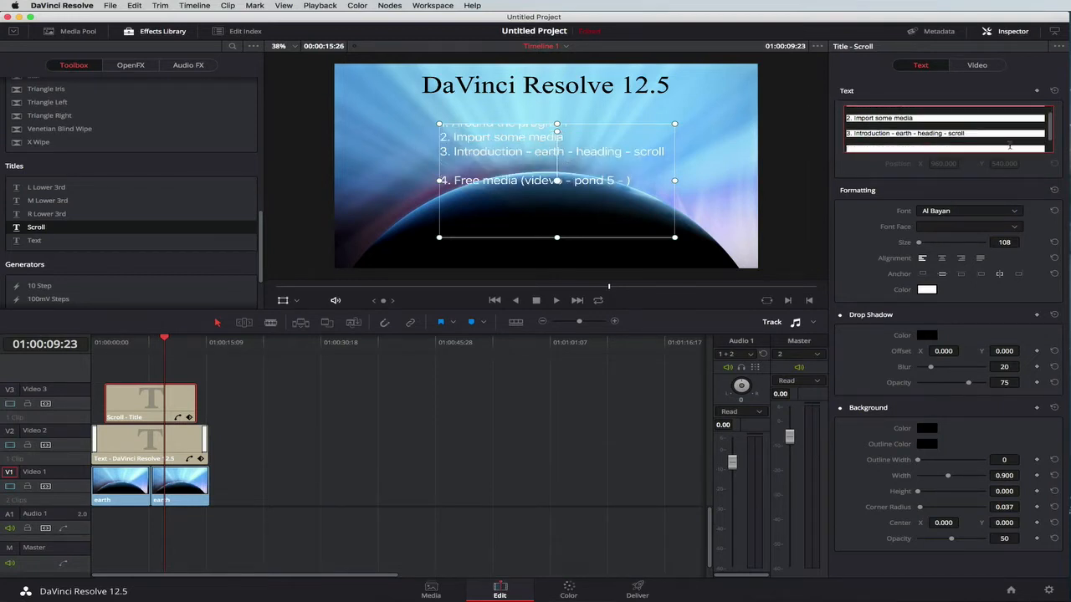
pyautogui.press('BackSpace')
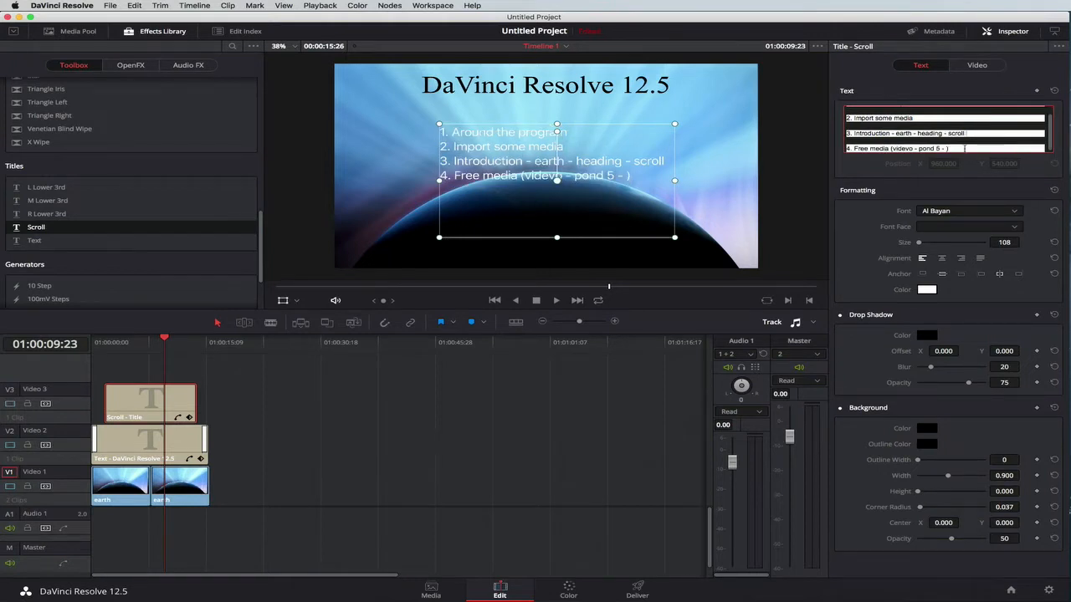
pyautogui.click(975, 145)
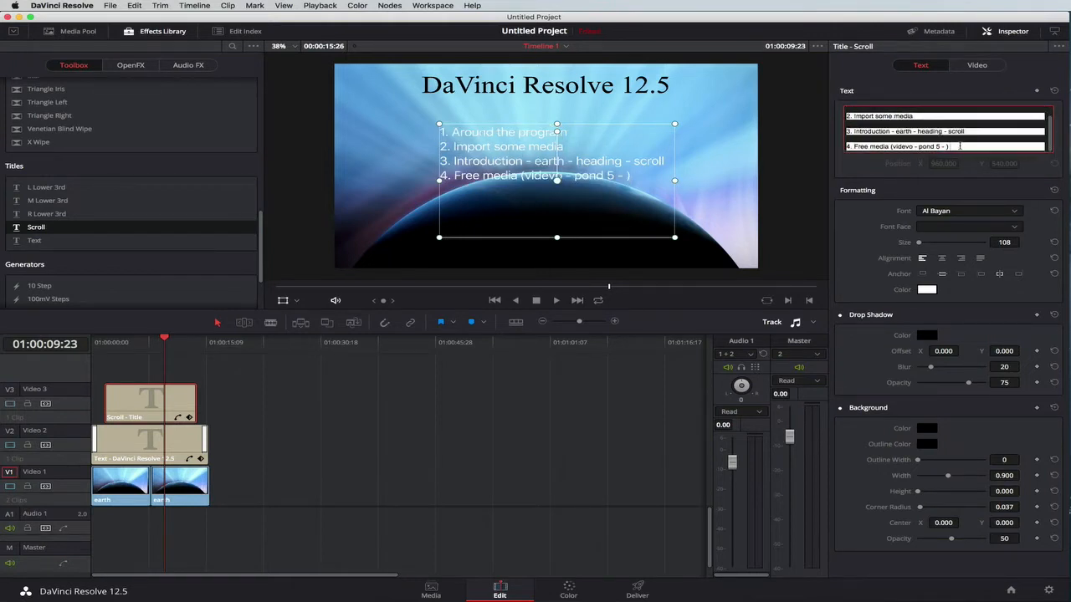
pyautogui.press('Return')
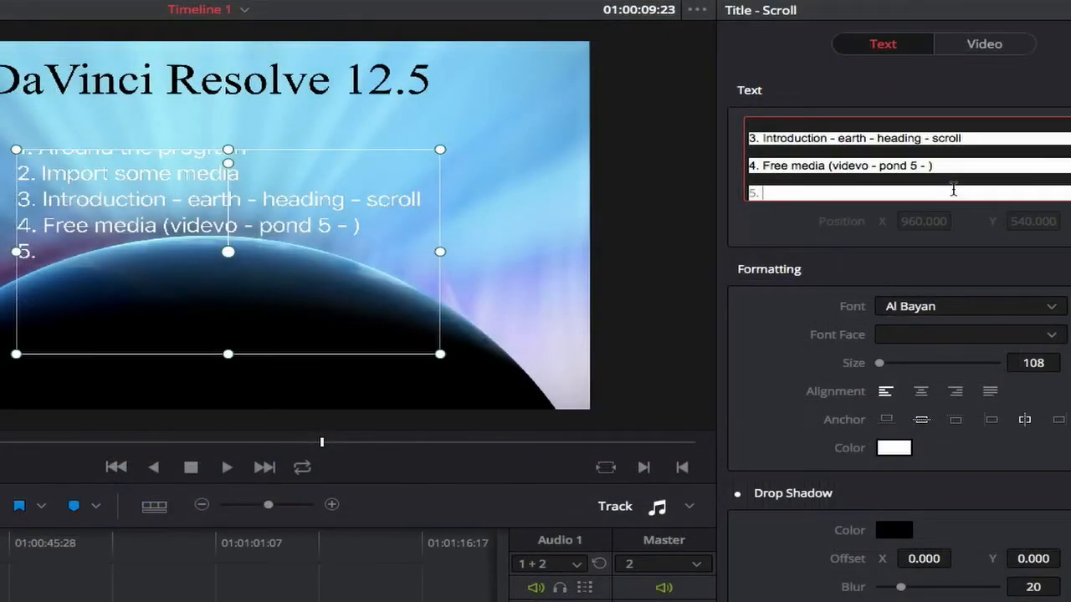
pyautogui.write('5. Add images')
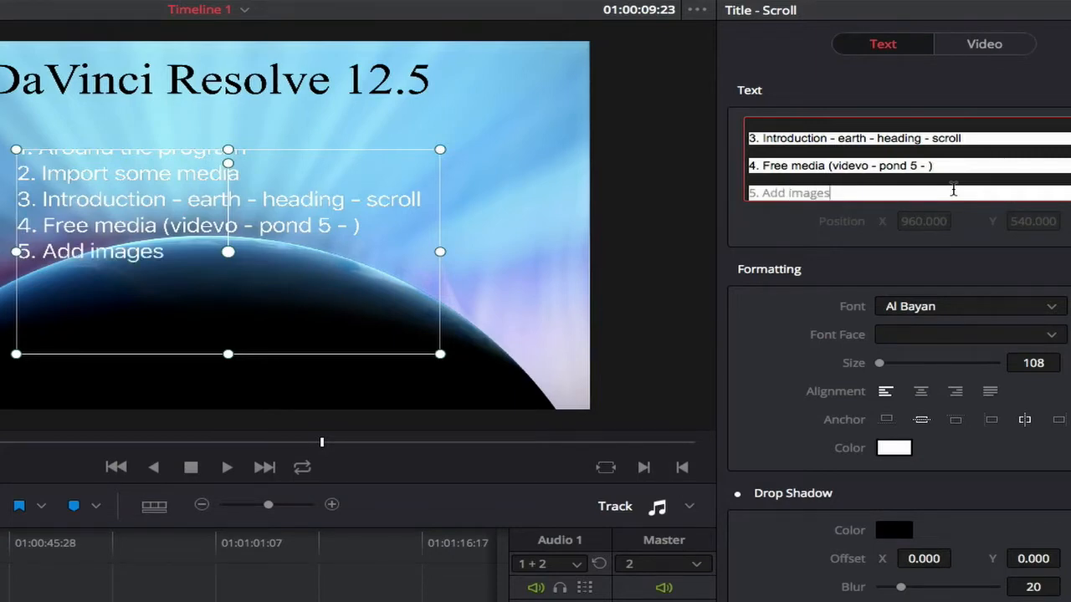
# Step: Add a sixth line, "6. Add a Transition between clips", to the Scroll title's list
pyautogui.press('Return')
pyautogui.write('6')
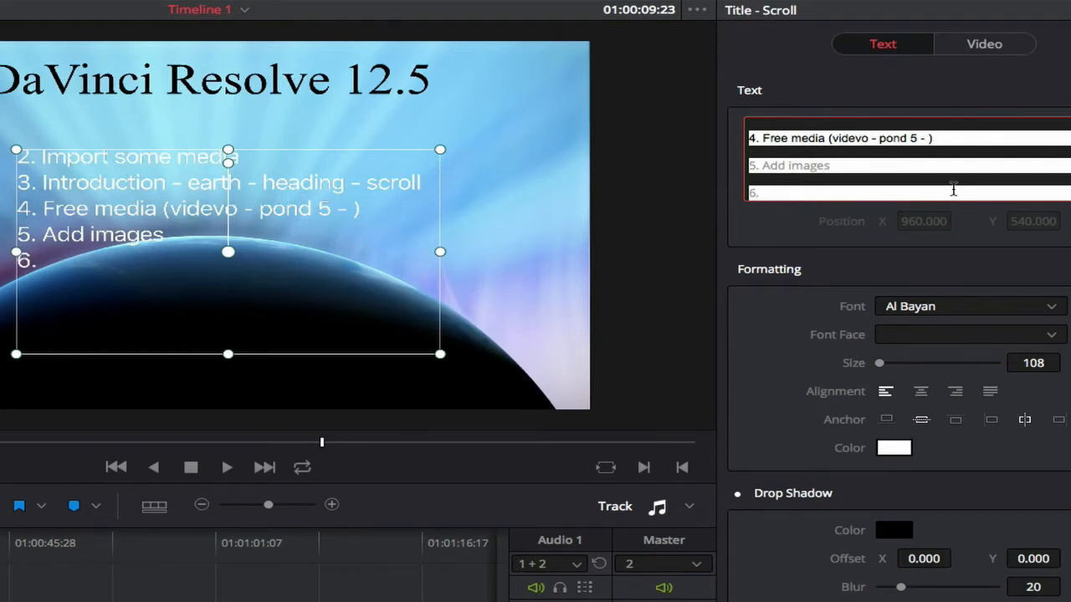
pyautogui.write('. Add a Tra')
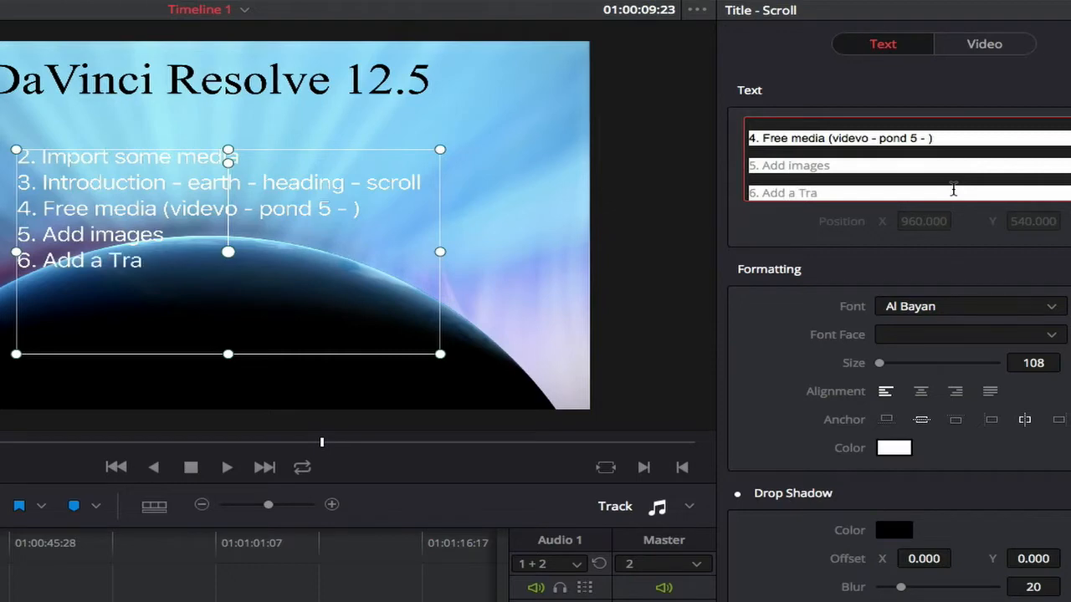
pyautogui.write('sition')
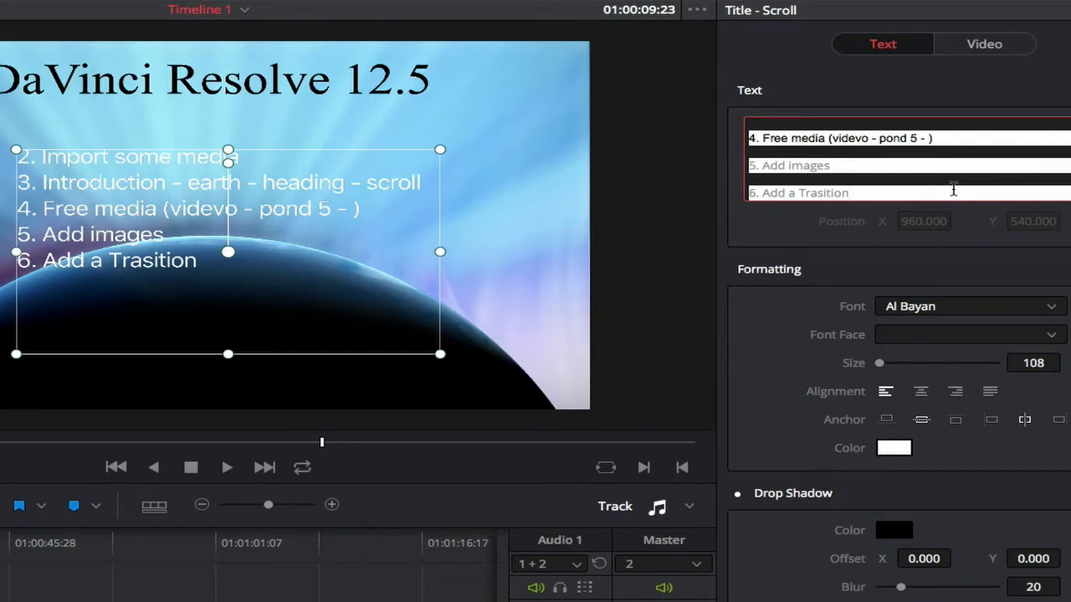
pyautogui.press('BackSpace')
pyautogui.press('BackSpace')
pyautogui.press('BackSpace')
pyautogui.press('BackSpace')
pyautogui.press('BackSpace')
pyautogui.press('BackSpace')
pyautogui.write('nsition')
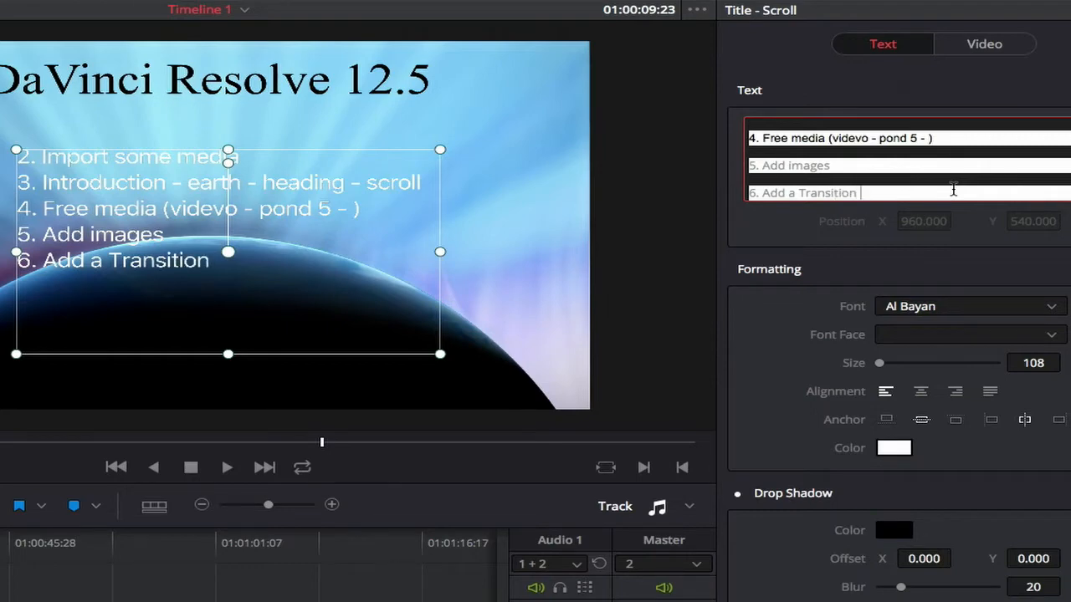
pyautogui.write(' between')
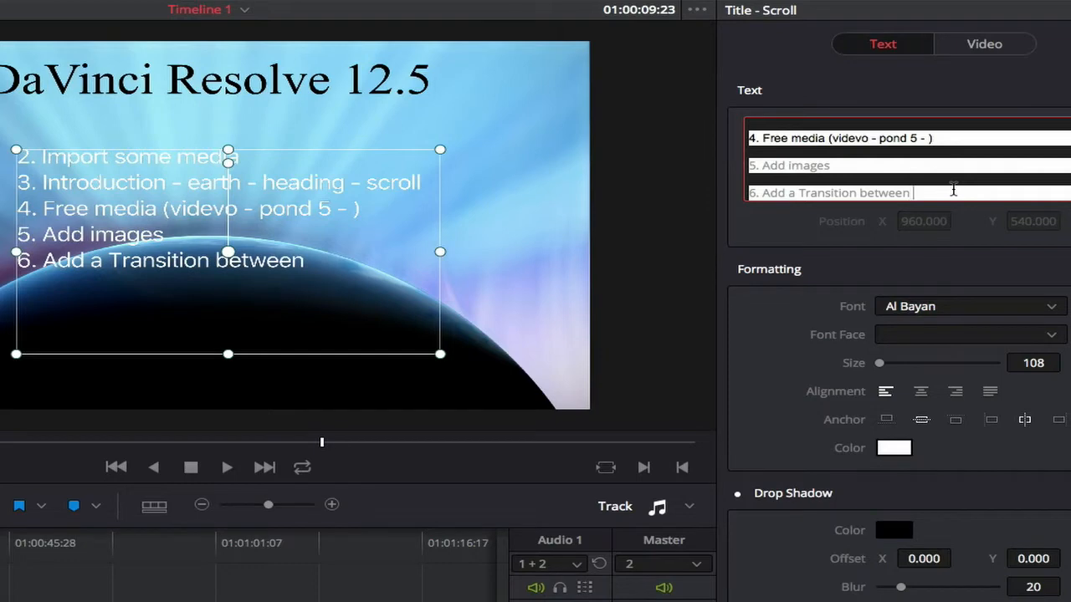
pyautogui.write(' clips')
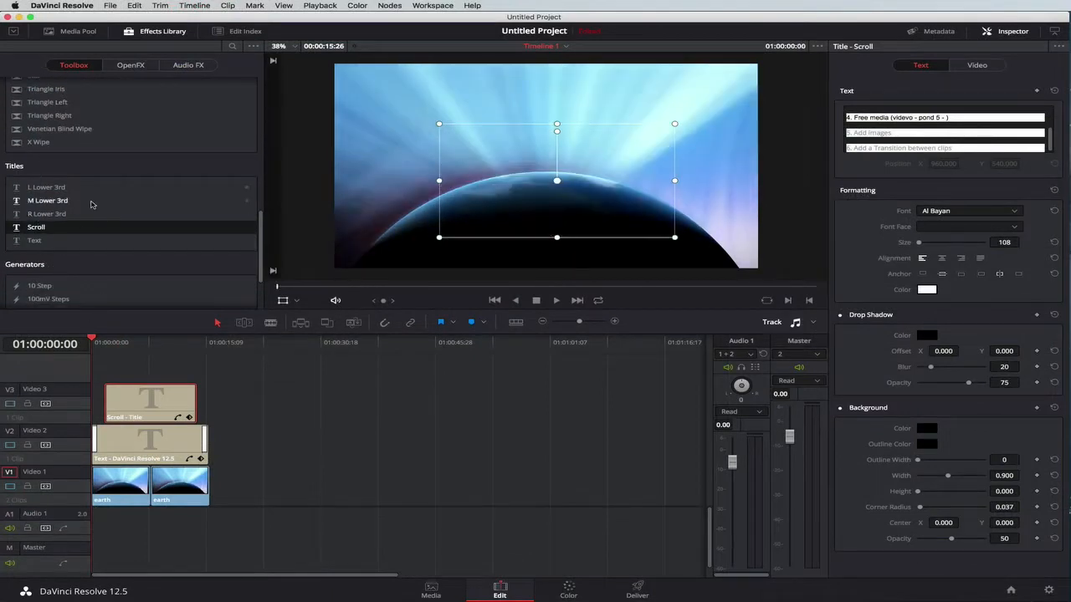
# Step: Add Cross Dissolve transitions to both ends of the Scroll title and hide the Transform controls in the viewer
pyautogui.scroll(10, 92, 205)
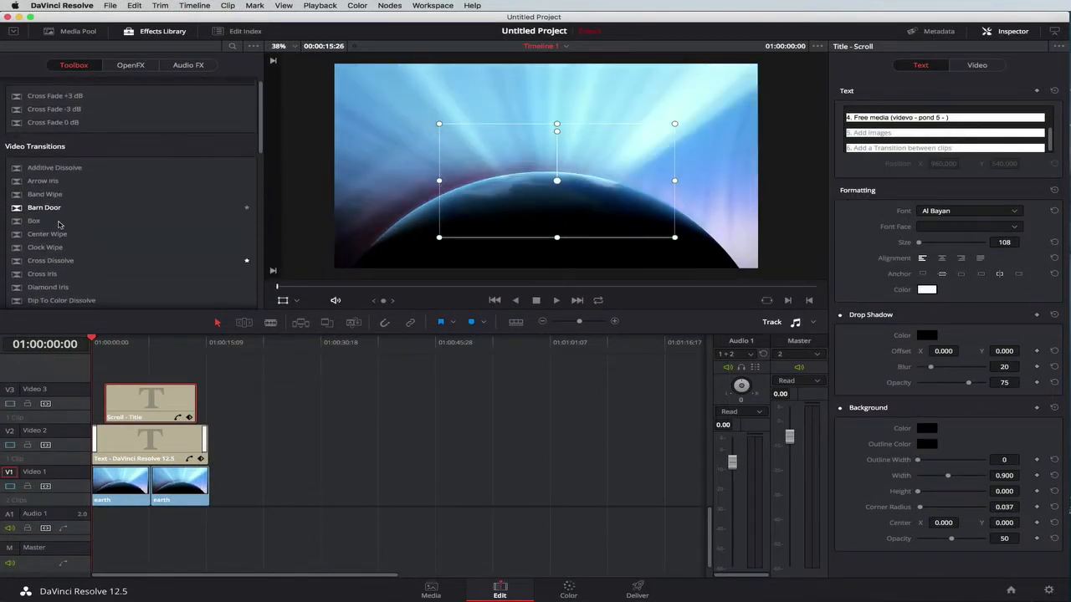
pyautogui.scroll(-4, 34, 209)
pyautogui.moveTo(29, 161); pyautogui.dragTo(202, 398)
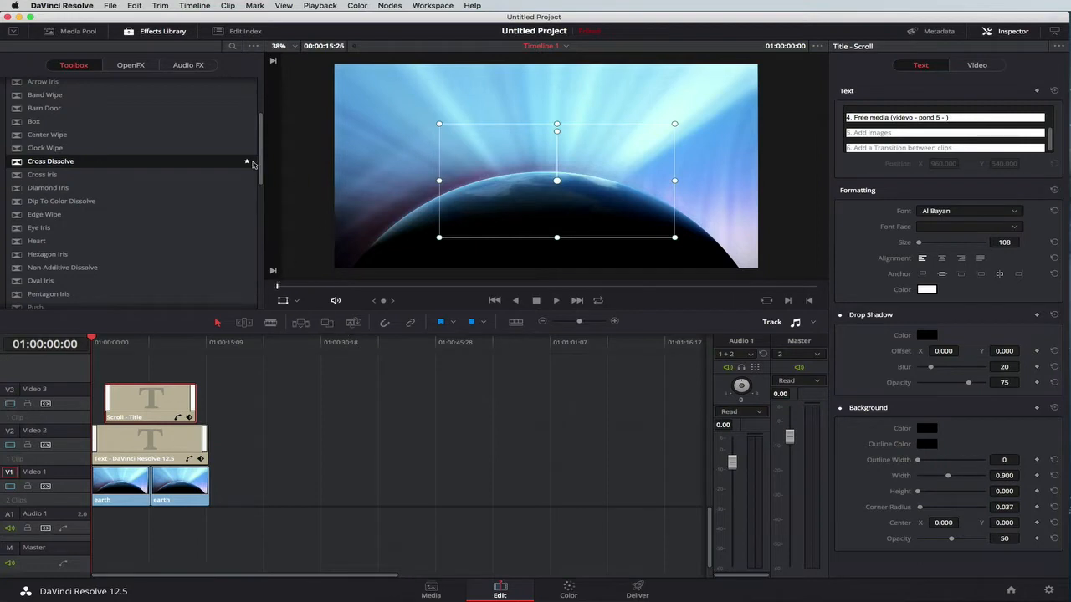
pyautogui.click(77, 33)
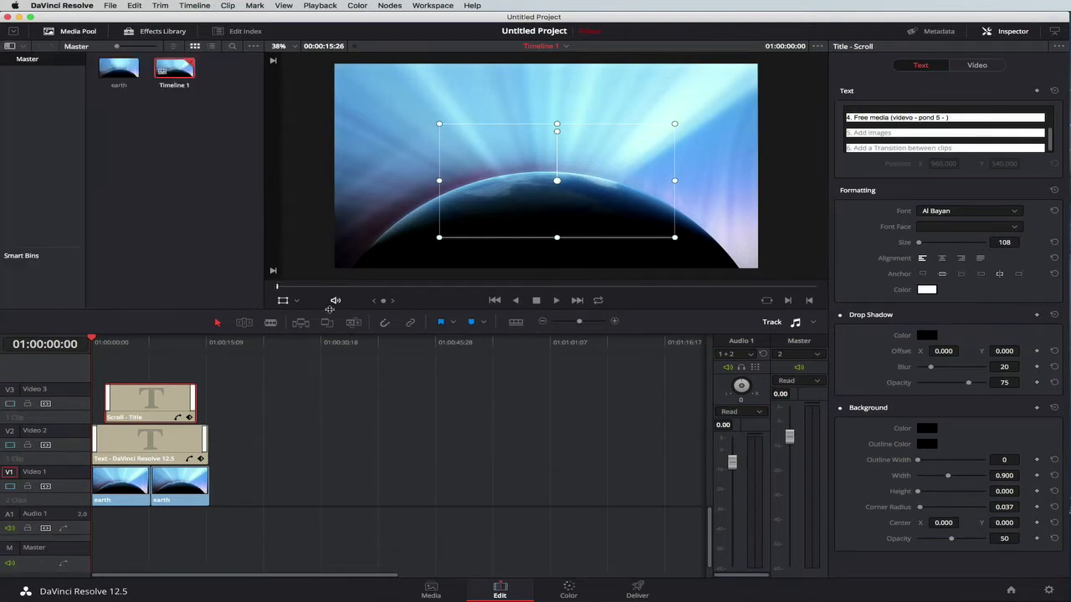
pyautogui.click(284, 302)
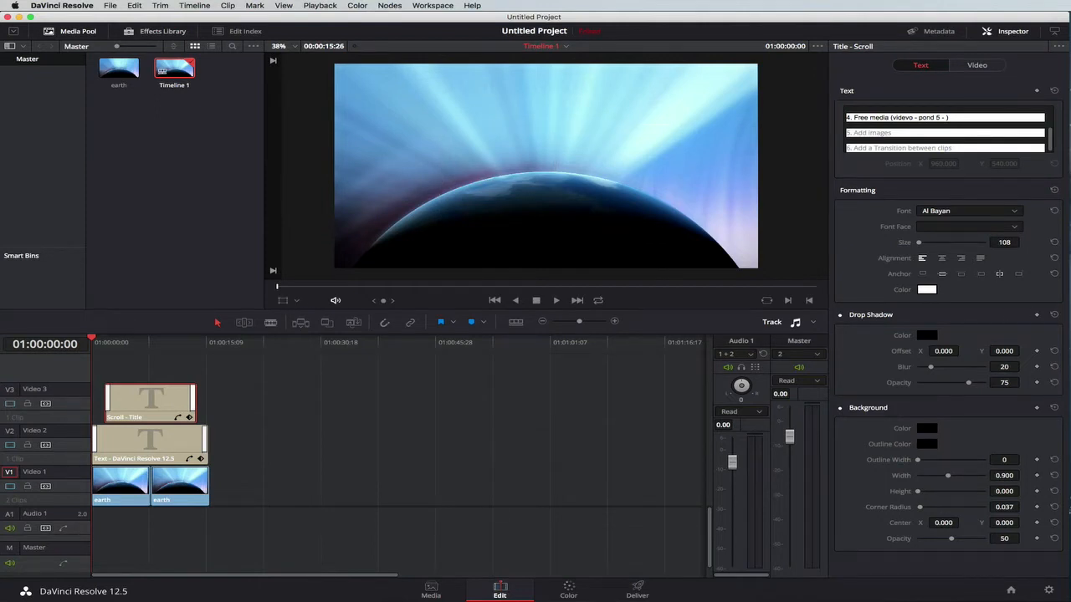
# Step: Switch to Finder, preview fantasy-forest.mp3 in the audio > music folder, and place it at the start of the Audio 1 track
pyautogui.press('super+Tab')
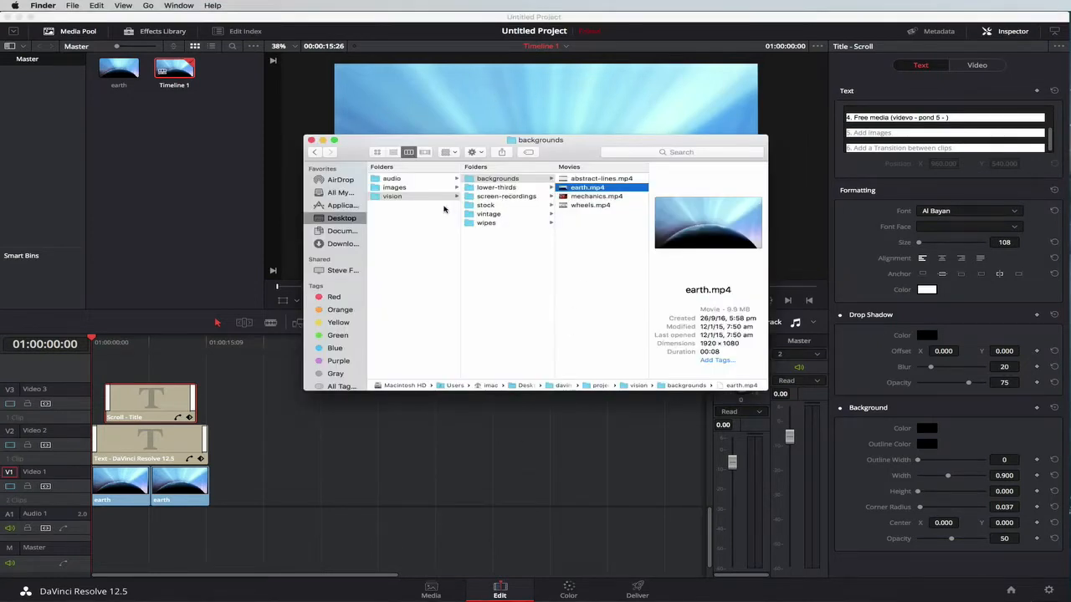
pyautogui.click(391, 179)
pyautogui.click(484, 180)
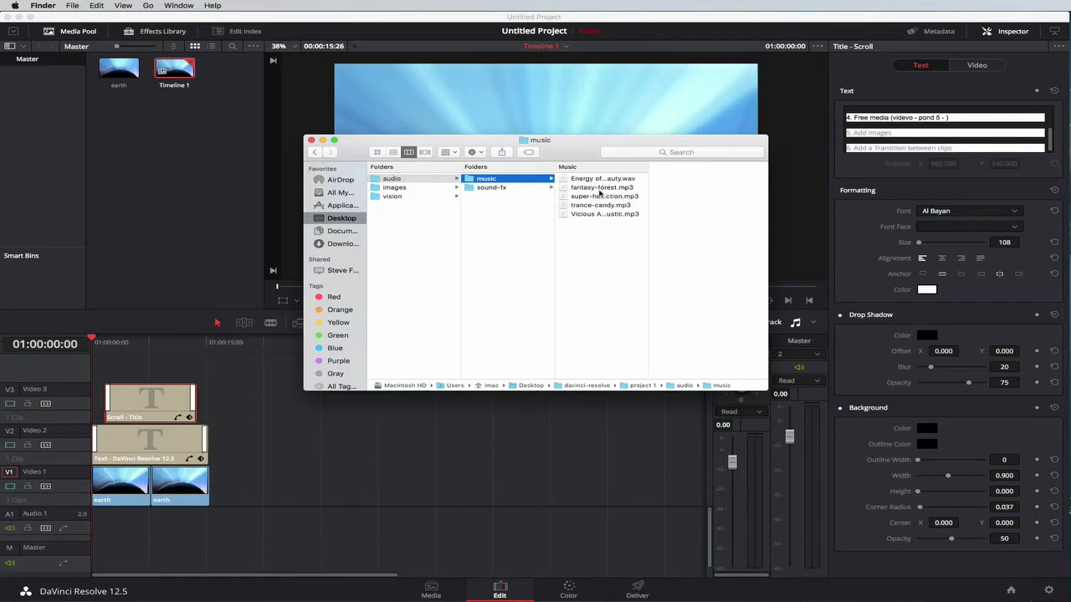
pyautogui.click(595, 189)
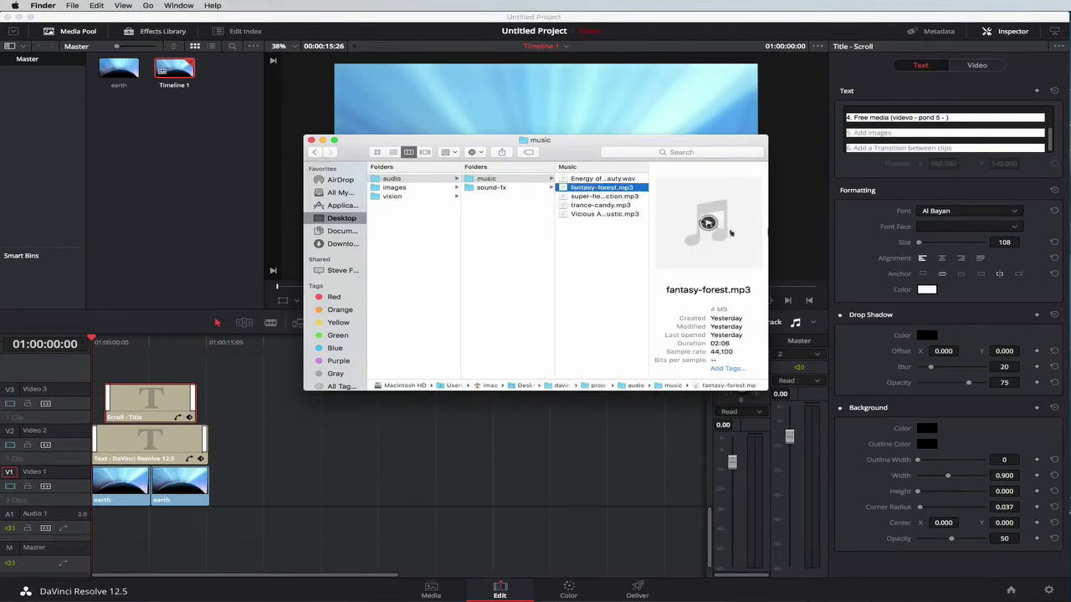
pyautogui.click(708, 223)
pyautogui.click(707, 223)
pyautogui.moveTo(602, 192); pyautogui.dragTo(84, 516)
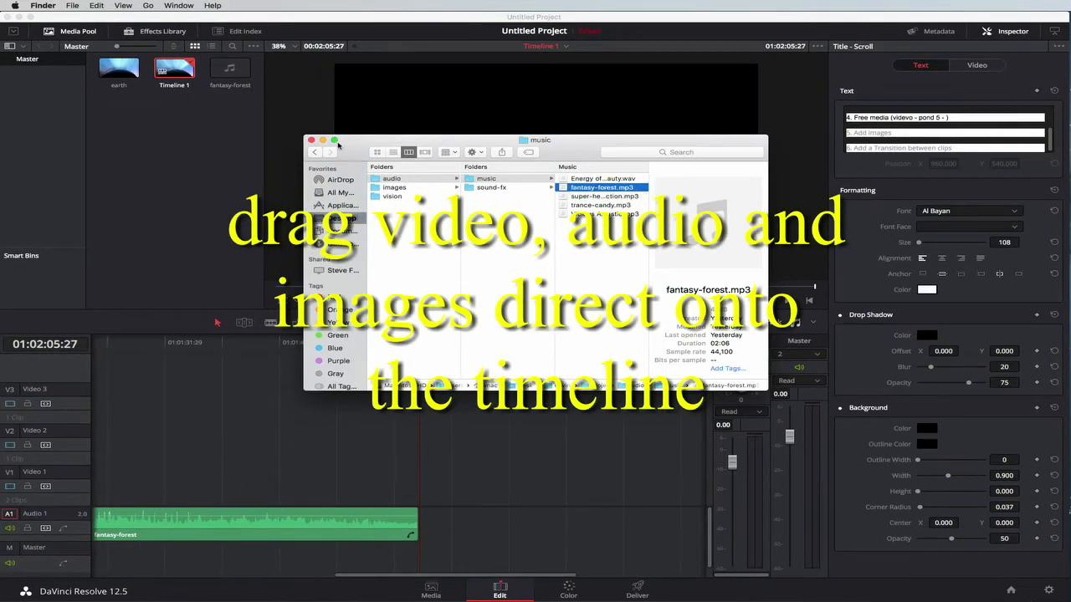
pyautogui.click(323, 139)
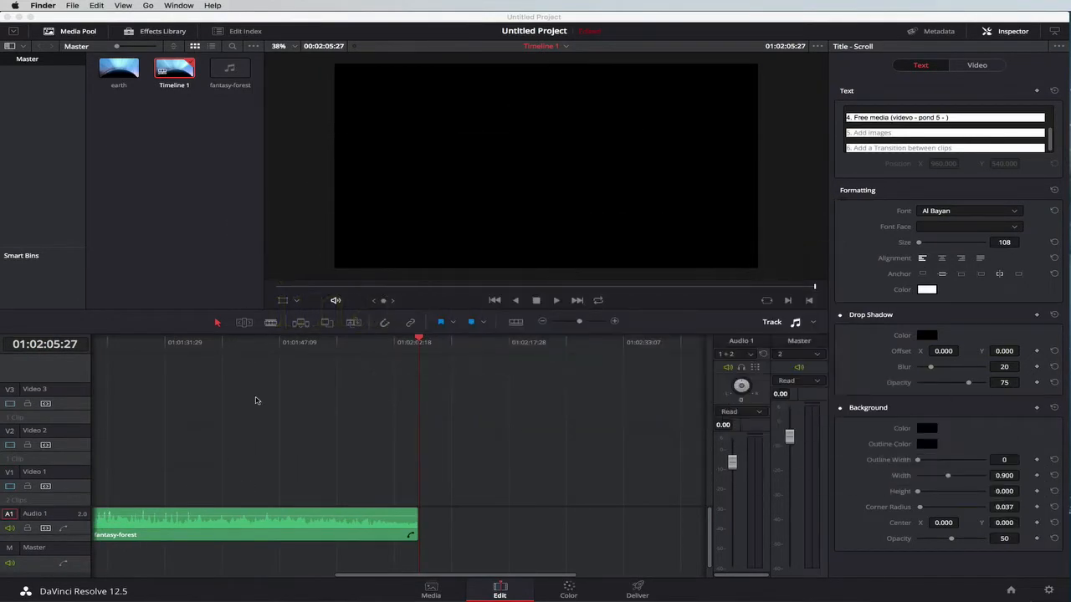
# Step: Cut the fantasy-forest music at about 18 seconds, just past the earth clips, and delete the remainder
pyautogui.hscroll(-10, 256, 400)
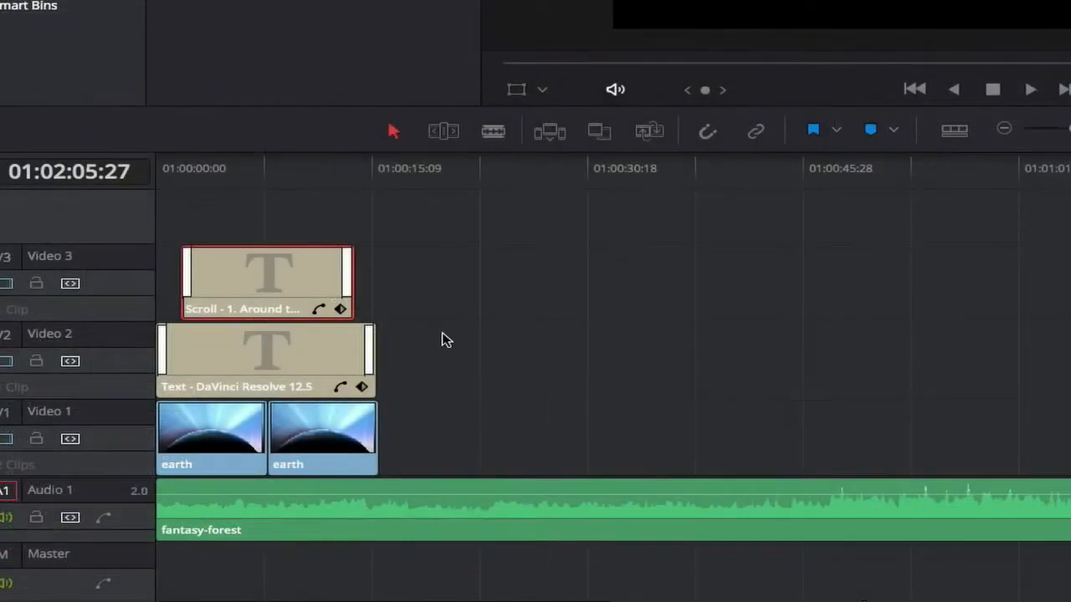
pyautogui.click(498, 130)
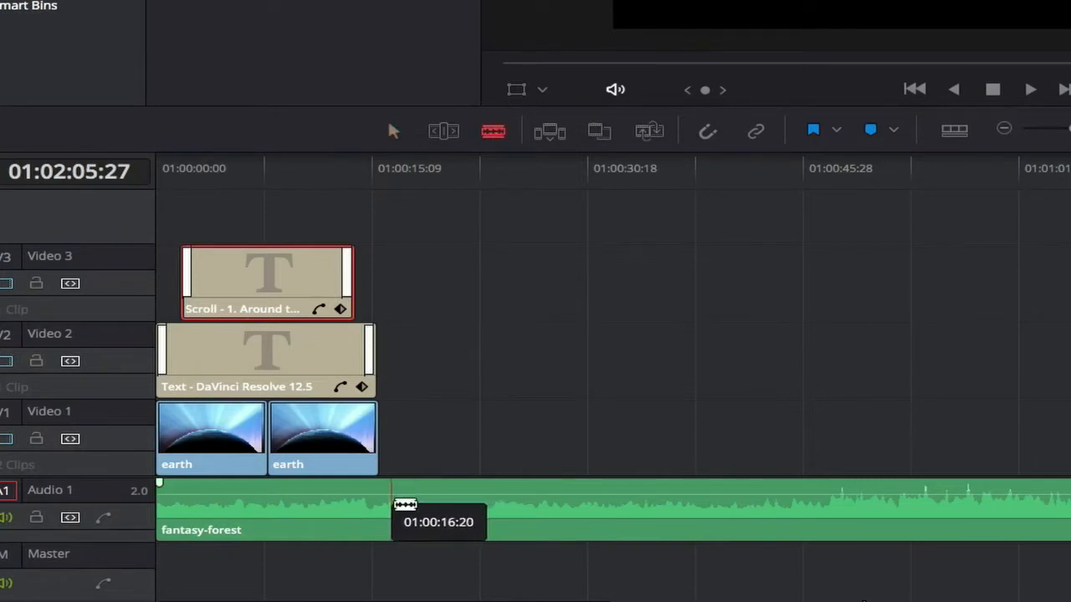
pyautogui.click(412, 505)
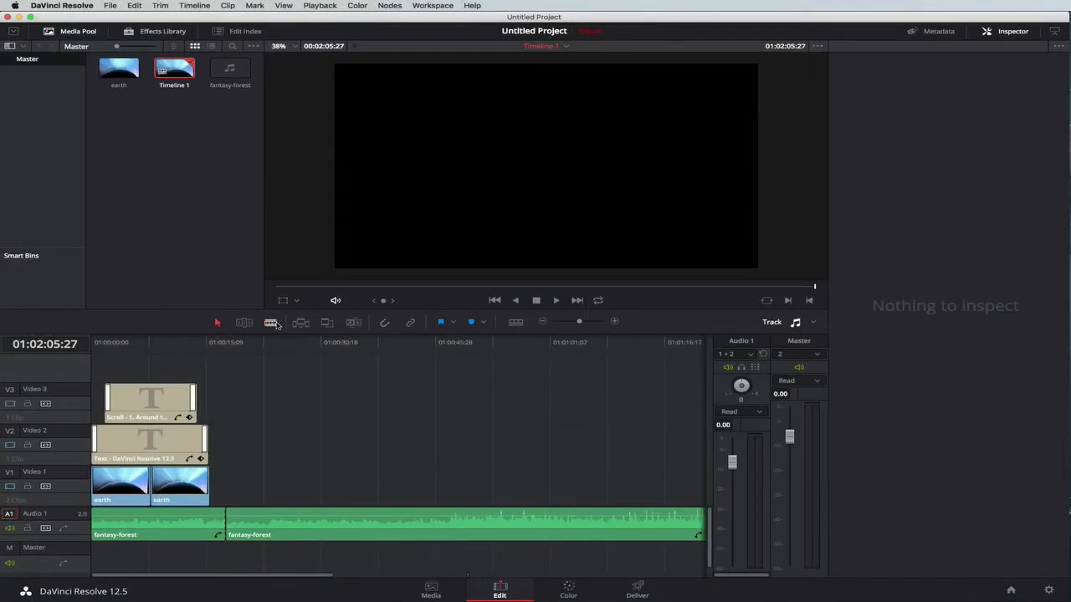
pyautogui.click(327, 520)
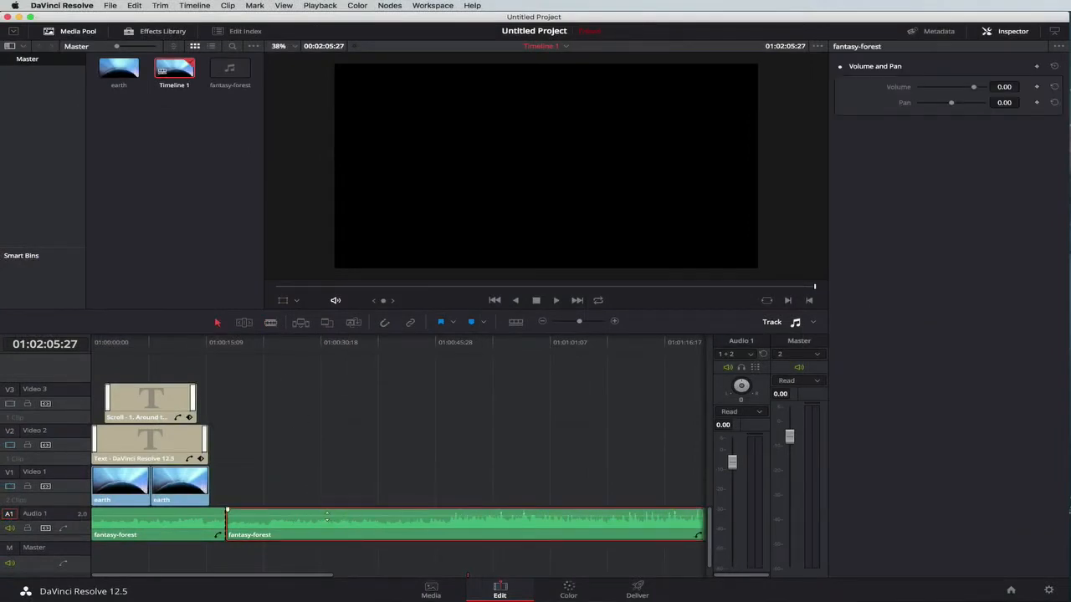
pyautogui.press('Delete')
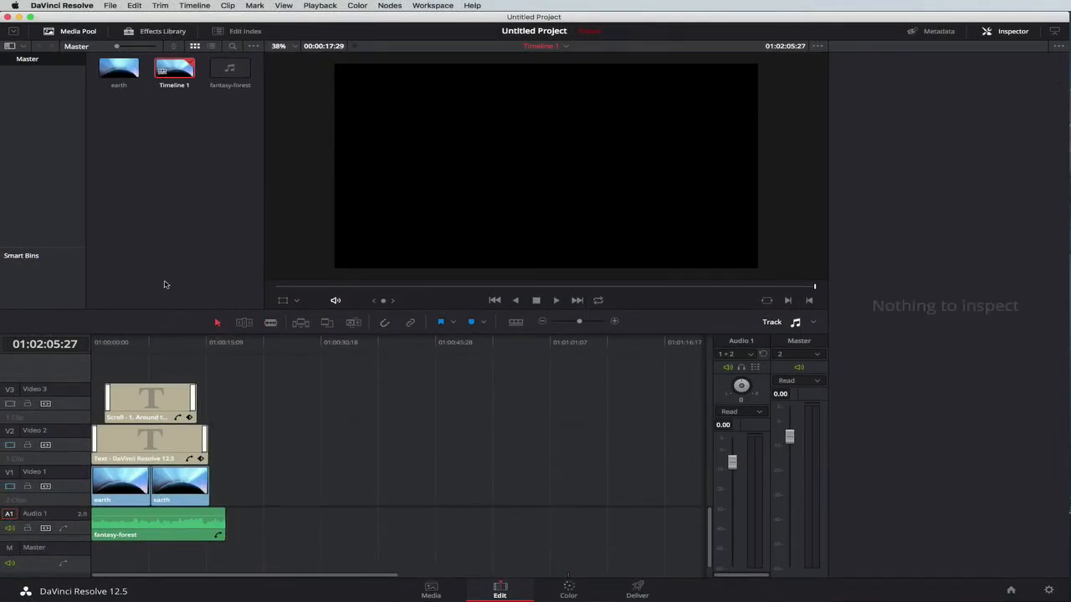
# Step: Add Cross Fade 0 dB transitions to both ends of the fantasy-forest clip, with the closing fade lengthened to 3.2 seconds
pyautogui.click(154, 32)
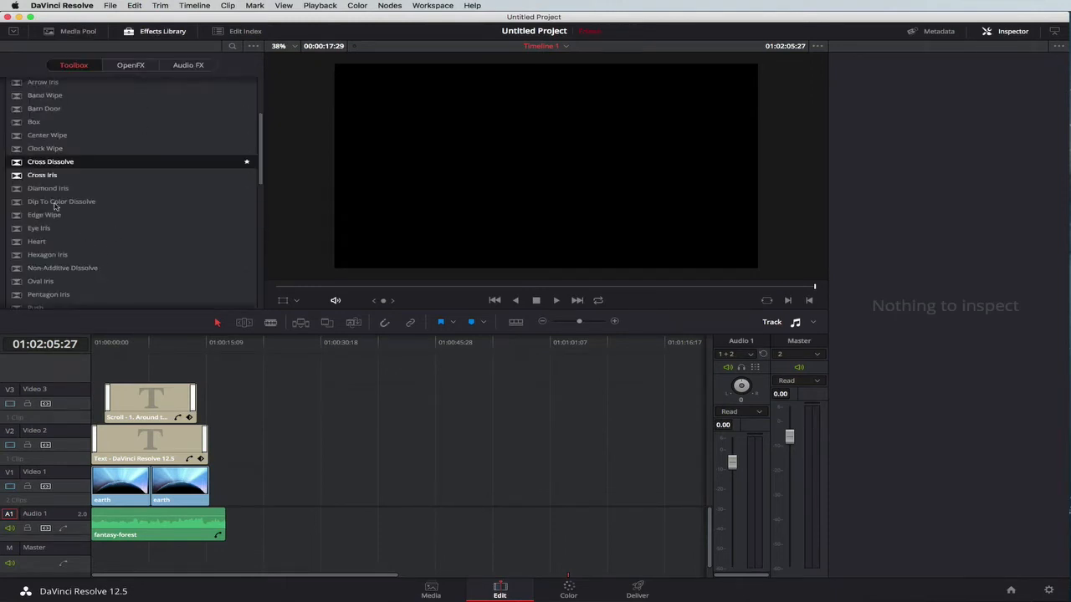
pyautogui.scroll(-5, 67, 205)
pyautogui.scroll(10, 92, 251)
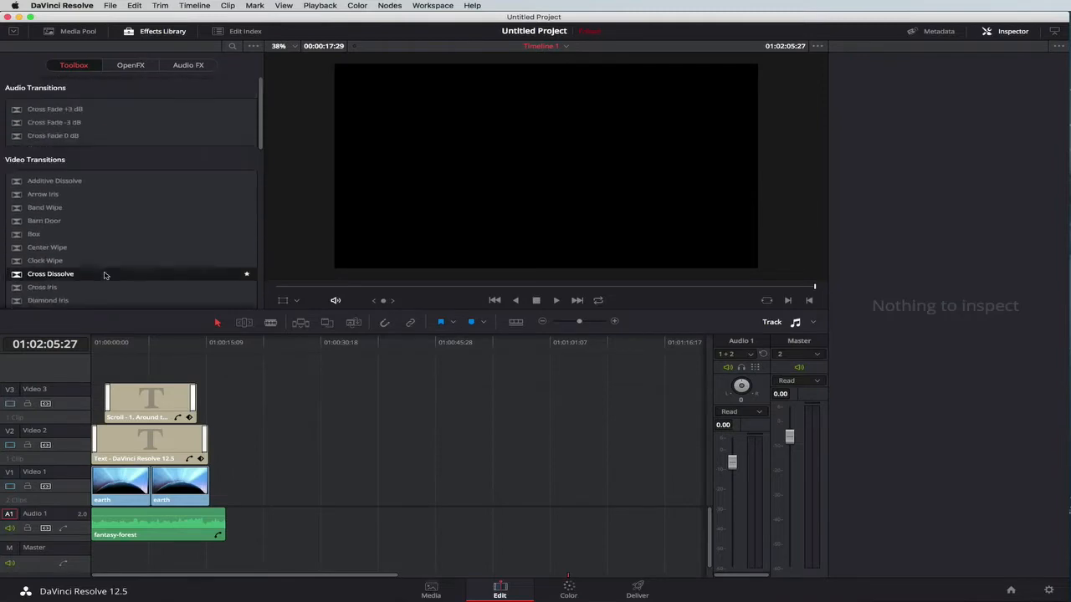
pyautogui.moveTo(53, 135); pyautogui.dragTo(121, 563)
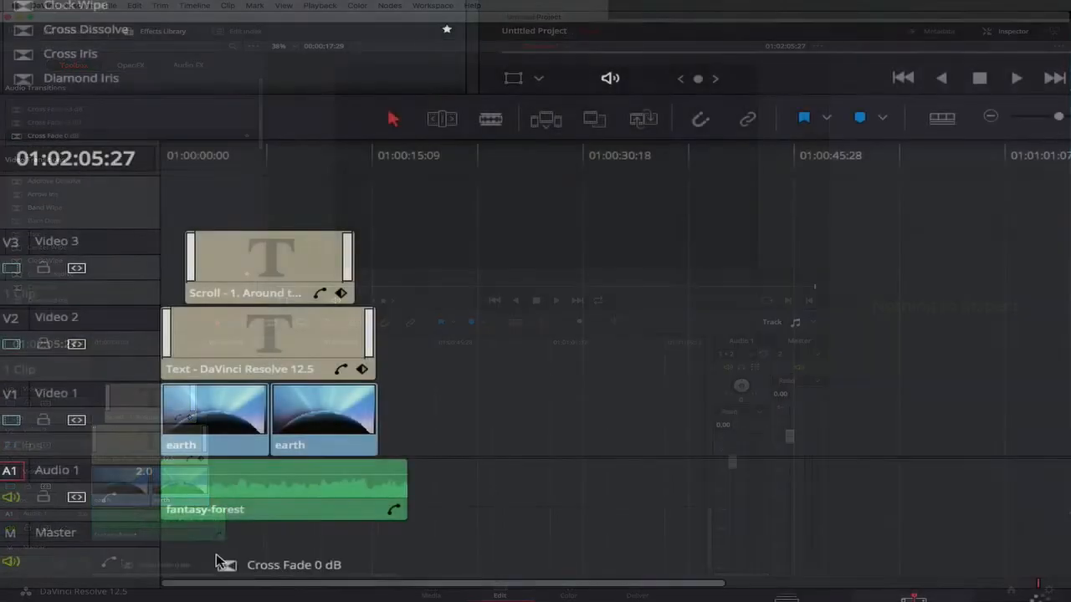
pyautogui.moveTo(216, 562); pyautogui.dragTo(169, 474)
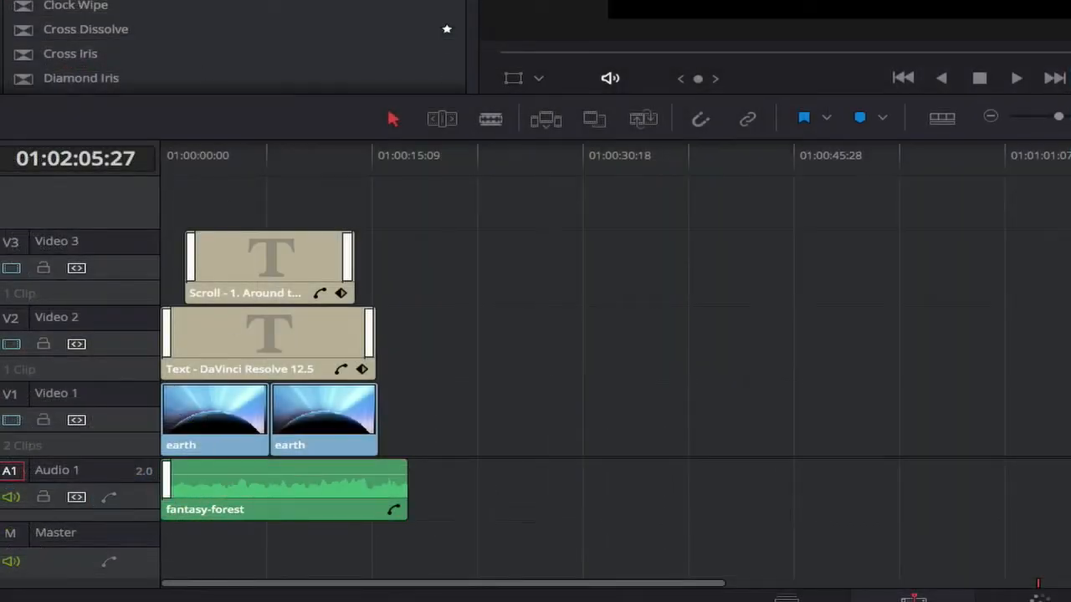
pyautogui.moveTo(75, 2); pyautogui.dragTo(364, 474)
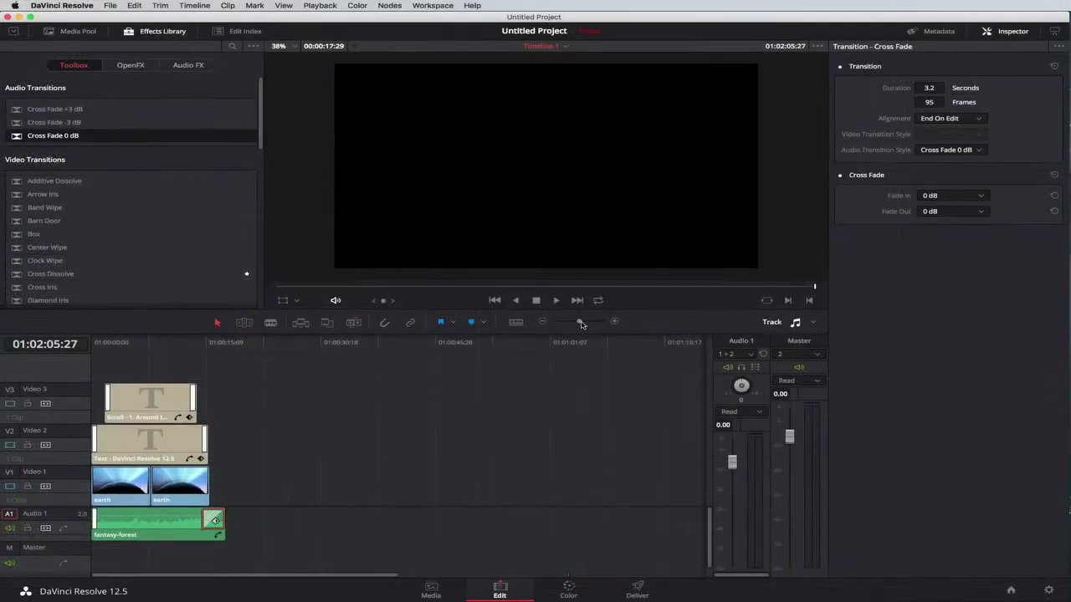
# Step: Enlarge the timeline scale and bring the clips at its beginning into view
pyautogui.moveTo(579, 323); pyautogui.dragTo(585, 323)
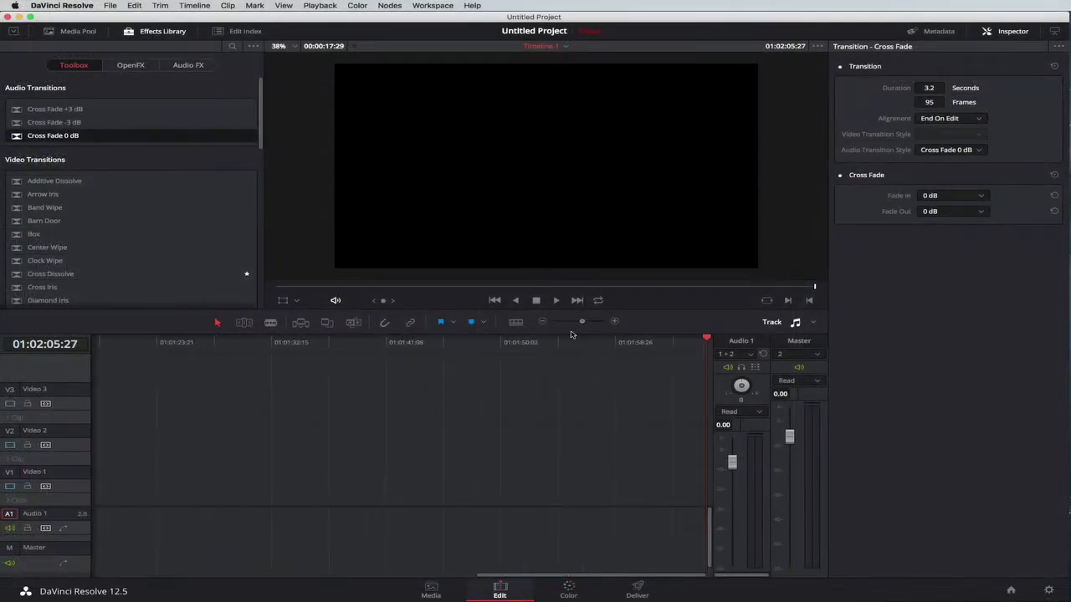
pyautogui.hscroll(-1, 654, 425)
pyautogui.hscroll(-10, 351, 435)
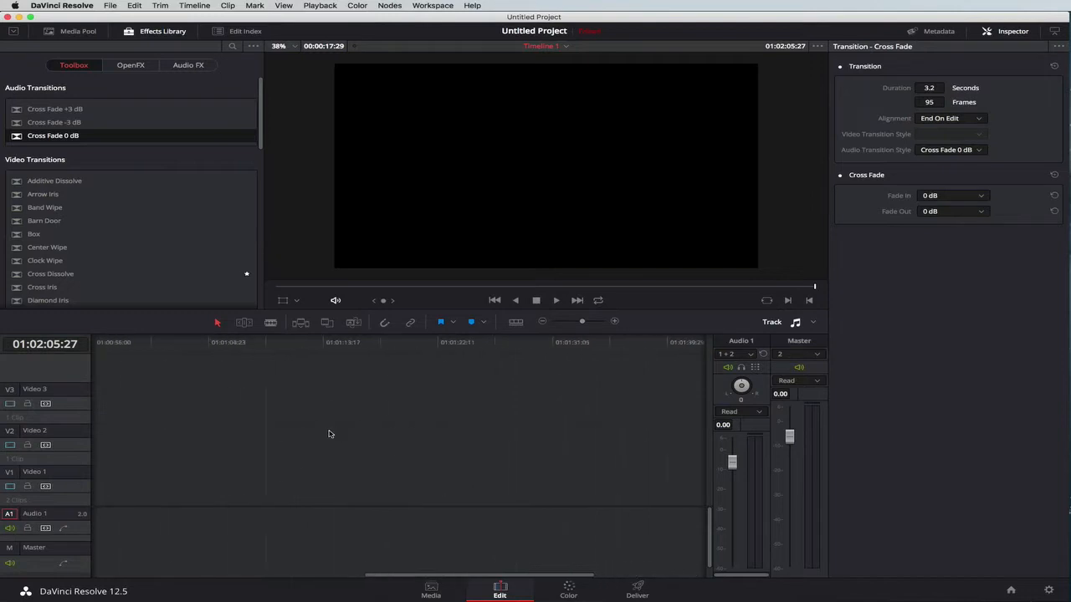
pyautogui.moveTo(241, 575); pyautogui.dragTo(165, 575)
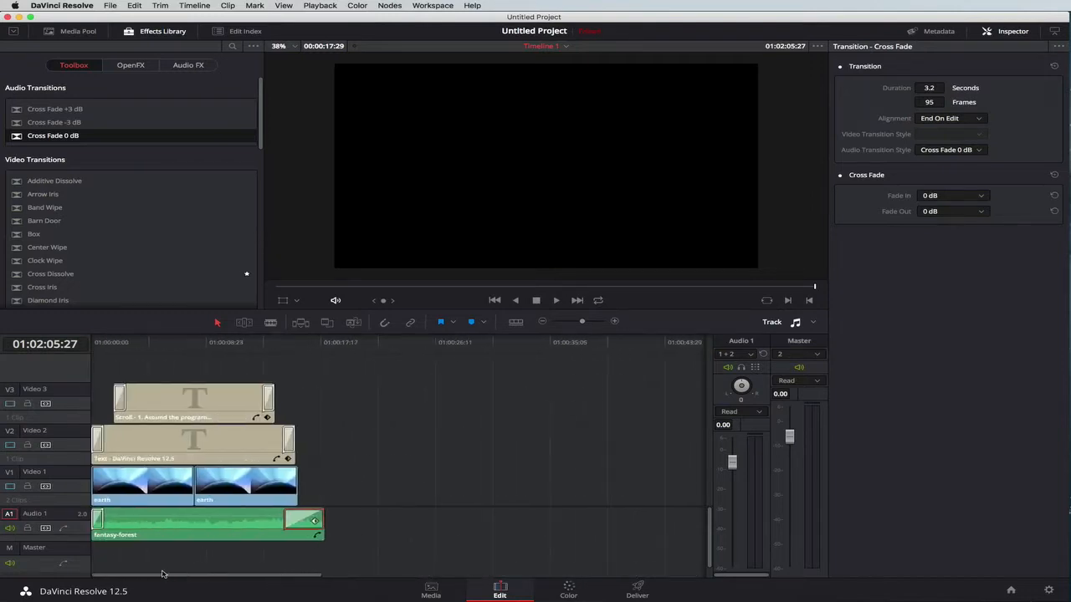
pyautogui.moveTo(583, 323); pyautogui.dragTo(588, 325)
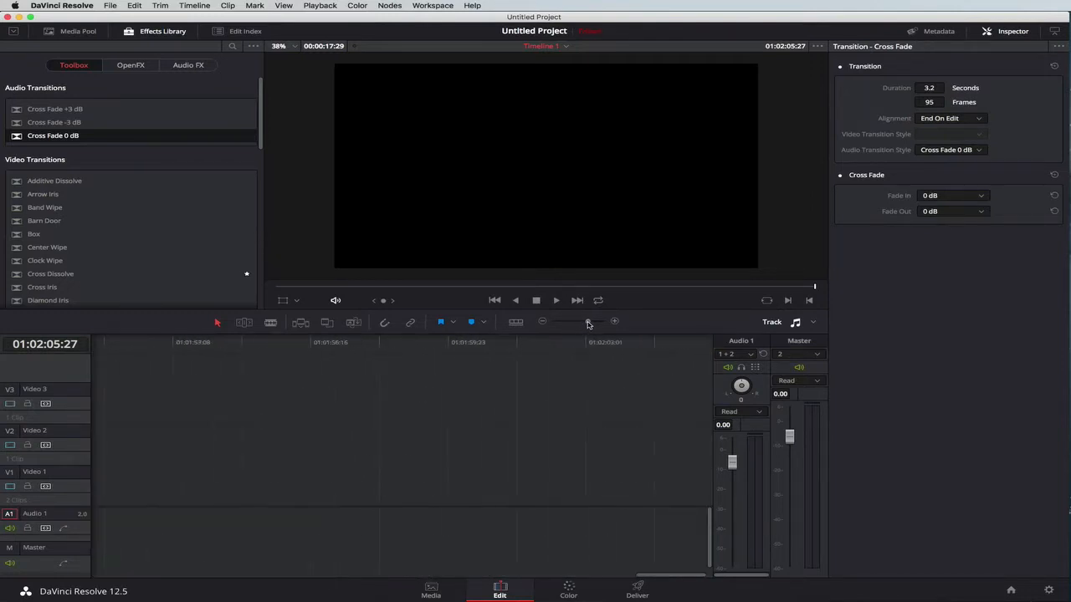
pyautogui.click(114, 576)
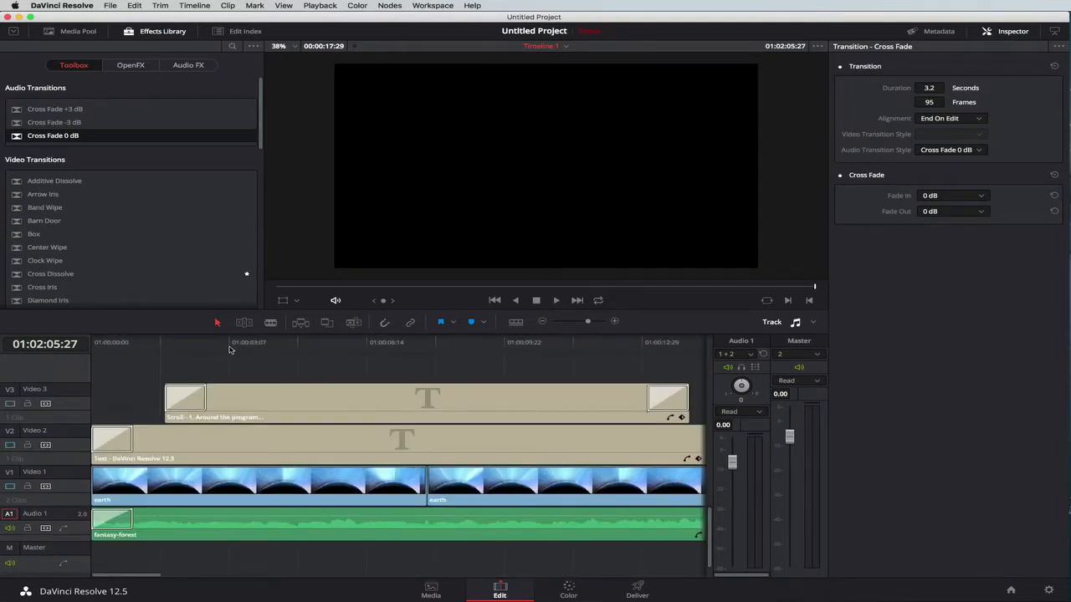
# Step: Play the timeline from its beginning to review the titles, background and faded music
pyautogui.moveTo(113, 358); pyautogui.dragTo(29, 345)
pyautogui.press('space')
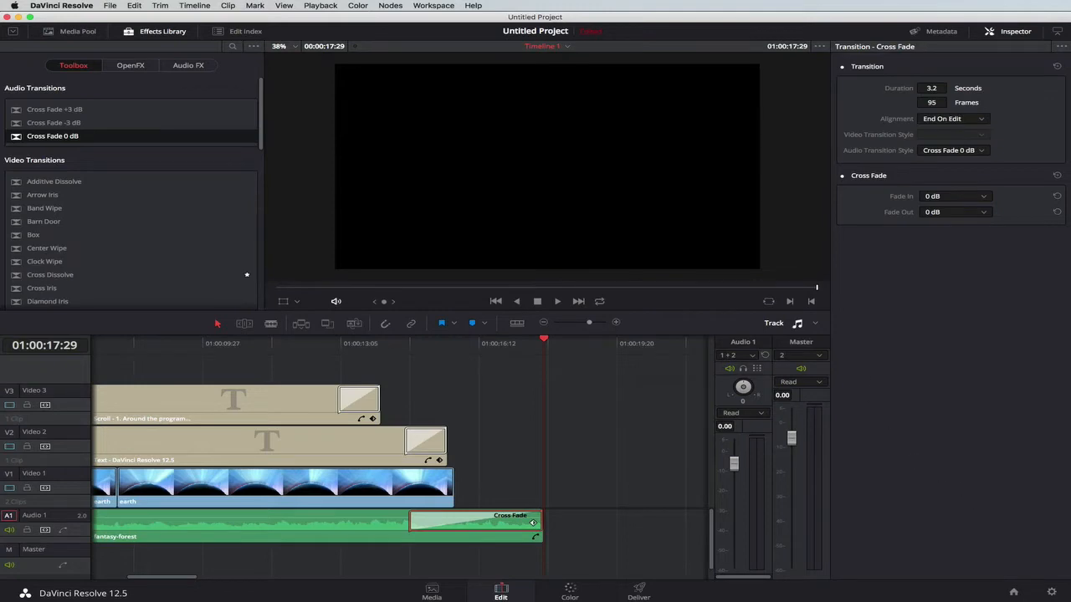
# Step: Switch to Finder and select the 1-davinci-welcome and 2-davinci-introduction movies in the vision > screen-recordings folder
pyautogui.click(1068, 502)
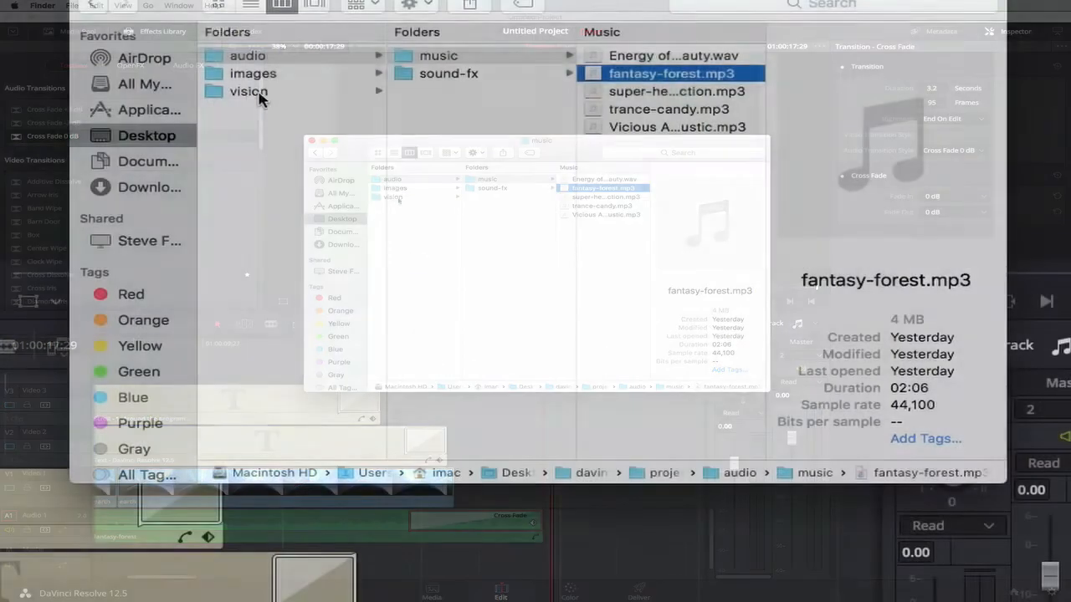
pyautogui.click(393, 197)
pyautogui.click(474, 93)
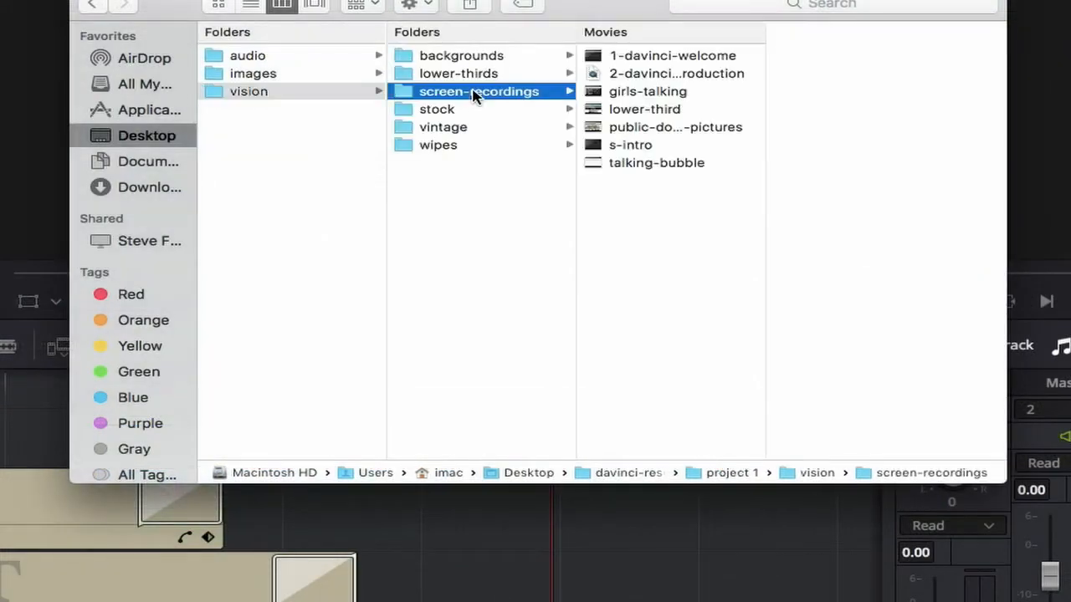
pyautogui.click(657, 59)
pyautogui.keyDown('shift'); pyautogui.click(645, 73); pyautogui.keyUp('shift')
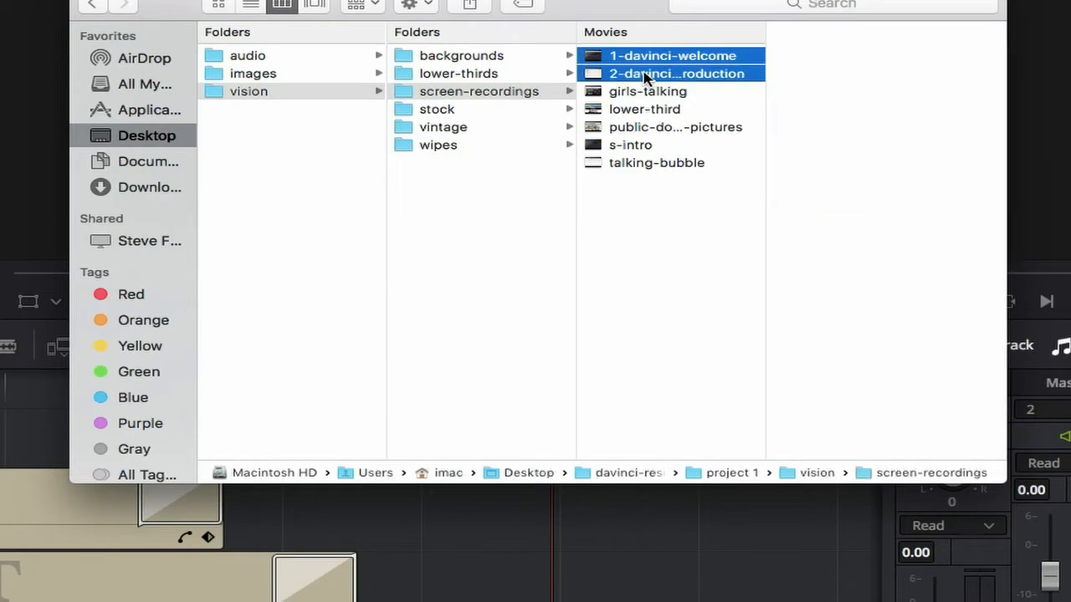
# Step: Import the two selected screen recordings into the Master bin on the Media page
pyautogui.moveTo(559, 15); pyautogui.dragTo(922, 31)
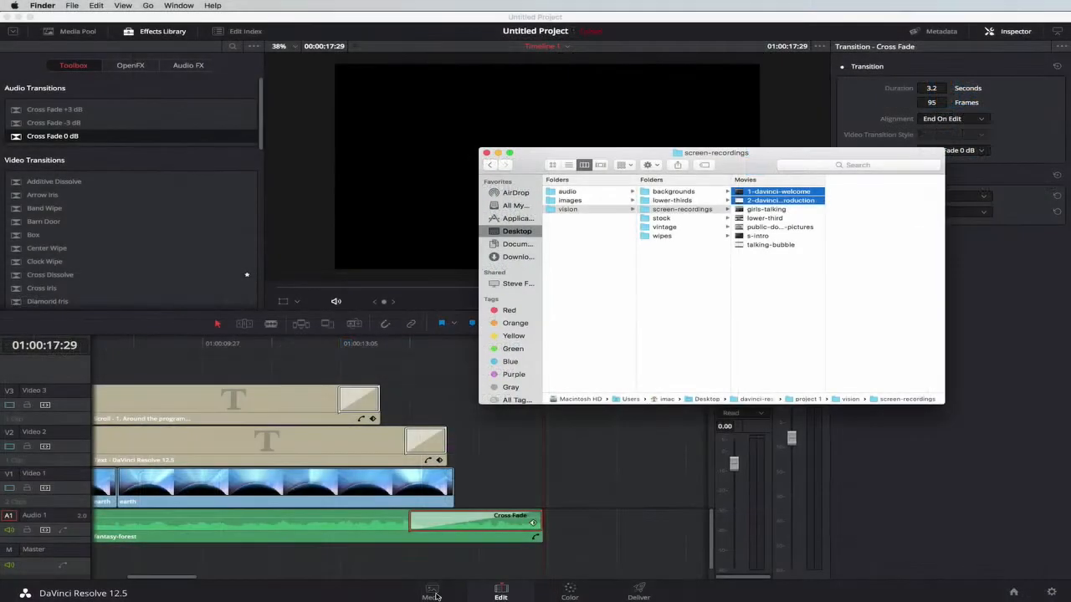
pyautogui.click(435, 595)
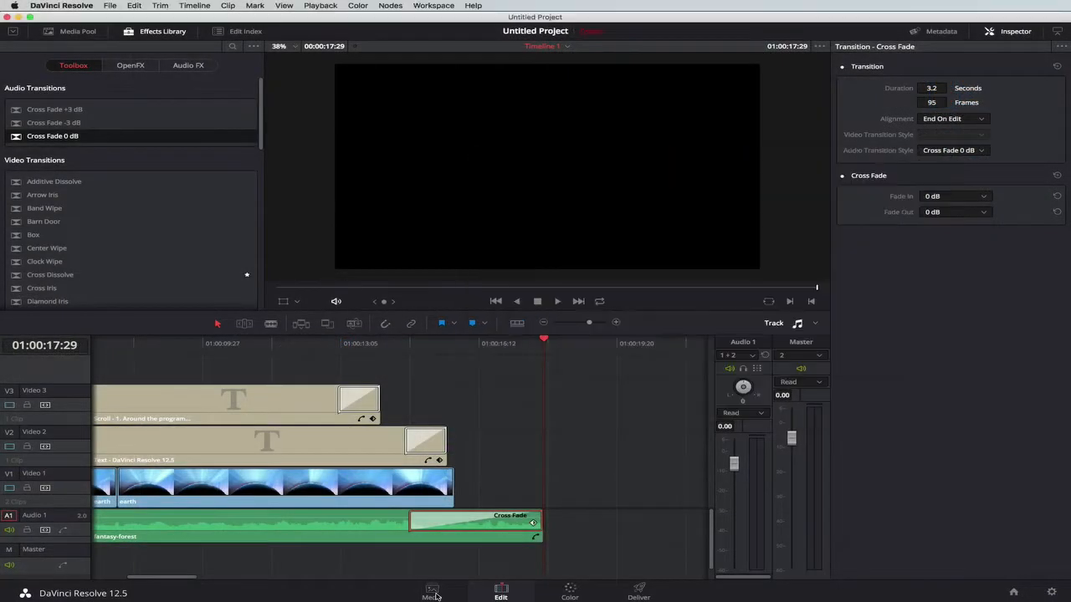
pyautogui.click(434, 595)
pyautogui.press('super+Tab')
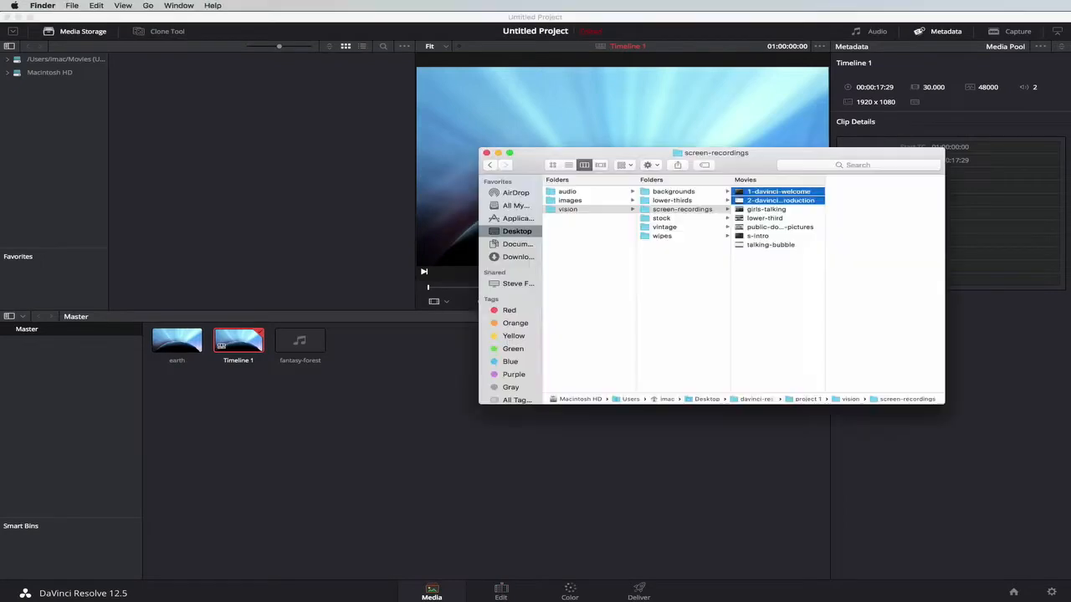
pyautogui.moveTo(747, 201); pyautogui.dragTo(318, 424)
pyautogui.click(339, 423)
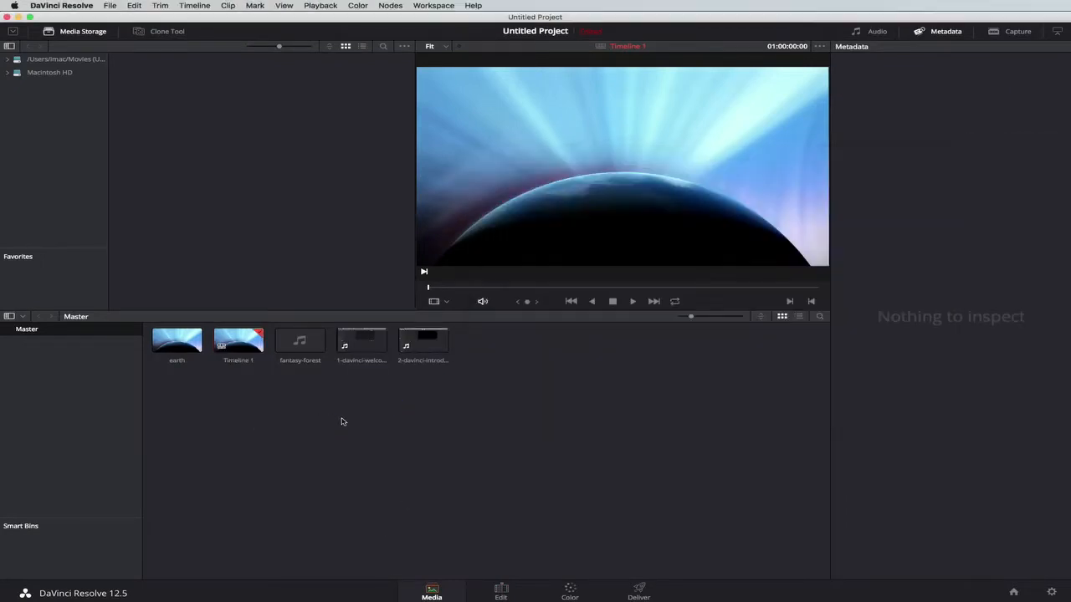
# Step: Return to the Edit page and place 1-davinci-welcome from the Media Pool on Video 2, shortly after the fantasy-forest clip
pyautogui.click(499, 591)
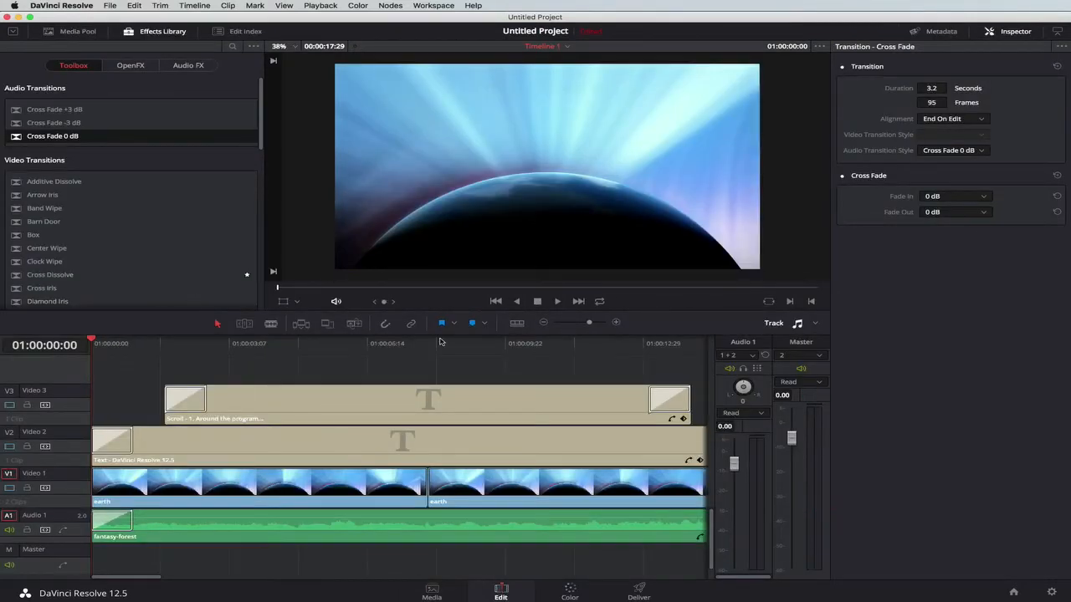
pyautogui.moveTo(589, 324); pyautogui.dragTo(581, 324)
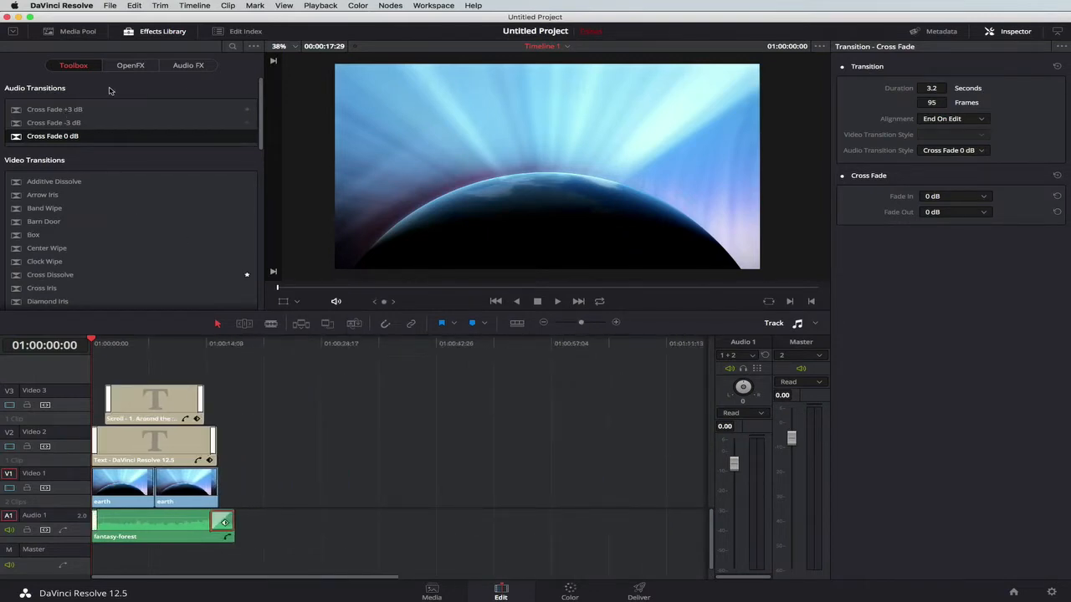
pyautogui.click(75, 32)
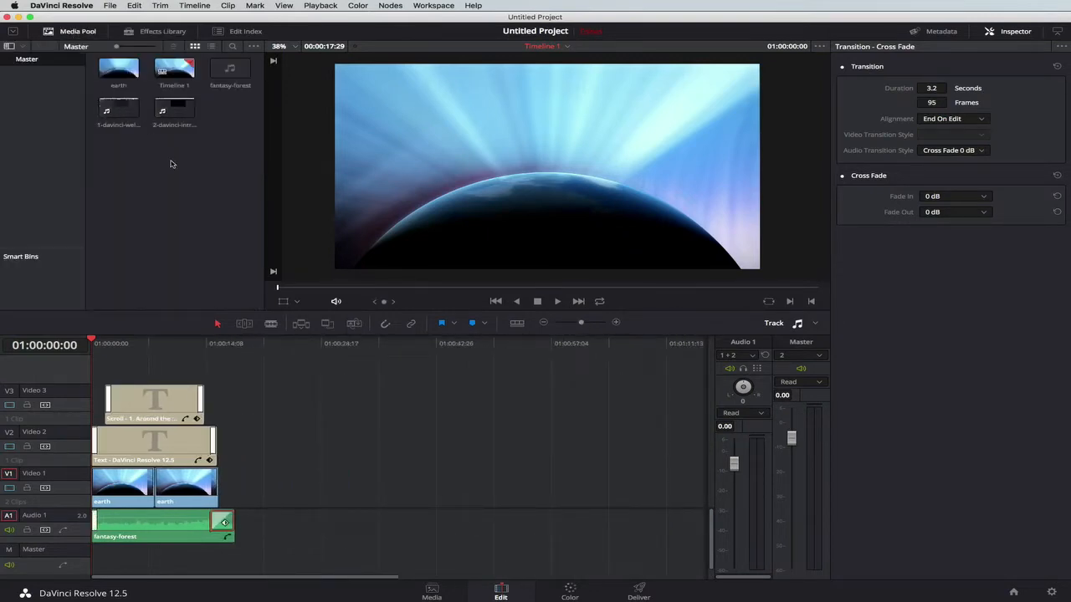
pyautogui.click(138, 113)
pyautogui.moveTo(119, 110); pyautogui.dragTo(247, 459)
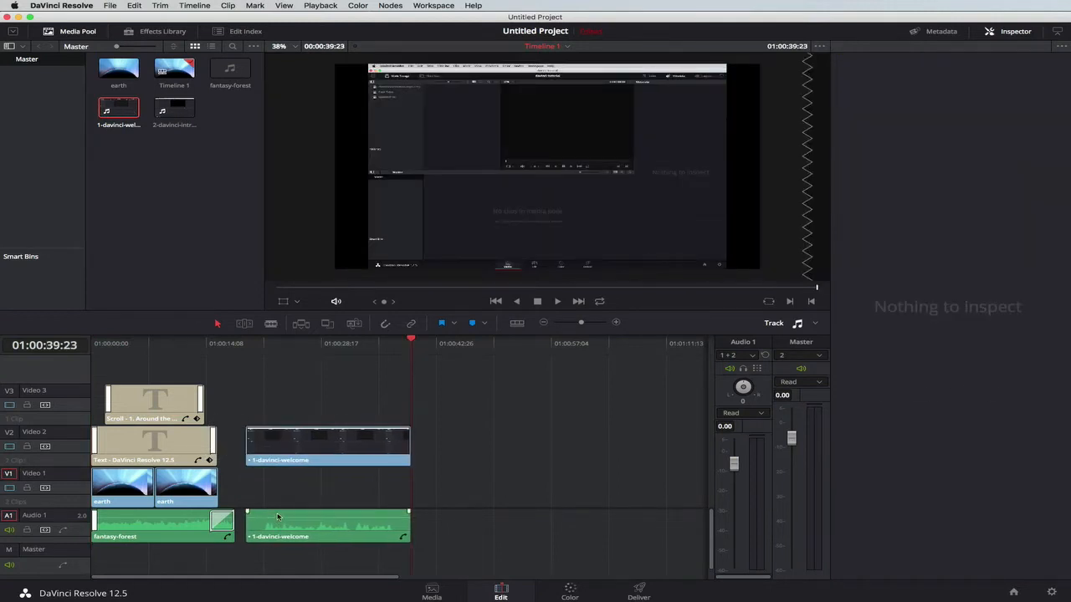
# Step: Move the 1-davinci-welcome clip up to the end of the music with its audio on a new Audio 2 track, and play the join
pyautogui.moveTo(282, 524); pyautogui.dragTo(298, 550)
pyautogui.moveTo(442, 436); pyautogui.dragTo(350, 566)
pyautogui.moveTo(316, 463); pyautogui.dragTo(303, 465)
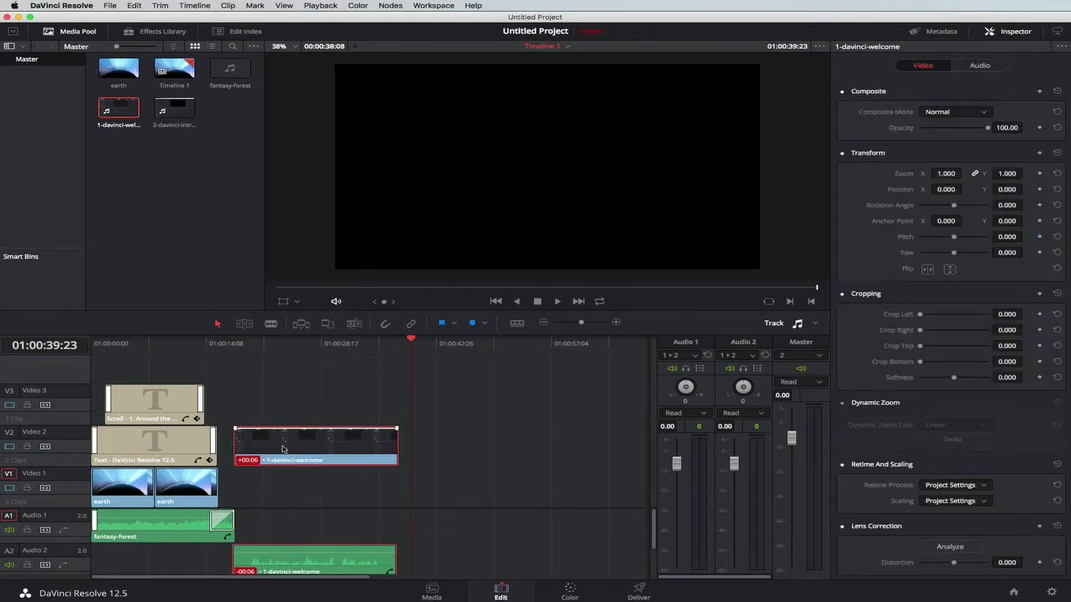
pyautogui.click(200, 344)
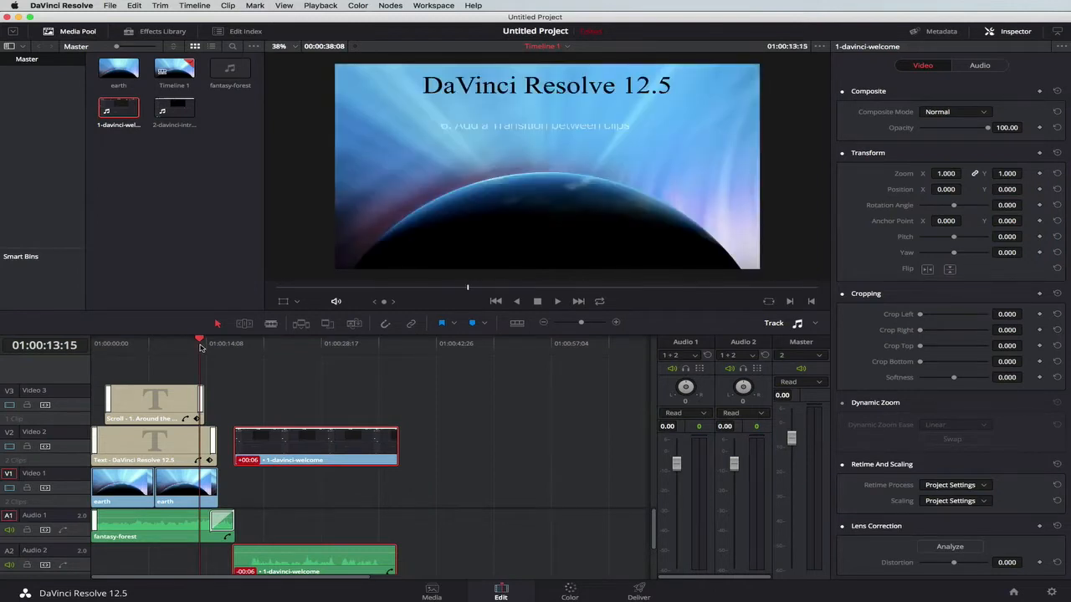
pyautogui.press('space')
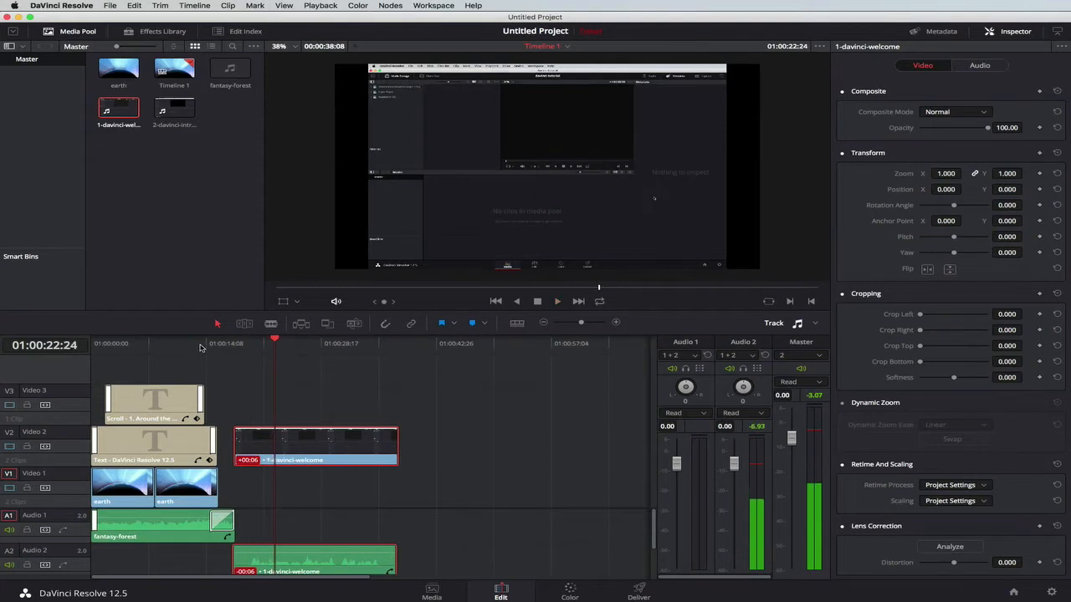
# Step: Add 2-davinci-introduction on Video 1 directly after the welcome clip and fit the whole timeline in view
pyautogui.click(173, 109)
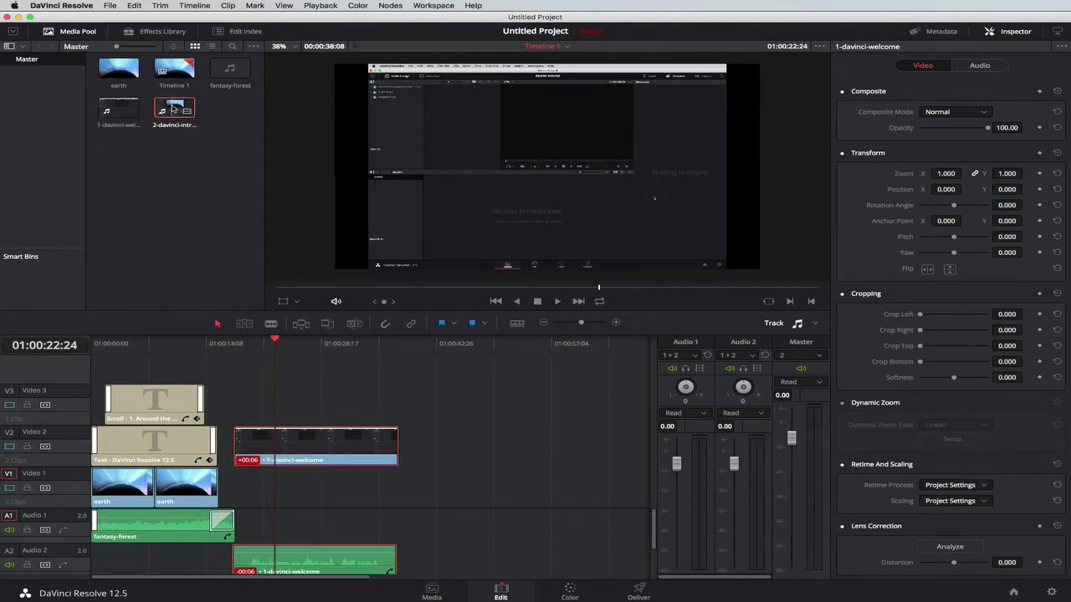
pyautogui.moveTo(174, 109); pyautogui.dragTo(396, 490)
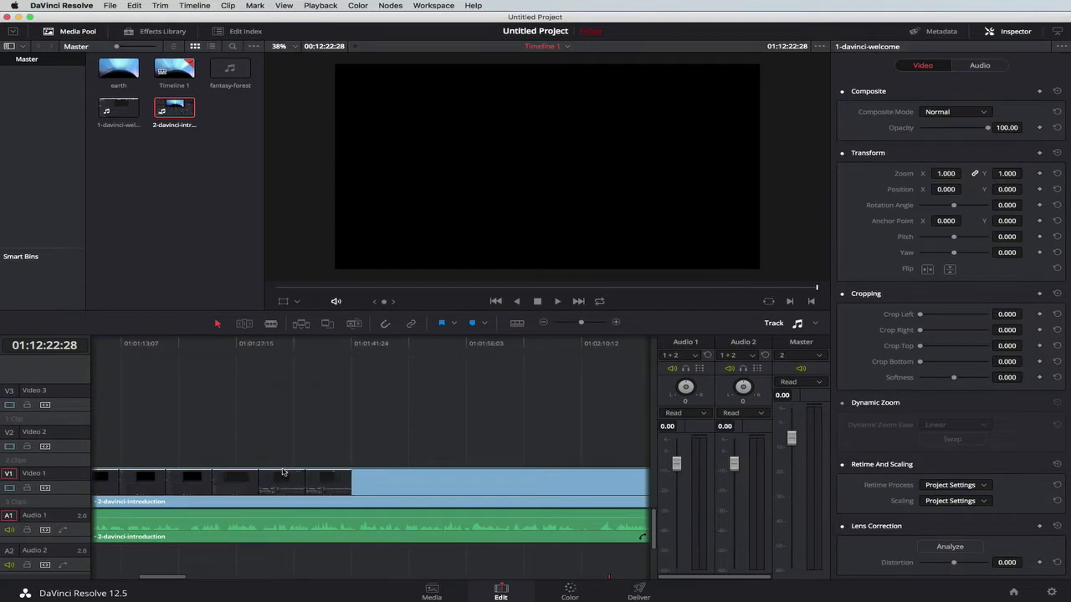
pyautogui.moveTo(581, 322); pyautogui.dragTo(577, 325)
pyautogui.hscroll(-10, 282, 426)
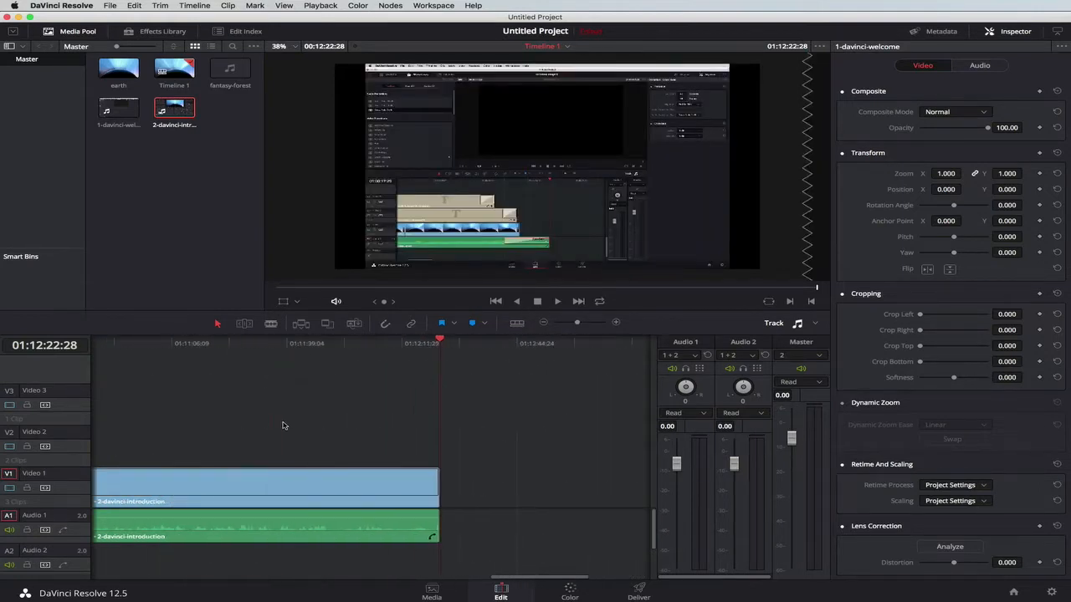
pyautogui.hscroll(-8, 283, 426)
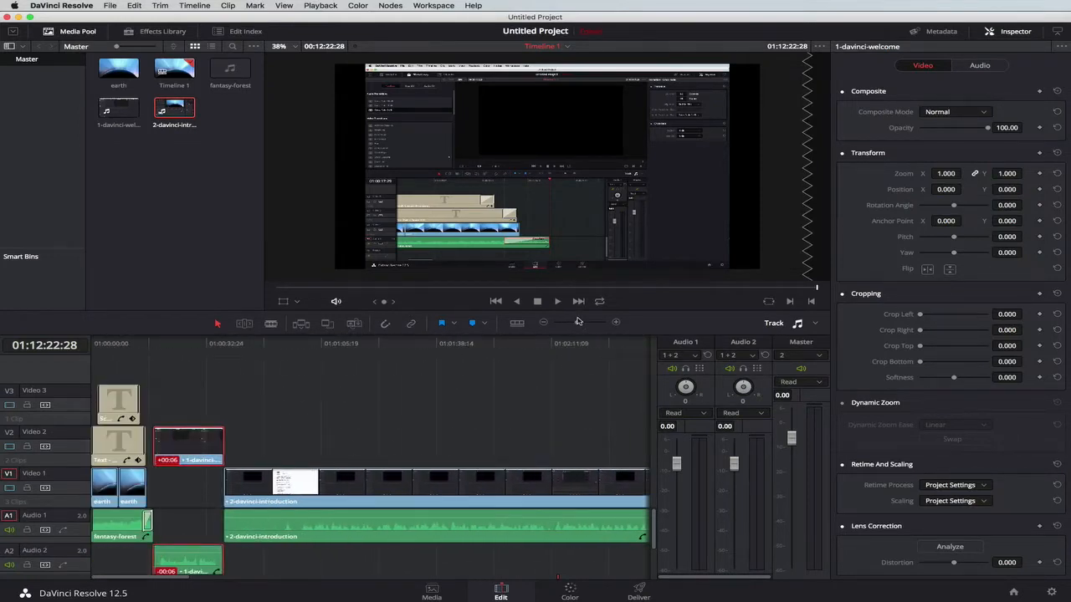
pyautogui.moveTo(577, 322)
pyautogui.mouseDown()
pyautogui.moveTo(547, 325)
pyautogui.moveTo(569, 324)
pyautogui.mouseUp()
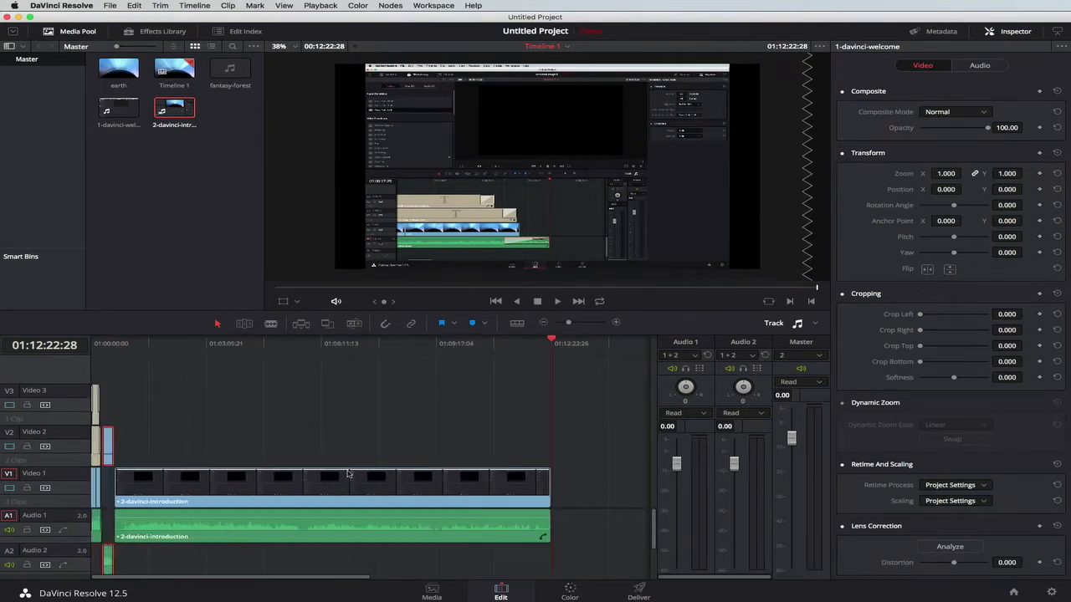
# Step: Place 1645357_loopingWays_HD_LT.mov from Finder's vision > lower-thirds folder on Video 3, above the 1-davinci-welcome clip
pyautogui.click(108, 344)
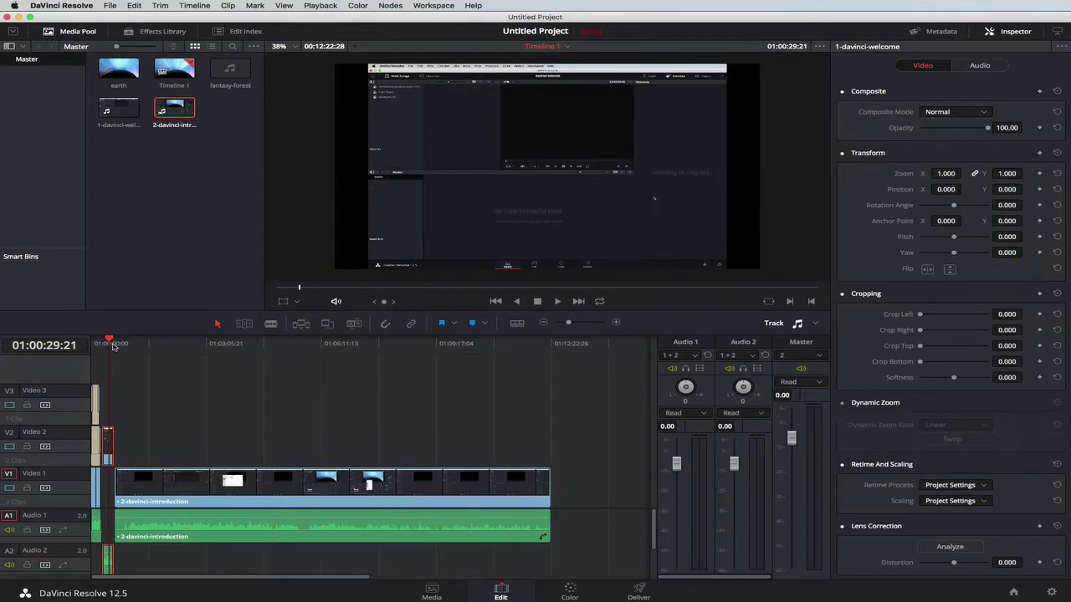
pyautogui.moveTo(109, 342); pyautogui.dragTo(105, 343)
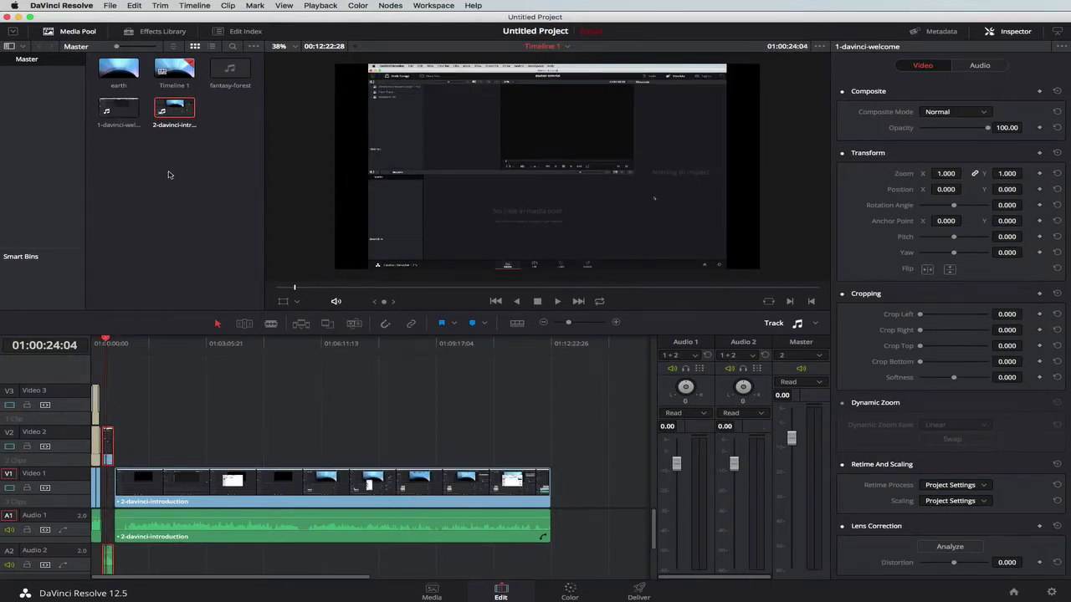
pyautogui.press('super+Tab')
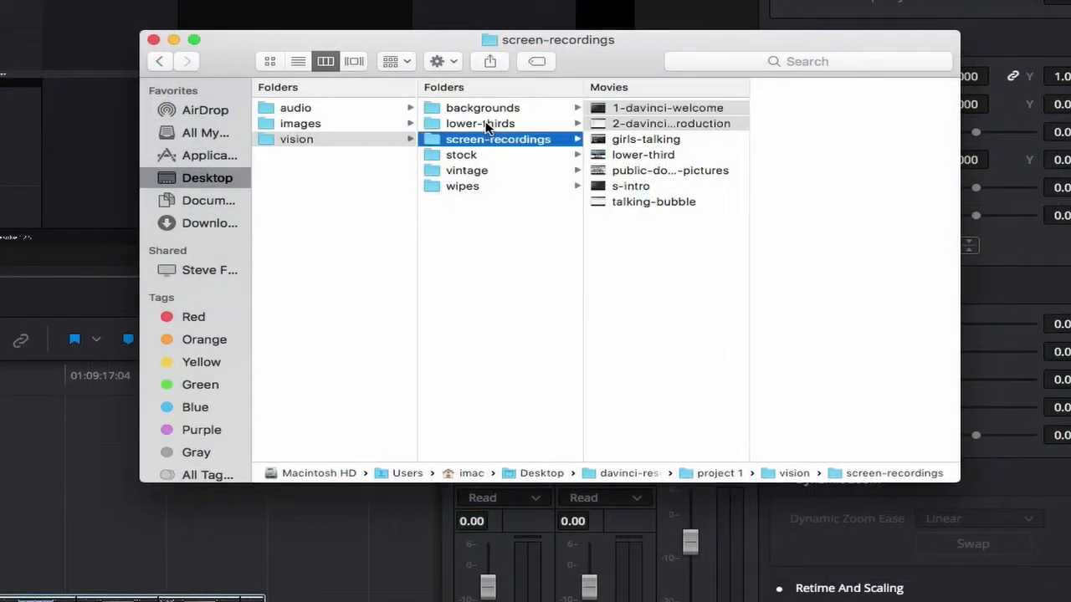
pyautogui.click(501, 123)
pyautogui.click(660, 110)
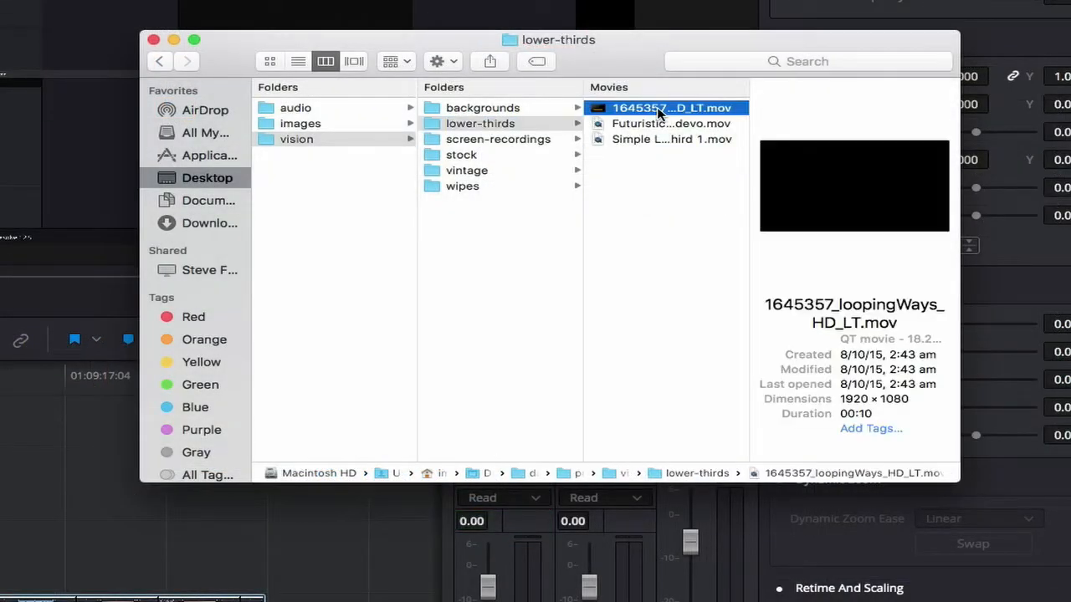
pyautogui.moveTo(865, 212)
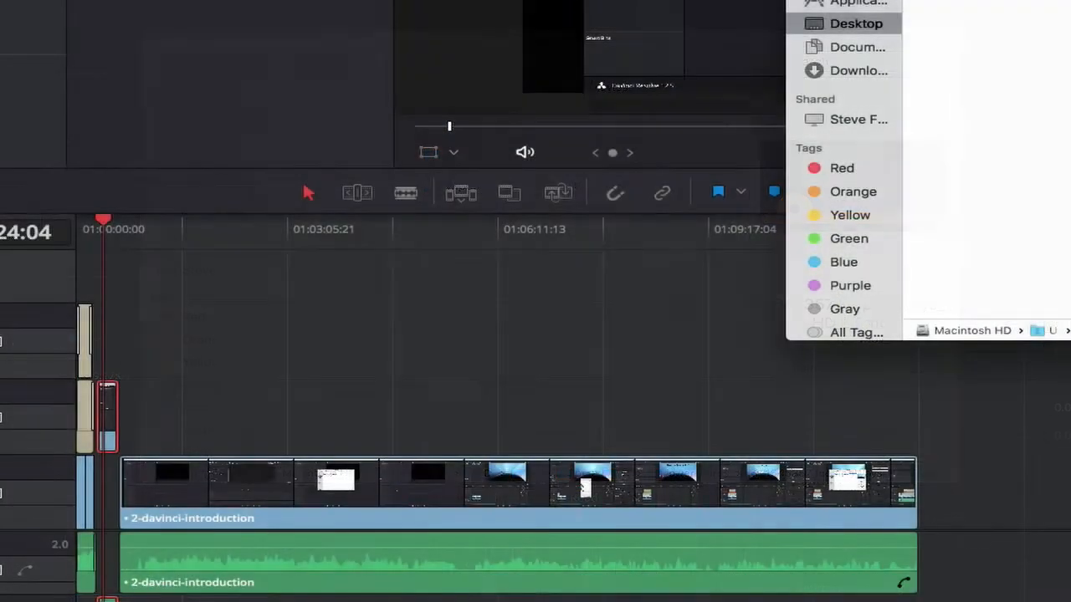
pyautogui.moveTo(928, 127); pyautogui.dragTo(107, 336)
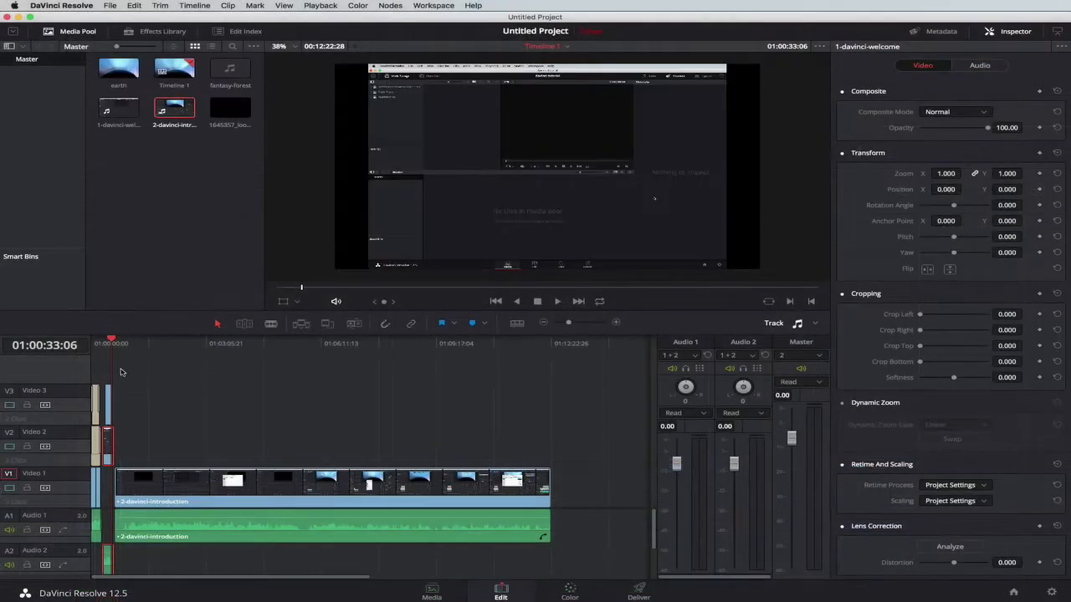
# Step: Scrub and play the section from the end of the titles into the welcome clip to check the lower third
pyautogui.moveTo(114, 345); pyautogui.dragTo(99, 344)
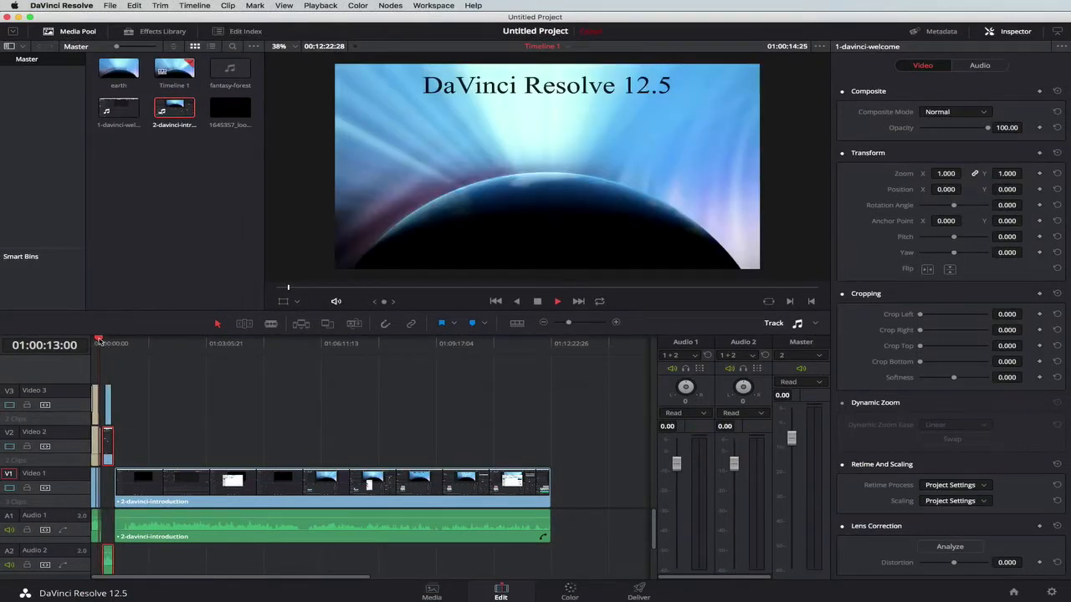
pyautogui.moveTo(100, 341); pyautogui.dragTo(103, 342)
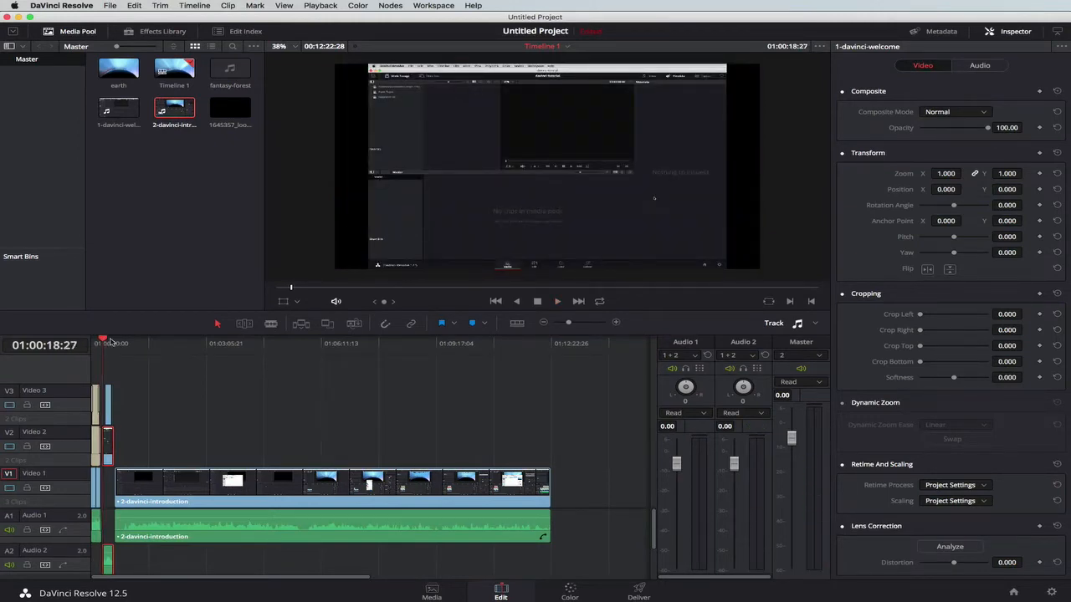
pyautogui.click(558, 301)
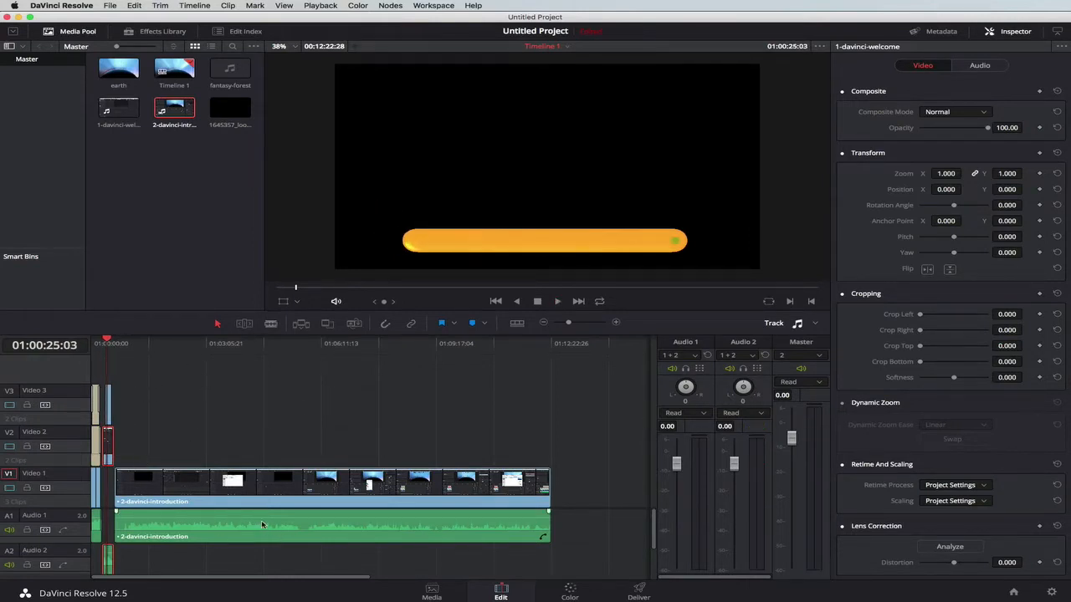
# Step: Move the 2-davinci-introduction audio down to a new Audio 3 track
pyautogui.moveTo(260, 517); pyautogui.dragTo(291, 558)
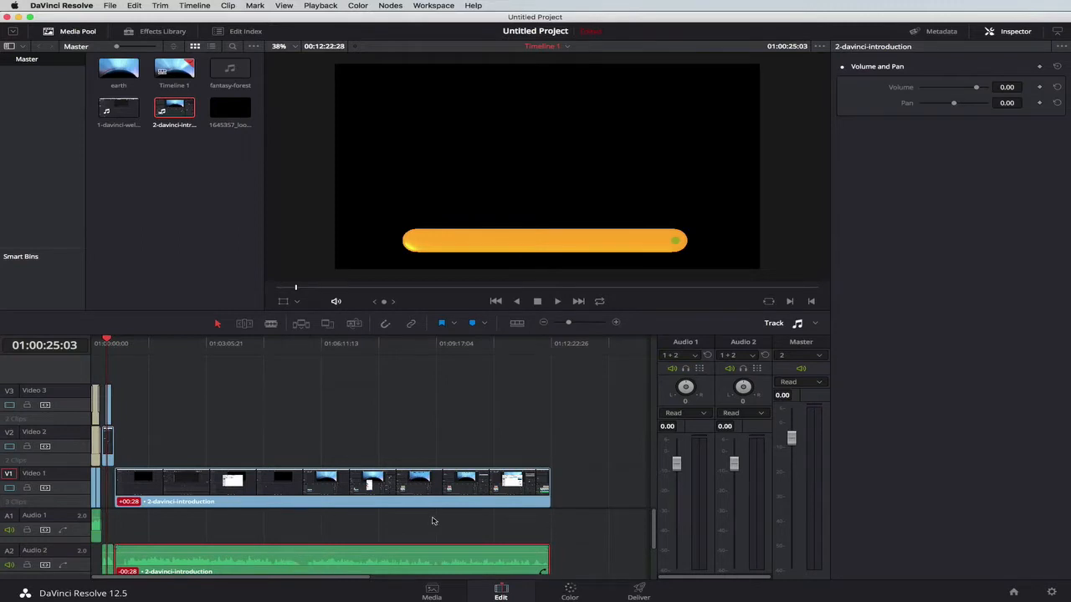
pyautogui.scroll(-3, 570, 528)
pyautogui.hscroll(2, 569, 528)
pyautogui.hscroll(-2, 569, 528)
pyautogui.scroll(3, 570, 527)
pyautogui.scroll(-3, 570, 528)
pyautogui.moveTo(246, 537); pyautogui.dragTo(246, 562)
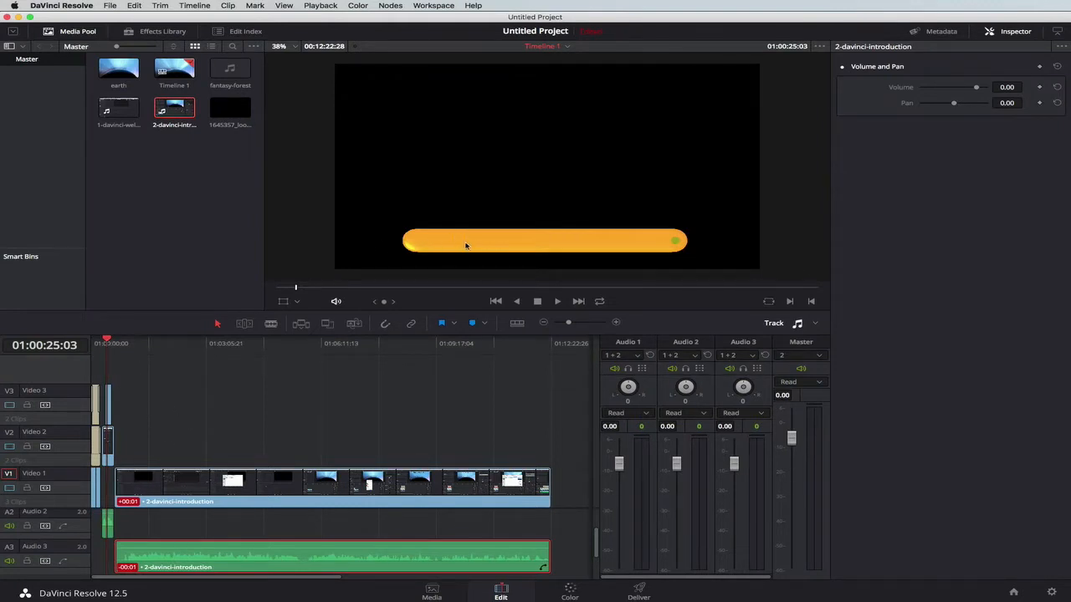
# Step: Using the viewer's transform overlay, scale the lower-third clip to about 0.486 and position it in the frame's lower-left corner at about -480, -276
pyautogui.click(283, 301)
pyautogui.scroll(1, 467, 251)
pyautogui.scroll(1, 514, 192)
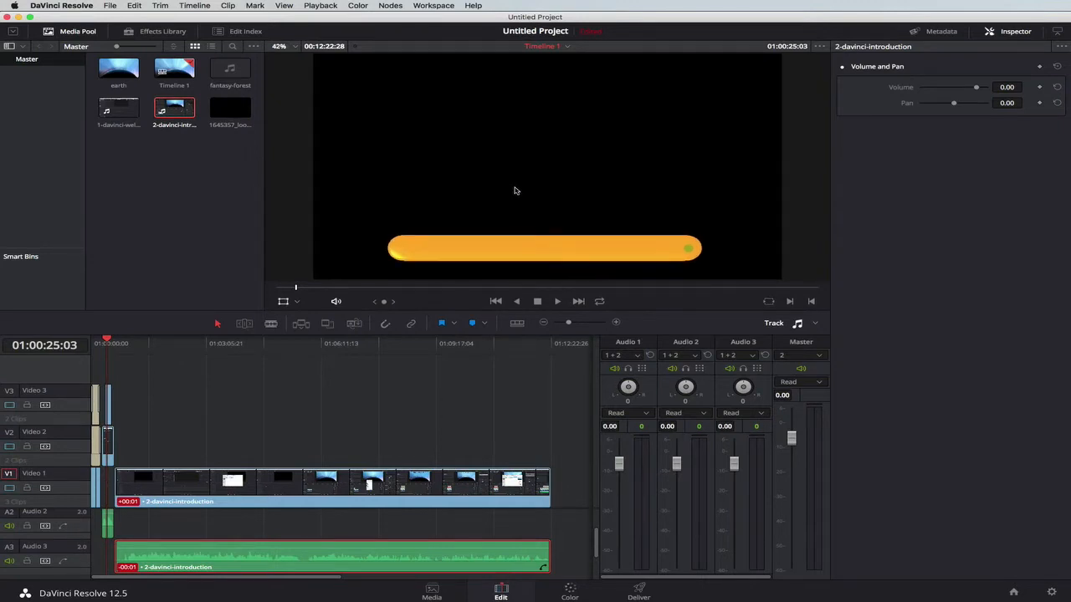
pyautogui.scroll(-3, 543, 208)
pyautogui.scroll(-1, 544, 208)
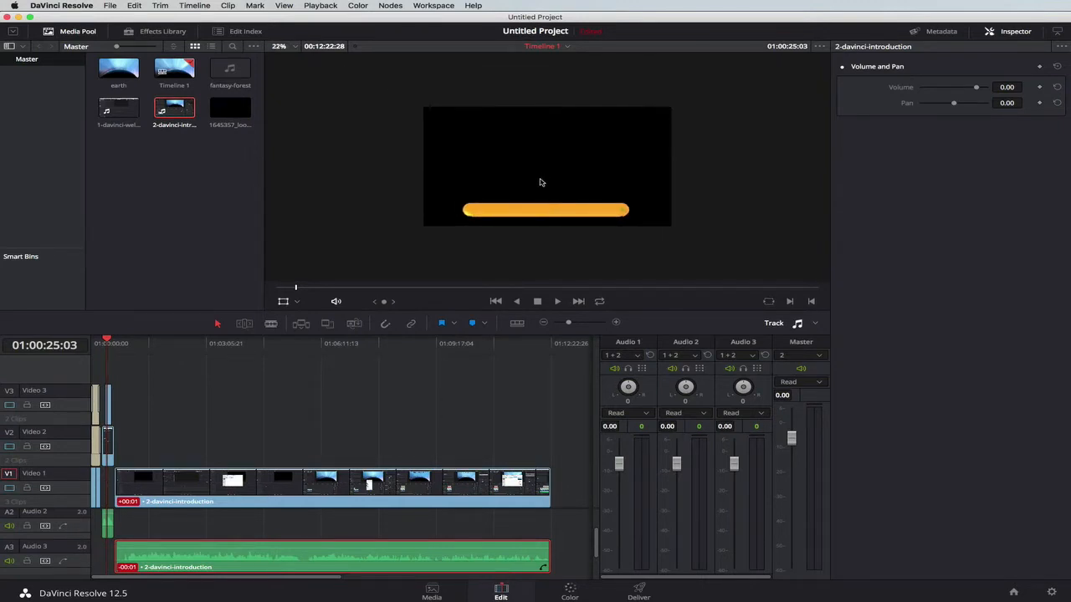
pyautogui.click(109, 403)
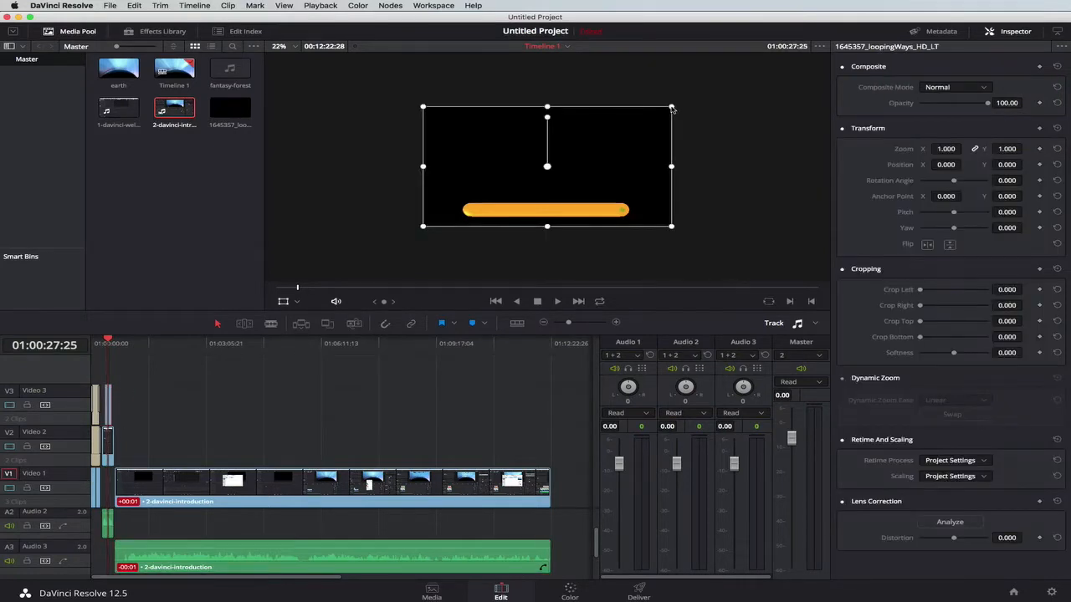
pyautogui.moveTo(672, 108); pyautogui.dragTo(517, 189)
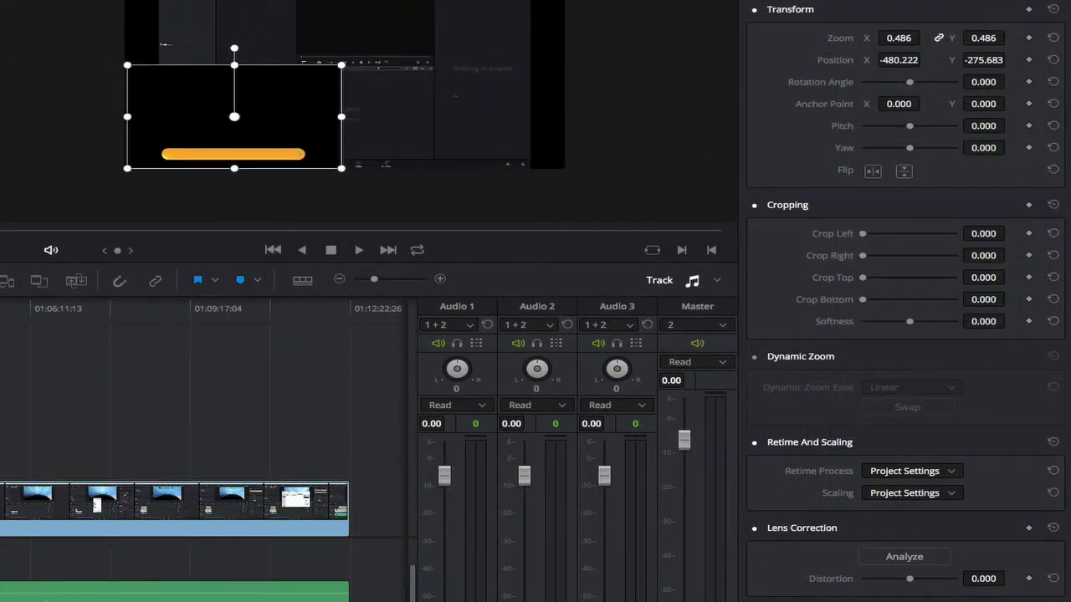
# Step: Set the scaling of both the 1-davinci-welcome and 2-davinci-introduction clips to Stretch
pyautogui.click(3, 509)
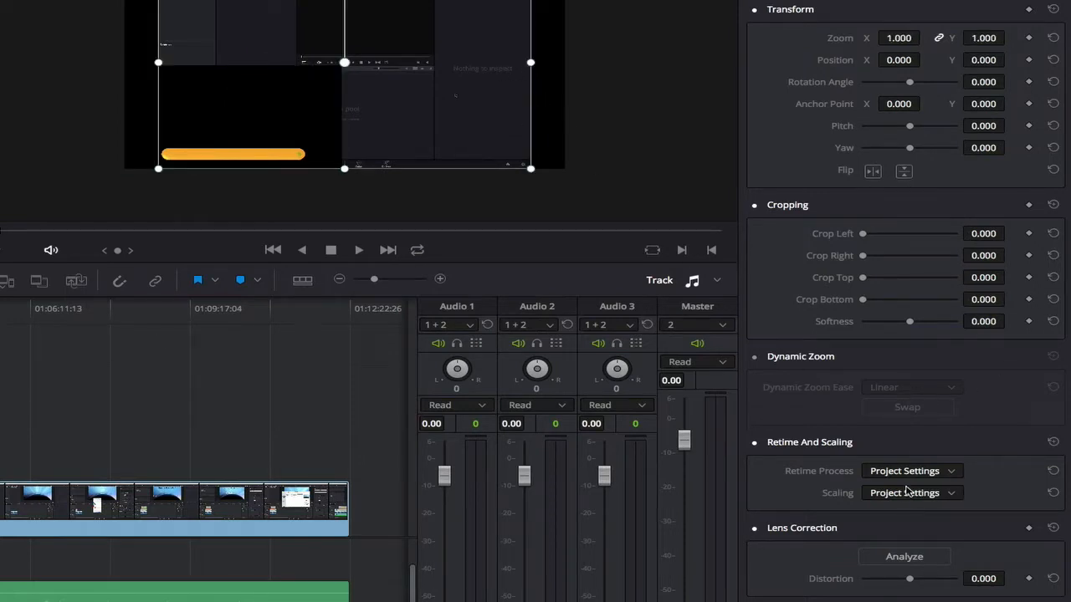
pyautogui.click(908, 494)
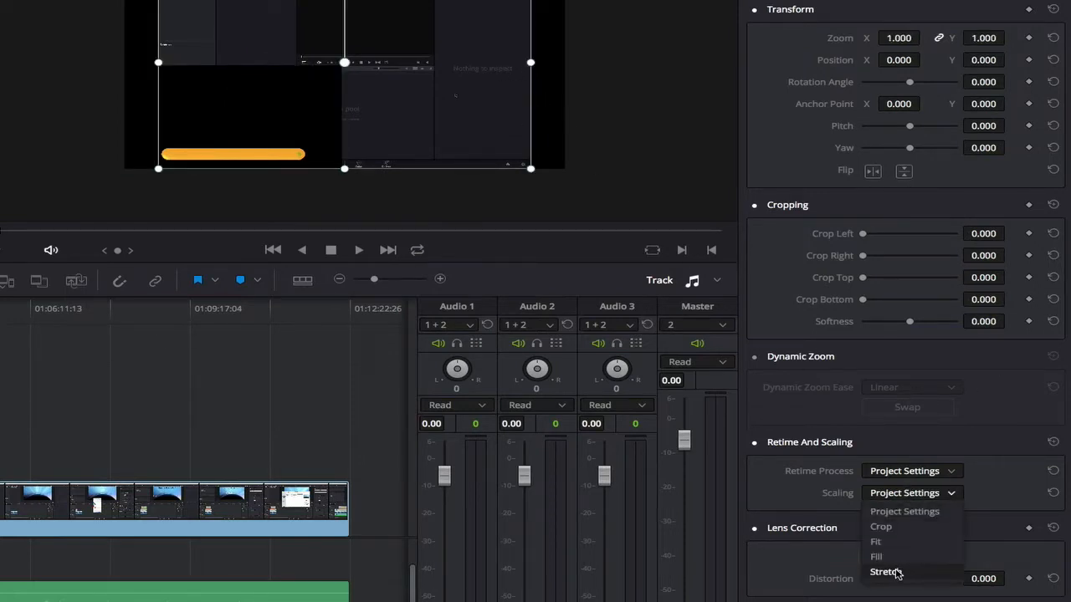
pyautogui.click(896, 573)
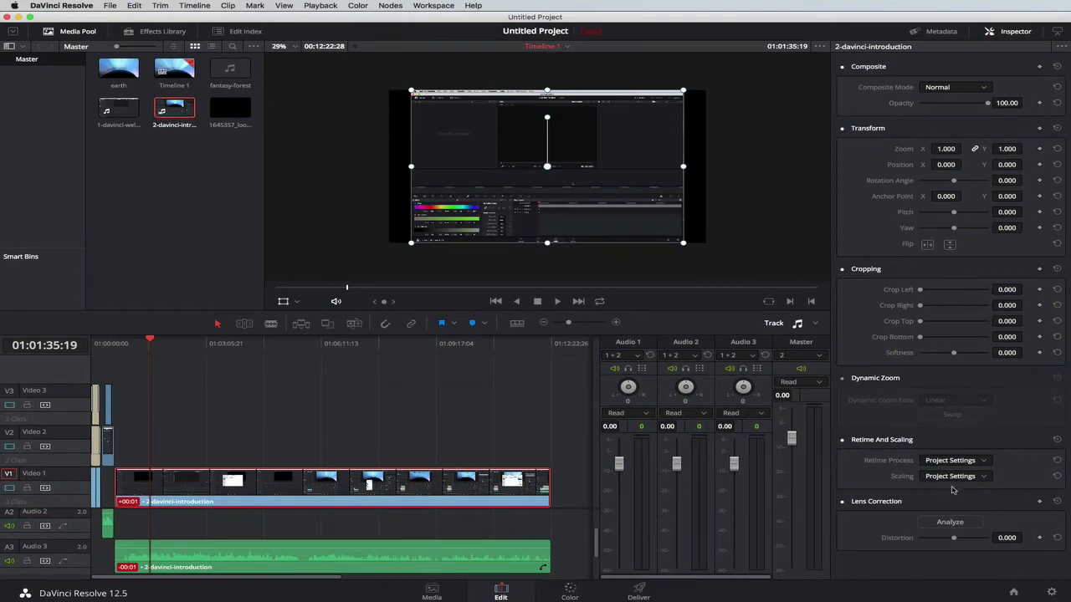
pyautogui.click(952, 477)
pyautogui.click(946, 535)
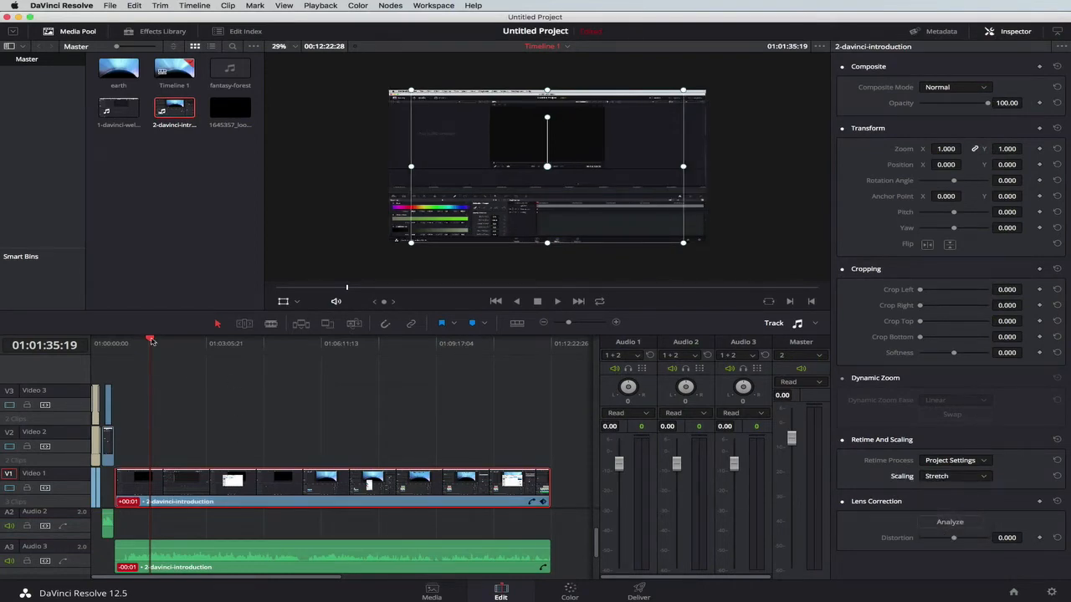
# Step: Return to the lower-third section and shift the 1645357_loopingWays_HD_LT overlay slightly left to about -505, -272
pyautogui.moveTo(151, 343); pyautogui.dragTo(108, 348)
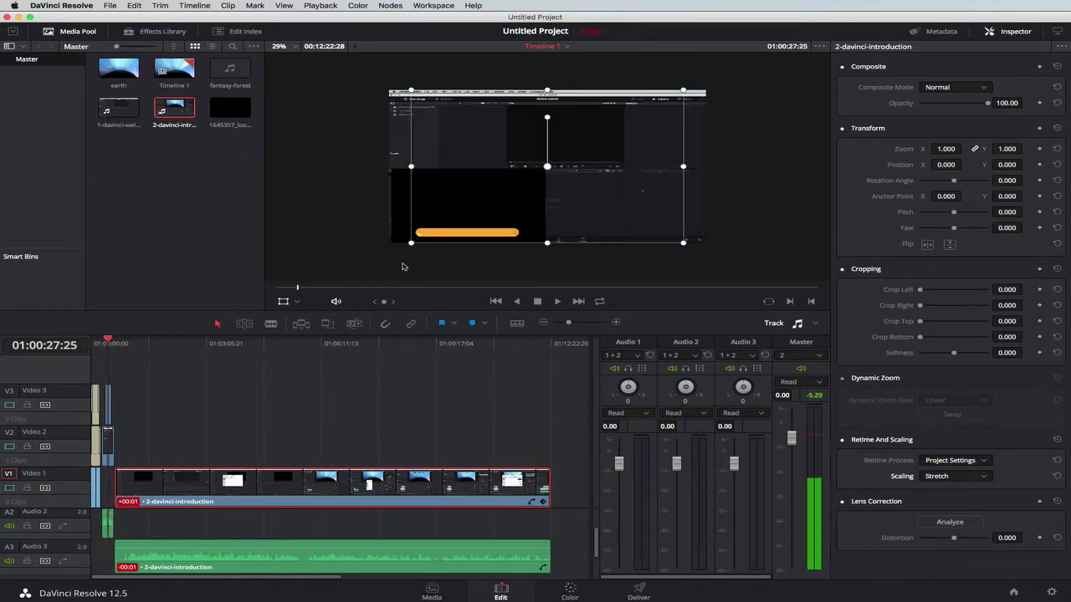
pyautogui.click(109, 409)
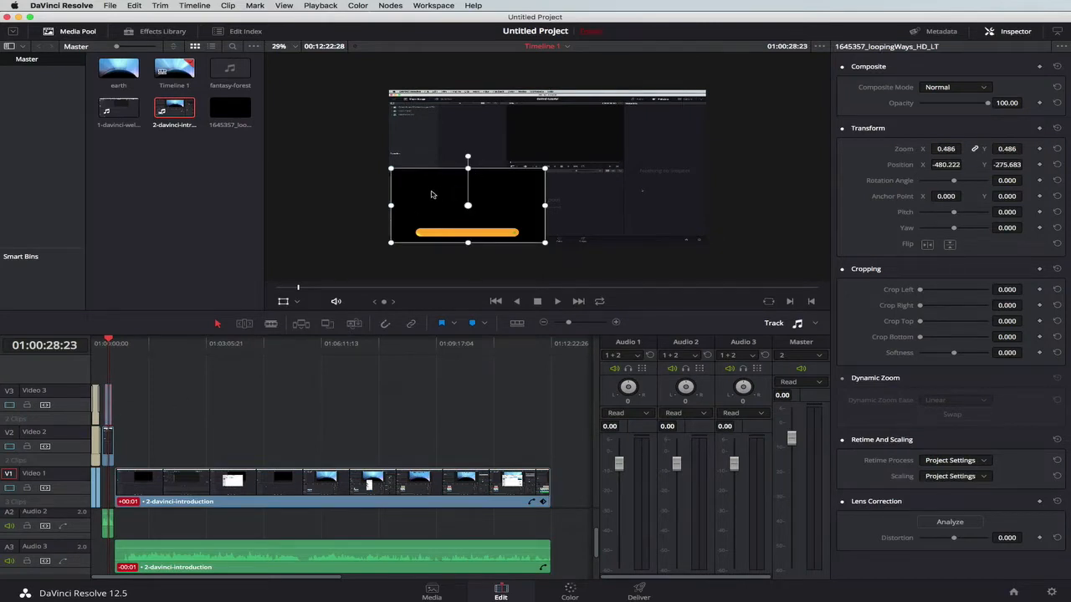
pyautogui.moveTo(431, 194); pyautogui.dragTo(427, 194)
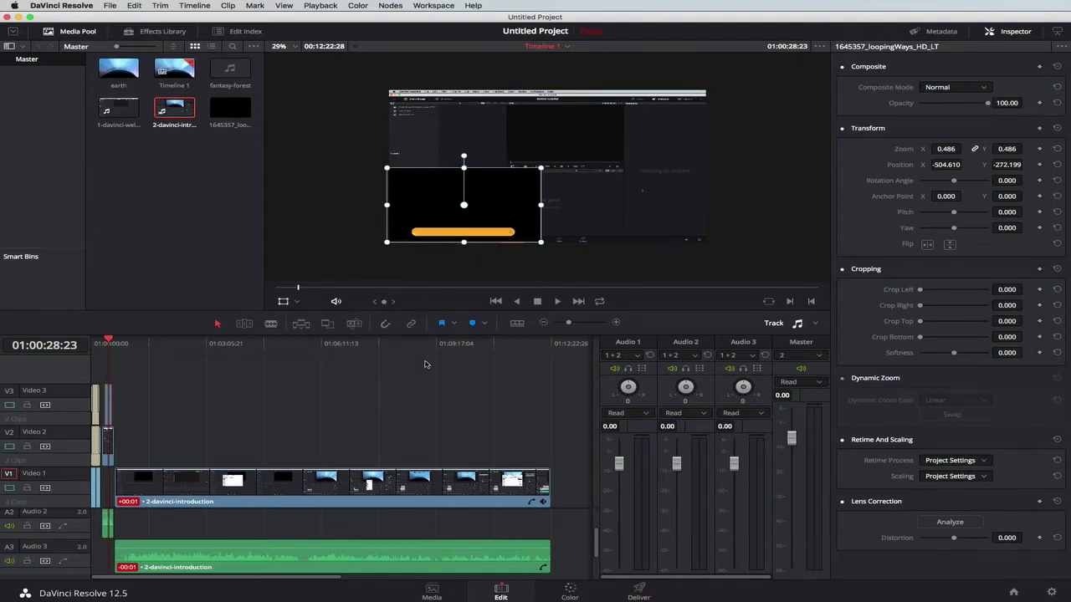
# Step: On the Color page, add a serial node to the lower-third clip and connect the node's alpha to a new alpha output
pyautogui.click(570, 590)
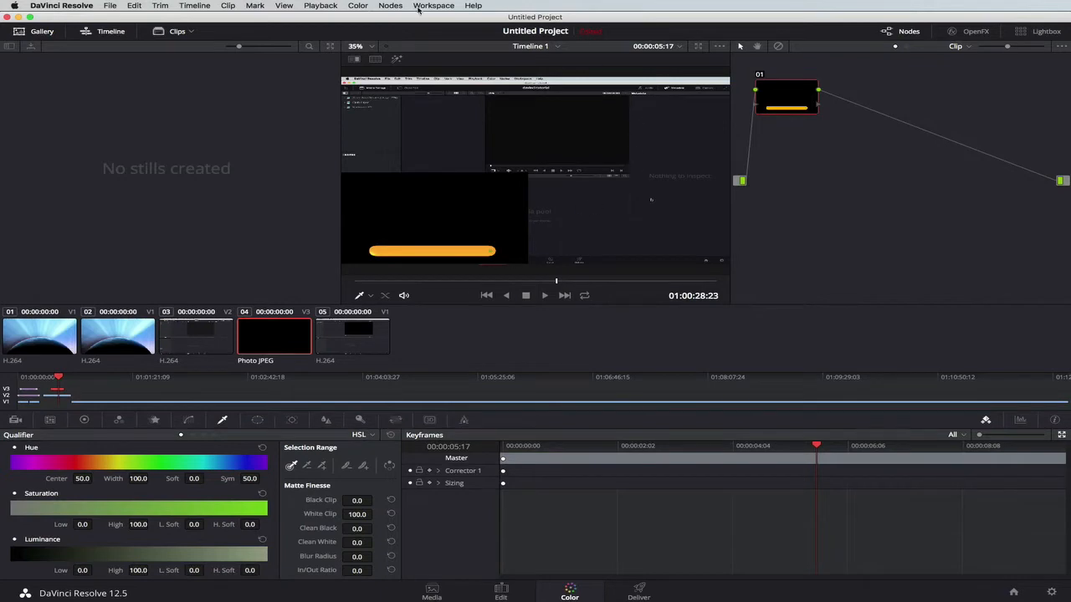
pyautogui.click(390, 6)
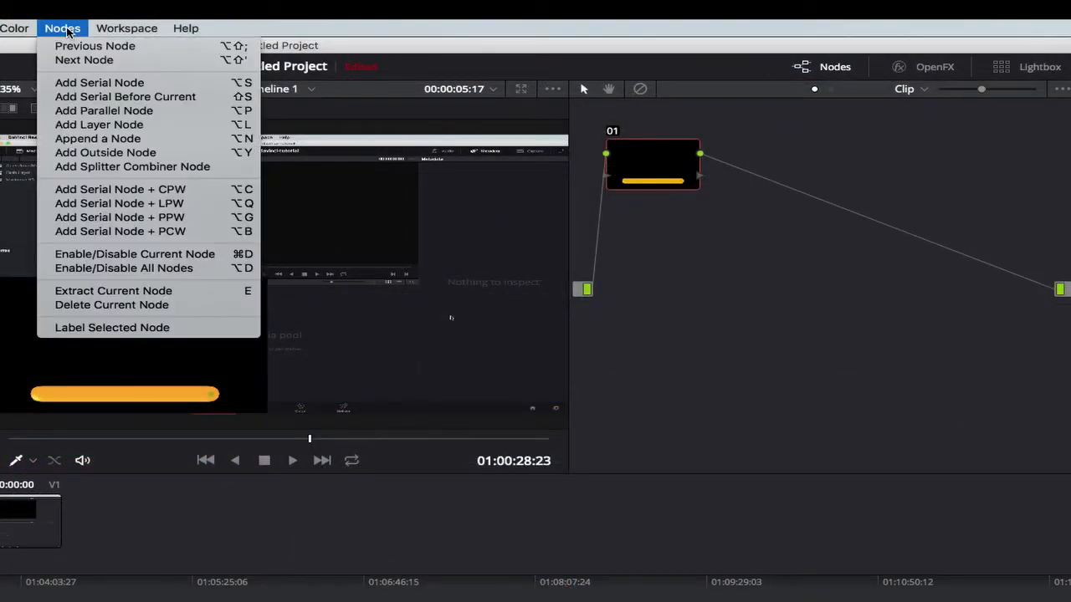
pyautogui.click(98, 87)
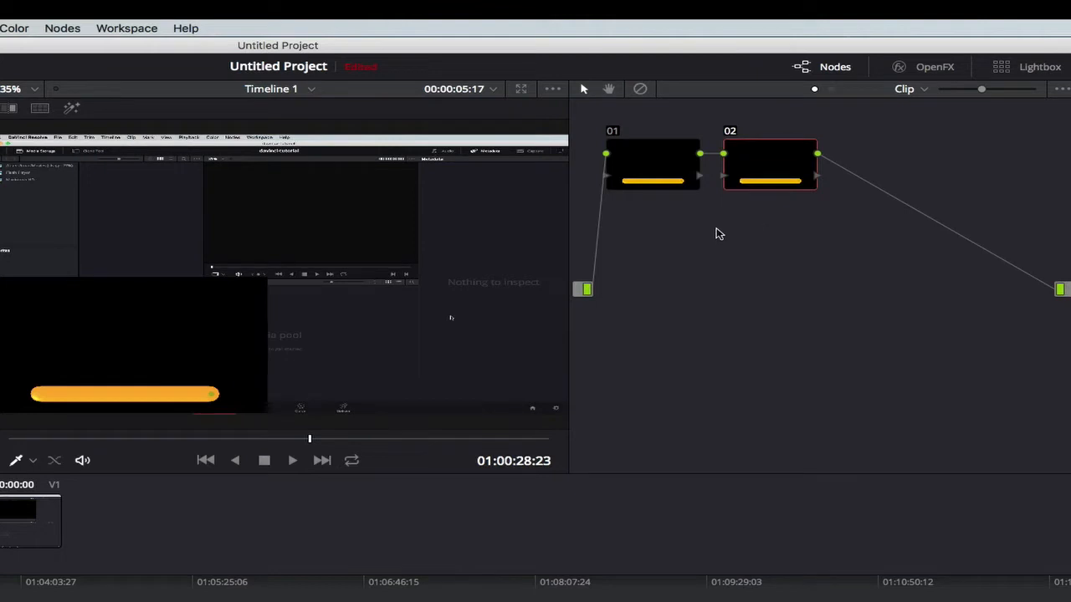
pyautogui.rightClick(717, 233)
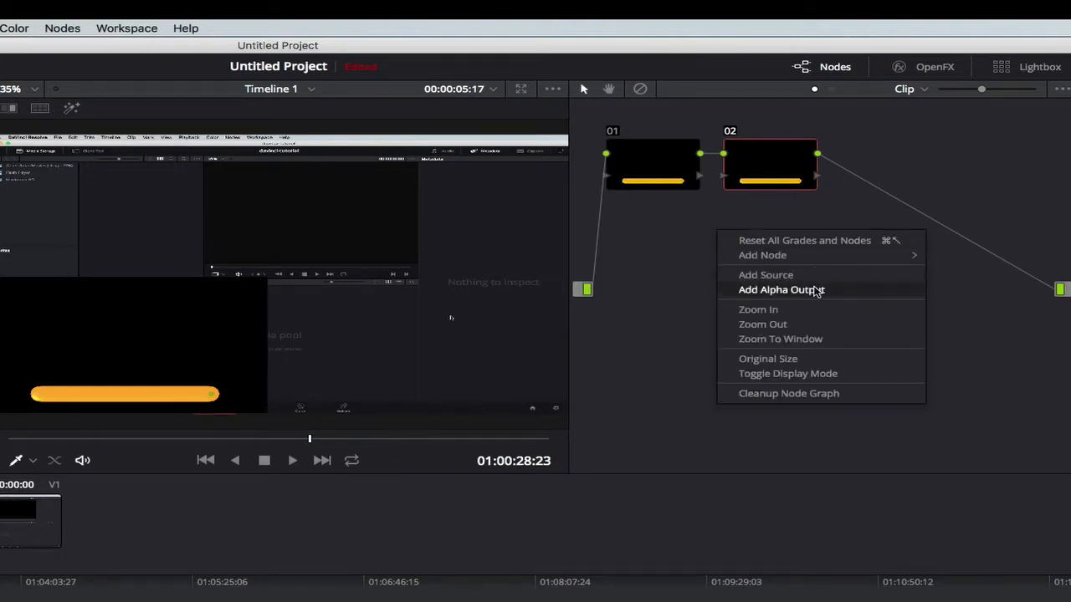
pyautogui.click(816, 291)
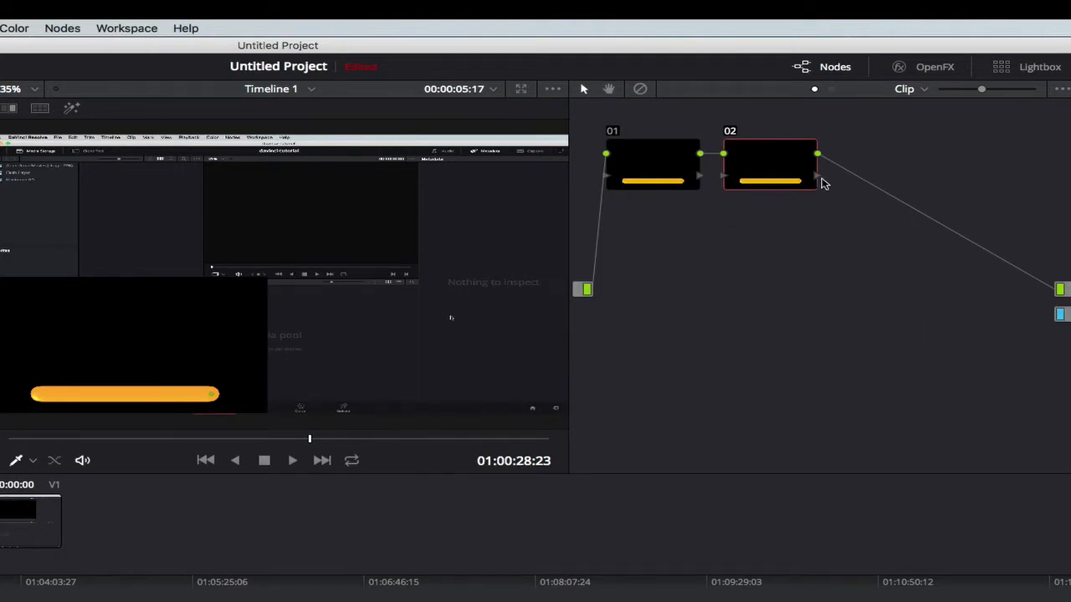
pyautogui.moveTo(817, 183); pyautogui.dragTo(1060, 318)
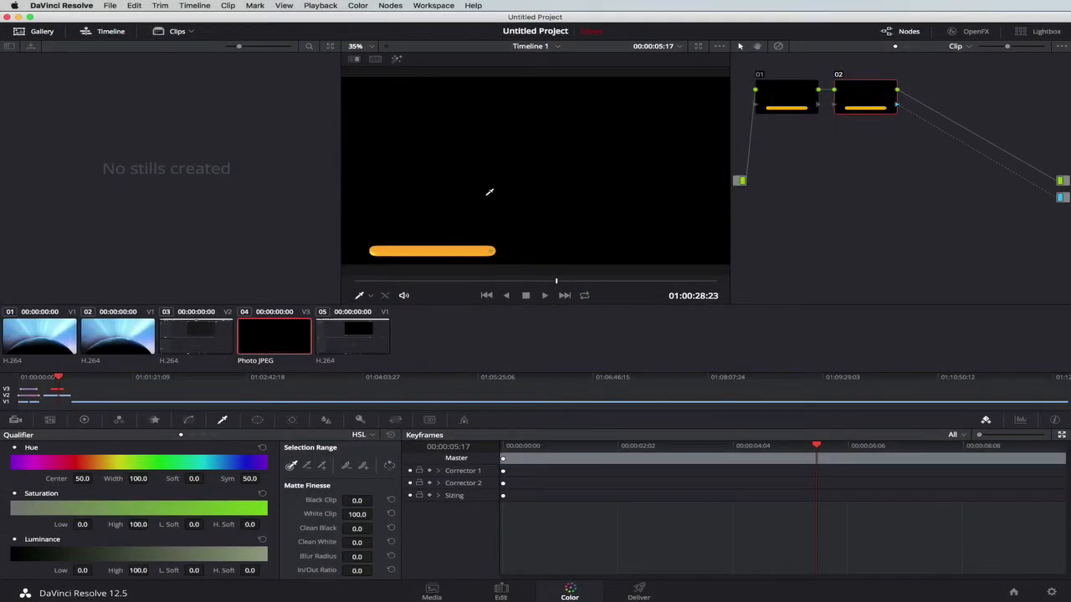
# Step: Key out the lower third's black background by sampling it with the qualifier and inverting the selection, then scrub the clip to check the key
pyautogui.click(489, 192)
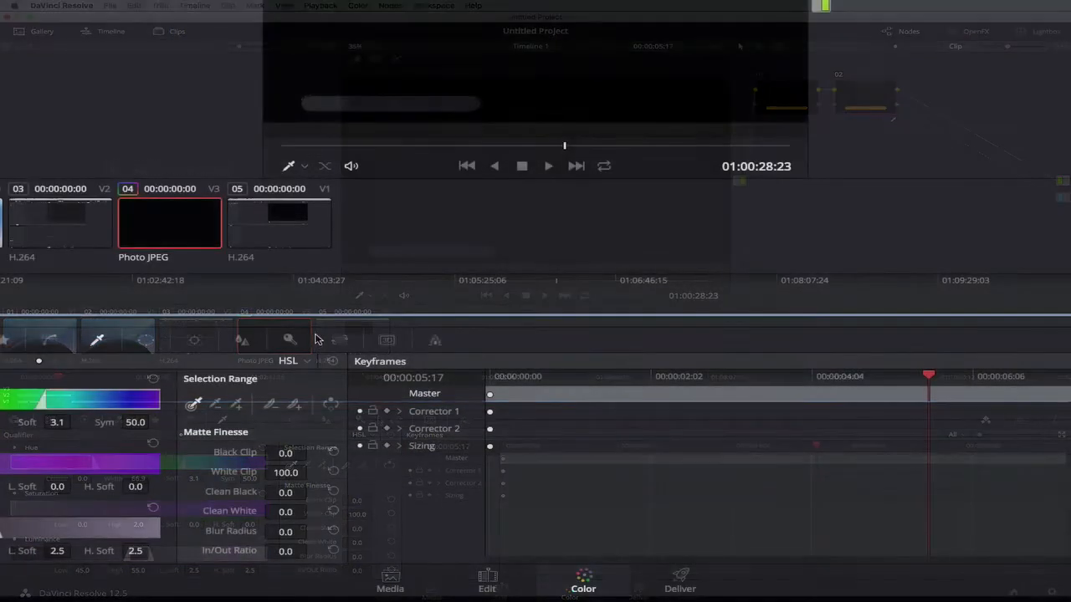
pyautogui.click(332, 407)
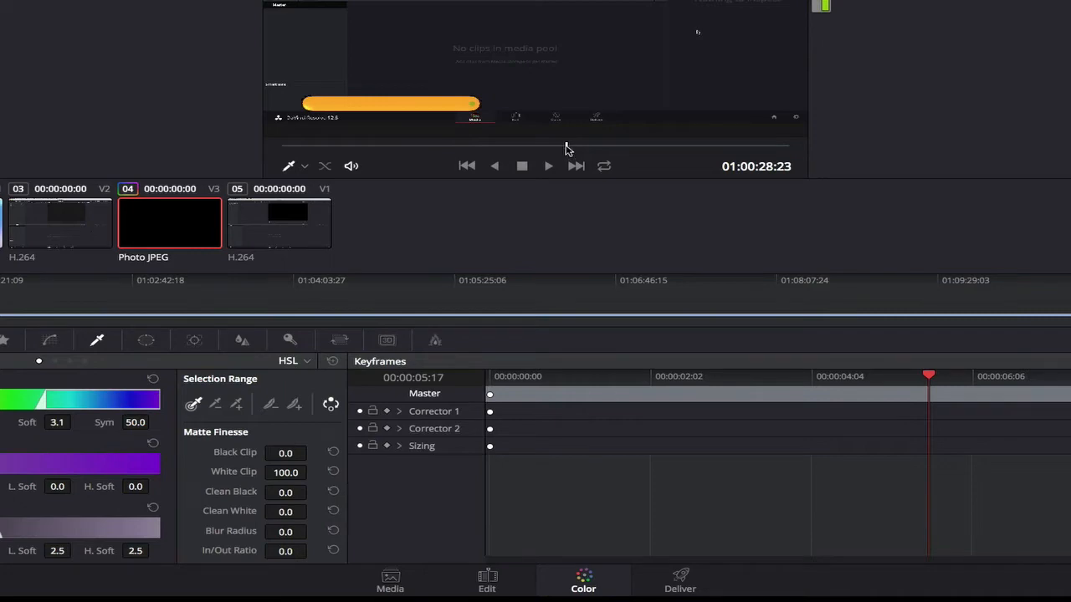
pyautogui.moveTo(564, 147); pyautogui.dragTo(285, 153)
pyautogui.moveTo(284, 152); pyautogui.dragTo(329, 149)
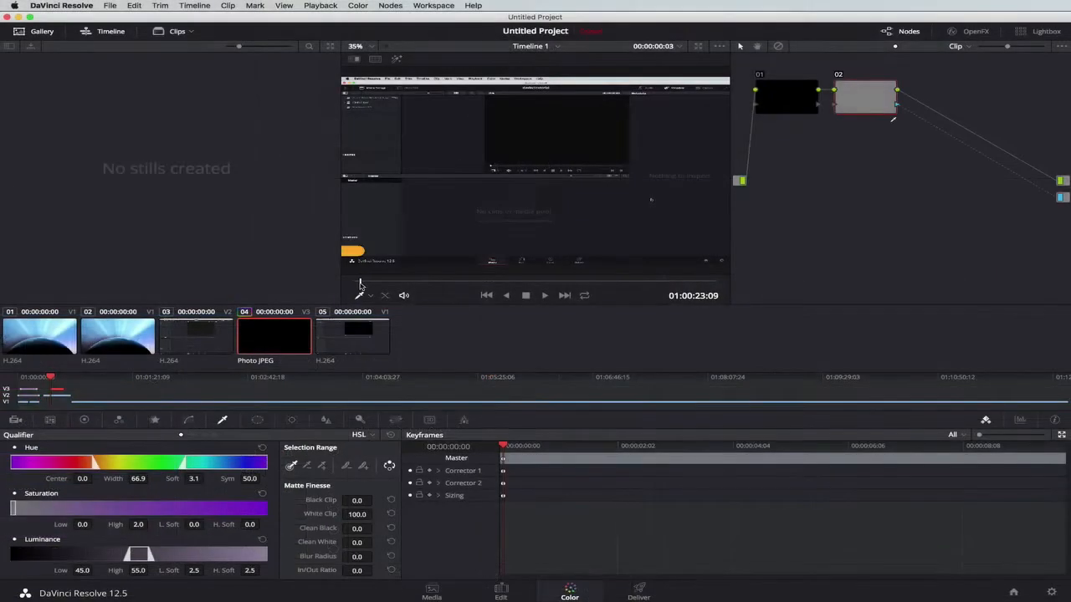
pyautogui.moveTo(387, 285); pyautogui.dragTo(443, 282)
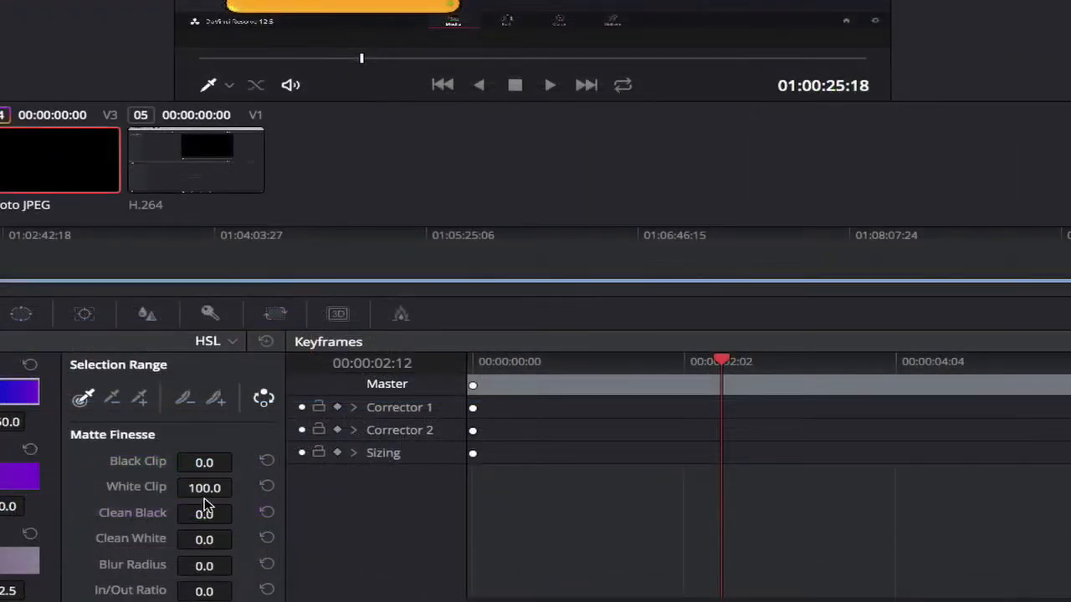
# Step: Refine the matte with Clean Black 4.6 and In/Out Ratio -10.4, and inspect the keyed lower third on the Edit page
pyautogui.moveTo(203, 515); pyautogui.dragTo(234, 515)
pyautogui.moveTo(238, 586); pyautogui.dragTo(239, 600)
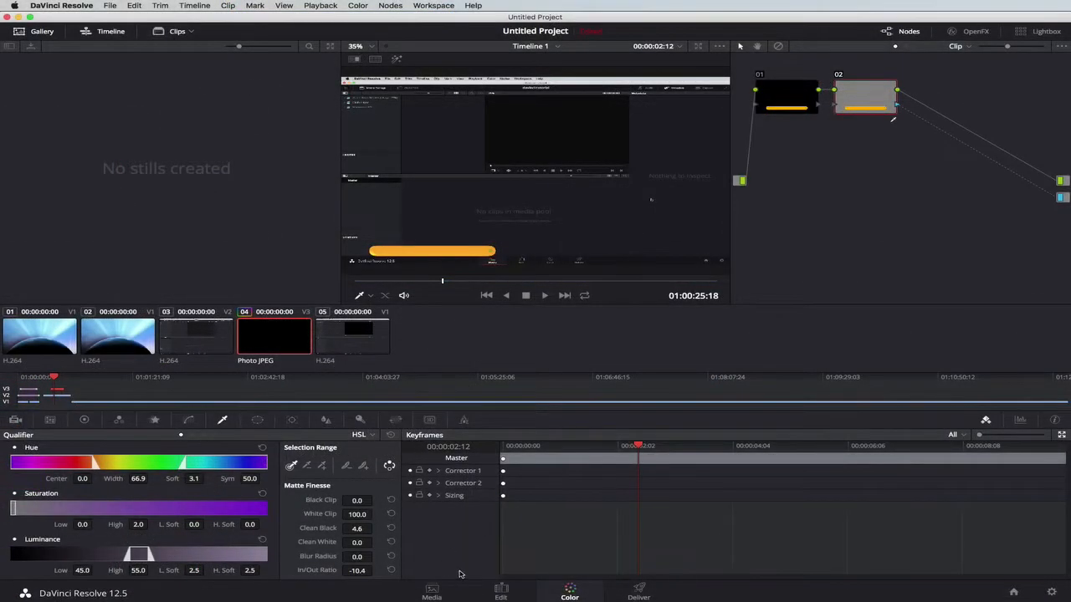
pyautogui.click(502, 593)
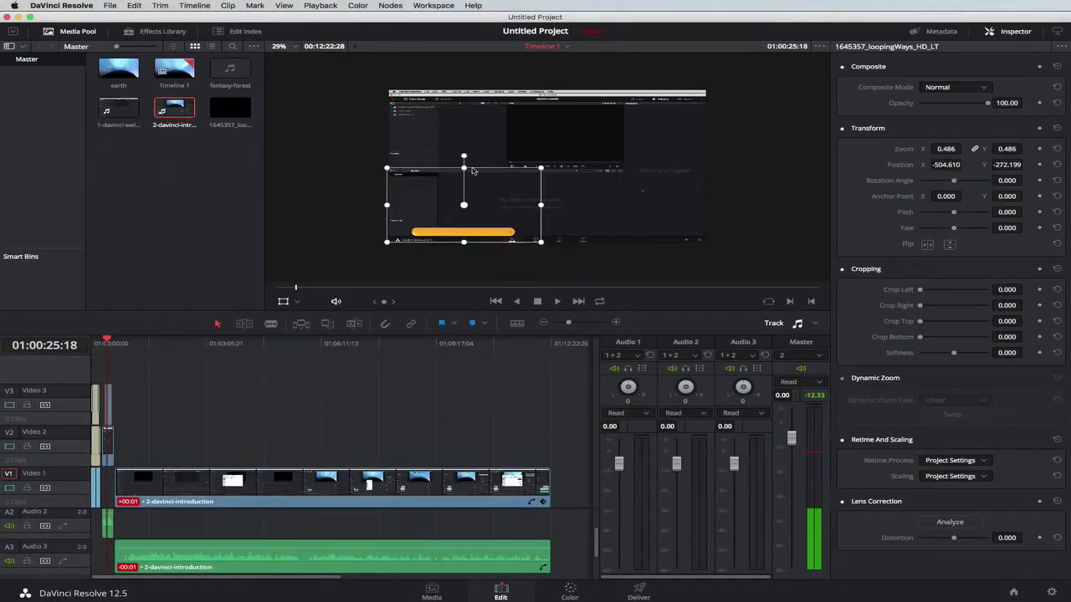
pyautogui.scroll(4, 608, 201)
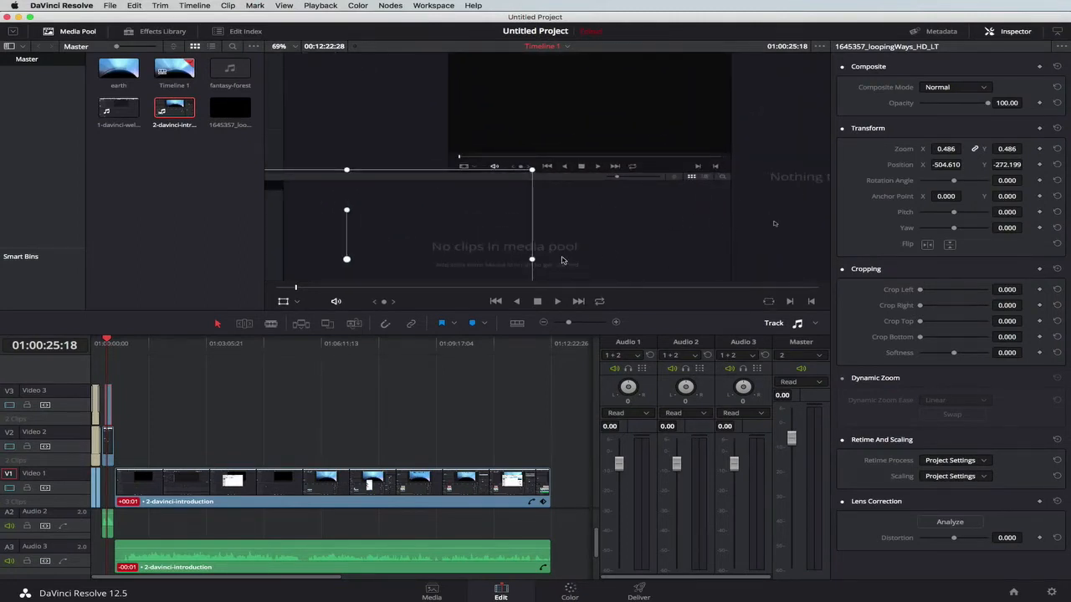
pyautogui.scroll(-3, 563, 261)
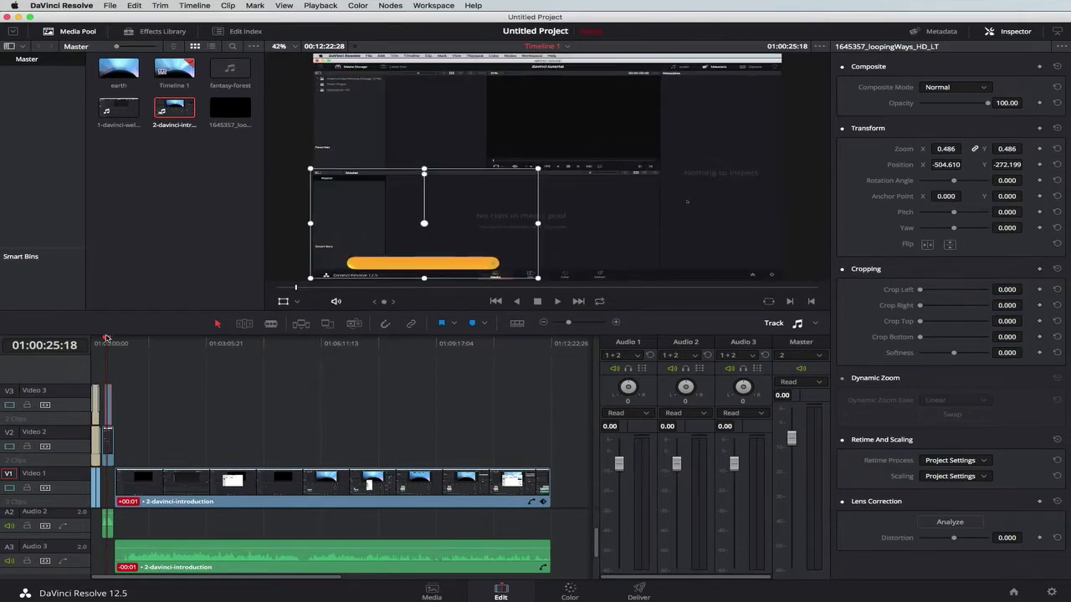
# Step: Extend the end of the fantasy-forest music on Audio 1 so it runs under the welcome clip and well into 2-davinci-introduction
pyautogui.moveTo(106, 338); pyautogui.dragTo(96, 340)
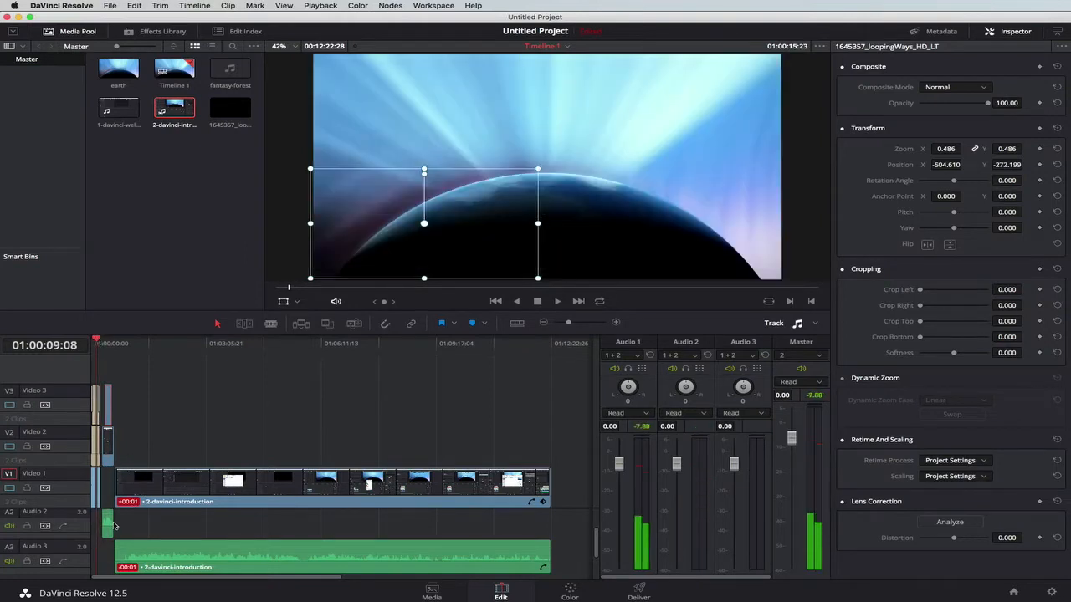
pyautogui.click(110, 525)
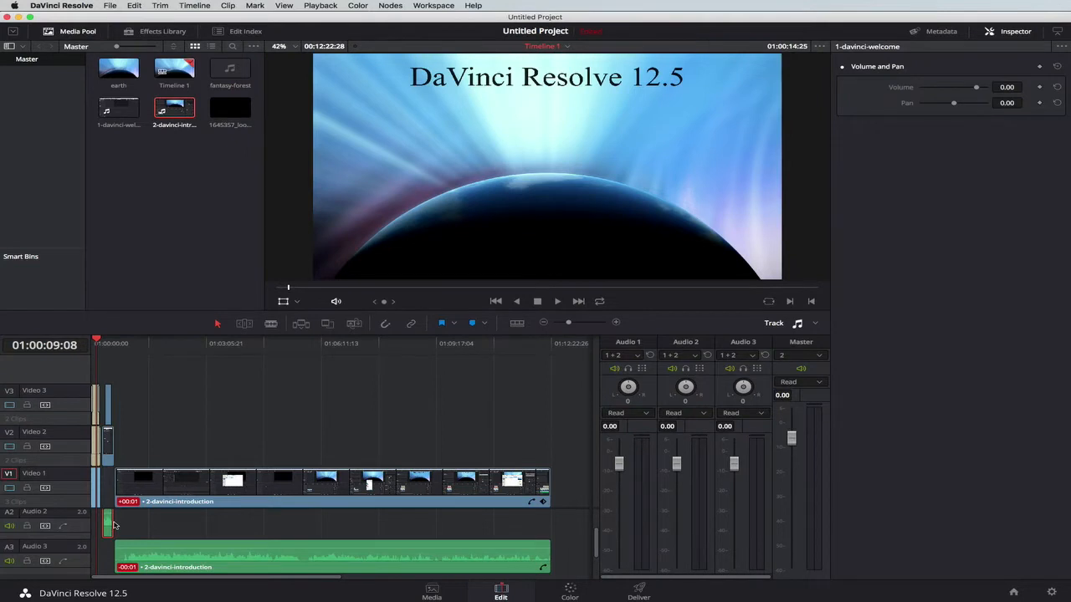
pyautogui.click(121, 525)
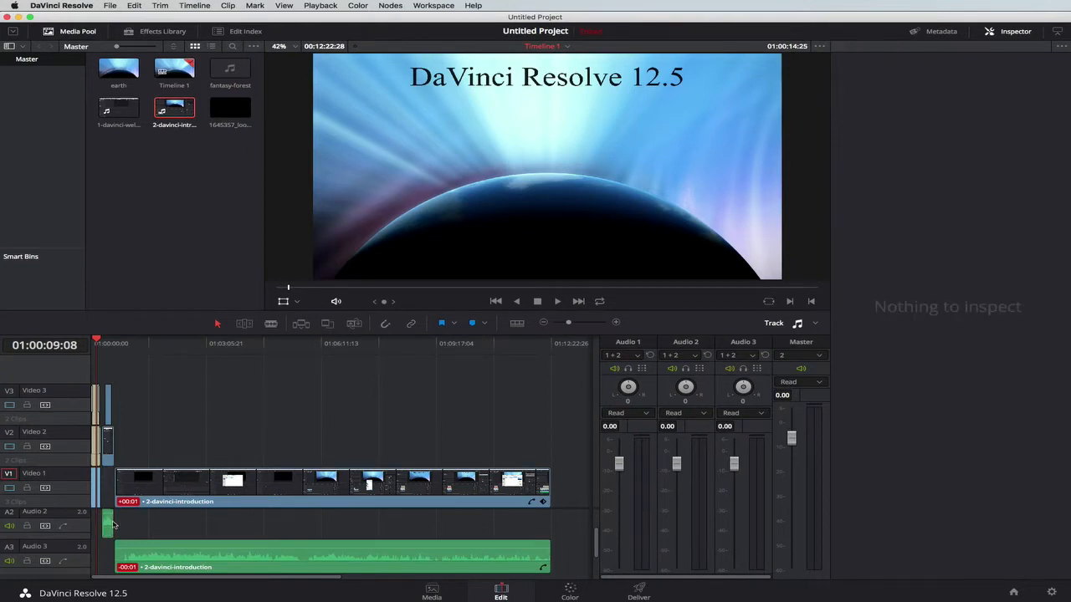
pyautogui.click(113, 525)
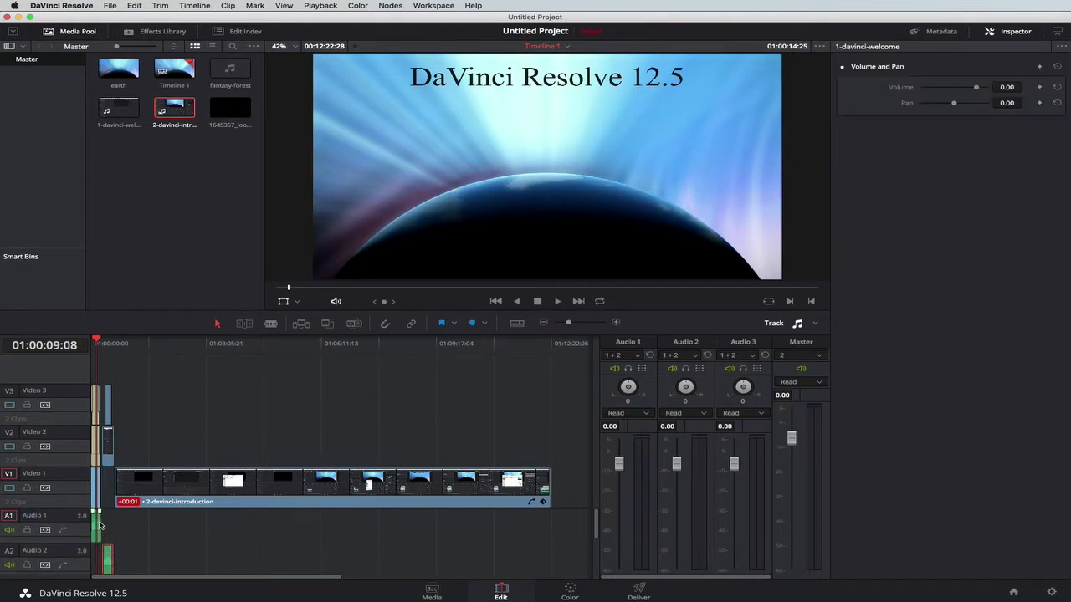
pyautogui.click(100, 524)
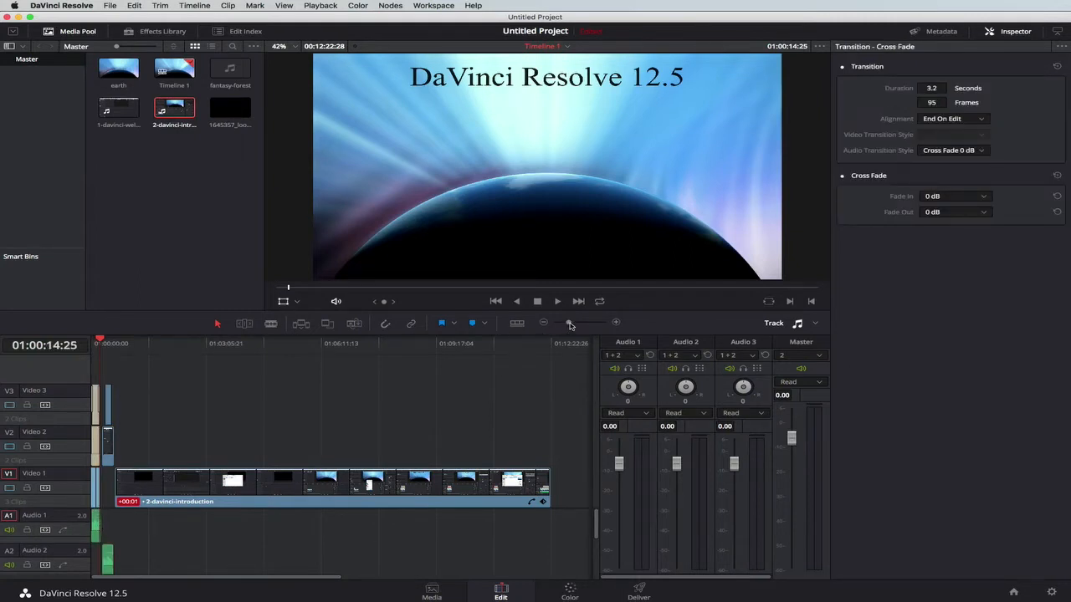
pyautogui.moveTo(570, 325); pyautogui.dragTo(578, 326)
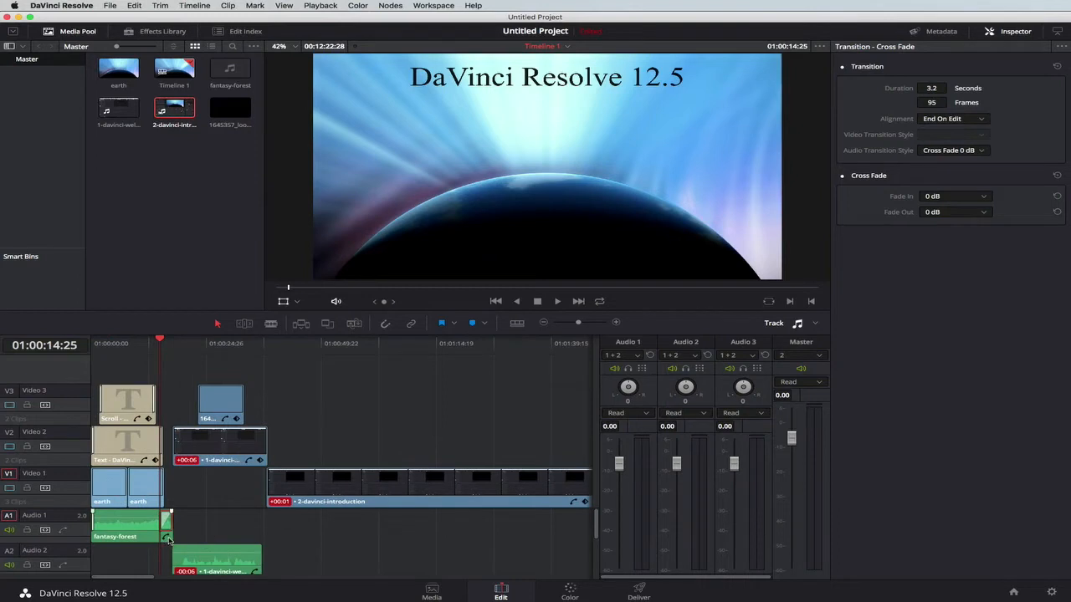
pyautogui.moveTo(168, 539); pyautogui.dragTo(583, 513)
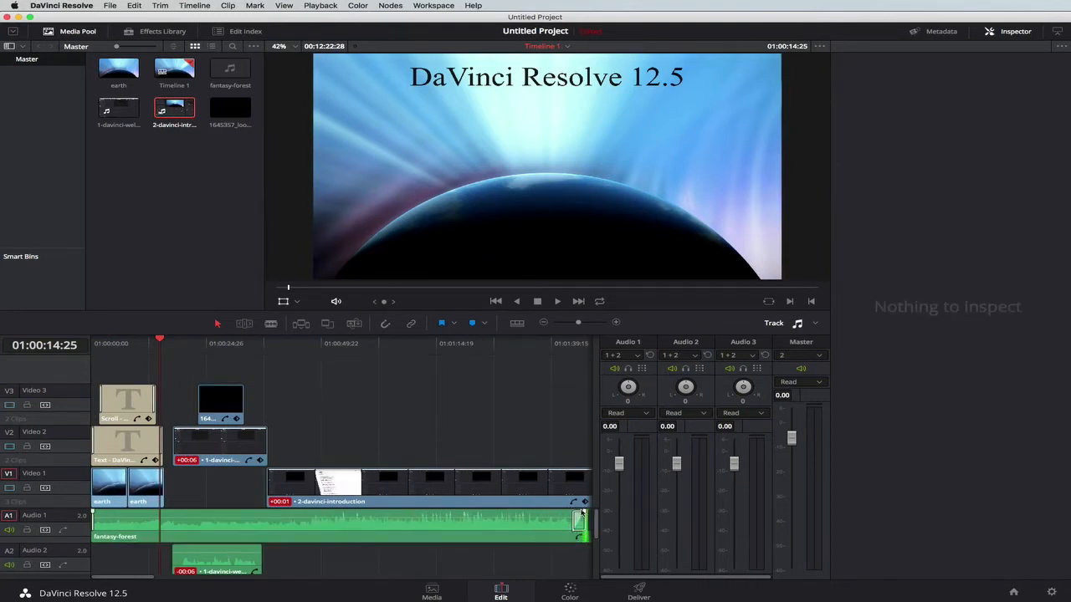
# Step: Play from the end of the titles into the welcome clip to check the music against the narration and lower third
pyautogui.moveTo(159, 339); pyautogui.dragTo(149, 342)
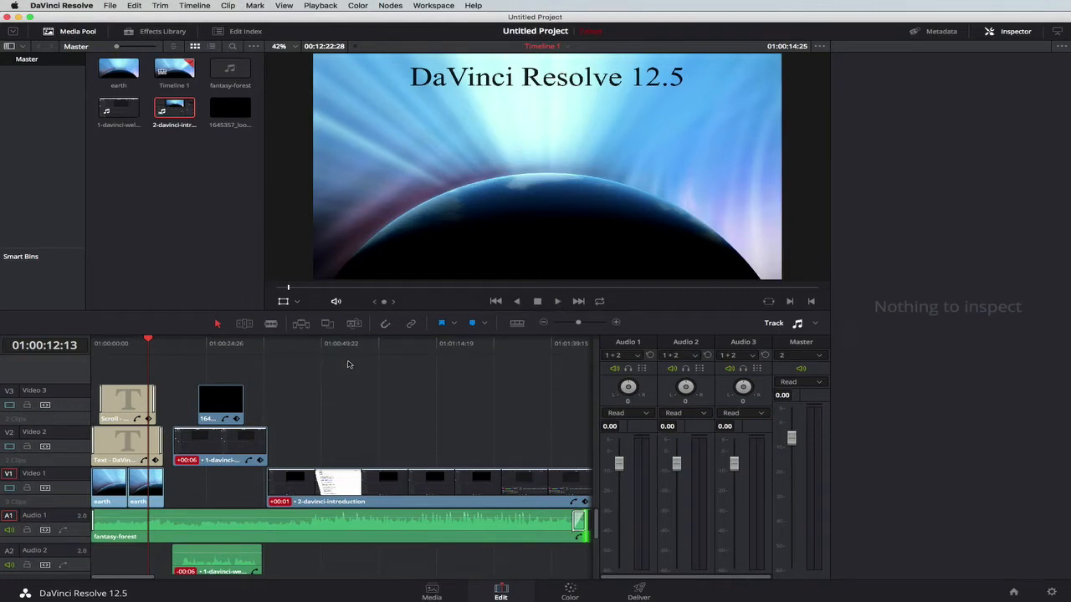
pyautogui.click(149, 340)
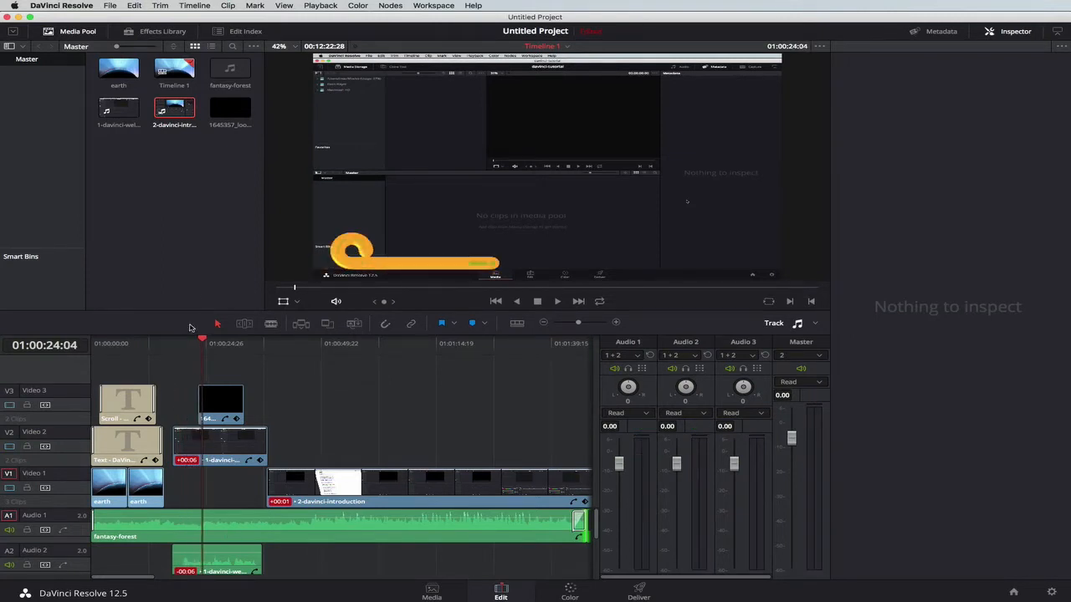
pyautogui.moveTo(205, 342); pyautogui.dragTo(176, 346)
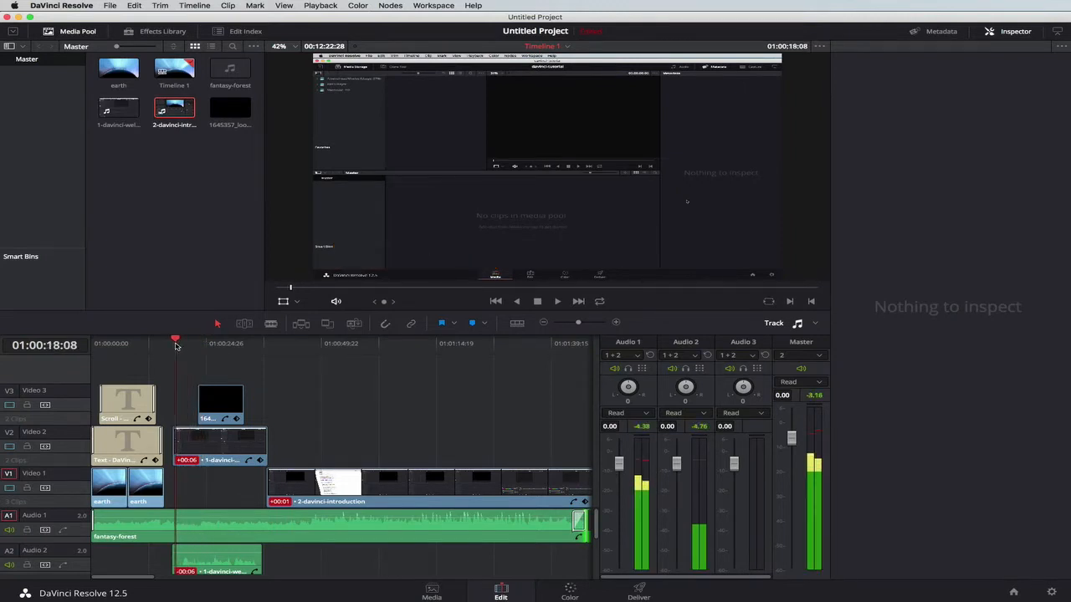
# Step: Add volume keyframes to the fantasy-forest music at 01:00:19:19 and 01:00:16:23, around the start of the welcome narration
pyautogui.click(212, 526)
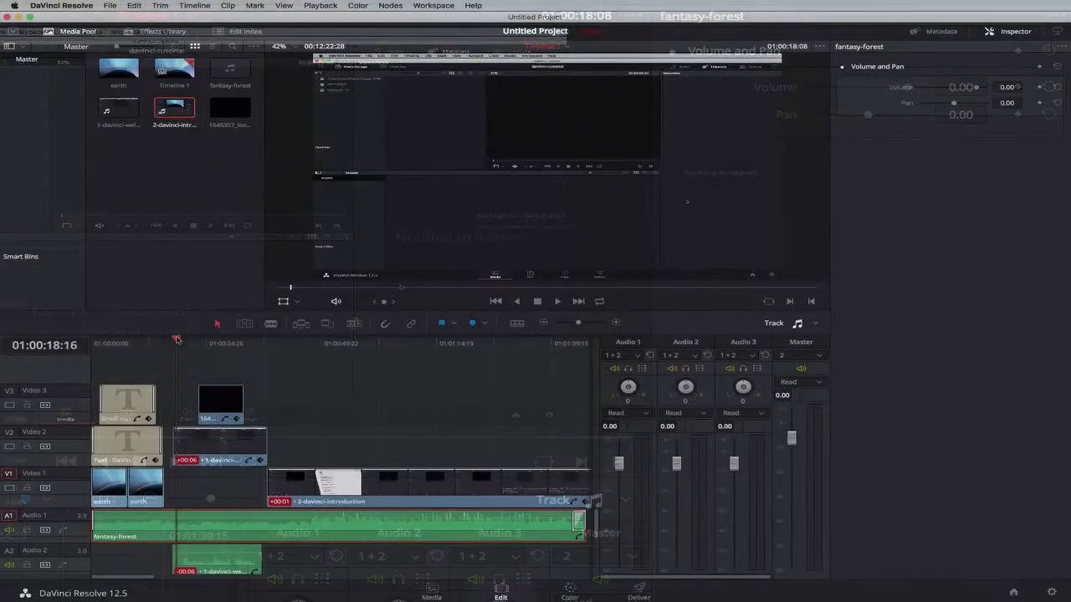
pyautogui.moveTo(176, 340); pyautogui.dragTo(182, 340)
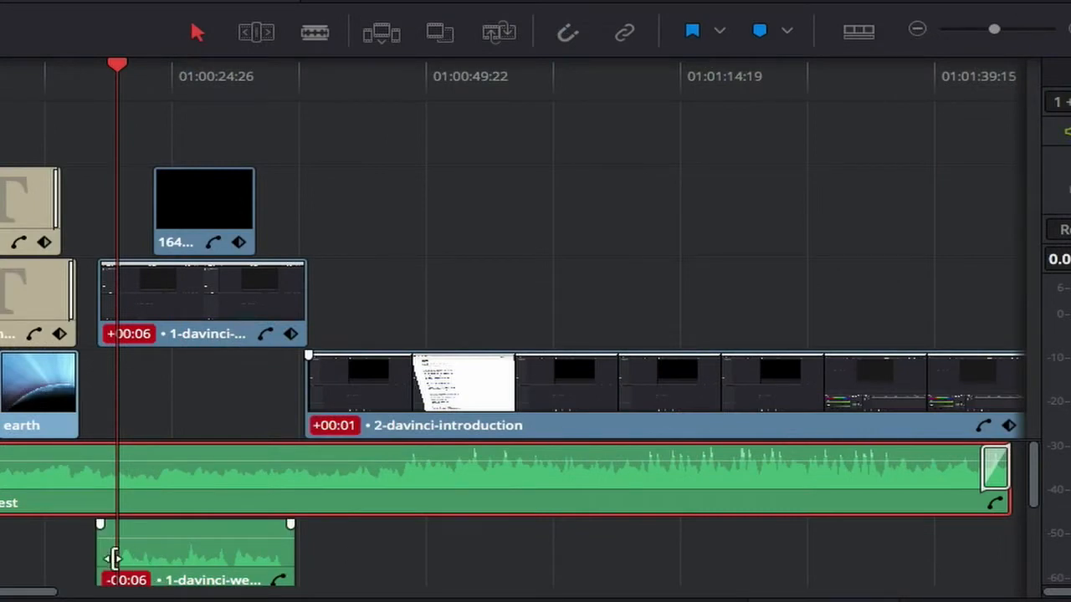
pyautogui.hotkey('ctrl', '[')
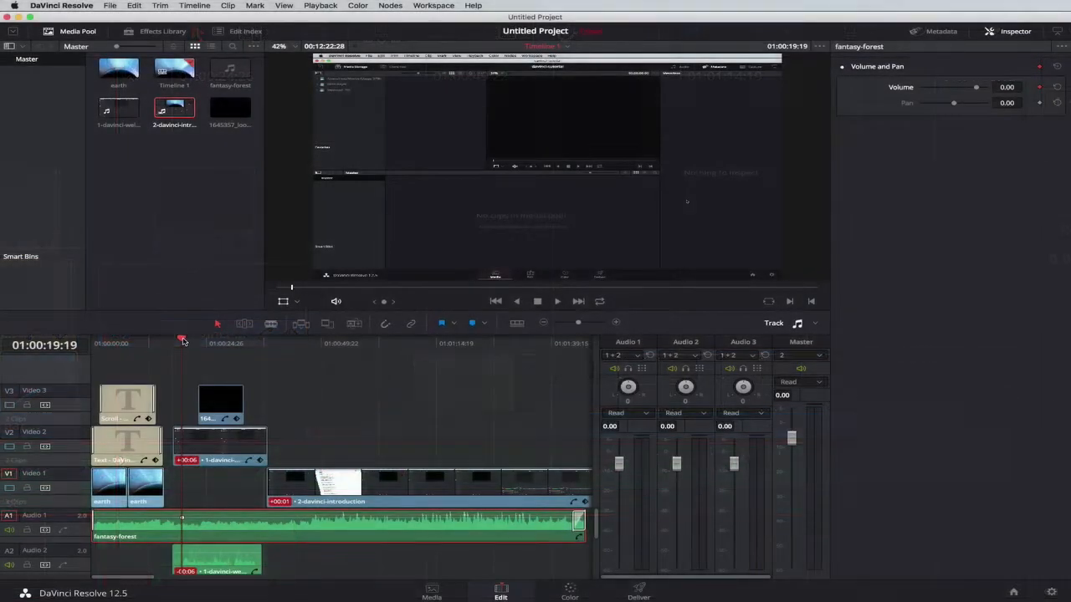
pyautogui.moveTo(183, 341); pyautogui.dragTo(169, 343)
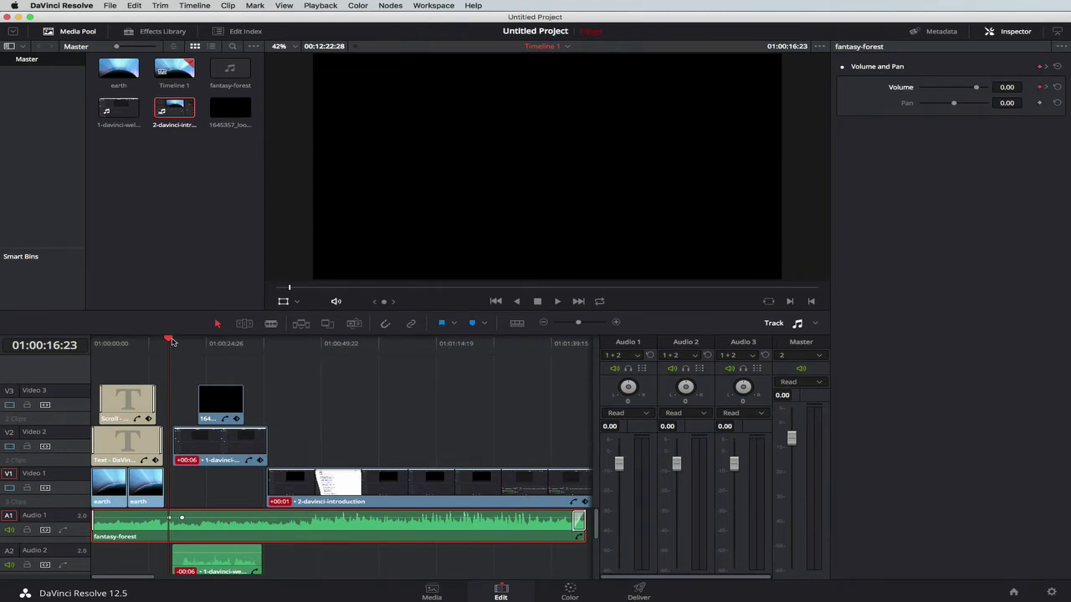
# Step: Extend the end of the fantasy-forest music on Audio 1 to just past 01:02:00:00
pyautogui.moveTo(171, 342); pyautogui.dragTo(416, 363)
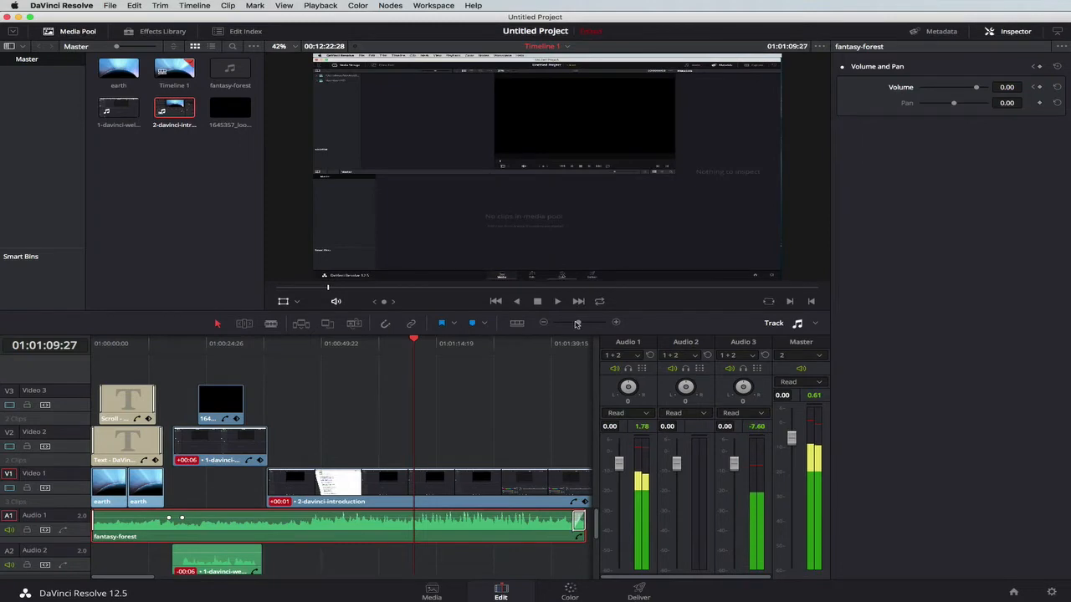
pyautogui.moveTo(579, 326); pyautogui.dragTo(545, 326)
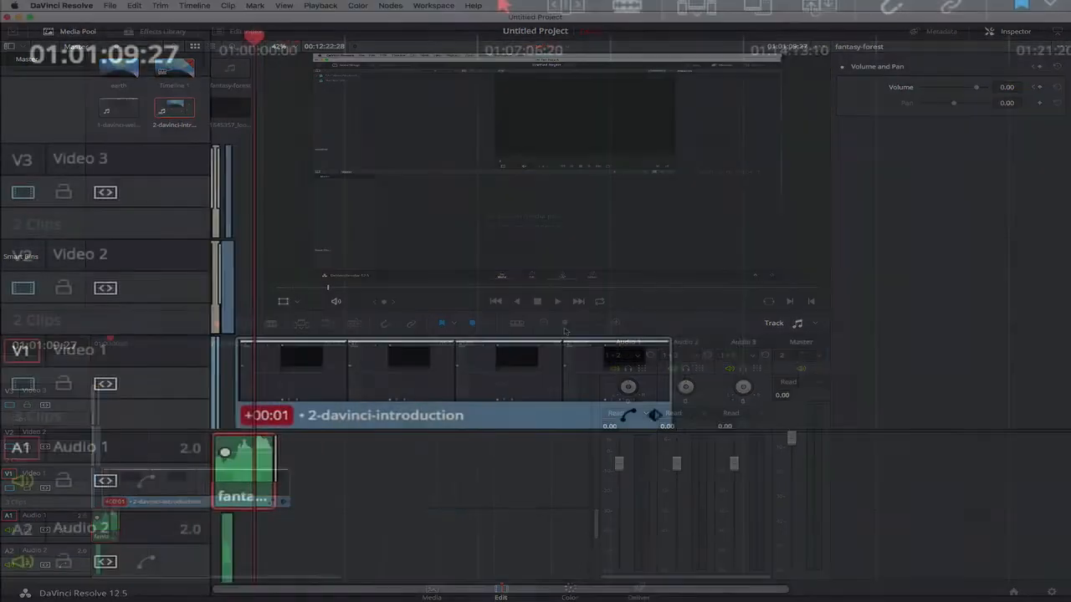
pyautogui.click(273, 461)
pyautogui.moveTo(276, 469)
pyautogui.mouseDown()
pyautogui.moveTo(261, 469)
pyautogui.moveTo(452, 468)
pyautogui.moveTo(452, 479)
pyautogui.mouseUp()
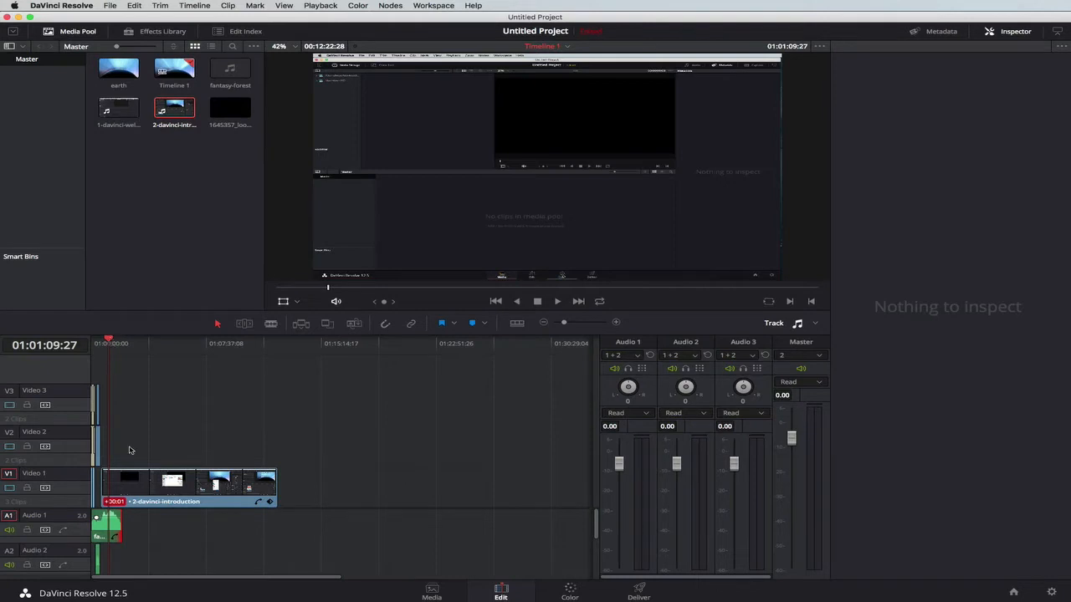
# Step: Add a volume keyframe to the fantasy-forest music at 01:01:47:13, shortly before its end
pyautogui.moveTo(109, 340); pyautogui.dragTo(118, 340)
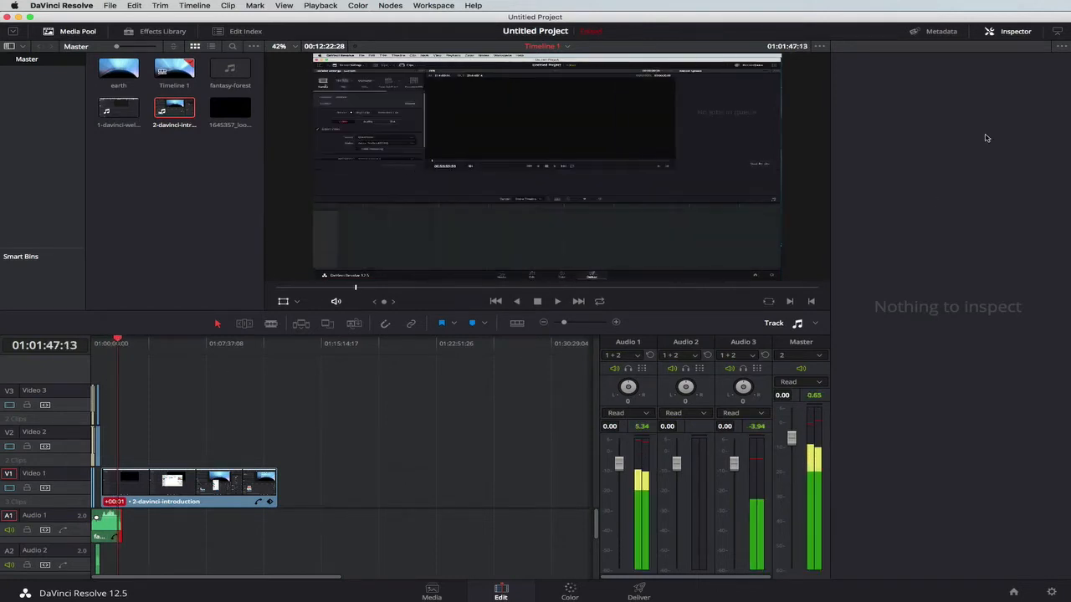
pyautogui.click(107, 523)
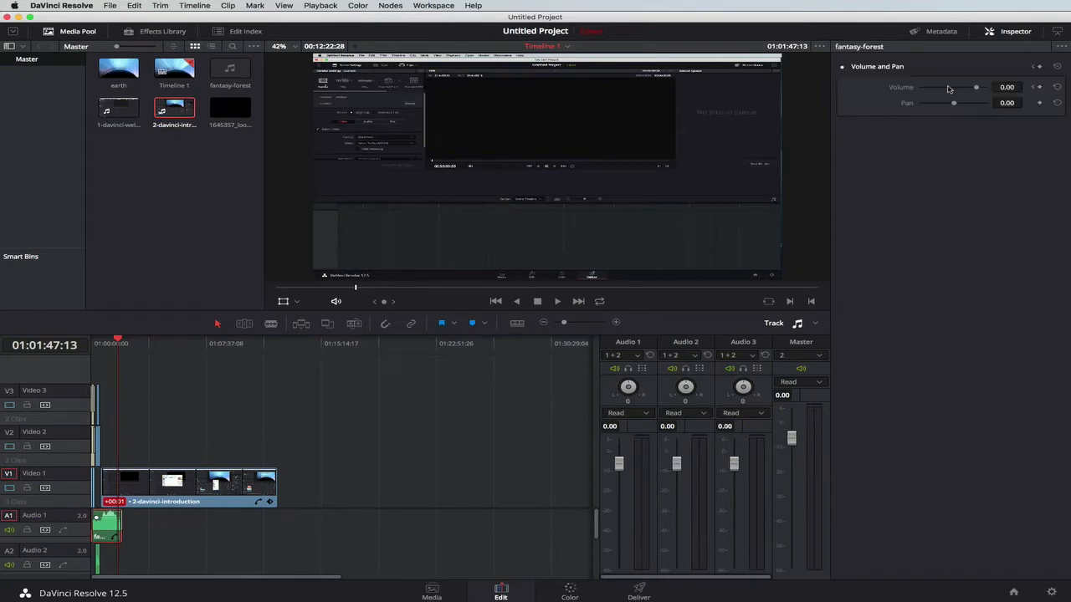
pyautogui.click(1040, 87)
# Step: Lower the second and third volume keyframes of fantasy-forest to about -13.95 dB so the music stays quiet under the narration
pyautogui.moveTo(117, 338); pyautogui.dragTo(121, 338)
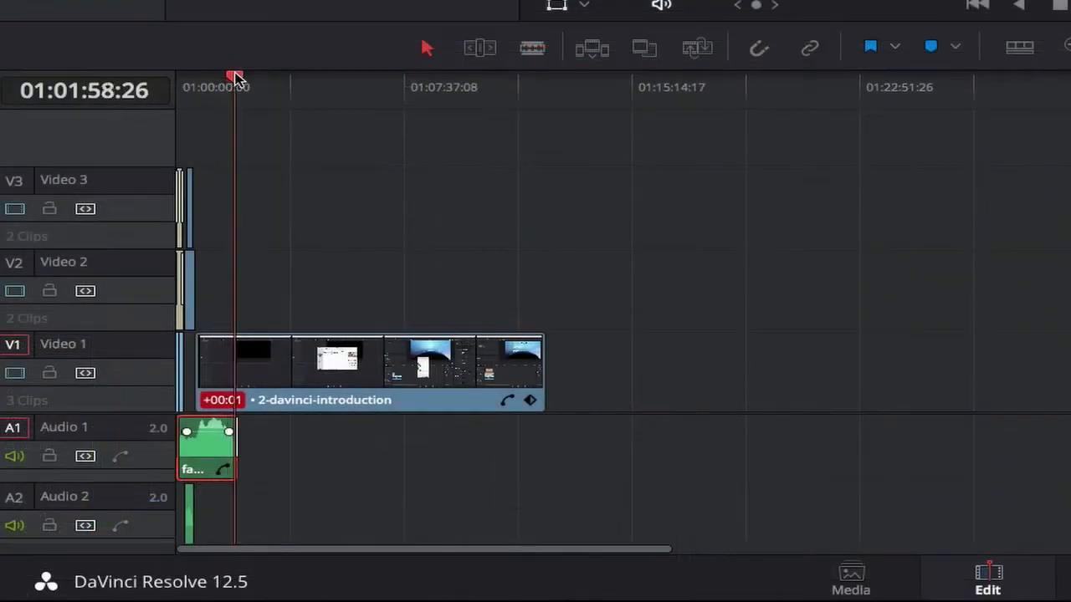
pyautogui.moveTo(236, 78); pyautogui.dragTo(236, 77)
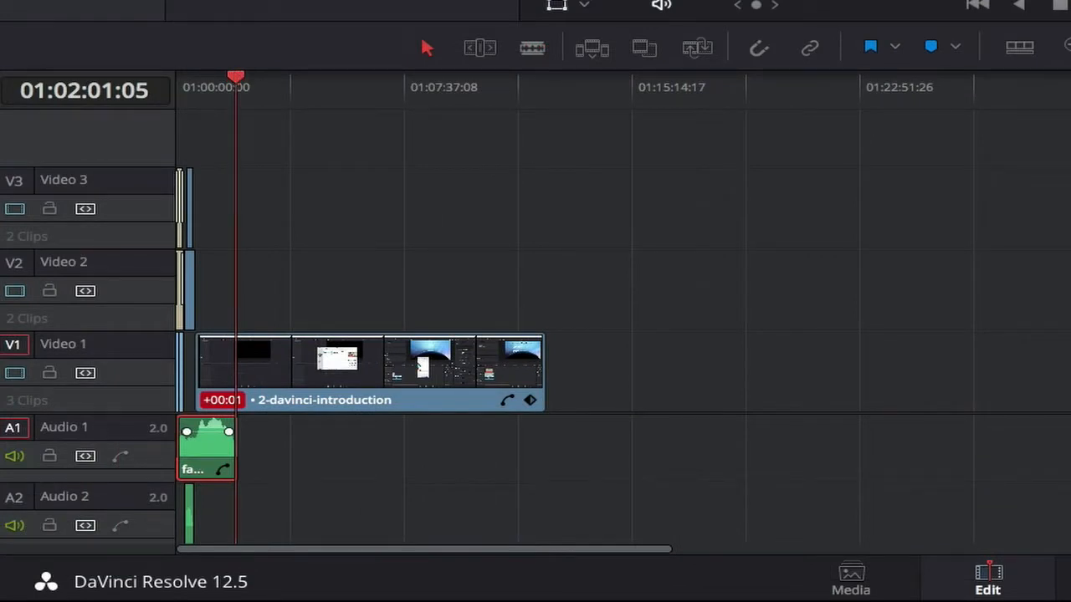
pyautogui.hotkey('ctrl', '=')
pyautogui.hotkey('ctrl', '=')
pyautogui.hotkey('ctrl', '=')
pyautogui.hotkey('ctrl', '=')
pyautogui.hotkey('ctrl', '=')
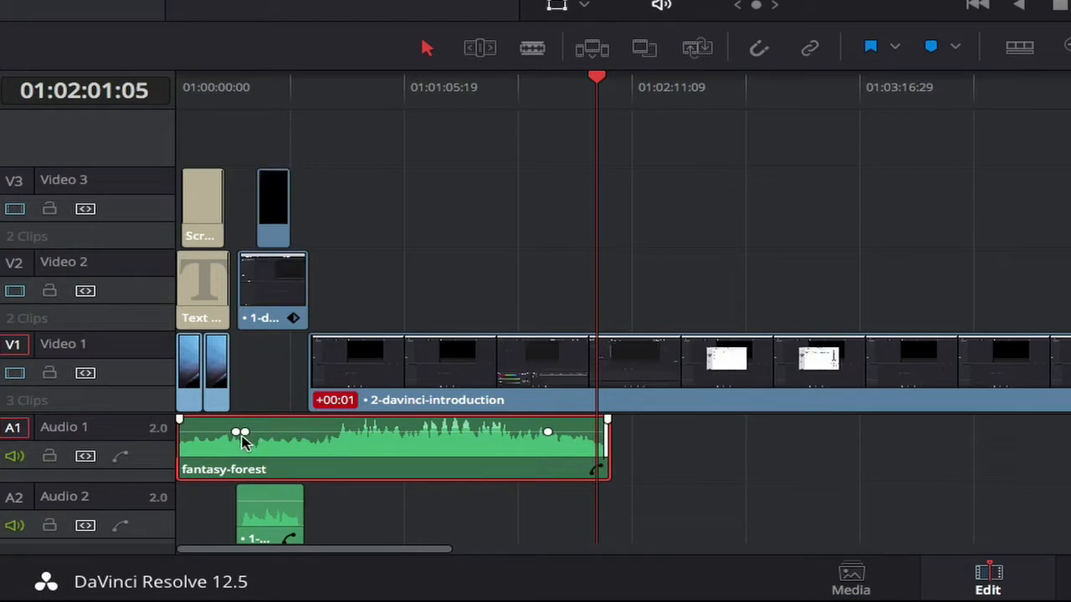
pyautogui.moveTo(244, 433); pyautogui.dragTo(244, 433)
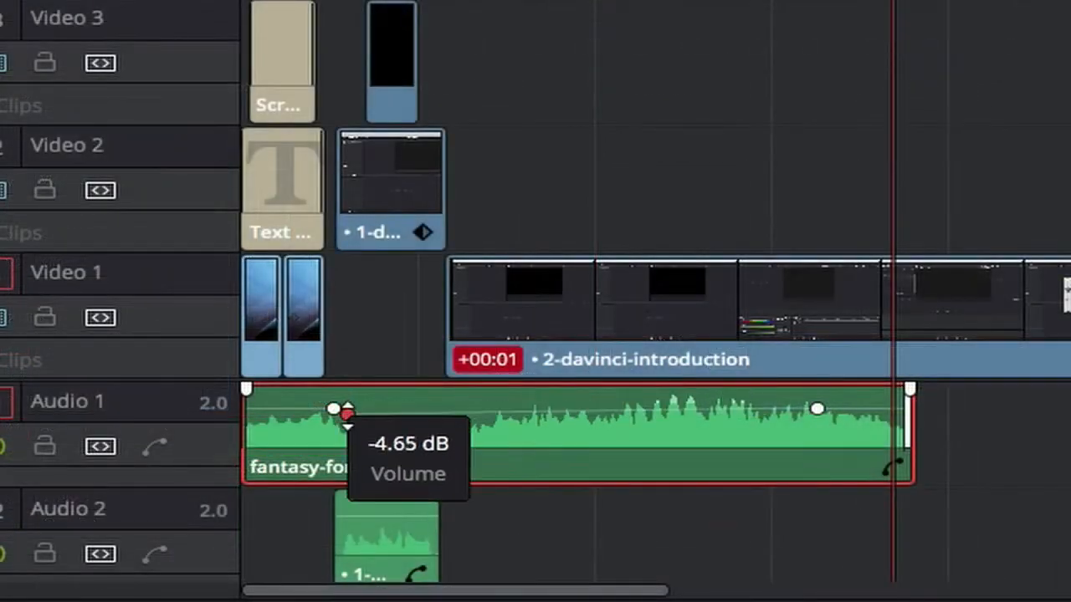
pyautogui.moveTo(348, 415); pyautogui.dragTo(350, 428)
pyautogui.moveTo(818, 410); pyautogui.dragTo(820, 428)
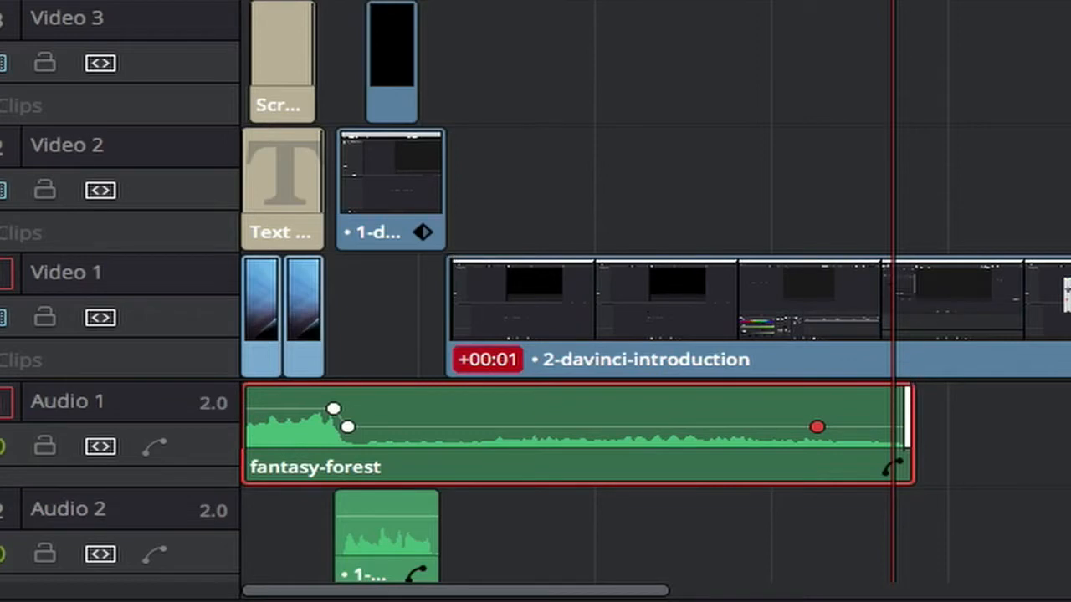
# Step: Add a volume keyframe to fantasy-forest at 01:02:00:04 and raise it back to the music's opening level
pyautogui.moveTo(894, 2); pyautogui.dragTo(882, 2)
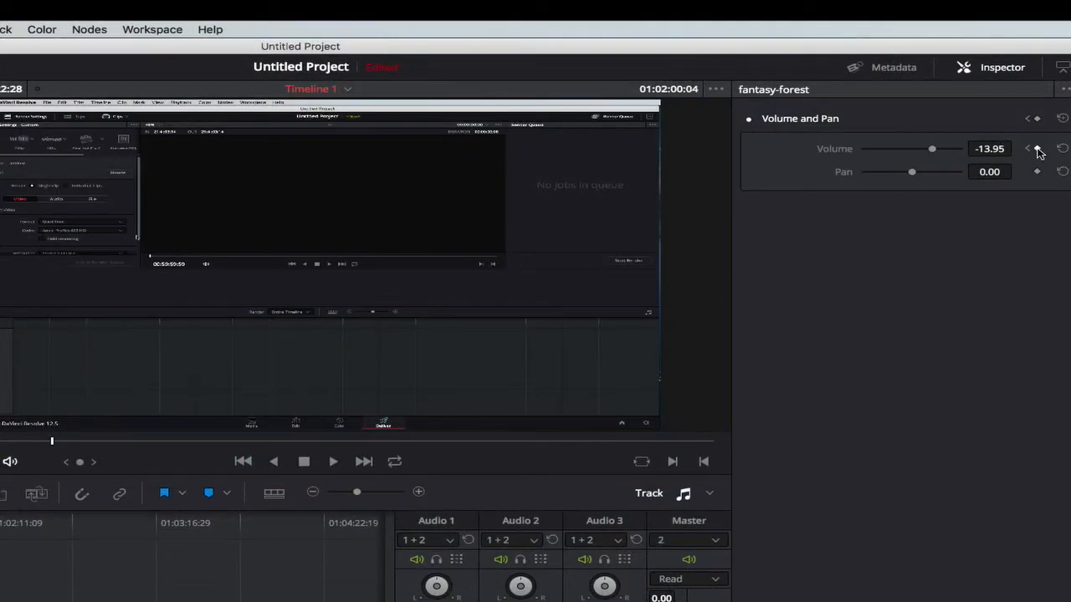
pyautogui.click(1038, 150)
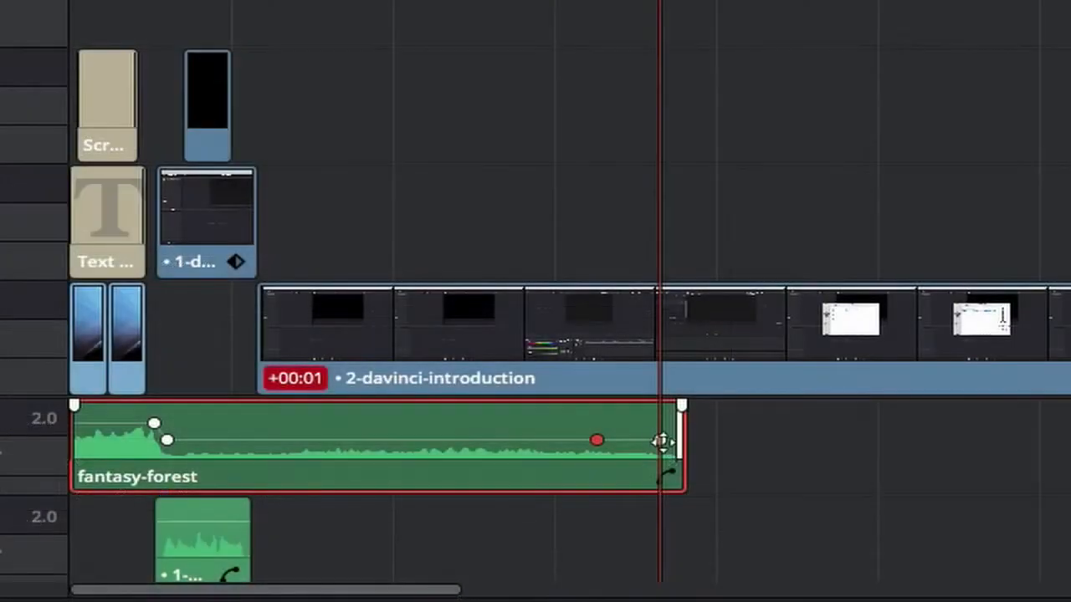
pyautogui.keyDown('alt'); pyautogui.click(661, 441); pyautogui.keyUp('alt')
pyautogui.moveTo(662, 441); pyautogui.dragTo(660, 425)
# Step: Play from about 01:00:12:04 into the welcome narration and raise the 1-davinci-welcome audio on Audio 2 to 4.65 dB
pyautogui.moveTo(661, 2); pyautogui.dragTo(151, 2)
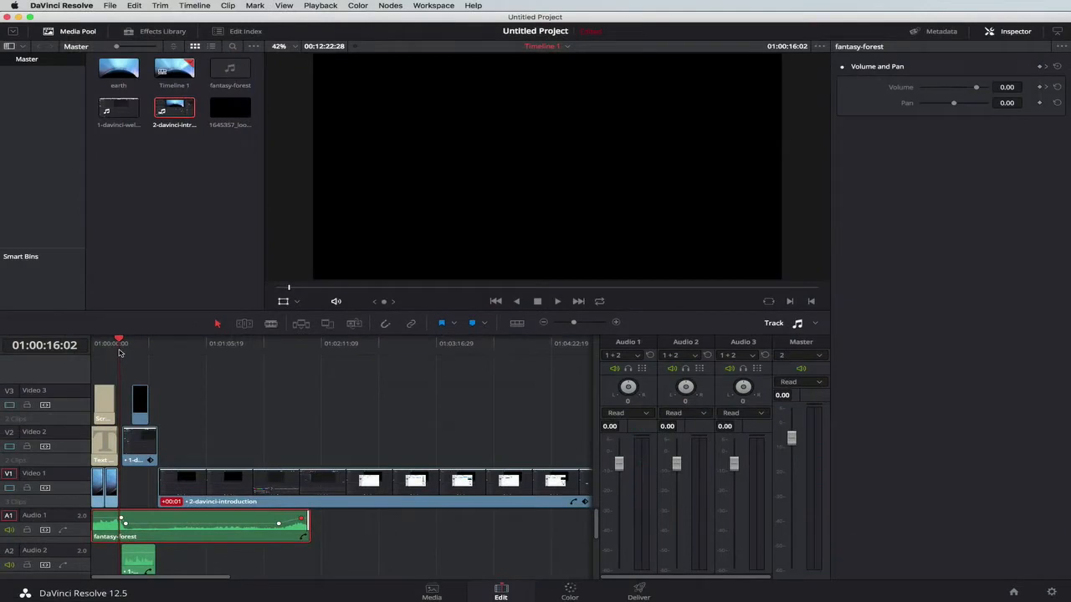
pyautogui.moveTo(121, 342); pyautogui.dragTo(114, 344)
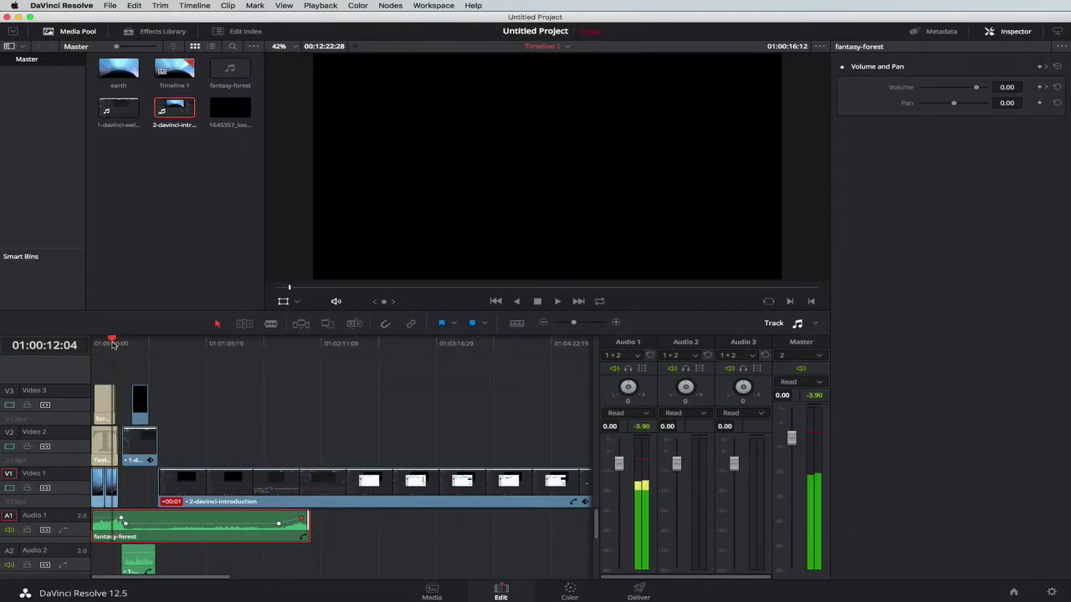
pyautogui.click(556, 303)
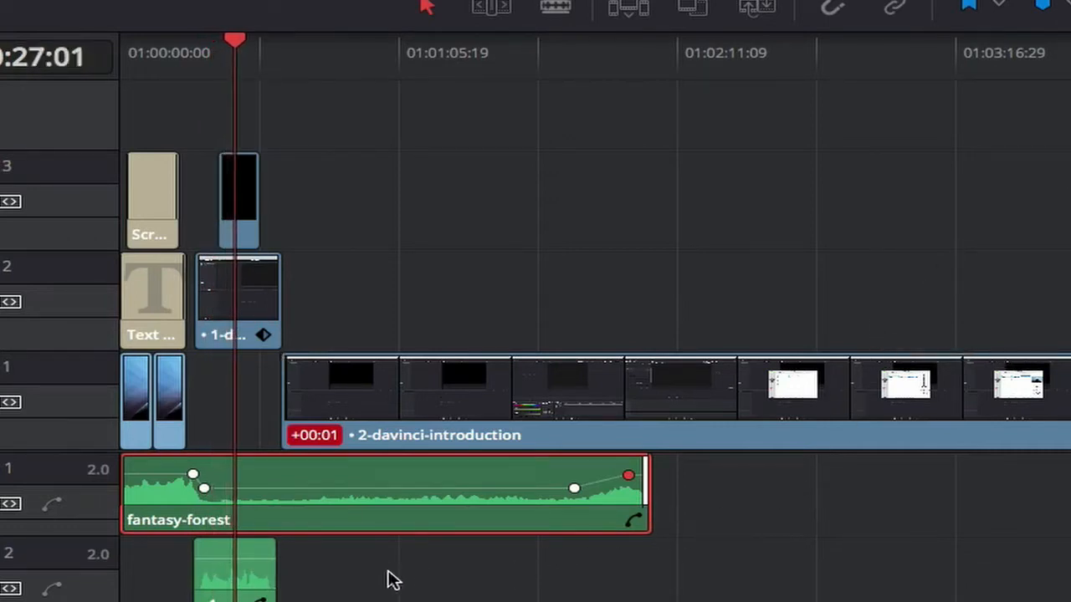
pyautogui.press('space')
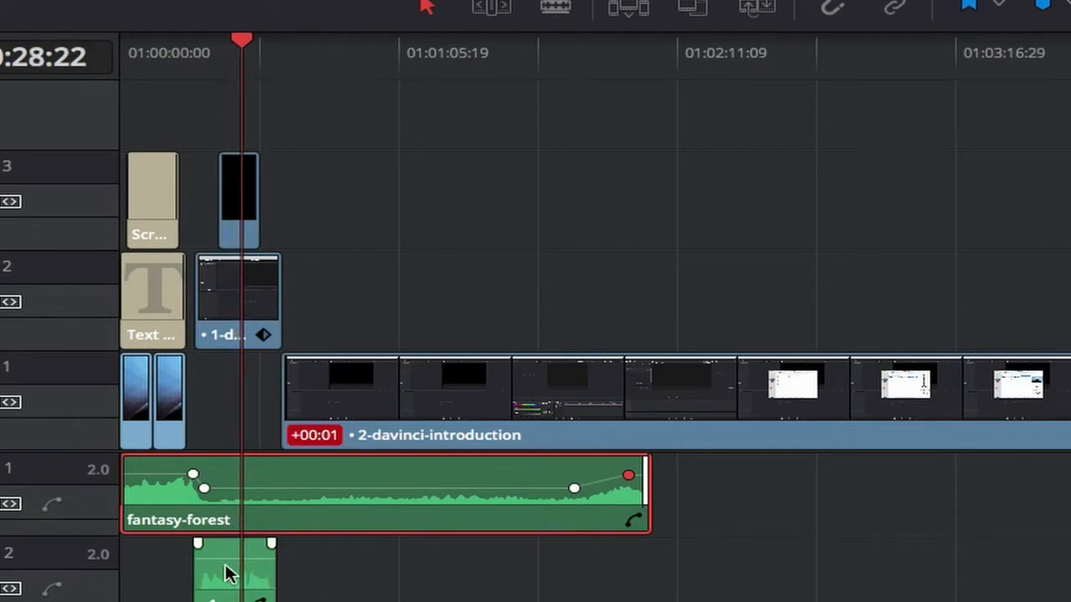
pyautogui.click(228, 573)
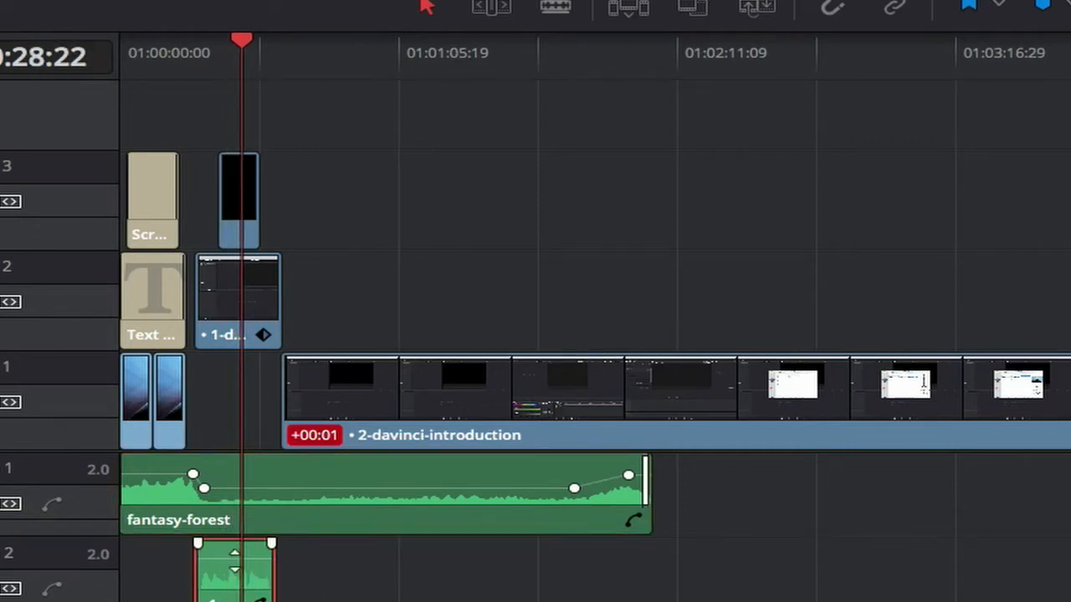
pyautogui.moveTo(234, 559); pyautogui.dragTo(241, 563)
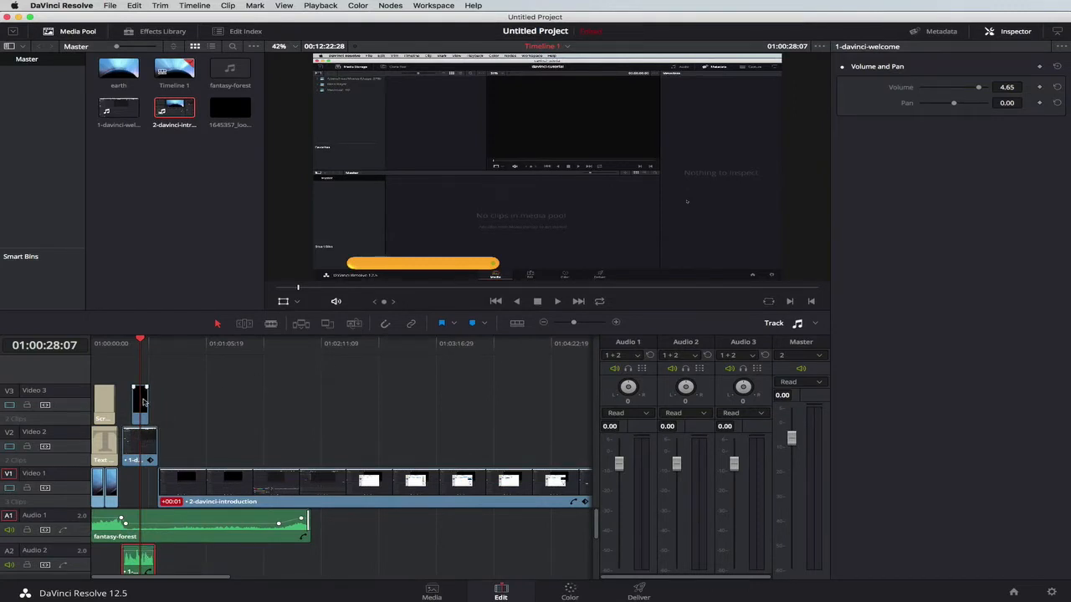
# Step: Add a Text title on a new Video 4 track above the lower-third clip, around 01:00:27:17
pyautogui.moveTo(143, 339); pyautogui.dragTo(139, 339)
pyautogui.click(159, 32)
pyautogui.scroll(-5, 106, 247)
pyautogui.scroll(-10, 106, 247)
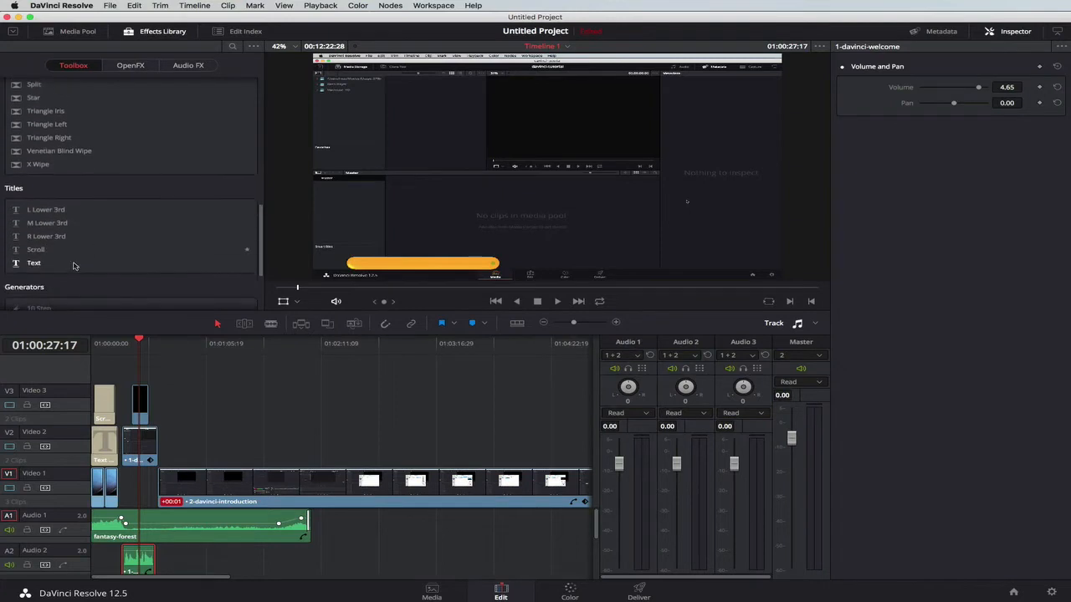
pyautogui.moveTo(33, 265); pyautogui.dragTo(141, 339)
pyautogui.press('Down')
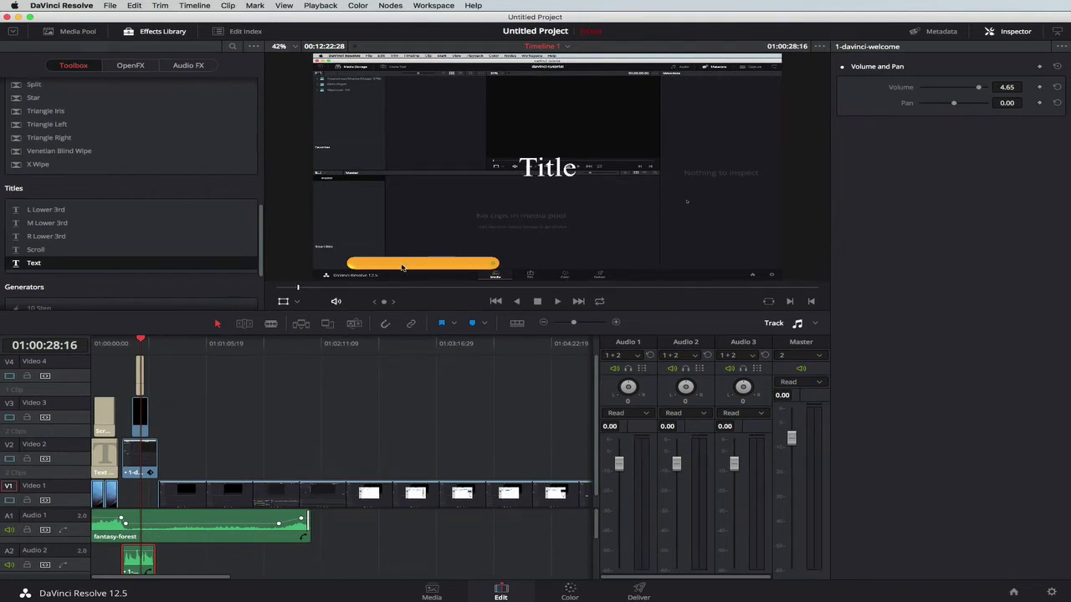
# Step: Move the new title onto the orange lower-third bar in the viewer and scale it down
pyautogui.click(139, 377)
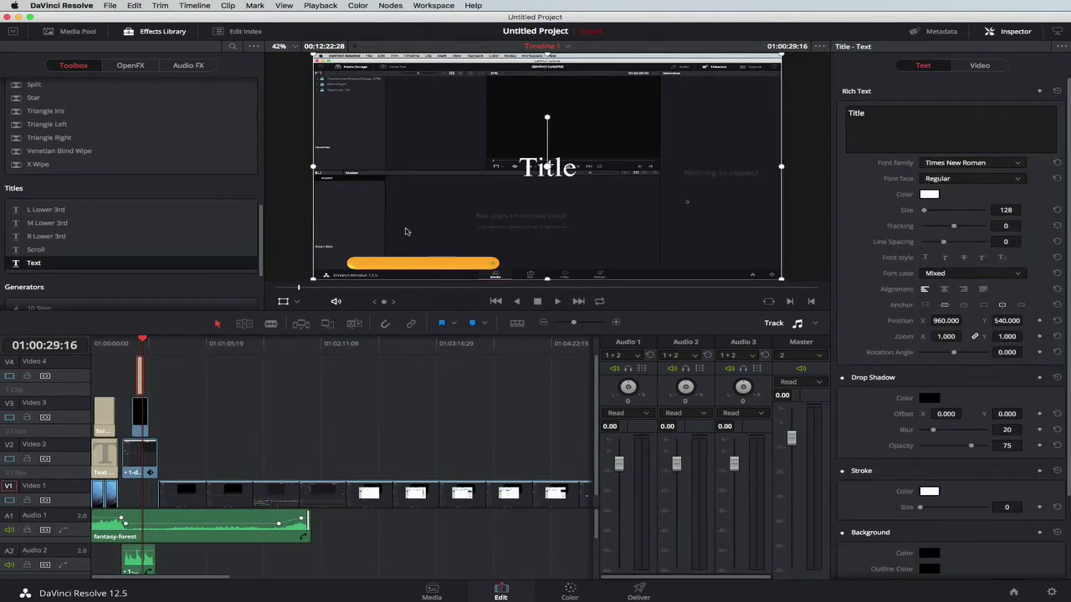
pyautogui.moveTo(570, 170); pyautogui.dragTo(434, 256)
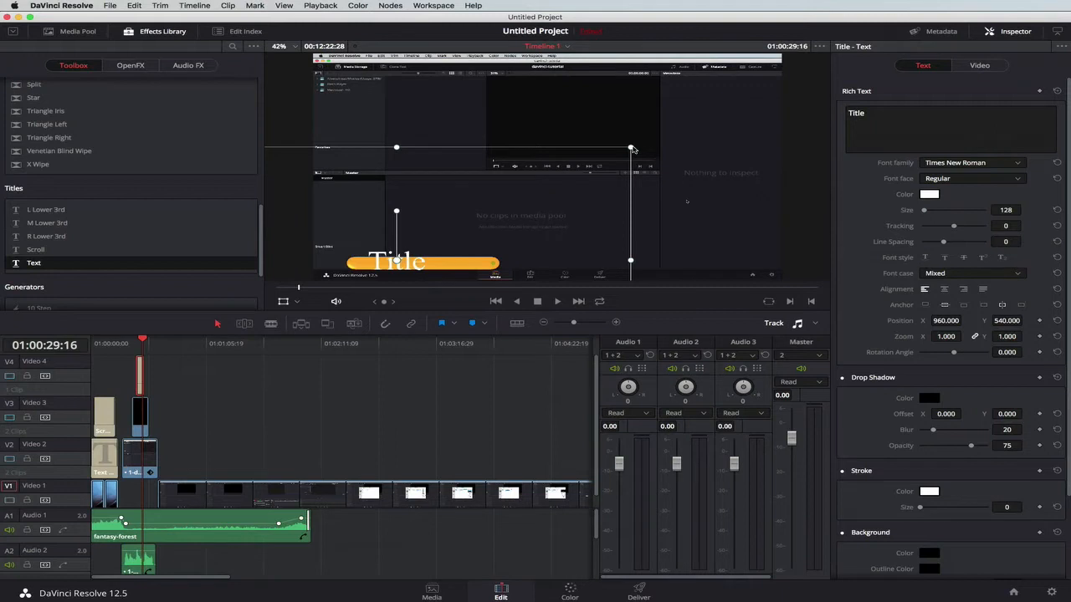
pyautogui.moveTo(633, 149); pyautogui.dragTo(546, 203)
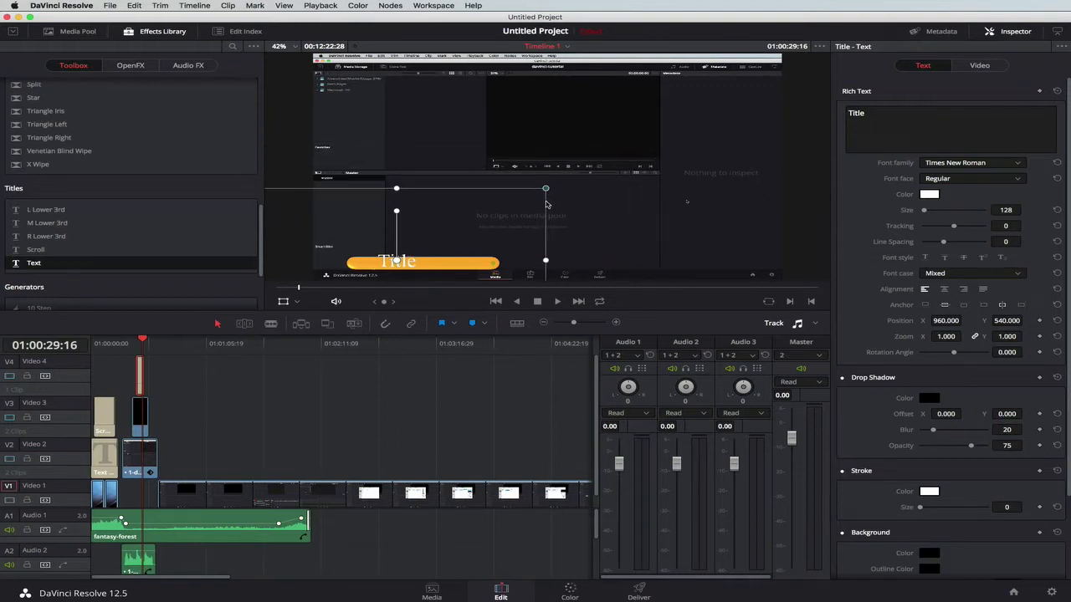
pyautogui.click(299, 303)
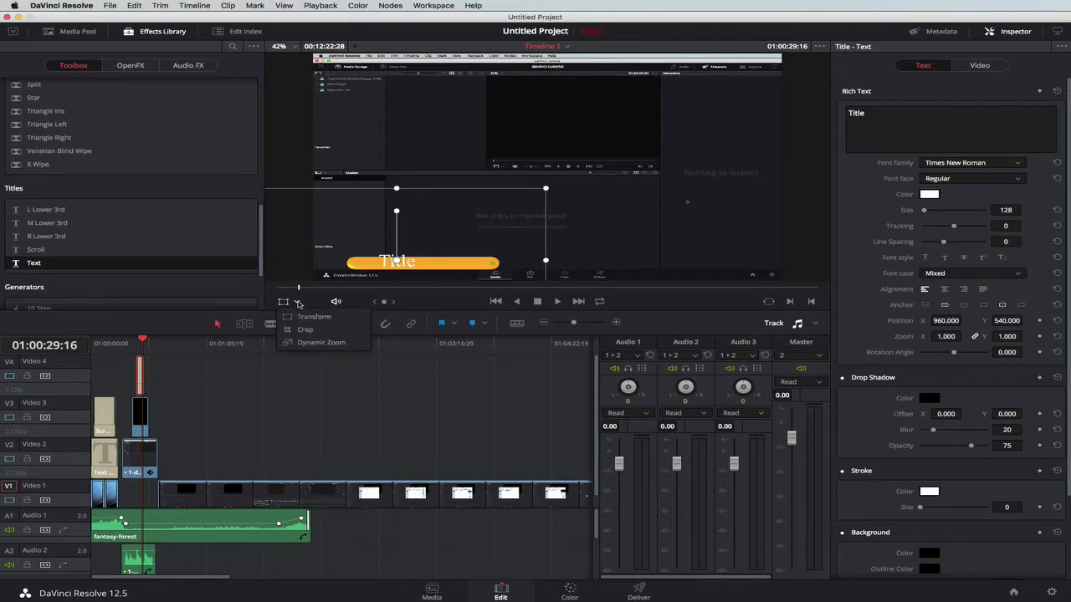
pyautogui.click(298, 304)
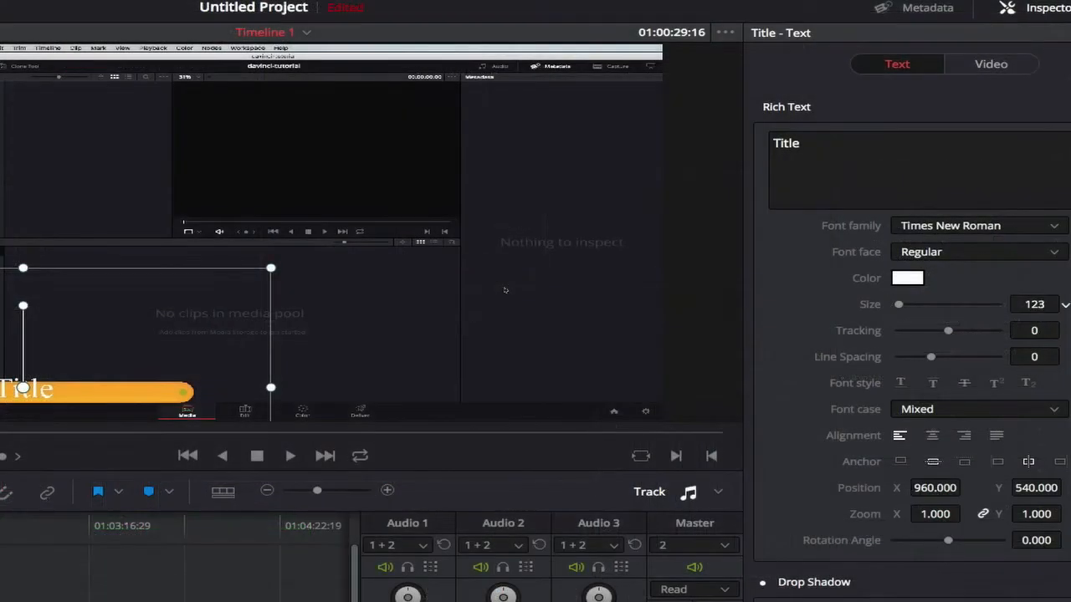
# Step: Set the title's font size to 78 and shift it toward the left end of the orange bar
pyautogui.click(774, 143)
pyautogui.moveTo(1035, 305); pyautogui.dragTo(1015, 304)
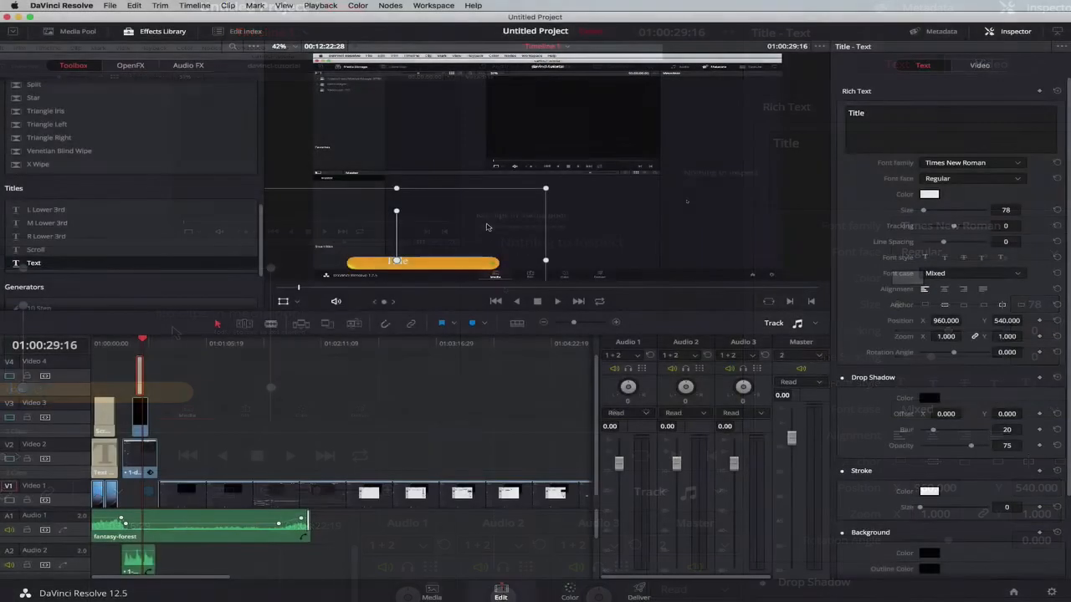
pyautogui.moveTo(485, 231); pyautogui.dragTo(461, 230)
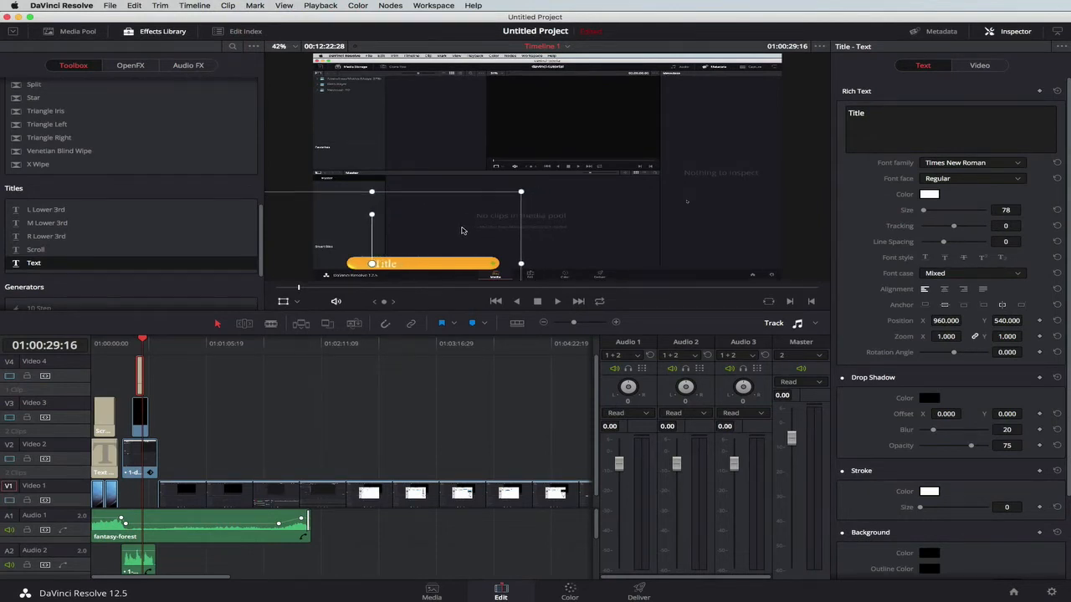
# Step: Change the title text to "DaVinci Introduction" and set its position to X 1224 and Y 558 over the orange bar
pyautogui.doubleClick(856, 113)
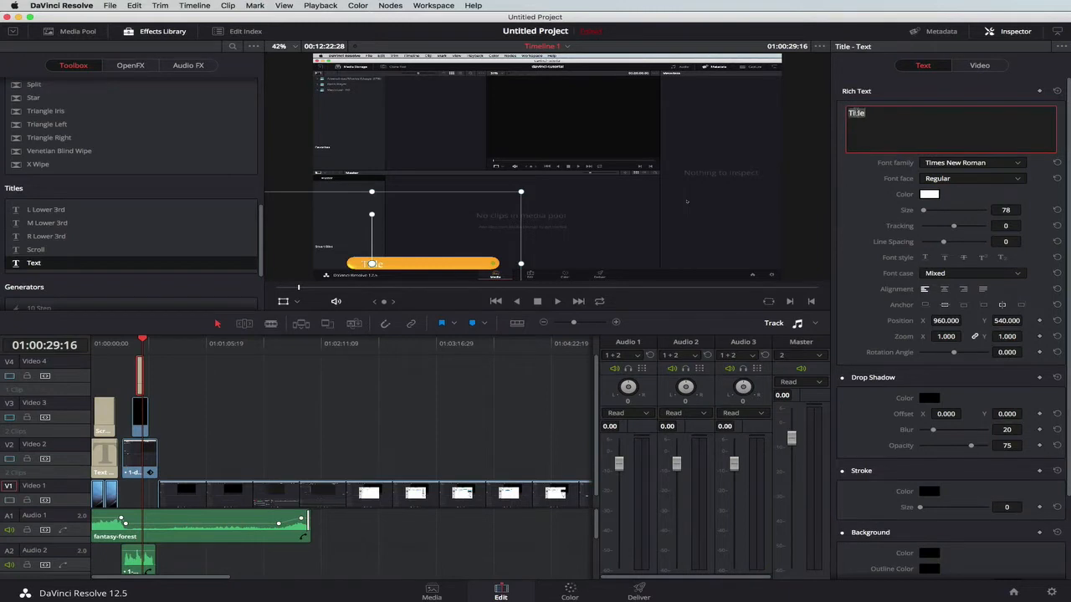
pyautogui.write('DaVinci Introductionm')
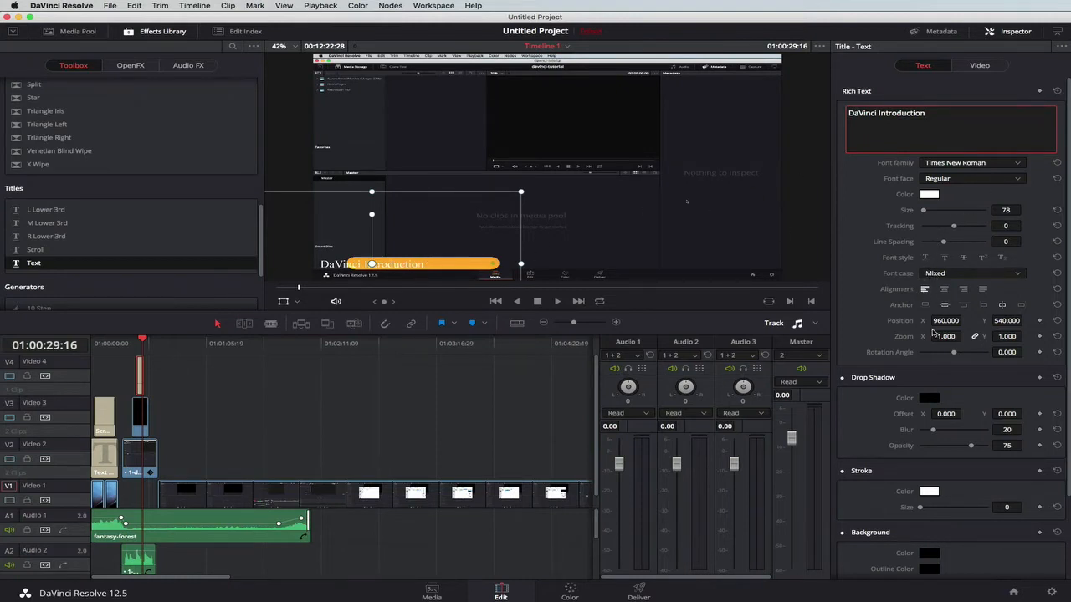
pyautogui.moveTo(941, 321)
pyautogui.mouseDown()
pyautogui.moveTo(974, 332)
pyautogui.moveTo(924, 331)
pyautogui.mouseUp()
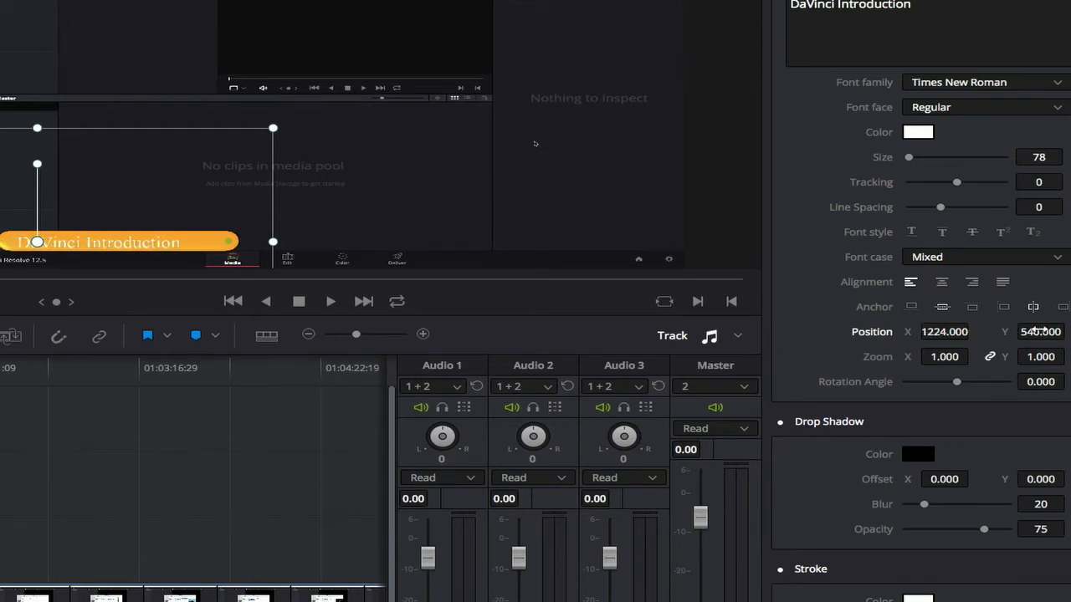
pyautogui.moveTo(1040, 332); pyautogui.dragTo(1068, 331)
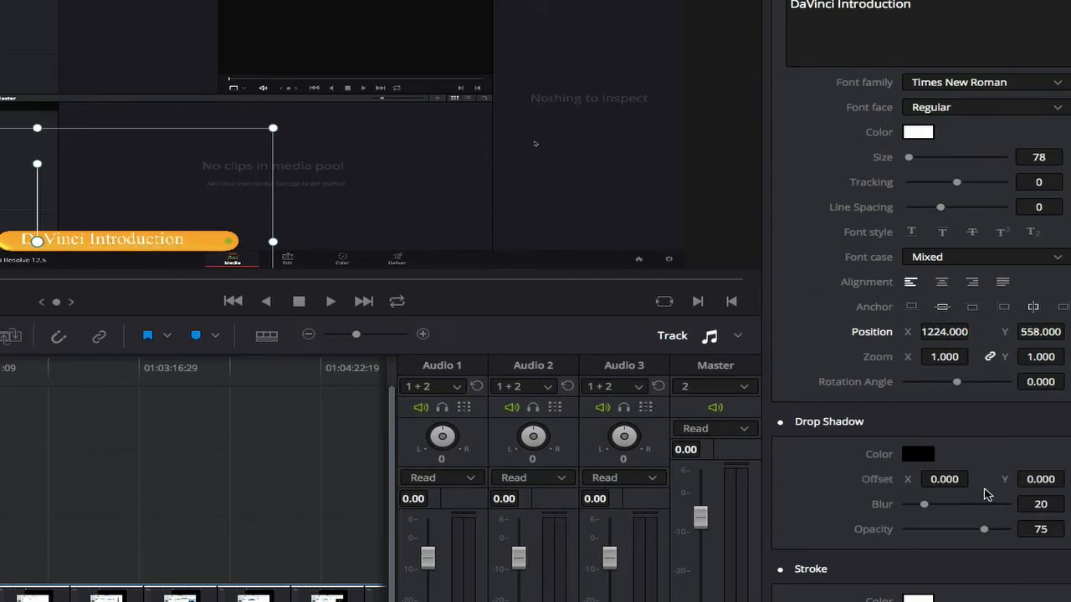
# Step: Set the title's drop shadow offset X to 7
pyautogui.scroll(-5, 908, 569)
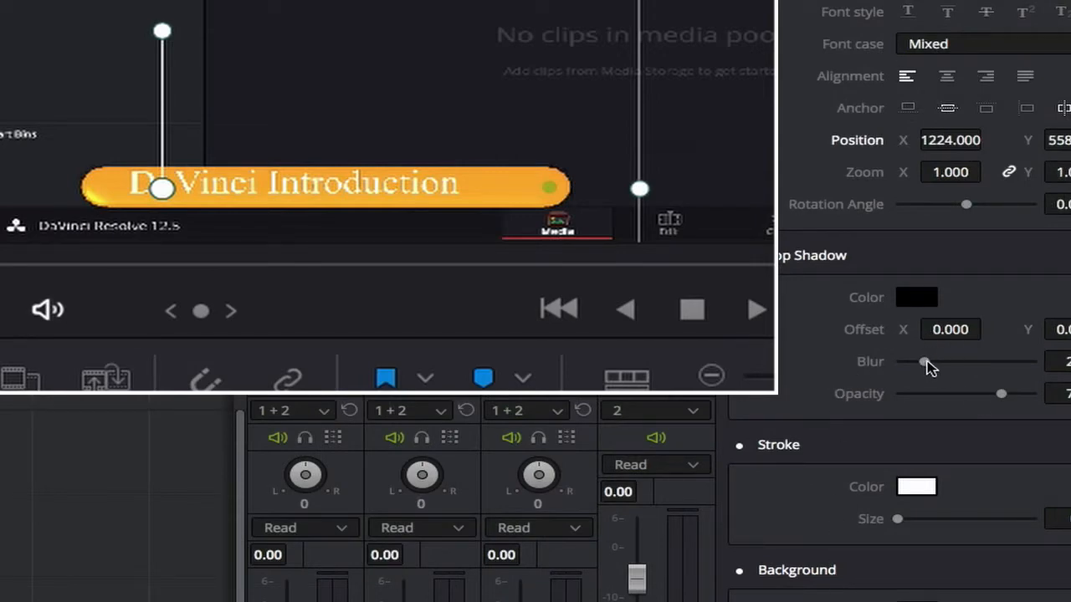
pyautogui.moveTo(945, 330); pyautogui.dragTo(988, 328)
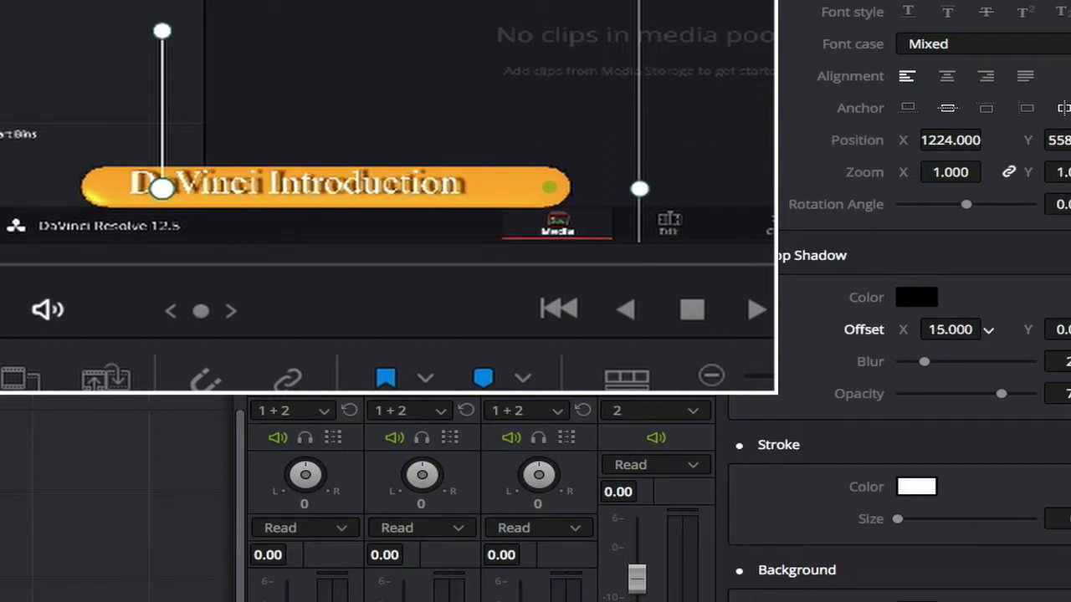
pyautogui.moveTo(950, 330); pyautogui.dragTo(930, 330)
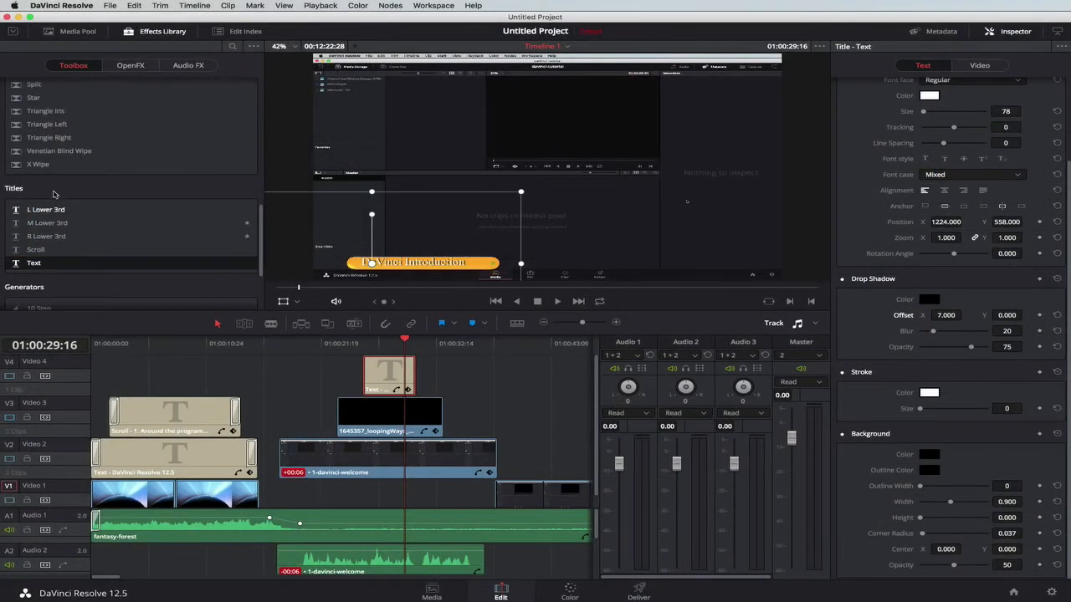
# Step: Add a Cross Dissolve to the start and end of the title above the lower third, and play that section back
pyautogui.scroll(5, 54, 197)
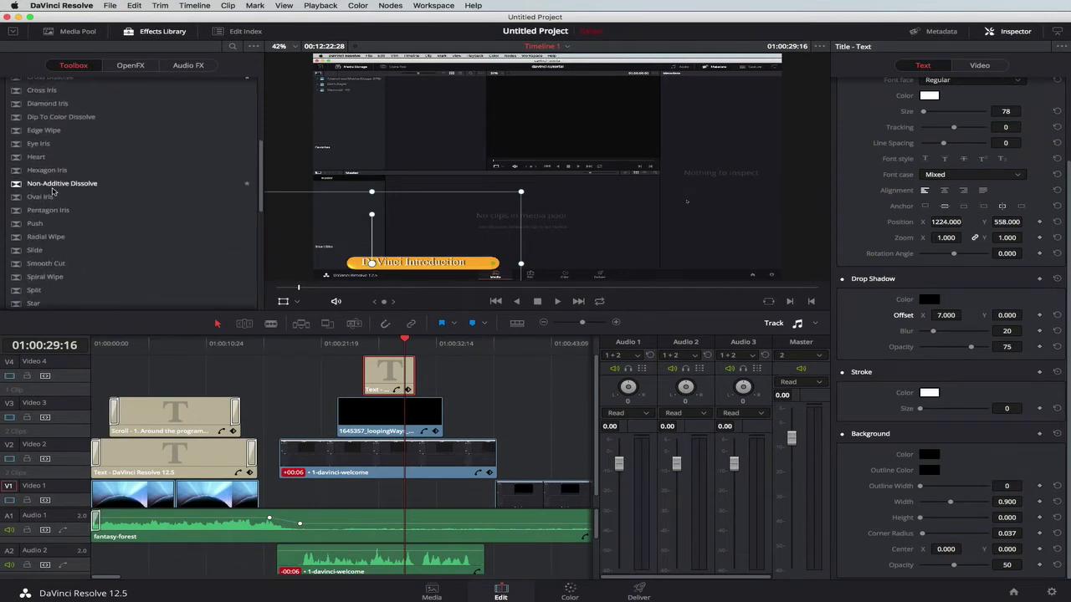
pyautogui.scroll(5, 53, 191)
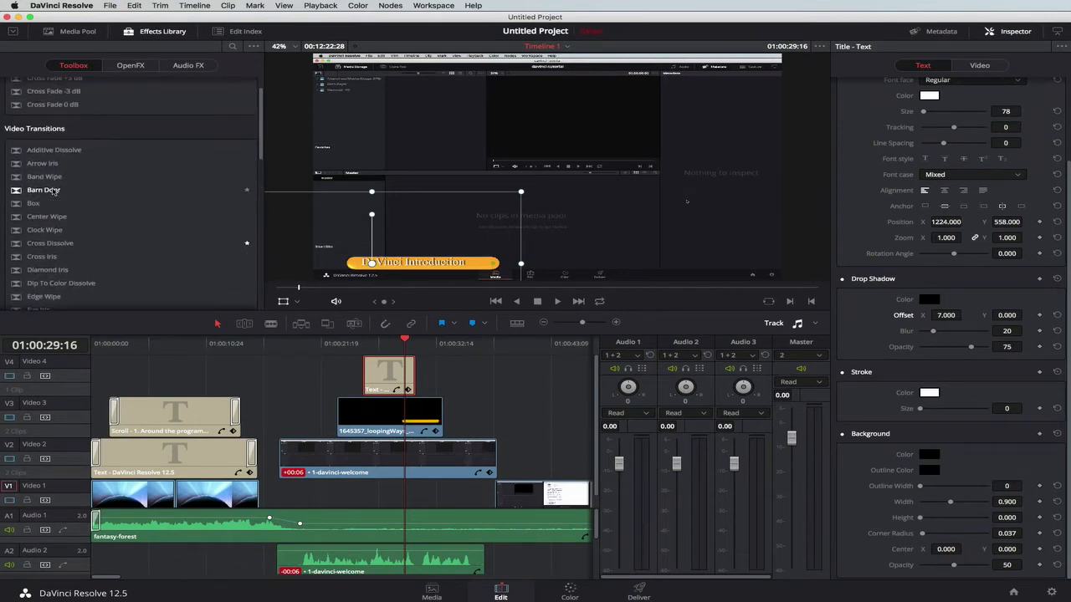
pyautogui.scroll(-4, 53, 192)
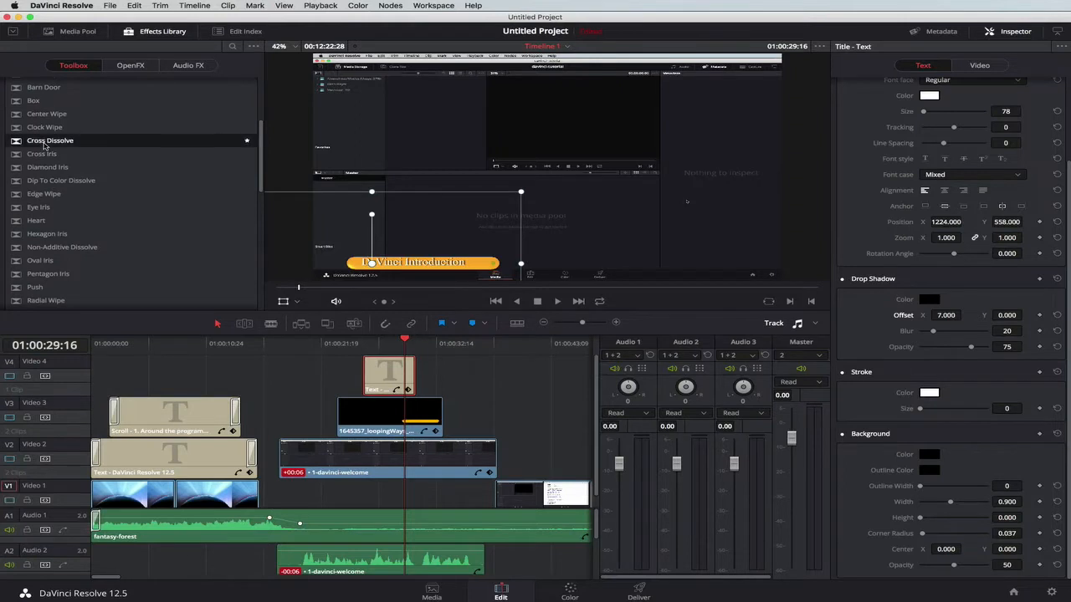
pyautogui.moveTo(33, 146); pyautogui.dragTo(368, 371)
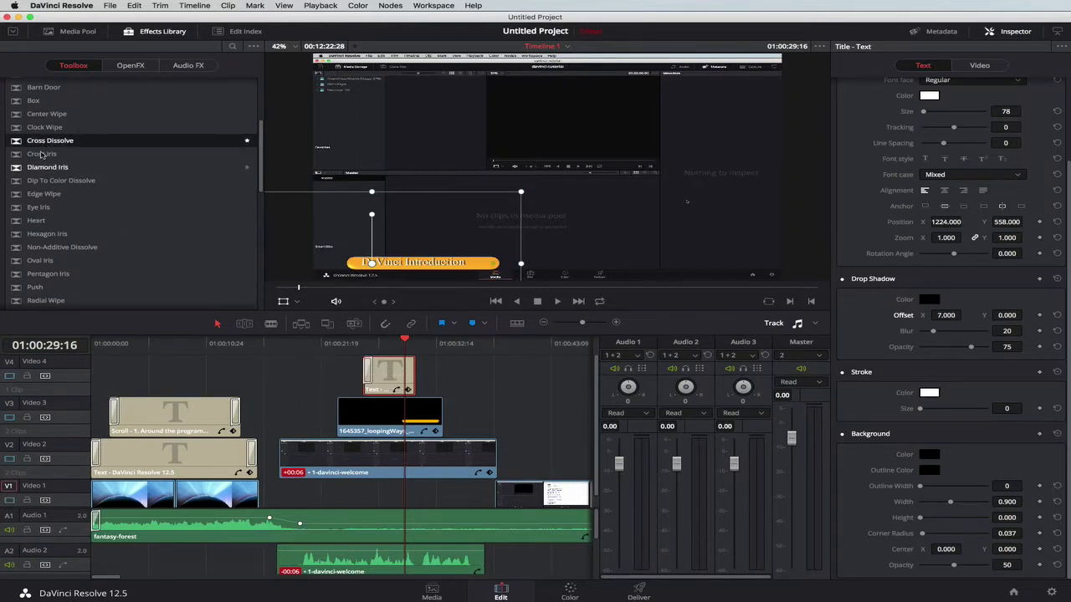
pyautogui.scroll(-1, 45, 149)
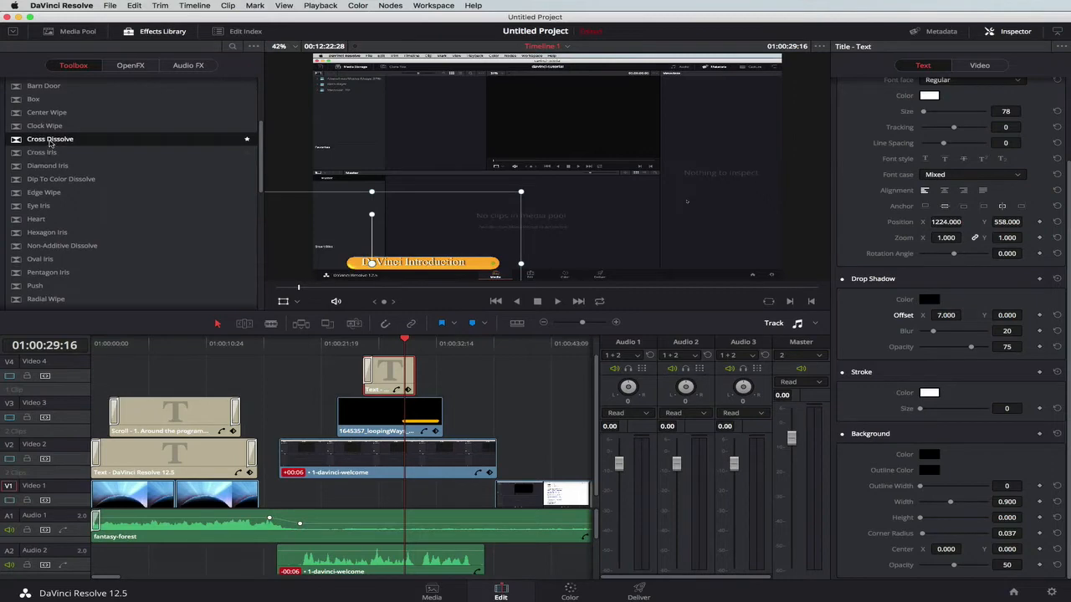
pyautogui.moveTo(49, 144); pyautogui.dragTo(410, 376)
pyautogui.click(319, 344)
pyautogui.press('space')
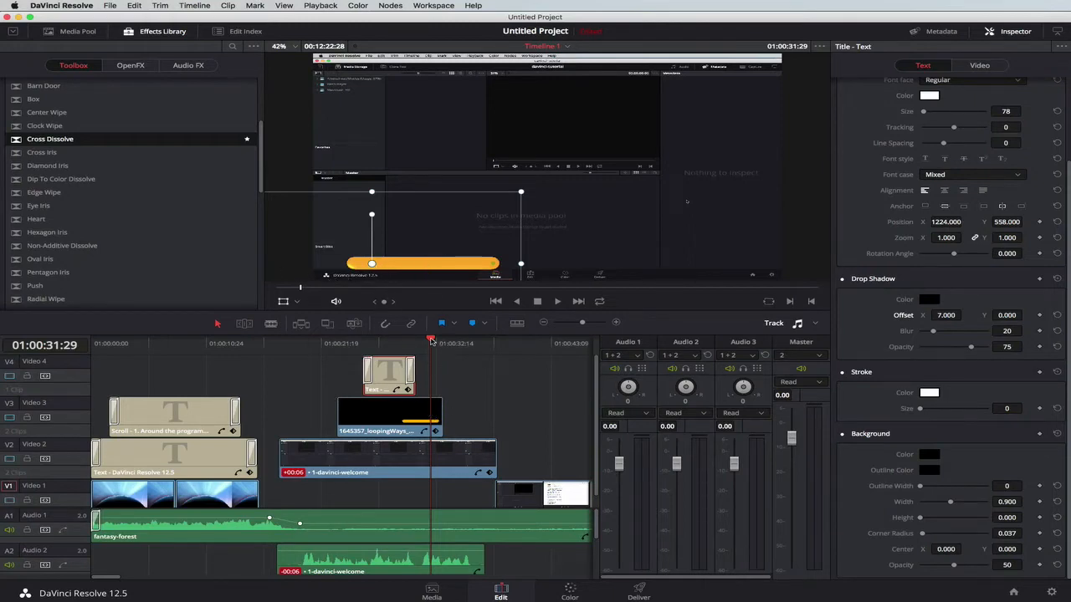
pyautogui.moveTo(430, 341)
pyautogui.mouseDown()
pyautogui.moveTo(447, 341)
pyautogui.moveTo(420, 342)
pyautogui.mouseUp()
# Step: Copy the looping lower-third clip and paste the copy just after the original on Video 3, at about 01:00:33:13
pyautogui.click(374, 416)
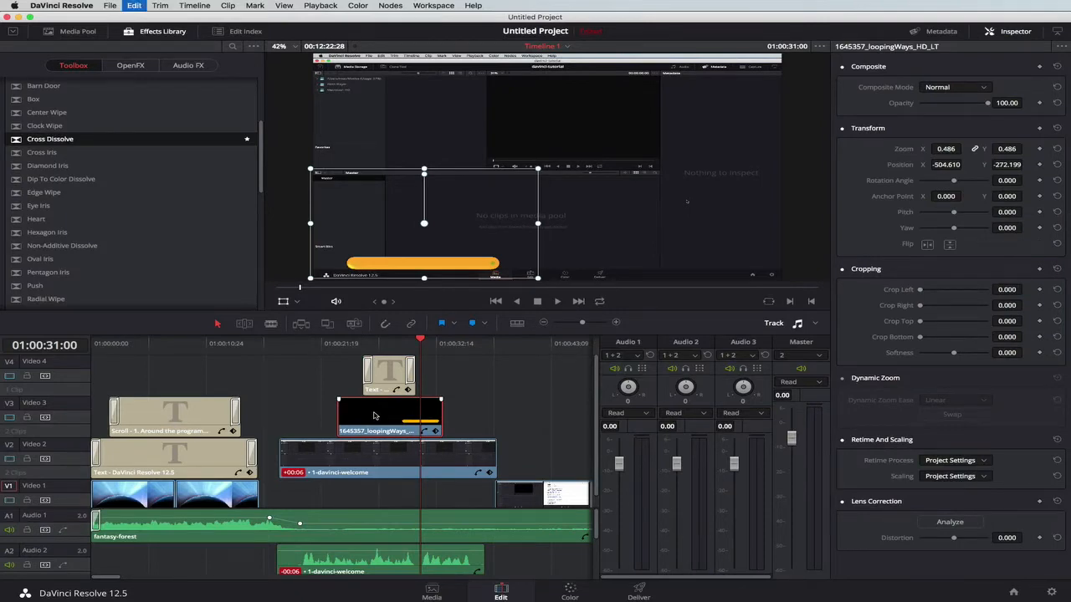
pyautogui.hscroll(5, 459, 349)
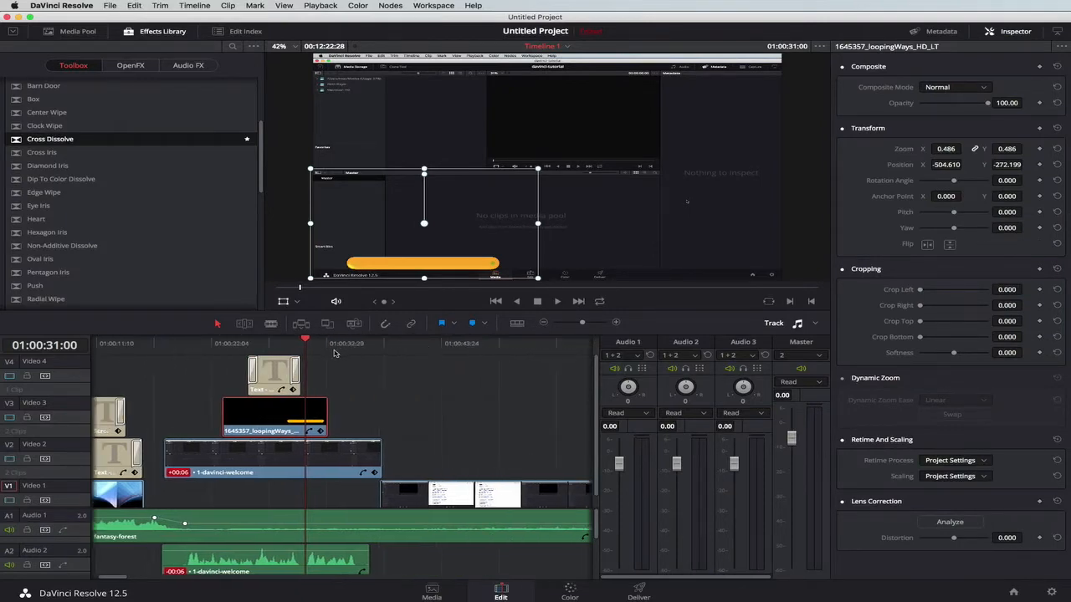
pyautogui.click(332, 349)
pyautogui.hscroll(-3, 333, 351)
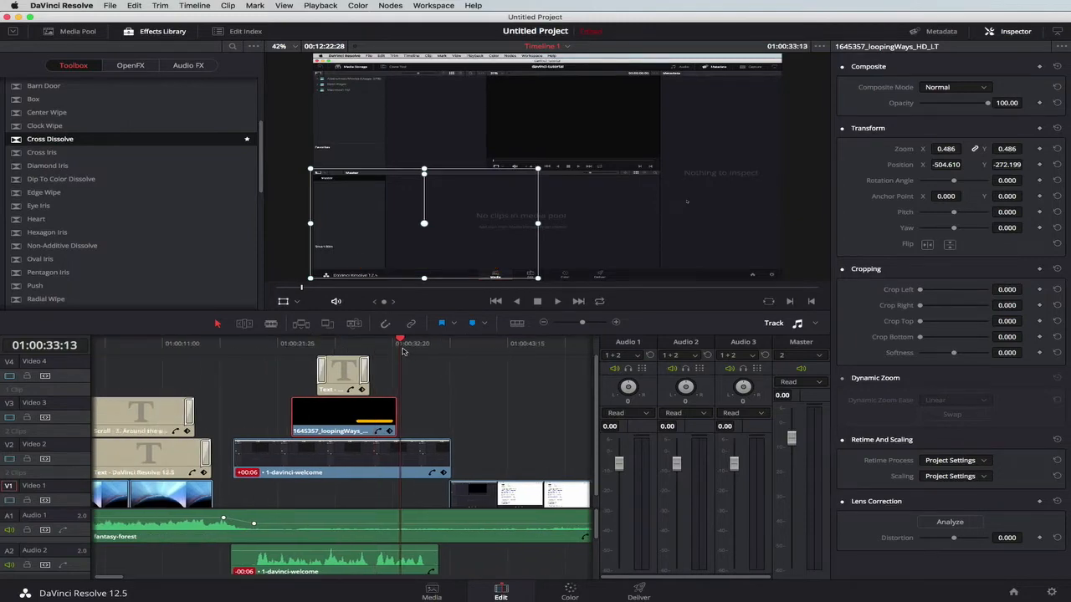
pyautogui.press('super+v')
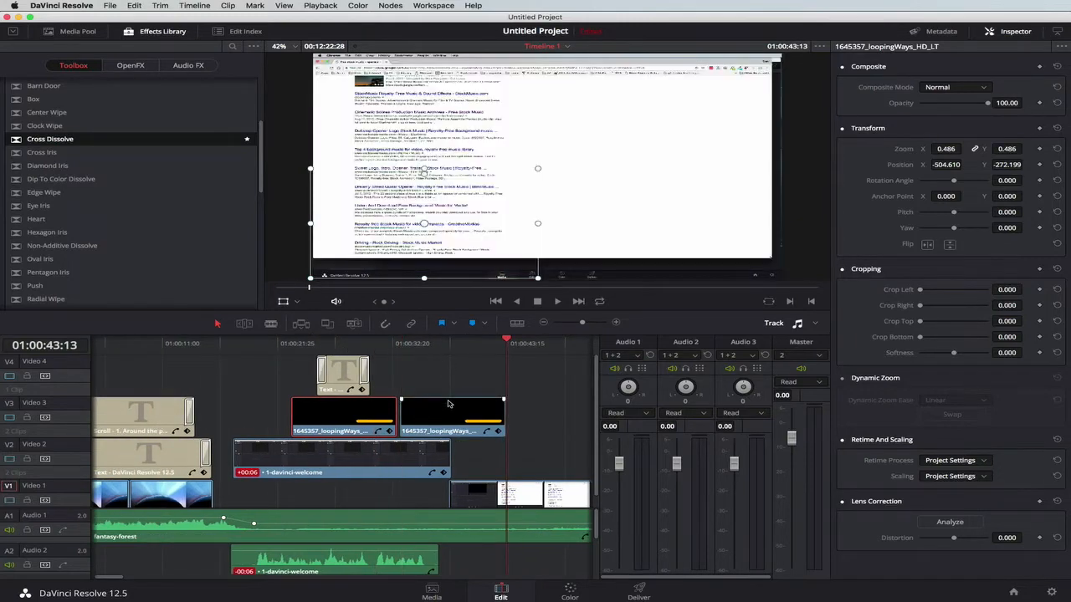
# Step: Reverse the speed of the copied lower-third clip and scrub through it to check the animation
pyautogui.click(445, 411)
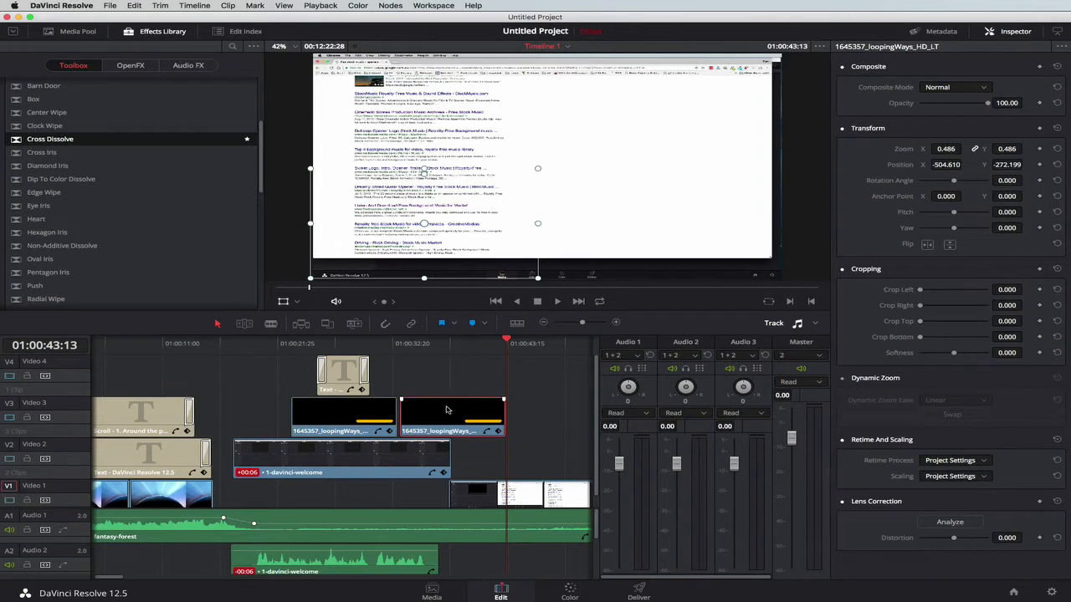
pyautogui.click(449, 345)
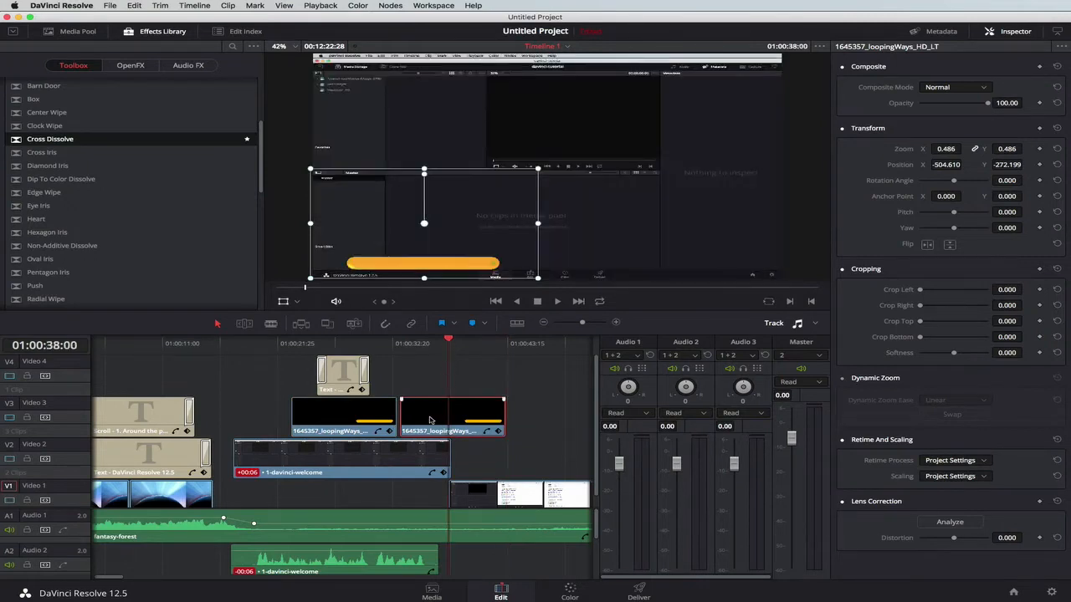
pyautogui.hscroll(-2, 429, 420)
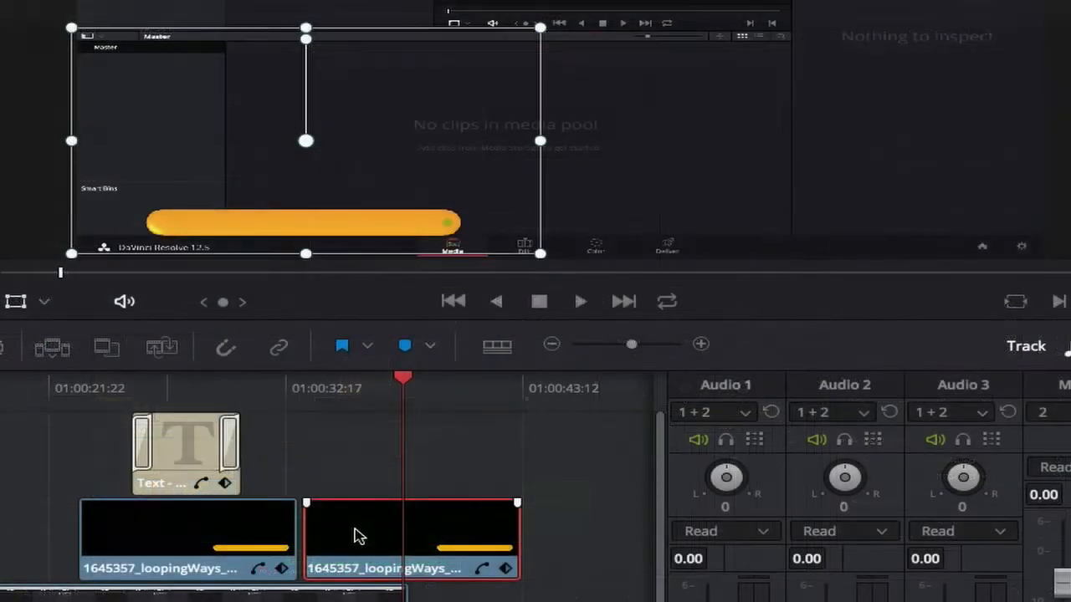
pyautogui.rightClick(448, 415)
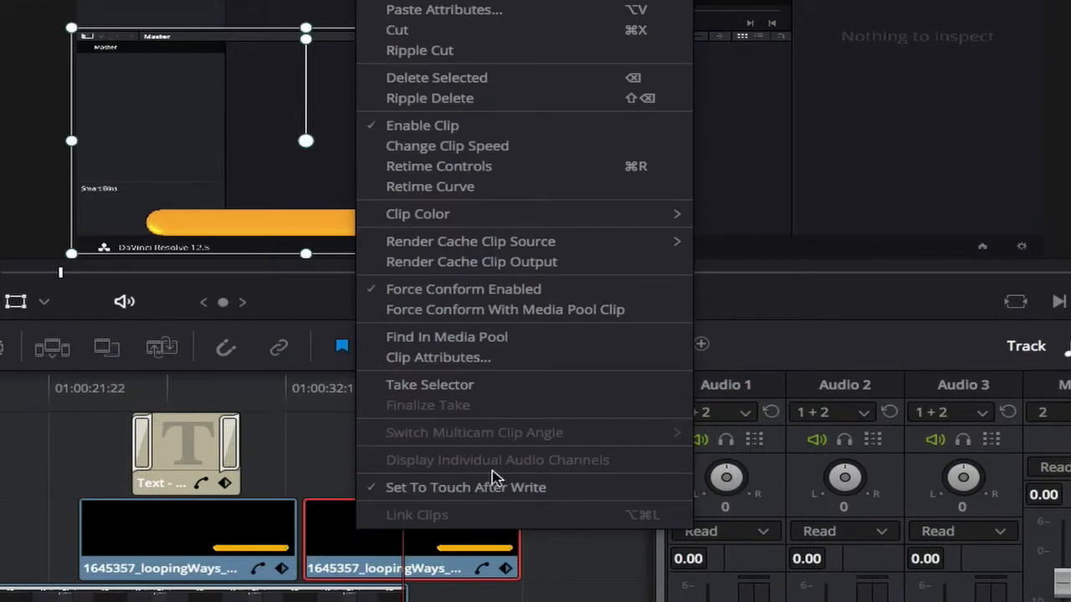
pyautogui.click(488, 148)
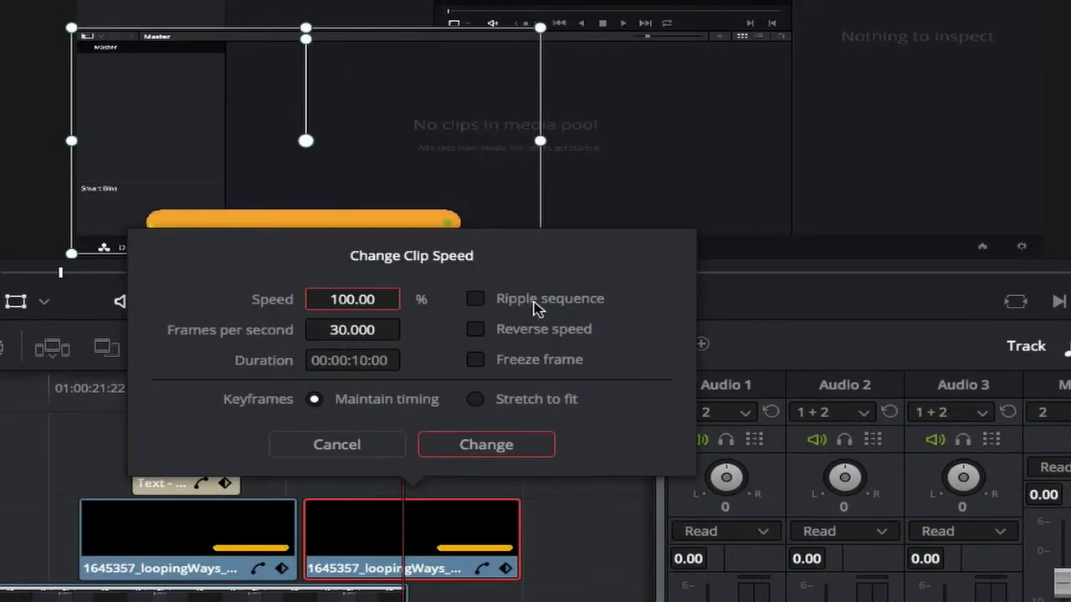
pyautogui.click(479, 330)
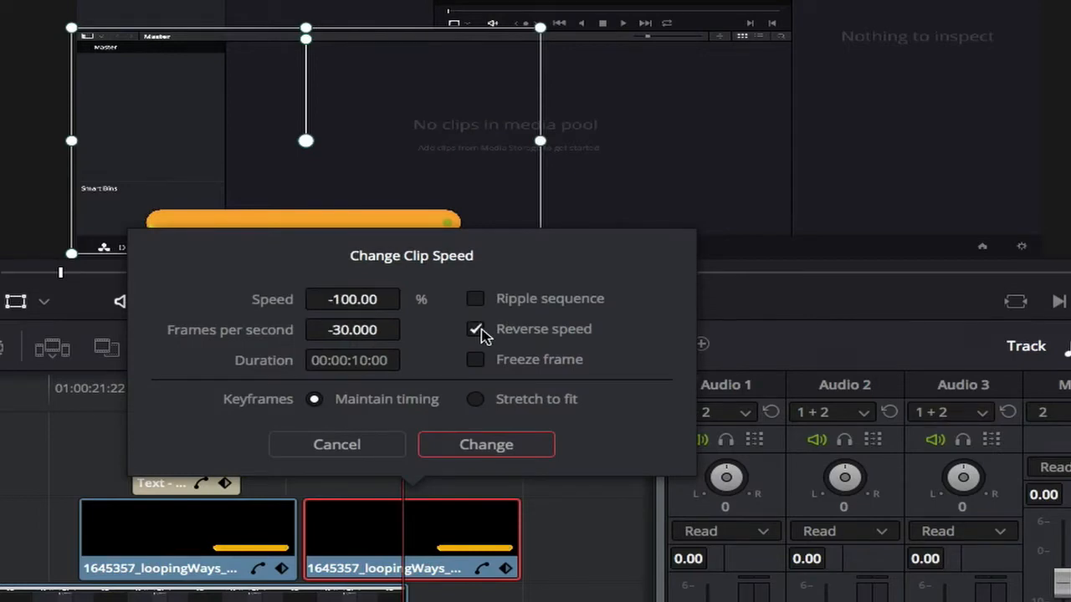
pyautogui.click(486, 445)
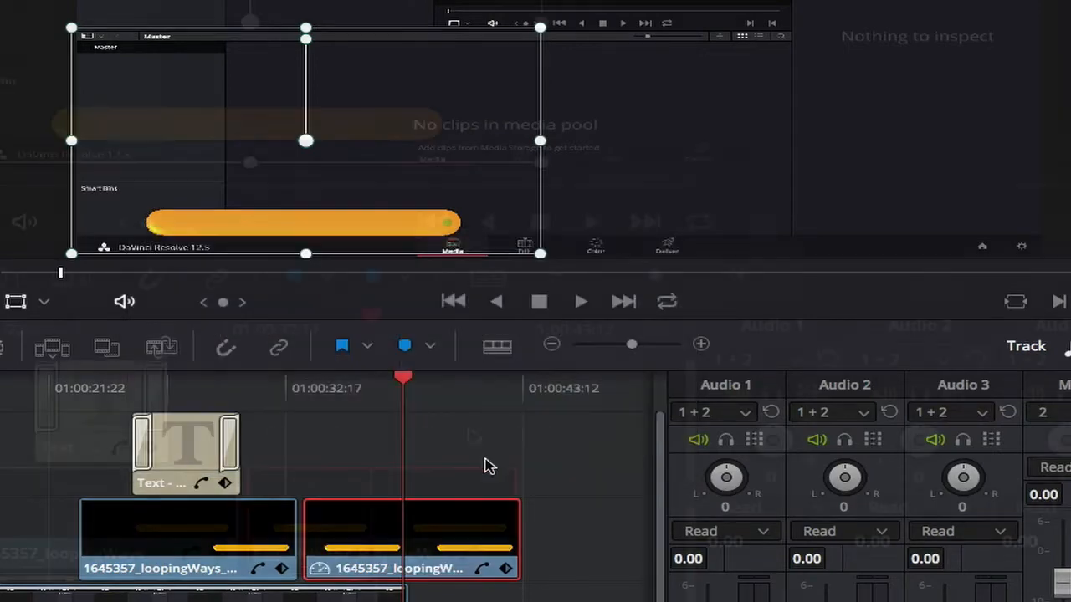
pyautogui.moveTo(447, 318); pyautogui.dragTo(502, 323)
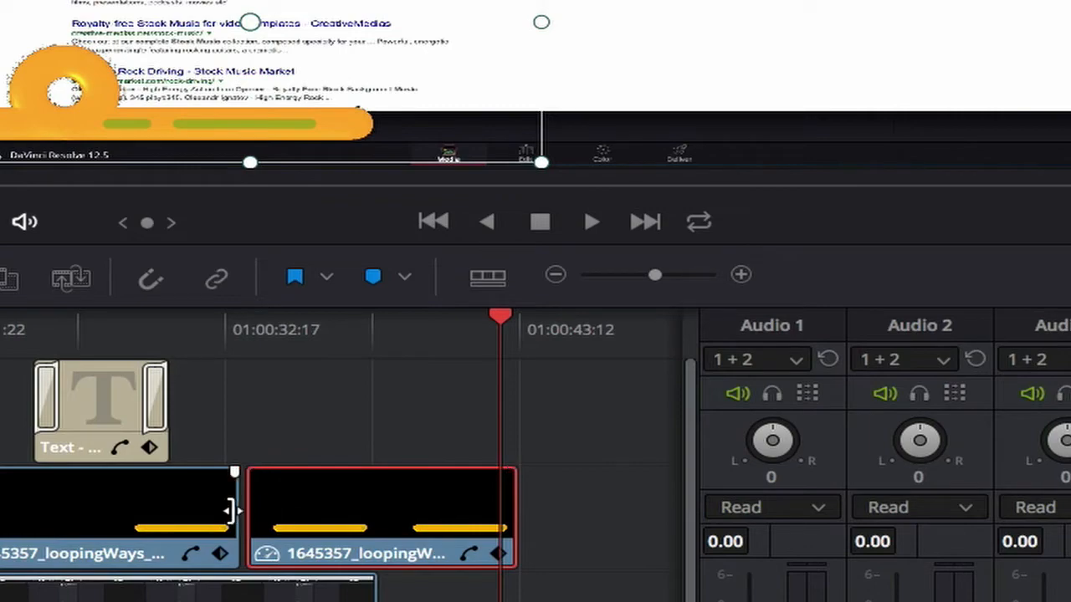
# Step: Trim the end of the first lower-third clip and the start of the reversed copy, and join the two on Video 3
pyautogui.moveTo(232, 510); pyautogui.dragTo(220, 509)
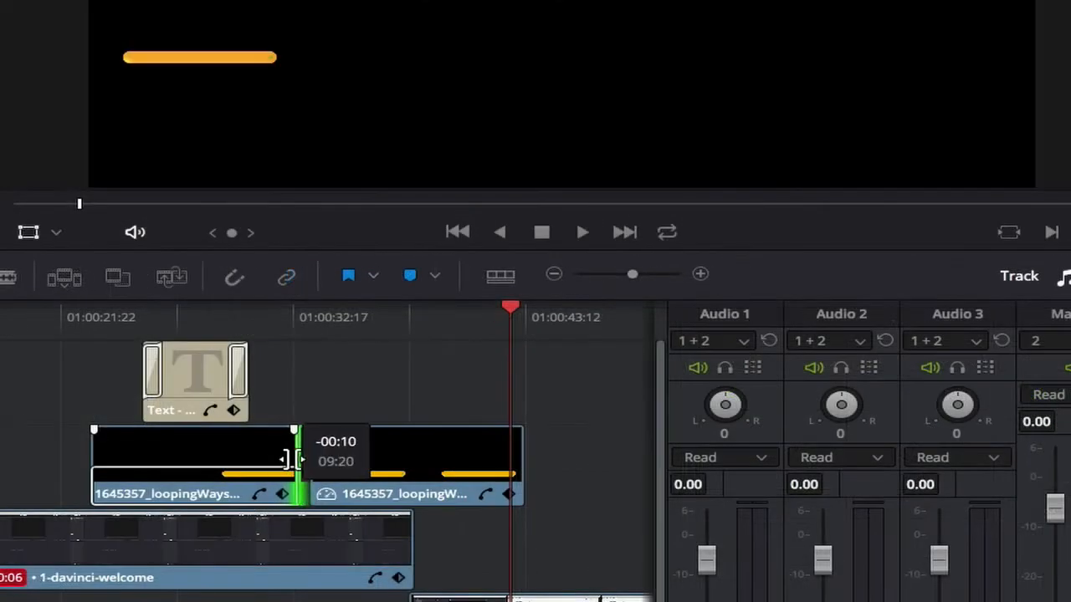
pyautogui.moveTo(294, 459); pyautogui.dragTo(202, 459)
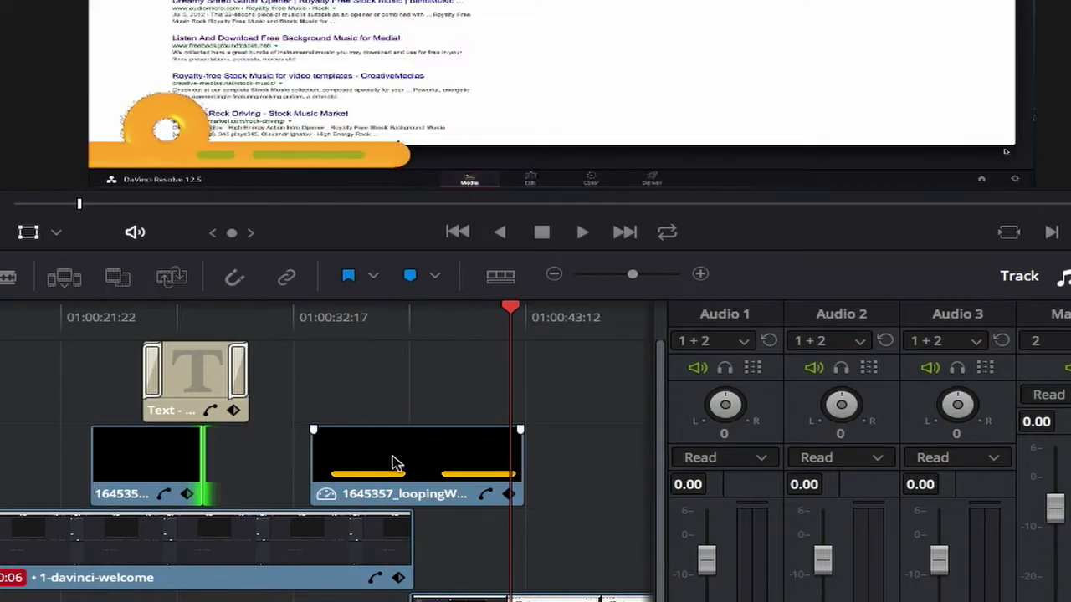
pyautogui.moveTo(313, 461); pyautogui.dragTo(239, 459)
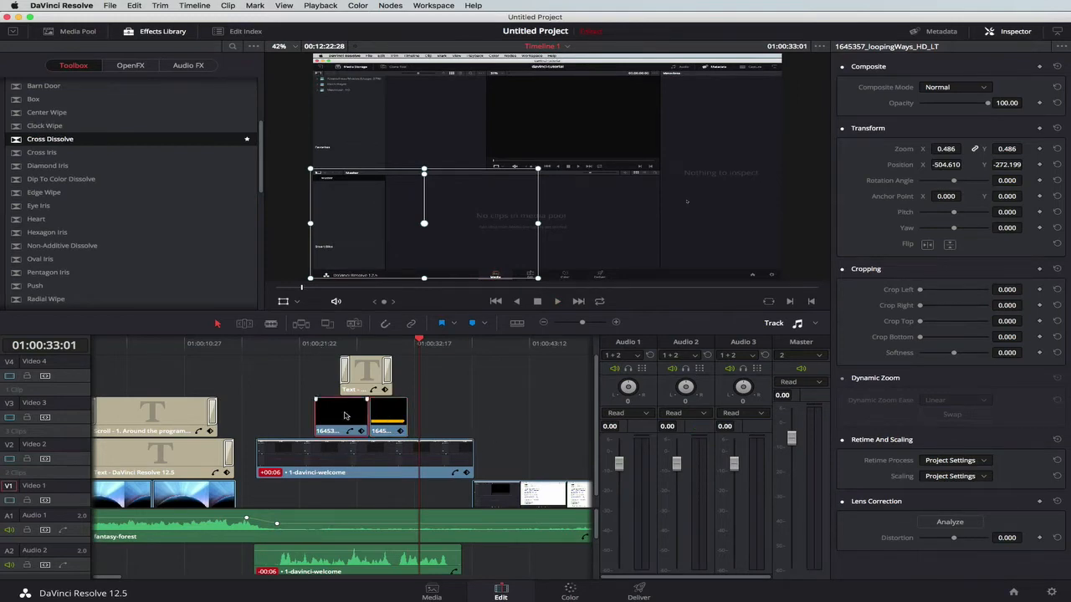
pyautogui.click(568, 594)
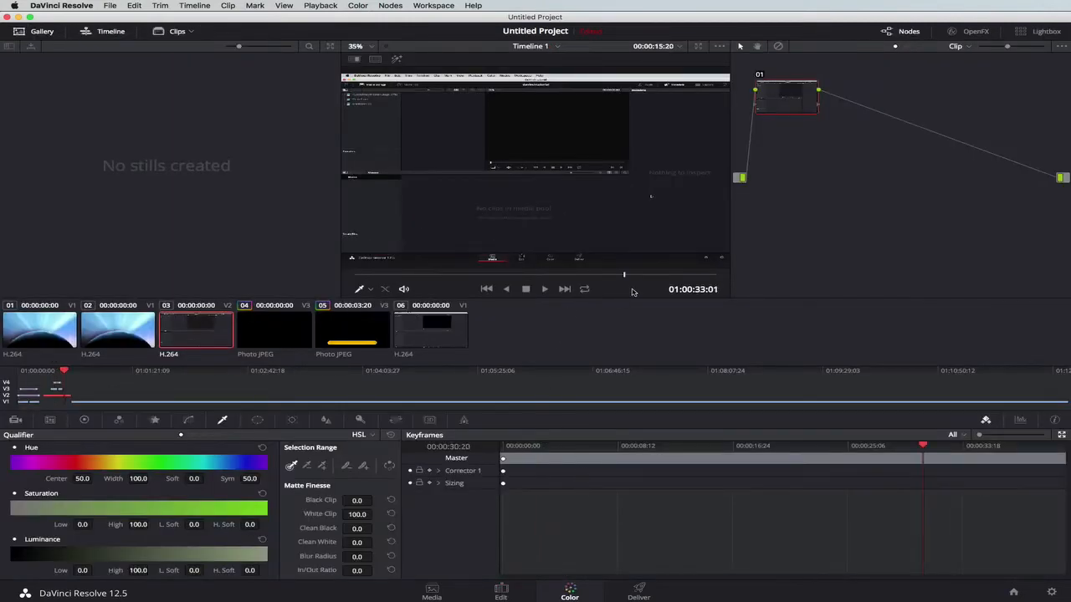
pyautogui.click(500, 592)
pyautogui.hscroll(-2, 345, 410)
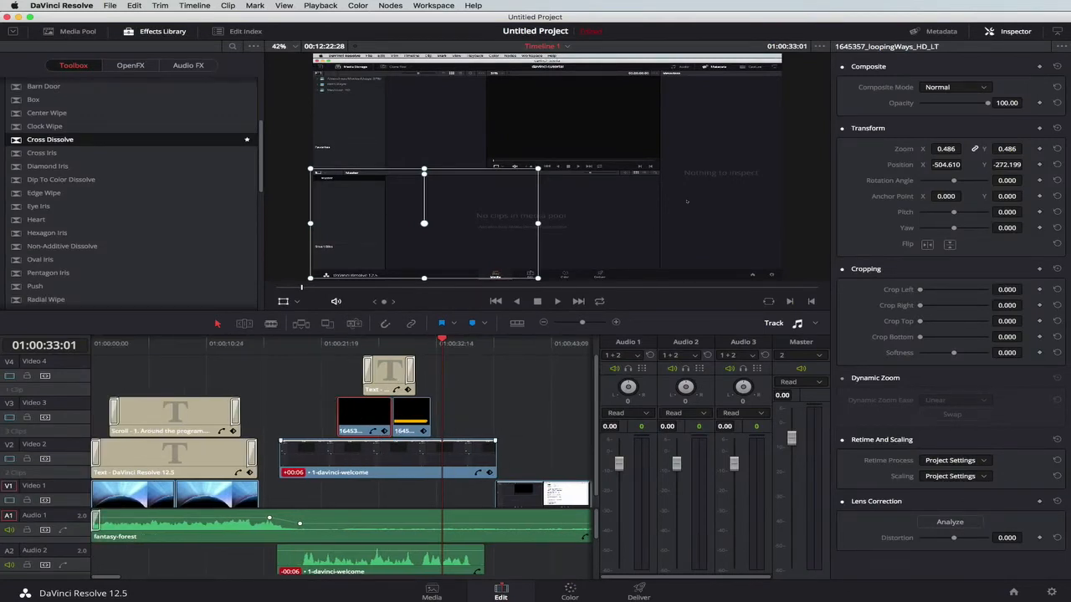
# Step: Adjust the Clean Black of the reversed lower-third clip's key on the Color page, and scrub through the result in the timeline
pyautogui.click(569, 591)
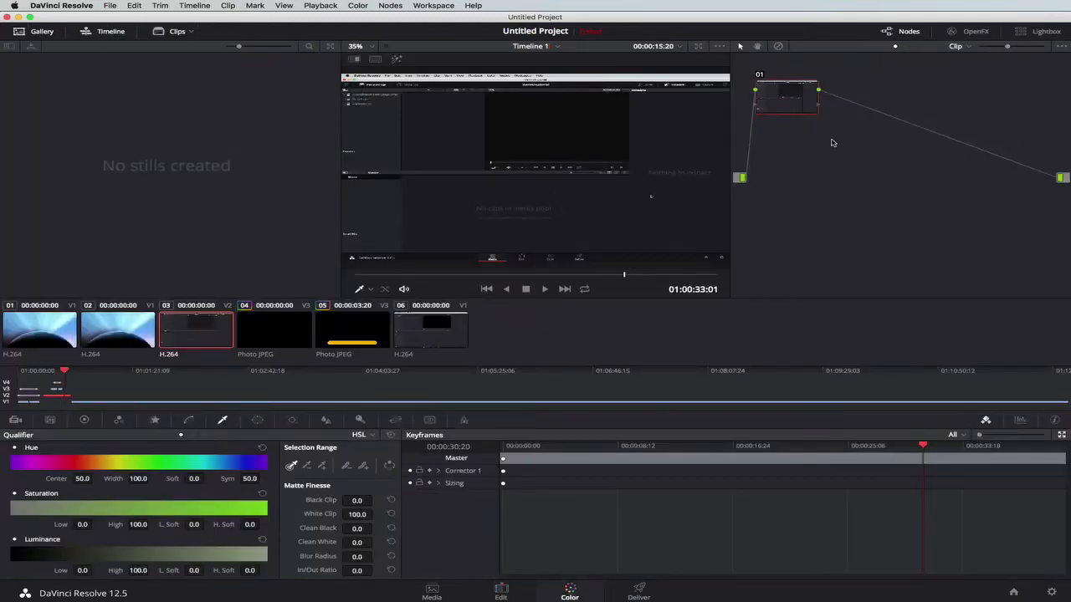
pyautogui.click(357, 333)
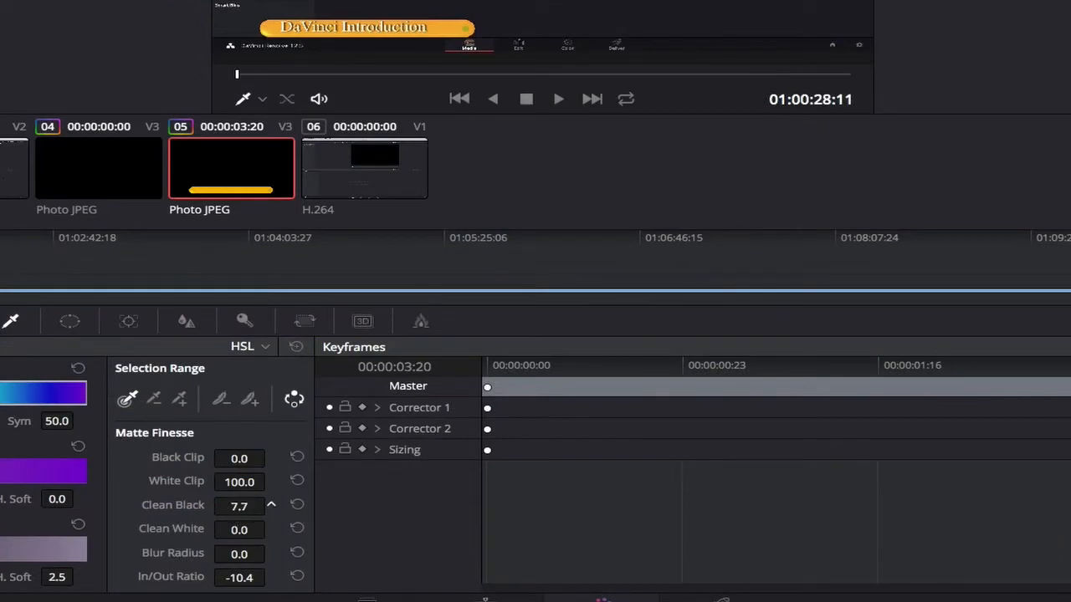
pyautogui.moveTo(239, 507); pyautogui.dragTo(272, 507)
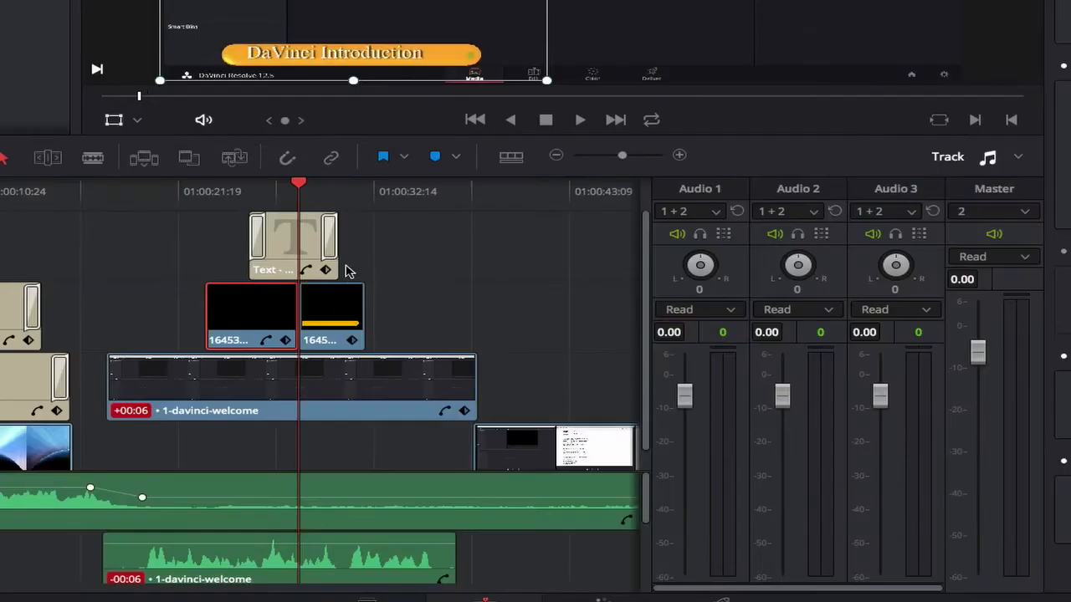
pyautogui.moveTo(395, 342); pyautogui.dragTo(429, 340)
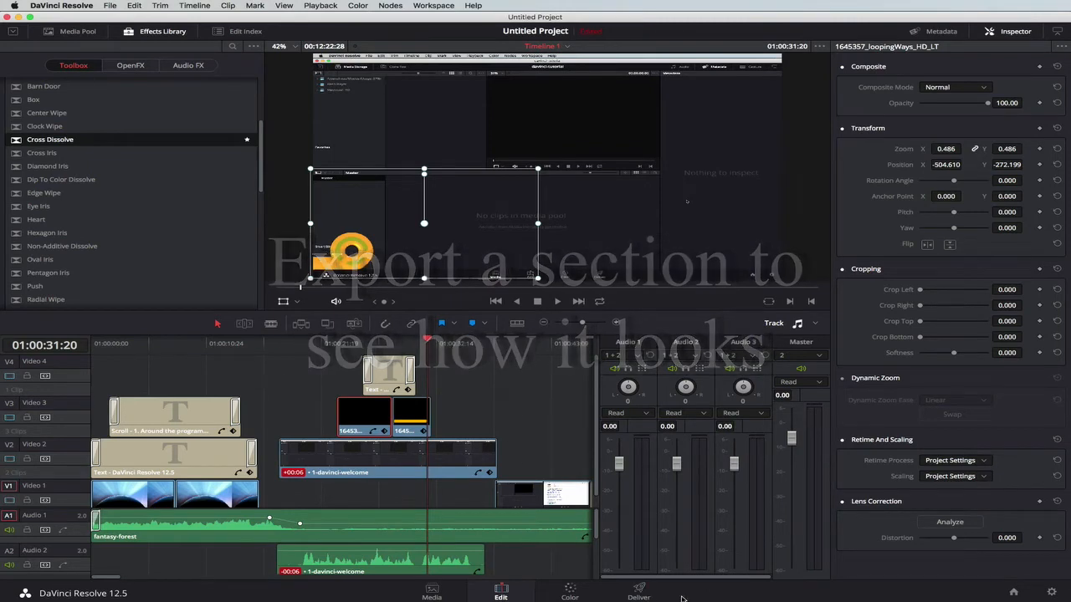
# Step: On the Deliver page, limit the render range with an in point at 01:00:12:14 and an out point at 01:00:33:08
pyautogui.click(640, 593)
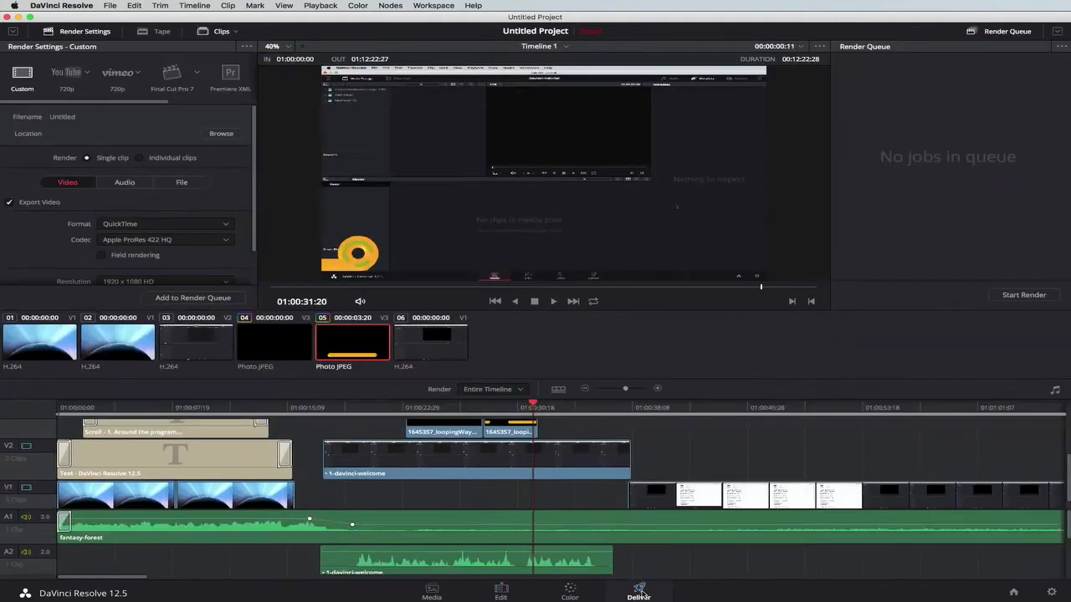
pyautogui.click(245, 407)
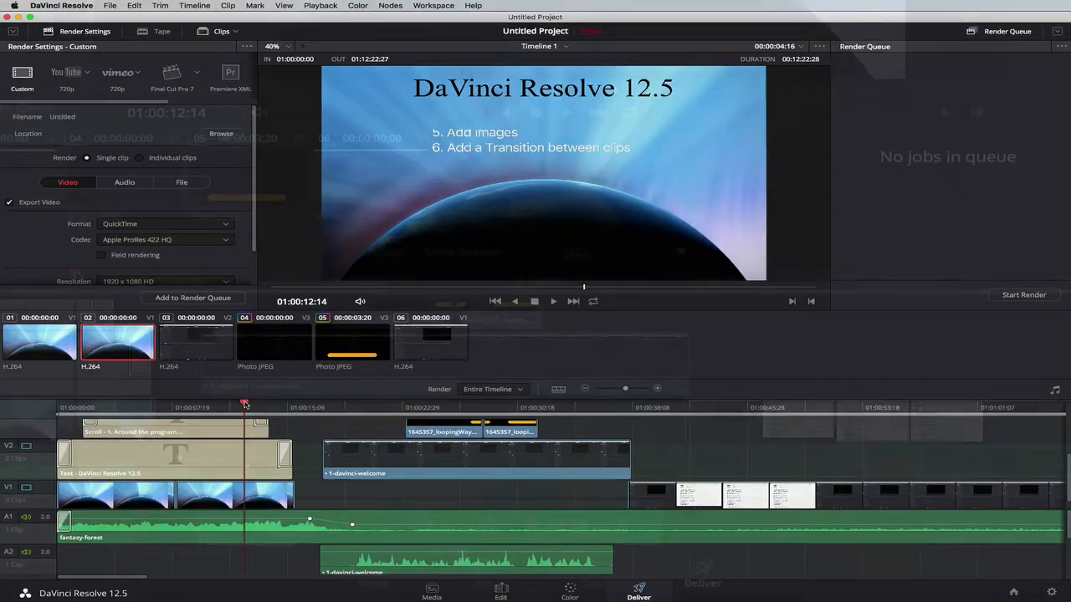
pyautogui.press('i')
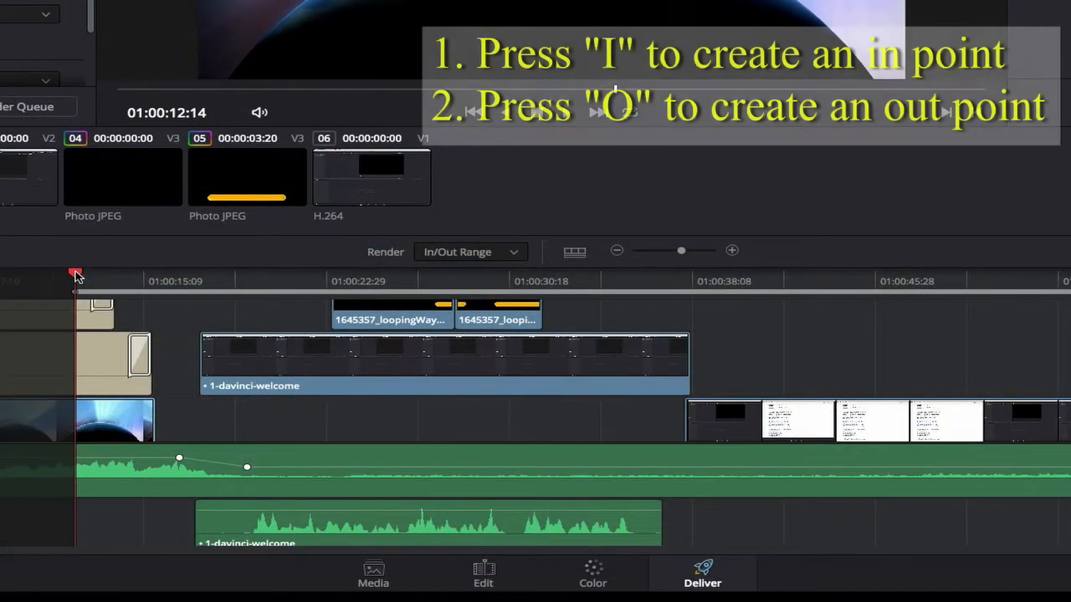
pyautogui.moveTo(76, 276); pyautogui.dragTo(568, 297)
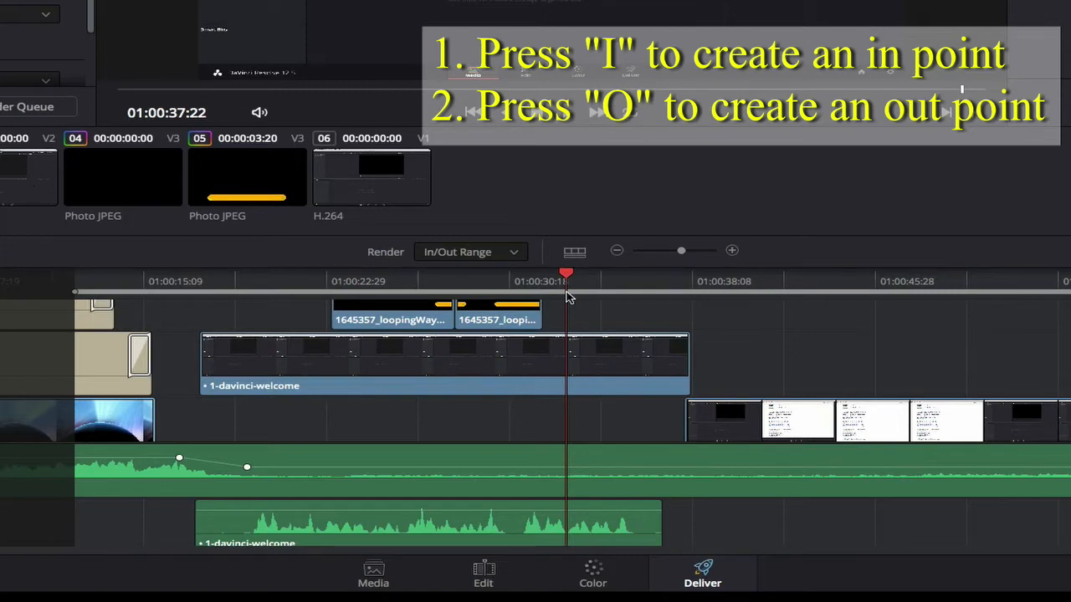
pyautogui.press('o')
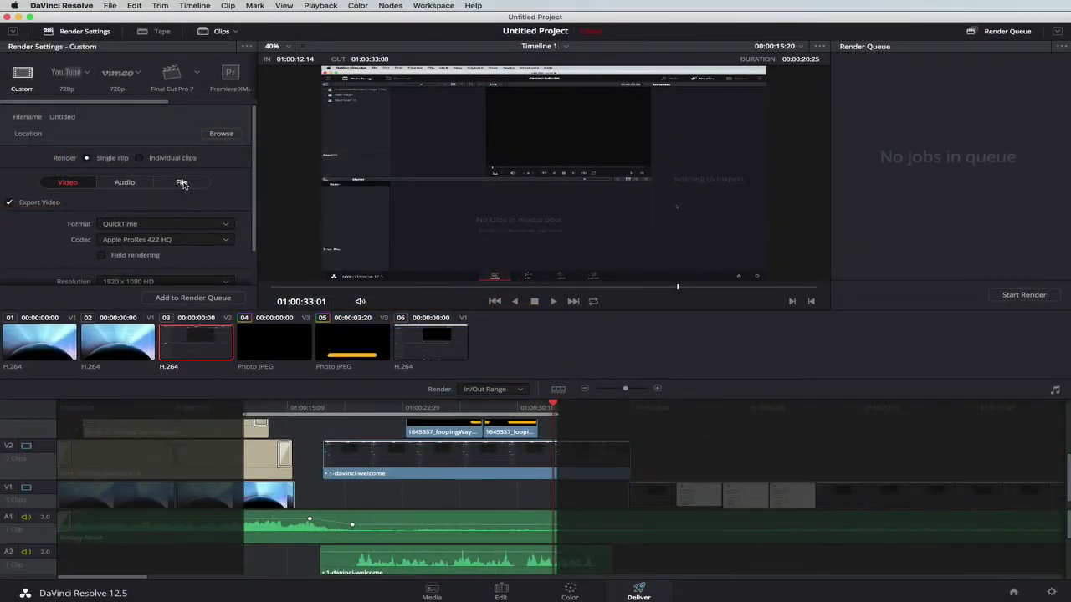
# Step: Queue the in/out range for export under the custom name test1 with the Desktop as destination, and render it
pyautogui.click(182, 183)
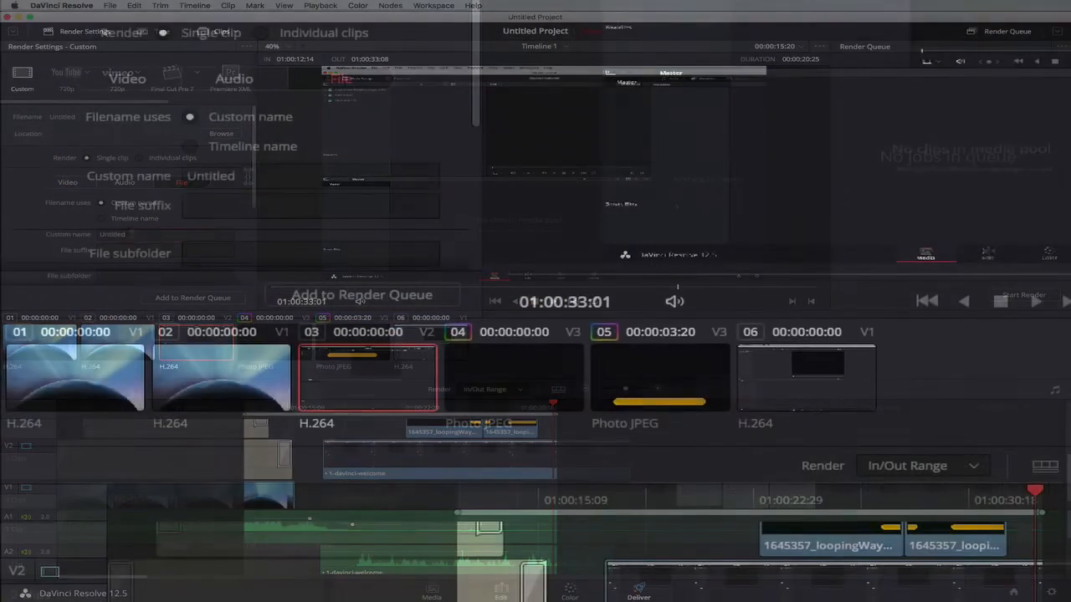
pyautogui.write('test1')
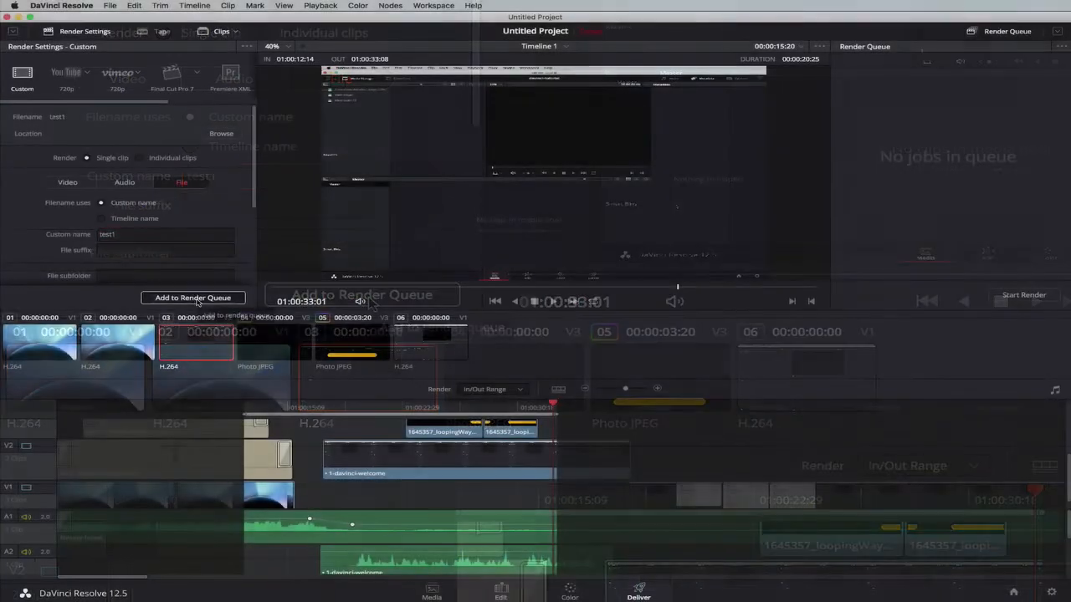
pyautogui.click(198, 300)
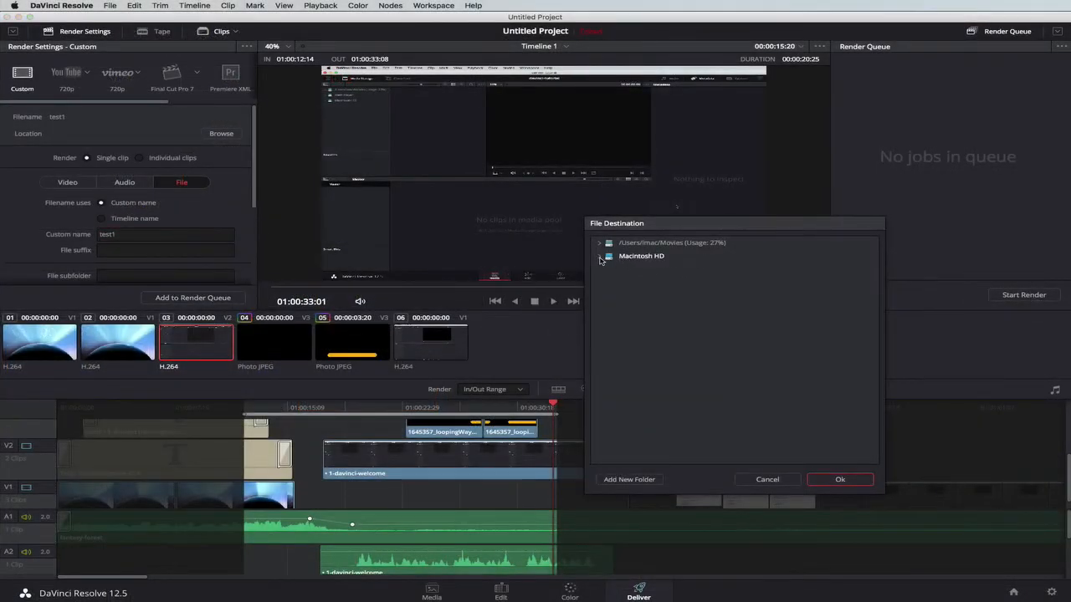
pyautogui.click(599, 257)
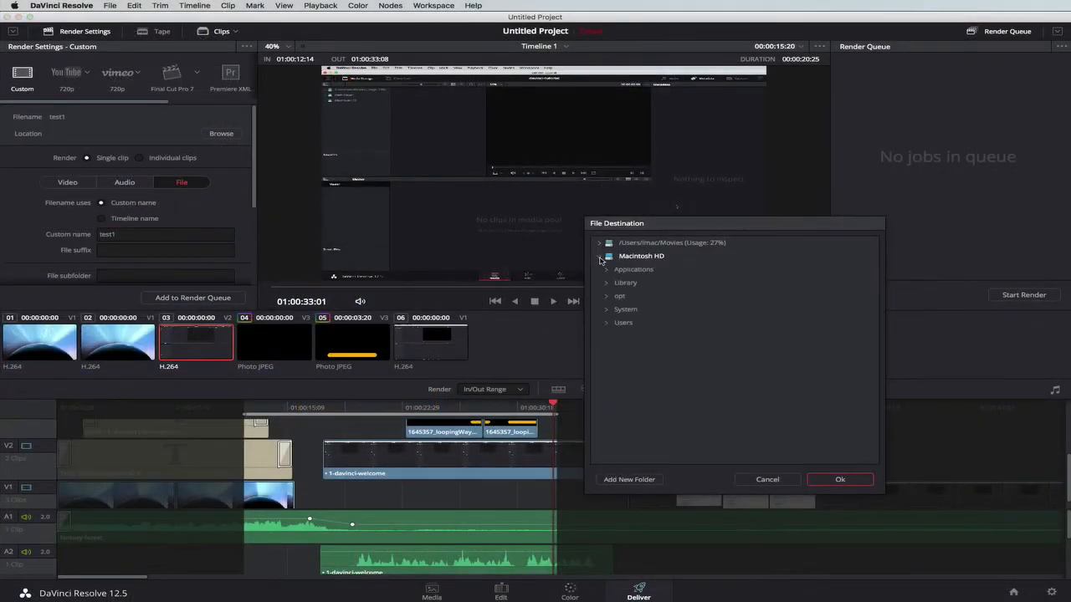
pyautogui.click(606, 323)
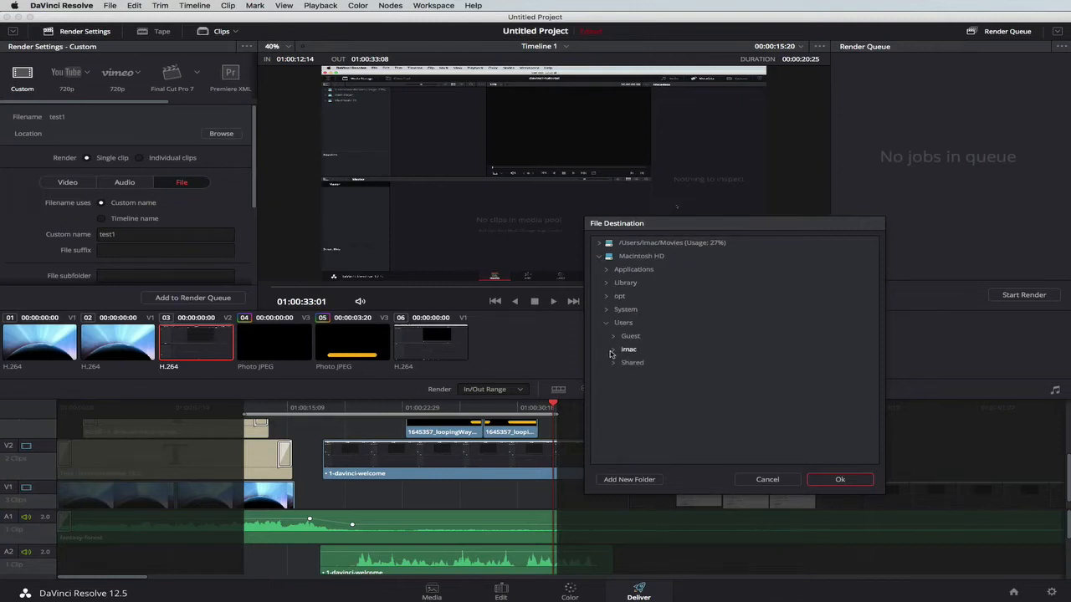
pyautogui.click(613, 350)
pyautogui.click(644, 367)
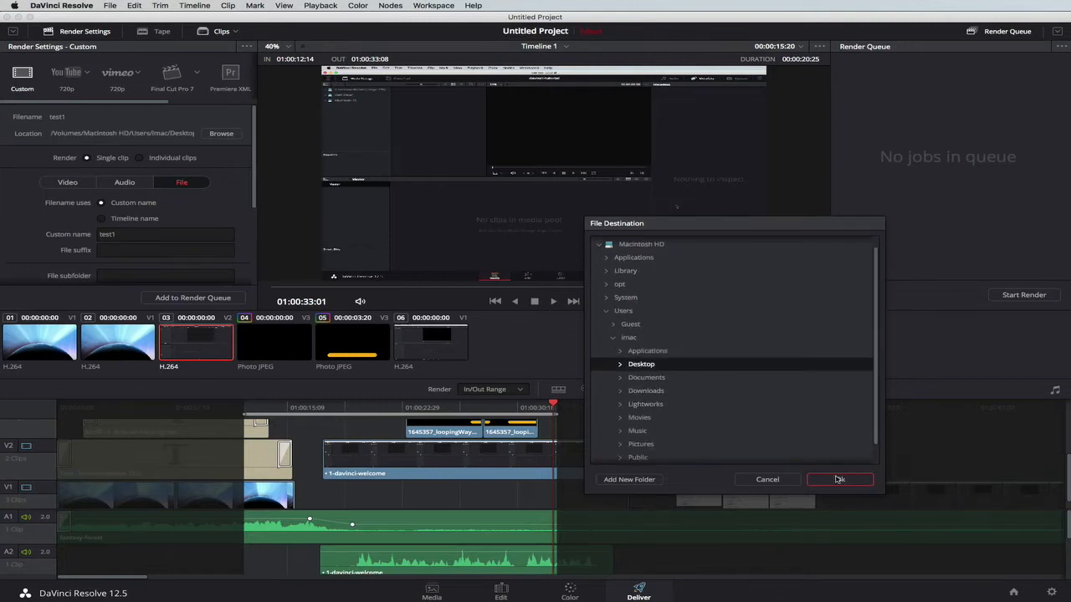
pyautogui.click(838, 482)
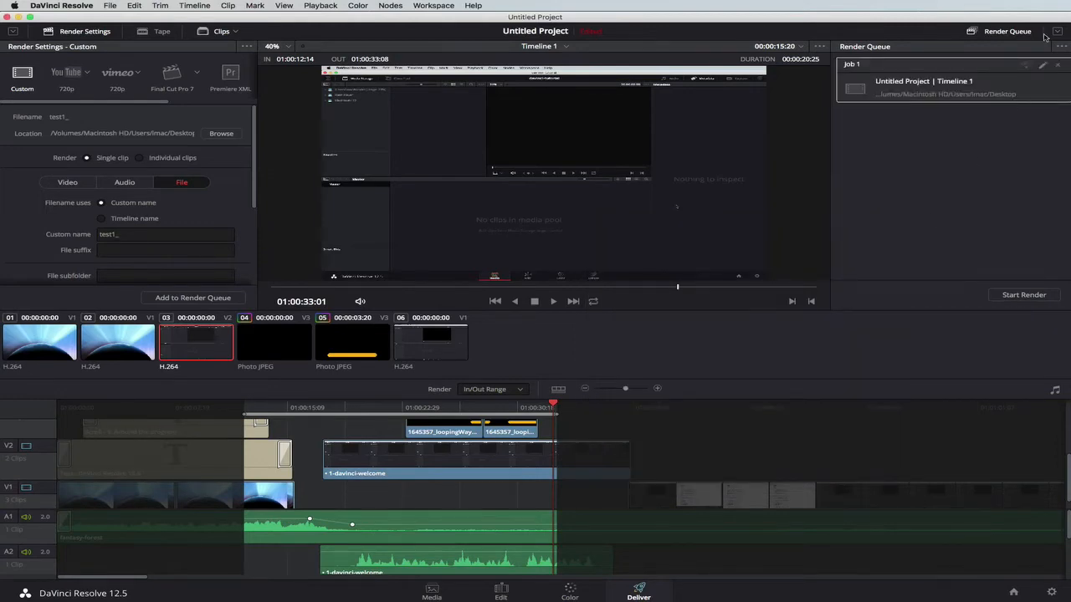
pyautogui.click(1024, 297)
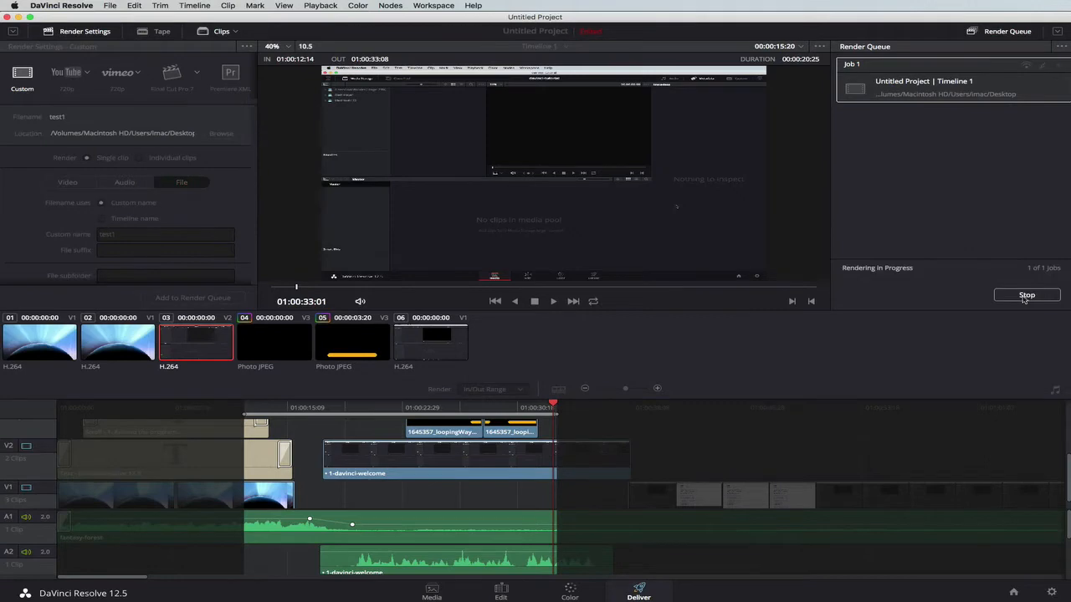
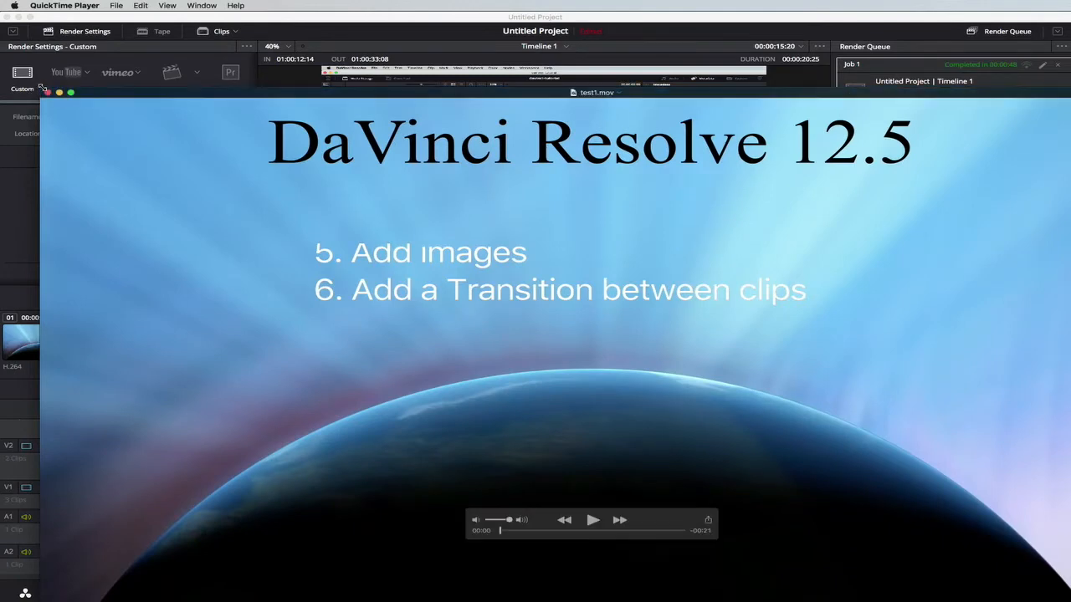
# Step: Review the exported test1.mov in QuickTime Player at a smaller window size, scrub back to the lower third, and close the movie
pyautogui.moveTo(40, 87); pyautogui.dragTo(320, 232)
pyautogui.moveTo(447, 324); pyautogui.dragTo(350, 206)
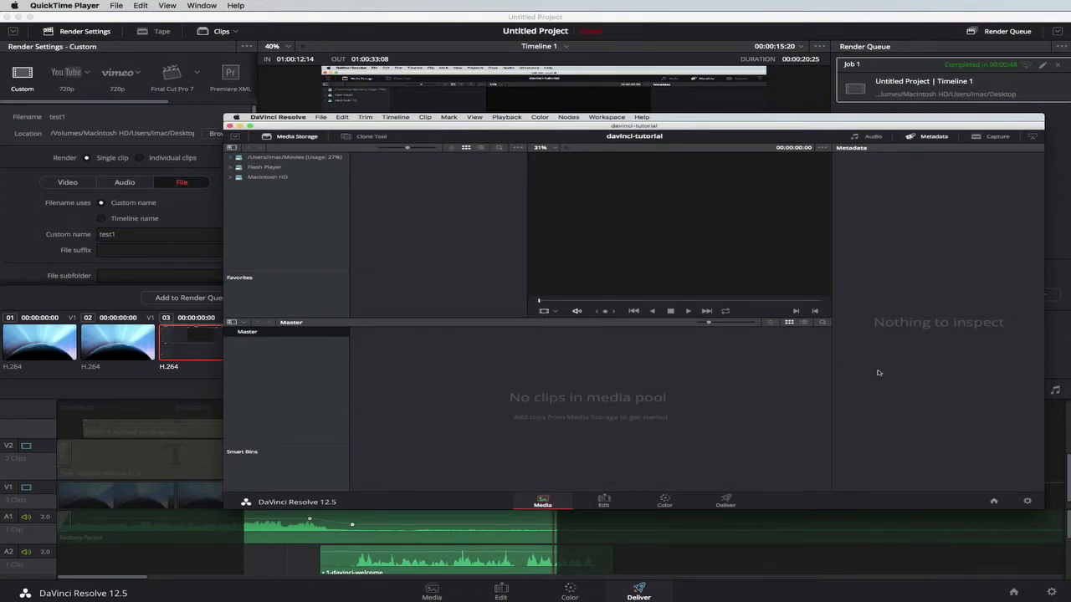
pyautogui.moveTo(840, 368)
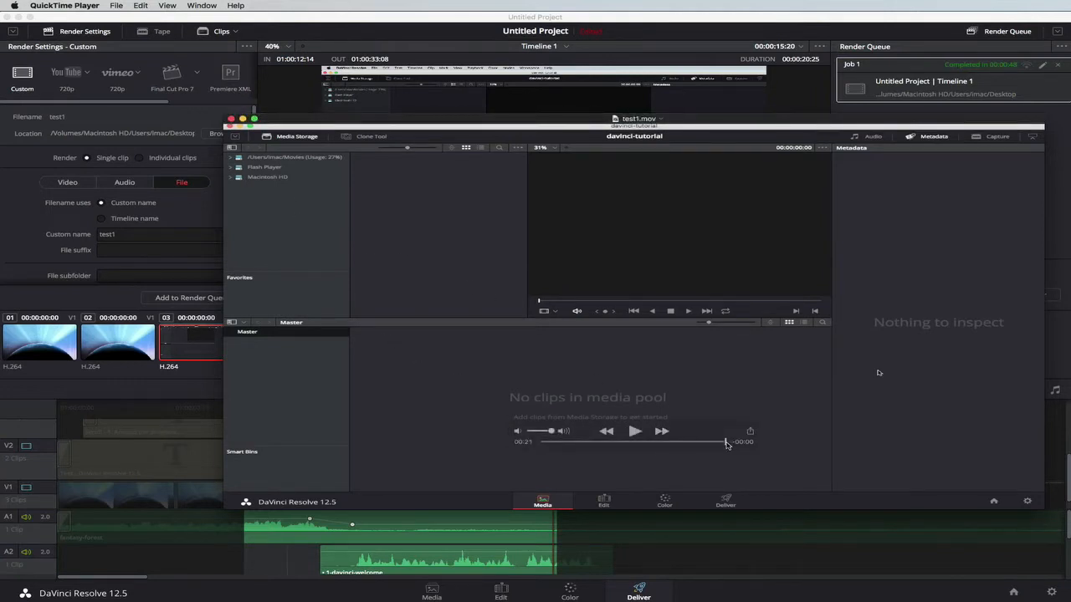
pyautogui.moveTo(726, 445); pyautogui.dragTo(661, 445)
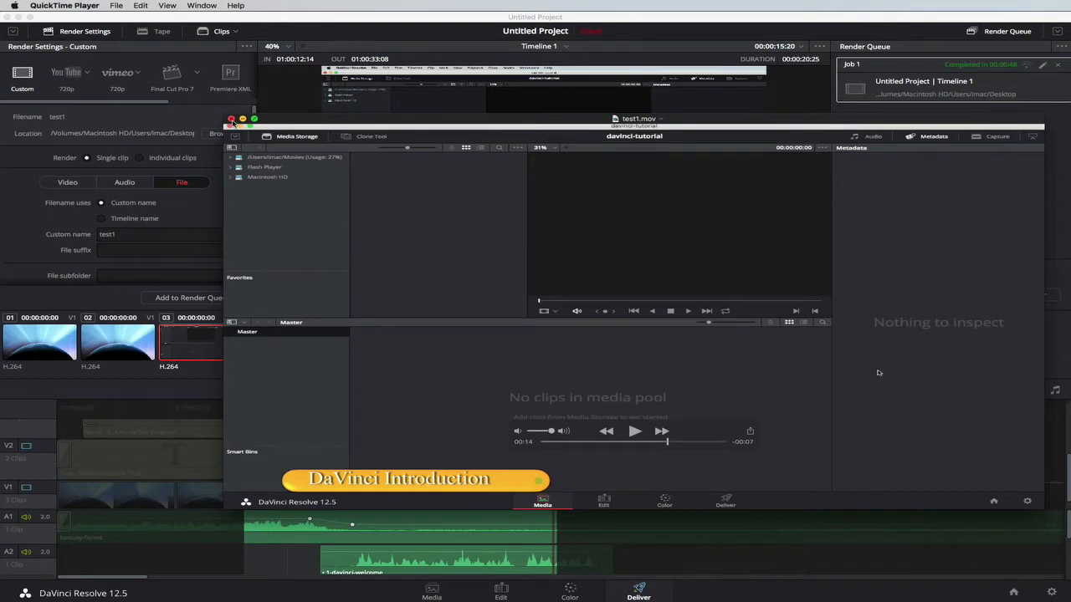
pyautogui.press('super+w')
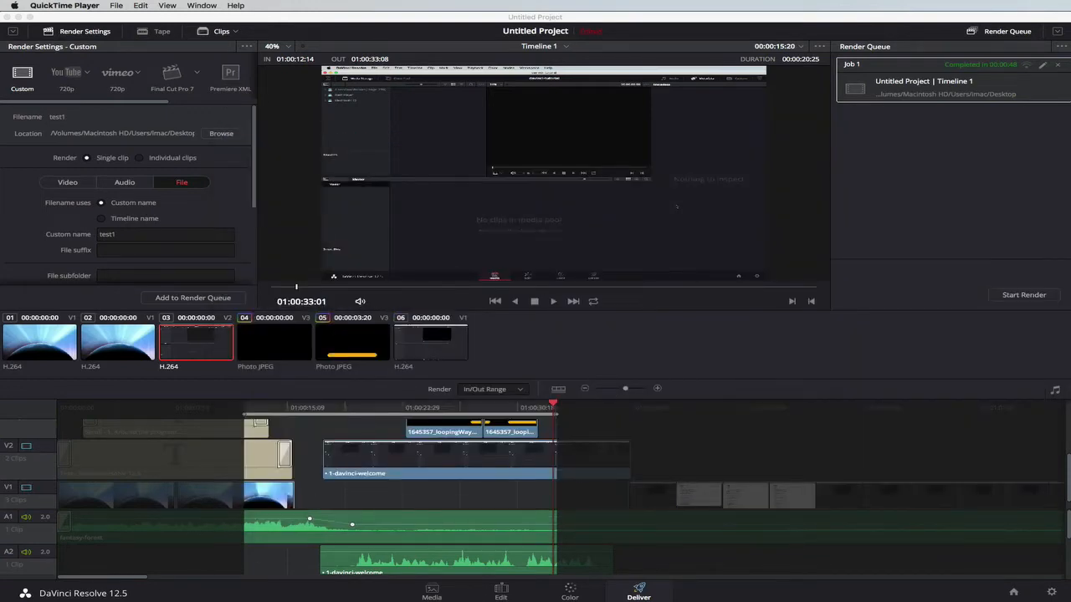
# Step: On the Edit page, play the lower-third section and inspect the settings of its DaVinci Introduction title
pyautogui.click(501, 592)
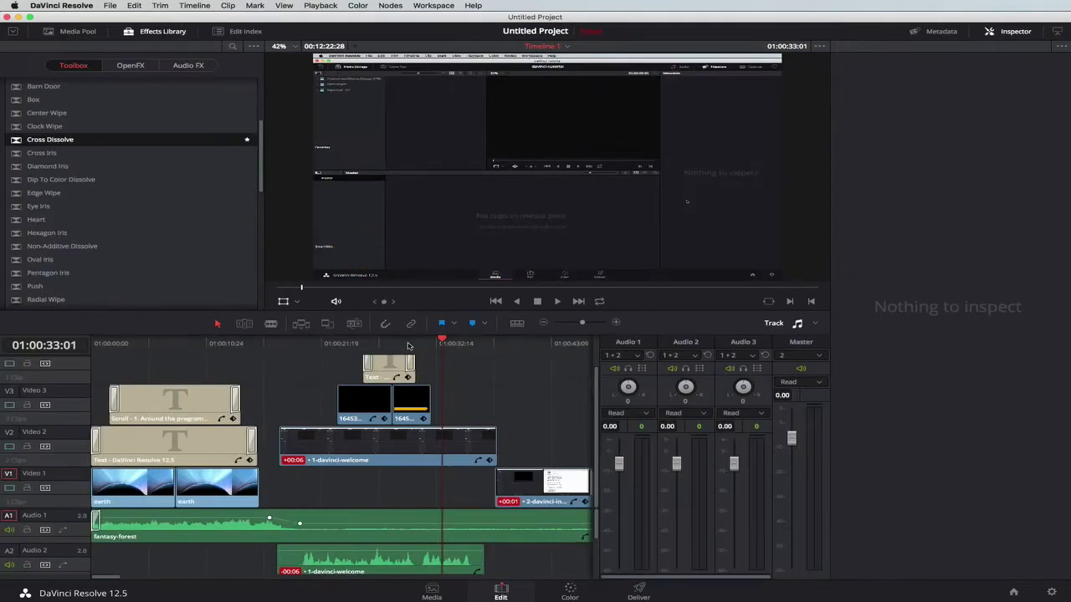
pyautogui.moveTo(445, 344); pyautogui.dragTo(387, 359)
pyautogui.press('space')
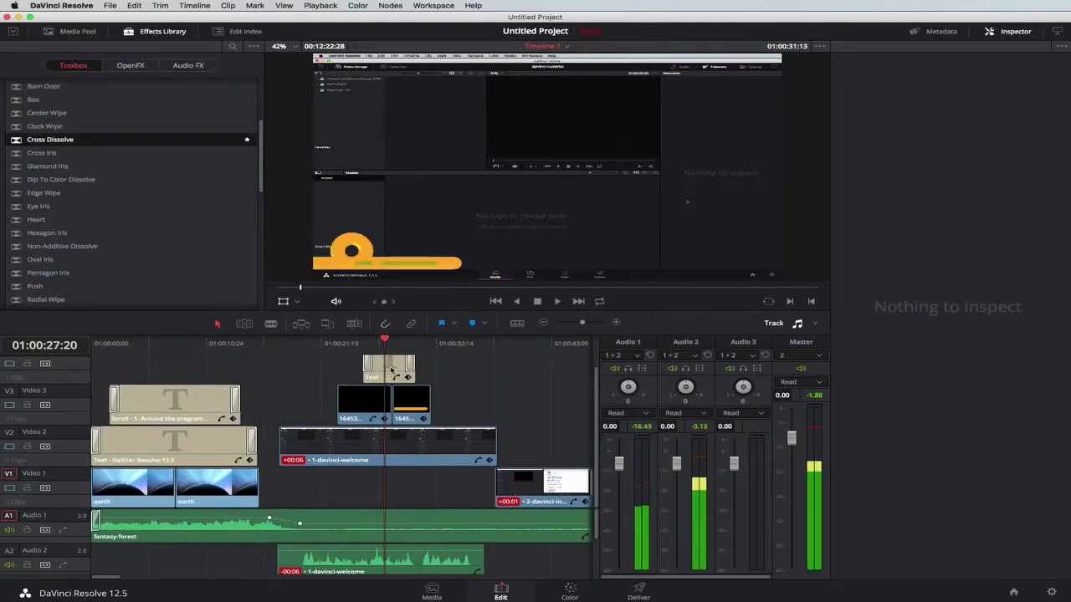
pyautogui.click(390, 370)
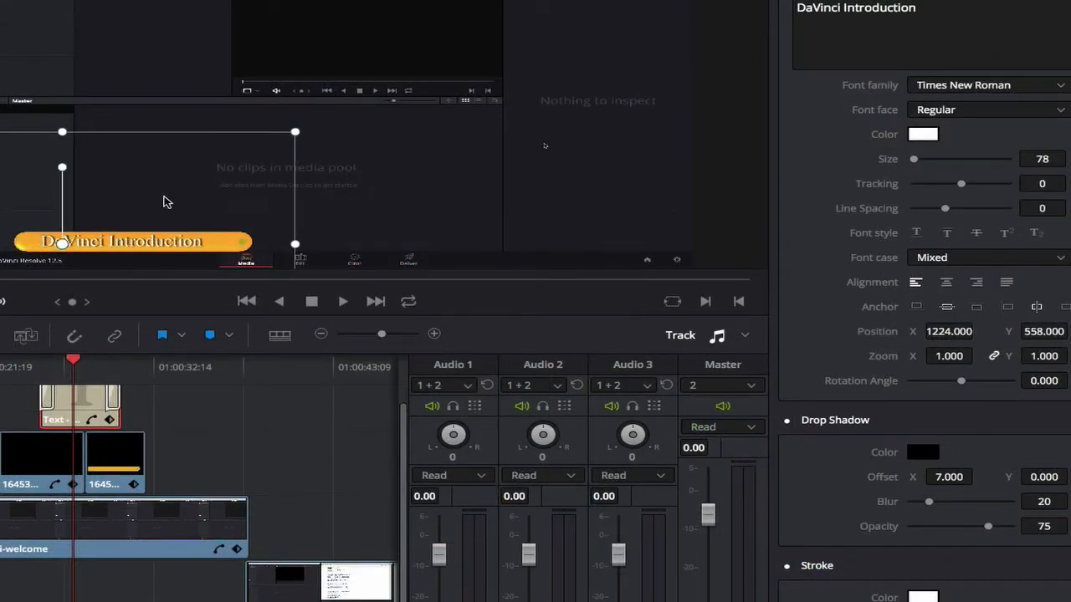
pyautogui.moveTo(165, 202); pyautogui.dragTo(168, 202)
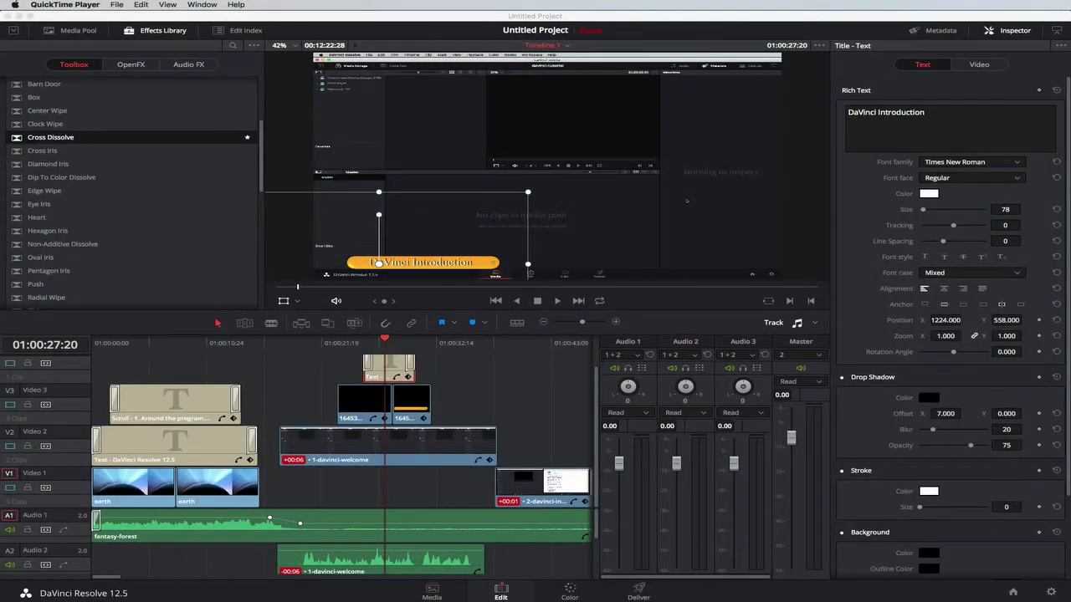
# Step: Preview 0170_Swipes_HD.mov in Finder's vision/wipes folder and place it on Video 4 over the end of the opening titles
pyautogui.press('super+Tab')
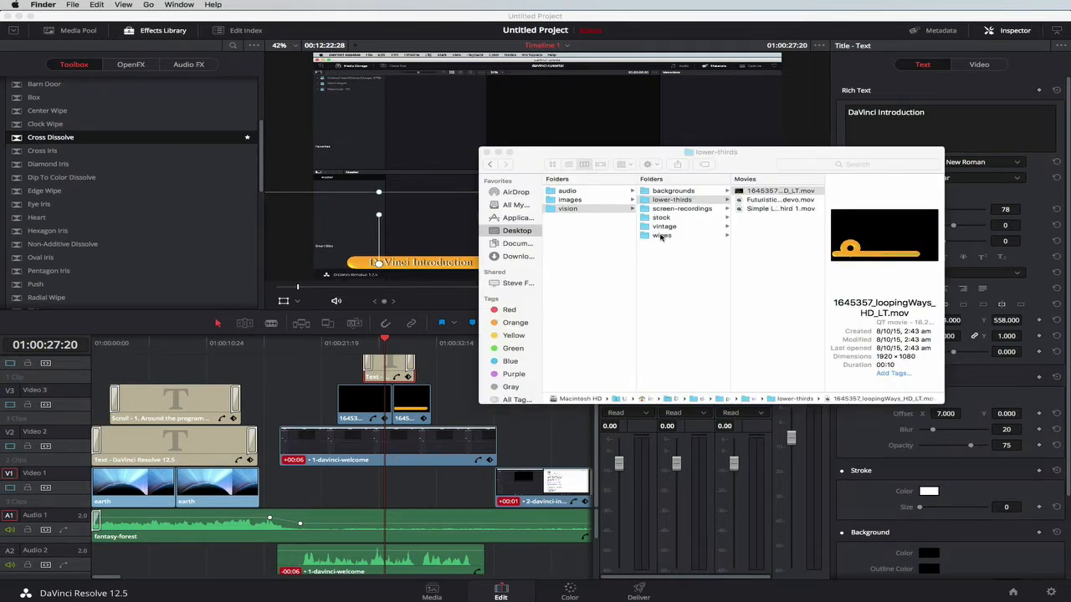
pyautogui.click(705, 235)
pyautogui.click(660, 235)
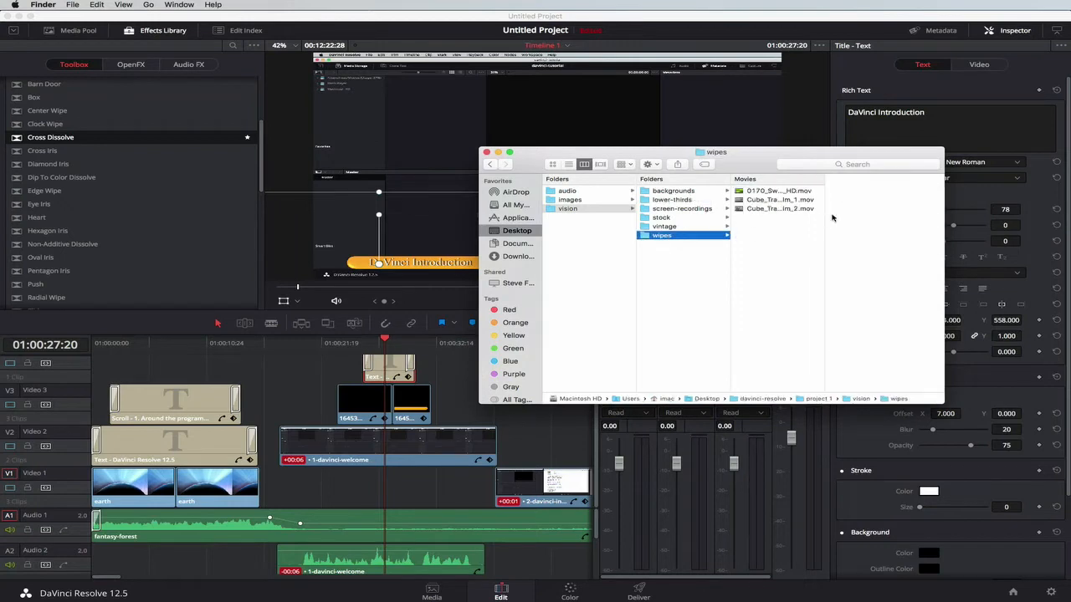
pyautogui.click(758, 192)
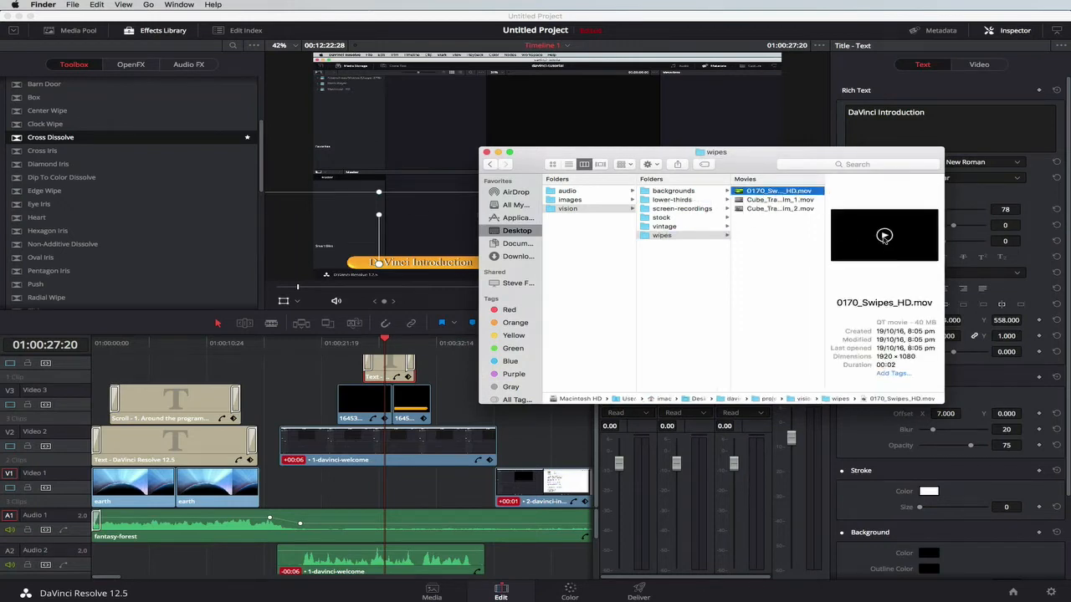
pyautogui.click(884, 237)
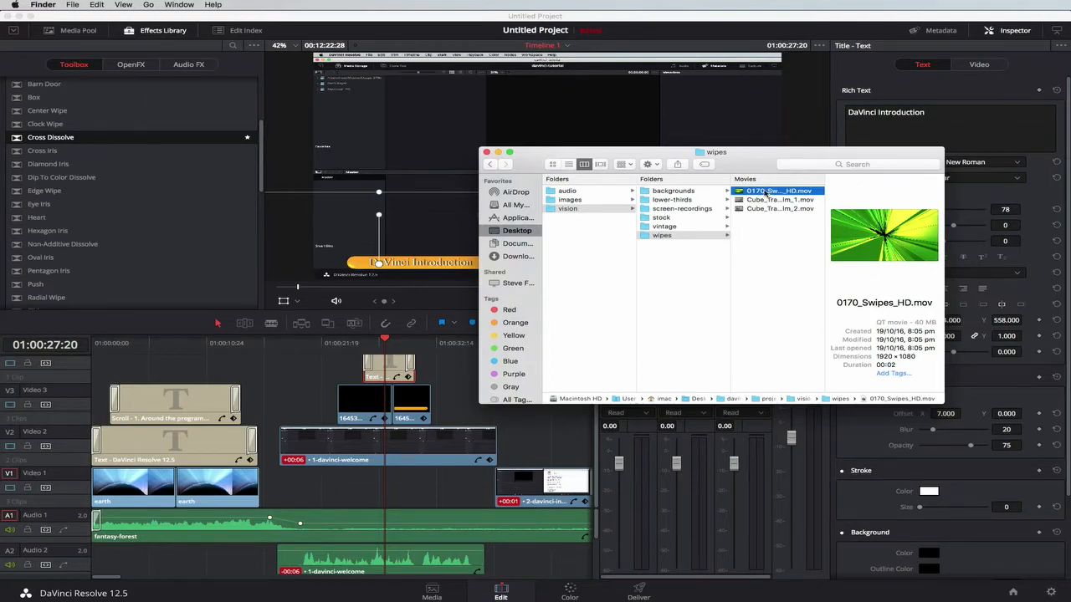
pyautogui.moveTo(766, 194); pyautogui.dragTo(268, 373)
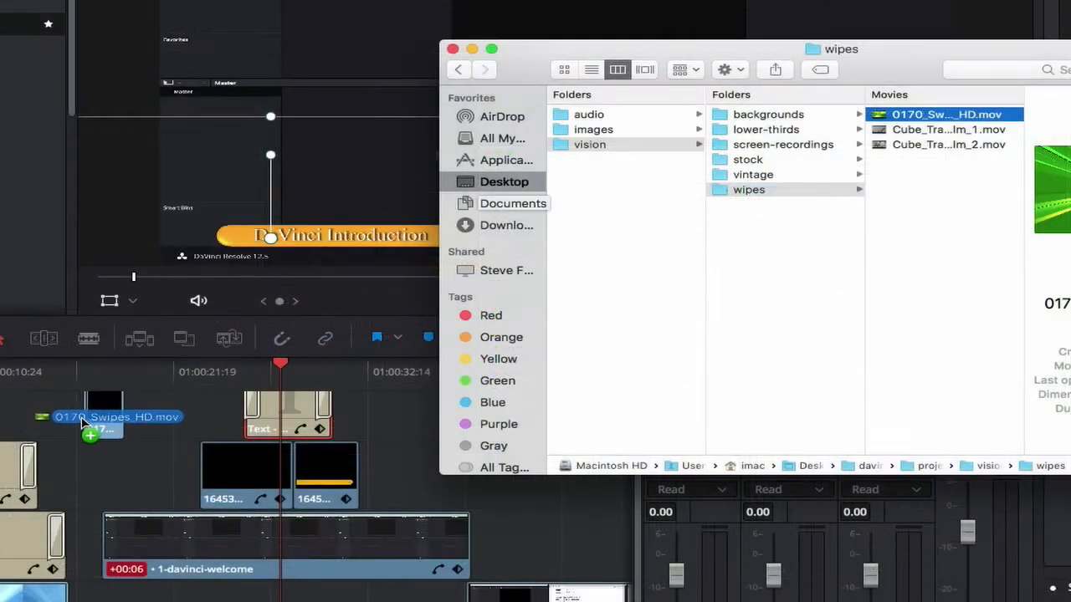
pyautogui.moveTo(82, 422); pyautogui.dragTo(48, 416)
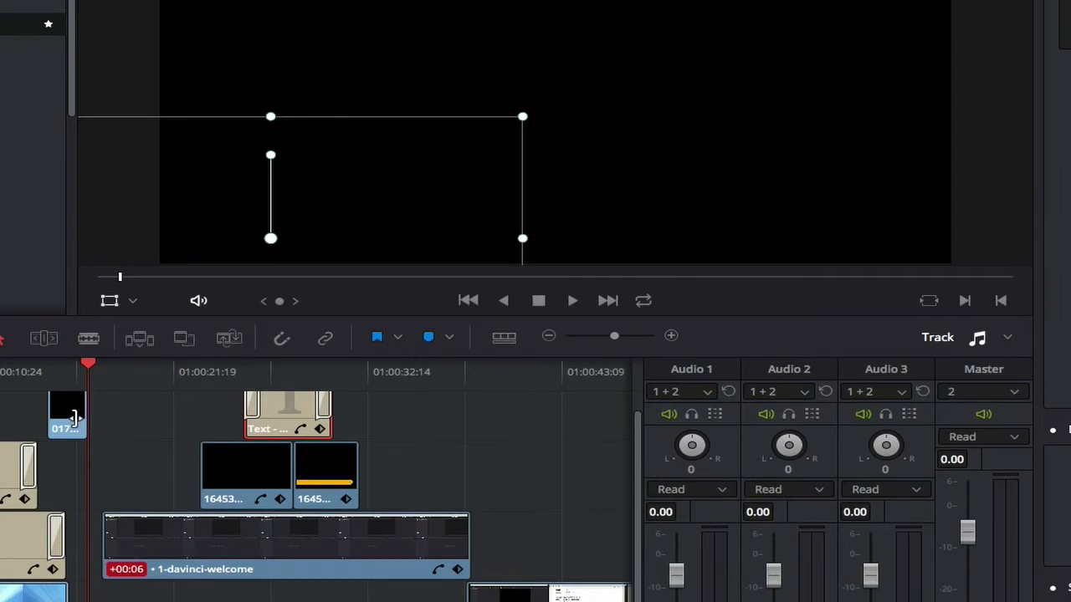
pyautogui.moveTo(73, 419); pyautogui.dragTo(99, 423)
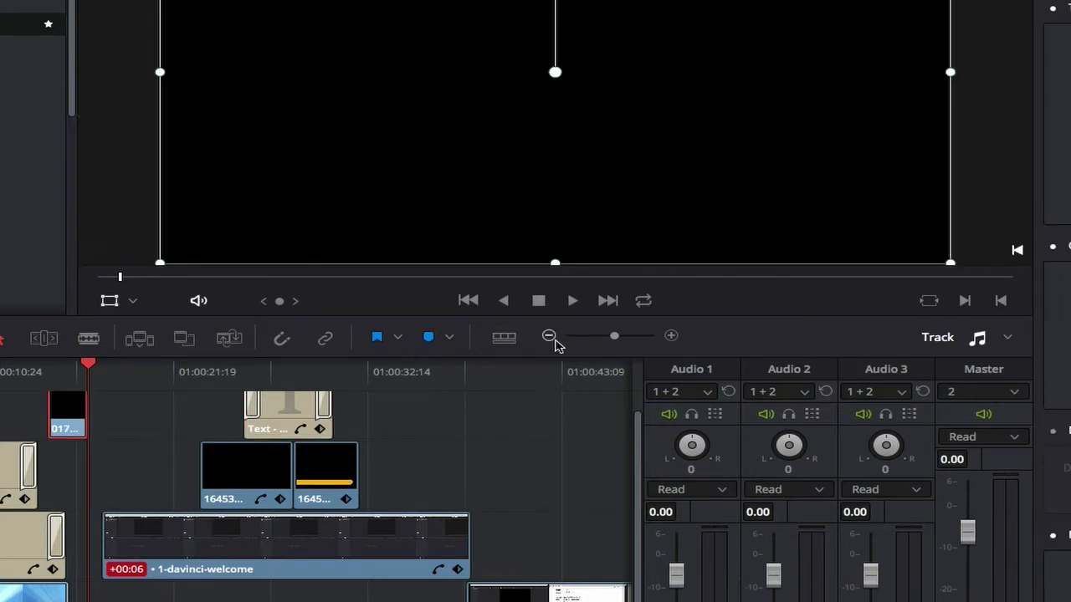
# Step: Move all clips after the opening, including the welcome clip's audio, earlier to meet the opening's end, and scrub through the swipe
pyautogui.moveTo(612, 337); pyautogui.dragTo(611, 337)
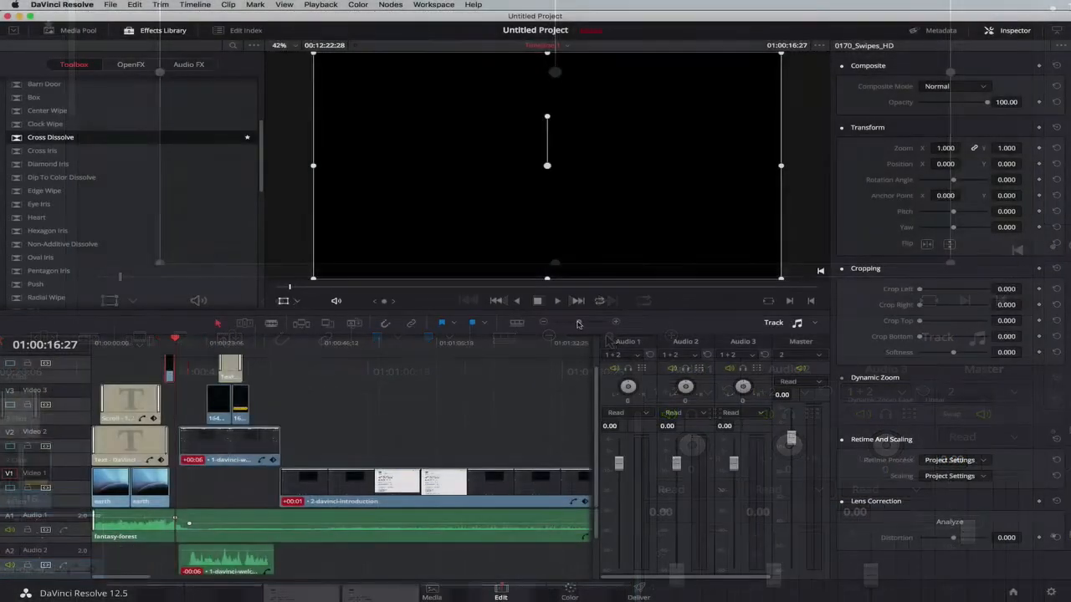
pyautogui.moveTo(584, 323); pyautogui.dragTo(566, 326)
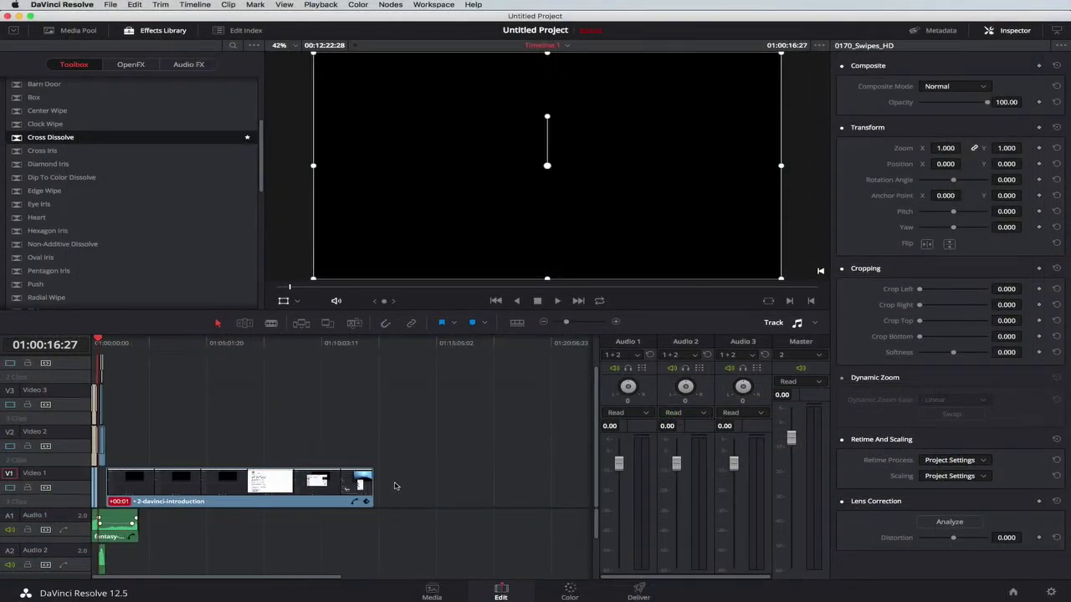
pyautogui.moveTo(396, 486); pyautogui.dragTo(102, 357)
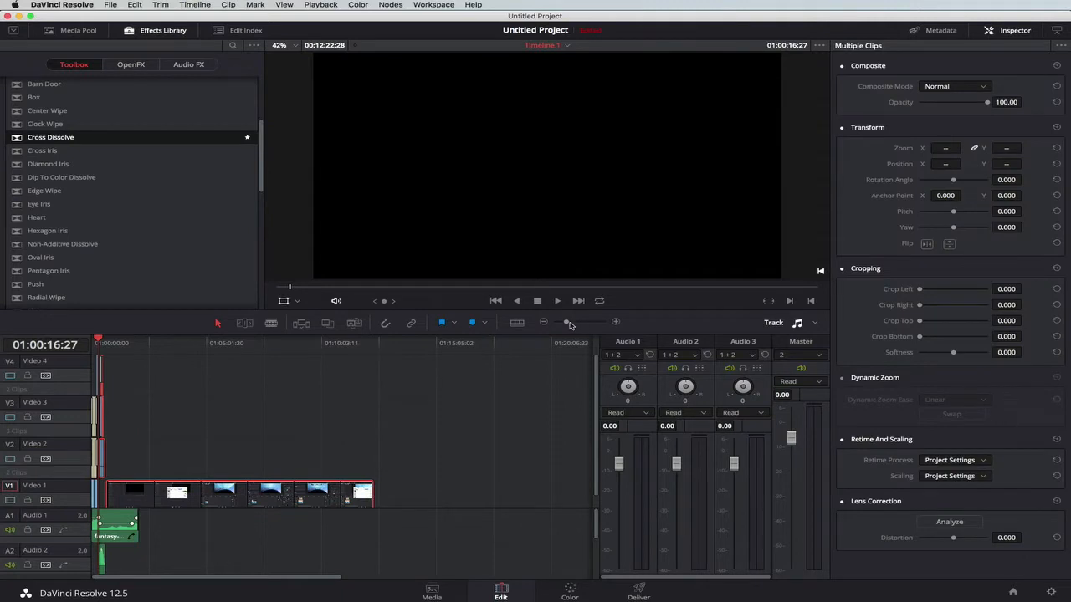
pyautogui.moveTo(569, 324); pyautogui.dragTo(585, 324)
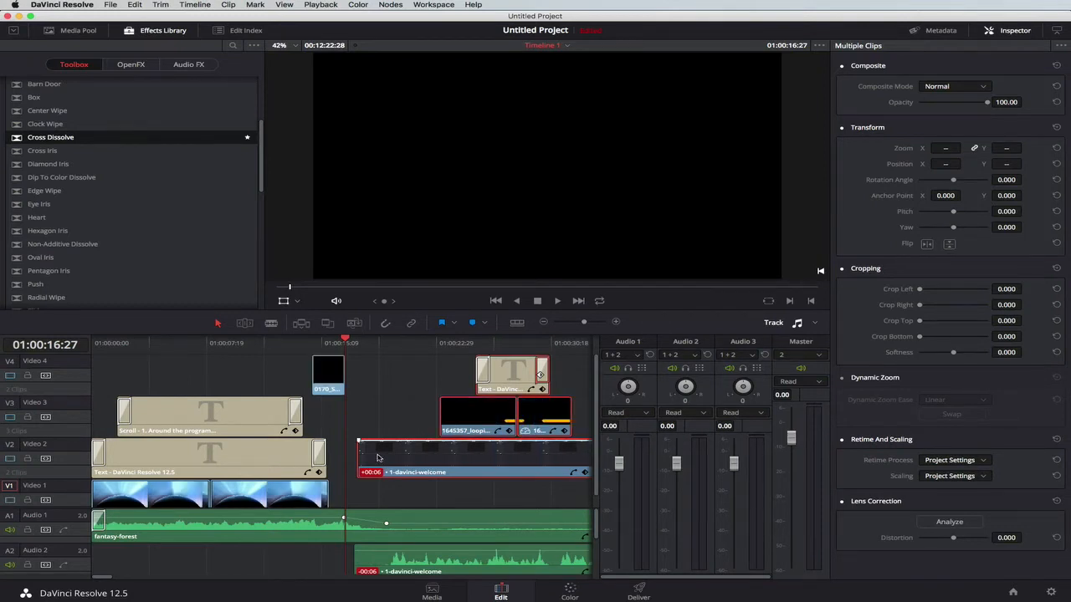
pyautogui.click(377, 566)
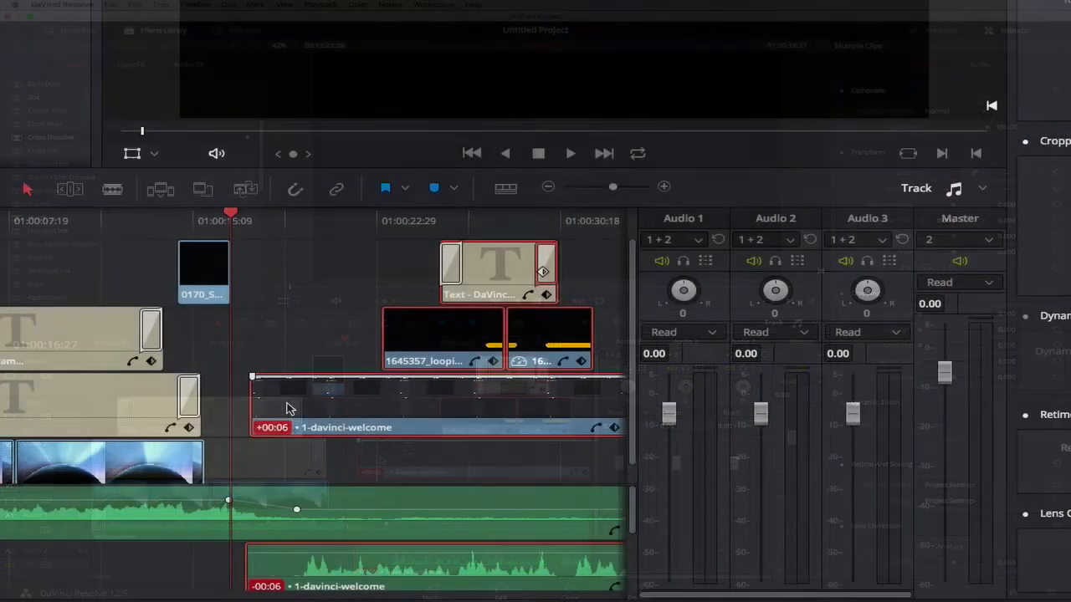
pyautogui.moveTo(379, 459); pyautogui.dragTo(368, 460)
pyautogui.moveTo(272, 407); pyautogui.dragTo(242, 409)
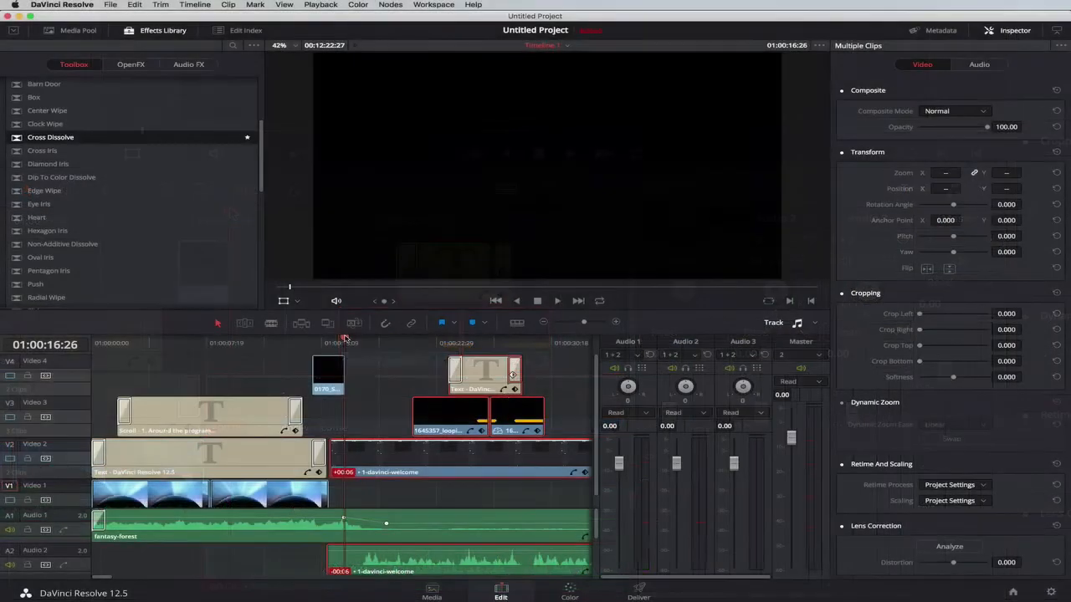
pyautogui.moveTo(345, 339)
pyautogui.mouseDown()
pyautogui.moveTo(297, 343)
pyautogui.moveTo(353, 335)
pyautogui.mouseUp()
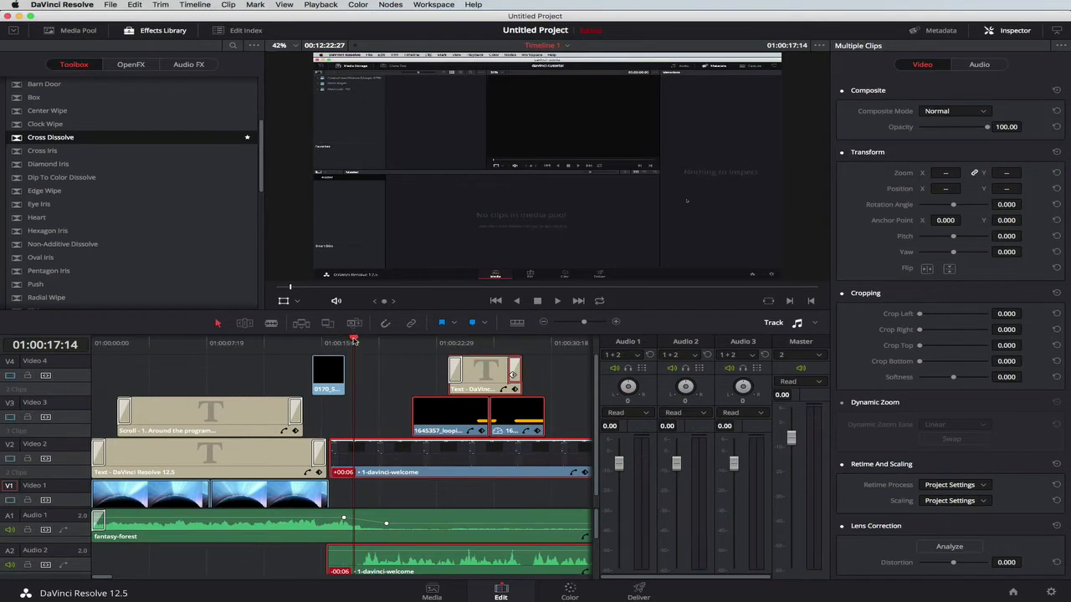
pyautogui.moveTo(354, 339); pyautogui.dragTo(329, 341)
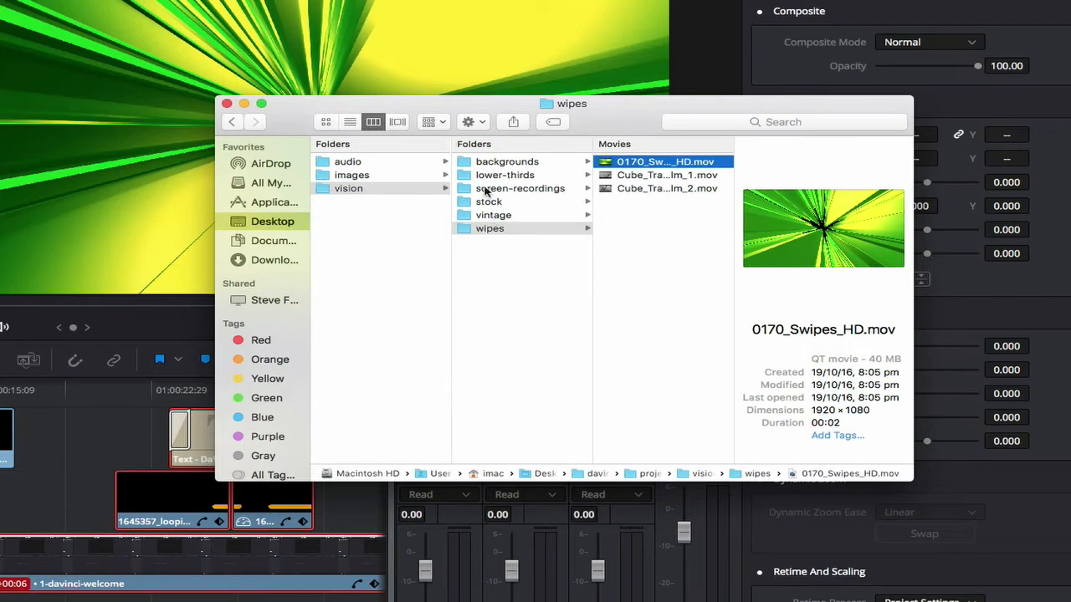
# Step: Open the audio/sound-fx folder in Finder and bring it up over the Media page for importing the sound effect
pyautogui.click(351, 164)
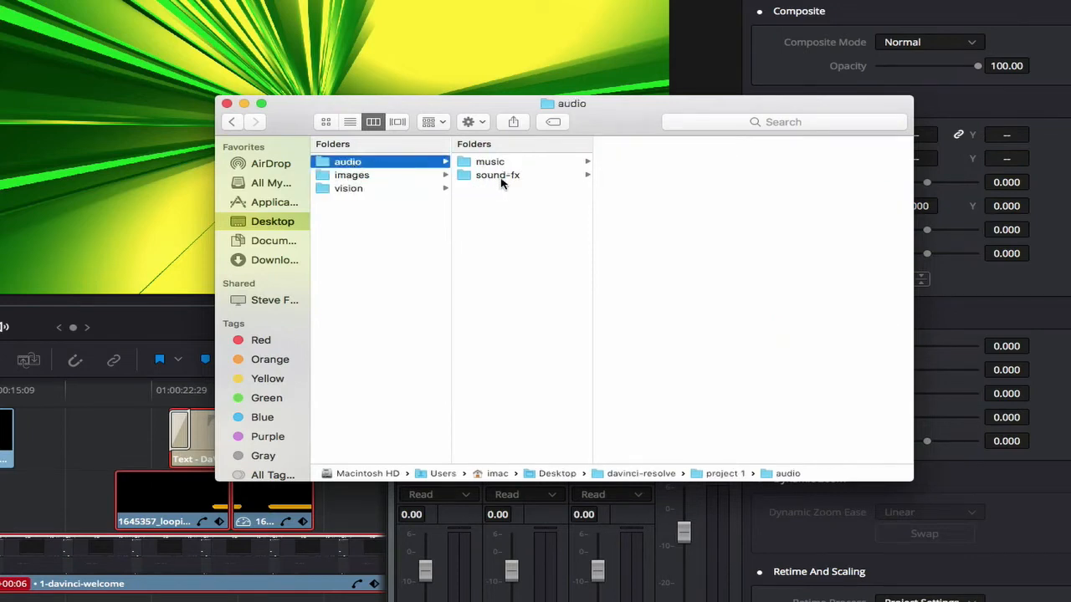
pyautogui.click(504, 178)
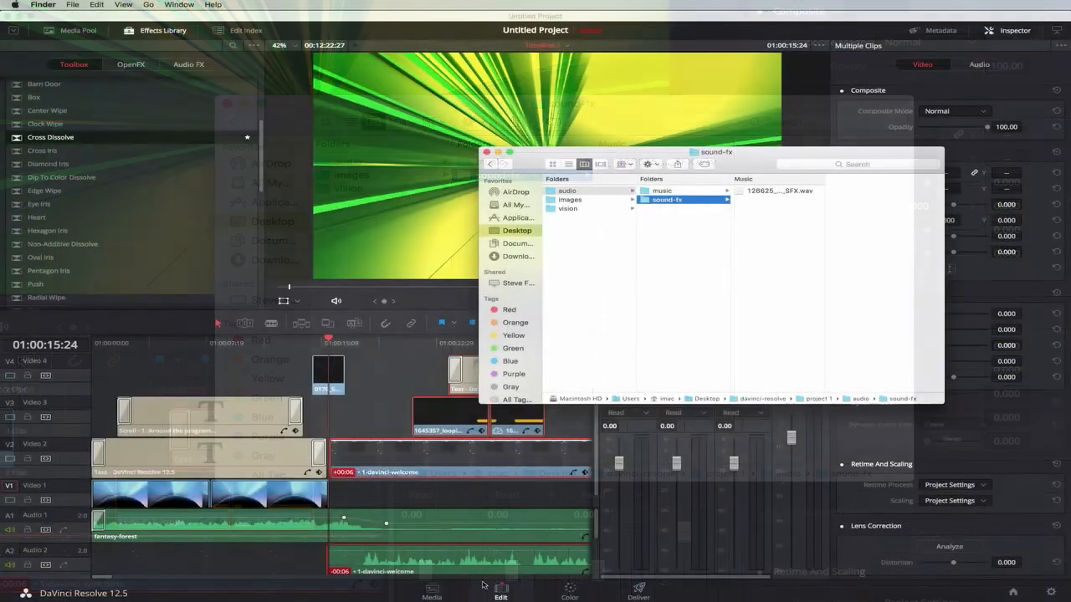
pyautogui.click(432, 590)
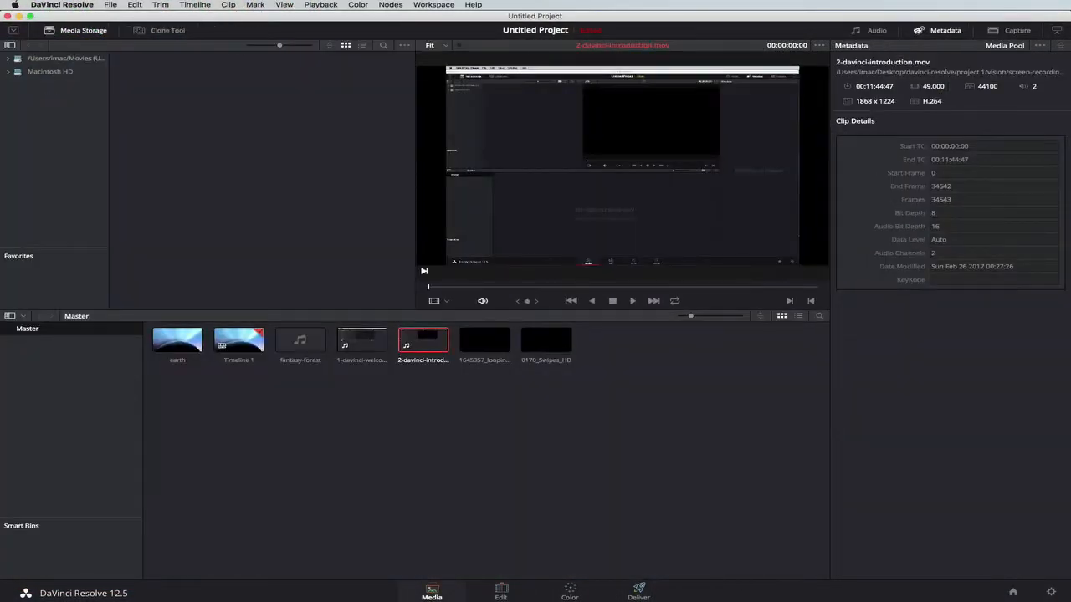
pyautogui.press('super+Tab')
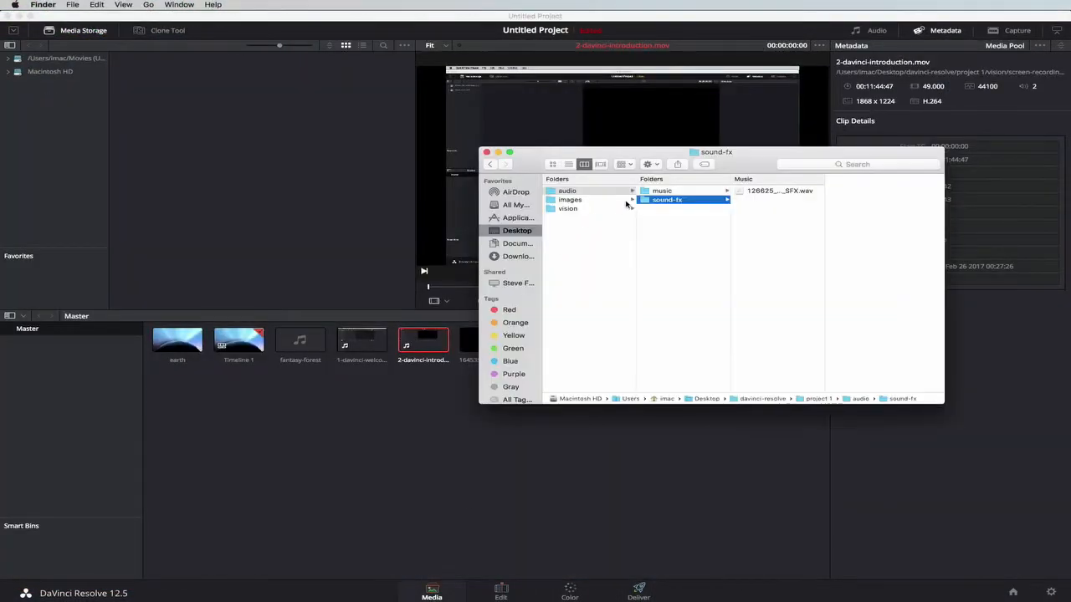
# Step: Import the 126625 whoosh SFX wav file from the sound-fx folder into the project's Master bin
pyautogui.moveTo(769, 194); pyautogui.dragTo(279, 436)
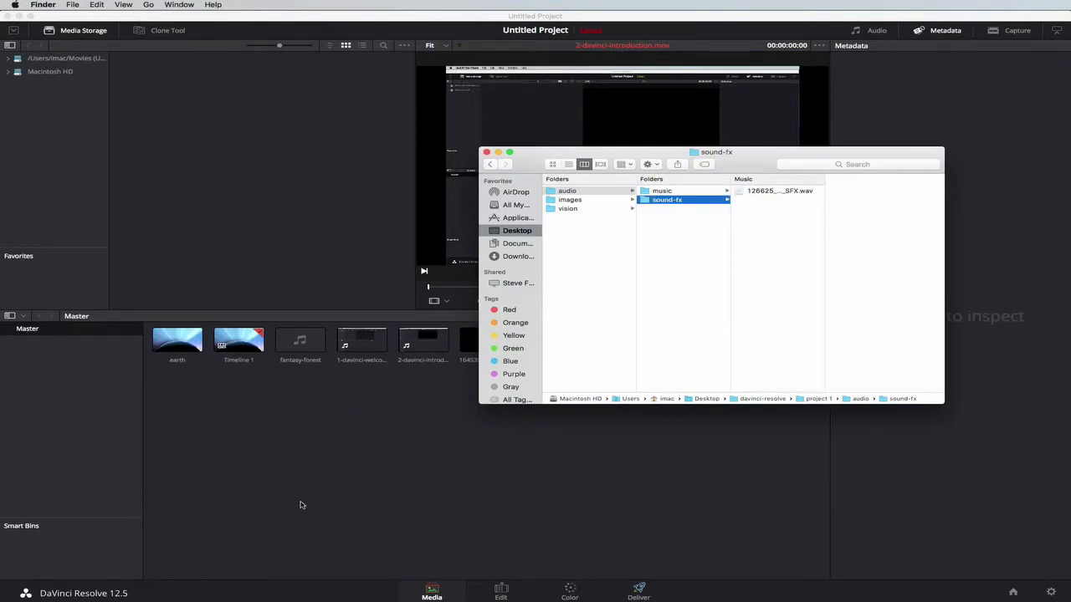
pyautogui.click(427, 449)
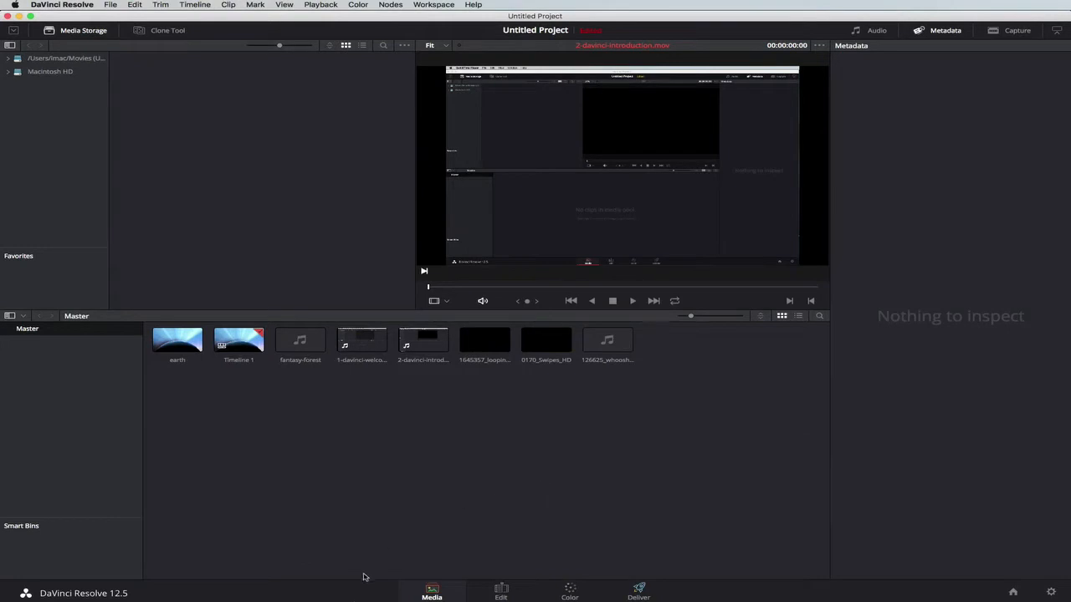
# Step: On the Edit page, place the 126625 whoosh sound on Audio 3 directly beneath the 0170_Swipes_HD clip and preview it
pyautogui.click(500, 592)
pyautogui.scroll(-4, 288, 552)
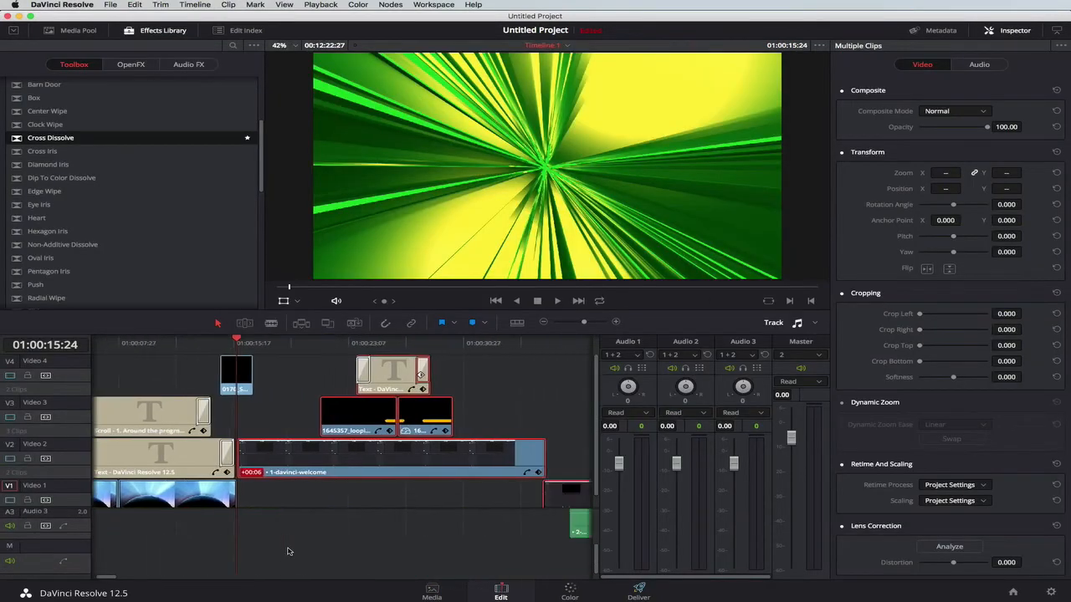
pyautogui.scroll(4, 287, 551)
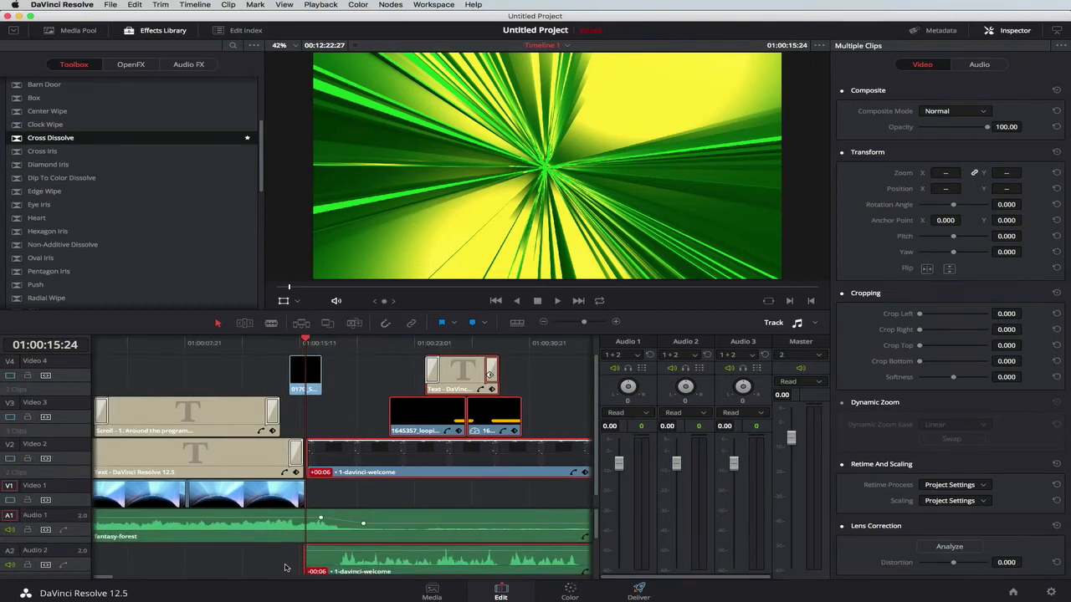
pyautogui.scroll(-4, 284, 568)
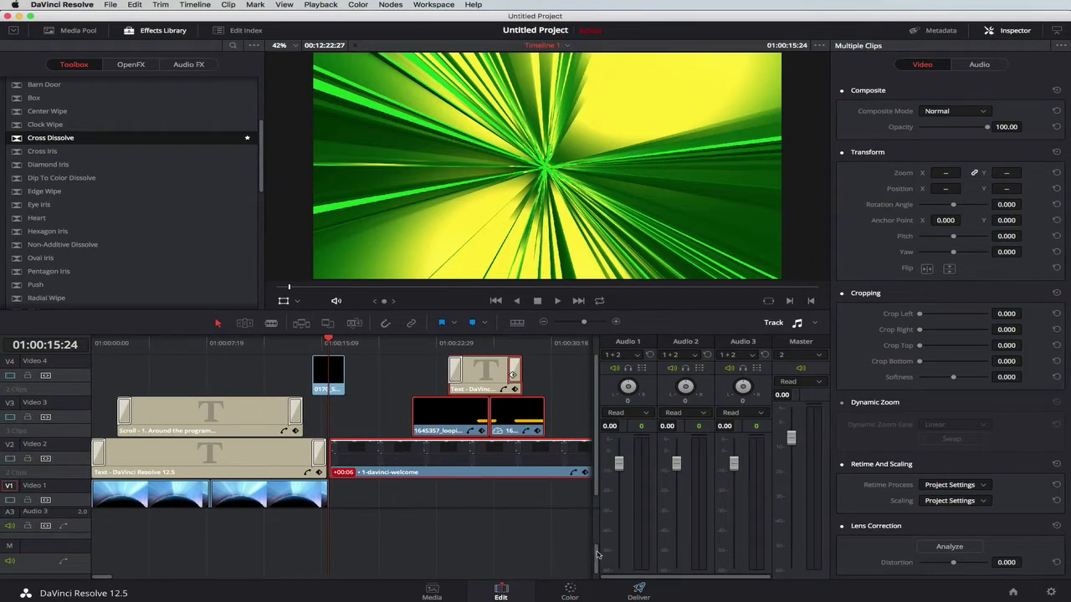
pyautogui.scroll(2, 597, 555)
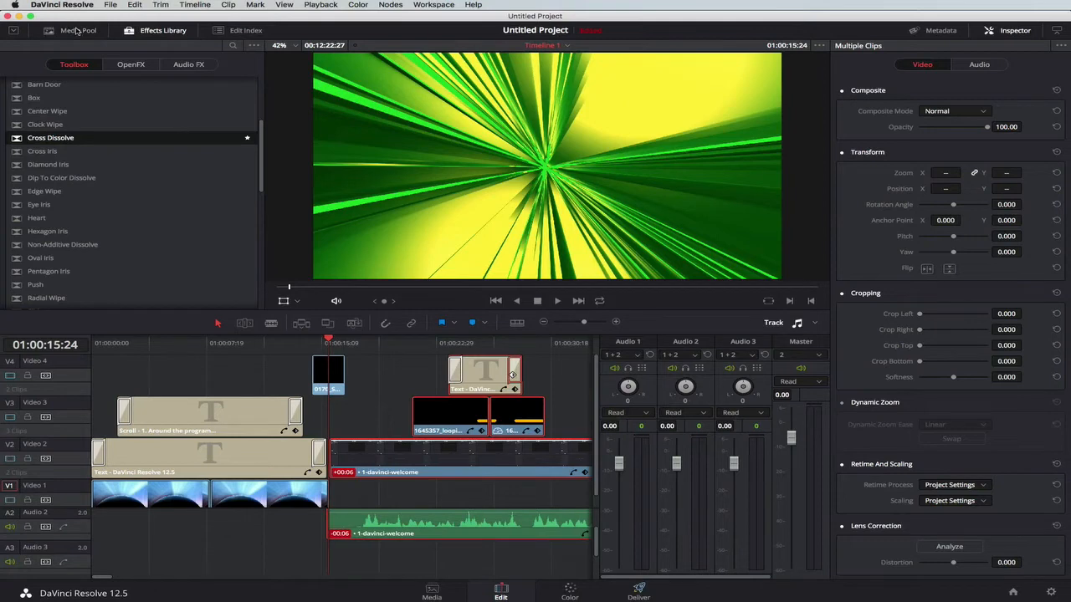
pyautogui.click(78, 30)
pyautogui.moveTo(174, 148); pyautogui.dragTo(311, 550)
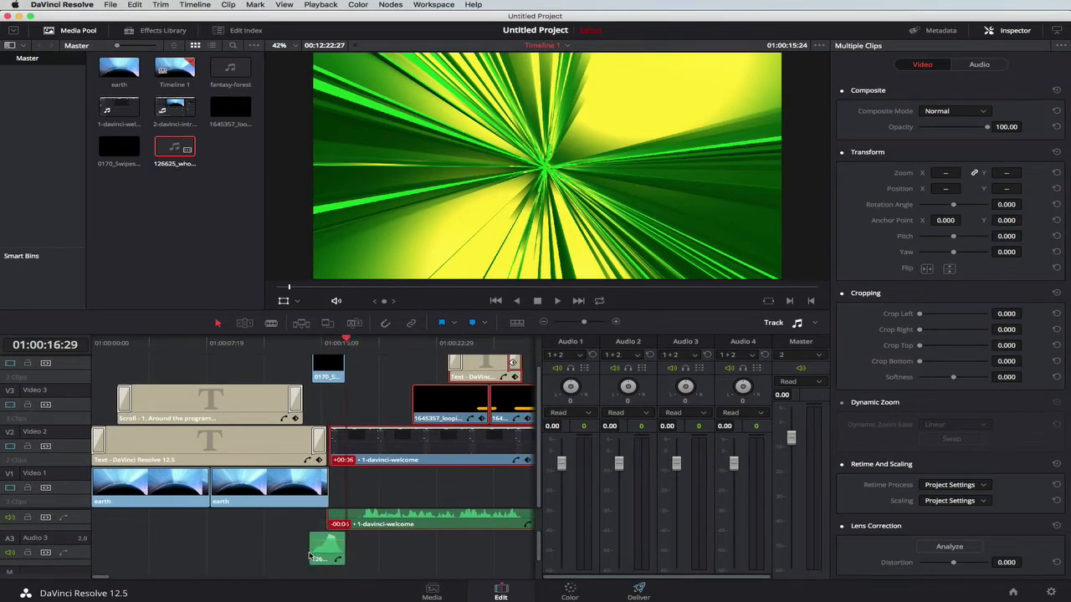
pyautogui.click(306, 352)
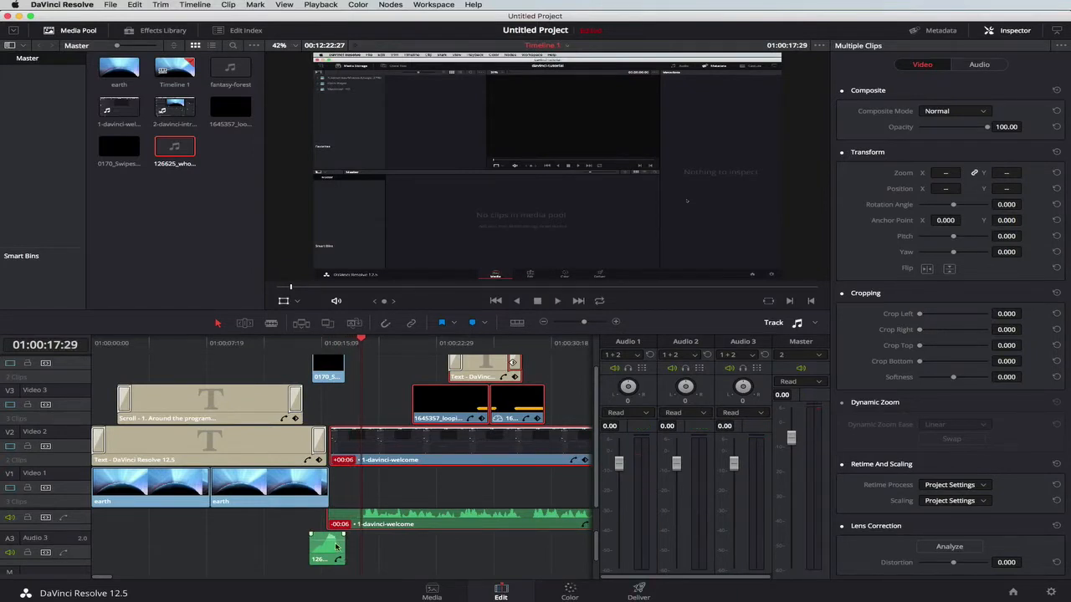
# Step: Select the 0170_Swipes_HD clip on Video 4 and open it on the Color page at 01:00:15:00
pyautogui.hscroll(3, 331, 367)
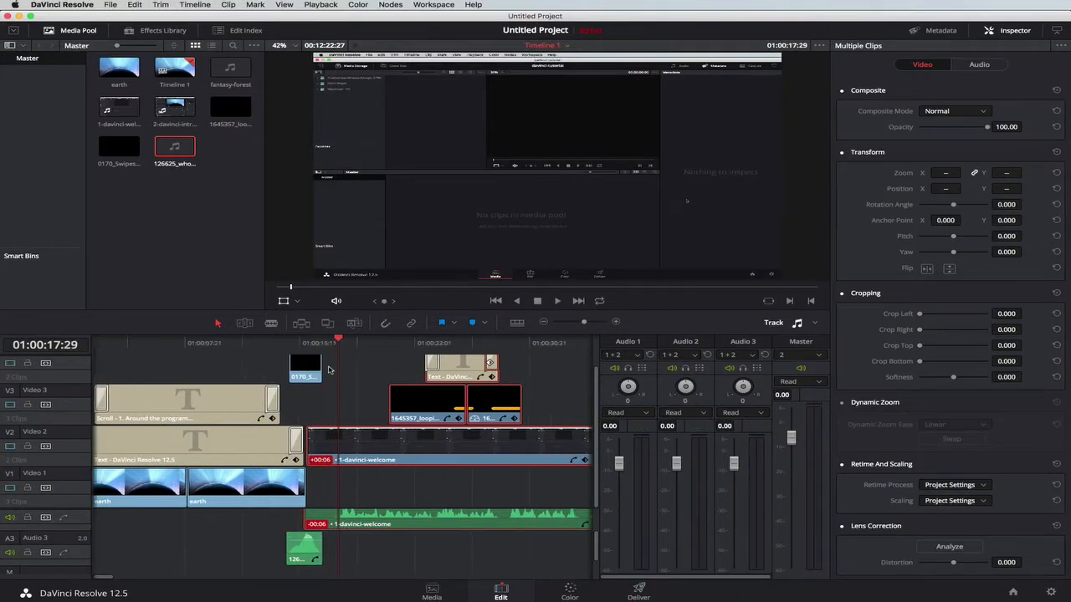
pyautogui.scroll(1, 331, 368)
pyautogui.click(331, 368)
pyautogui.click(263, 374)
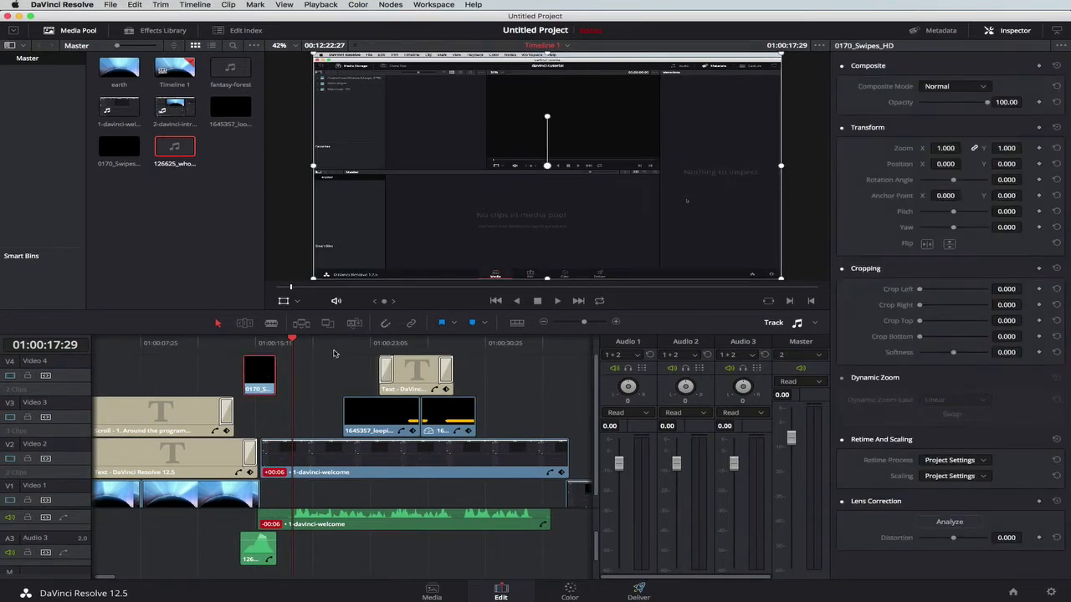
pyautogui.click(258, 345)
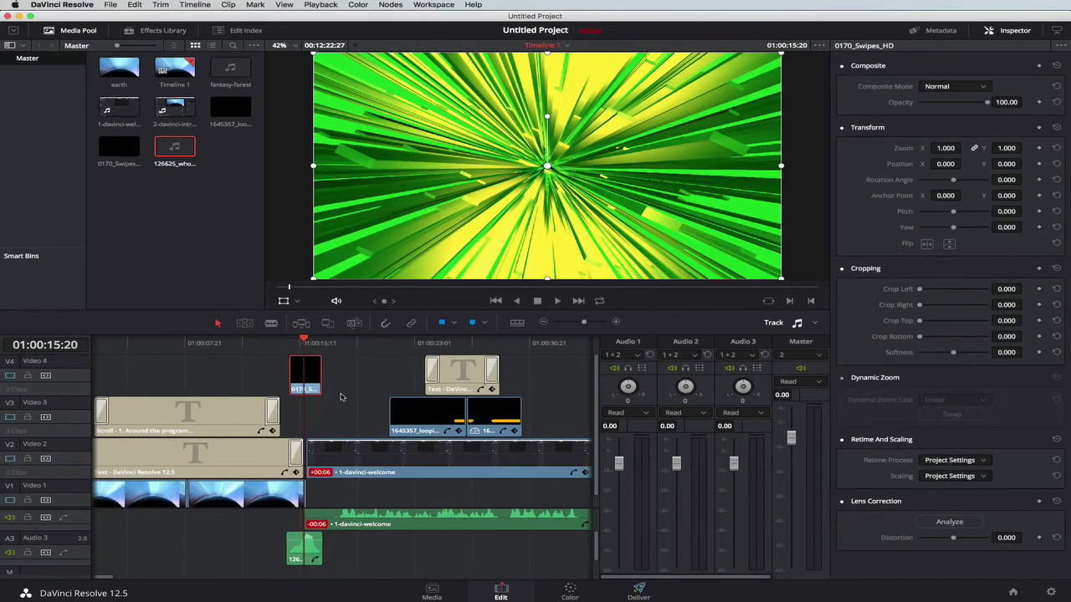
pyautogui.click(569, 592)
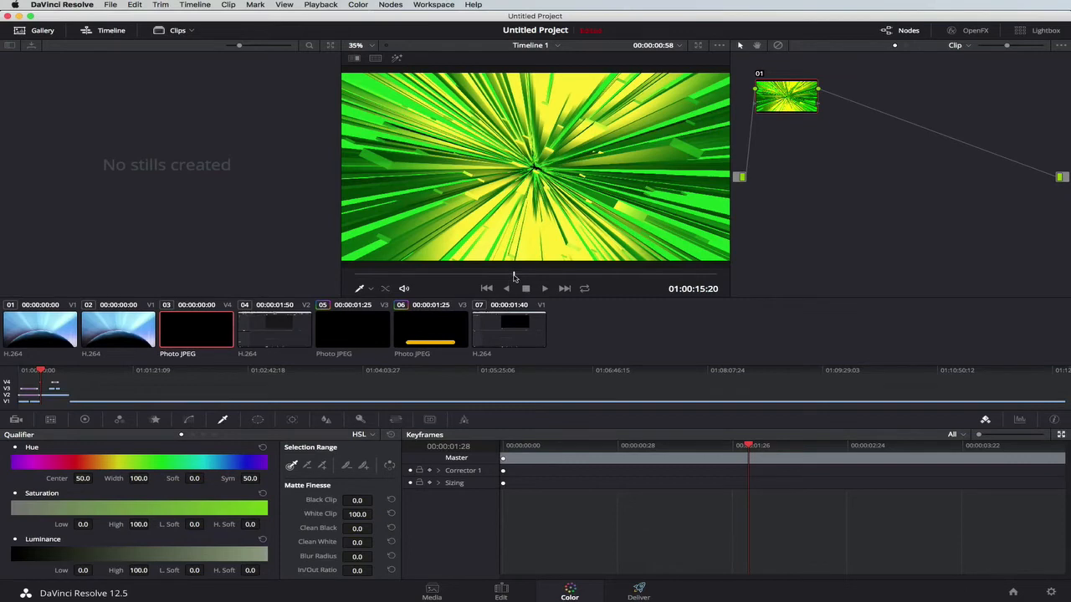
pyautogui.moveTo(525, 276); pyautogui.dragTo(404, 285)
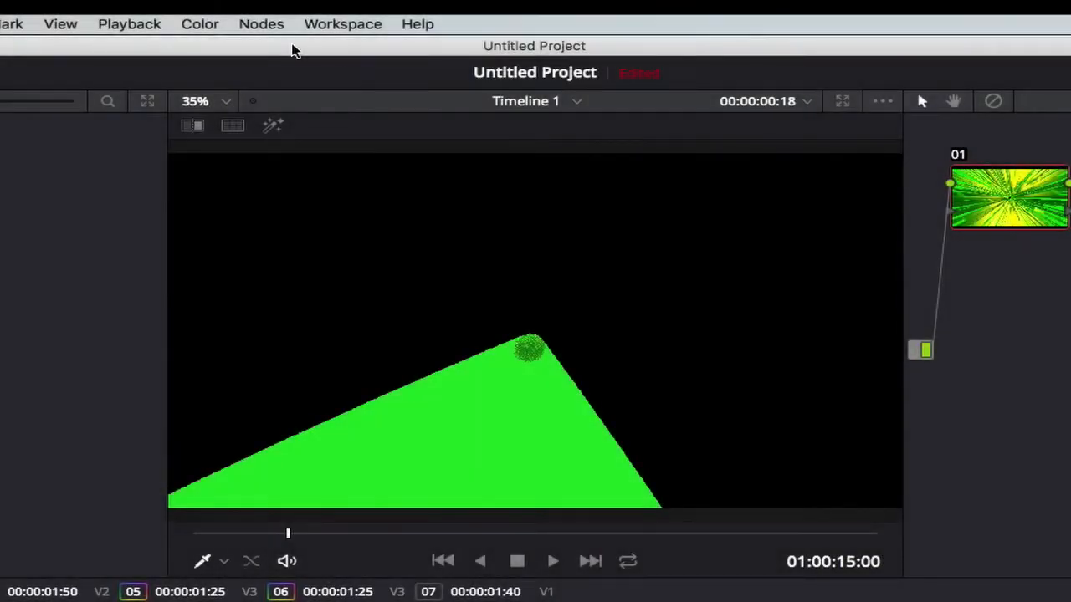
# Step: Add a serial node and an alpha output to the swipe clip, then connect node 02's key output to the alpha output
pyautogui.click(390, 5)
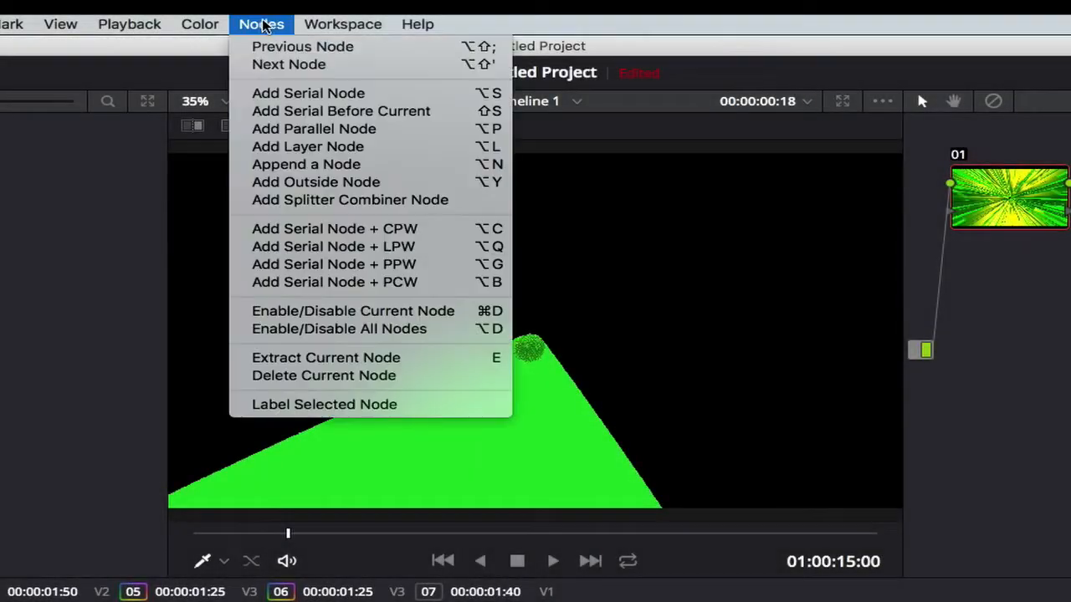
pyautogui.click(307, 93)
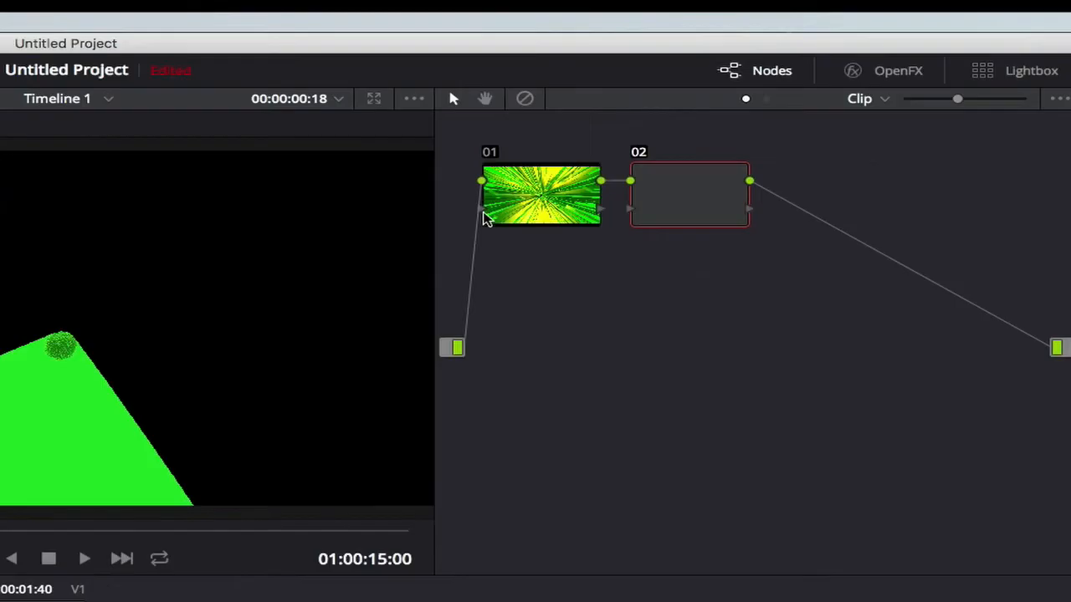
pyautogui.rightClick(676, 263)
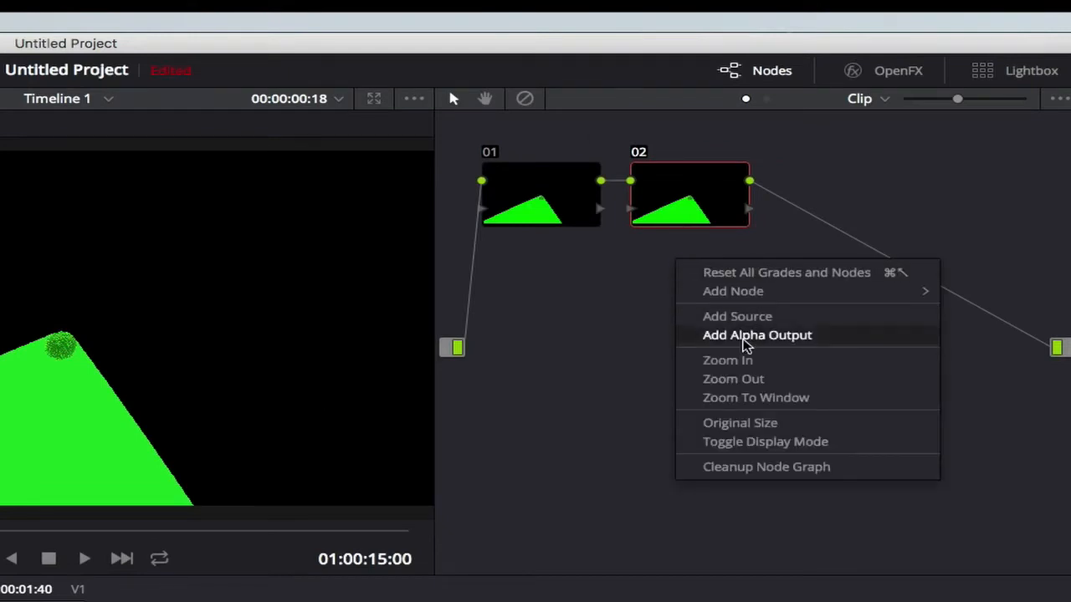
pyautogui.click(747, 336)
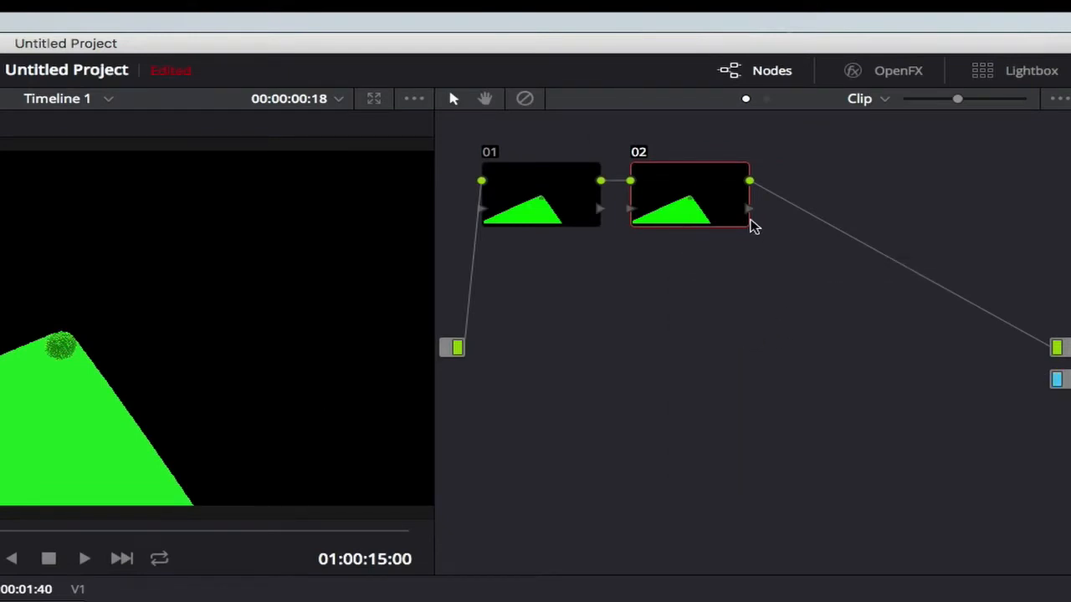
pyautogui.moveTo(749, 209); pyautogui.dragTo(1054, 377)
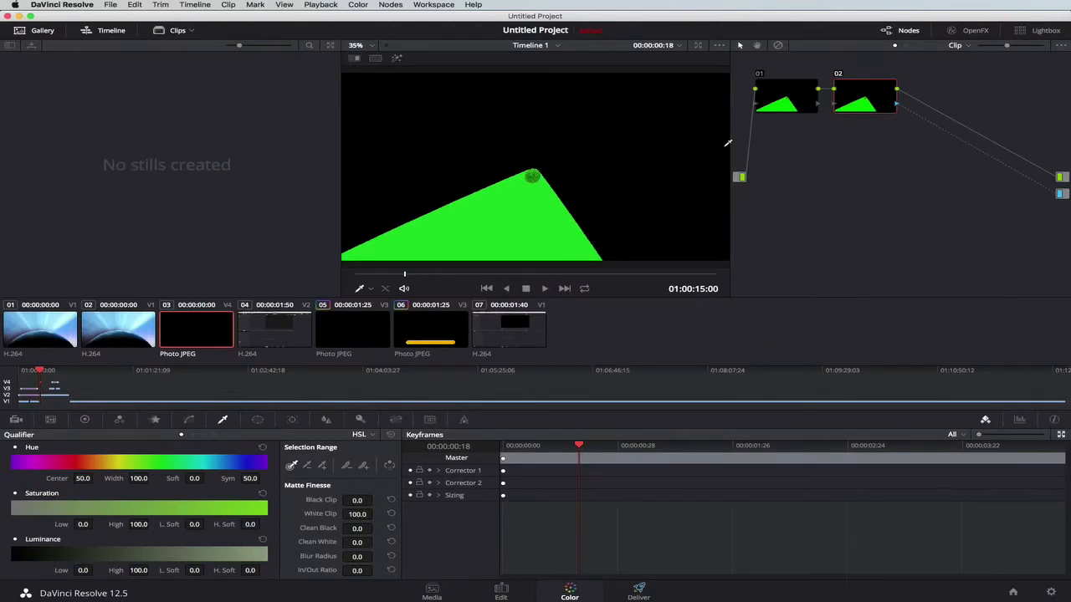
# Step: Sample the swipe's black background with the qualifier on node 02 and invert the selection
pyautogui.click(594, 186)
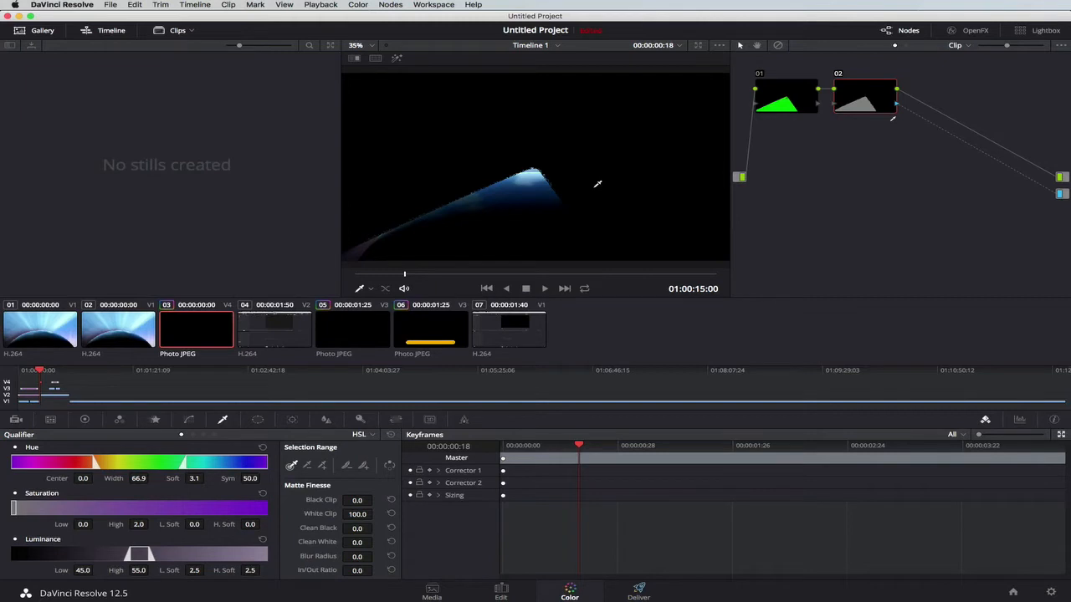
pyautogui.click(389, 466)
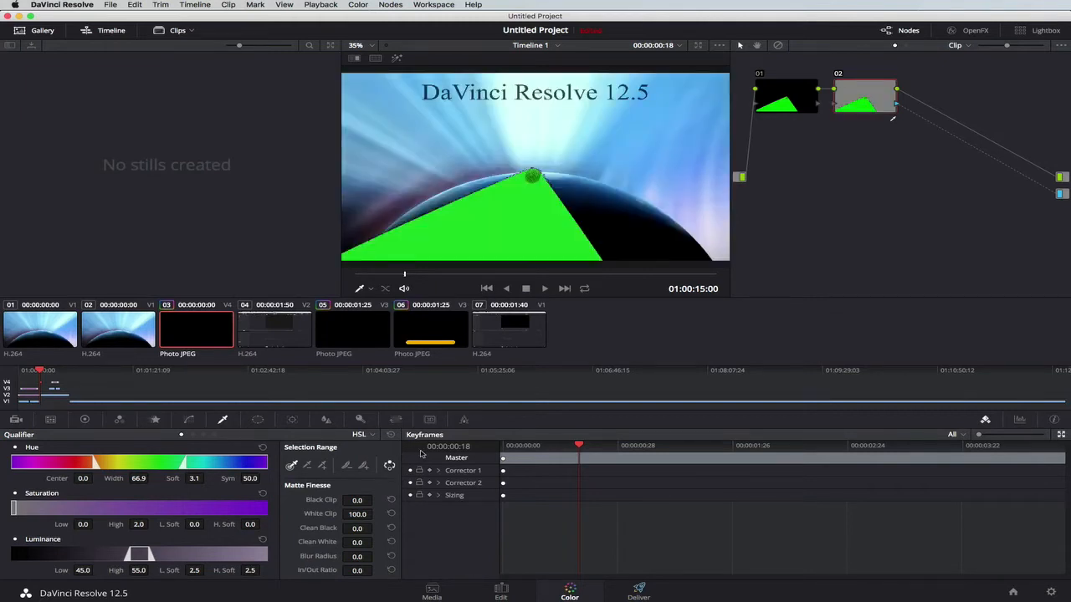
# Step: At 01:00:14:28, add the flat green area in the viewer to the qualifier's colour selection
pyautogui.moveTo(405, 277); pyautogui.dragTo(366, 285)
pyautogui.moveTo(355, 283); pyautogui.dragTo(393, 275)
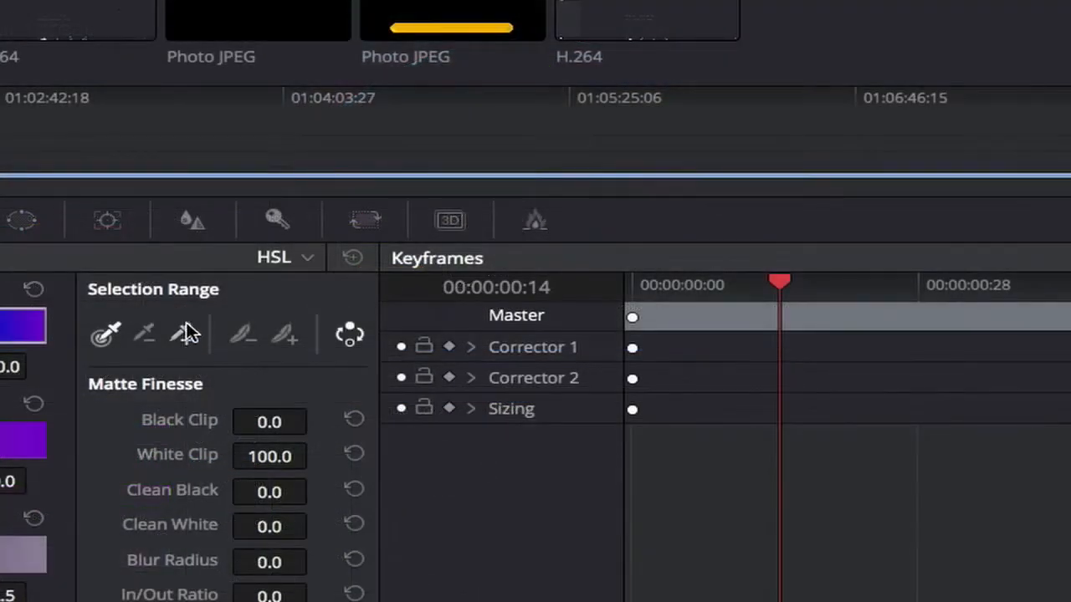
pyautogui.click(186, 333)
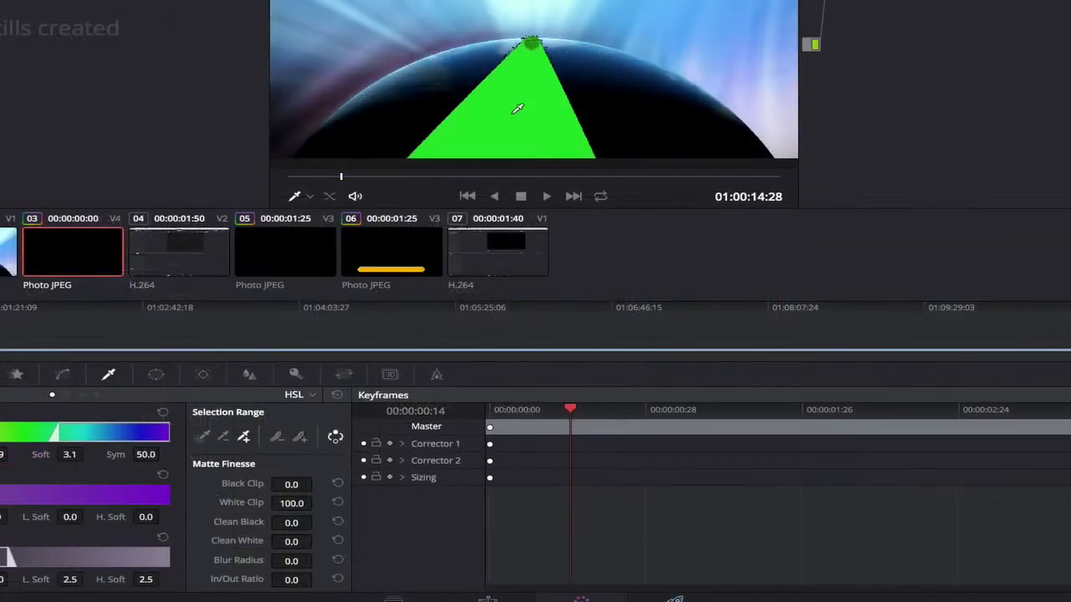
pyautogui.click(518, 109)
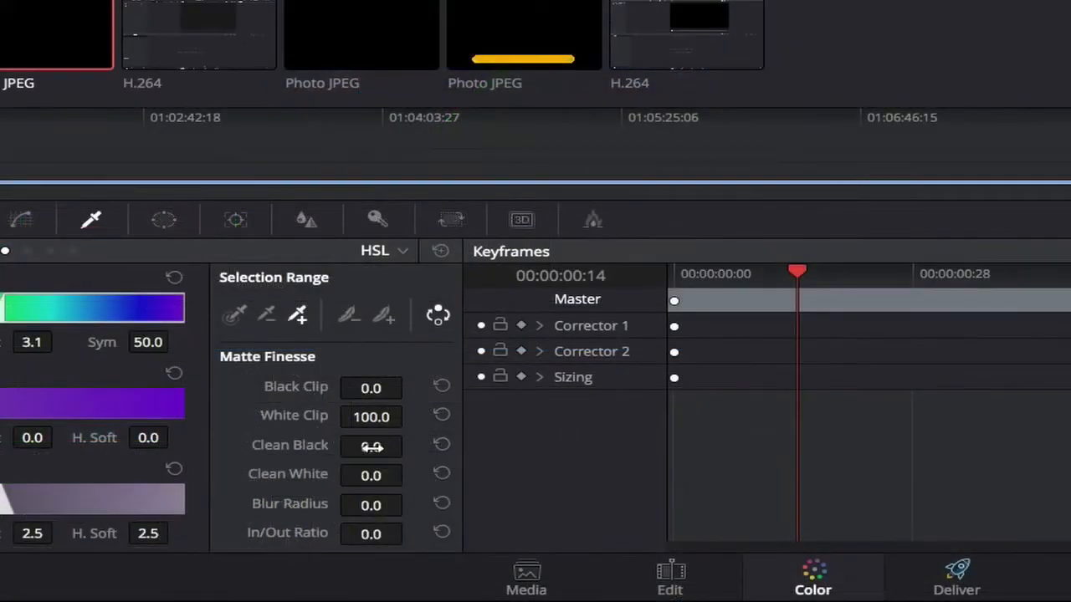
# Step: Refine the swipe's matte by setting Clean Black to 26.6 and In/Out Ratio to -10.1
pyautogui.moveTo(372, 448); pyautogui.dragTo(464, 448)
pyautogui.moveTo(371, 534); pyautogui.dragTo(318, 534)
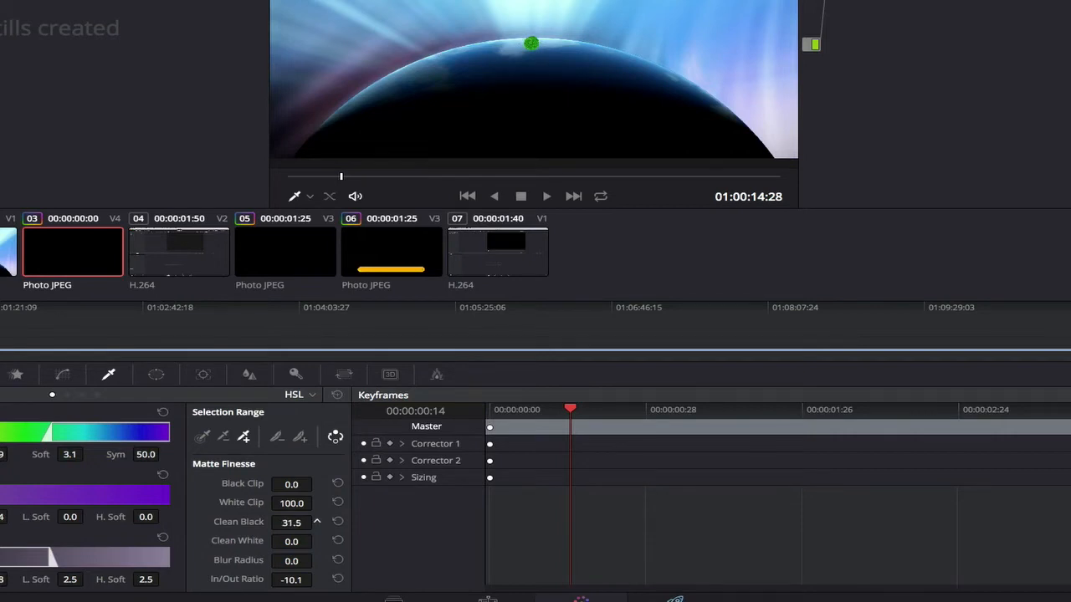
pyautogui.moveTo(316, 522); pyautogui.dragTo(312, 522)
pyautogui.moveTo(341, 179); pyautogui.dragTo(430, 179)
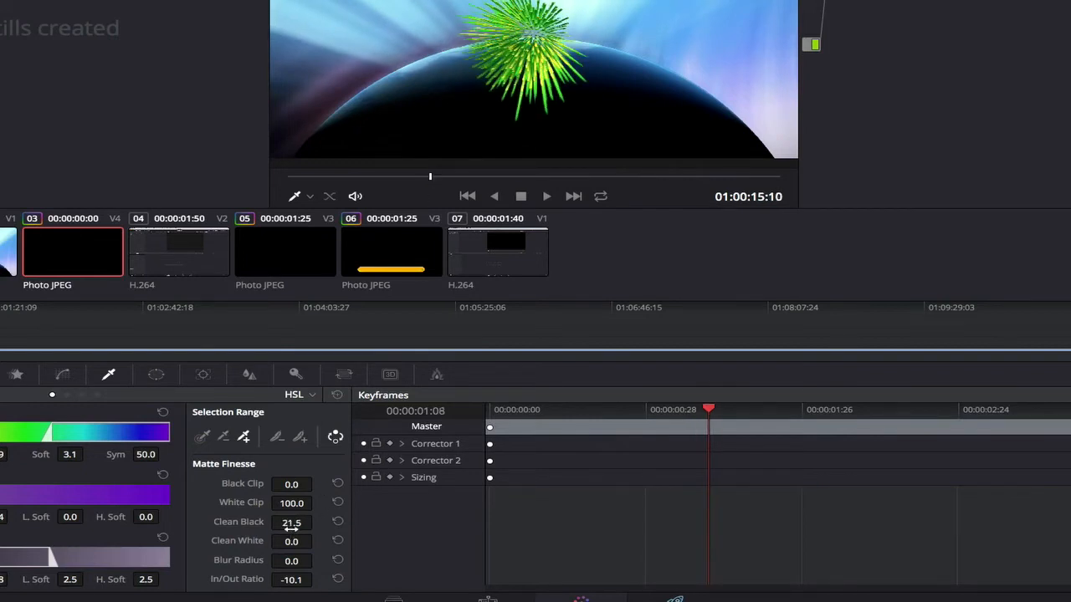
pyautogui.moveTo(316, 522); pyautogui.dragTo(316, 523)
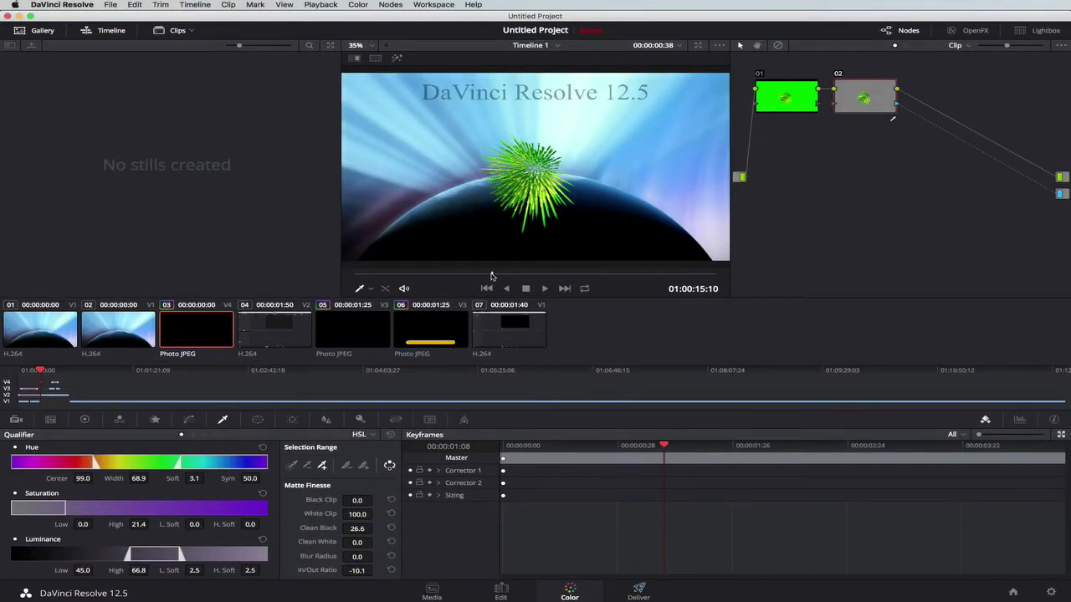
# Step: Scrub through the keyed swipe up to 01:00:15:28 to check the transition, and return to the Edit page
pyautogui.moveTo(492, 275); pyautogui.dragTo(547, 274)
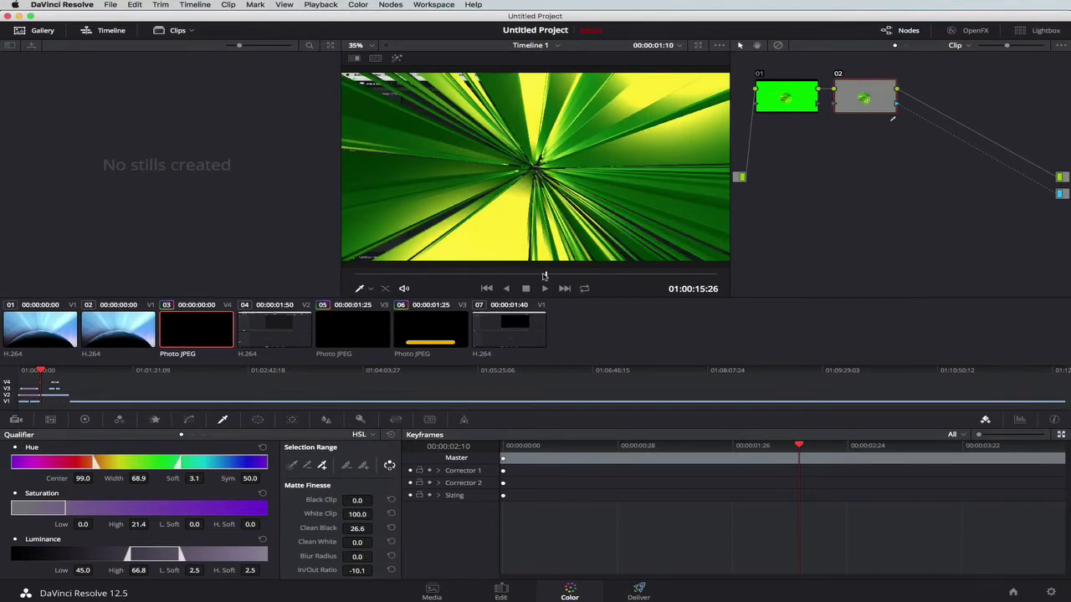
pyautogui.moveTo(545, 276); pyautogui.dragTo(557, 276)
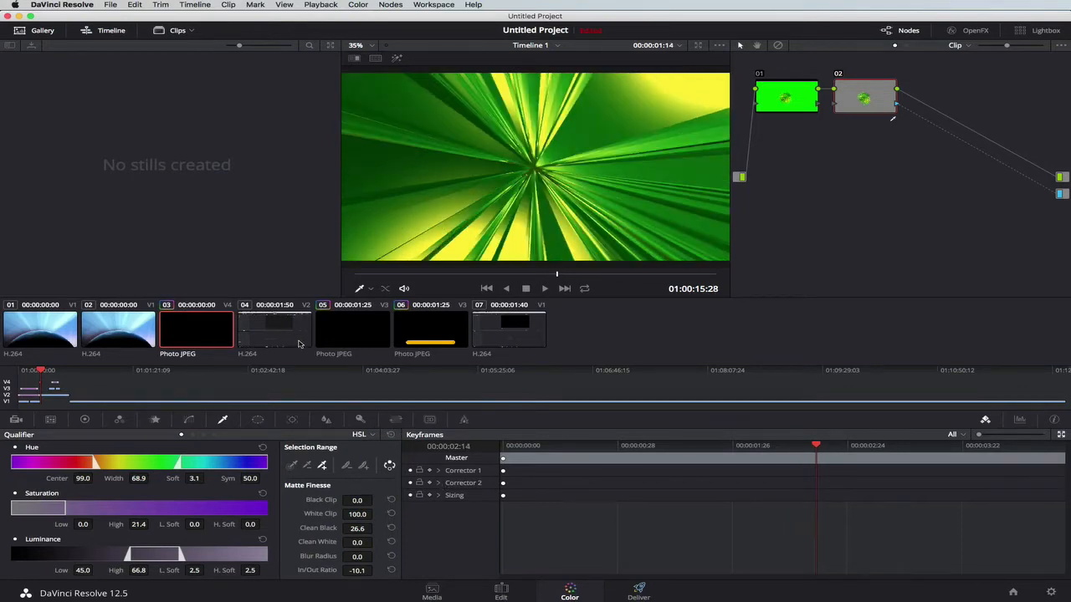
pyautogui.click(501, 592)
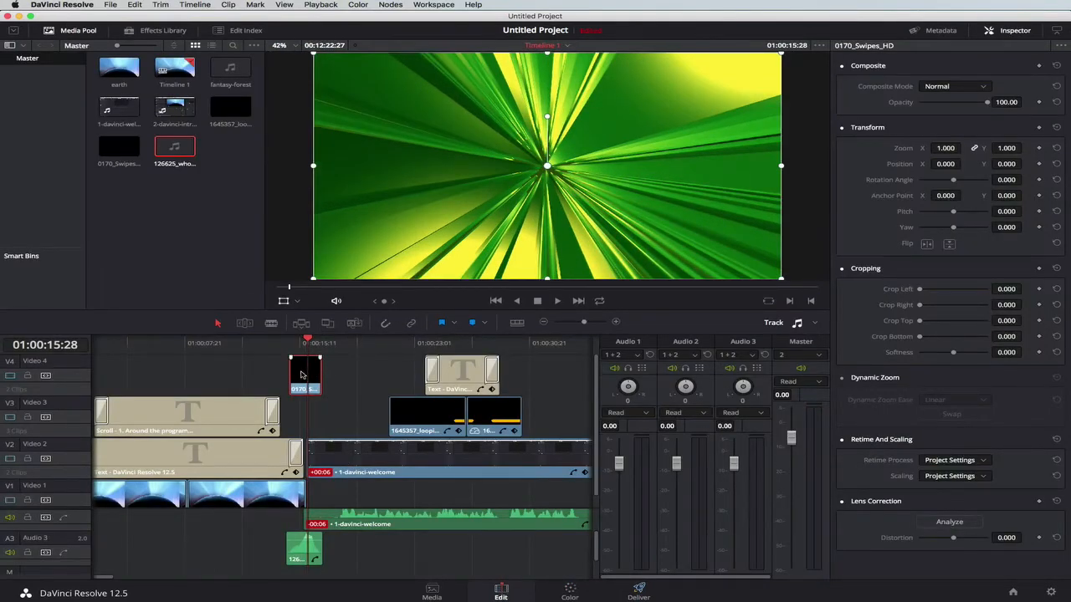
# Step: Select the 0170_Swipes_HD clip together with the whoosh sound on Audio 3 and shift both slightly earlier over the cut
pyautogui.click(304, 374)
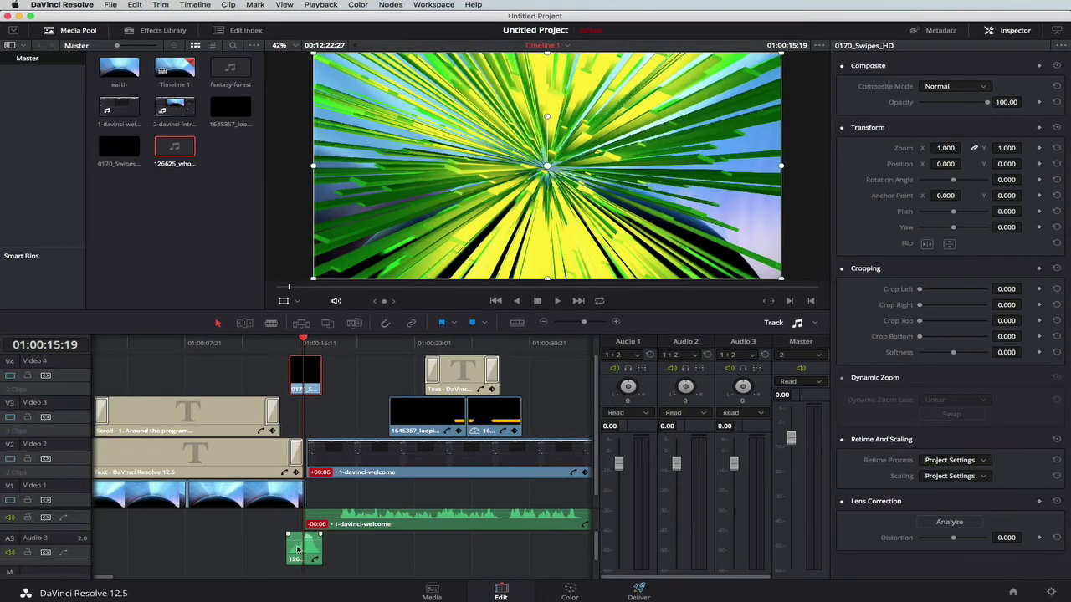
pyautogui.click(297, 550)
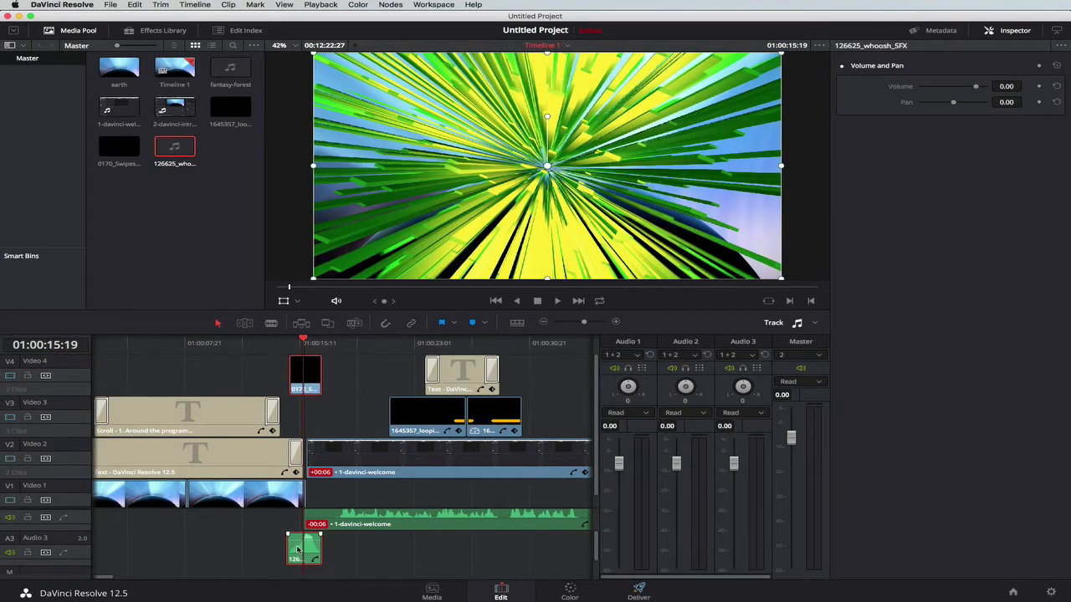
pyautogui.click(312, 372)
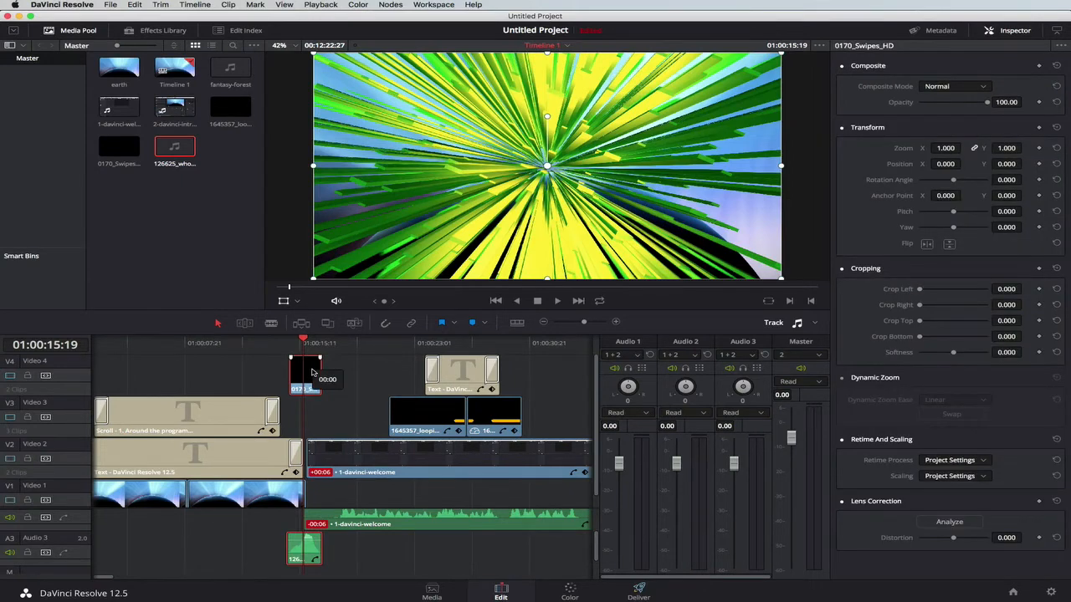
pyautogui.moveTo(311, 373); pyautogui.dragTo(308, 340)
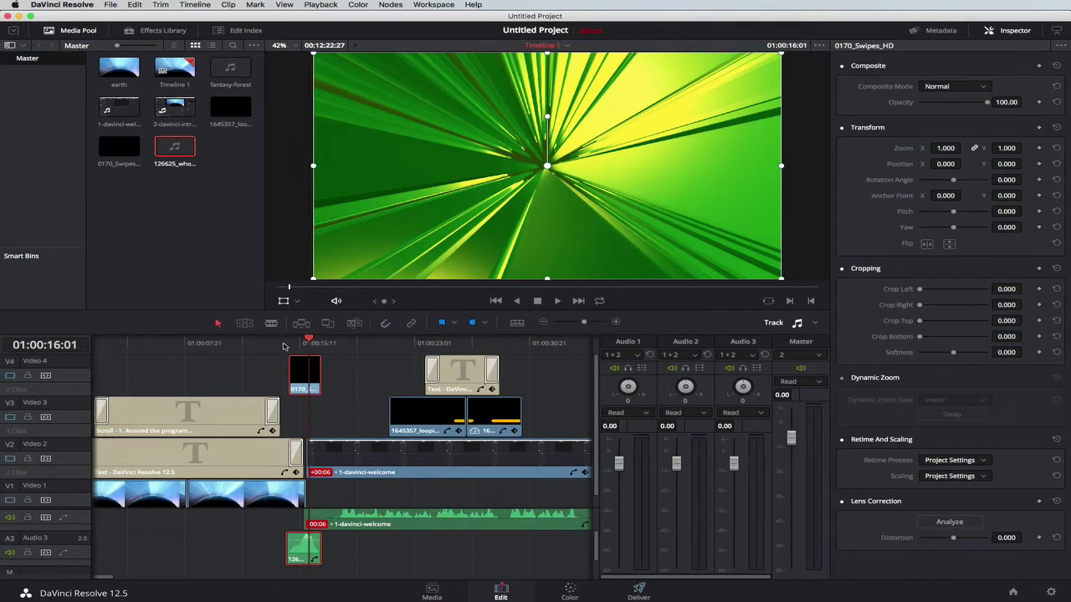
# Step: Play the timeline from just before the swipe to review the transition with its whoosh sound
pyautogui.click(282, 344)
pyautogui.click(254, 348)
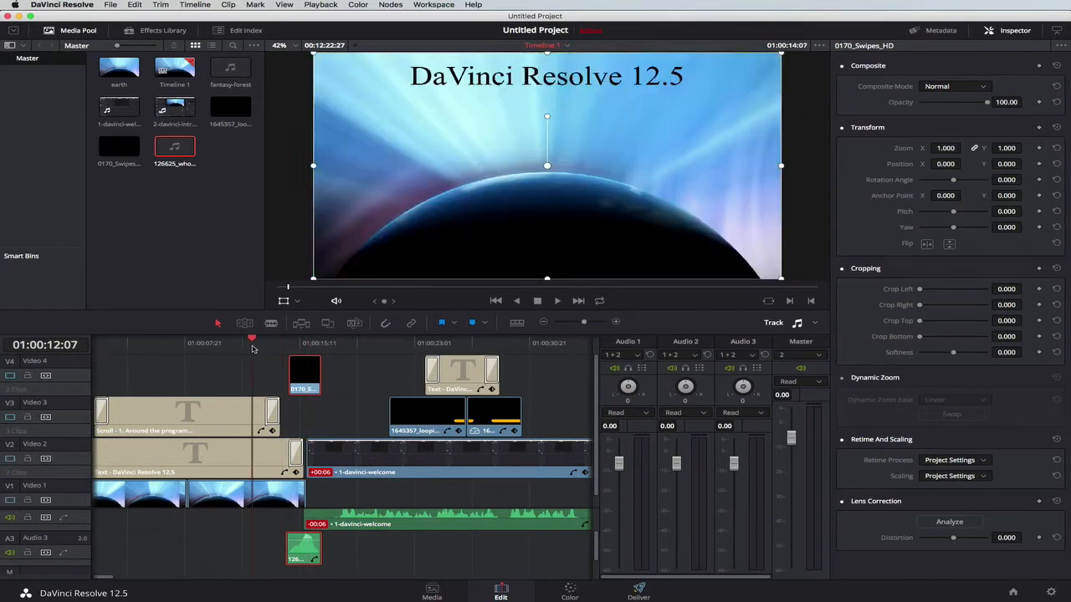
pyautogui.click(285, 347)
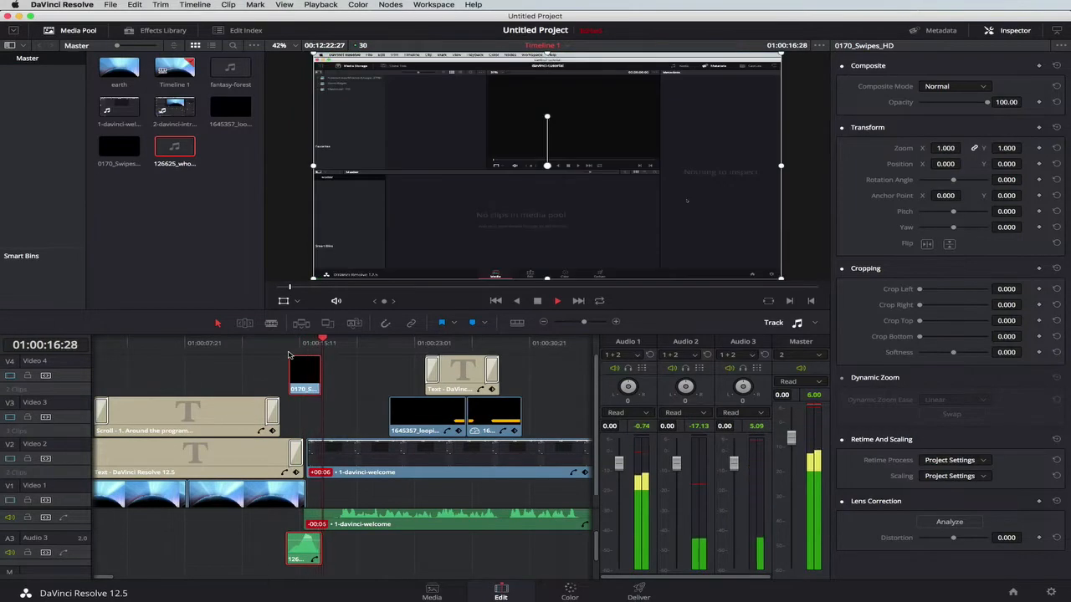
# Step: Move the 2-davinci-introduction audio up onto Audio 2 and align its start with the matching video on Video 1
pyautogui.press('space')
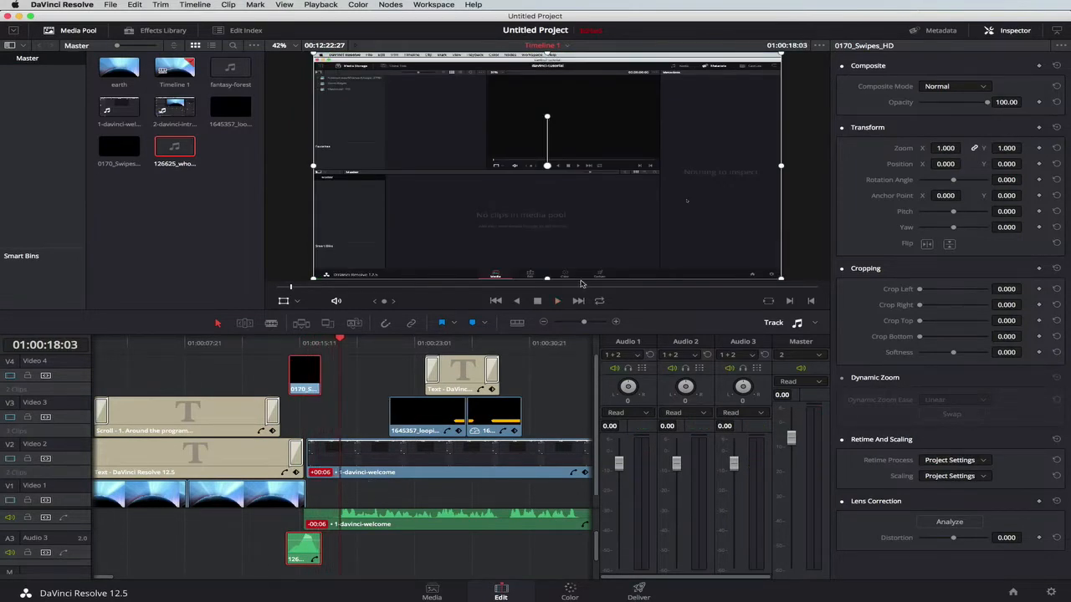
pyautogui.moveTo(585, 324); pyautogui.dragTo(578, 324)
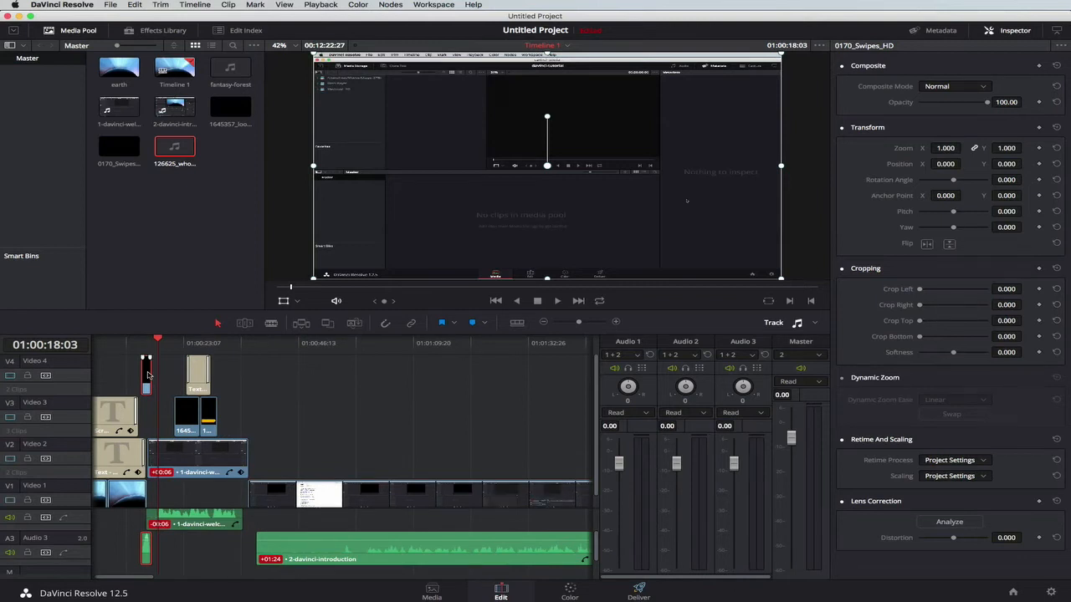
pyautogui.click(242, 350)
pyautogui.moveTo(303, 549); pyautogui.dragTo(287, 531)
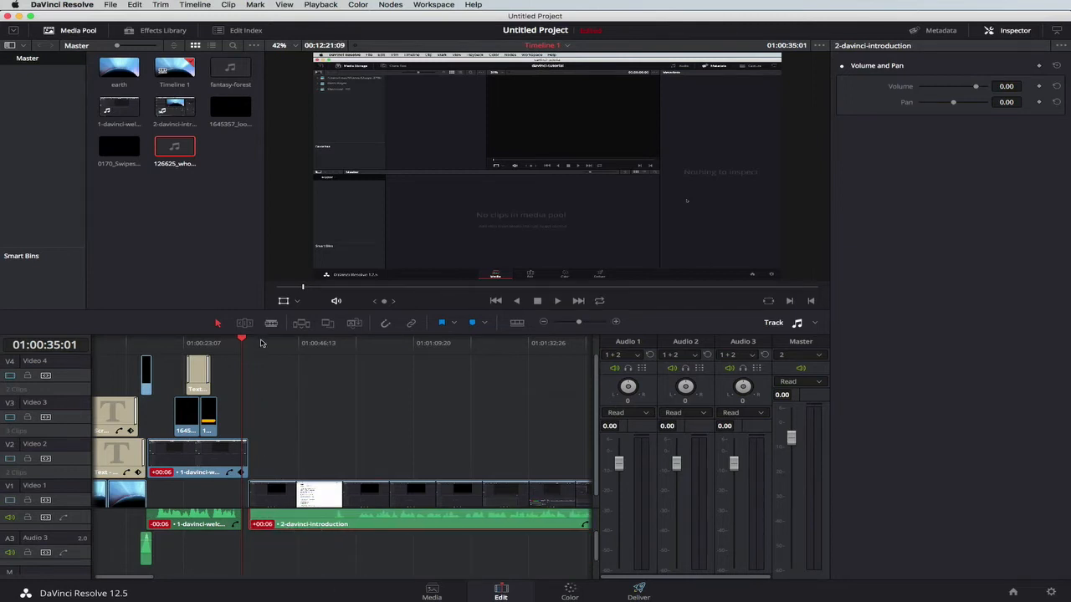
# Step: Place a copy of the swipe and whoosh over the cut between 1-davinci-welcome and 2-davinci-introduction and play across it
pyautogui.moveTo(244, 338); pyautogui.dragTo(246, 339)
pyautogui.click(257, 340)
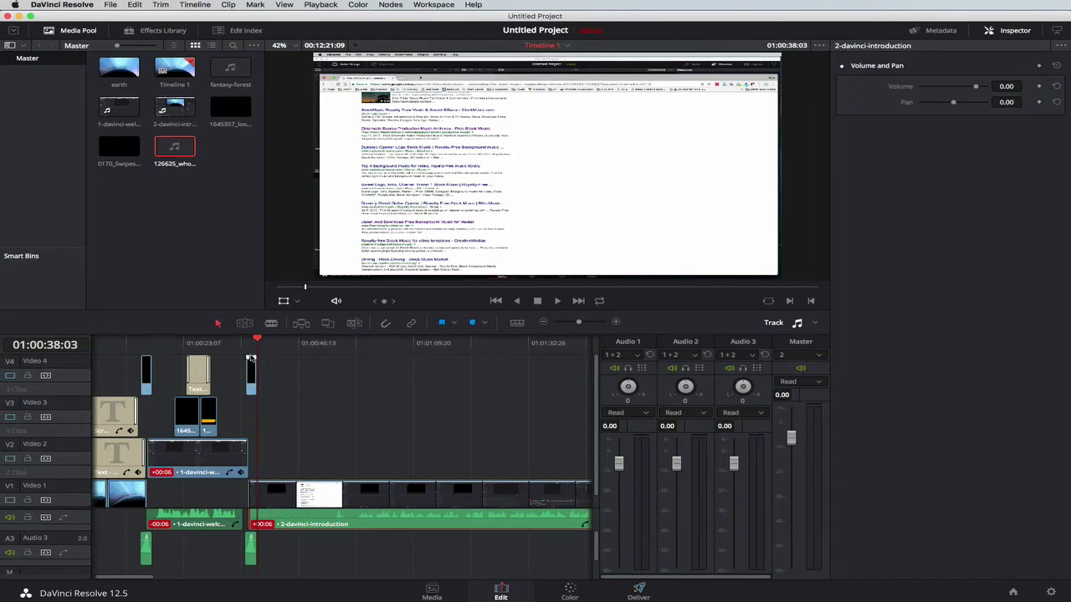
pyautogui.moveTo(258, 340); pyautogui.dragTo(241, 342)
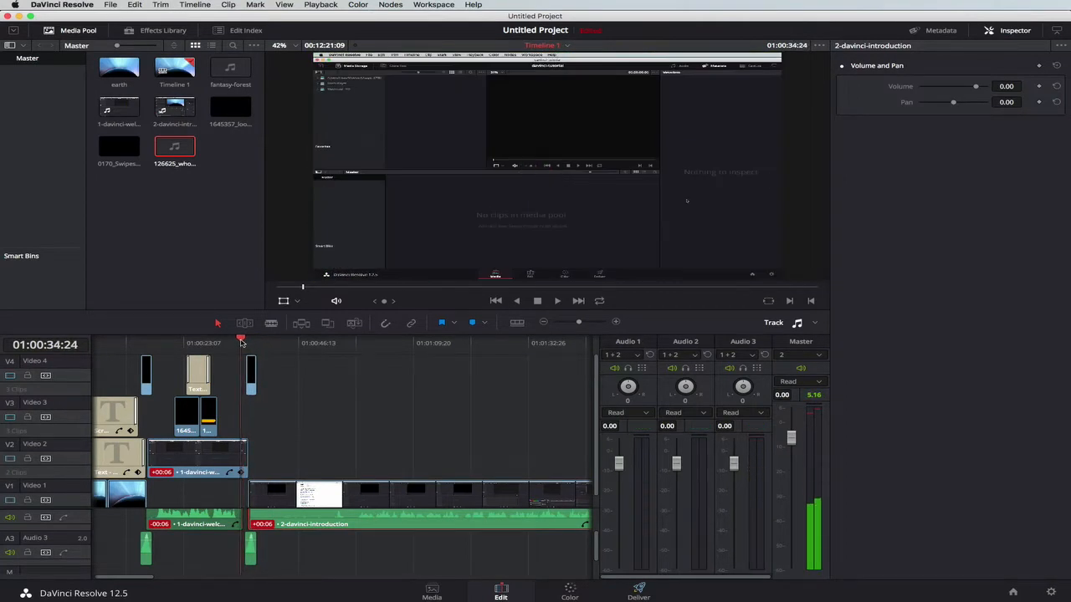
pyautogui.press('space')
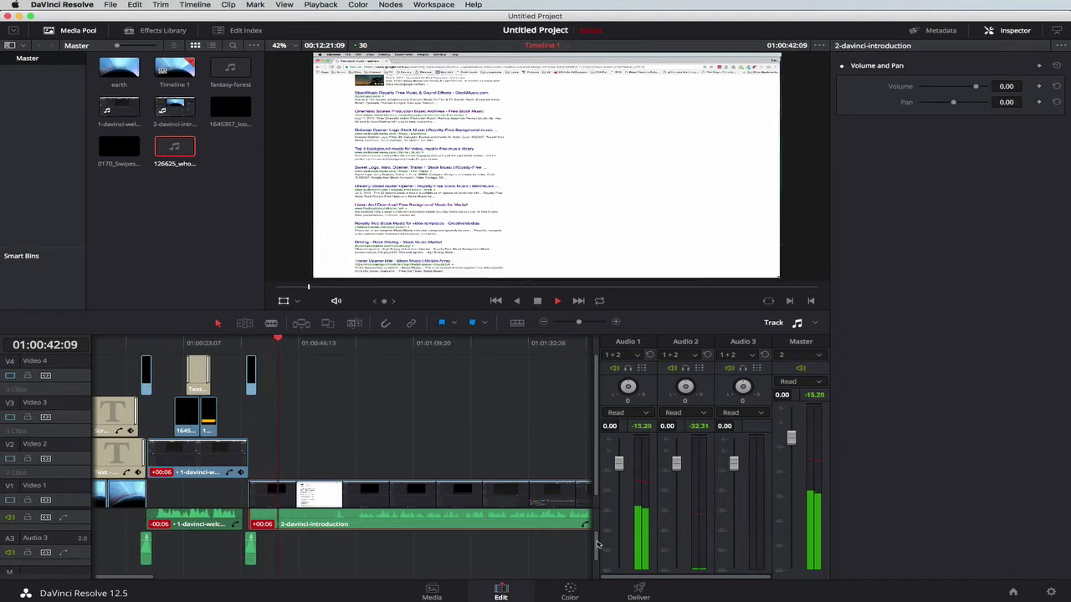
# Step: Locate where the introduction's narration begins and trim the start of the 2-davinci-introduction video and audio to about 01:00:57
pyautogui.scroll(3, 597, 544)
pyautogui.scroll(2, 596, 533)
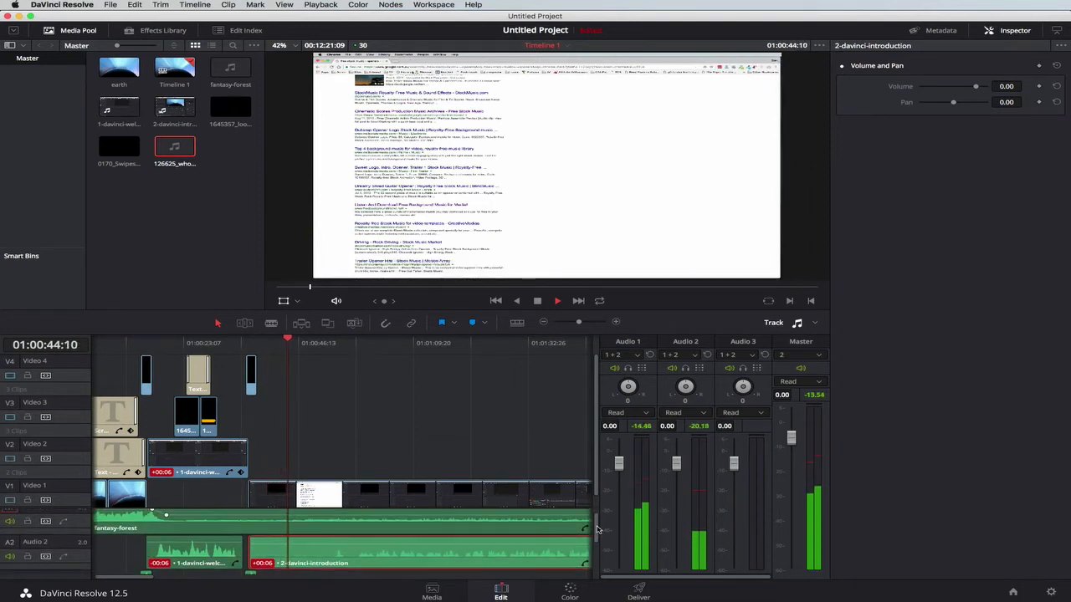
pyautogui.press('space')
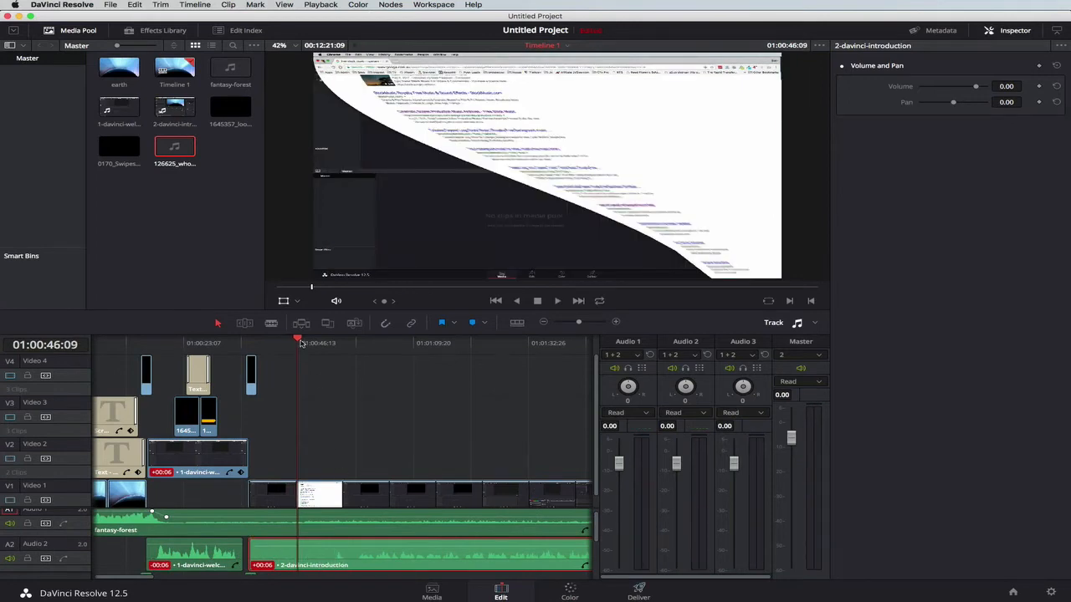
pyautogui.moveTo(302, 342); pyautogui.dragTo(336, 342)
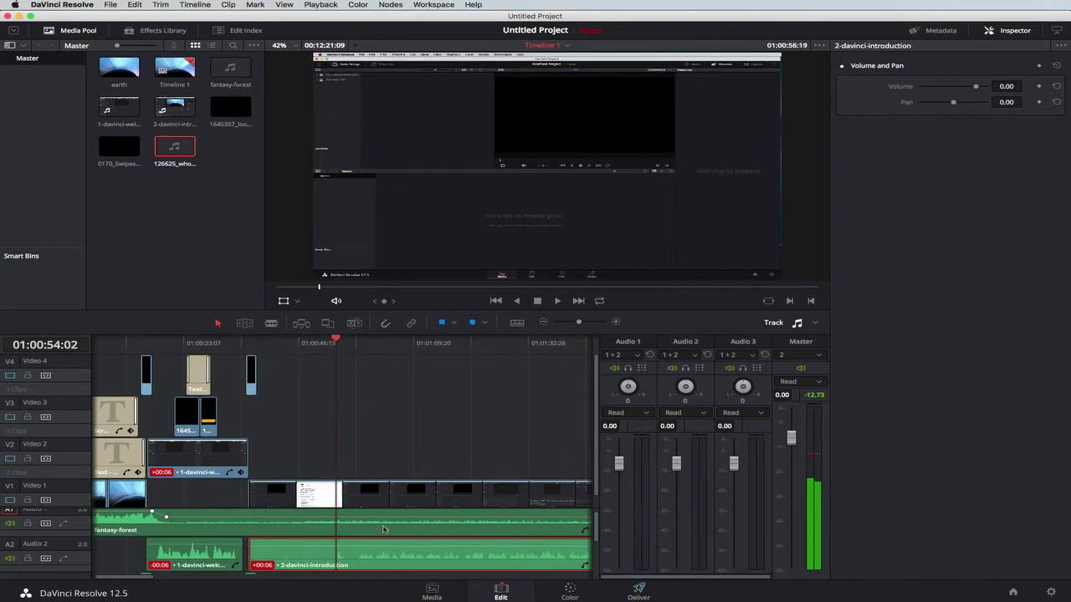
pyautogui.press('space')
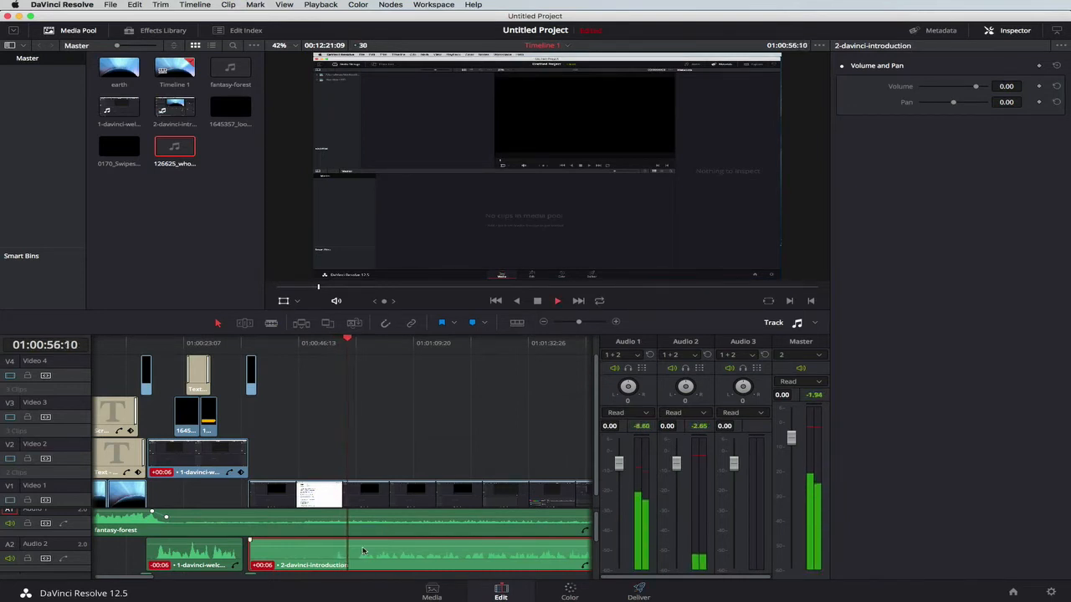
pyautogui.click(358, 342)
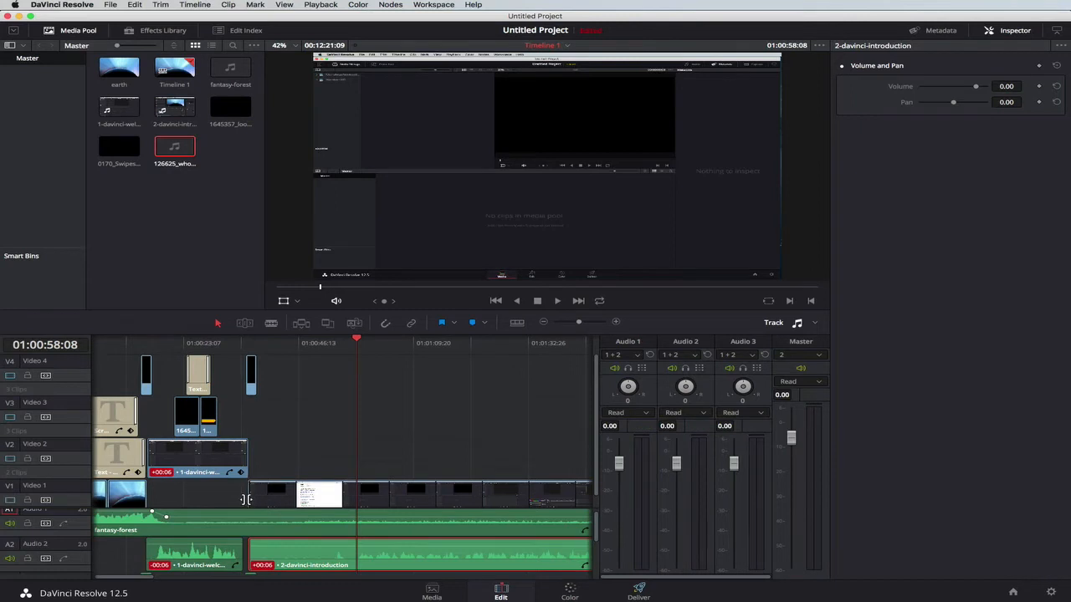
pyautogui.moveTo(247, 500); pyautogui.dragTo(351, 495)
pyautogui.moveTo(250, 556); pyautogui.dragTo(351, 547)
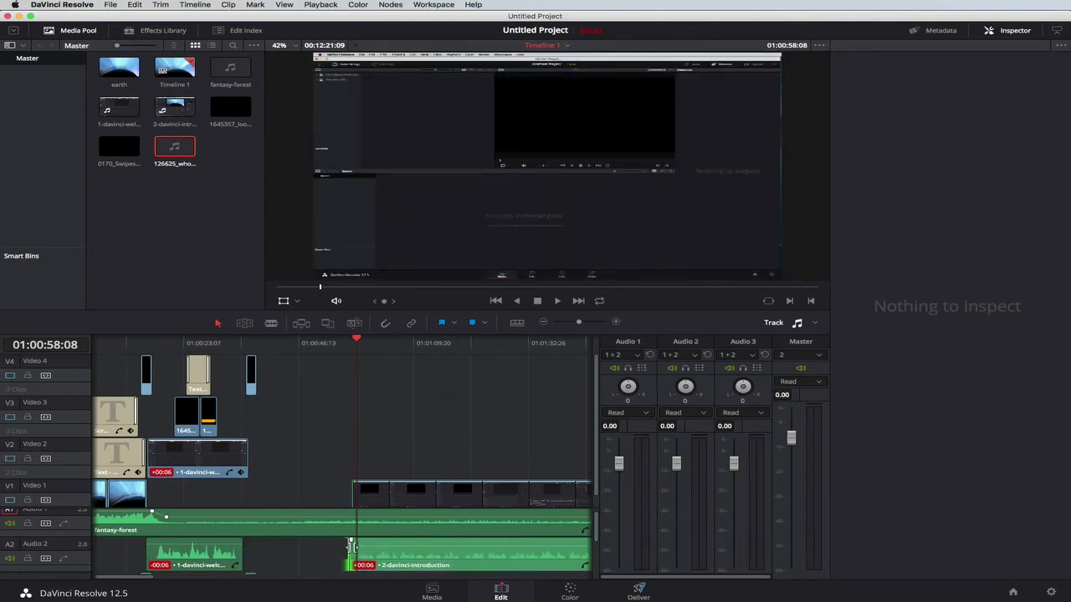
# Step: Play the new opening and trim the start of both 2-davinci-introduction clips slightly further, to about 01:00:58
pyautogui.click(350, 342)
pyautogui.press('space')
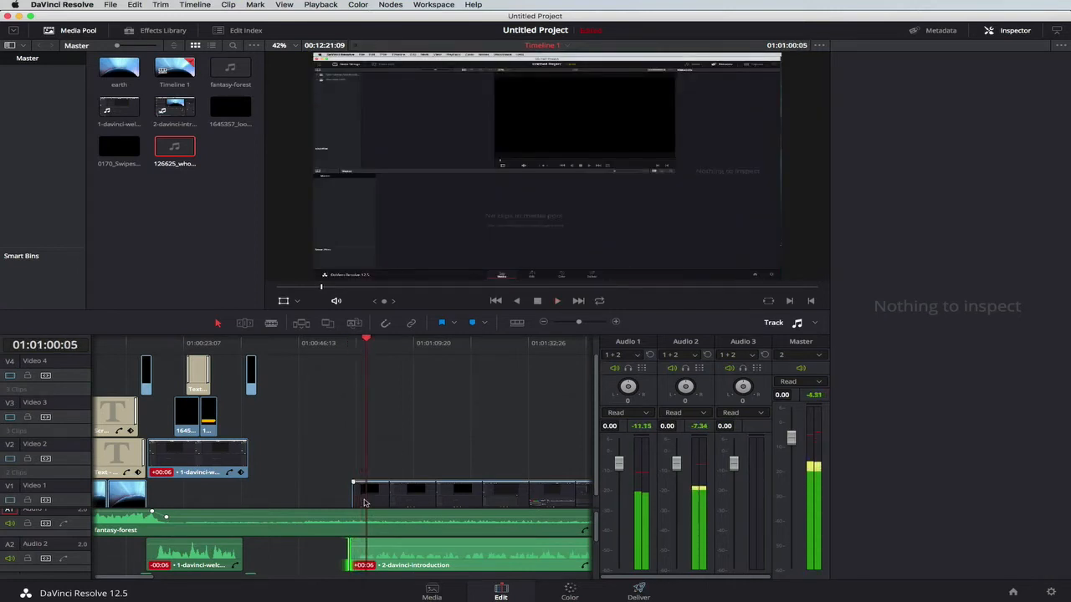
pyautogui.moveTo(350, 548); pyautogui.dragTo(353, 536)
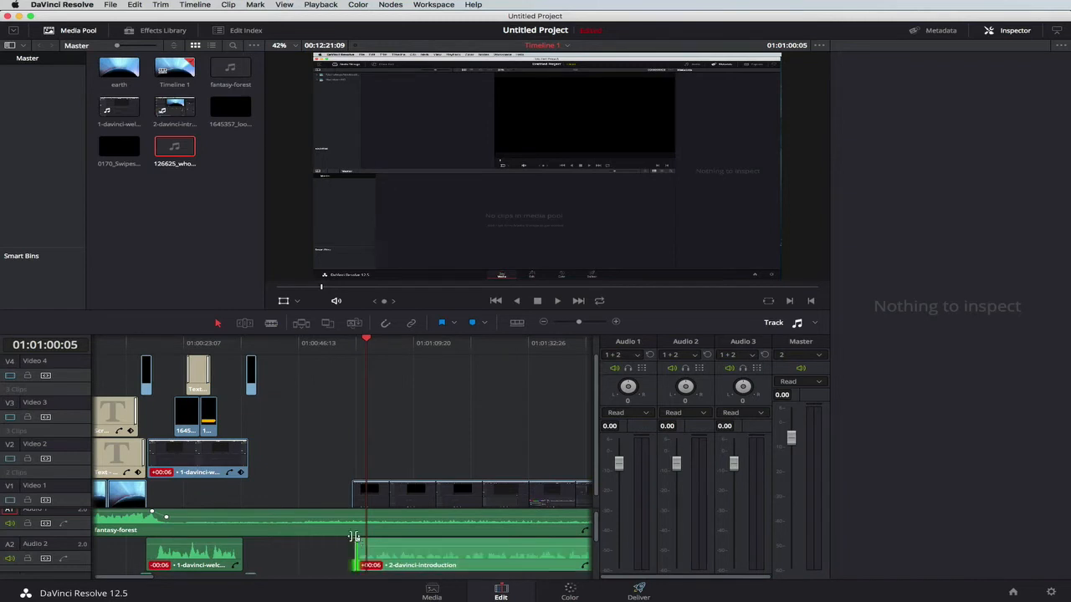
pyautogui.moveTo(351, 499); pyautogui.dragTo(359, 498)
# Step: Select the trimmed 2-davinci-introduction video and audio together and move them back to the end of the 1-davinci-welcome clip
pyautogui.click(405, 502)
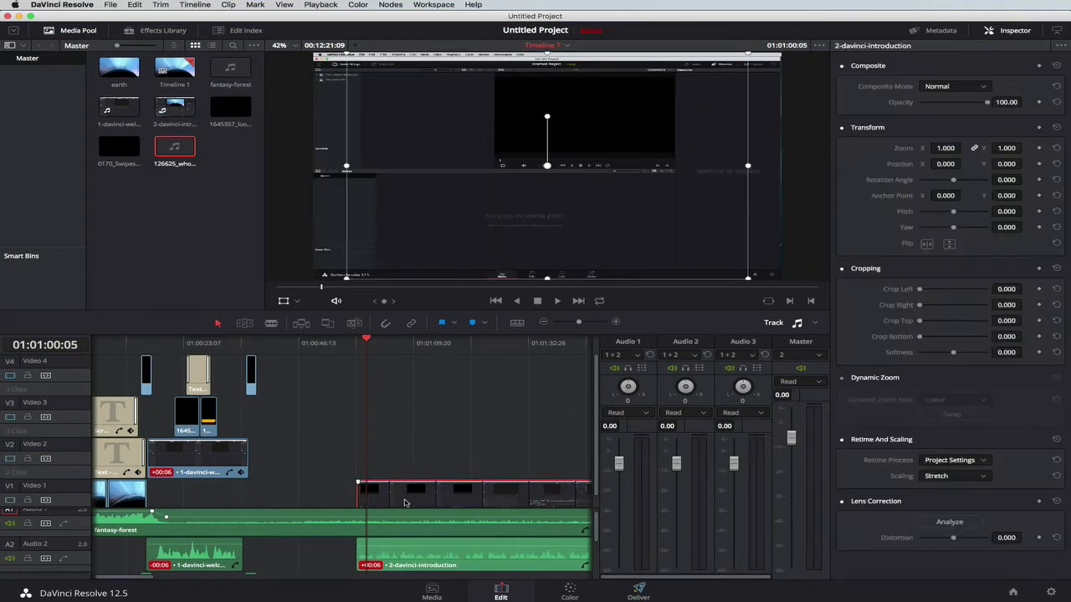
pyautogui.keyDown('super'); pyautogui.click(404, 553); pyautogui.keyUp('super')
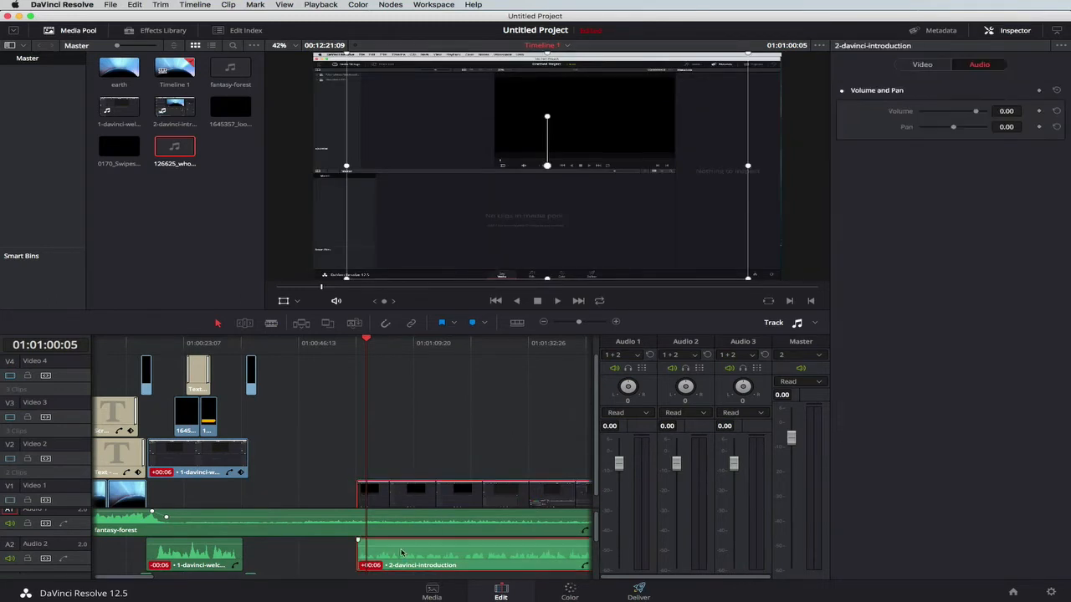
pyautogui.hscroll(-1, 403, 553)
pyautogui.moveTo(409, 497); pyautogui.dragTo(292, 502)
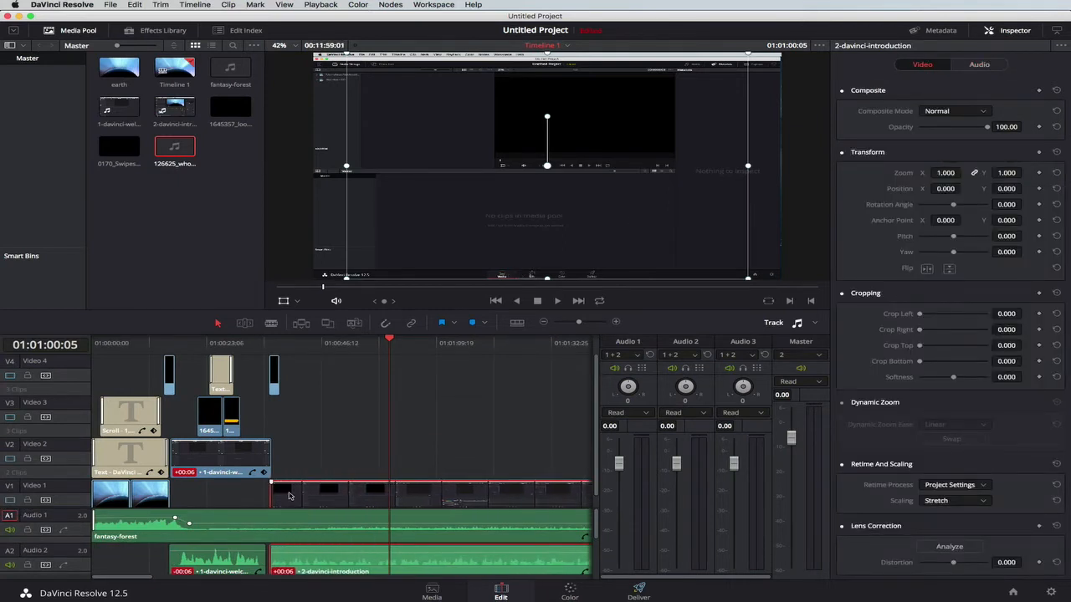
# Step: Play across the cut, shift both 2-davinci-introduction clips about two seconds later and extend their starts back towards the cut
pyautogui.click(257, 346)
pyautogui.press('space')
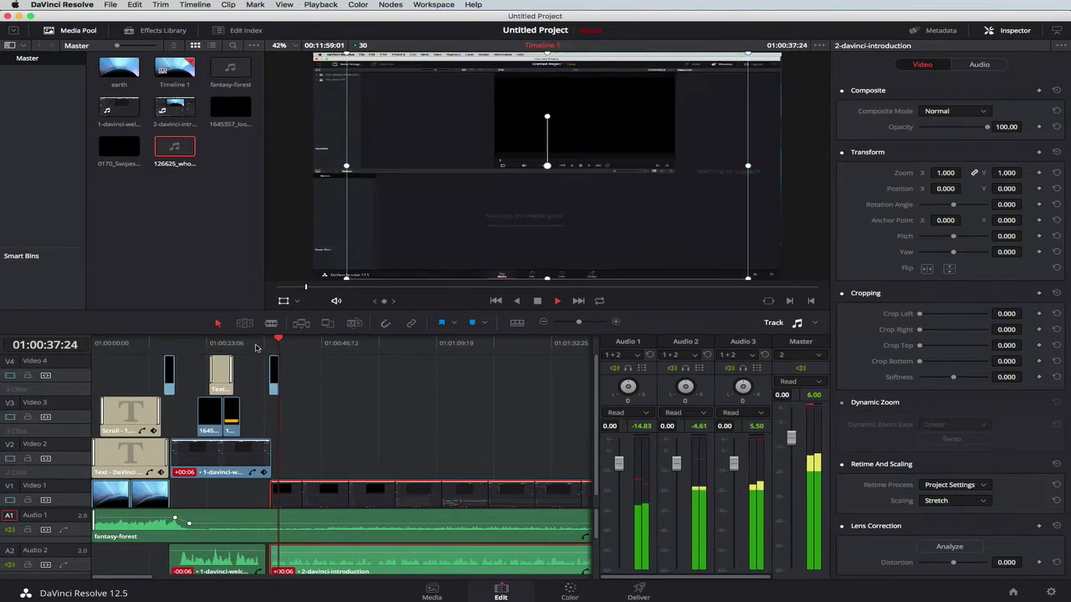
pyautogui.press('space')
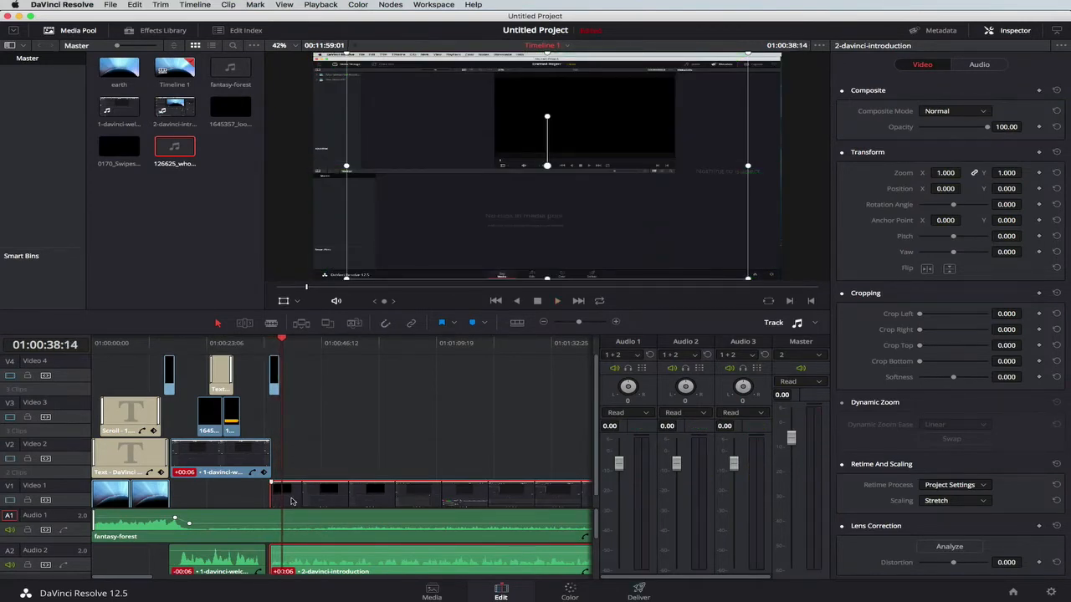
pyautogui.moveTo(291, 501)
pyautogui.mouseDown()
pyautogui.moveTo(301, 501)
pyautogui.moveTo(276, 501)
pyautogui.mouseUp()
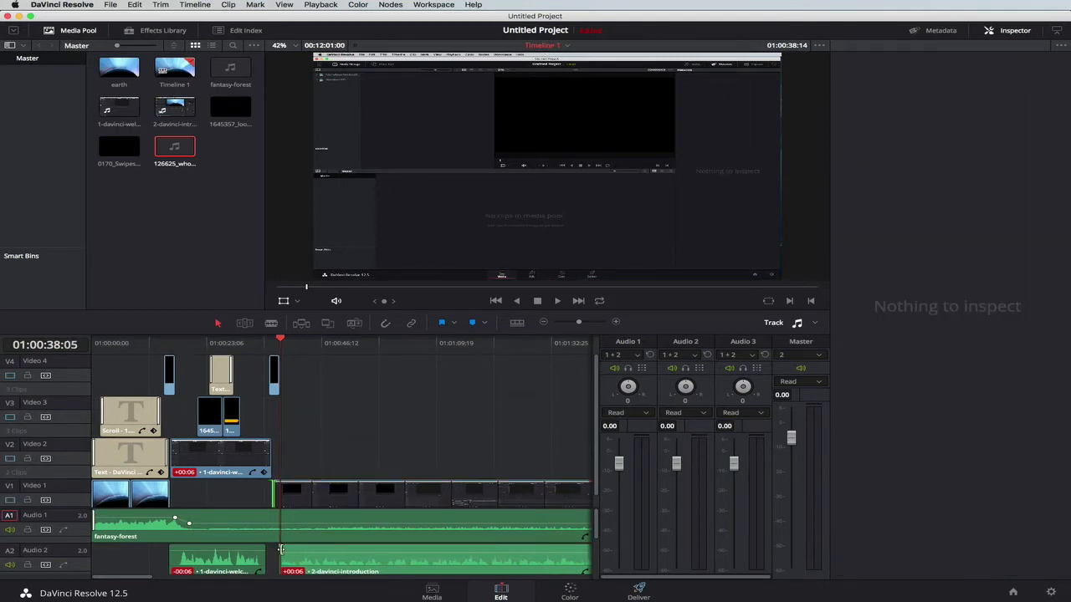
pyautogui.moveTo(279, 554); pyautogui.dragTo(270, 554)
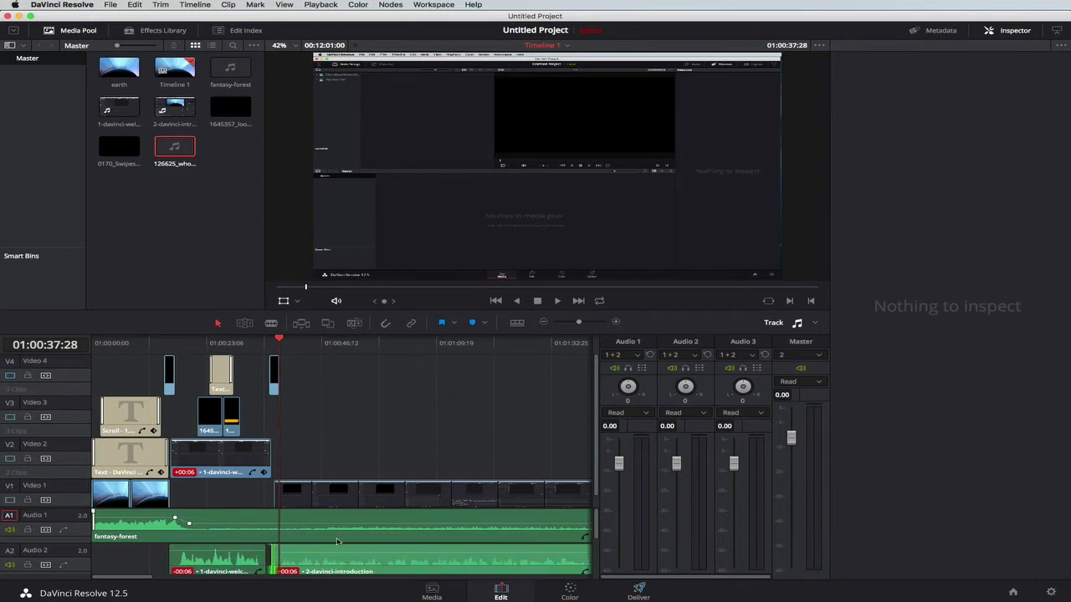
# Step: Add a Cross Fade 0 dB transition to the start of the 2-davinci-introduction audio and play the section to check it
pyautogui.click(83, 32)
pyautogui.click(144, 29)
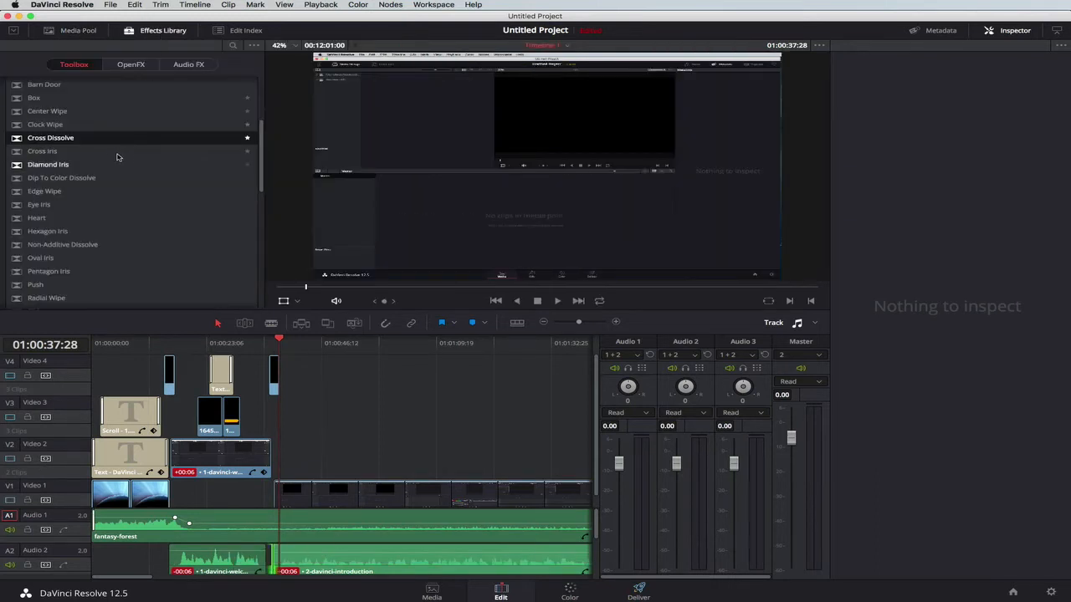
pyautogui.scroll(5, 111, 155)
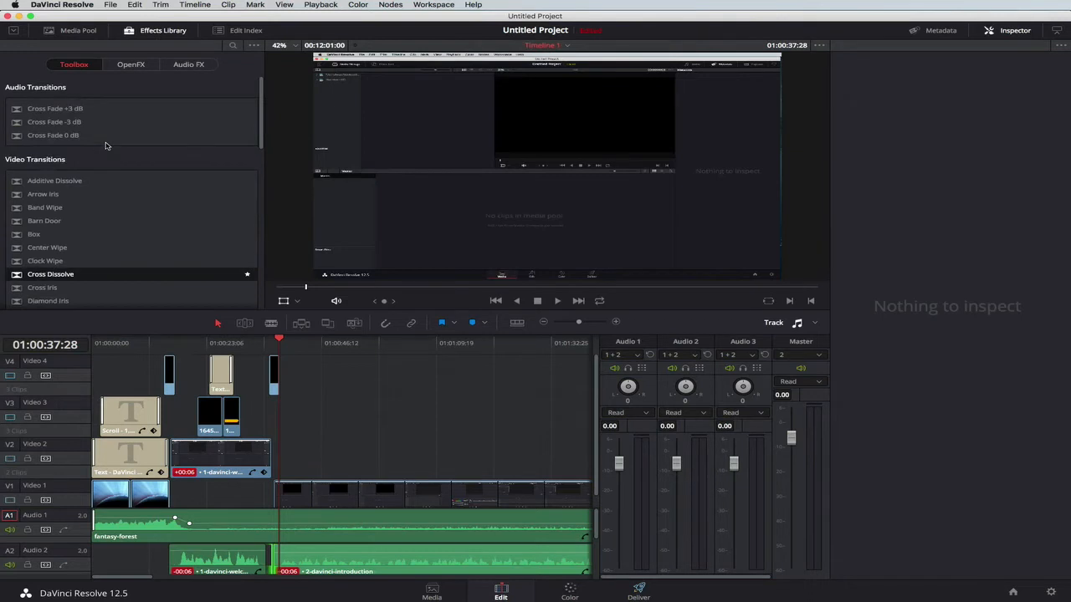
pyautogui.moveTo(52, 135); pyautogui.dragTo(276, 552)
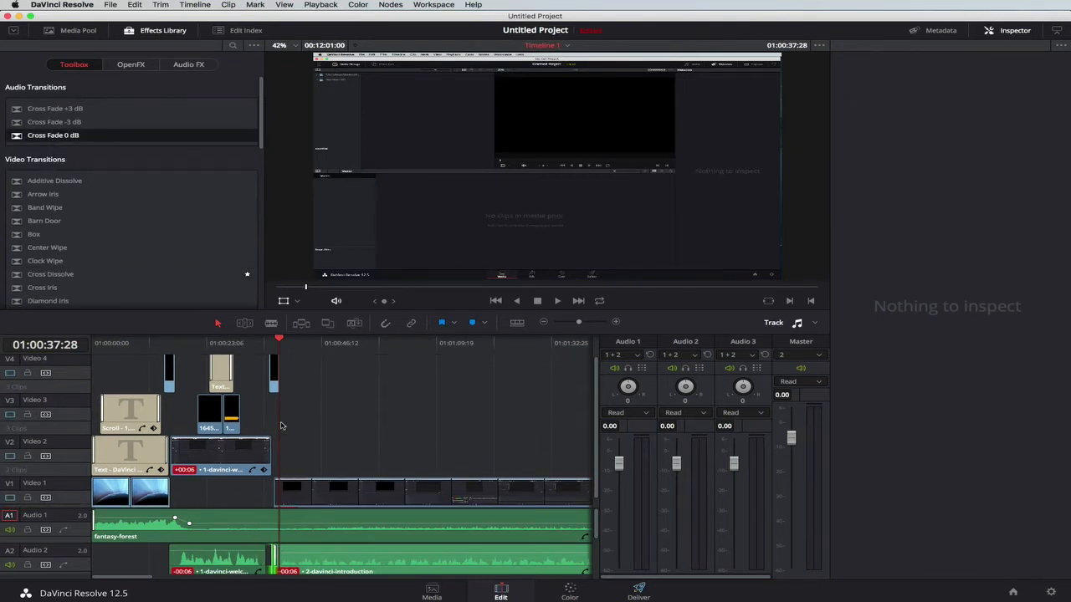
pyautogui.moveTo(281, 341); pyautogui.dragTo(265, 339)
pyautogui.press('space')
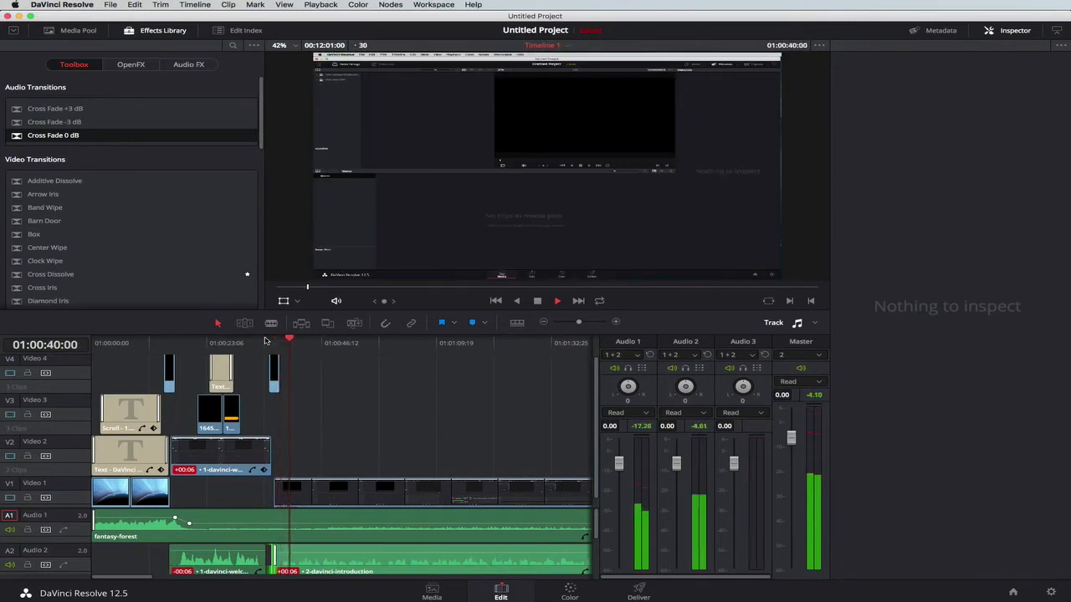
pyautogui.press('space')
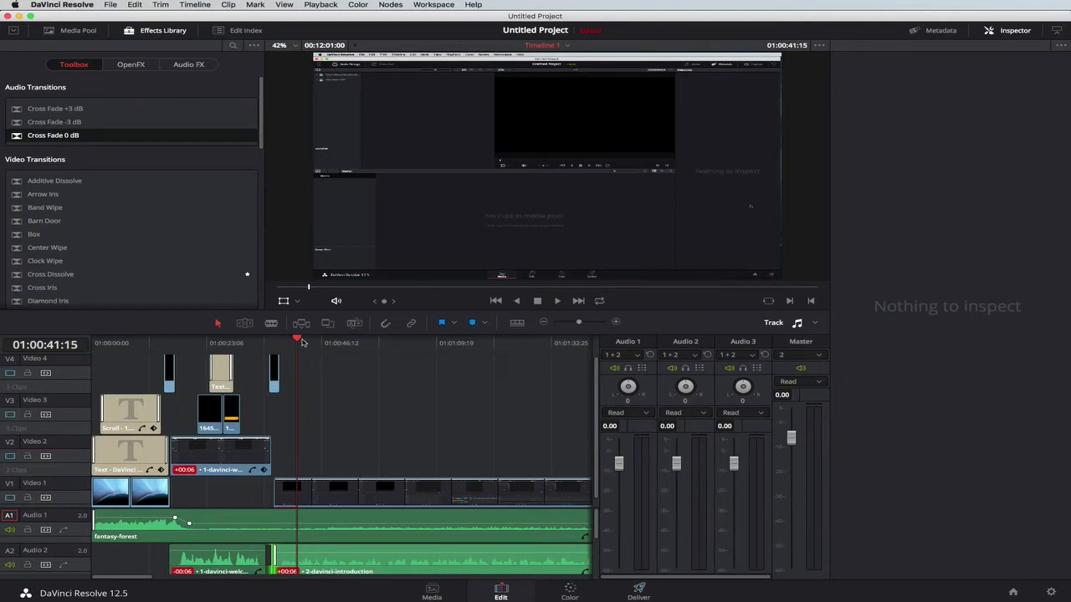
# Step: Add the 3-divinci-section1 recording from the vision/screen-recordings folder directly after 2-davinci-introduction, on Video 1 and Audio 1
pyautogui.moveTo(579, 325); pyautogui.dragTo(565, 325)
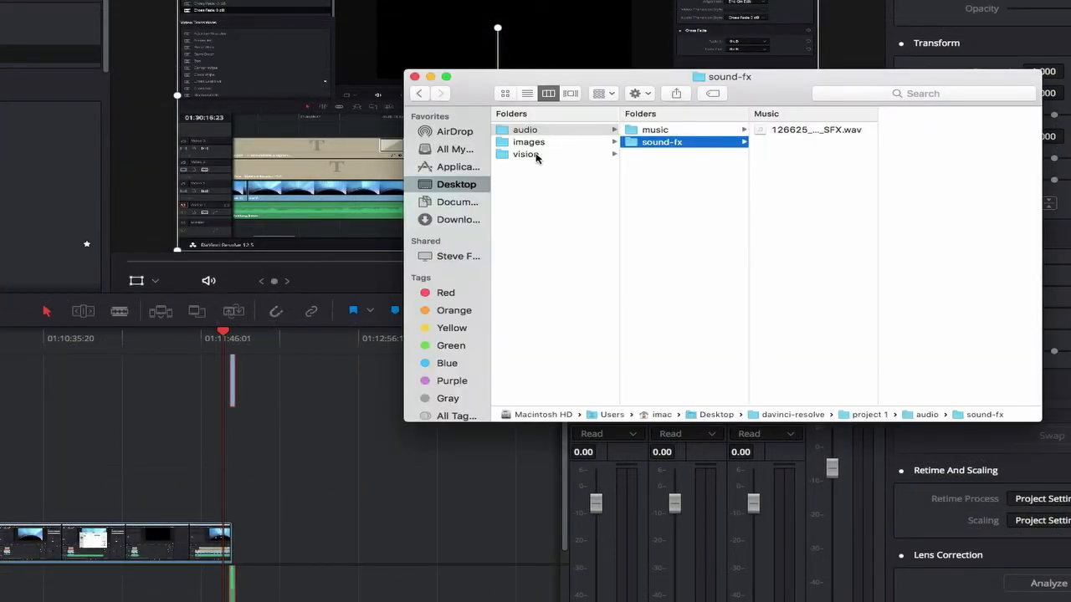
pyautogui.click(527, 154)
pyautogui.click(682, 154)
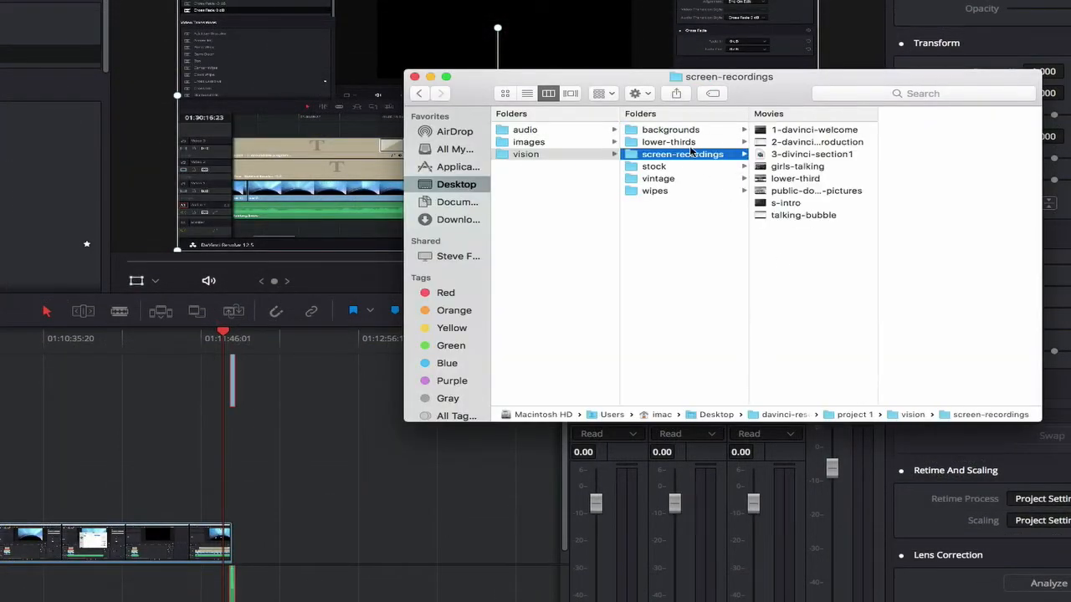
pyautogui.click(800, 156)
pyautogui.moveTo(801, 155); pyautogui.dragTo(234, 545)
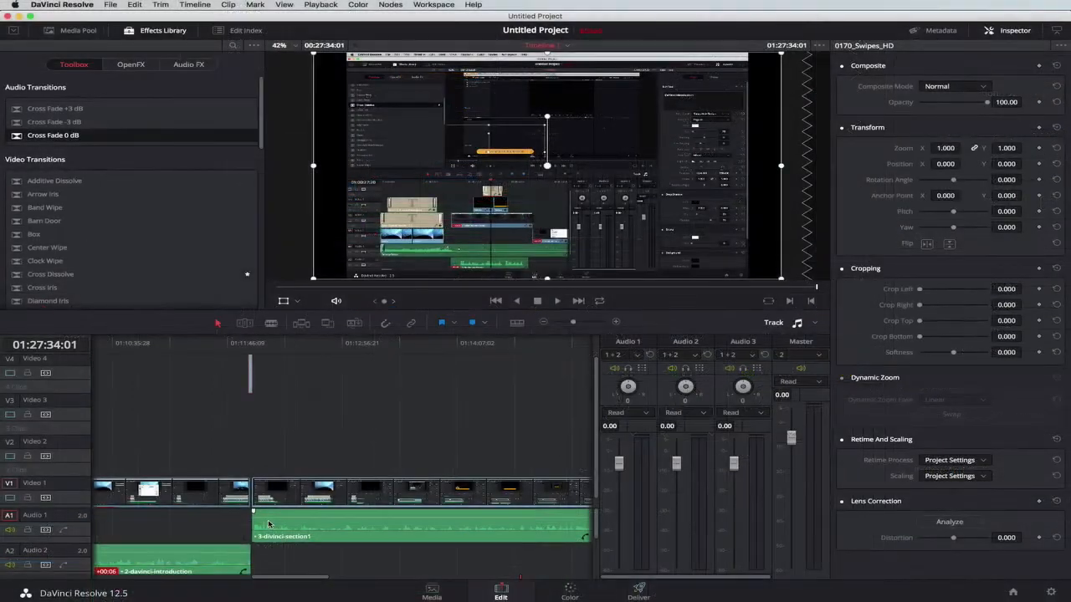
# Step: Set the 3-divinci-section1 clip's Scaling to Stretch and play across the swipe transition into it
pyautogui.click(244, 344)
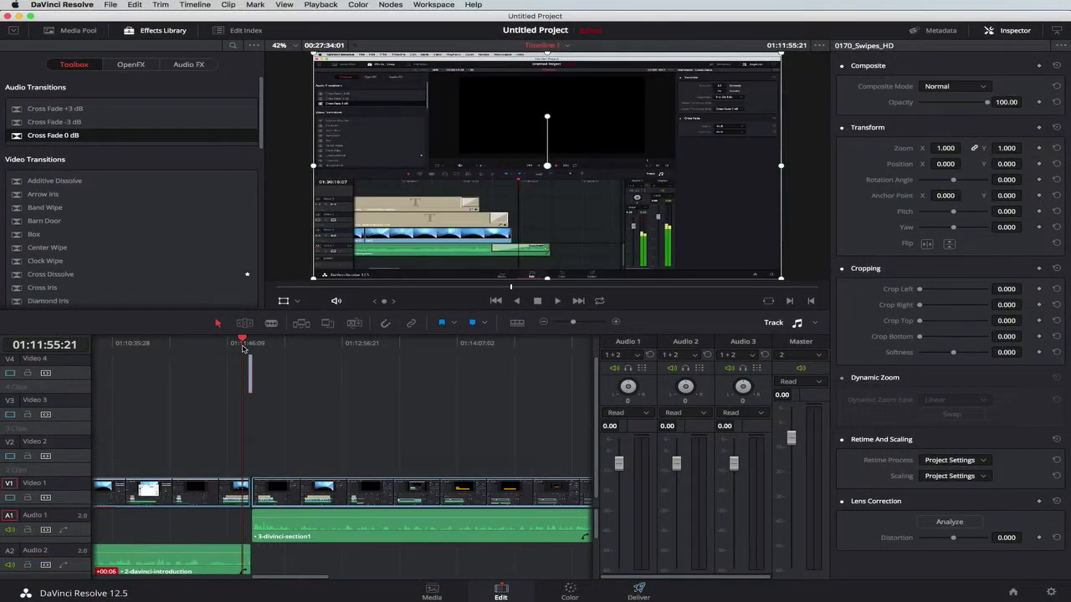
pyautogui.press('space')
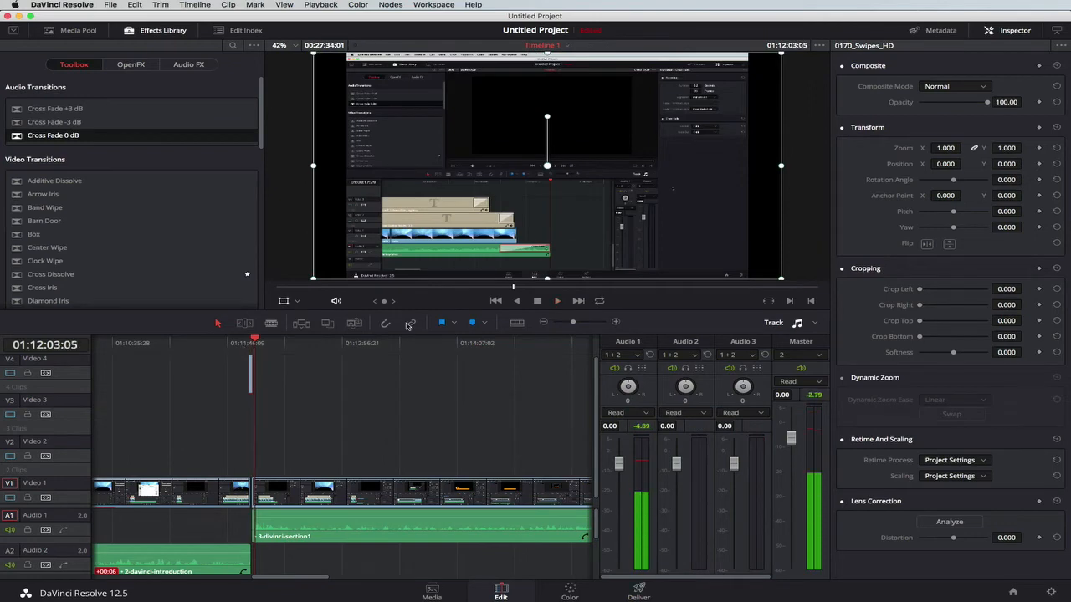
pyautogui.click(354, 499)
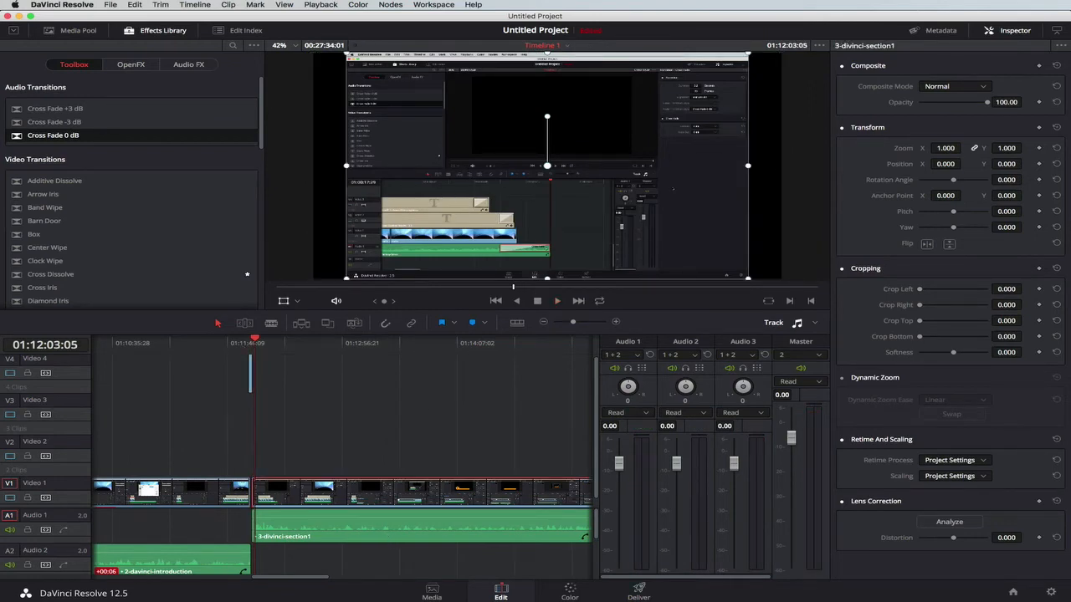
pyautogui.click(943, 477)
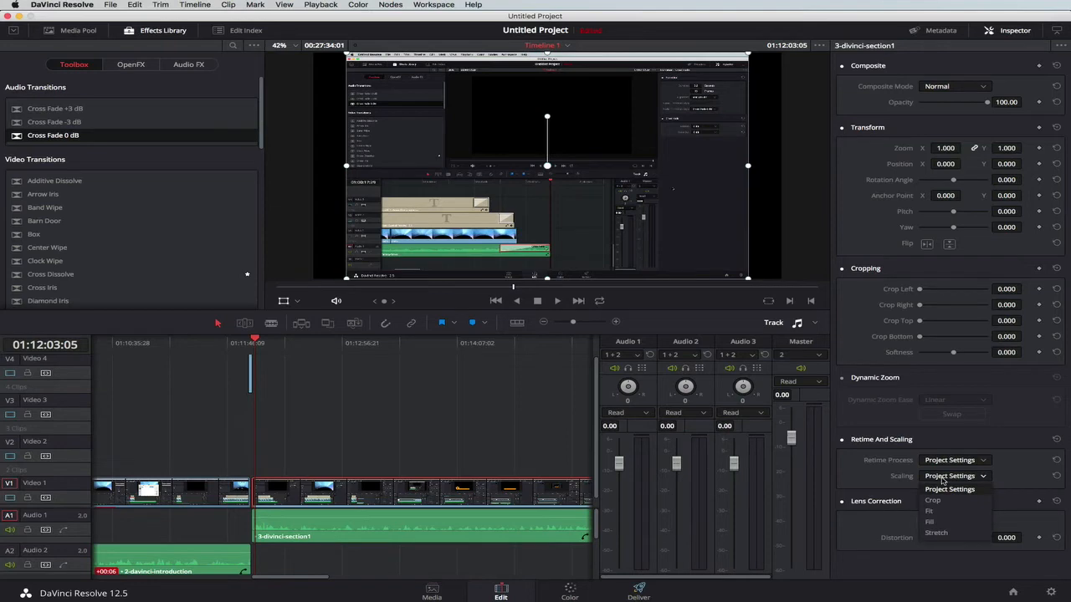
pyautogui.click(936, 533)
pyautogui.hscroll(-3, 266, 415)
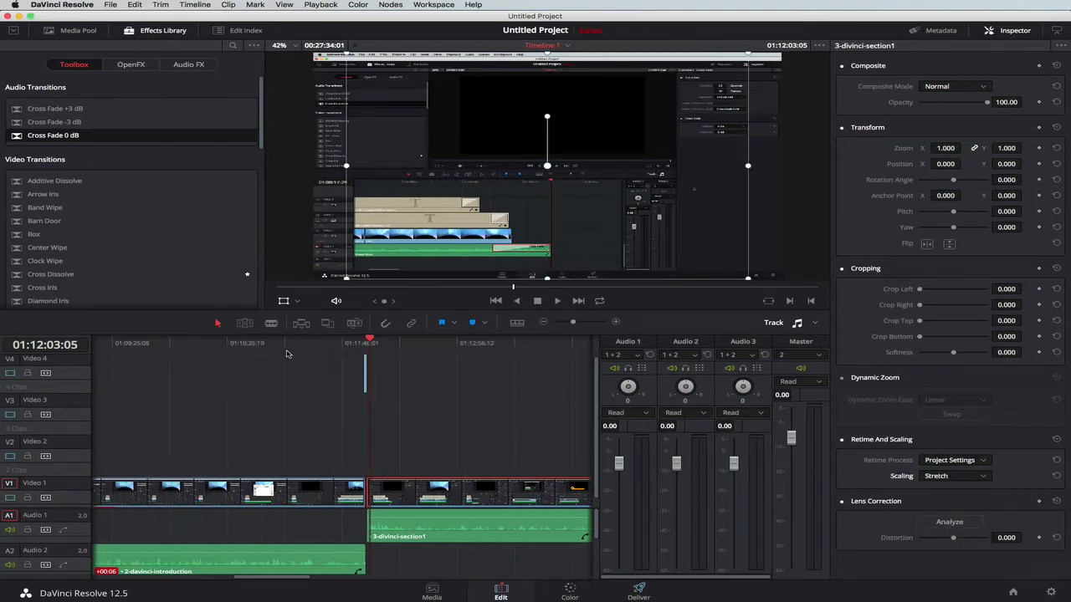
pyautogui.click(364, 337)
pyautogui.press('space')
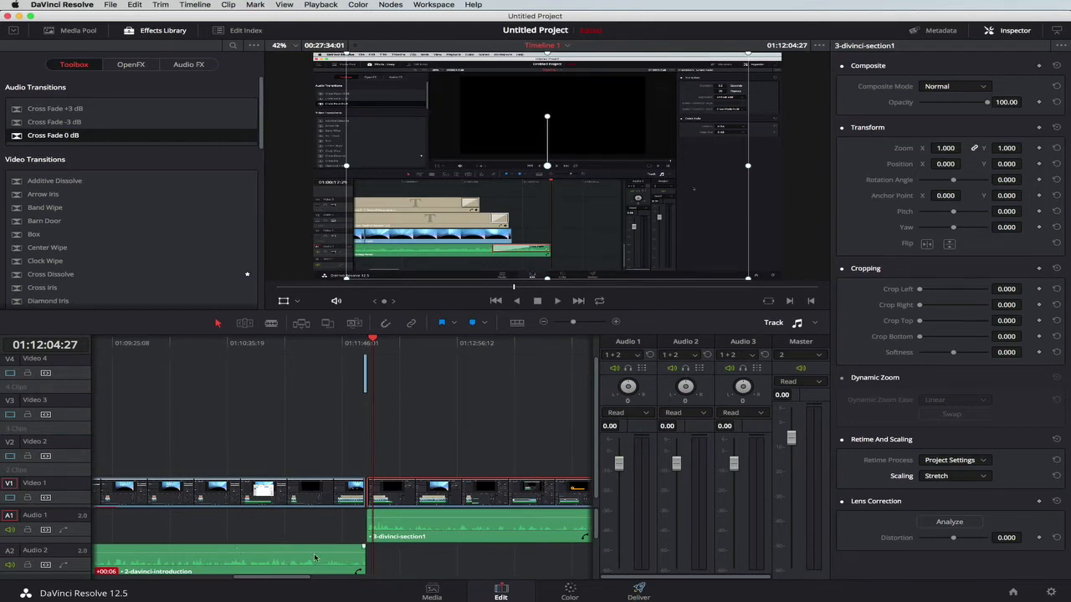
# Step: Move the 3-divinci-section1 audio clip from Audio 1 down to Audio 2, keeping its timing
pyautogui.hscroll(-10, 255, 530)
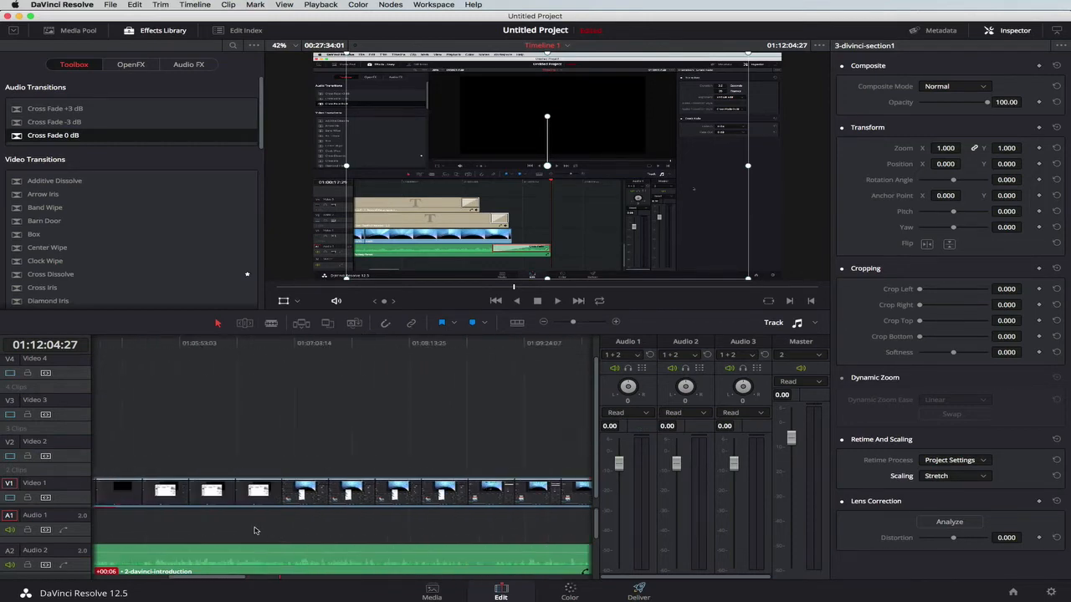
pyautogui.hscroll(2, 255, 530)
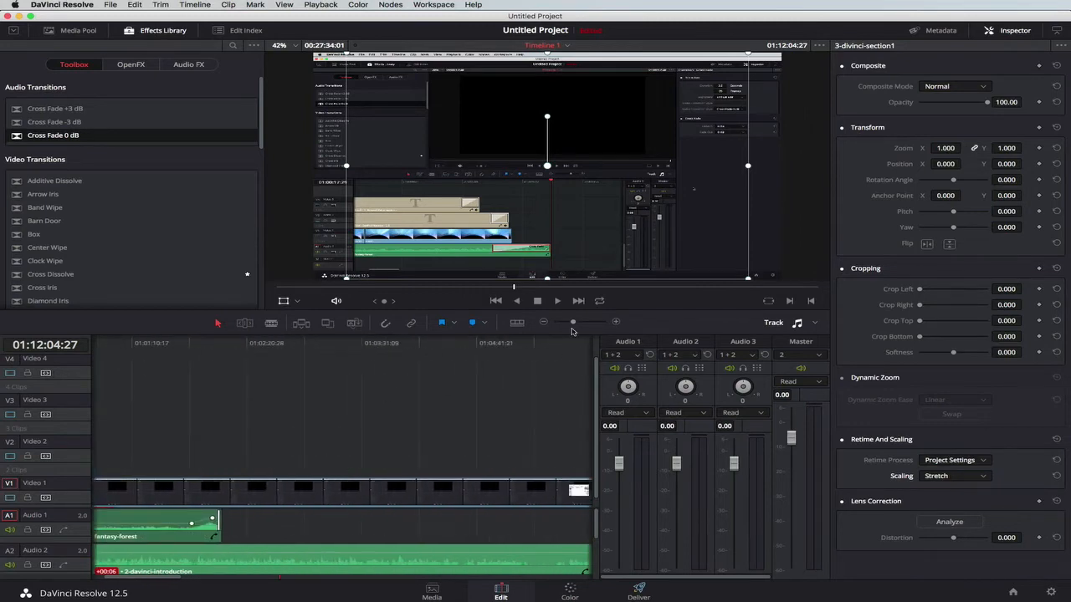
pyautogui.moveTo(573, 325); pyautogui.dragTo(560, 327)
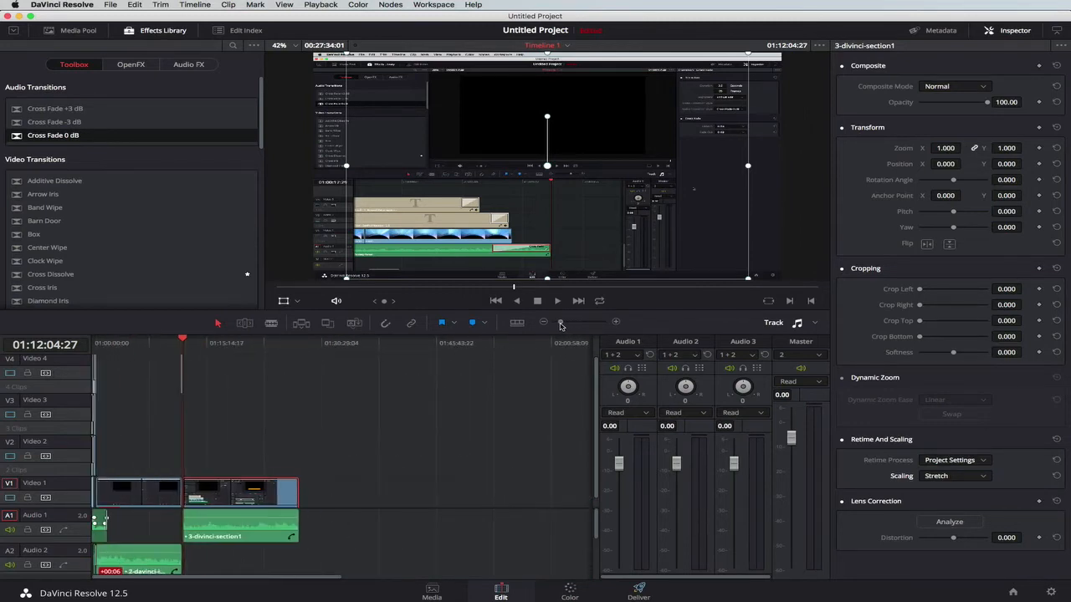
pyautogui.moveTo(184, 342); pyautogui.dragTo(99, 356)
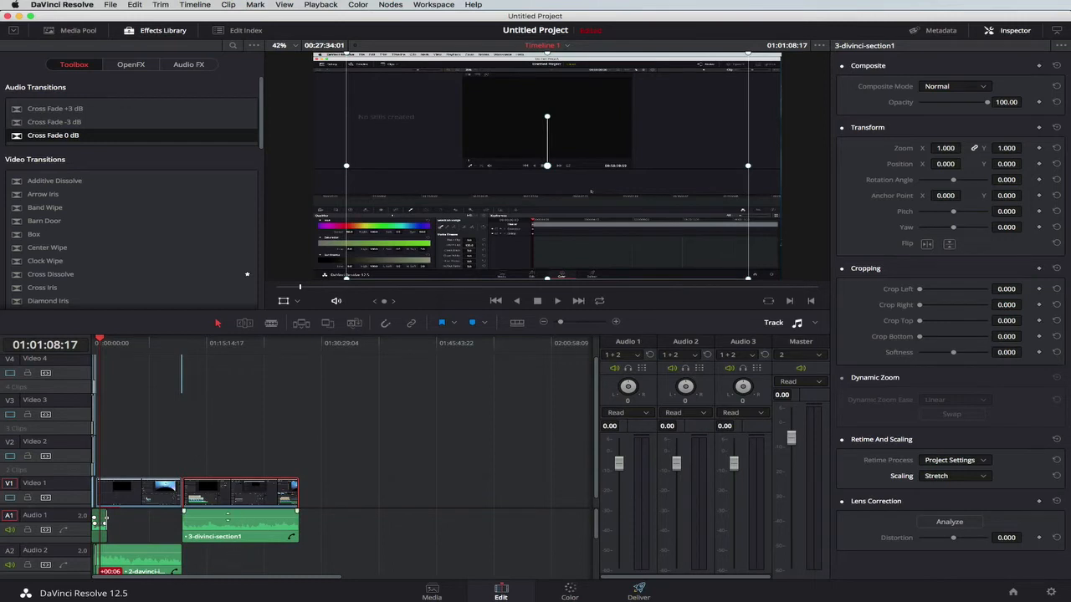
pyautogui.moveTo(224, 517); pyautogui.dragTo(232, 553)
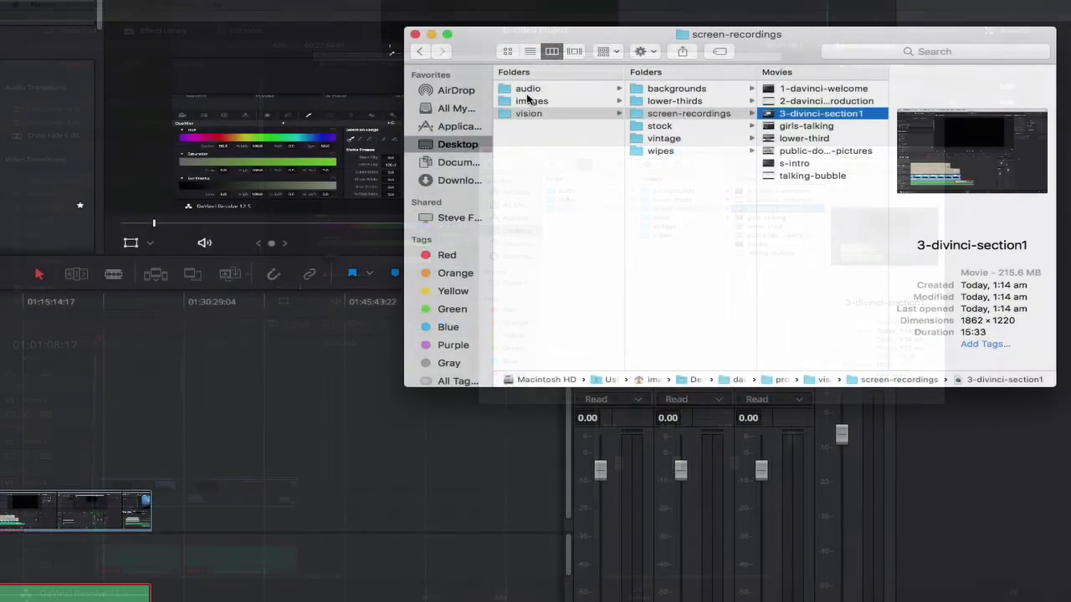
# Step: Preview Energy of Beauty.wav from the audio/music folder and add it to Audio 1 after fantasy-forest
pyautogui.click(540, 91)
pyautogui.click(671, 89)
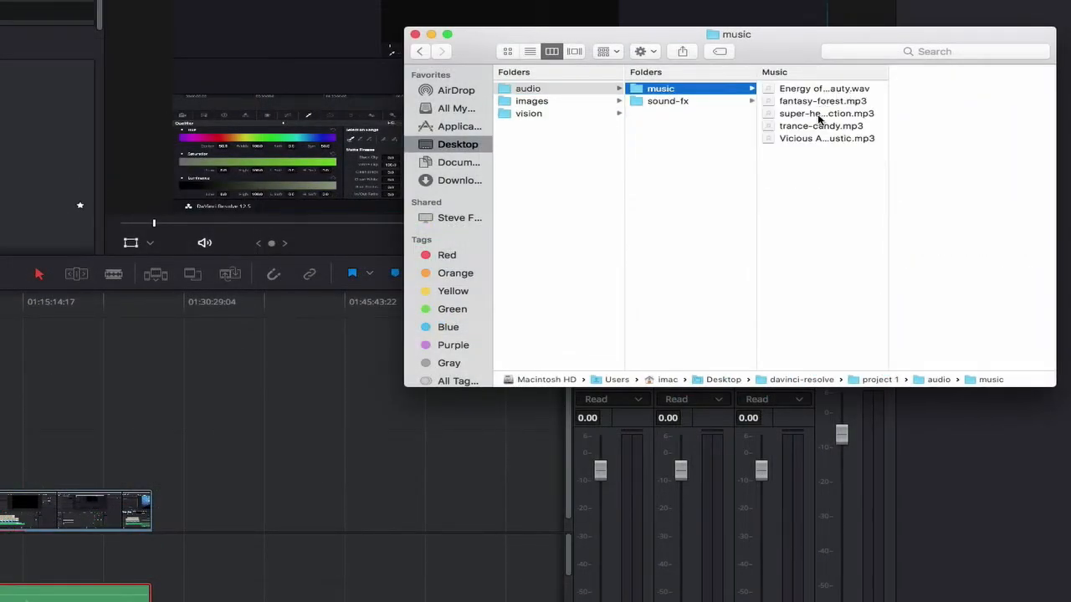
pyautogui.click(821, 91)
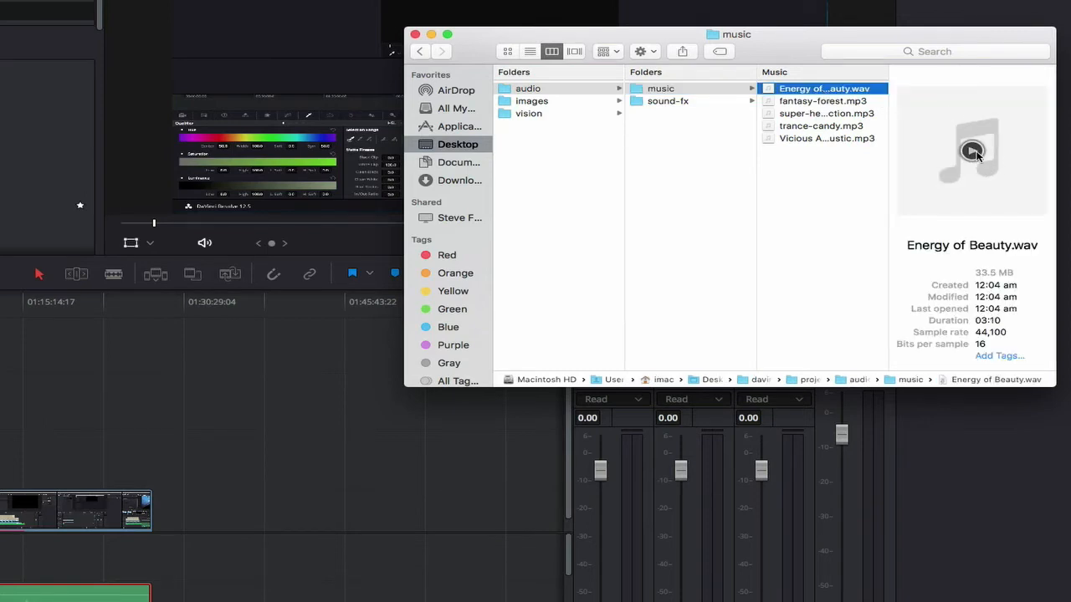
pyautogui.click(974, 153)
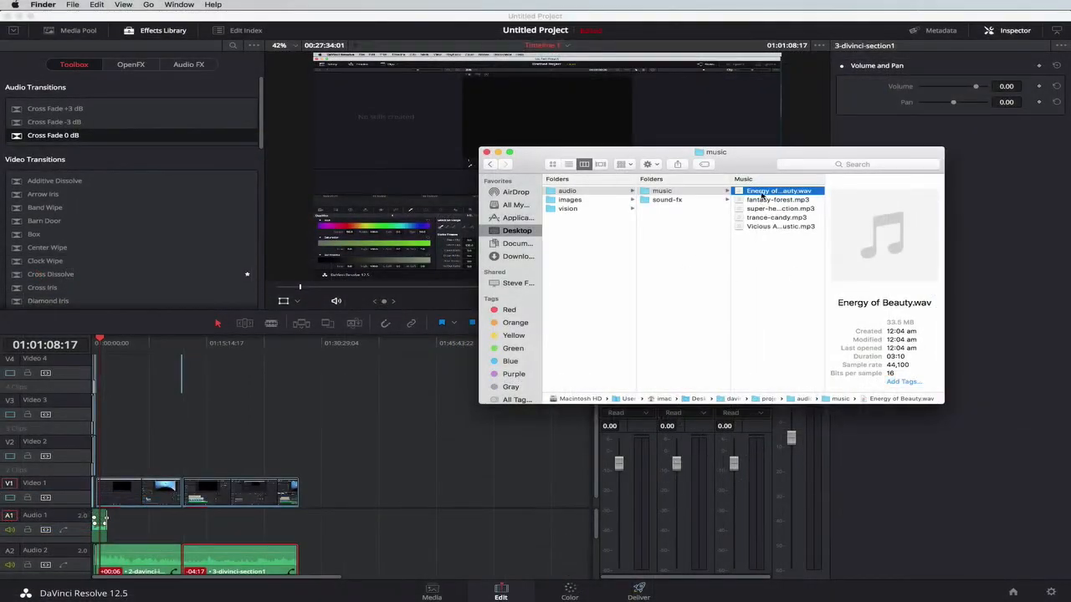
pyautogui.moveTo(755, 193); pyautogui.dragTo(108, 515)
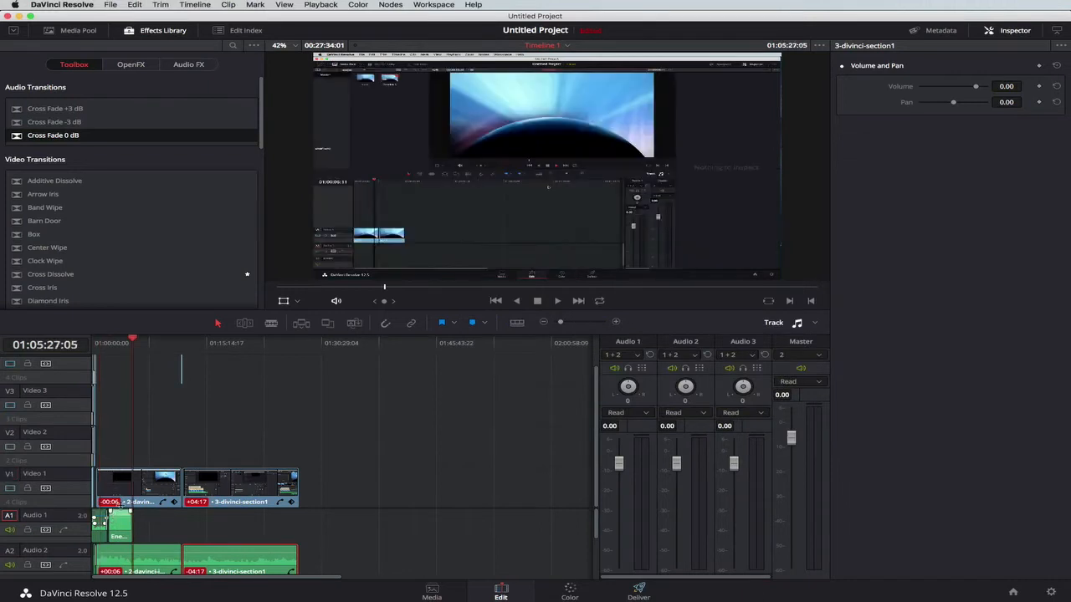
# Step: Shift the Energy of Beauty clip earlier so it starts directly at the end of fantasy-forest, and inspect the join up close
pyautogui.moveTo(130, 342); pyautogui.dragTo(104, 344)
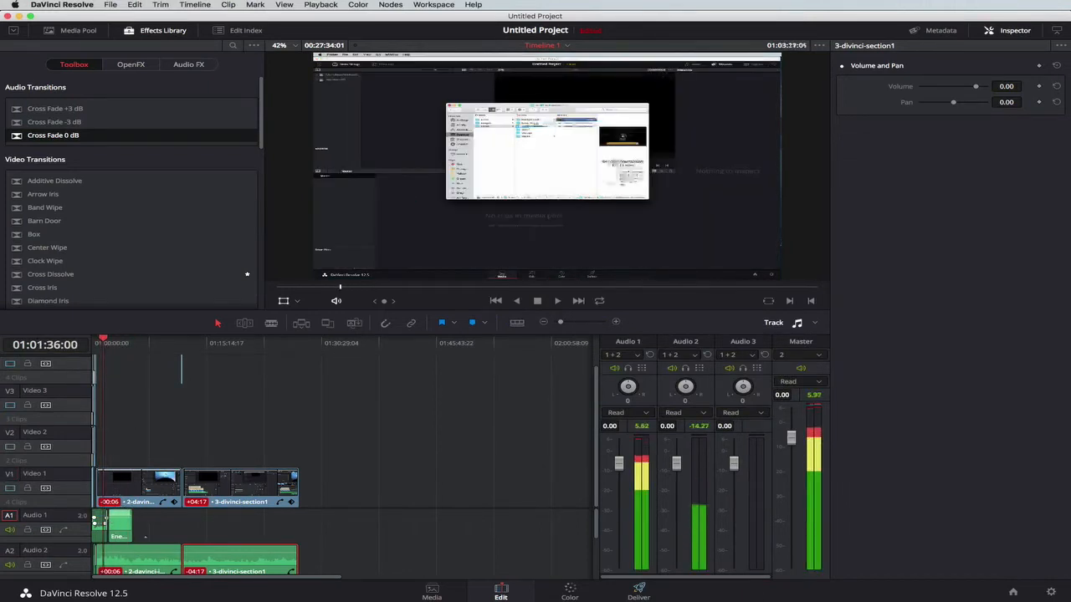
pyautogui.moveTo(562, 322); pyautogui.dragTo(574, 325)
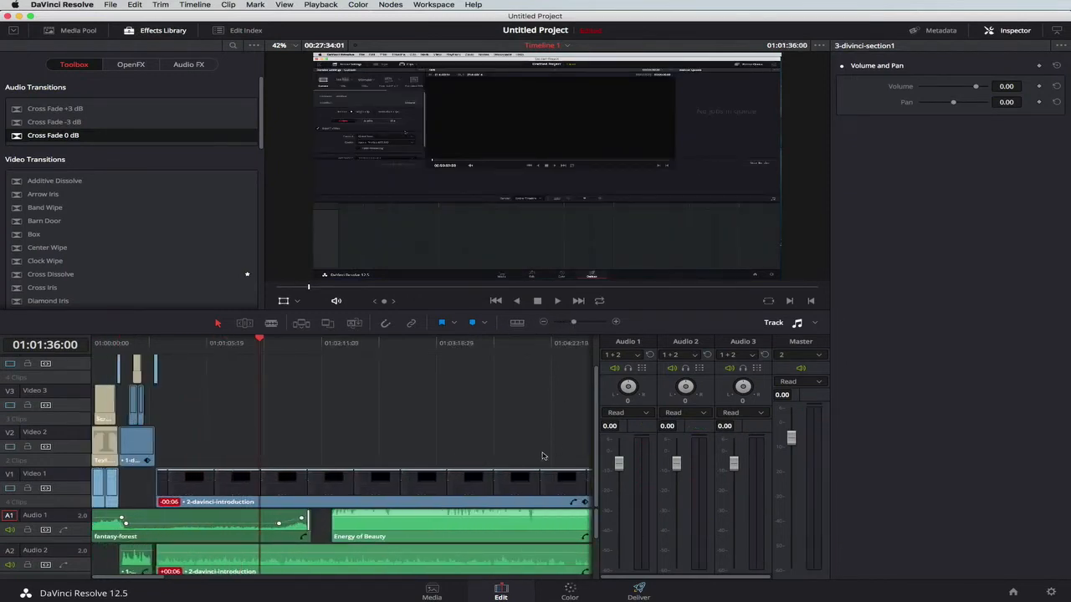
pyautogui.moveTo(390, 529); pyautogui.dragTo(374, 529)
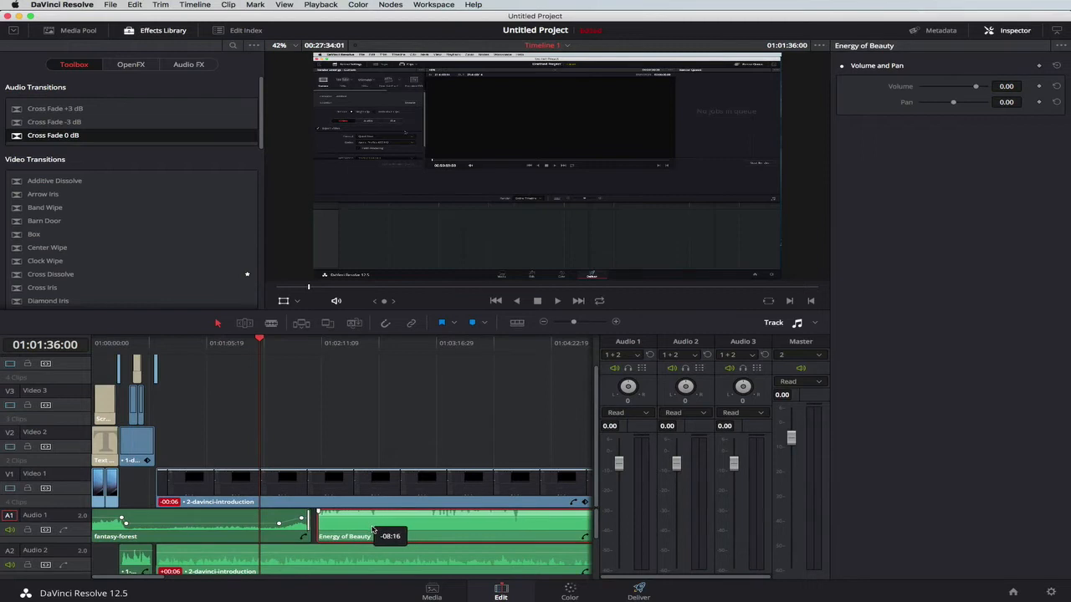
pyautogui.moveTo(373, 530); pyautogui.dragTo(367, 530)
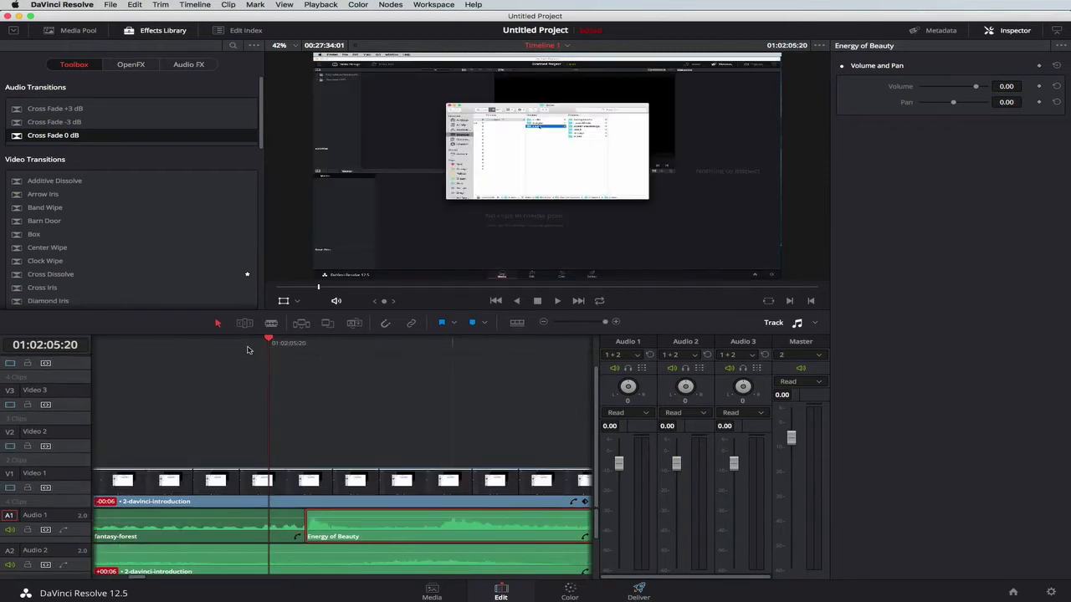
pyautogui.press('Left')
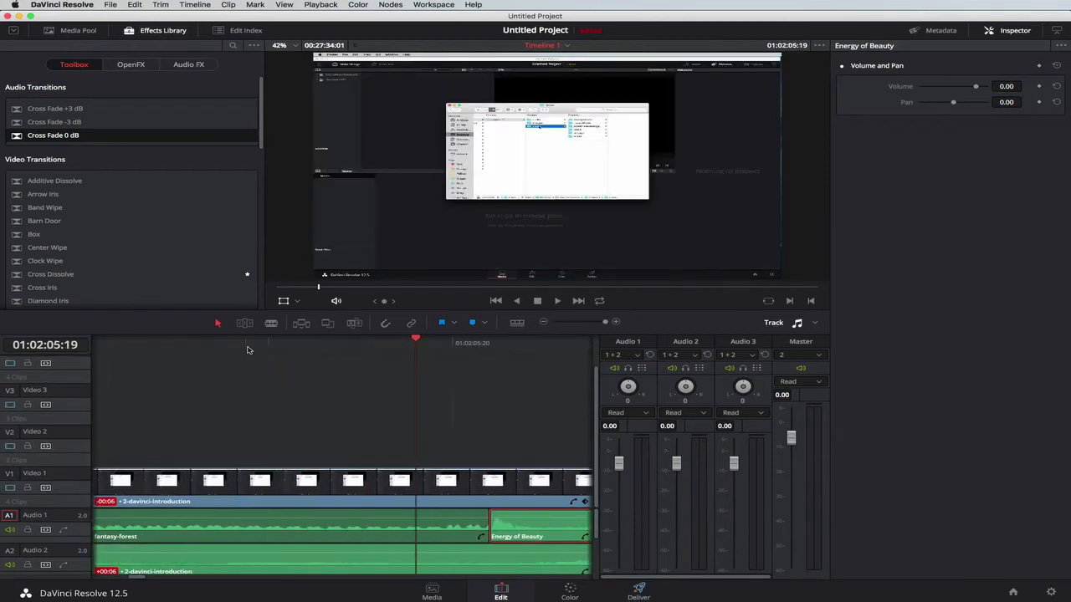
pyautogui.press('space')
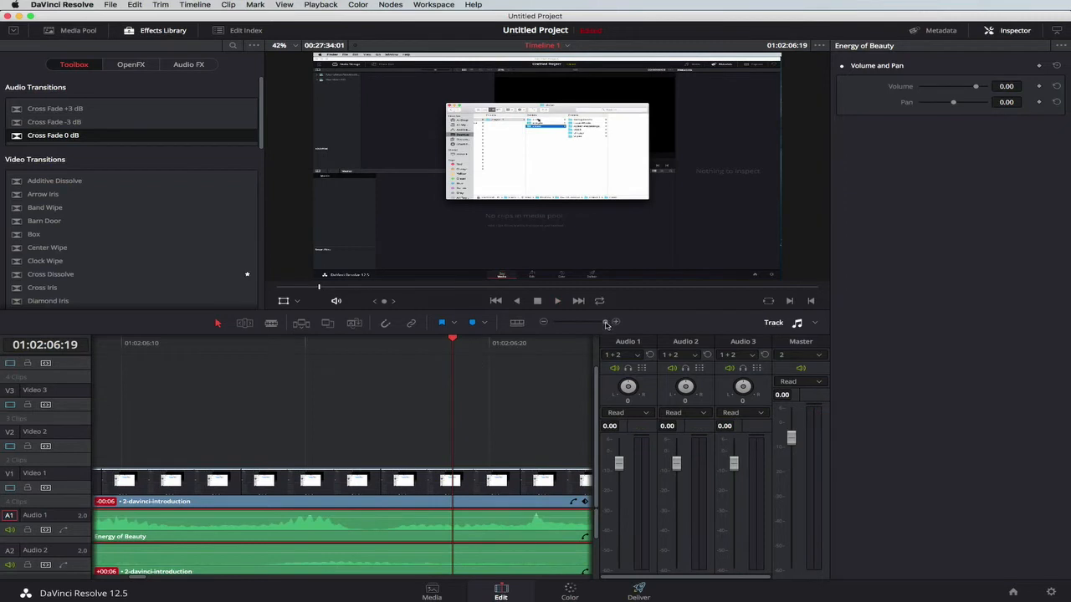
# Step: Play across the change from fantasy-forest to Energy of Beauty to judge the music level against the narration
pyautogui.moveTo(607, 325); pyautogui.dragTo(586, 325)
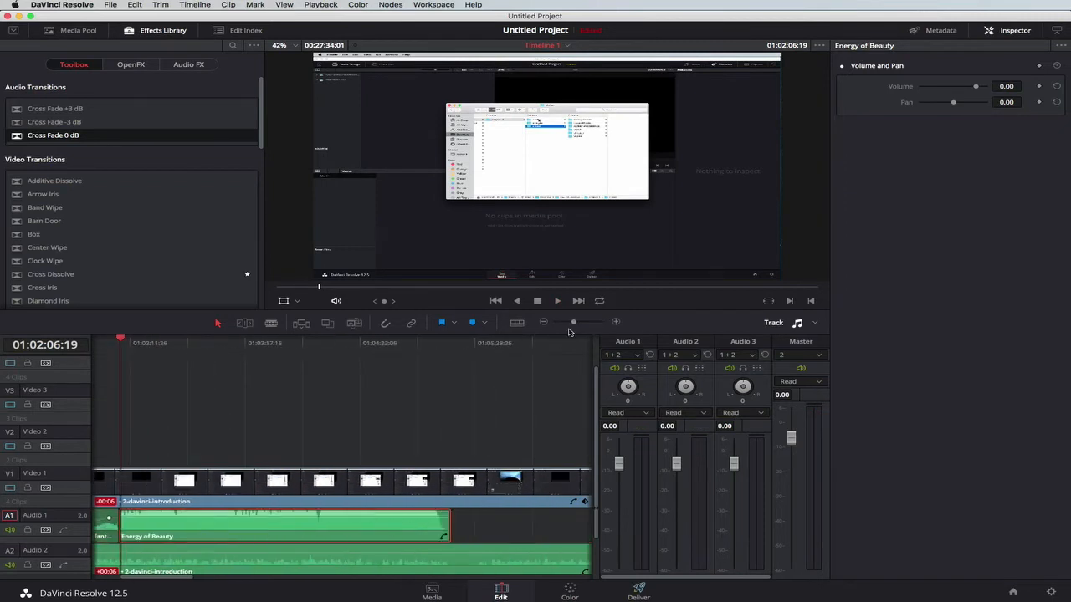
pyautogui.hscroll(-5, 153, 432)
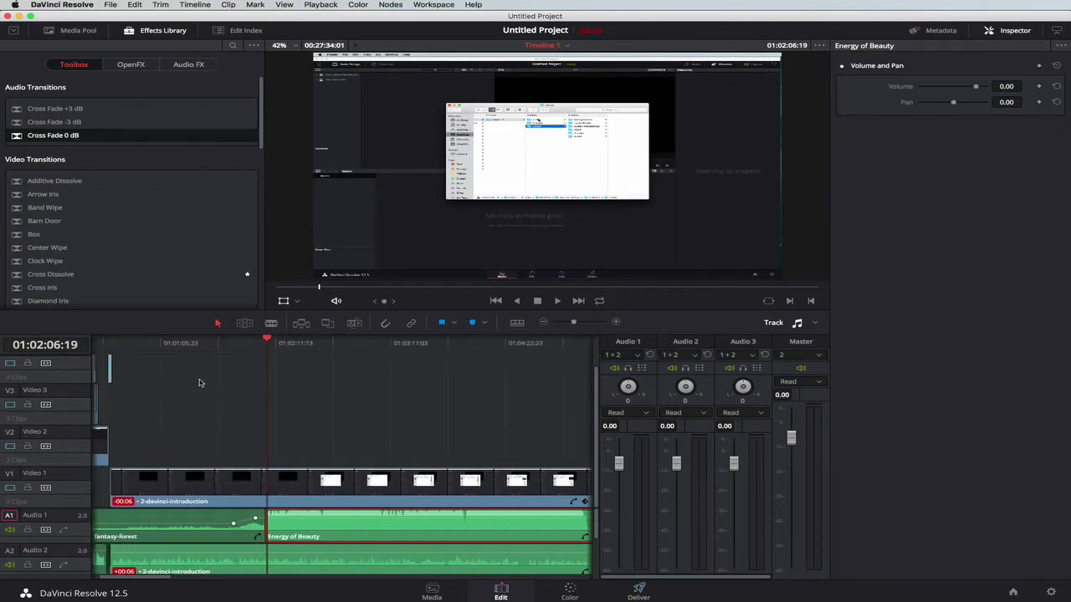
pyautogui.hscroll(-3, 231, 351)
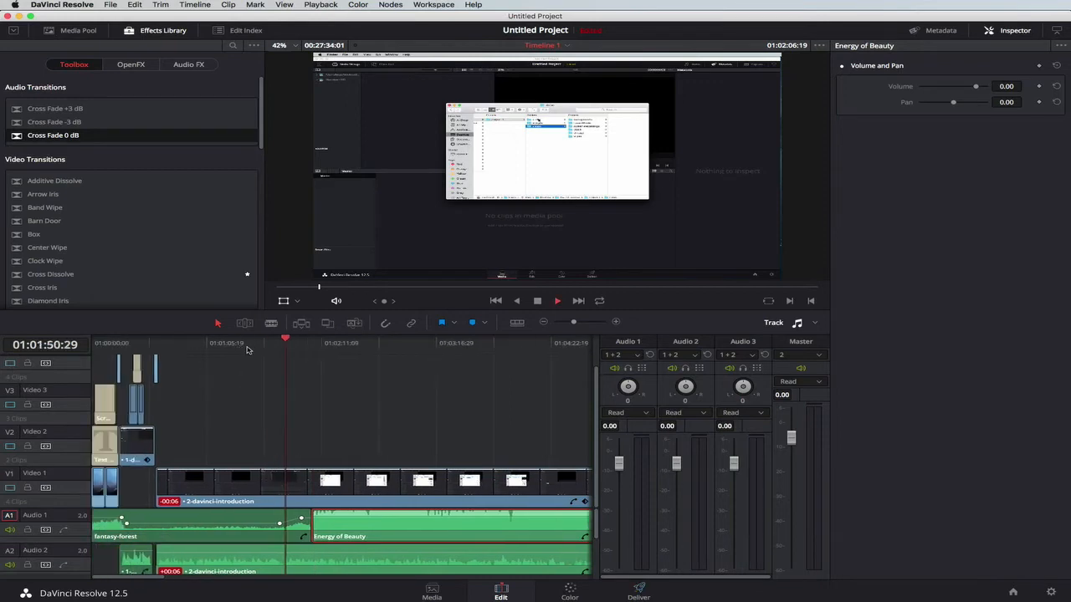
pyautogui.press('space')
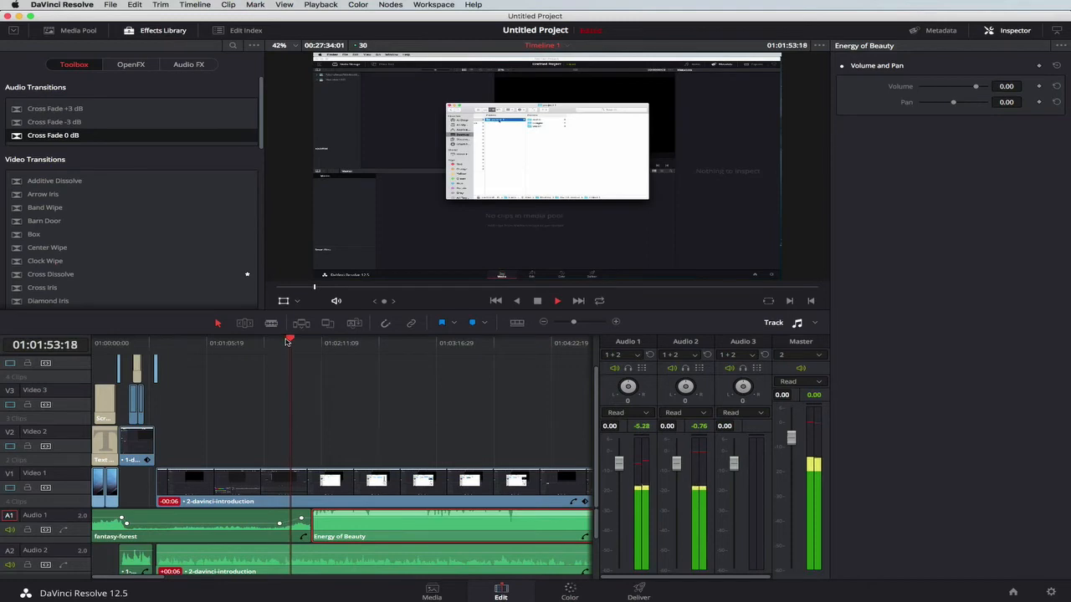
pyautogui.click(303, 341)
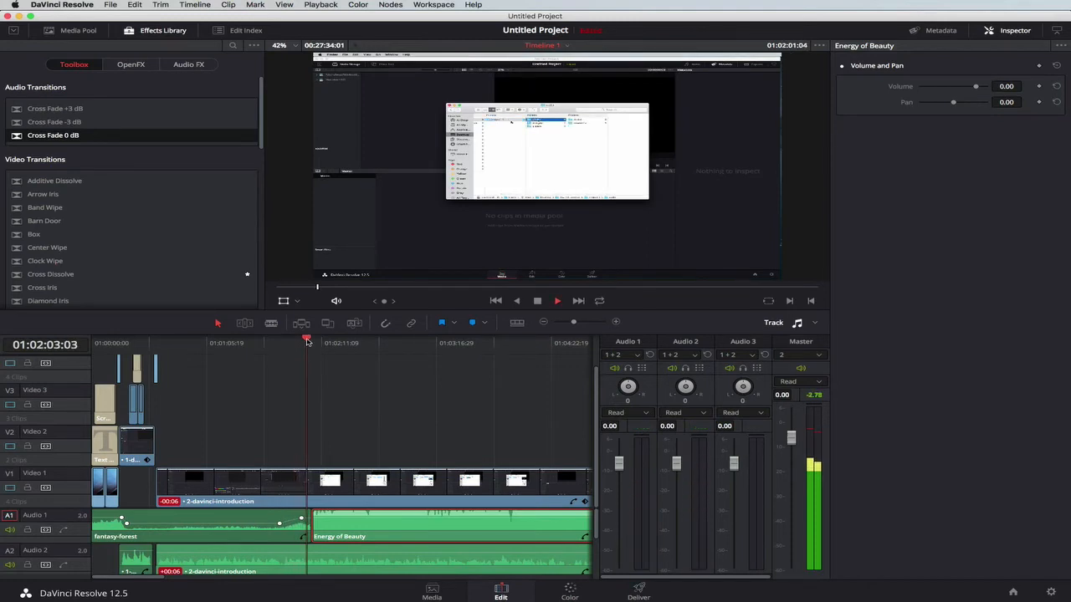
pyautogui.click(307, 341)
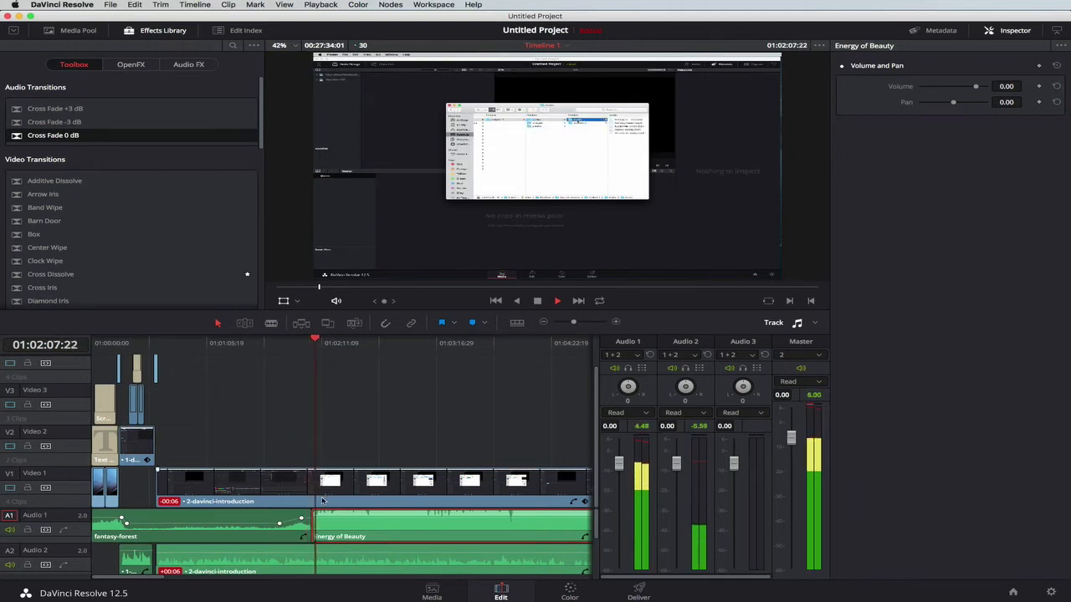
pyautogui.press('space')
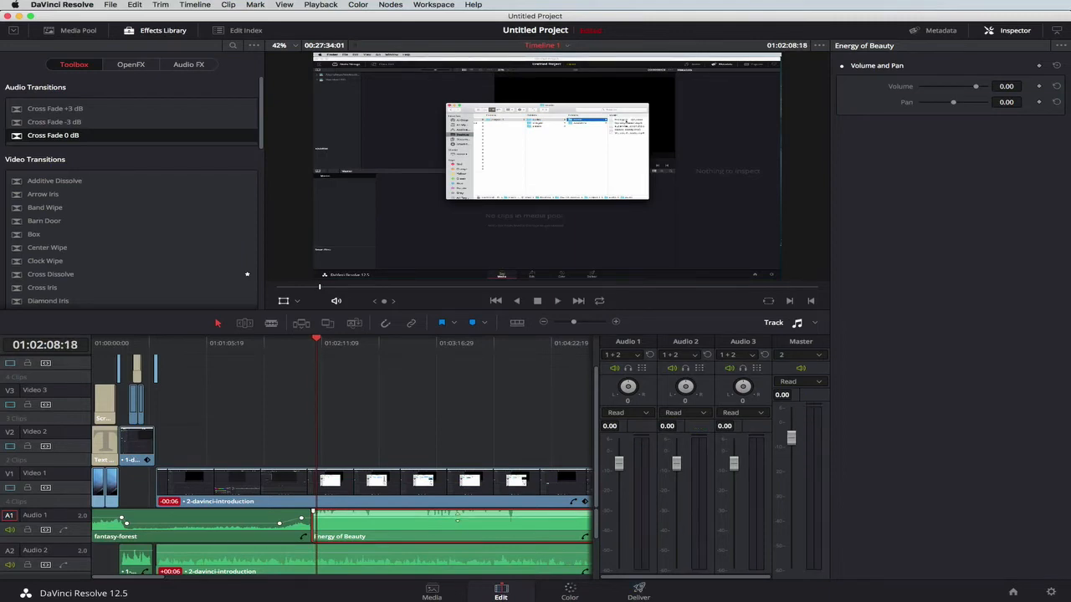
# Step: Lower the Energy of Beauty clip's volume to -13.95 and play across the music change to check it
pyautogui.moveTo(455, 513); pyautogui.dragTo(456, 522)
pyautogui.moveTo(318, 339); pyautogui.dragTo(307, 342)
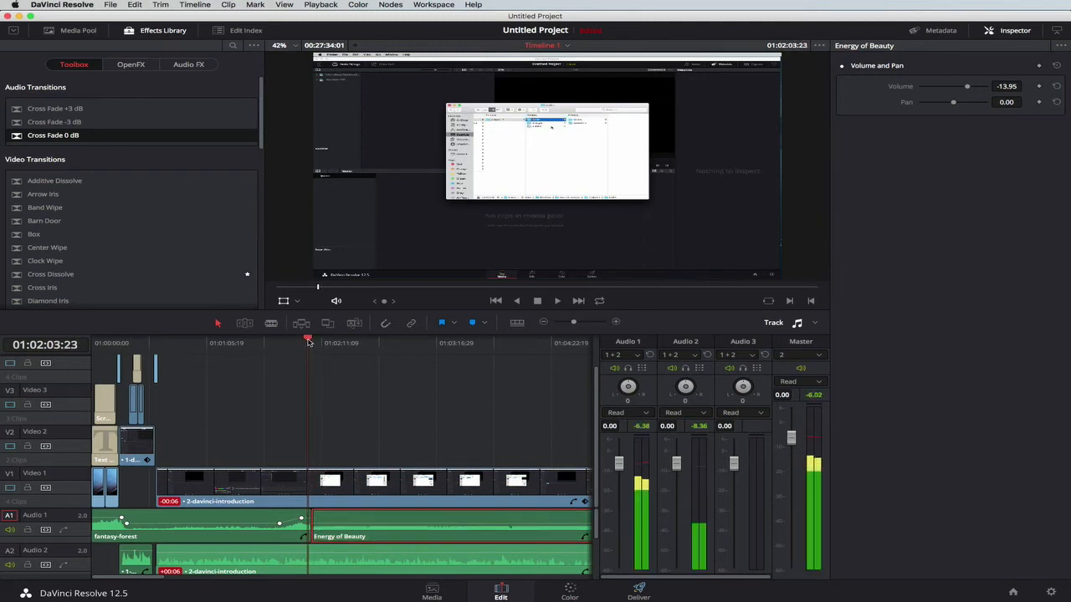
pyautogui.press('space')
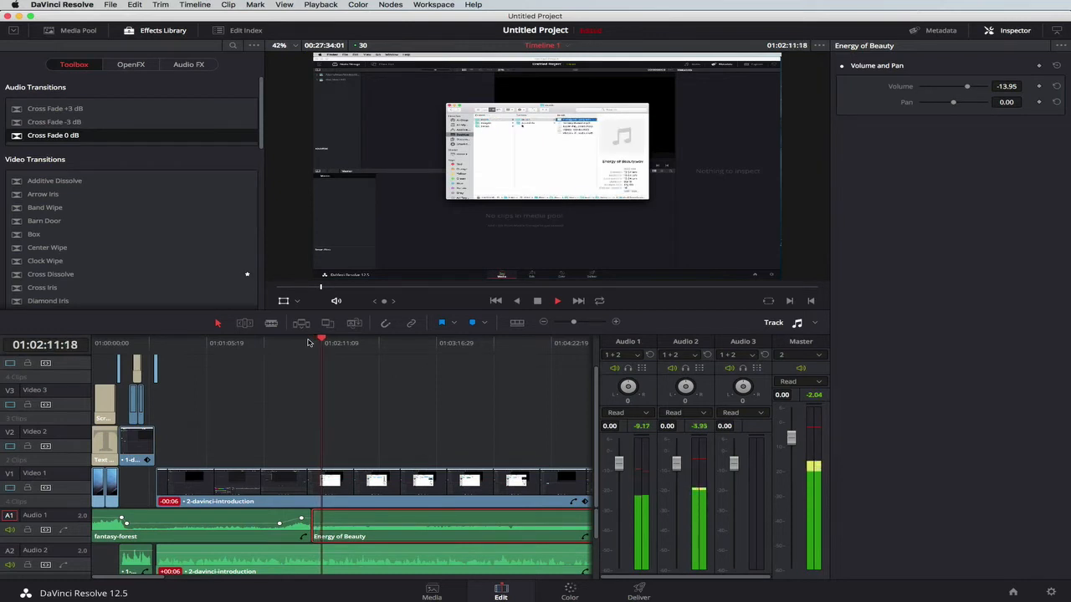
pyautogui.press('space')
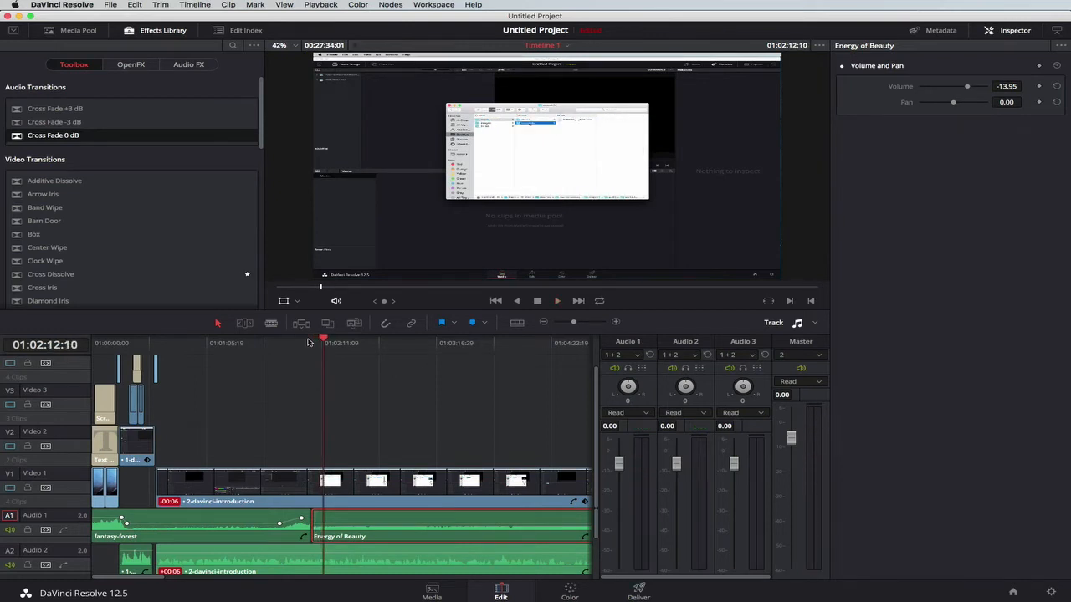
# Step: Paste repeated copies of Energy of Beauty end to end on Audio 1, extending the music through the 3-divinci-section1 clip
pyautogui.moveTo(575, 325); pyautogui.dragTo(567, 327)
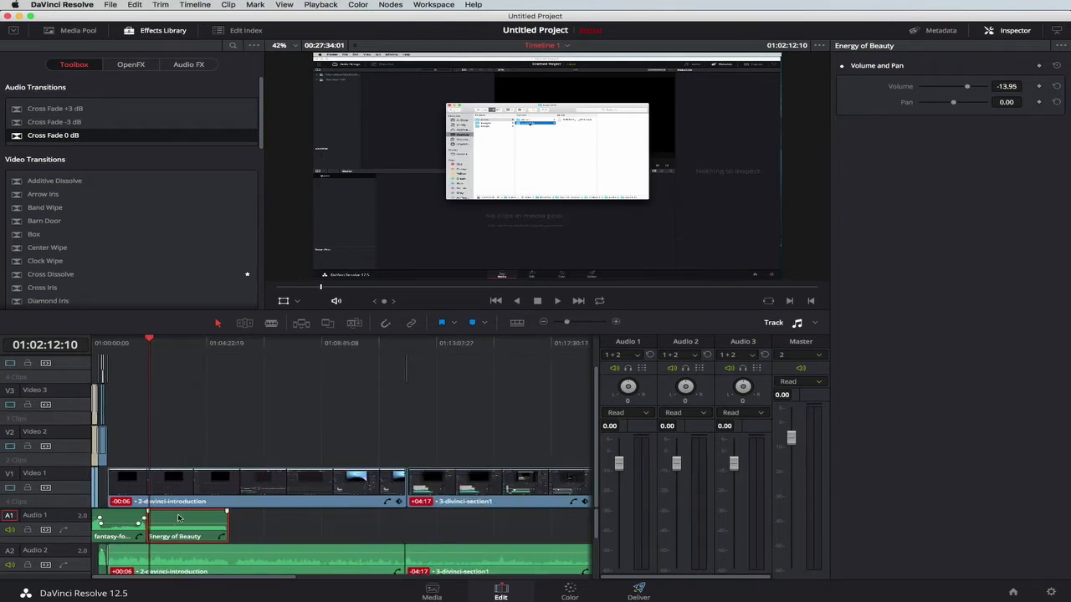
pyautogui.click(235, 345)
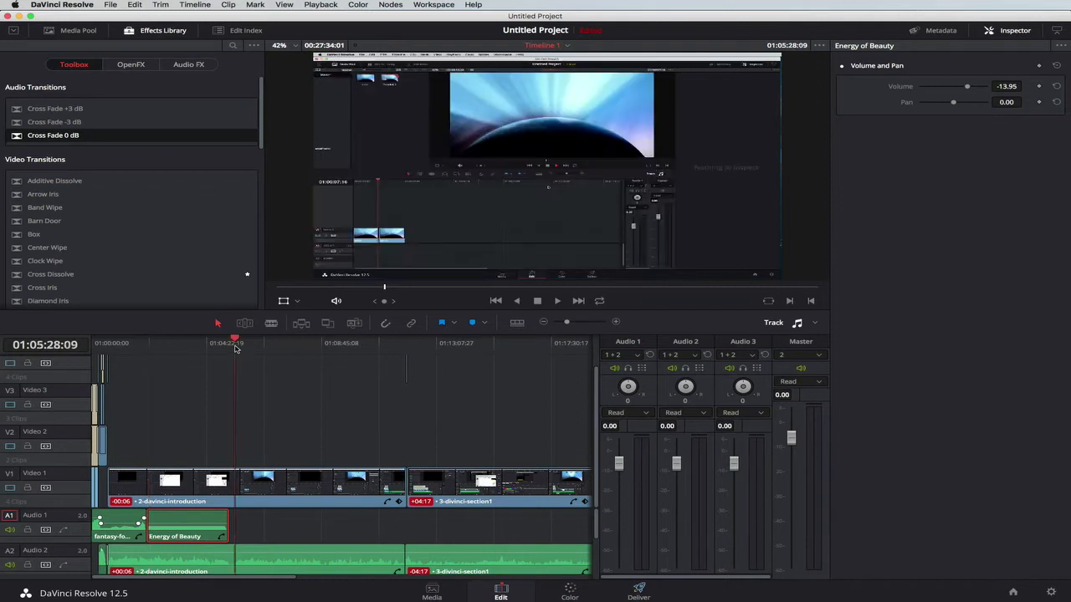
pyautogui.moveTo(235, 341); pyautogui.dragTo(230, 343)
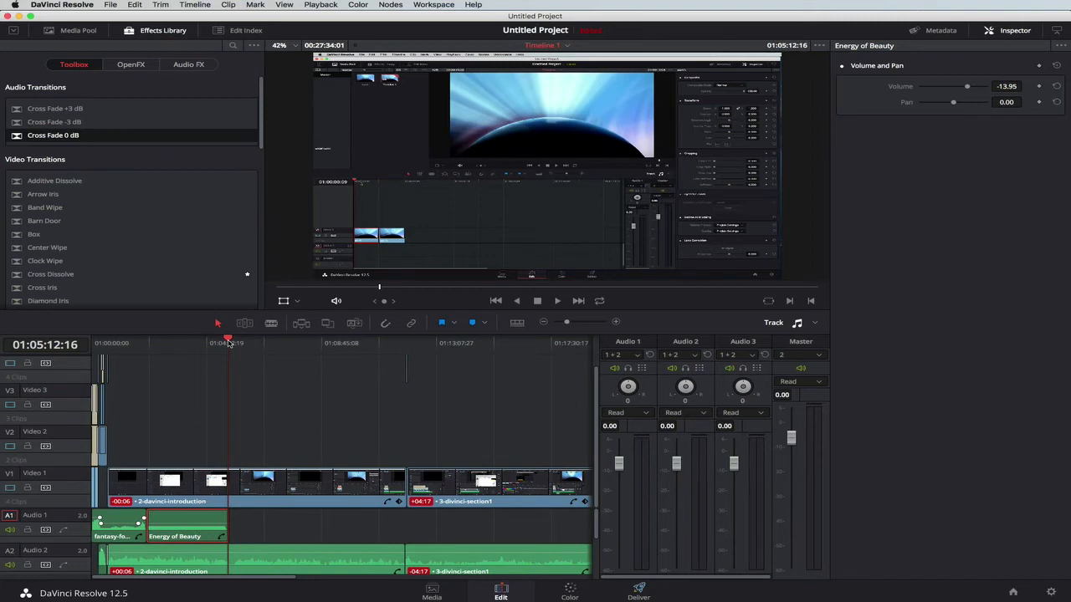
pyautogui.press('super+v')
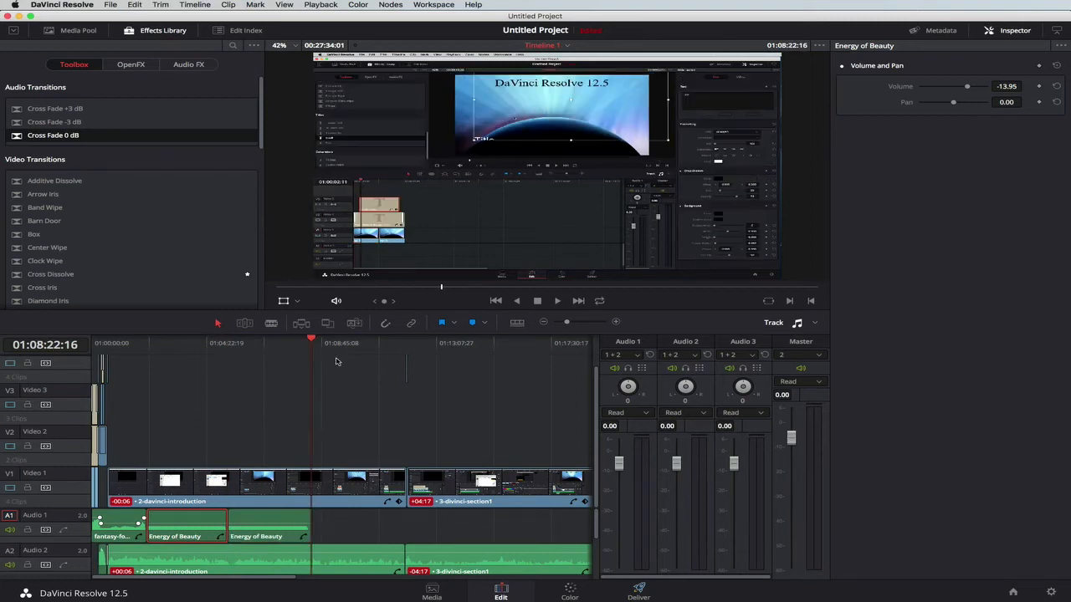
pyautogui.press('super+v')
pyautogui.press('super+v')
pyautogui.press('super+v')
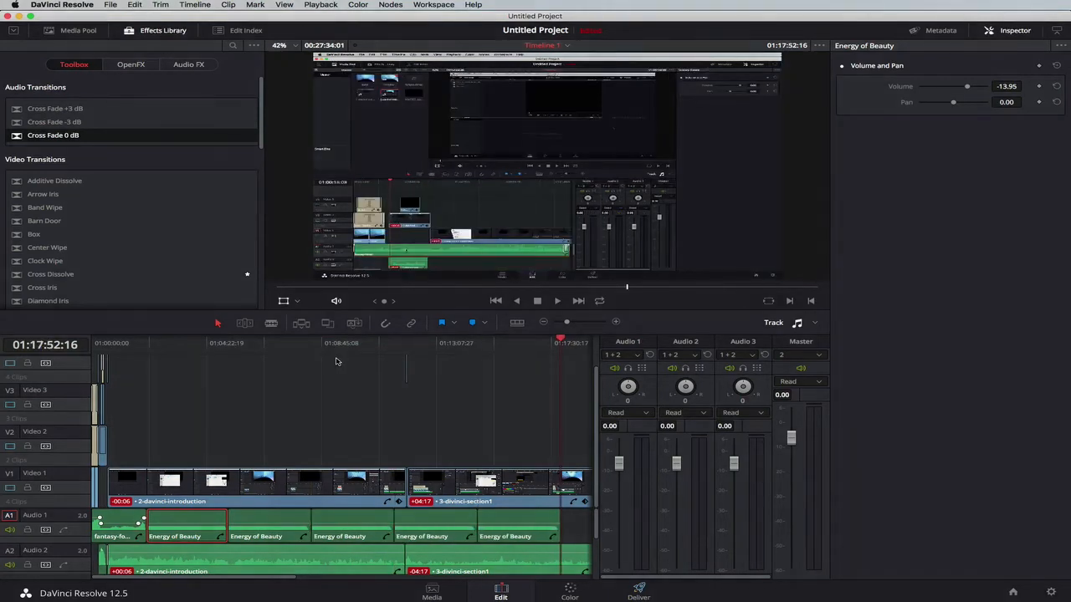
pyautogui.press('super+v')
pyautogui.press('super+v')
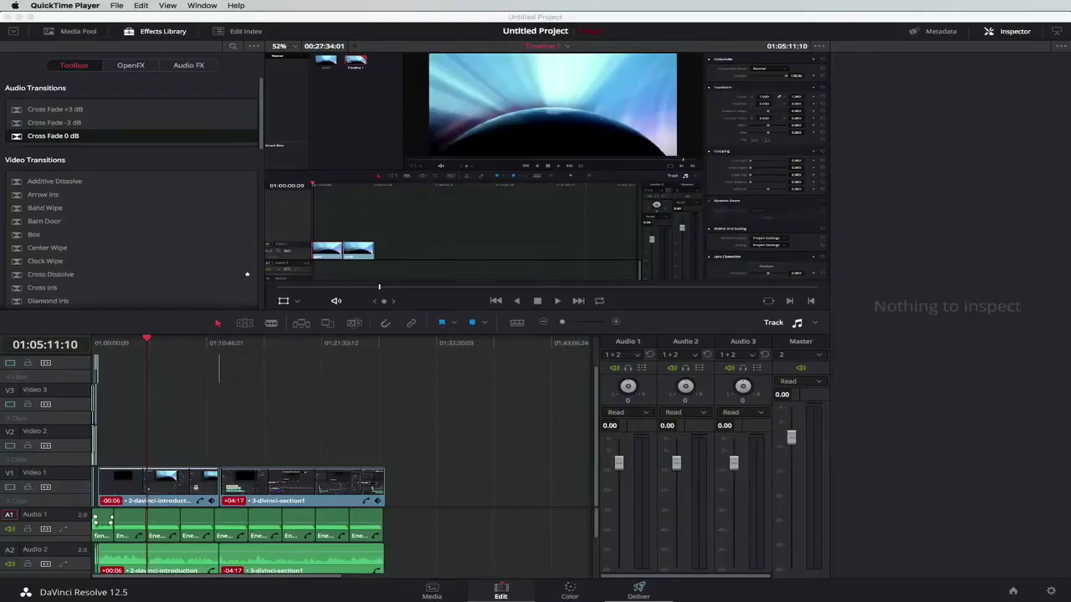
# Step: Add the 4-davinci-section2 recording from the vision/screen-recordings folder after 3-divinci-section1, on Video 1 and Audio 1
pyautogui.click(1069, 494)
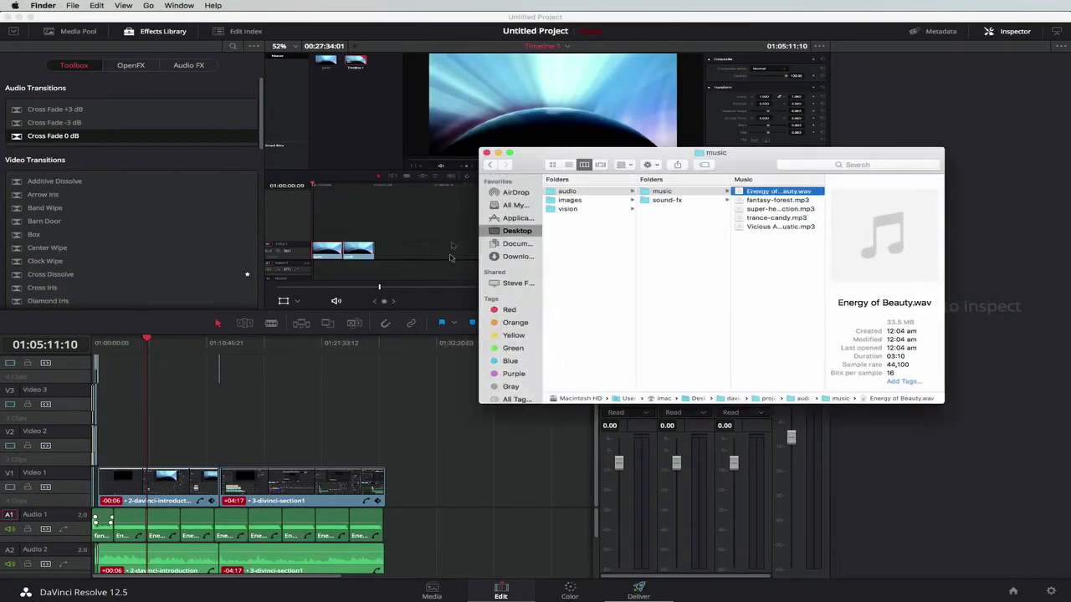
pyautogui.click(567, 209)
pyautogui.click(671, 212)
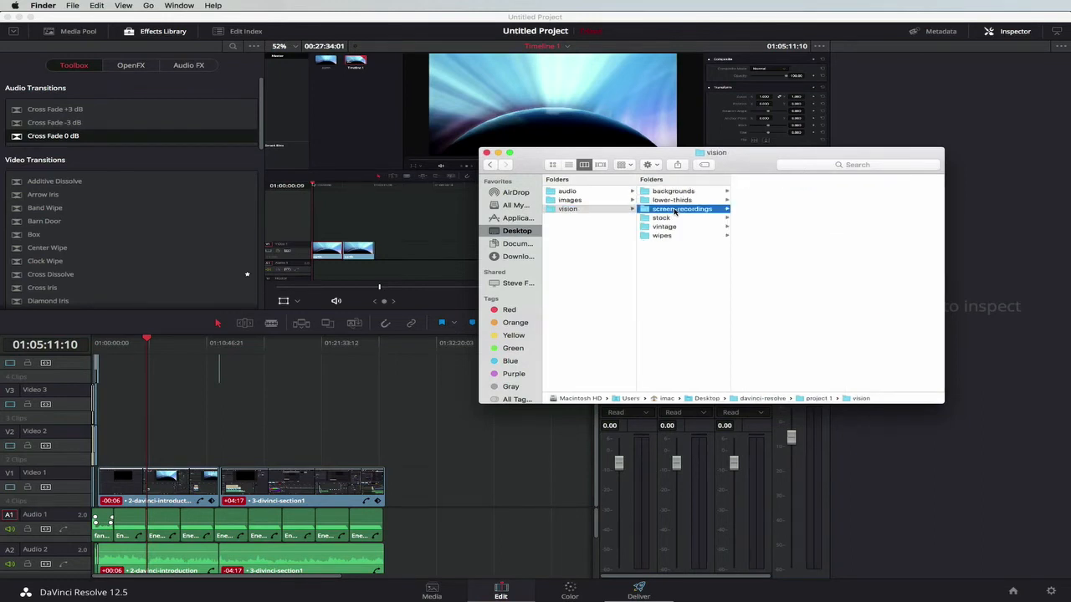
pyautogui.click(761, 219)
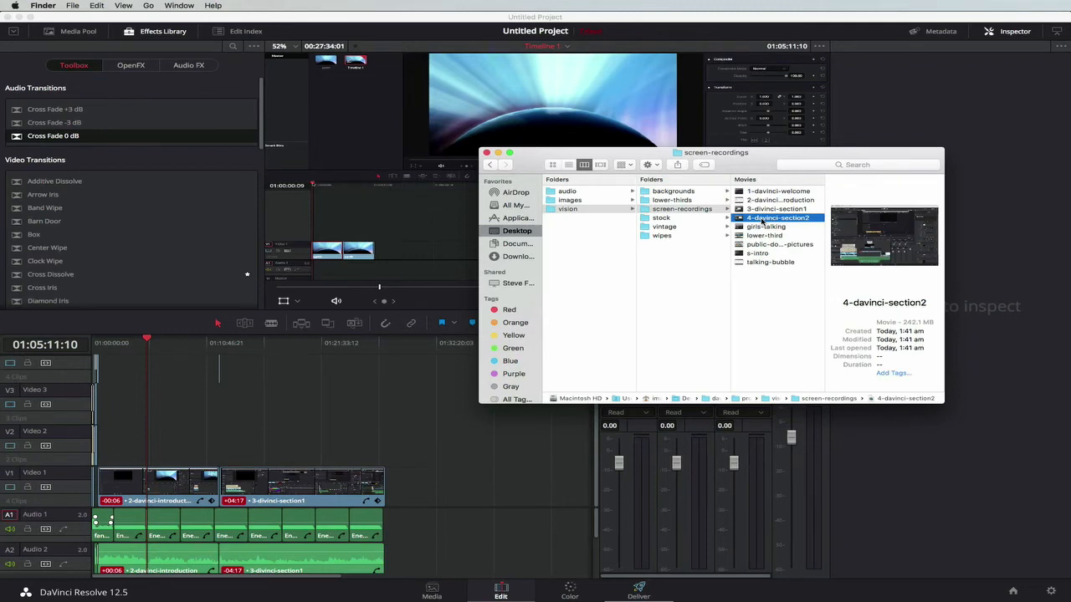
pyautogui.moveTo(763, 222); pyautogui.dragTo(387, 514)
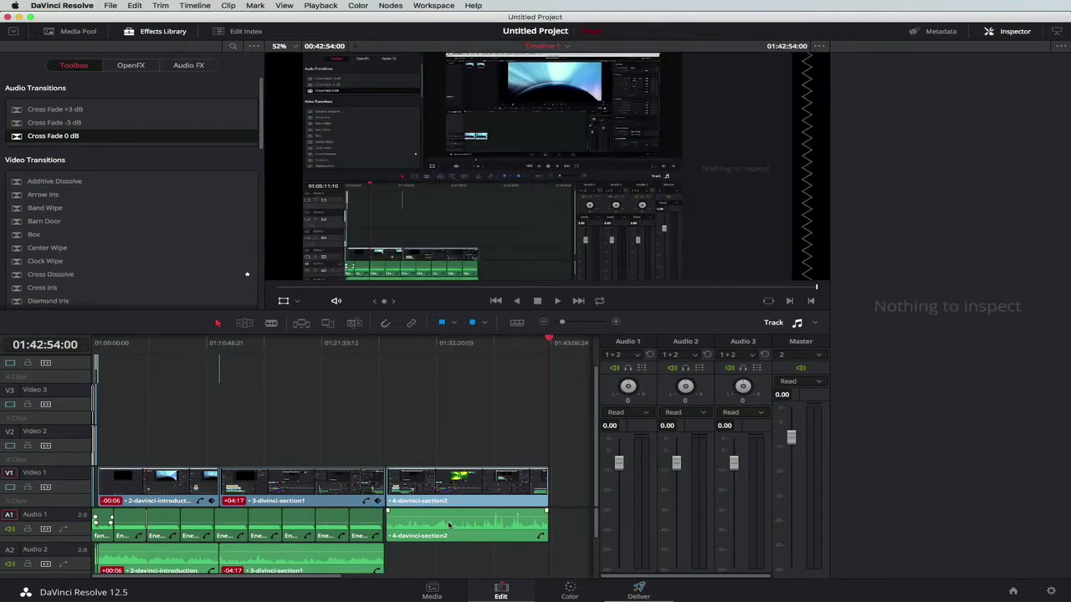
# Step: Put the 4-davinci-section2 audio on Audio 2, then shift its video and audio later to leave a gap after 3-divinci-section1
pyautogui.moveTo(449, 541); pyautogui.dragTo(452, 559)
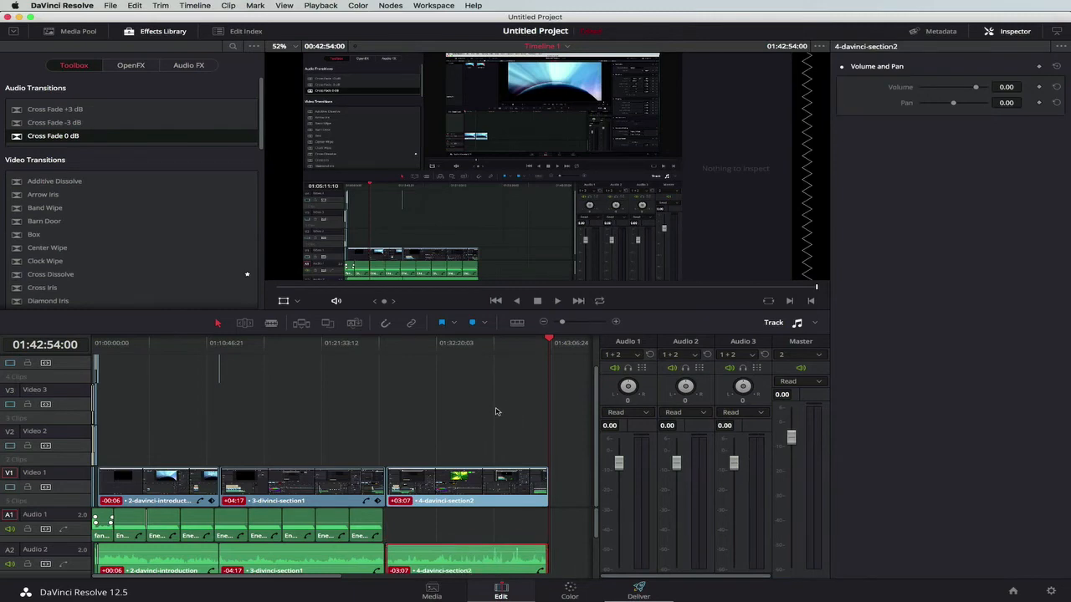
pyautogui.moveTo(450, 440); pyautogui.dragTo(487, 578)
pyautogui.moveTo(429, 559); pyautogui.dragTo(461, 562)
# Step: Add the 044571426-high-school-students-cafeteria_prores.mov clip from the vision/vintage folder to Video 2, just after 3-divinci-section1 ends
pyautogui.press('super+Tab')
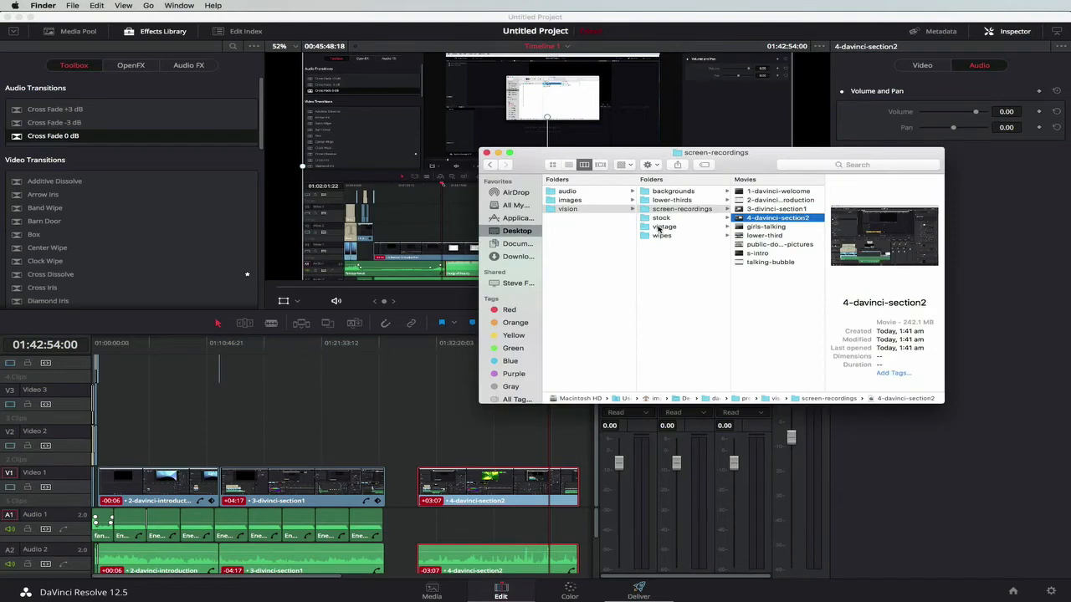
pyautogui.click(666, 228)
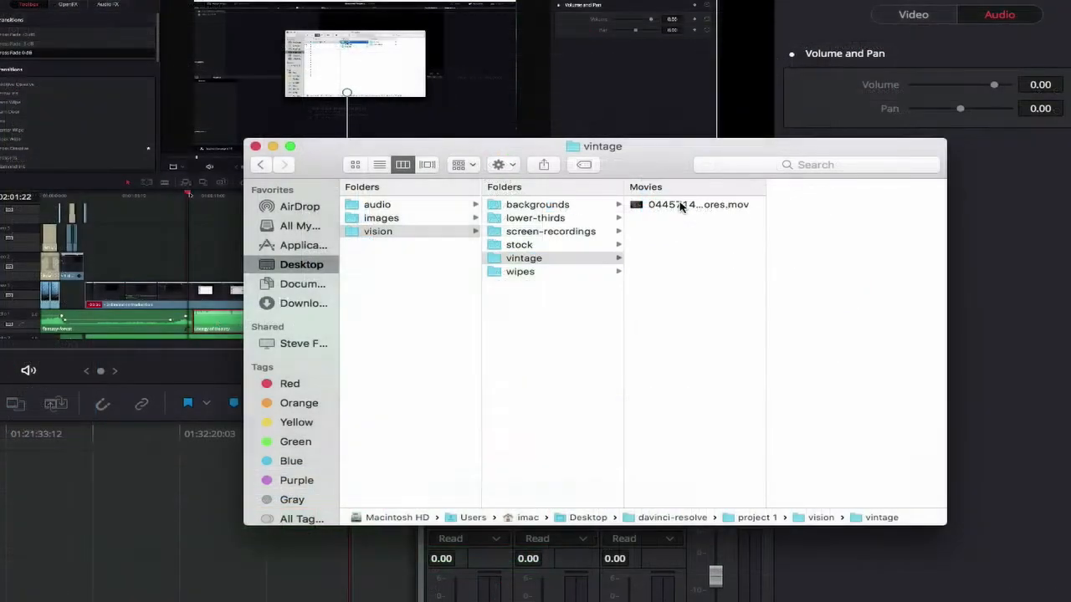
pyautogui.click(681, 205)
pyautogui.moveTo(681, 205); pyautogui.dragTo(103, 574)
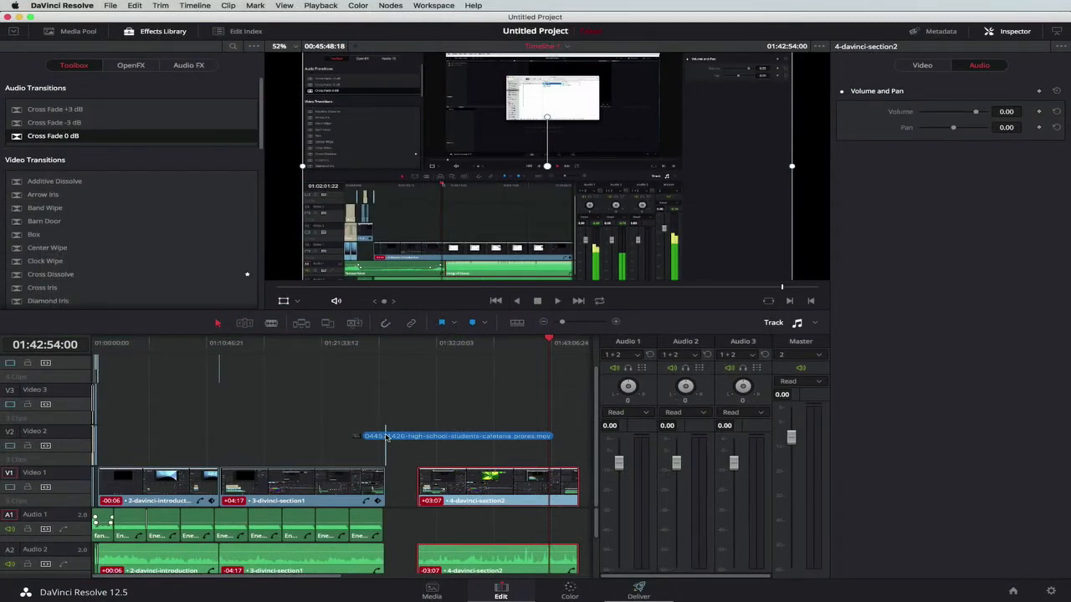
pyautogui.moveTo(385, 436); pyautogui.dragTo(386, 436)
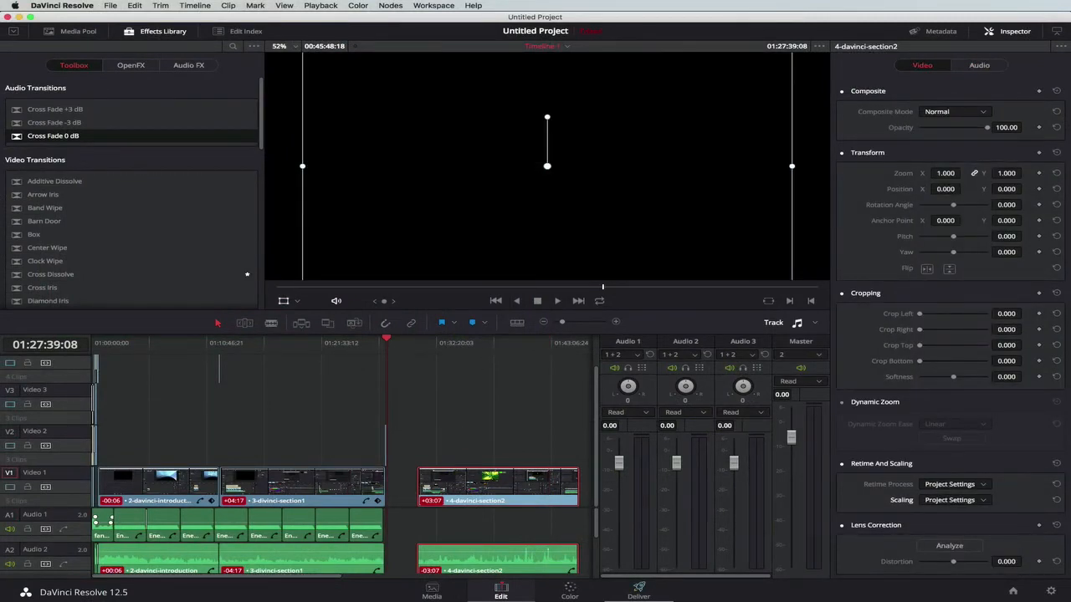
# Step: Import bubble-296488.png and bubble-309546.png from the images/bubbles folder into the Master bin of the media pool
pyautogui.click(338, 596)
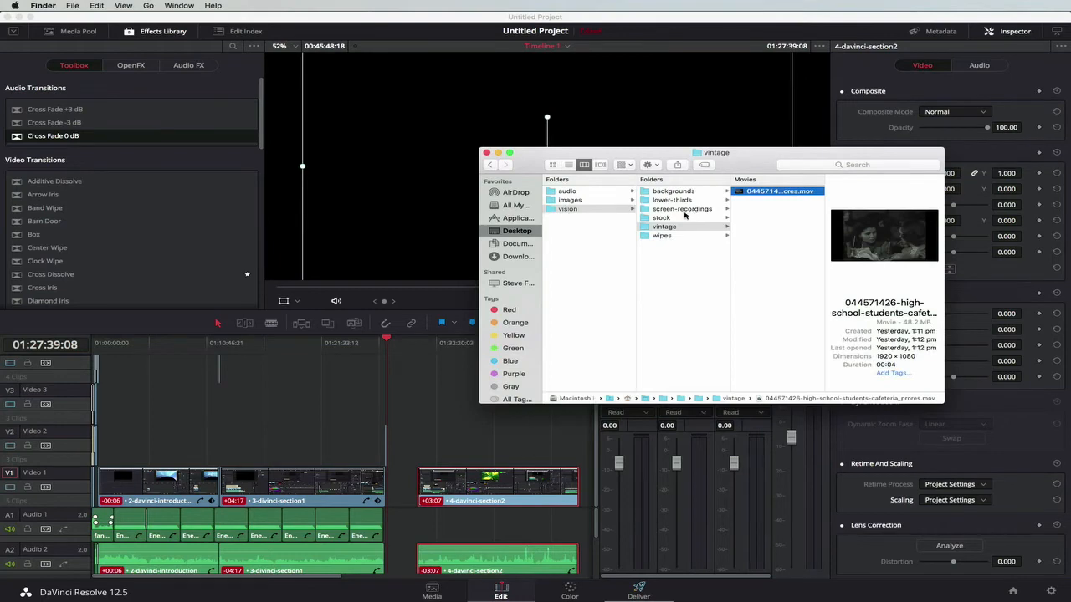
pyautogui.click(585, 202)
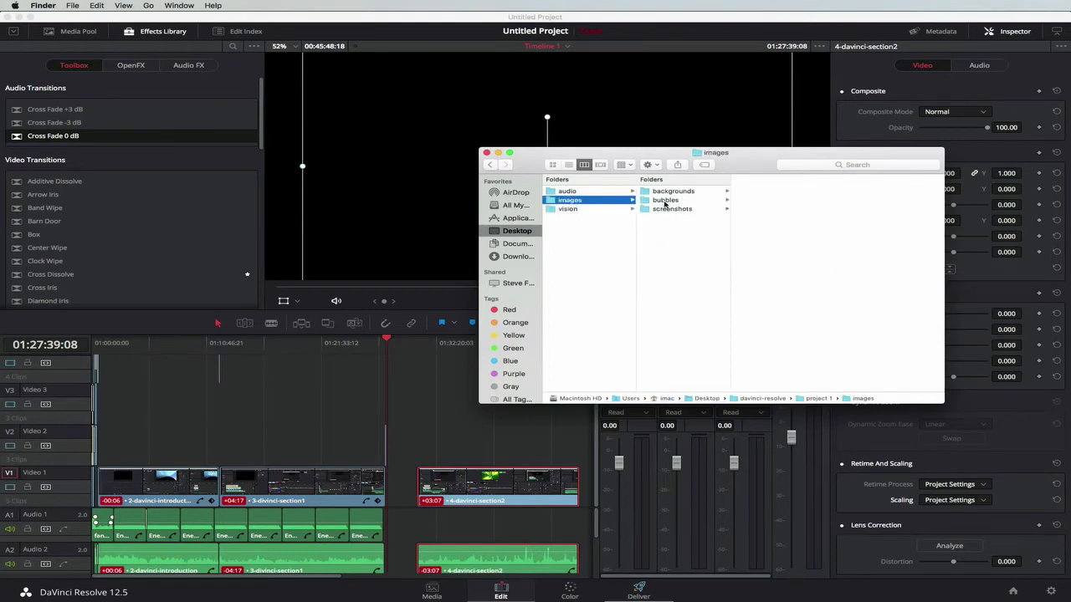
pyautogui.click(678, 203)
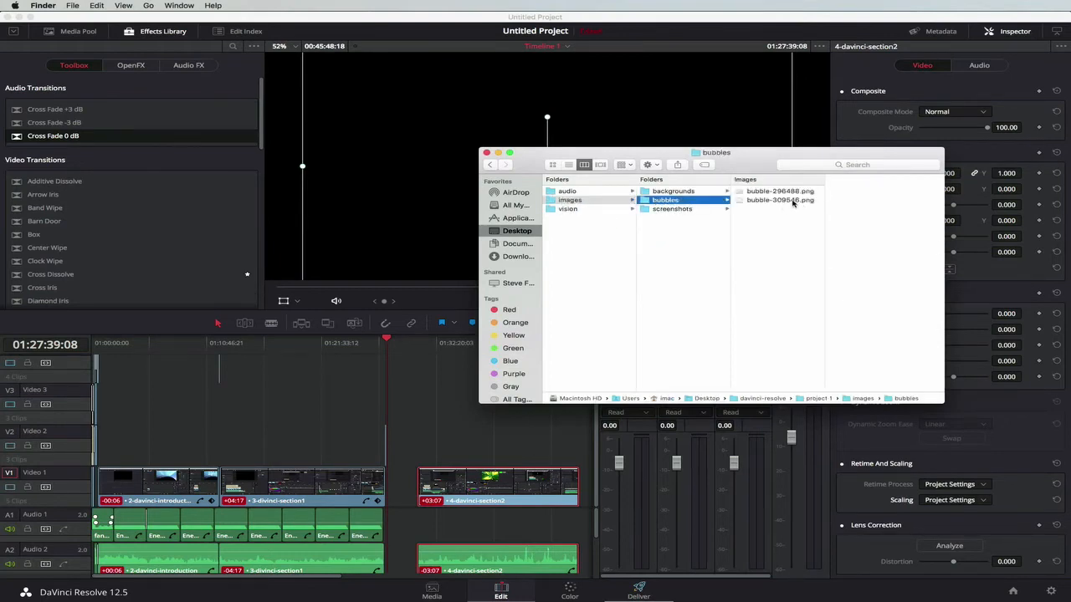
pyautogui.click(767, 193)
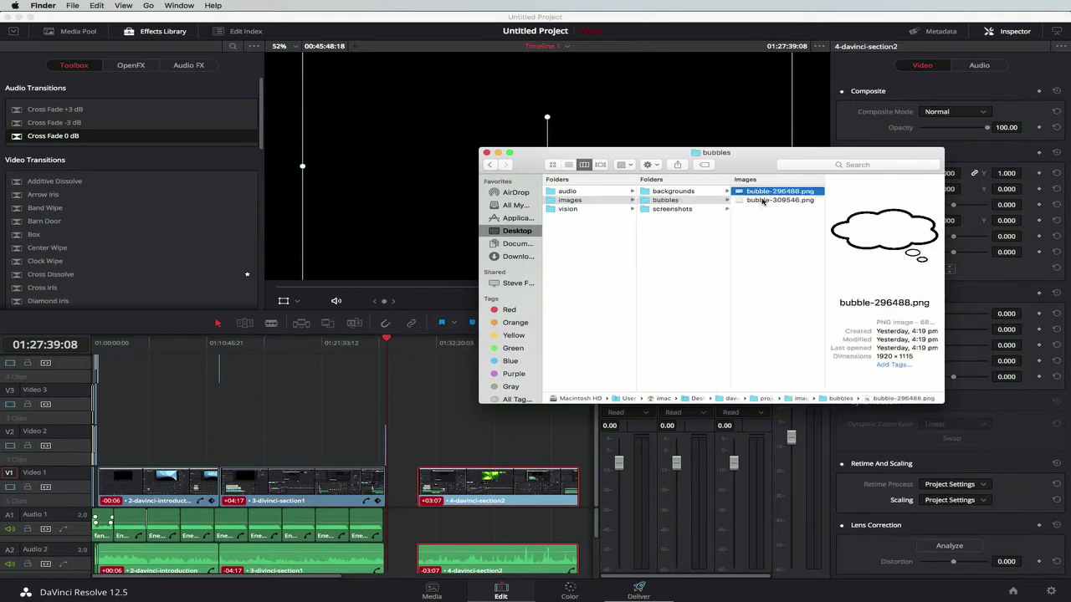
pyautogui.keyDown('shift'); pyautogui.click(763, 201); pyautogui.keyUp('shift')
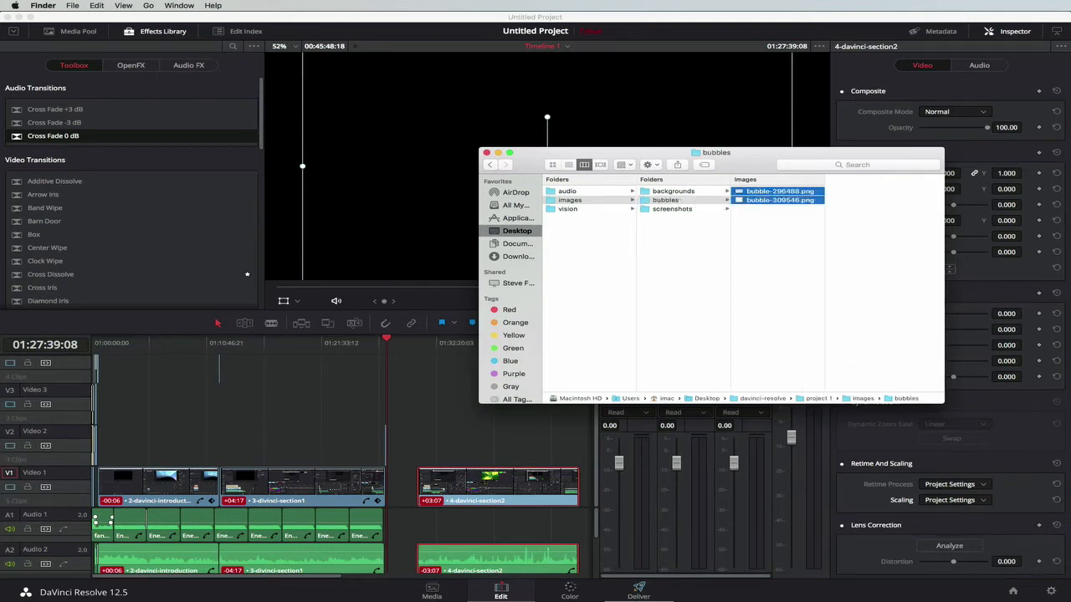
pyautogui.click(405, 598)
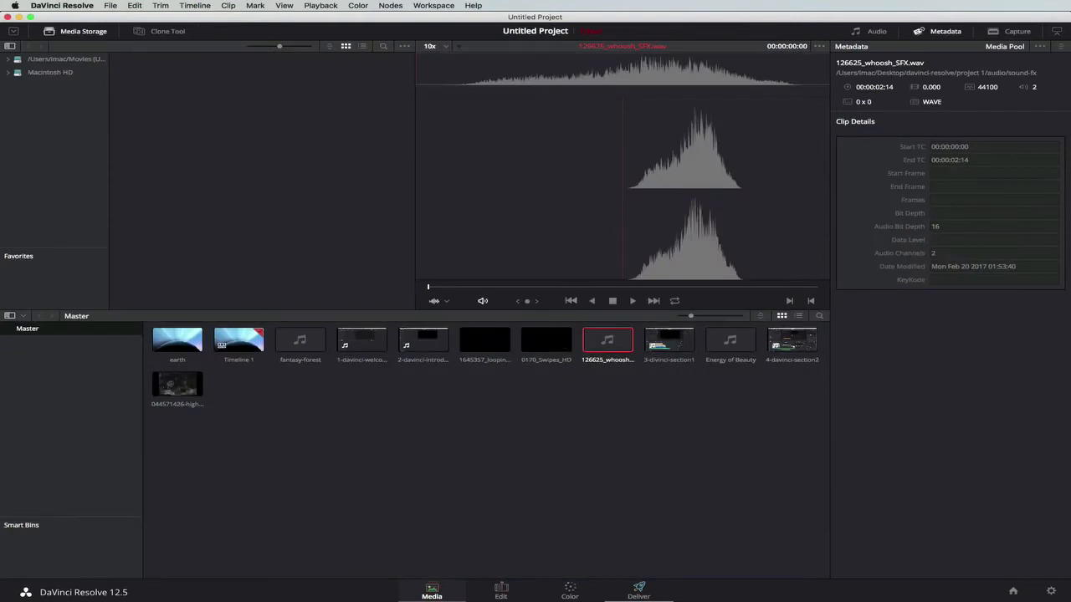
pyautogui.press('super+Tab')
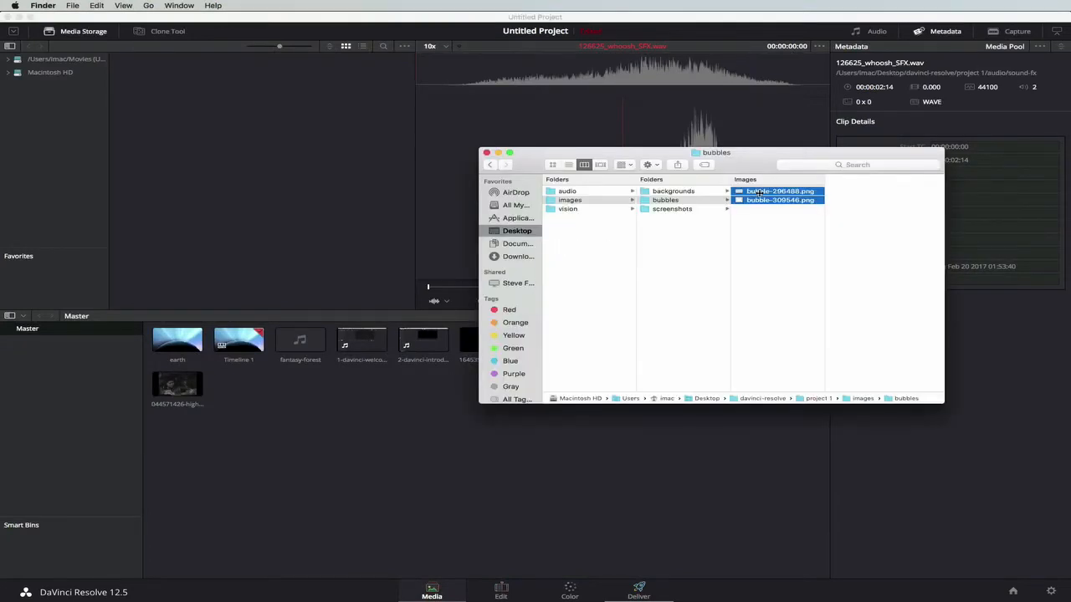
pyautogui.moveTo(758, 192); pyautogui.dragTo(257, 461)
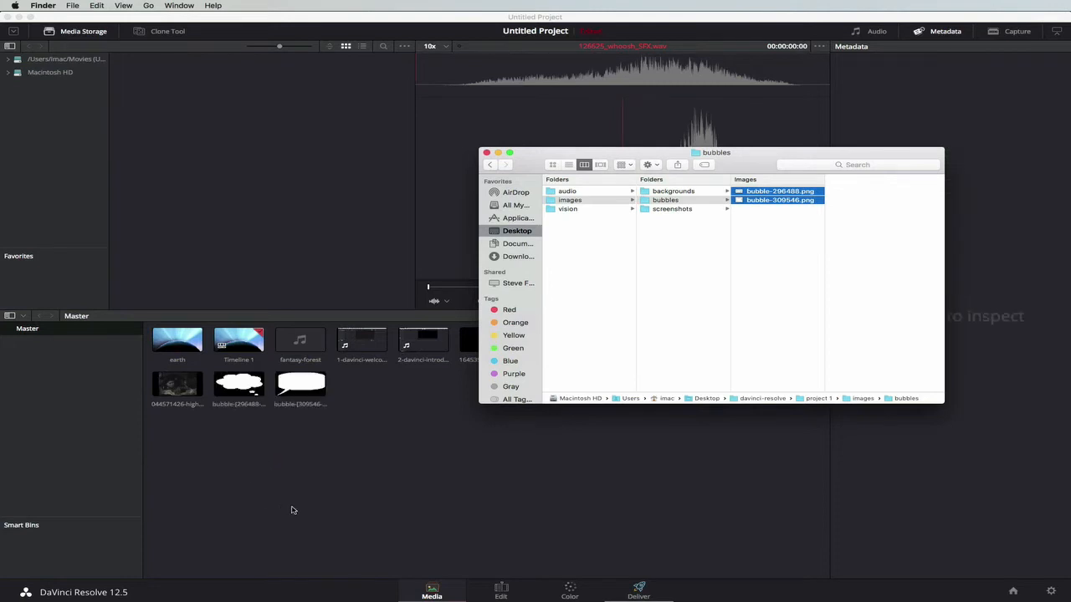
# Step: Return to the timeline edit and play the cafeteria clip from just before the end of 3-divinci-section1
pyautogui.click(500, 590)
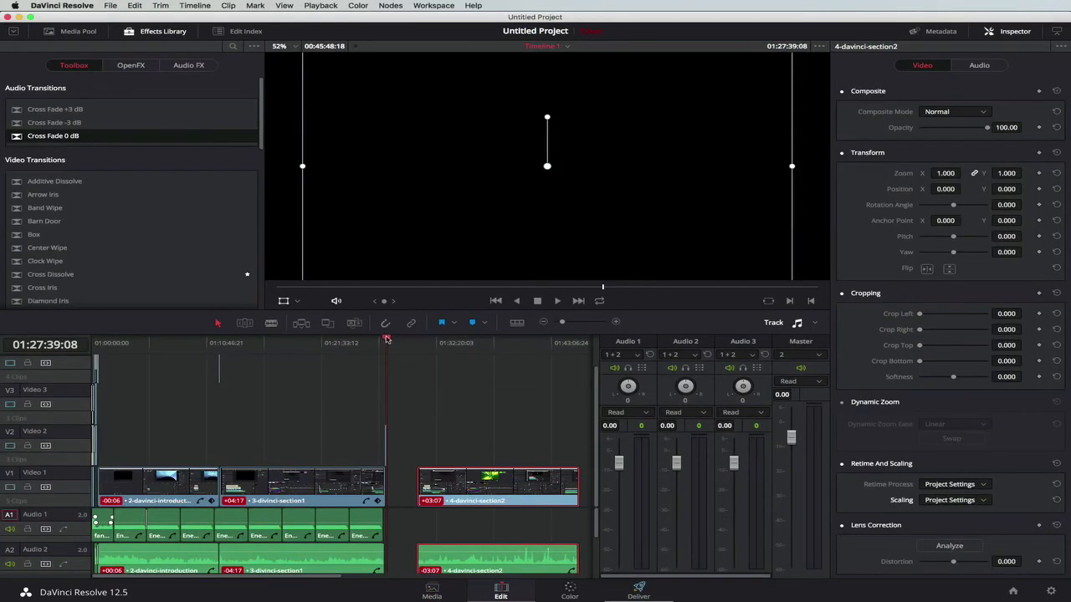
pyautogui.moveTo(386, 338); pyautogui.dragTo(383, 339)
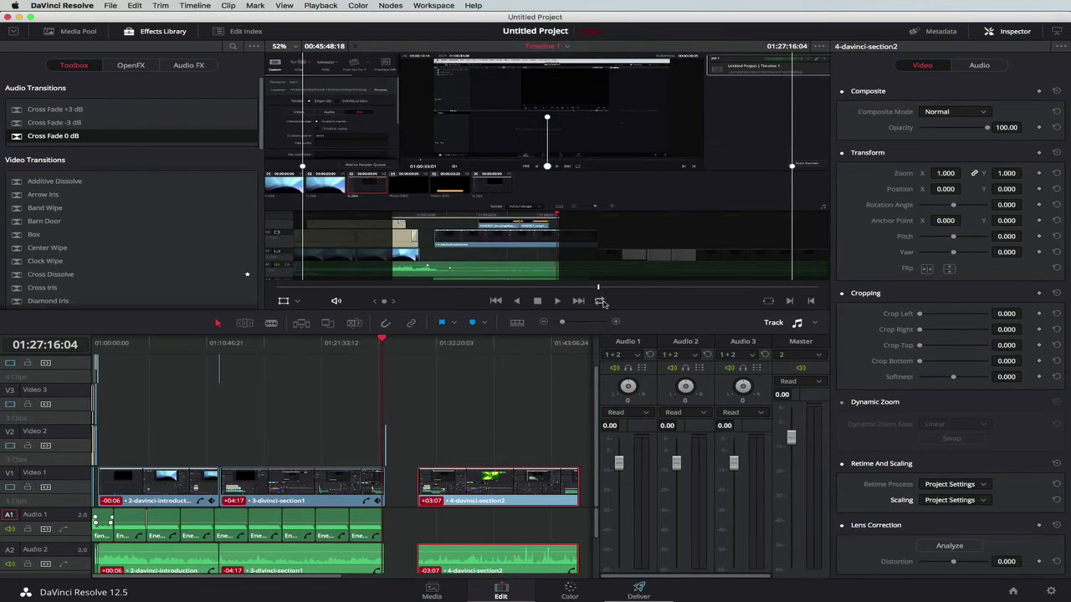
pyautogui.moveTo(569, 323); pyautogui.dragTo(579, 322)
pyautogui.moveTo(449, 446); pyautogui.dragTo(442, 449)
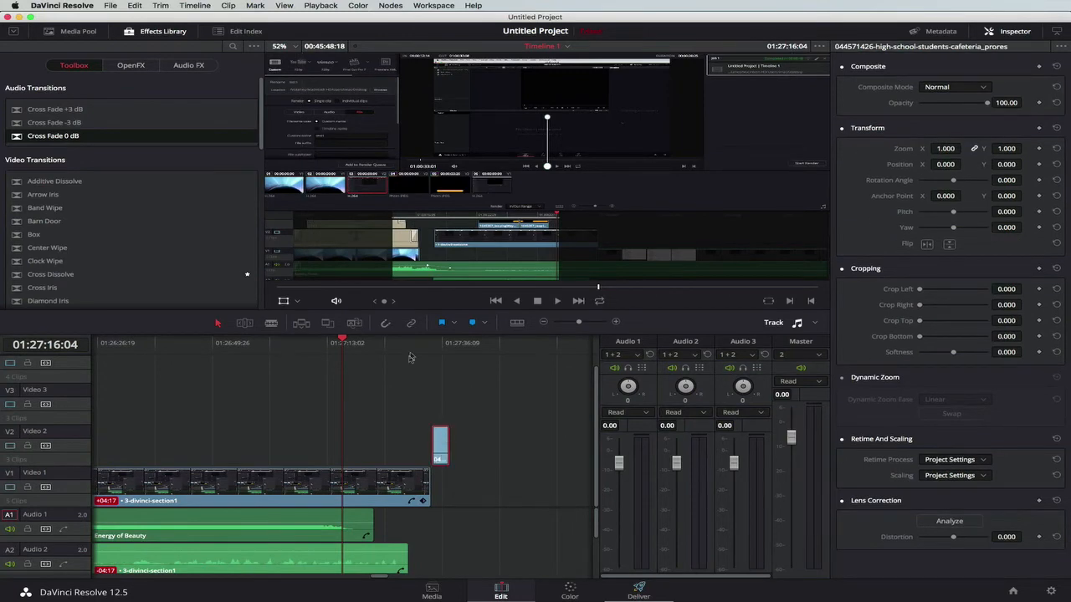
pyautogui.click(425, 343)
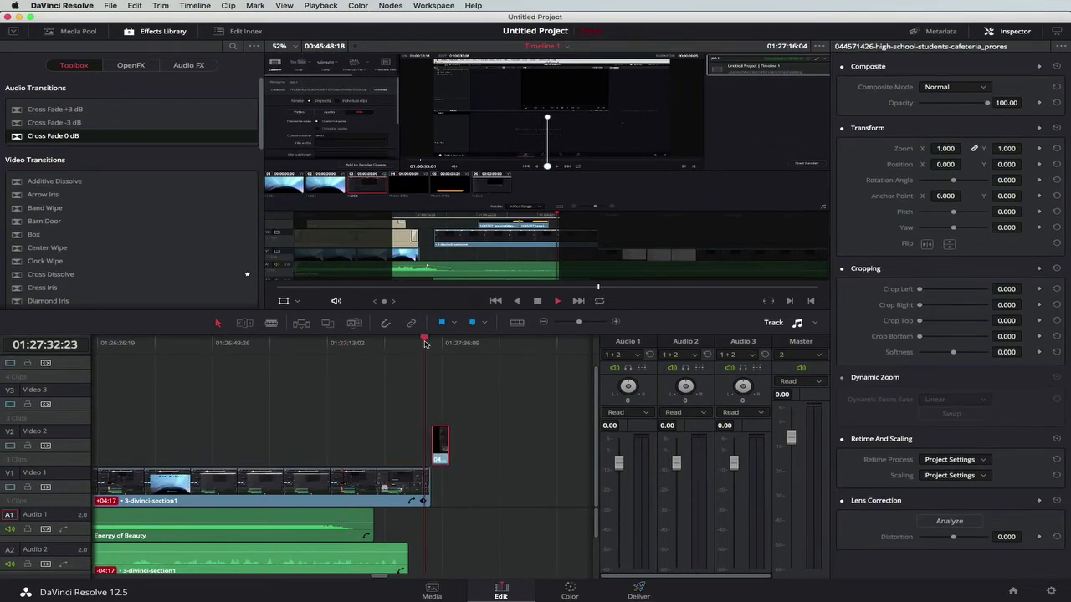
pyautogui.press('space')
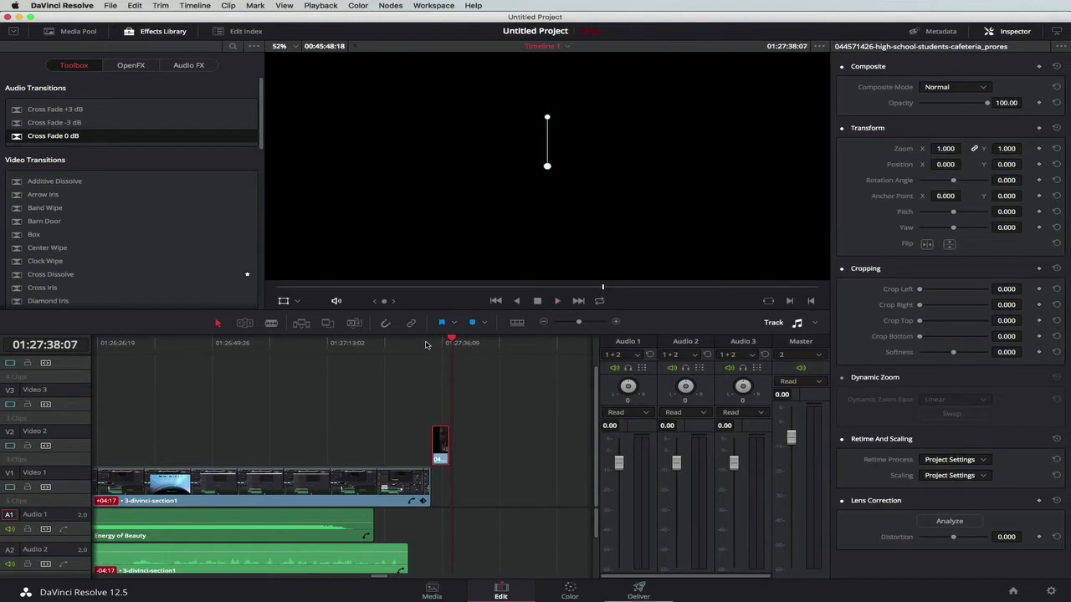
# Step: Scale up the cafeteria clip to a linked X and Y zoom of 1.360 so it fills the frame
pyautogui.moveTo(451, 343); pyautogui.dragTo(442, 344)
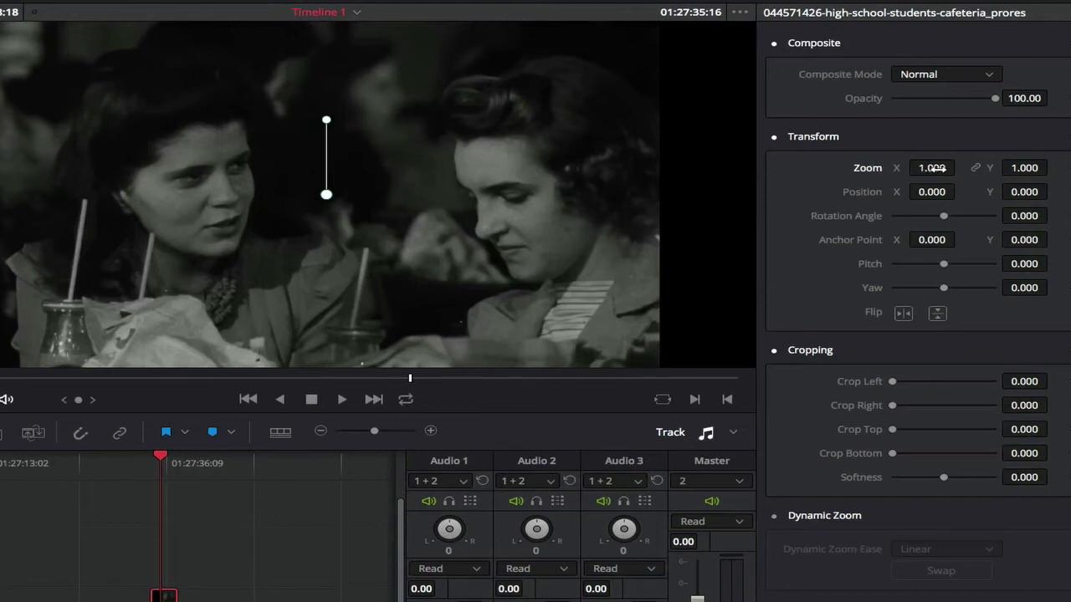
pyautogui.moveTo(933, 167); pyautogui.dragTo(1052, 168)
pyautogui.click(975, 167)
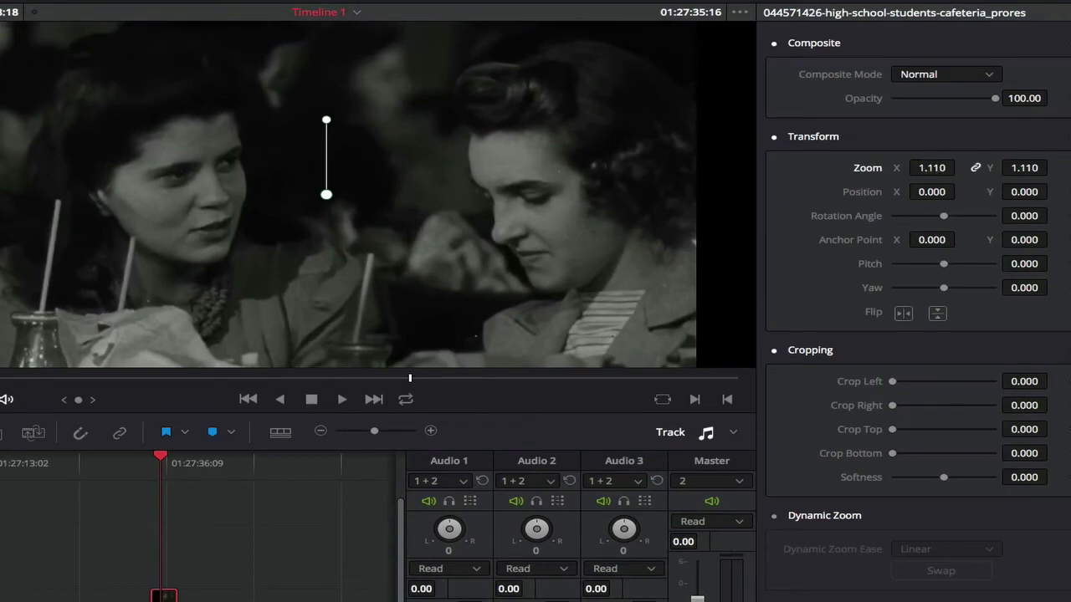
pyautogui.moveTo(932, 167); pyautogui.dragTo(960, 167)
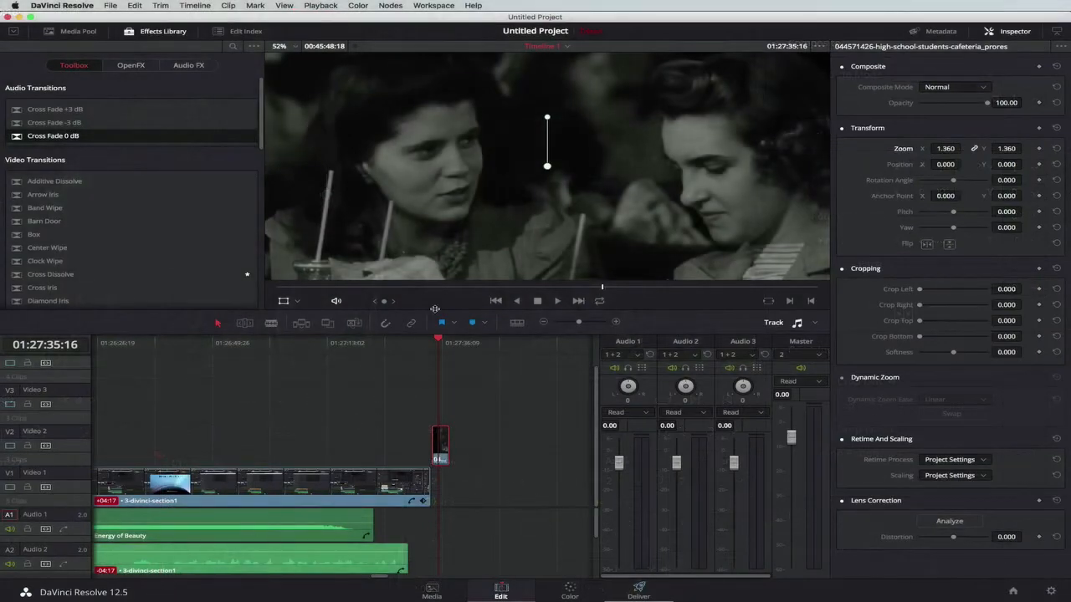
# Step: Play through the enlarged cafeteria clip to find a suitable moment for freezing the action
pyautogui.moveTo(437, 341); pyautogui.dragTo(430, 343)
pyautogui.press('space')
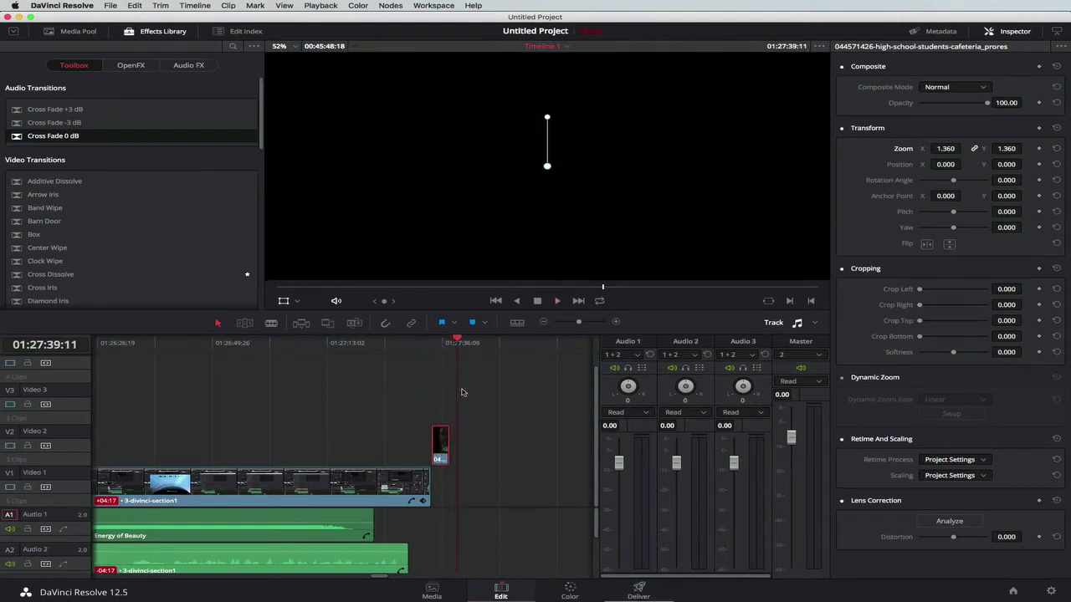
pyautogui.moveTo(457, 344); pyautogui.dragTo(440, 344)
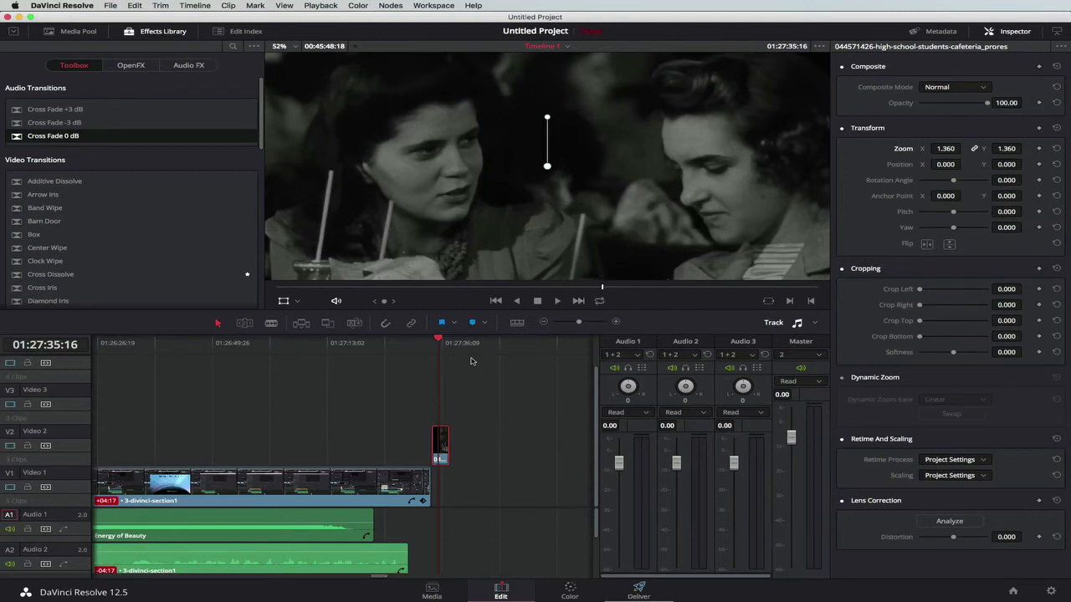
pyautogui.press('space')
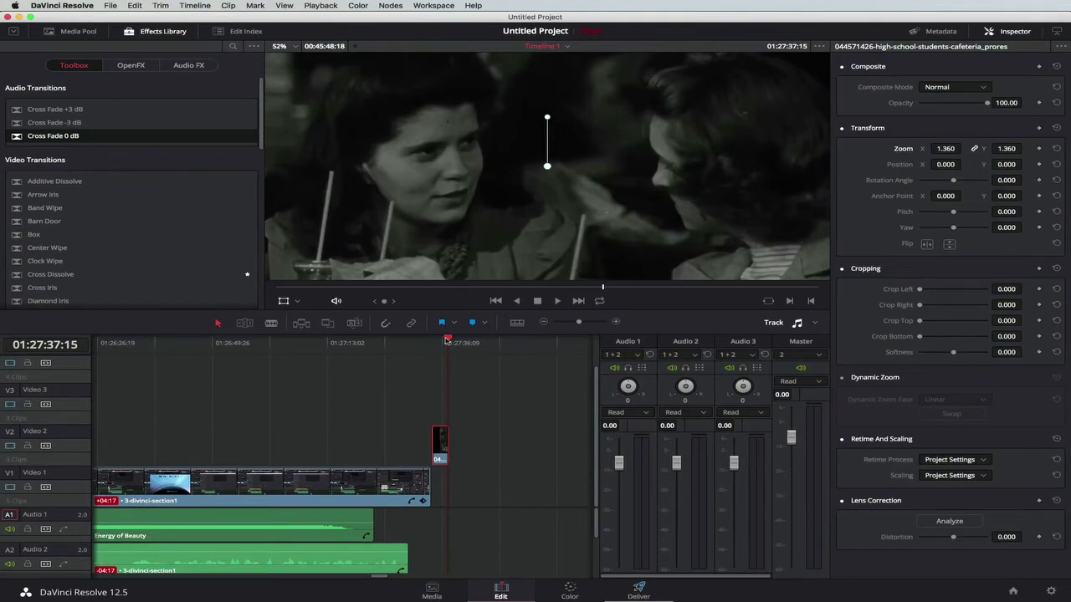
# Step: Show the retime controls on the cafeteria clip and add a speed point at 01:27:36:24
pyautogui.moveTo(447, 338)
pyautogui.mouseDown()
pyautogui.moveTo(428, 342)
pyautogui.moveTo(445, 341)
pyautogui.mouseUp()
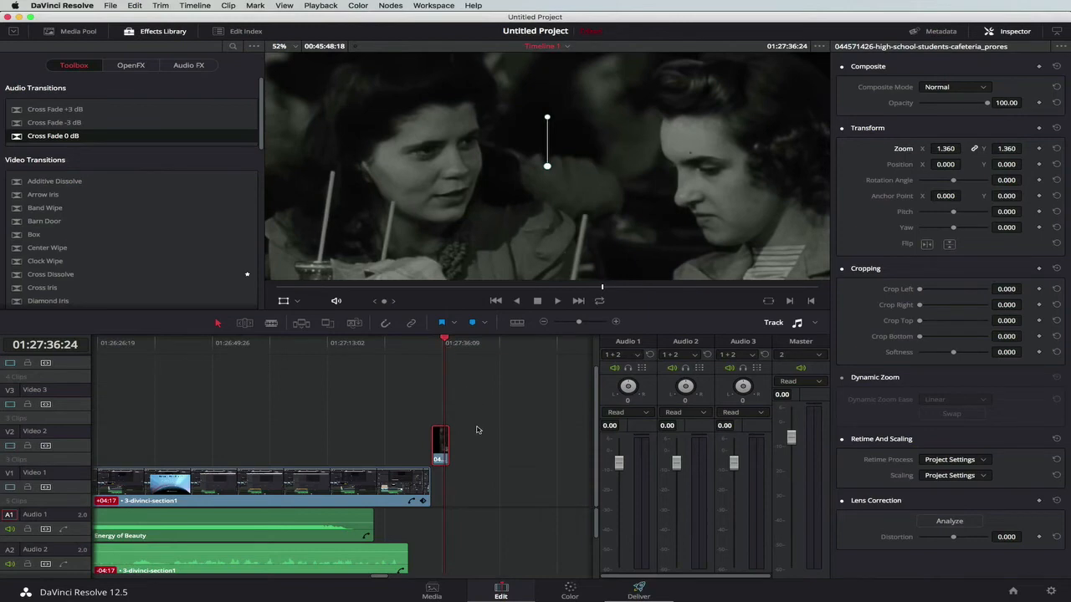
pyautogui.moveTo(581, 326); pyautogui.dragTo(591, 325)
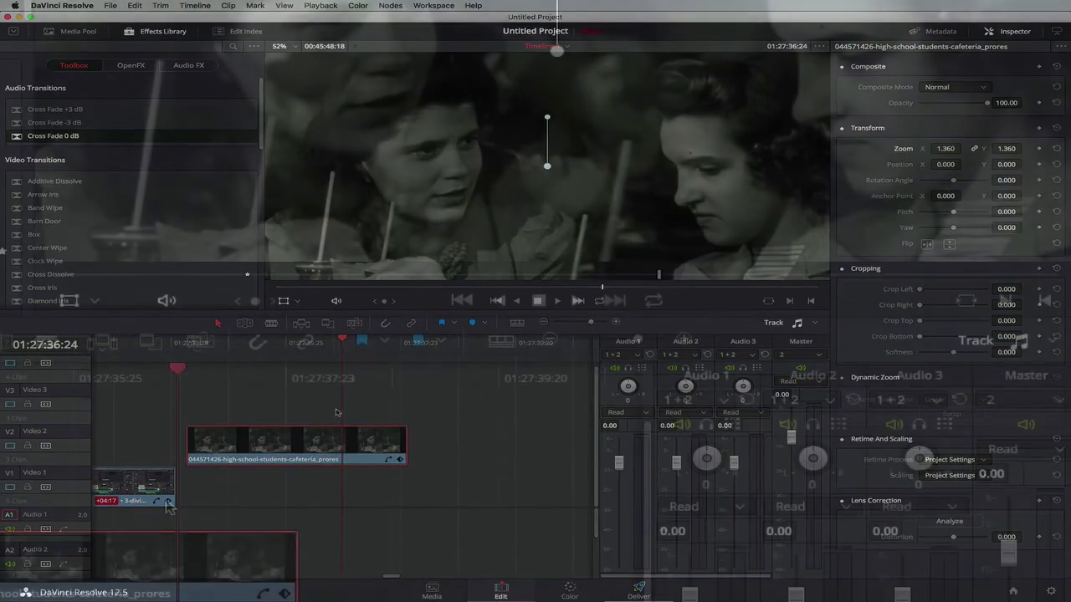
pyautogui.rightClick(149, 559)
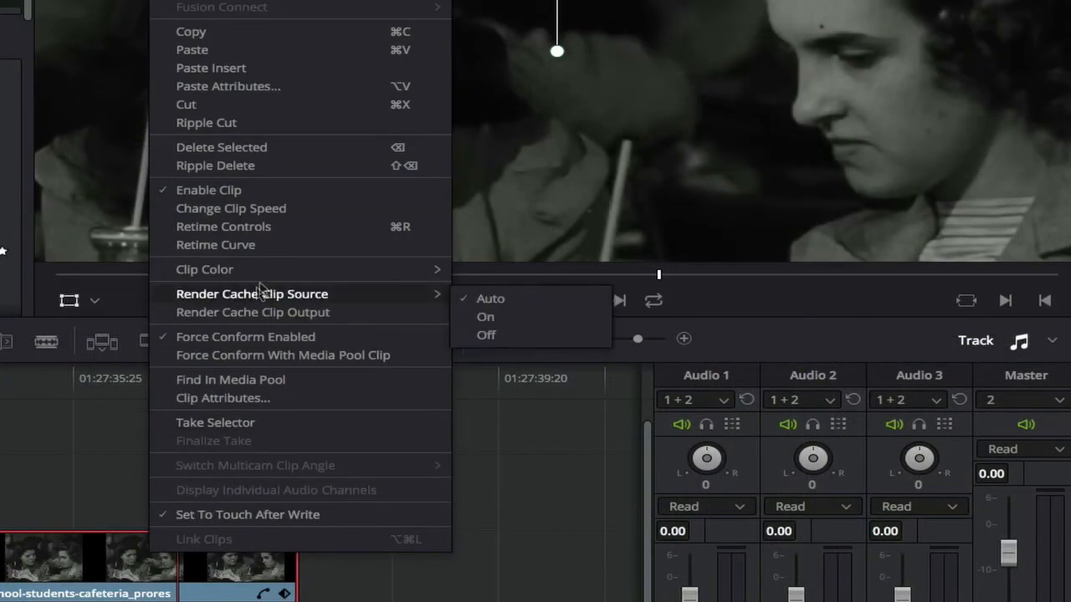
pyautogui.click(259, 226)
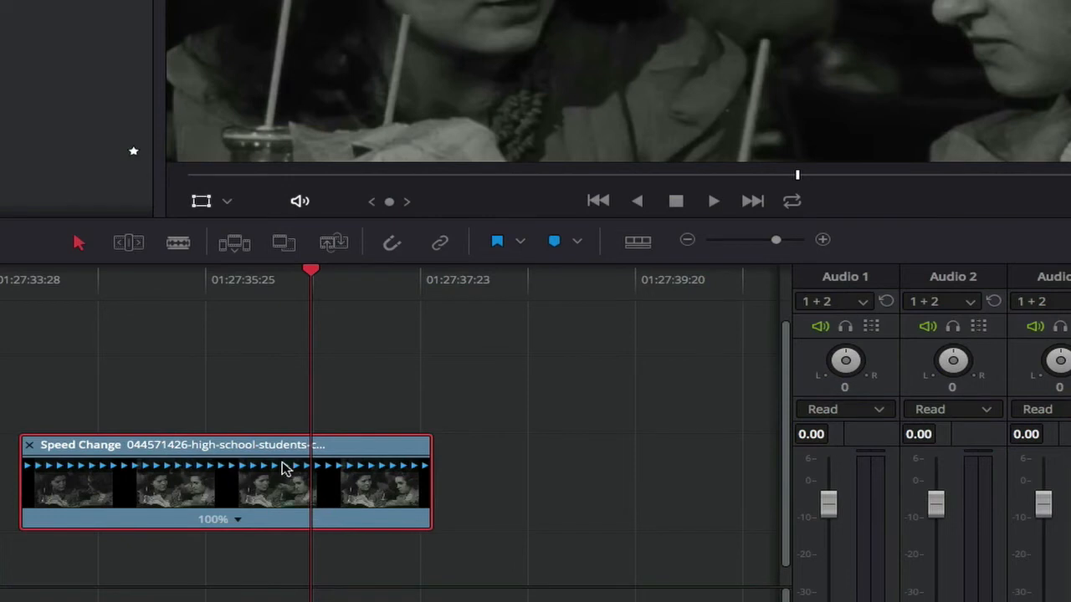
pyautogui.rightClick(325, 526)
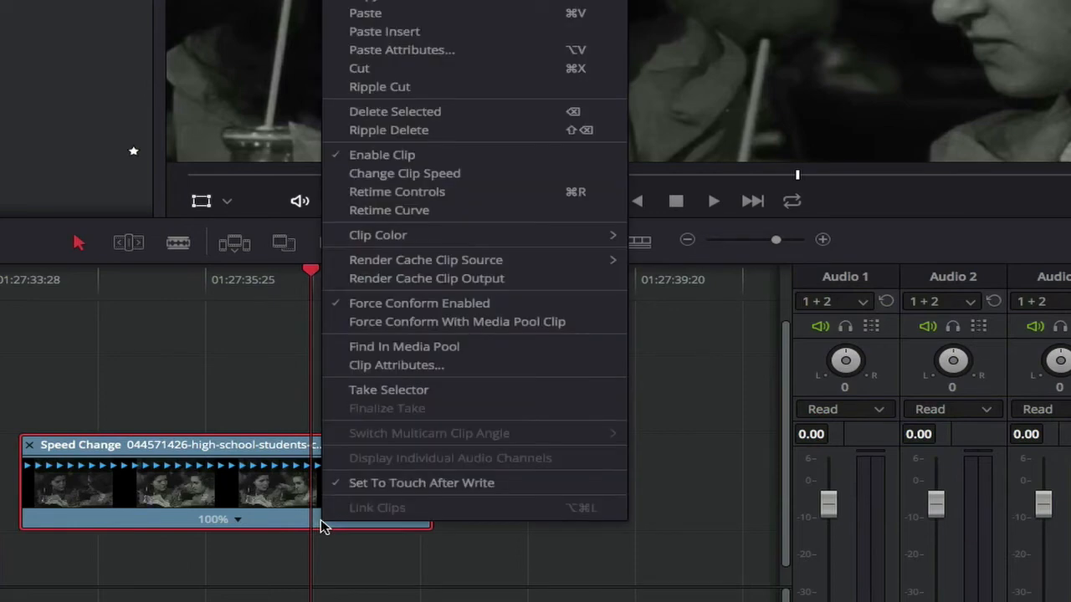
pyautogui.click(326, 525)
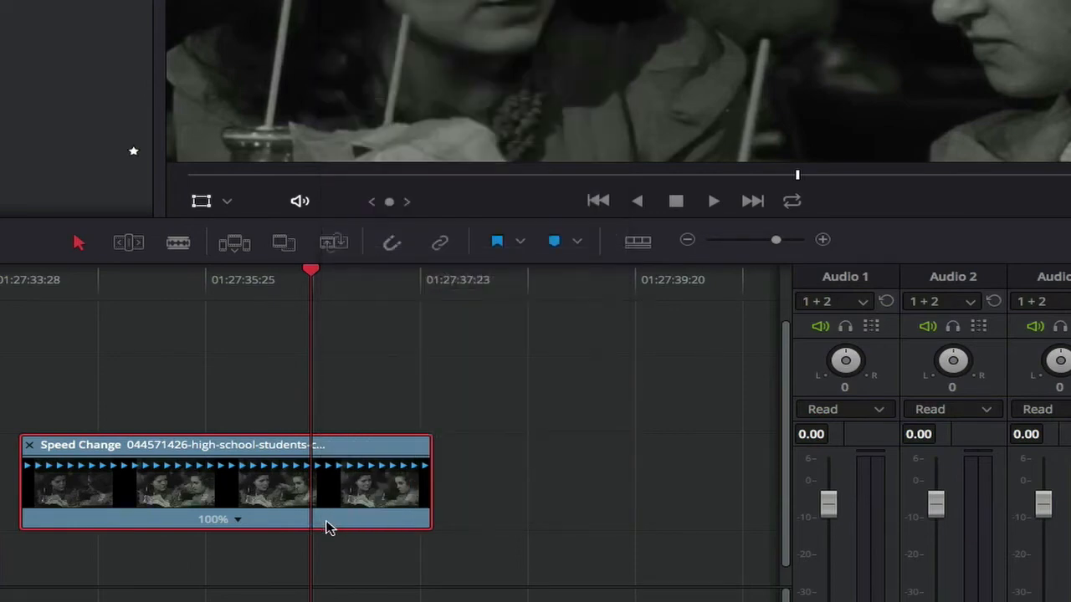
pyautogui.click(239, 521)
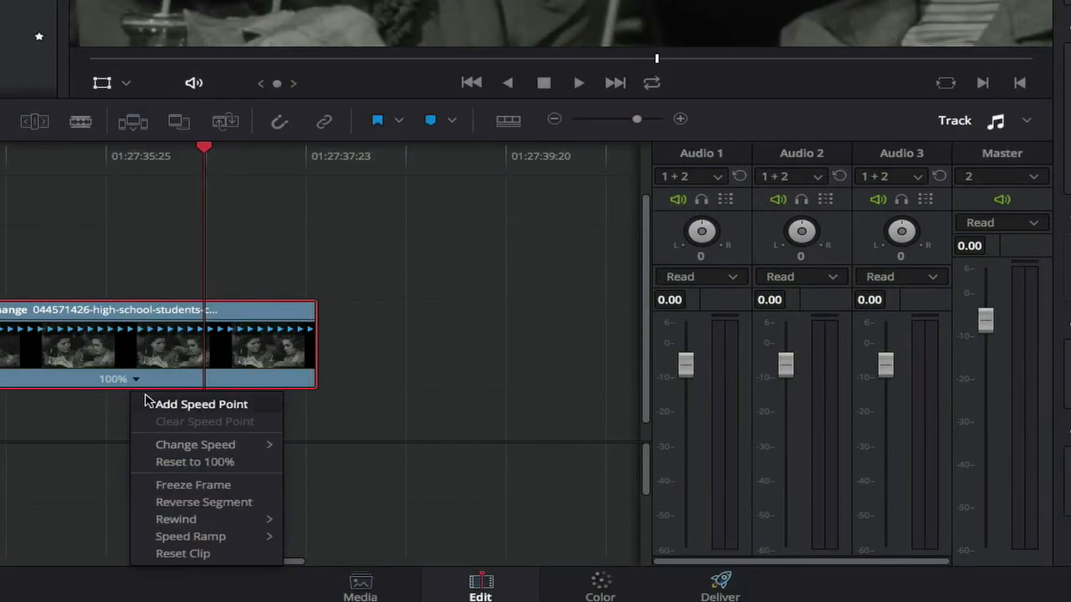
pyautogui.click(201, 405)
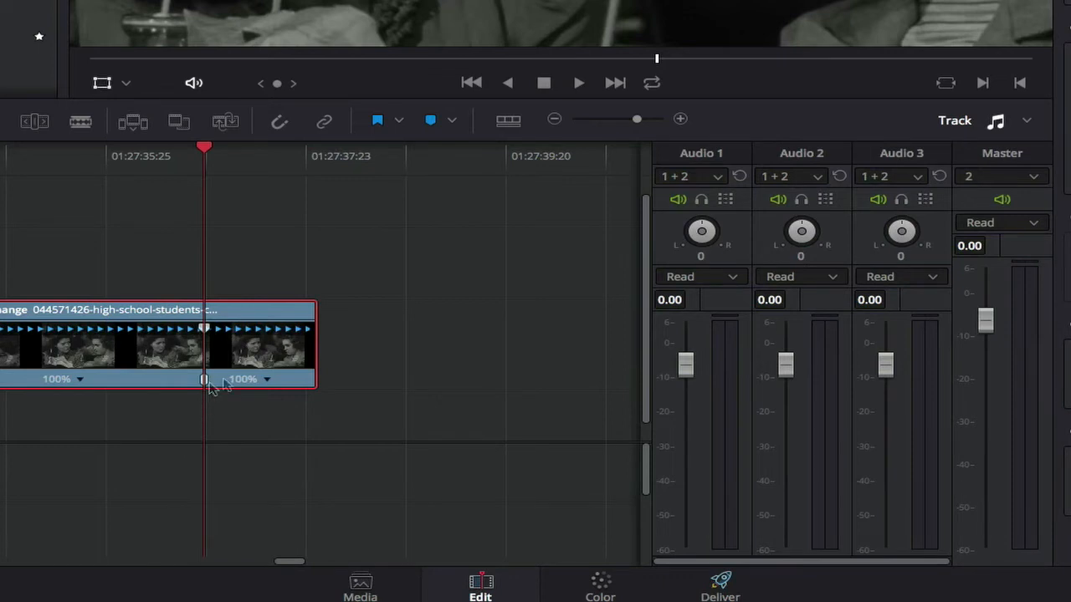
# Step: Freeze the cafeteria clip's frame at the speed point and extend the frozen segment to about 3 seconds
pyautogui.click(269, 385)
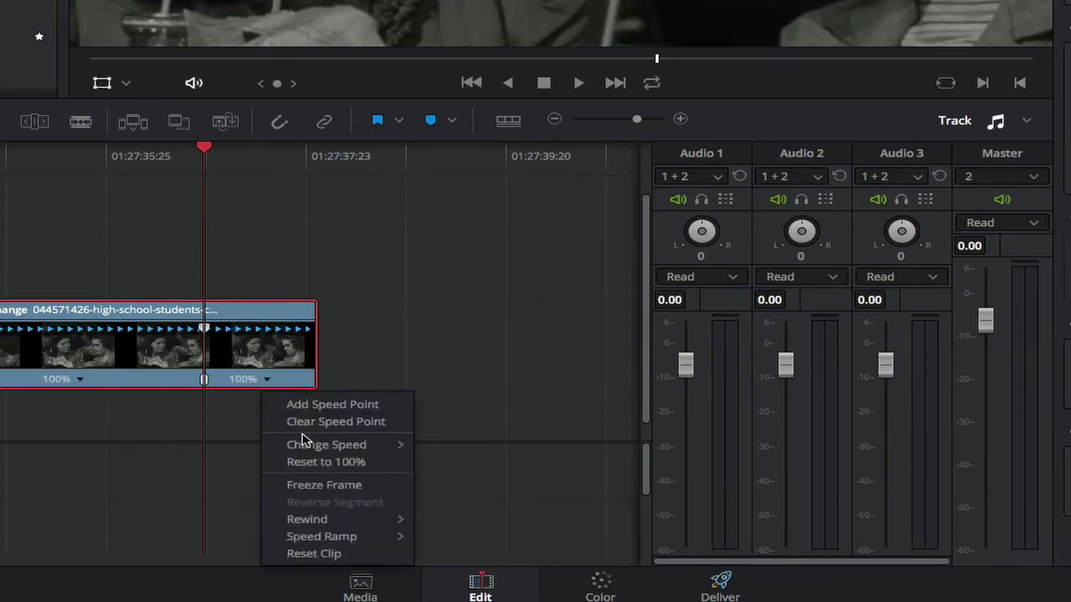
pyautogui.click(324, 486)
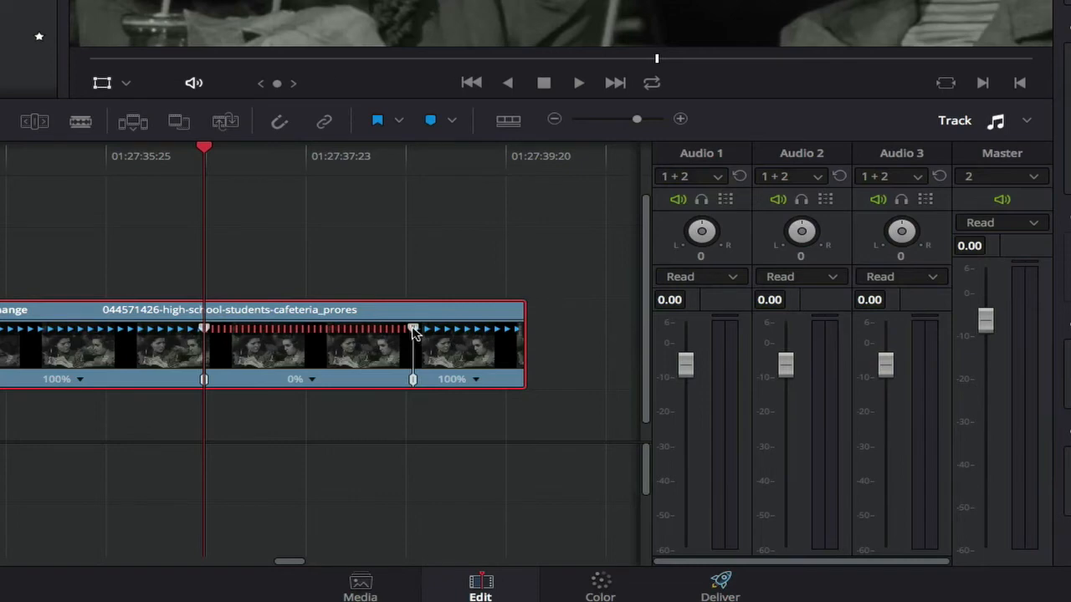
pyautogui.moveTo(412, 332); pyautogui.dragTo(516, 332)
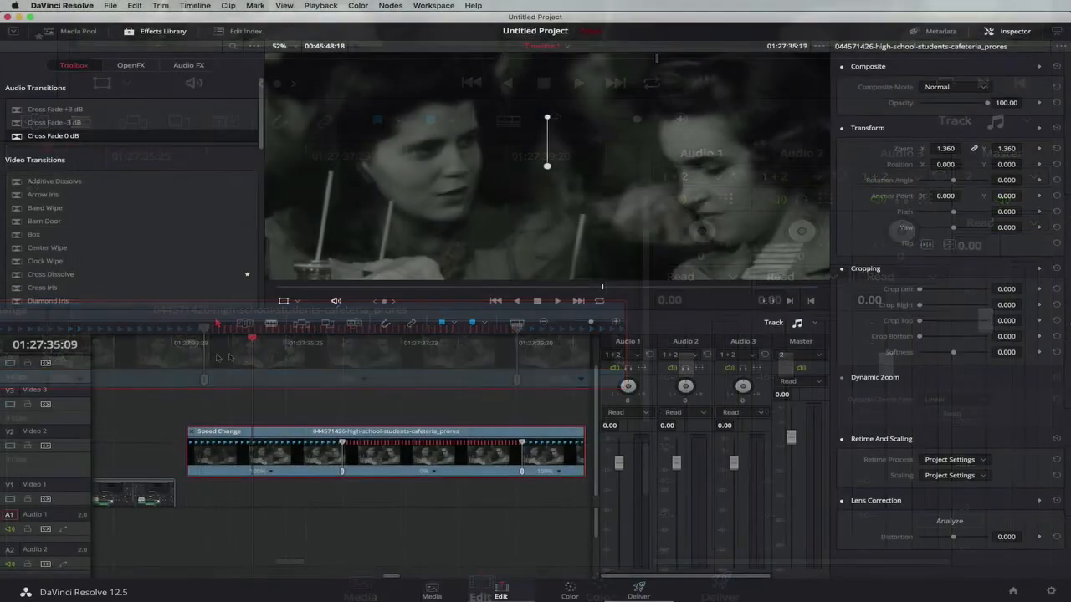
# Step: Play through the frozen cafeteria clip and paste a copy of it directly after the original on Video 2
pyautogui.moveTo(216, 358); pyautogui.dragTo(162, 364)
pyautogui.press('space')
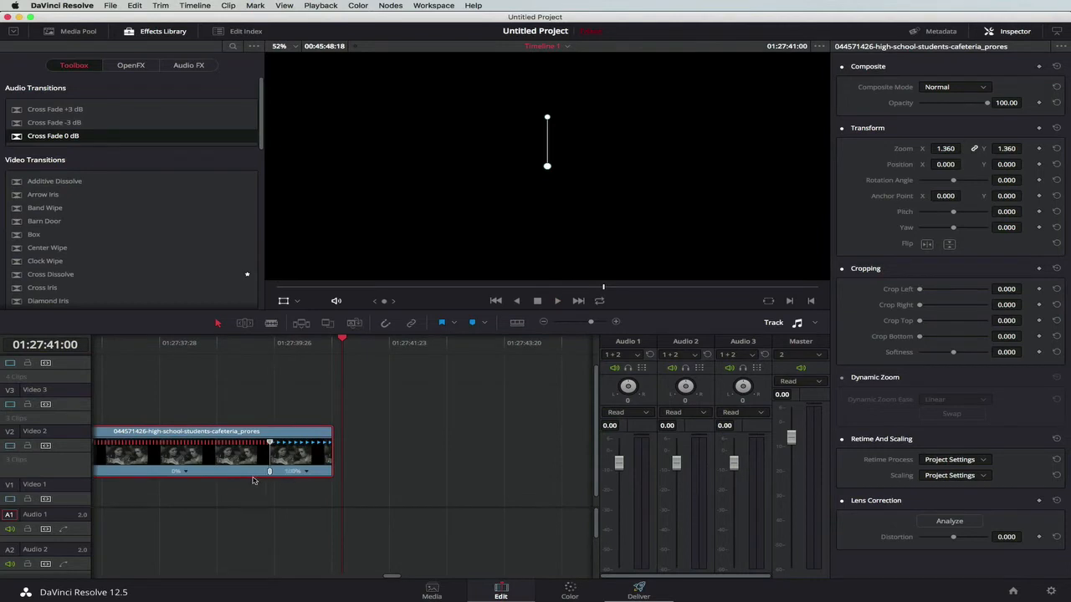
pyautogui.hscroll(-5, 226, 489)
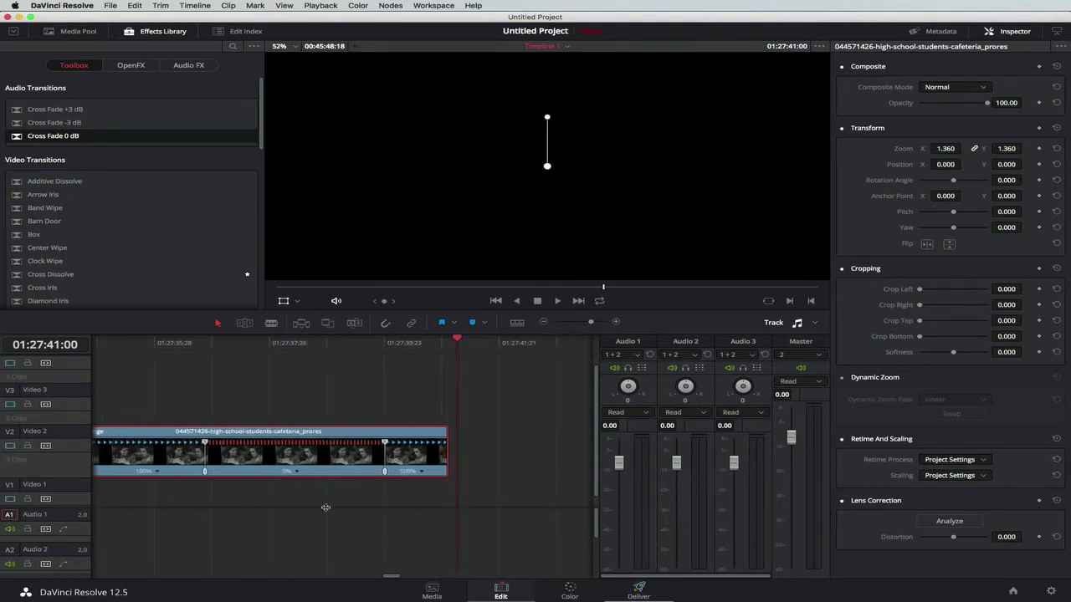
pyautogui.hscroll(-8, 258, 506)
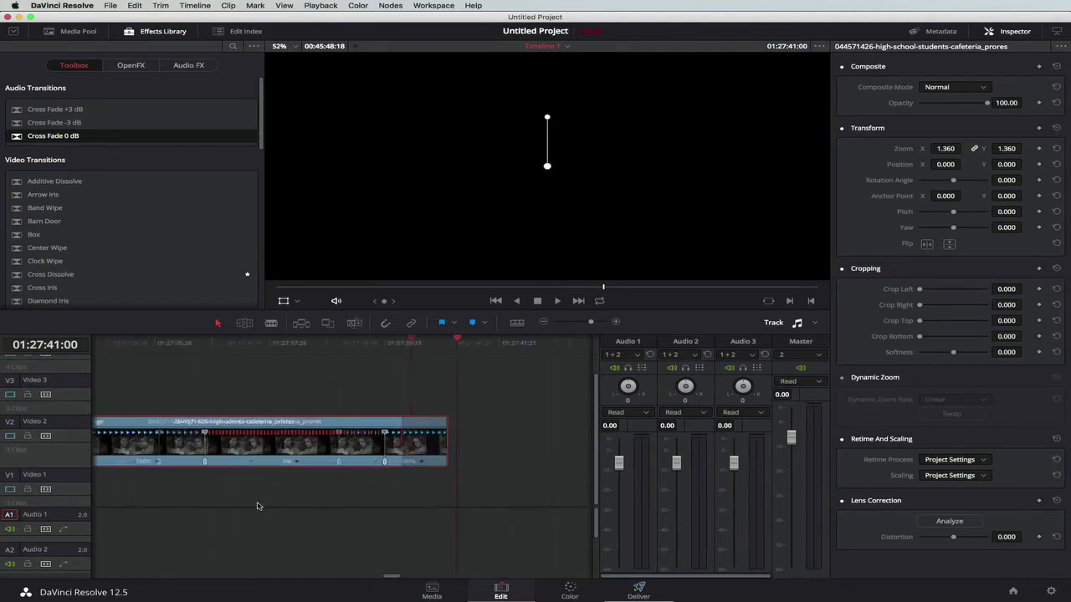
pyautogui.hscroll(3, 256, 504)
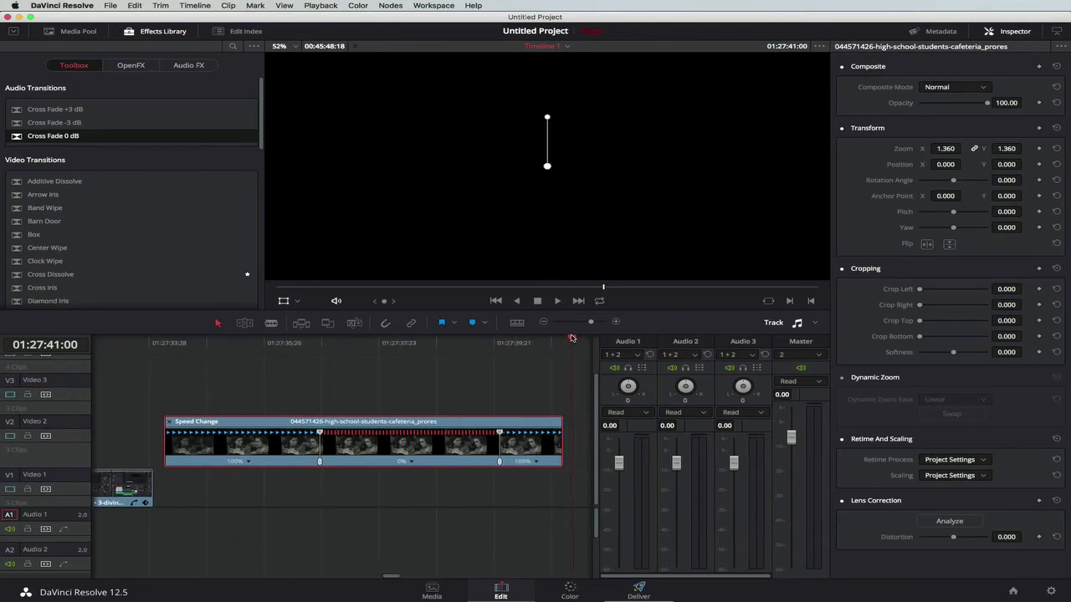
pyautogui.moveTo(572, 338); pyautogui.dragTo(565, 338)
pyautogui.press('super+v')
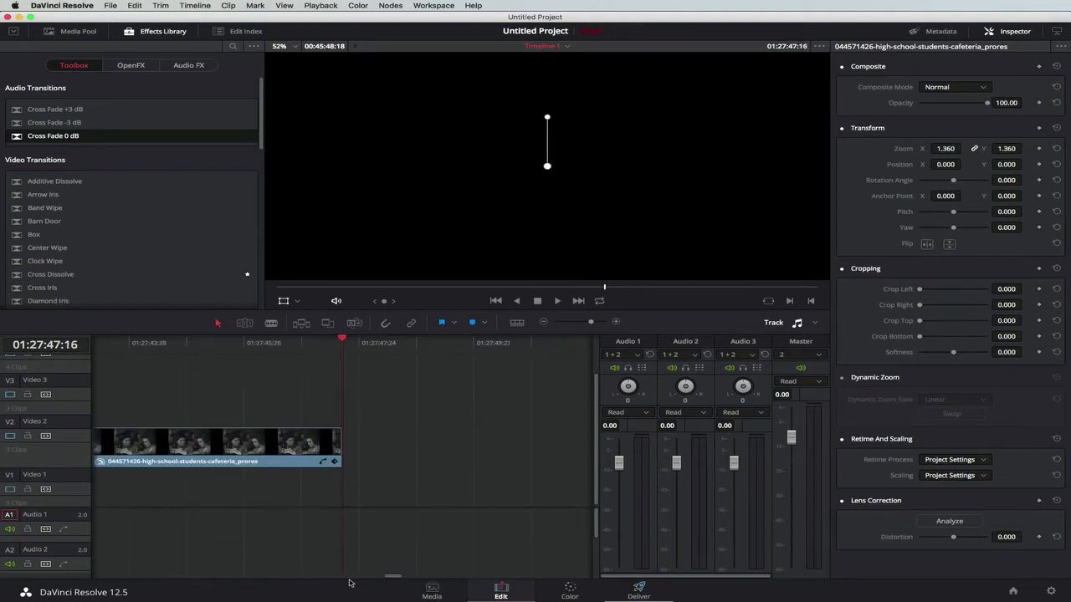
# Step: Show the retime controls on the pasted cafeteria clip and clear its last speed point
pyautogui.moveTo(394, 579); pyautogui.dragTo(393, 579)
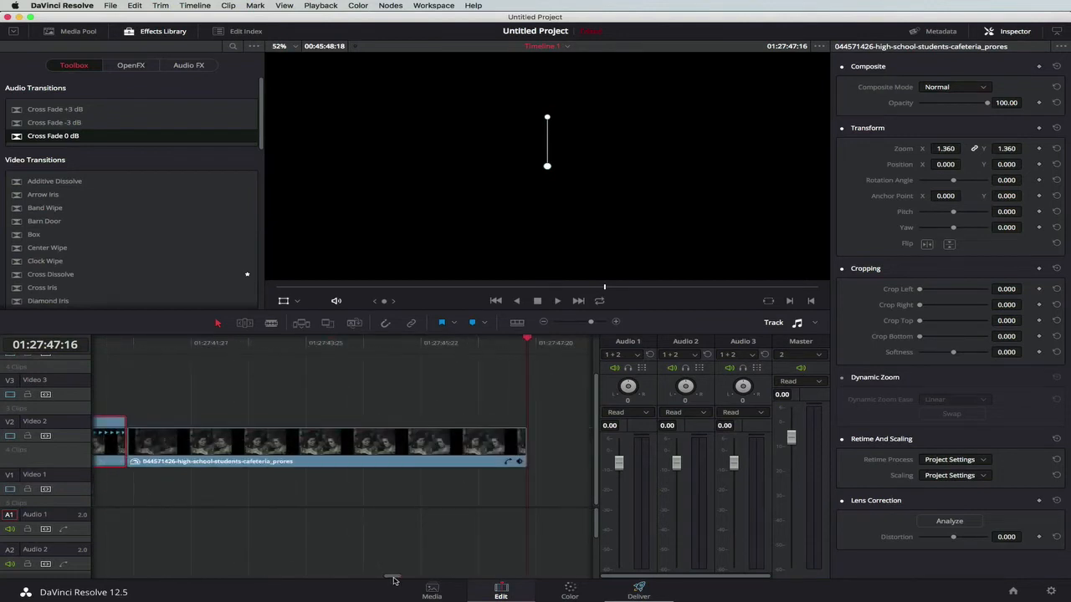
pyautogui.rightClick(323, 442)
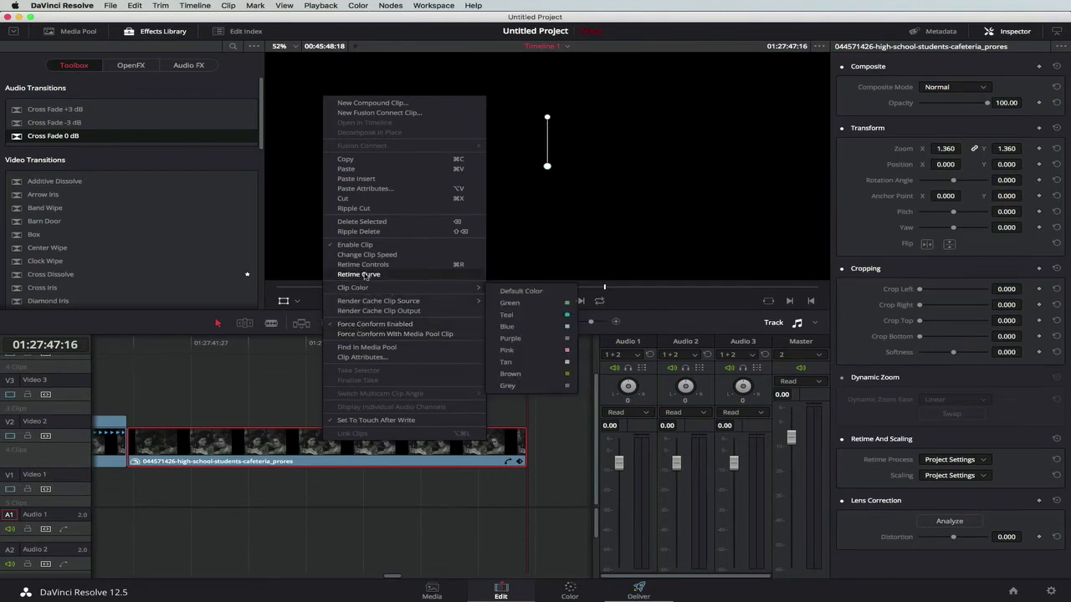
pyautogui.click(363, 264)
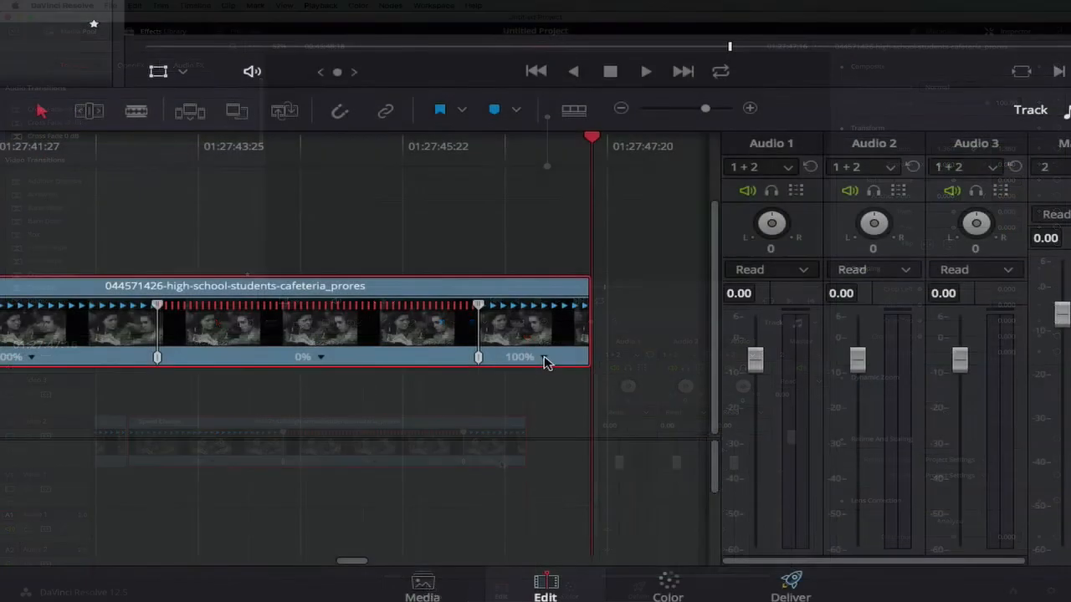
pyautogui.click(501, 463)
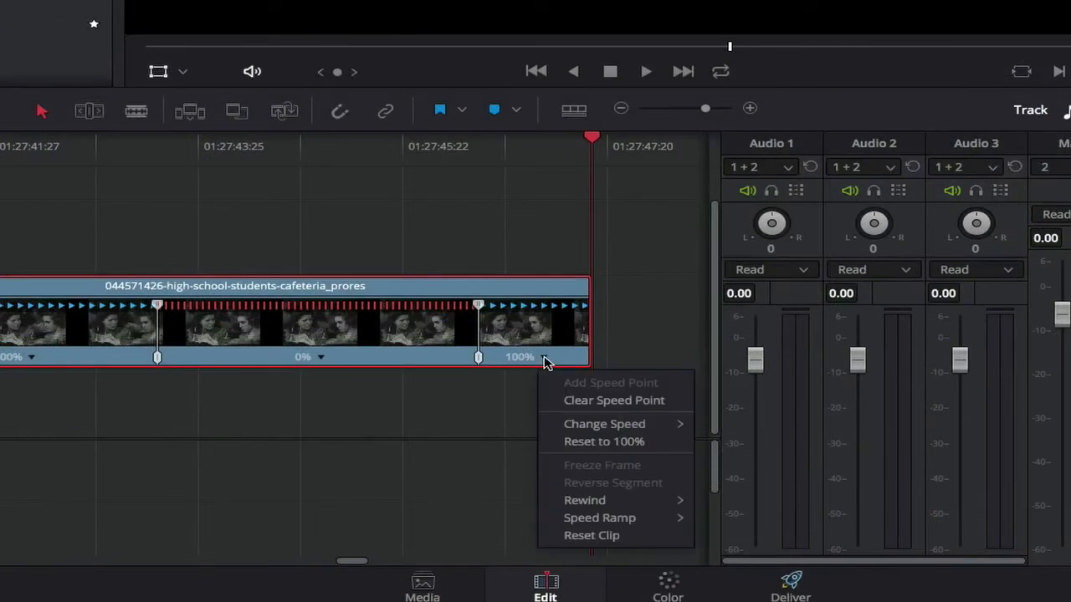
pyautogui.click(568, 403)
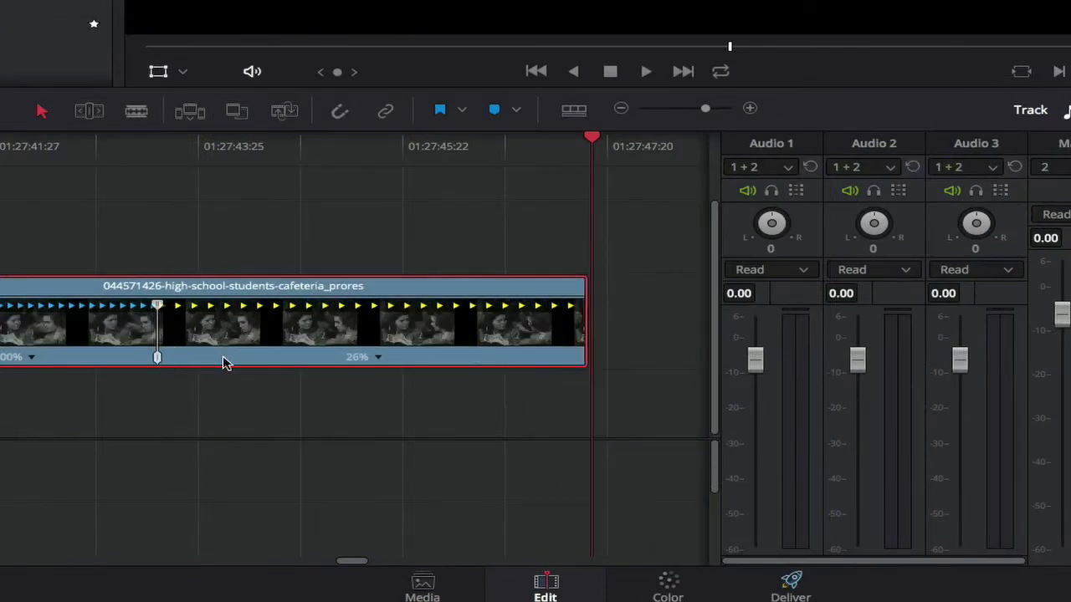
# Step: Clear the remaining speed point on the pasted clip and reset its speed to 100%
pyautogui.click(32, 358)
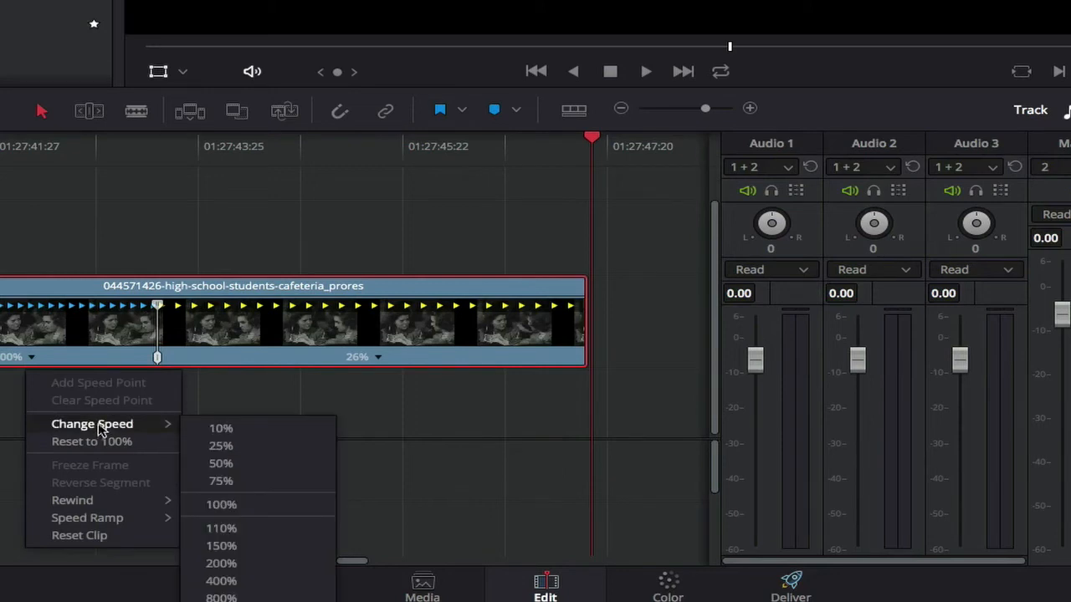
pyautogui.click(374, 359)
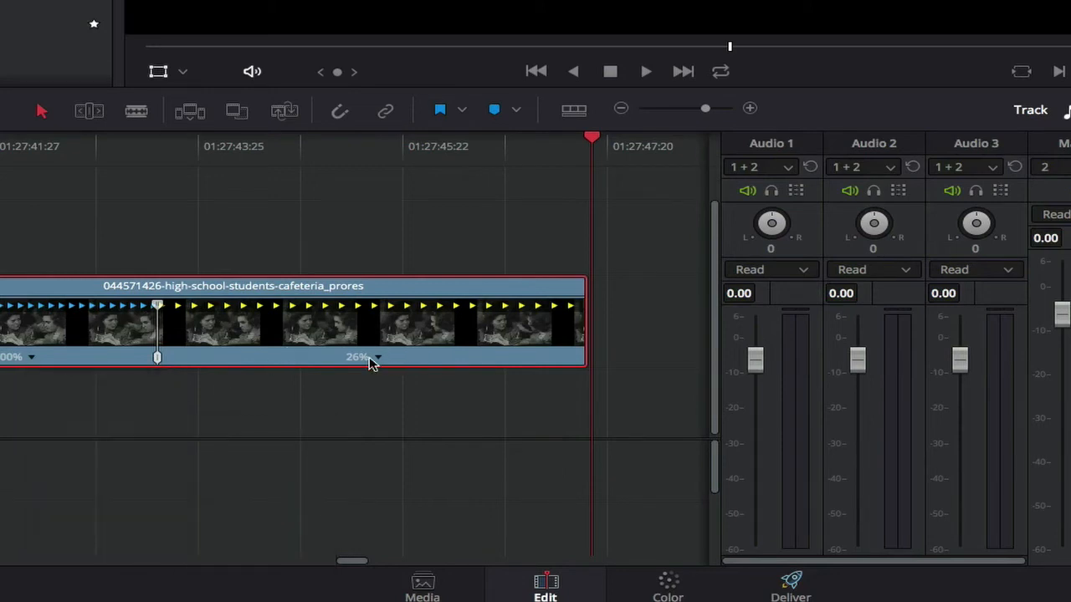
pyautogui.click(378, 358)
pyautogui.click(410, 402)
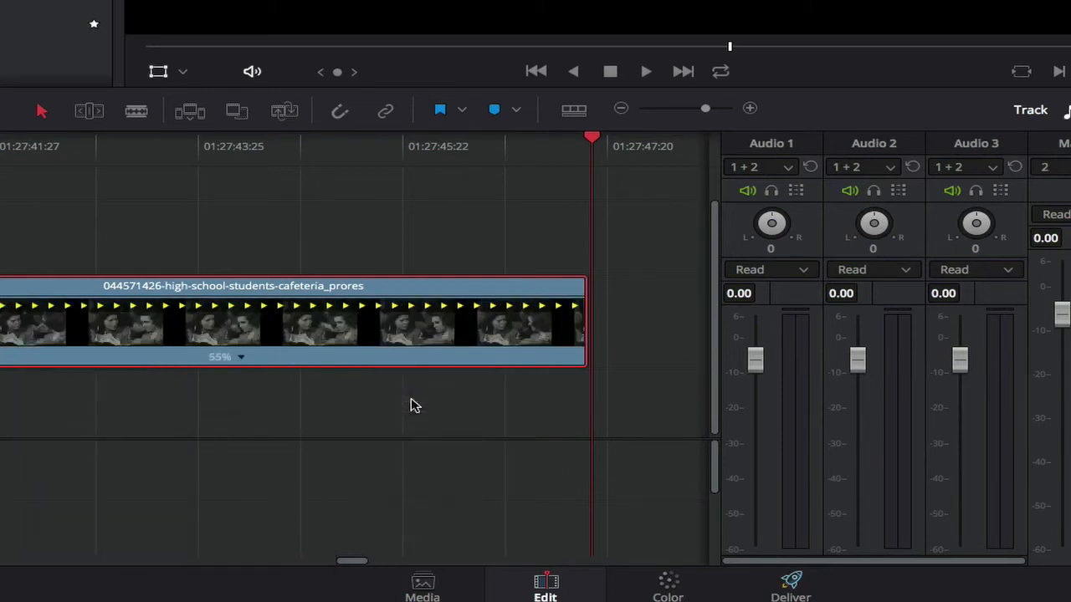
pyautogui.click(240, 360)
pyautogui.click(311, 443)
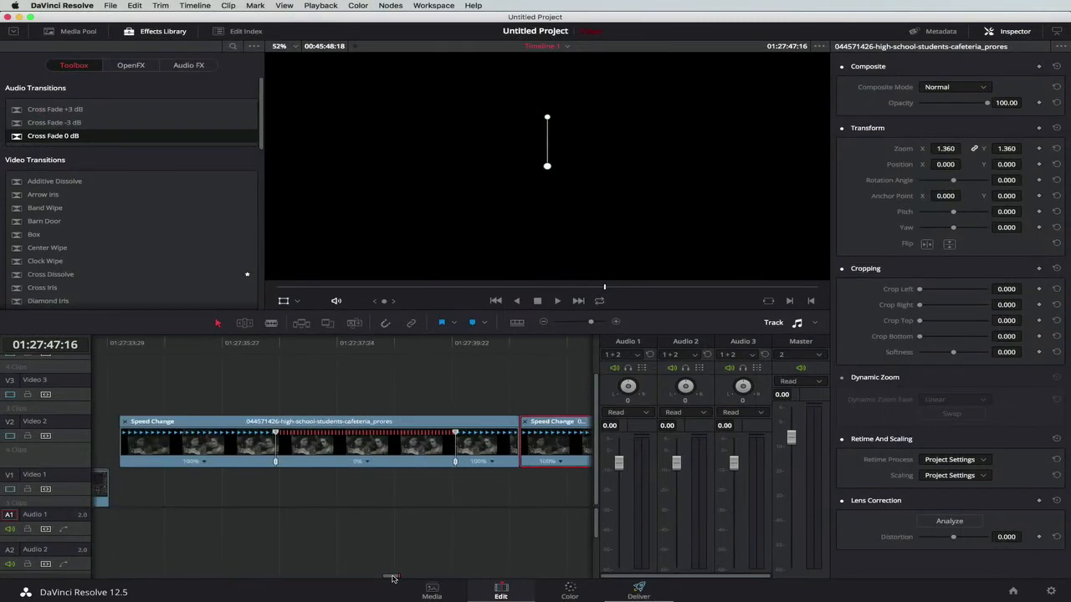
# Step: Reverse the speed of the pasted cafeteria clip and play across the cut to check the reversed motion
pyautogui.hscroll(5, 392, 578)
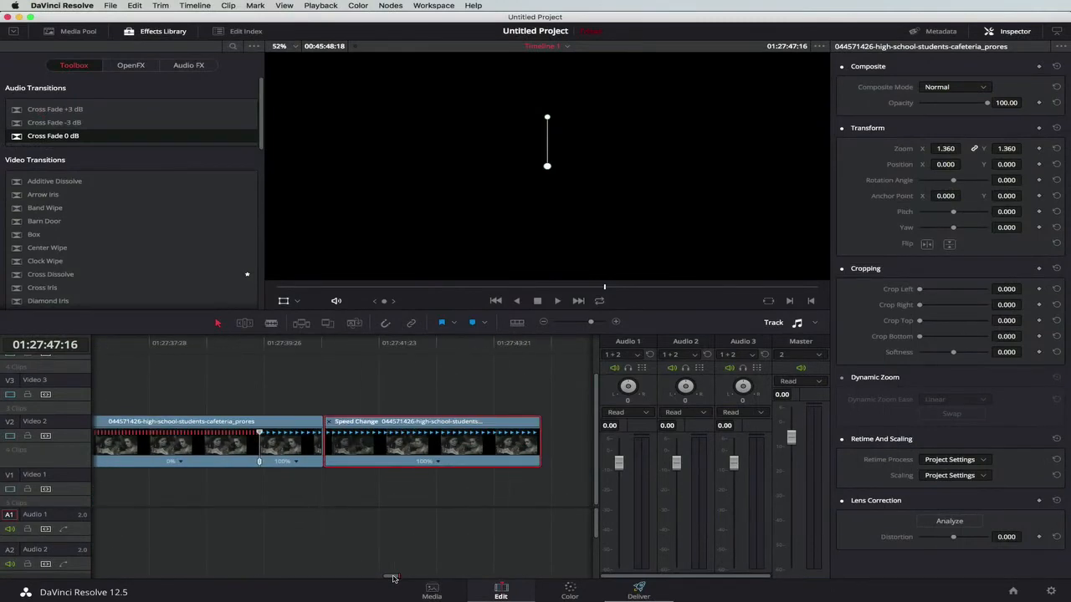
pyautogui.rightClick(376, 449)
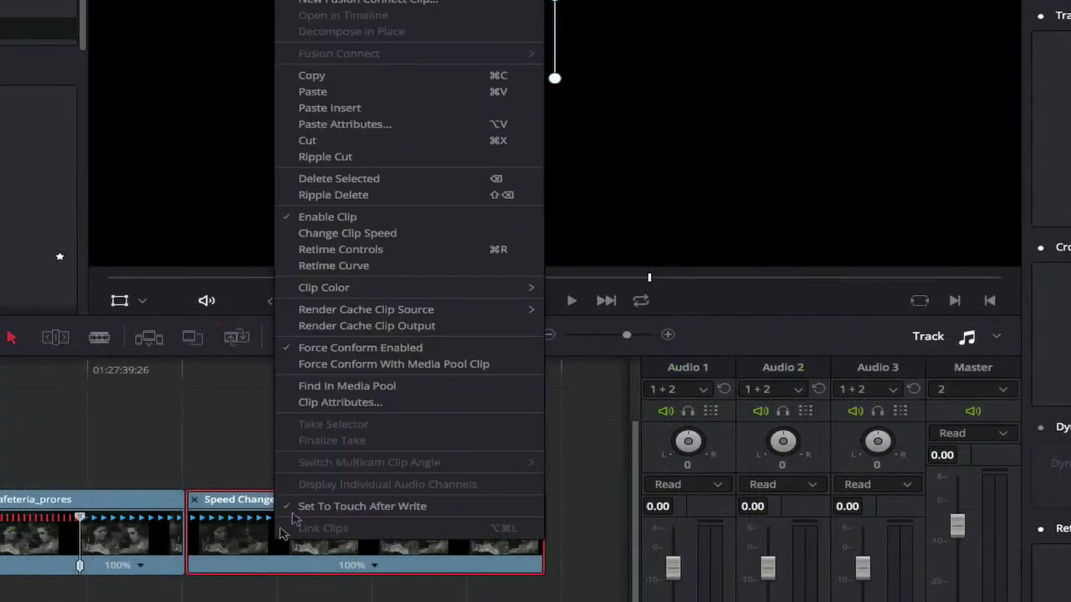
pyautogui.click(347, 234)
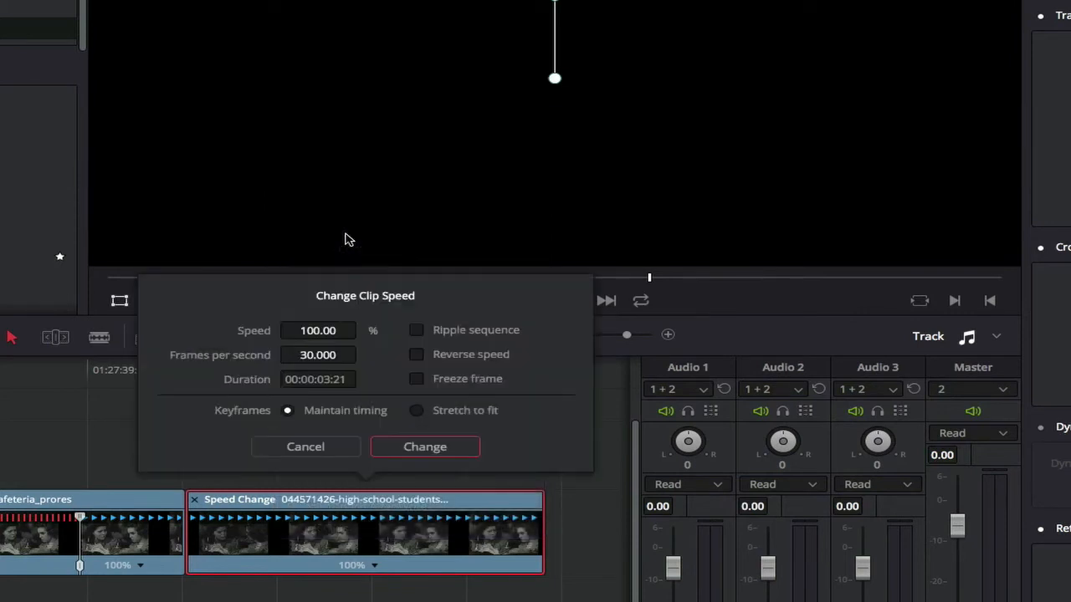
pyautogui.click(419, 355)
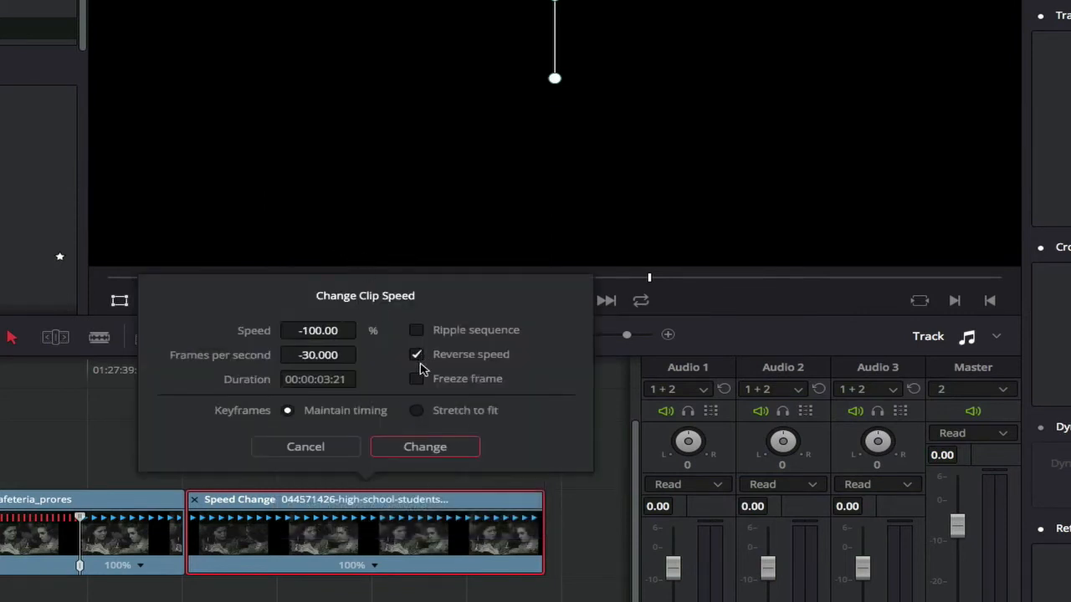
pyautogui.click(430, 450)
pyautogui.click(169, 380)
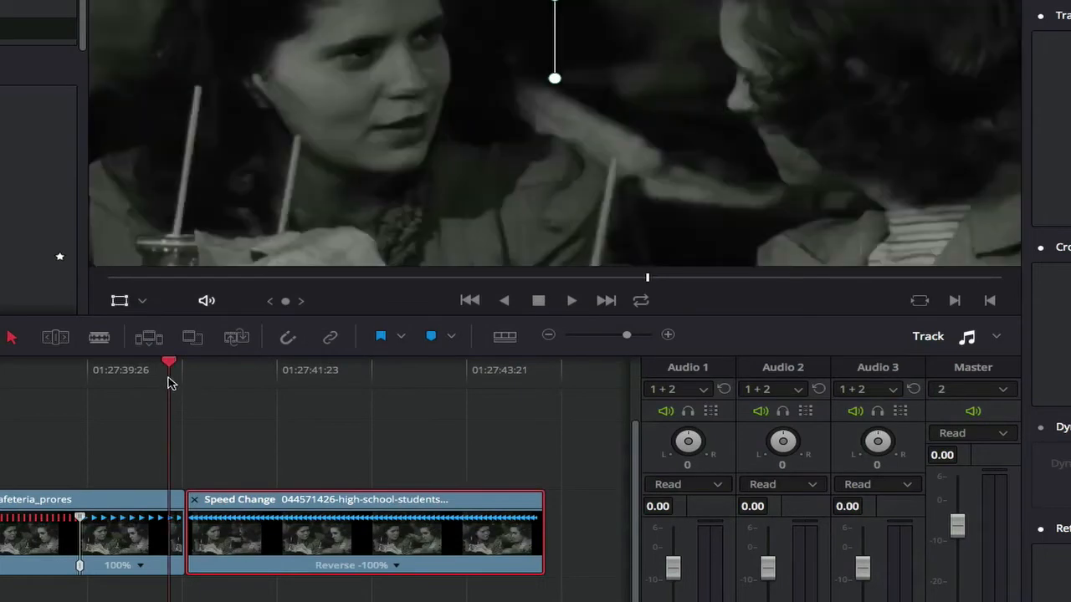
pyautogui.click(0, 380)
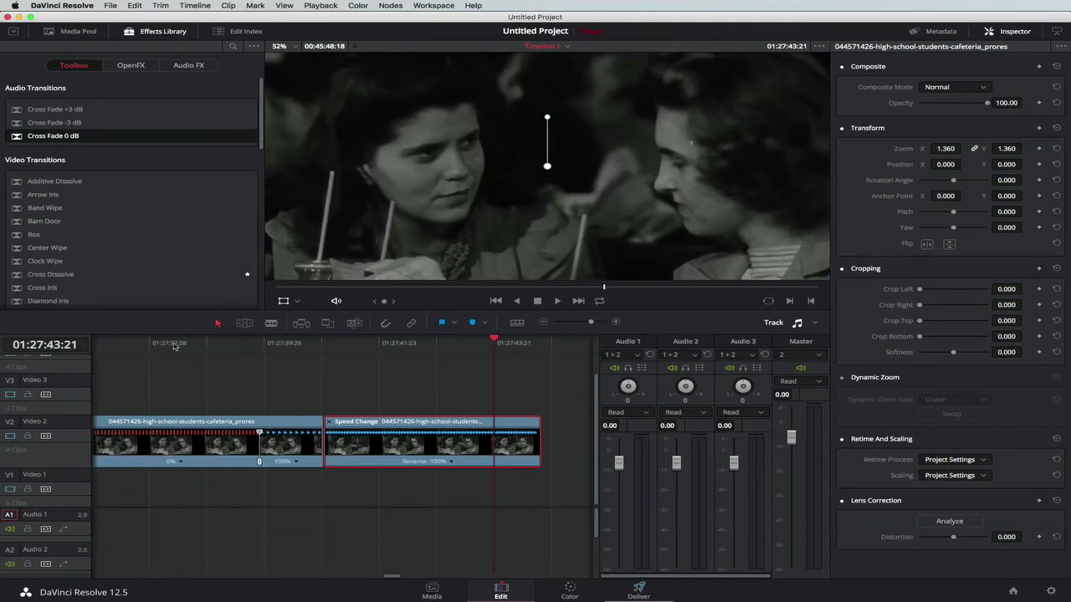
# Step: Add a Cross Dissolve to the end of the reversed cafeteria clip
pyautogui.scroll(-1, 88, 224)
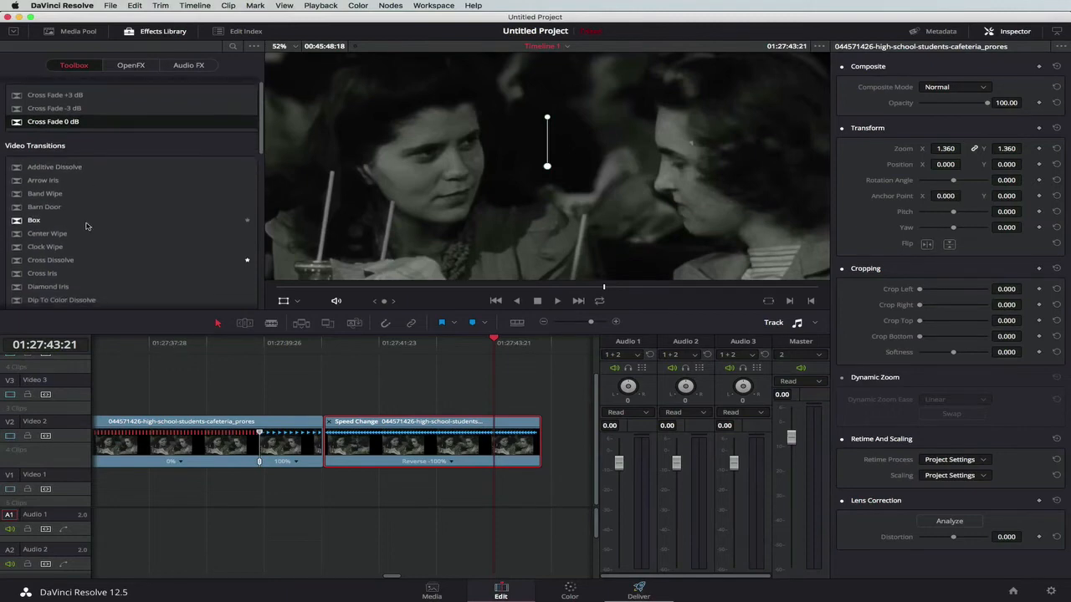
pyautogui.scroll(-1, 77, 249)
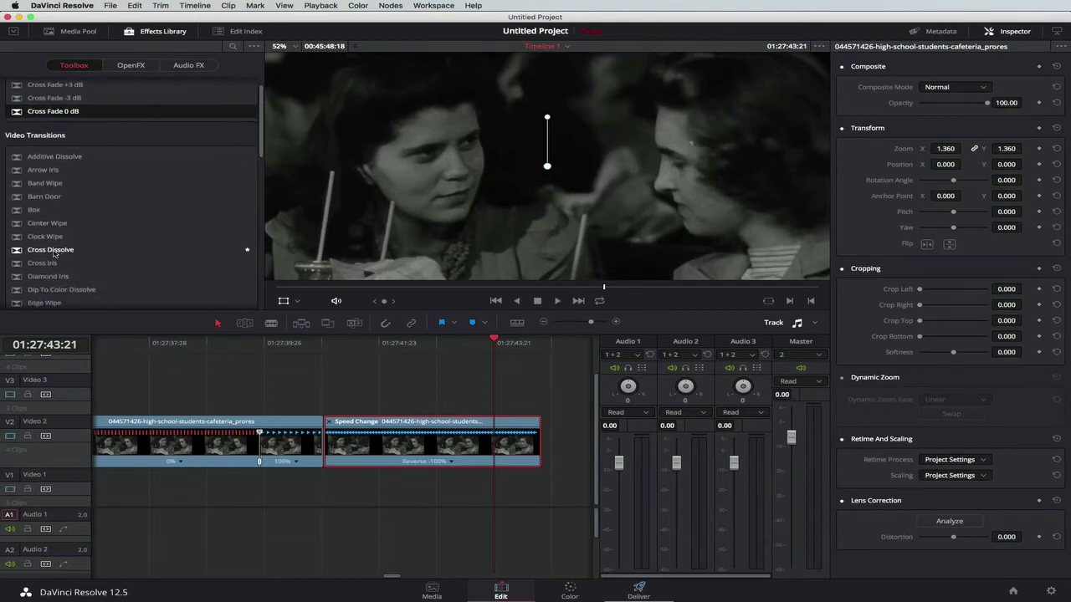
pyautogui.moveTo(54, 253); pyautogui.dragTo(538, 438)
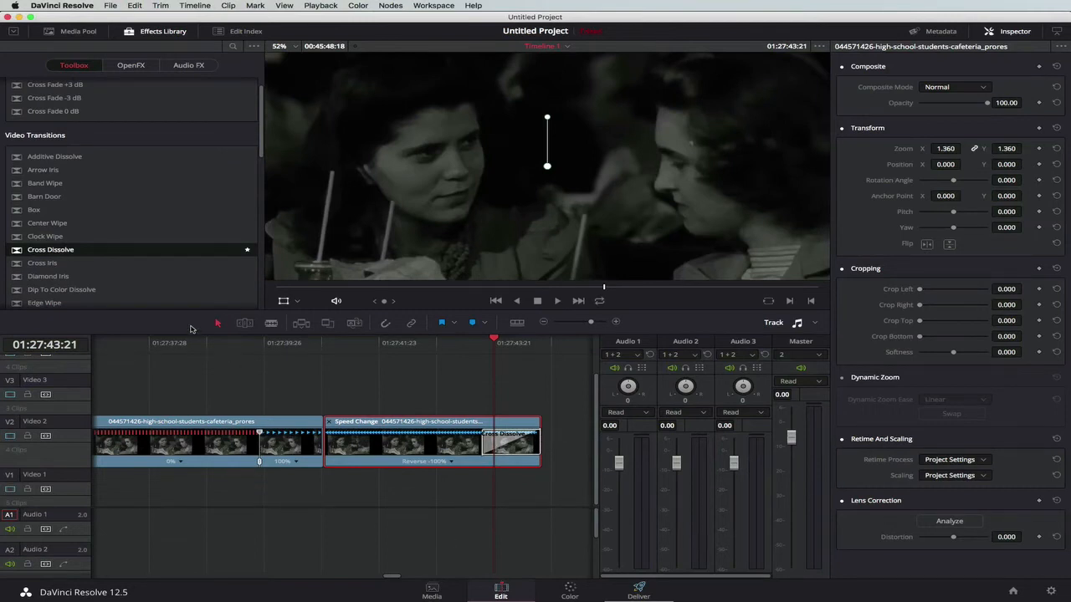
# Step: Place the rectangular speech bubble image on Video 3, starting at the beginning of the freeze frame
pyautogui.click(77, 31)
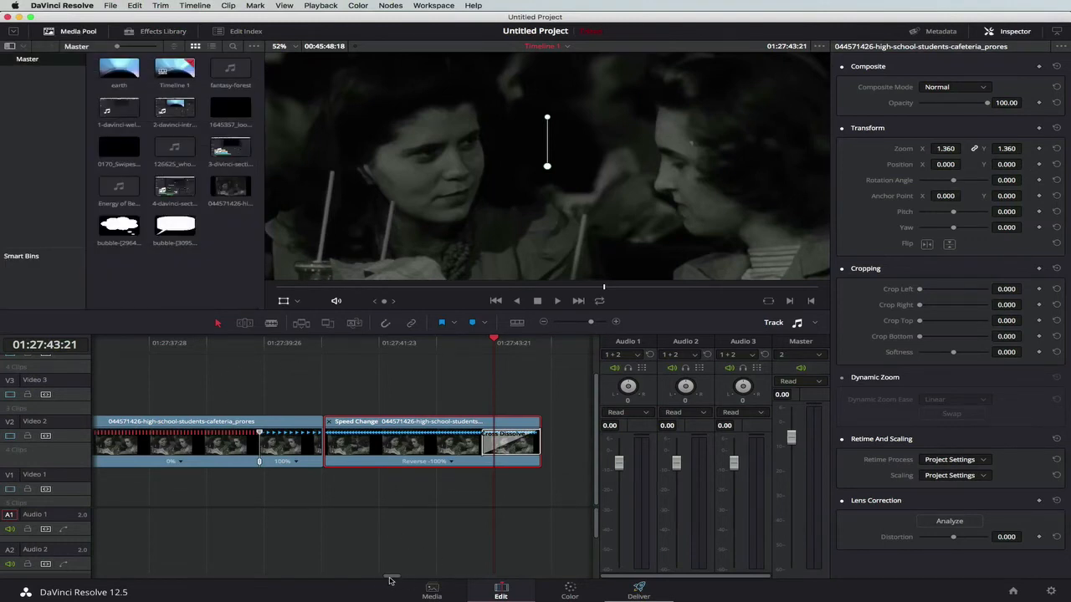
pyautogui.scroll(3, 389, 580)
pyautogui.scroll(-3, 389, 580)
pyautogui.moveTo(590, 325); pyautogui.dragTo(587, 324)
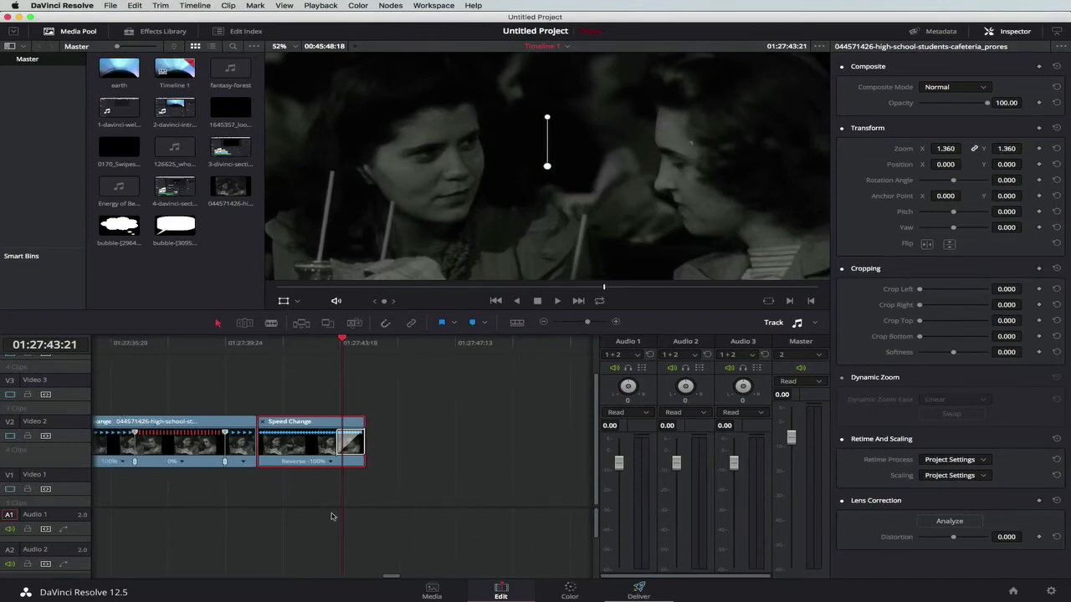
pyautogui.hscroll(-3, 394, 579)
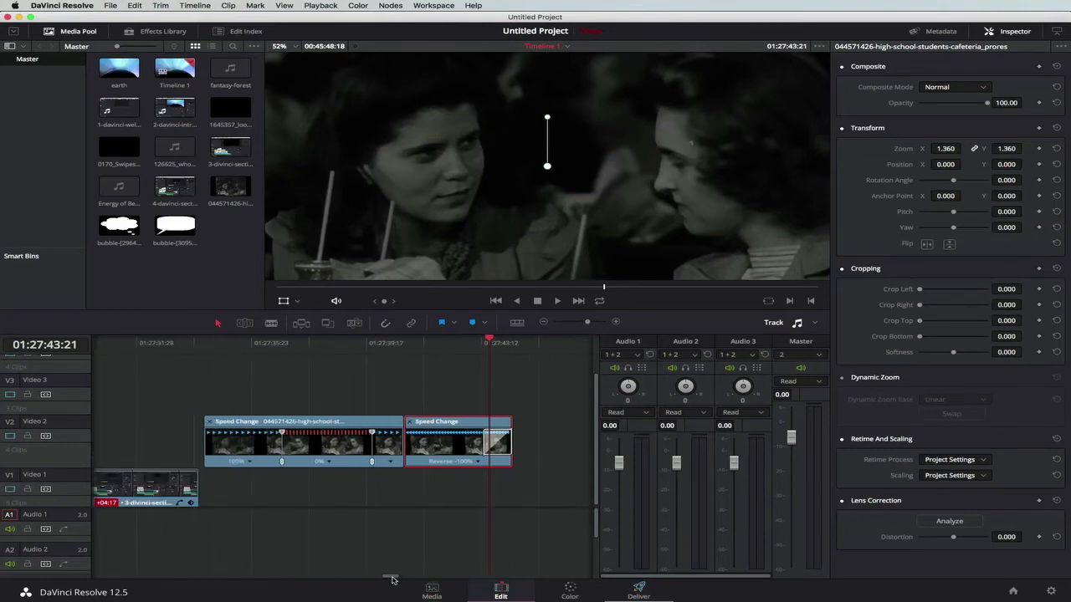
pyautogui.hscroll(-5, 393, 580)
pyautogui.moveTo(174, 225); pyautogui.dragTo(279, 392)
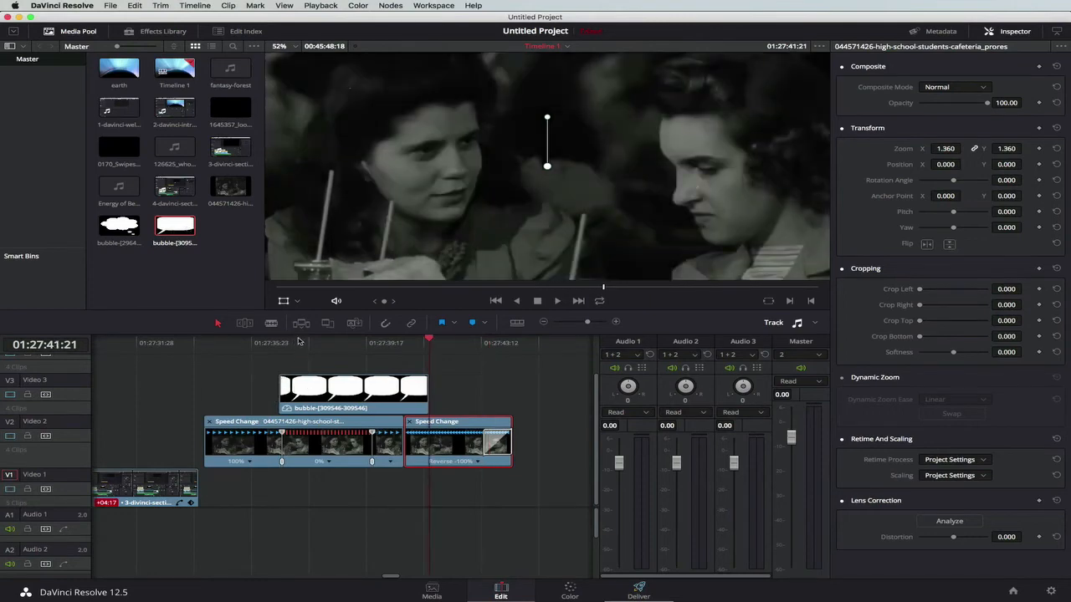
# Step: Scale the speech bubble to a linked zoom of 0.350 and position it between the two women at about X 21.340, Y 192.060
pyautogui.click(302, 343)
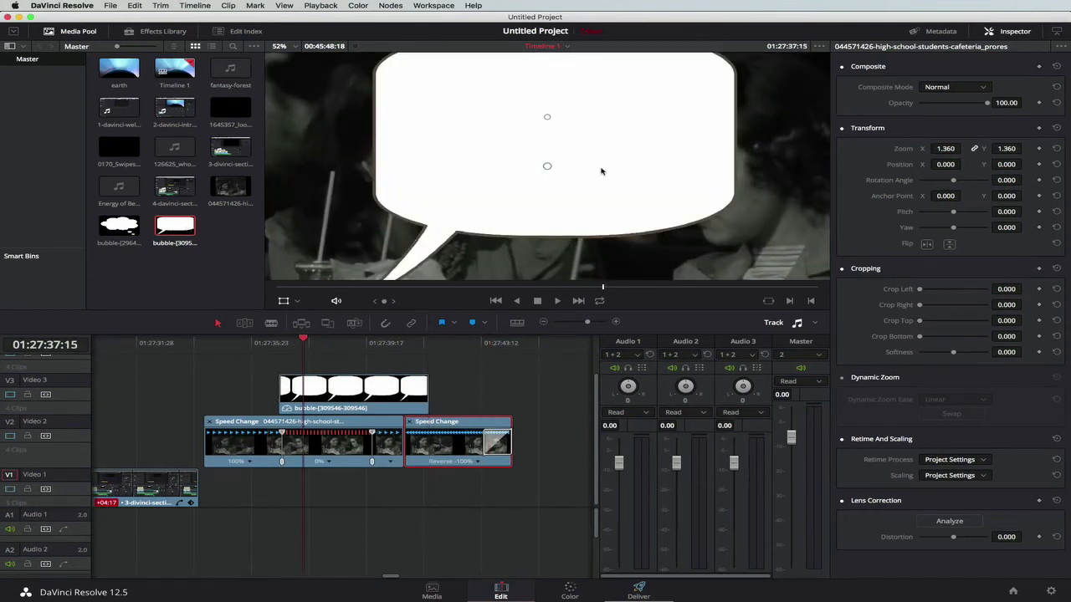
pyautogui.click(349, 400)
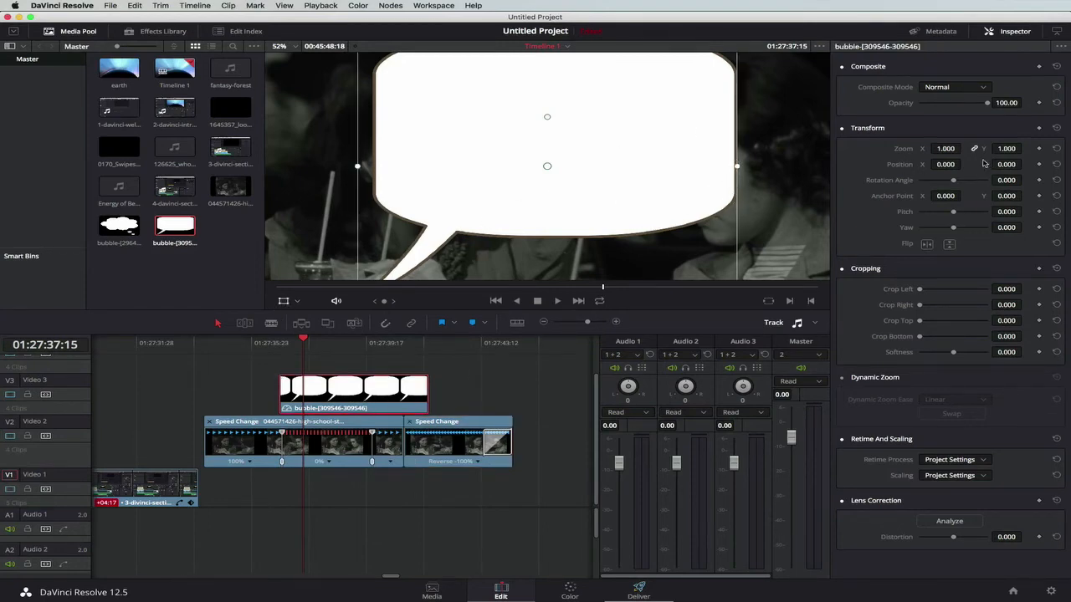
pyautogui.moveTo(946, 149); pyautogui.dragTo(978, 149)
pyautogui.moveTo(574, 150); pyautogui.dragTo(581, 101)
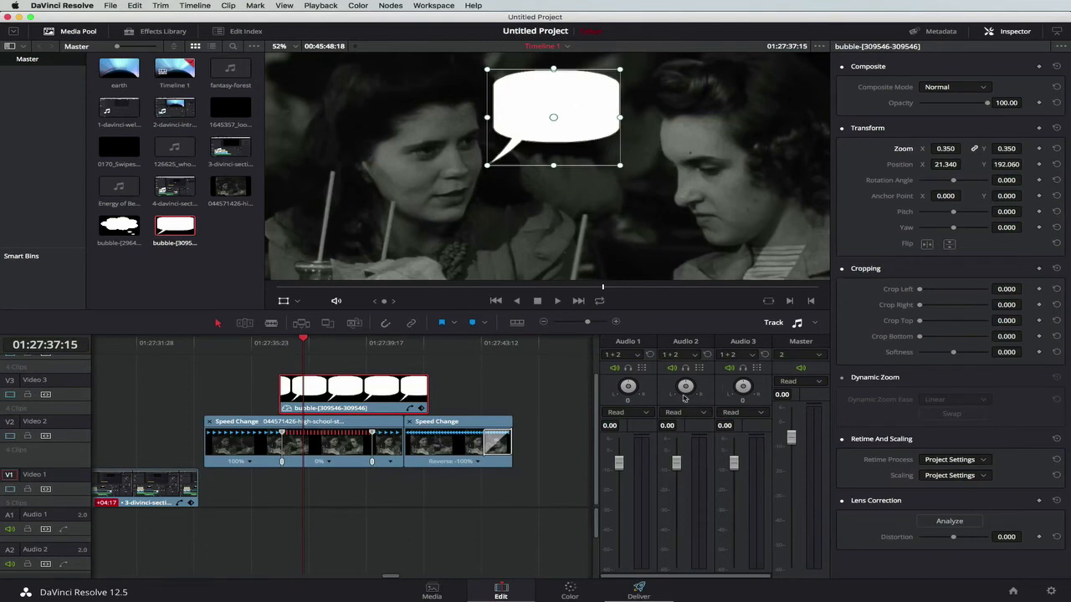
# Step: Add a Text title on Video 4 above the speech bubble clip, starting near the beginning of the freeze frame
pyautogui.moveTo(597, 411); pyautogui.dragTo(598, 376)
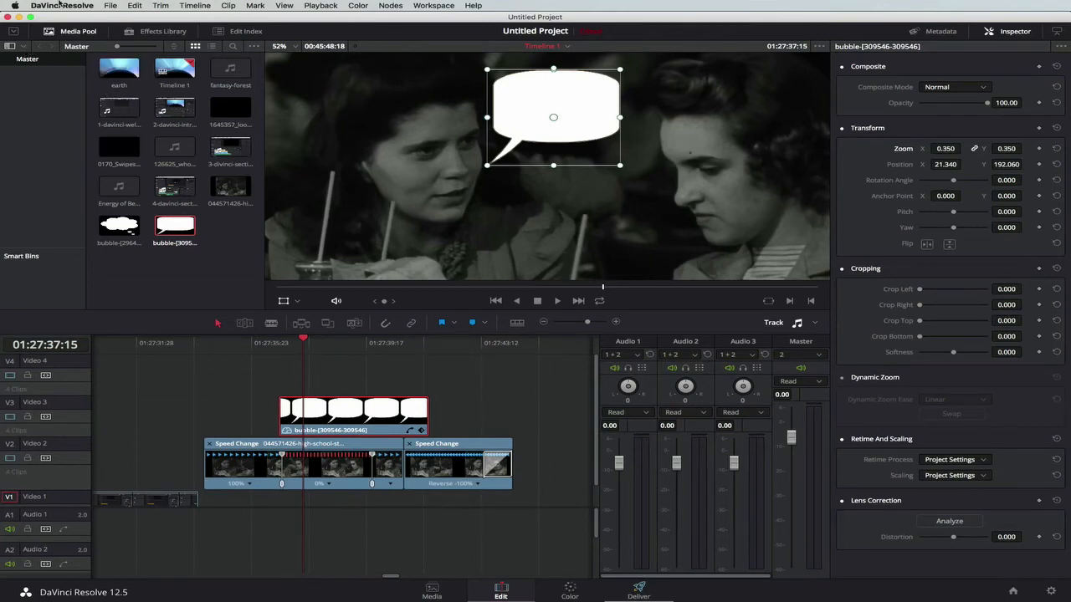
pyautogui.click(168, 35)
pyautogui.scroll(-3, 63, 207)
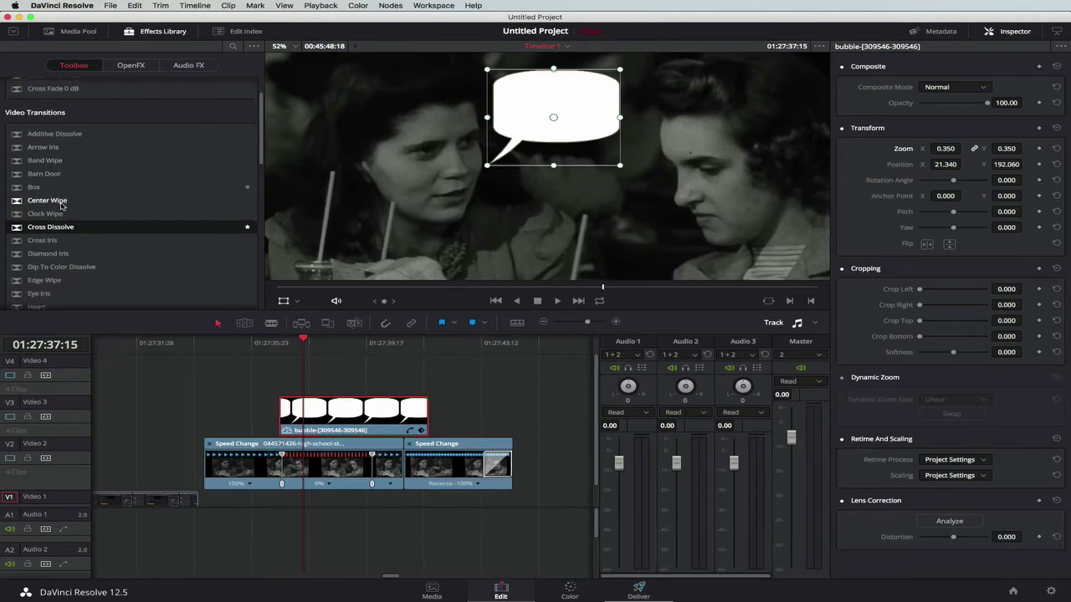
pyautogui.scroll(-10, 61, 207)
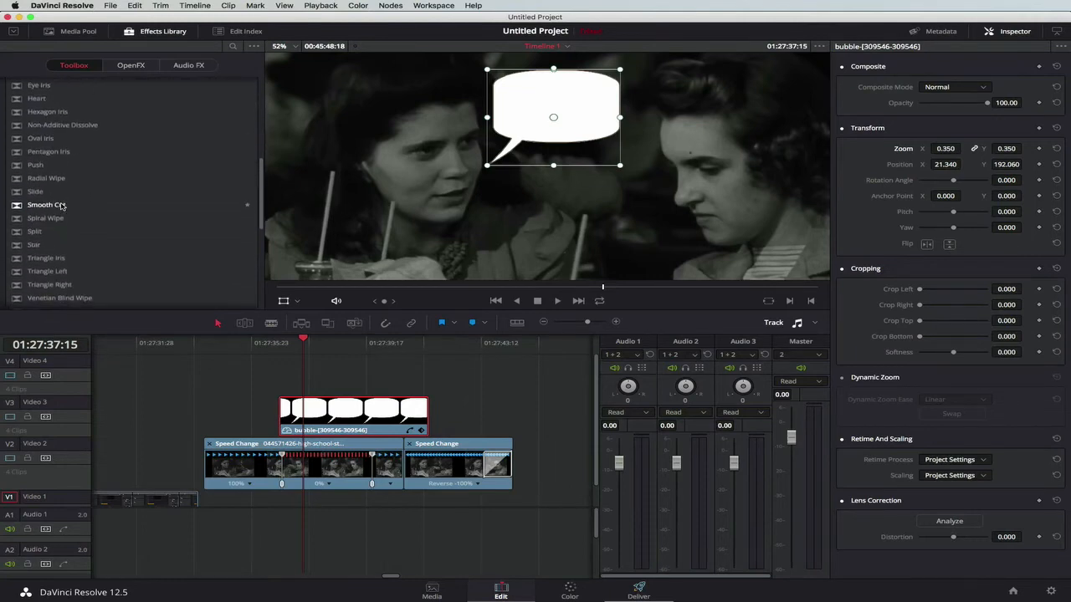
pyautogui.scroll(-2, 61, 207)
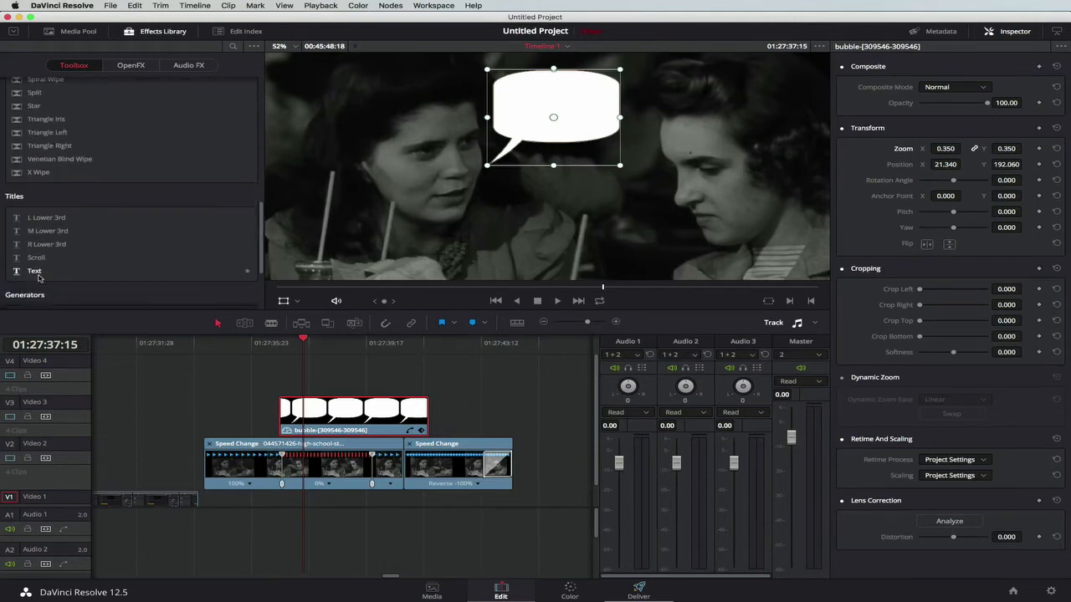
pyautogui.moveTo(35, 275); pyautogui.dragTo(288, 370)
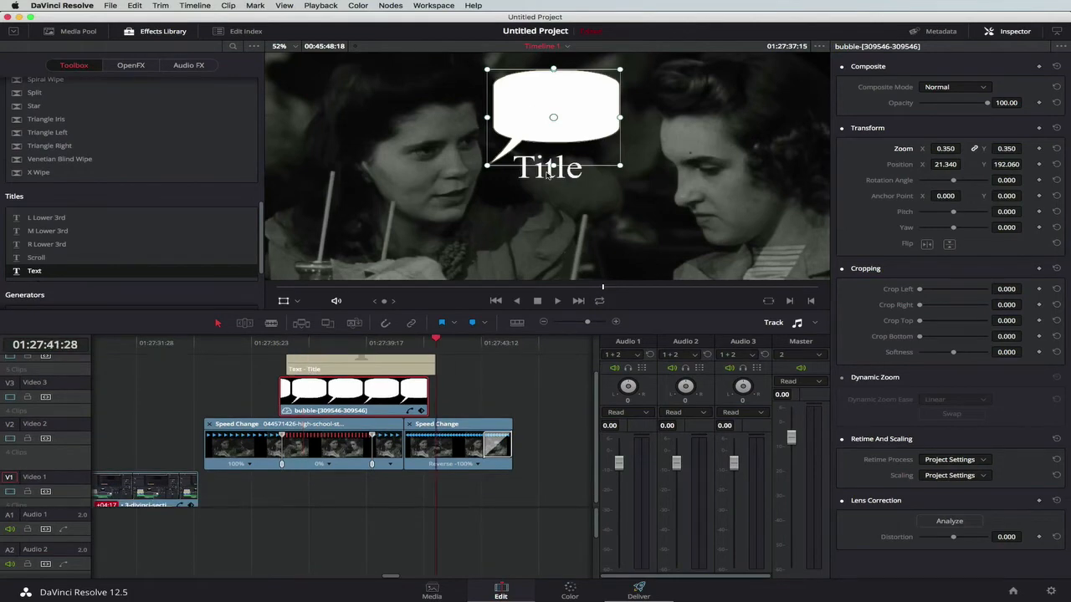
# Step: Set the Text title's colour to black and move it up into the speech bubble between the two women
pyautogui.click(368, 363)
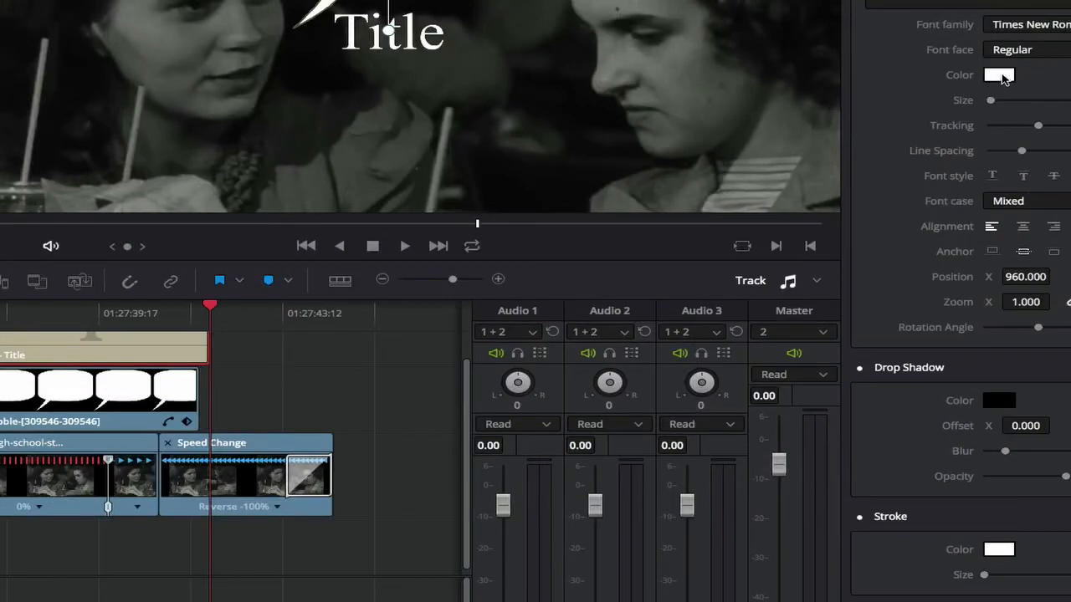
pyautogui.click(1000, 75)
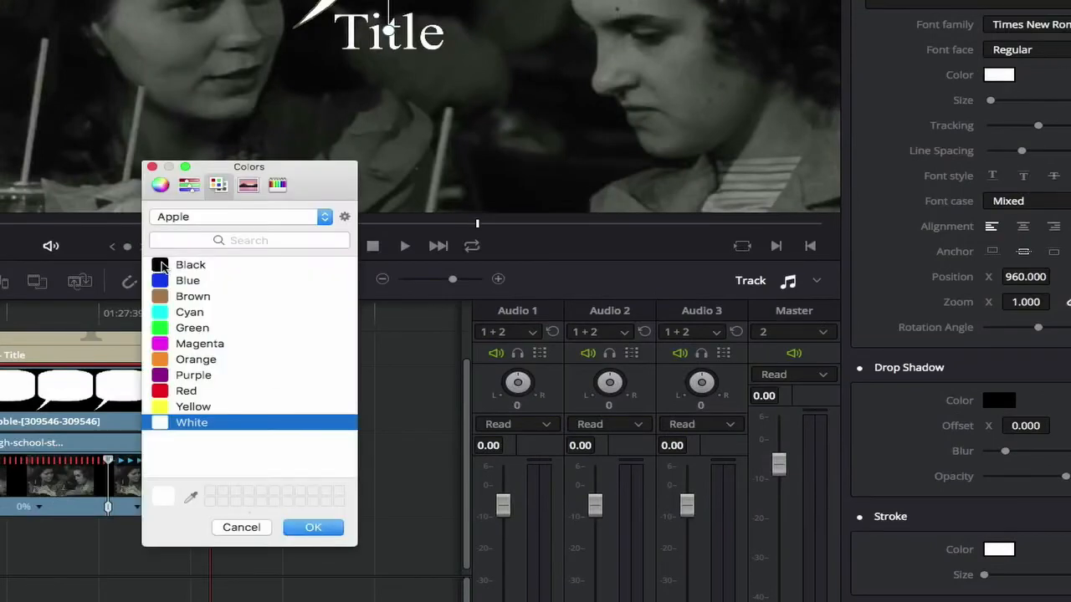
pyautogui.click(164, 266)
pyautogui.click(323, 529)
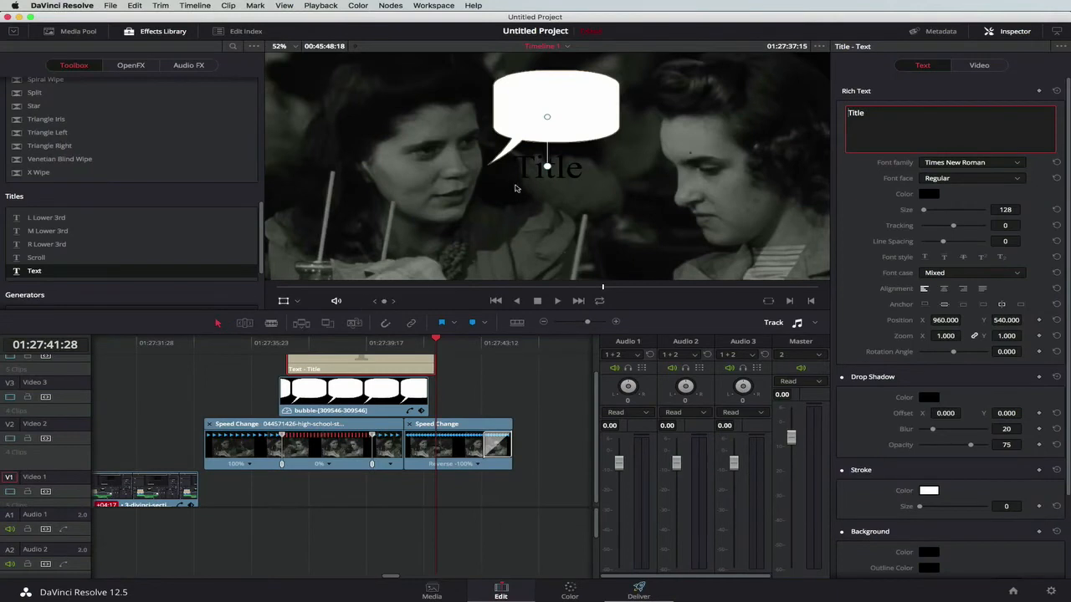
pyautogui.click(528, 172)
pyautogui.moveTo(530, 166); pyautogui.dragTo(530, 105)
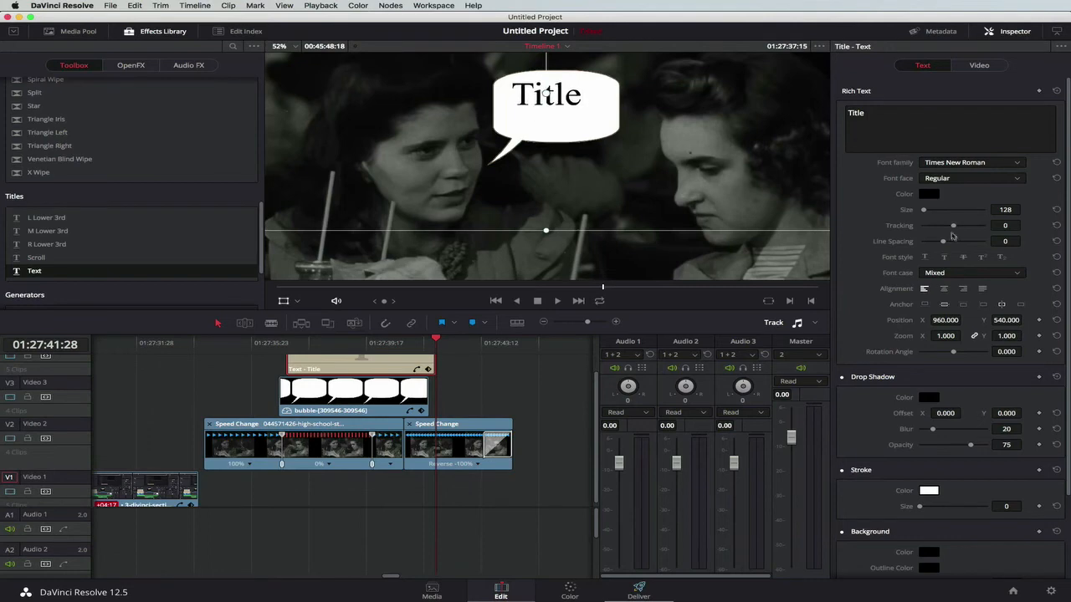
# Step: Reduce the title's font size to 73 and its linked zoom to 0.700
pyautogui.moveTo(1006, 210); pyautogui.dragTo(968, 210)
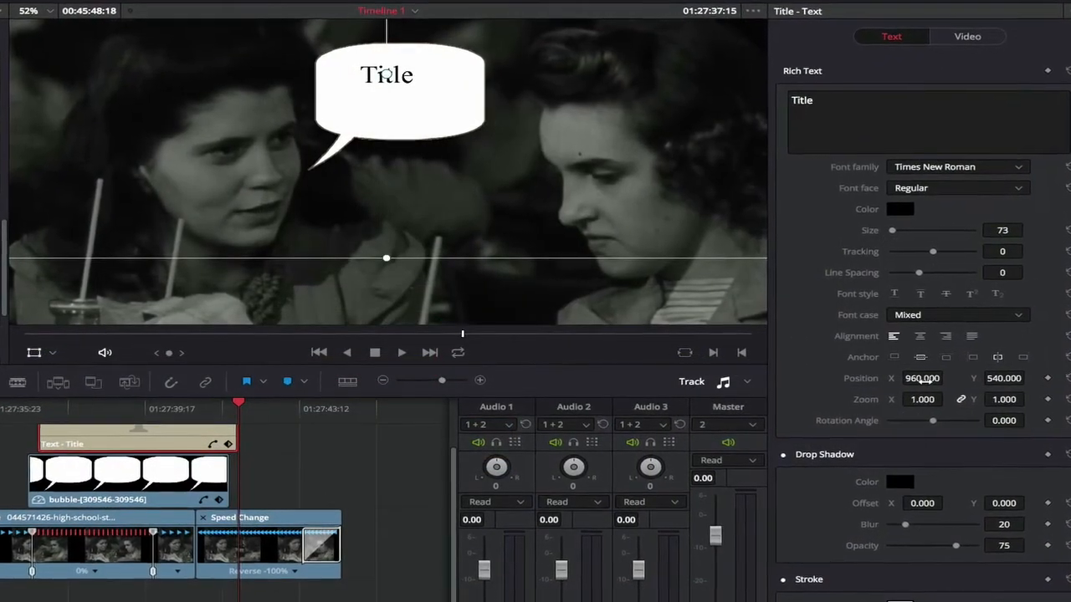
pyautogui.moveTo(925, 399); pyautogui.dragTo(901, 399)
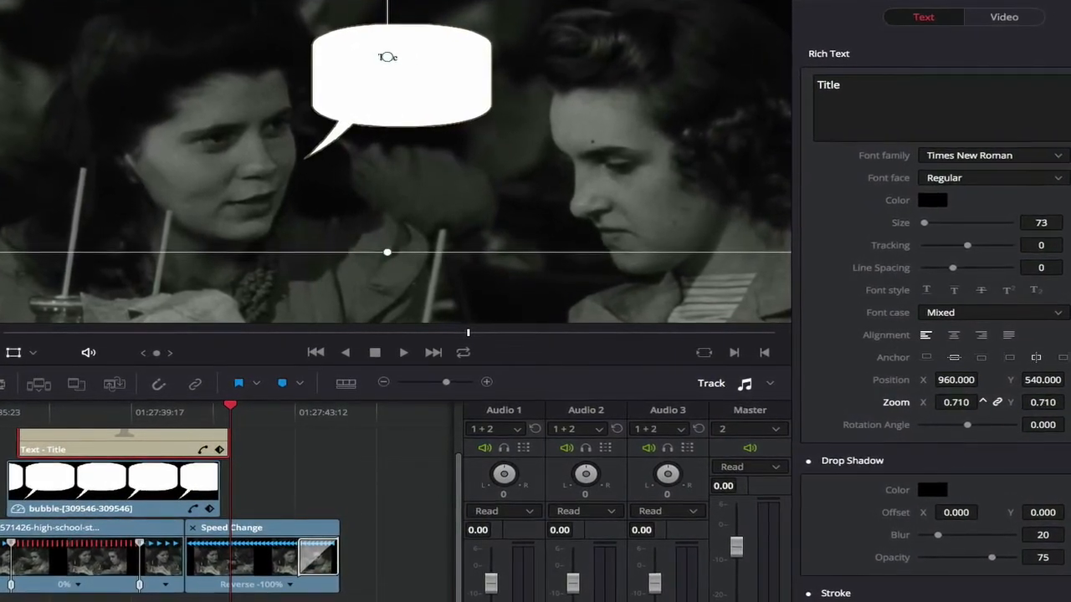
pyautogui.moveTo(985, 402); pyautogui.dragTo(981, 402)
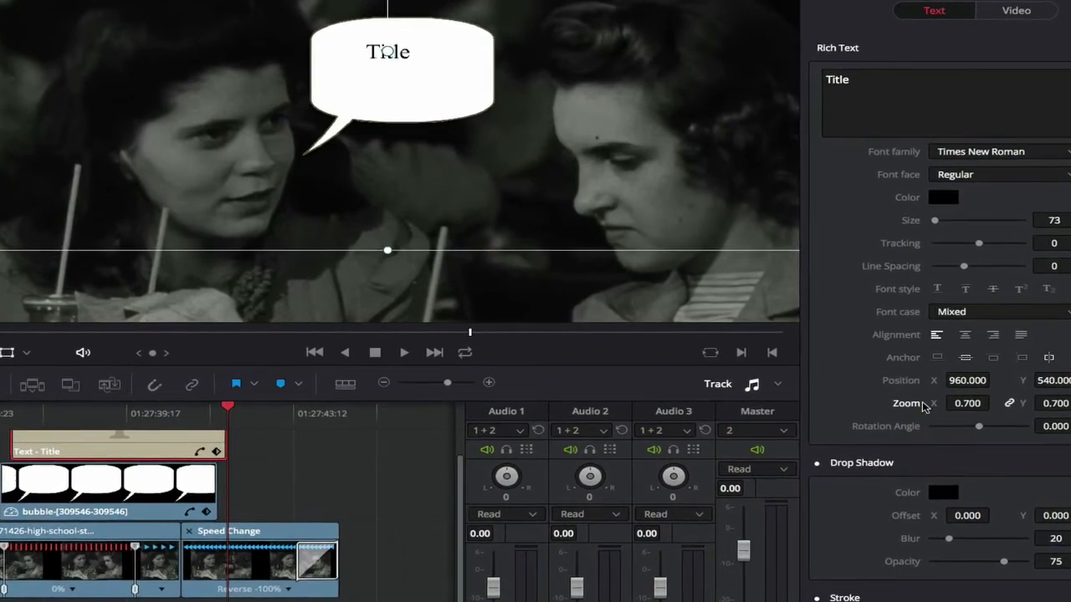
# Step: Replace the title text with "Did you know", the boy's first name and "asked me out", breaking the line after the name
pyautogui.doubleClick(1000, 99)
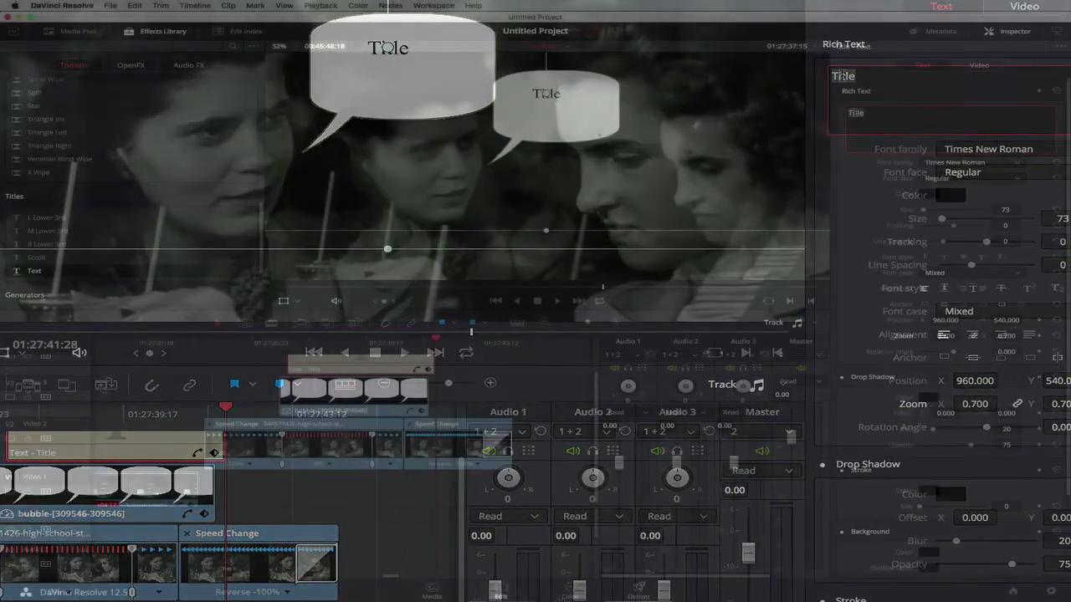
pyautogui.write('D')
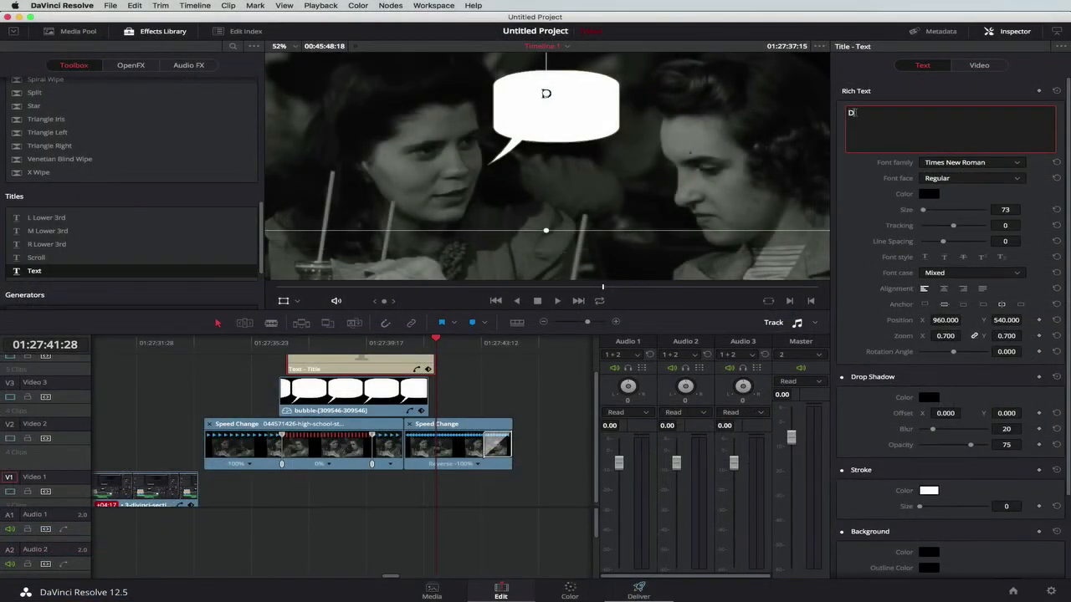
pyautogui.write('id you know Johnny')
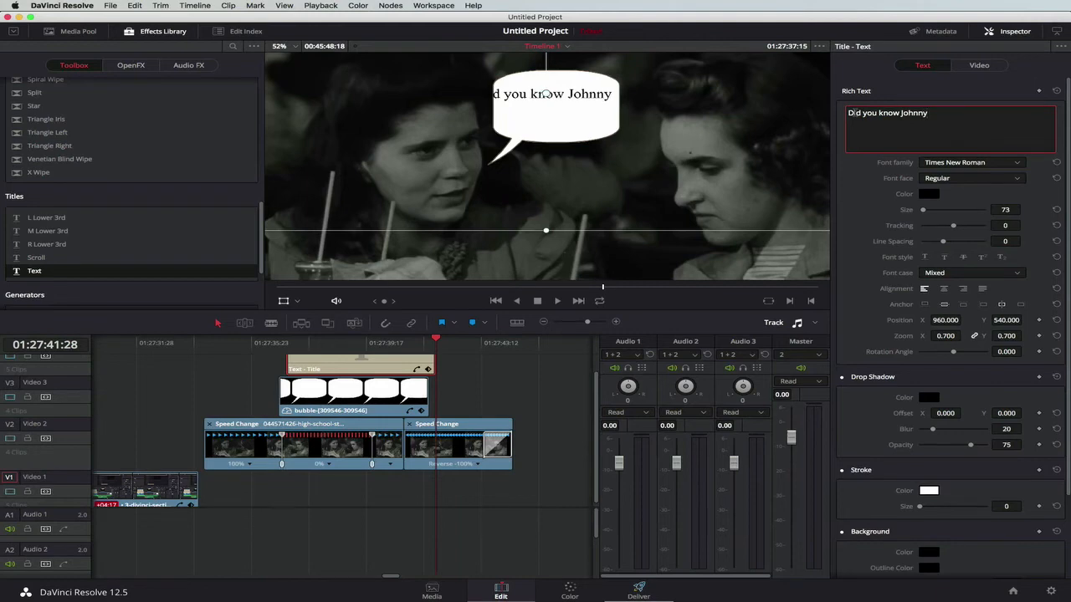
pyautogui.write(' asked m')
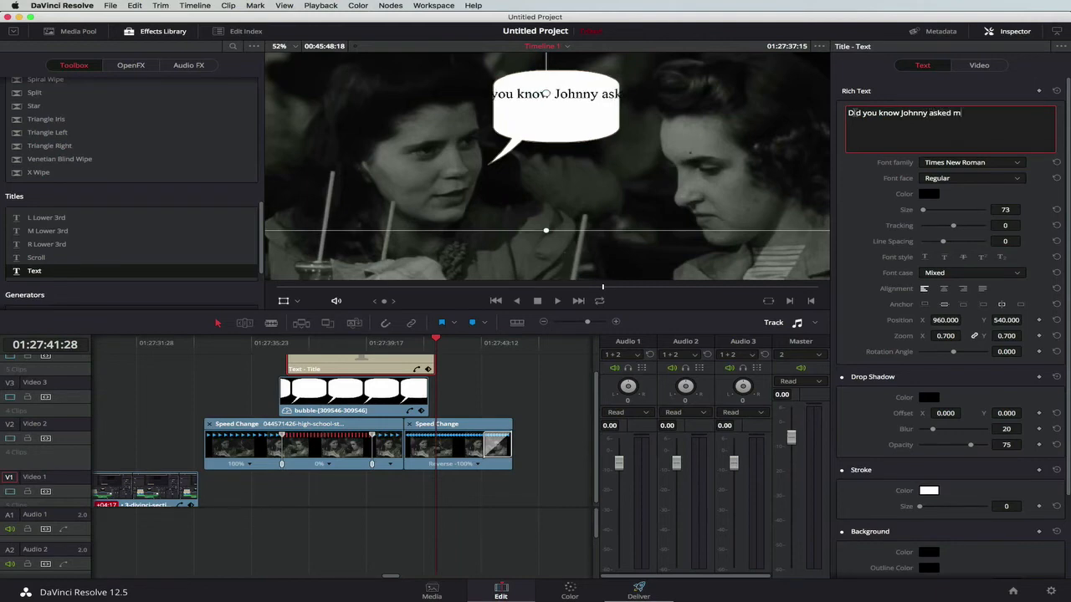
pyautogui.write('e out')
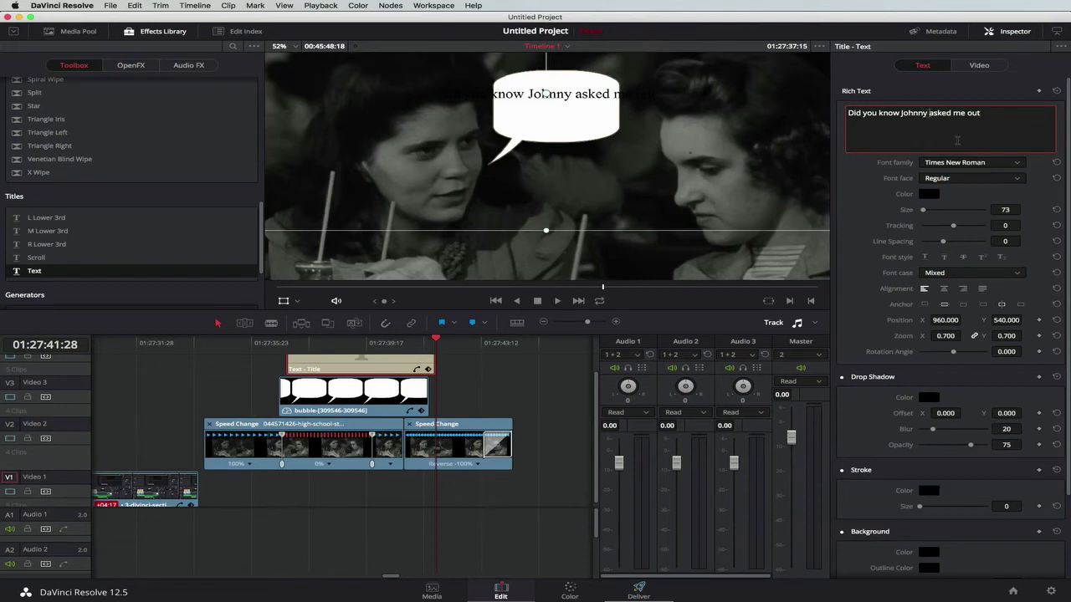
pyautogui.press('Return')
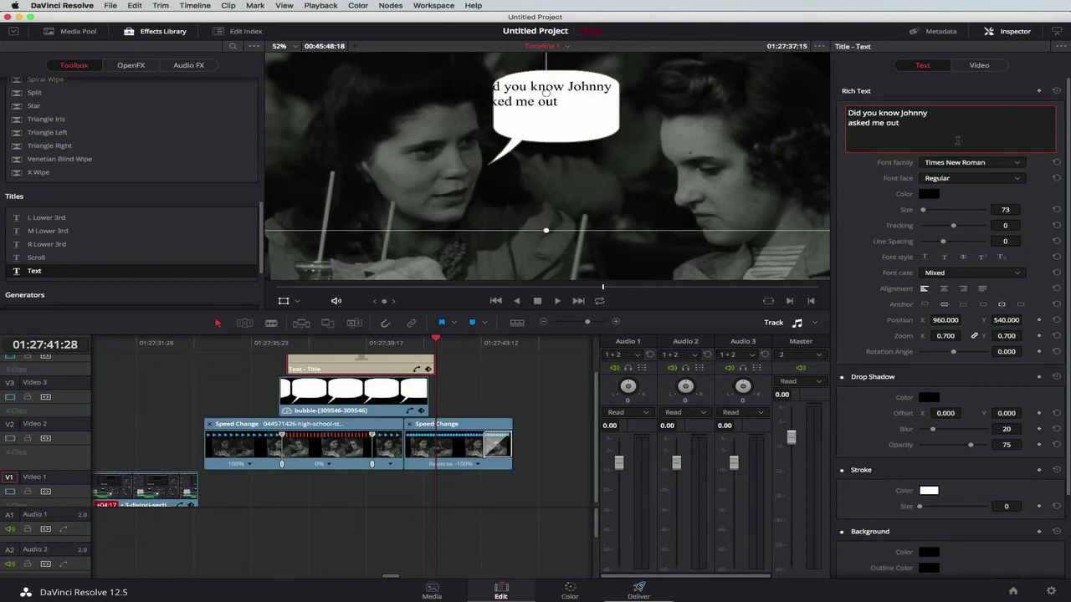
# Step: Centre-align the caption at font size 62 and position it inside the speech bubble
pyautogui.click(944, 289)
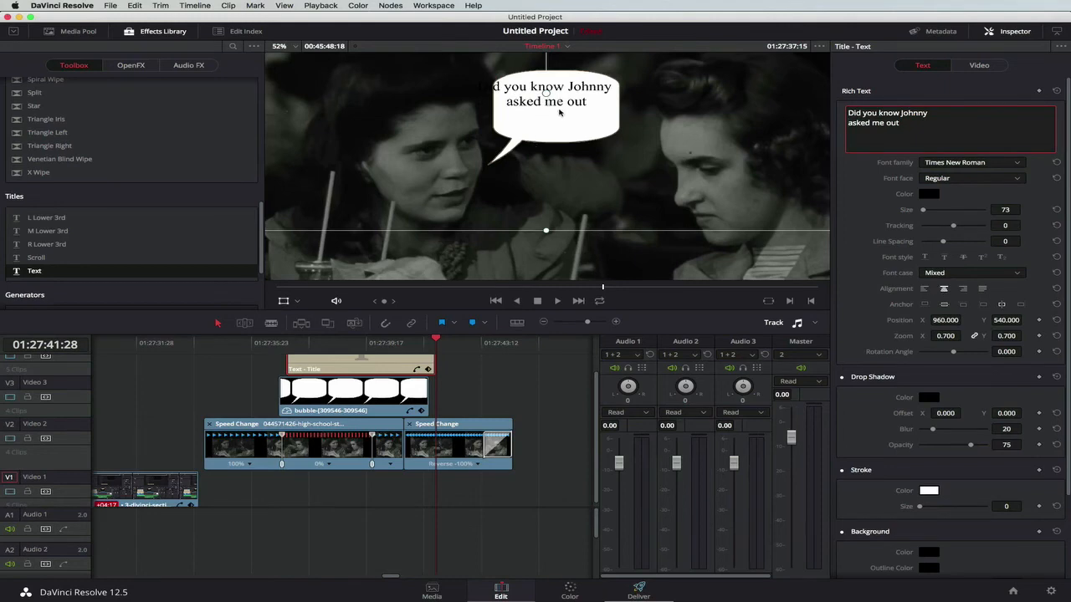
pyautogui.moveTo(560, 111); pyautogui.dragTo(573, 115)
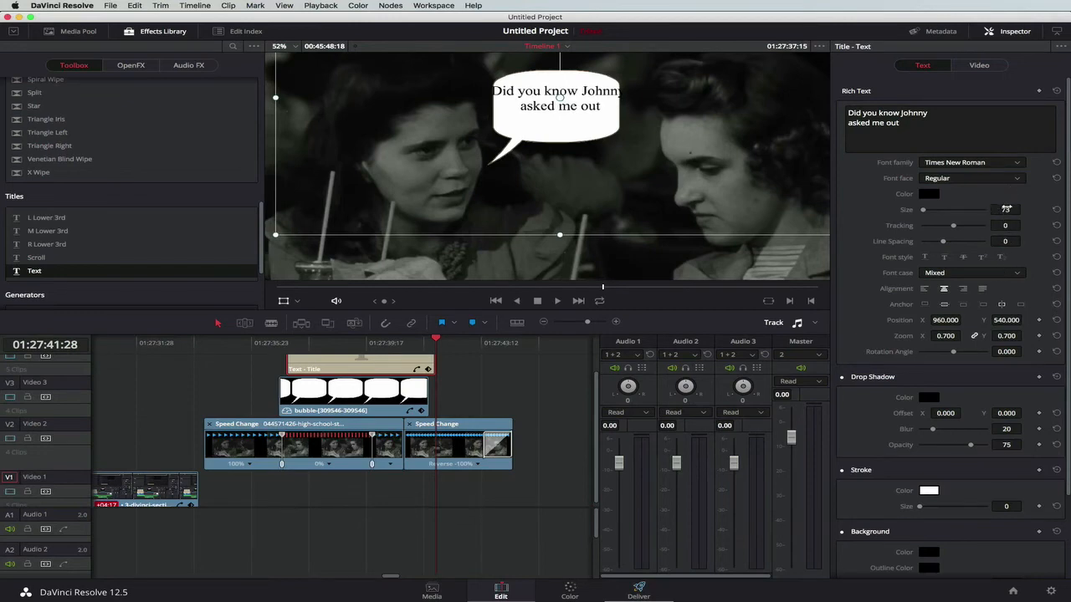
pyautogui.moveTo(1006, 210); pyautogui.dragTo(996, 210)
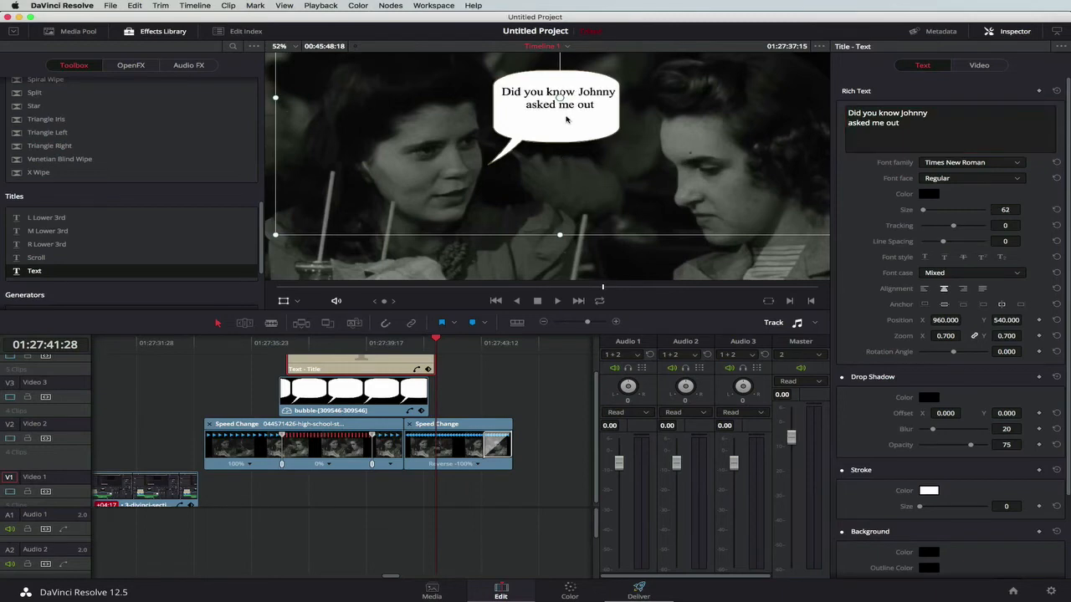
pyautogui.moveTo(568, 109); pyautogui.dragTo(562, 112)
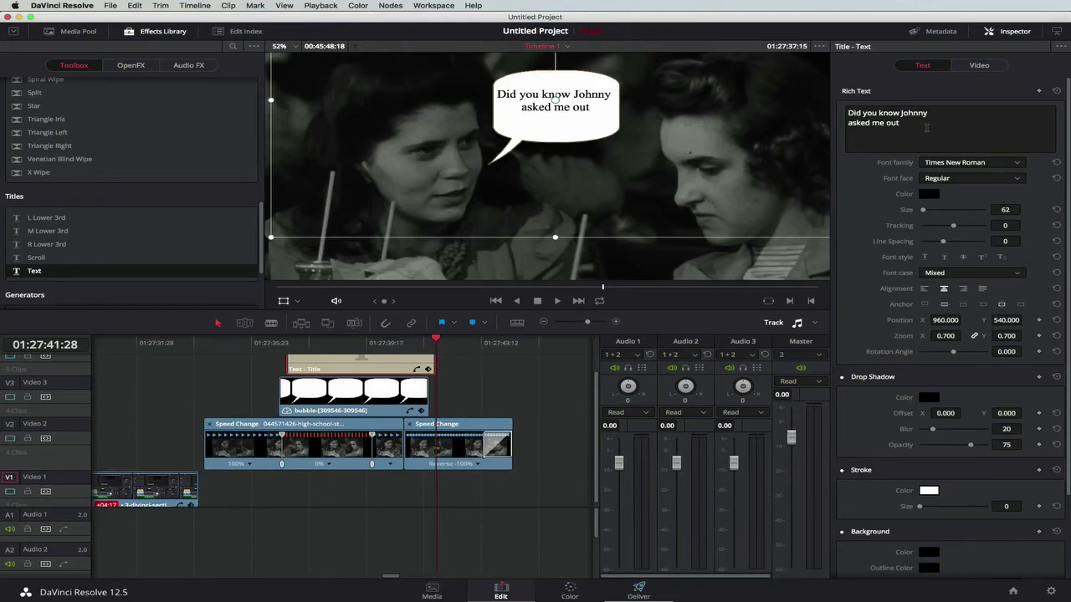
# Step: Add a question mark at the end of the speech bubble caption
pyautogui.click(926, 124)
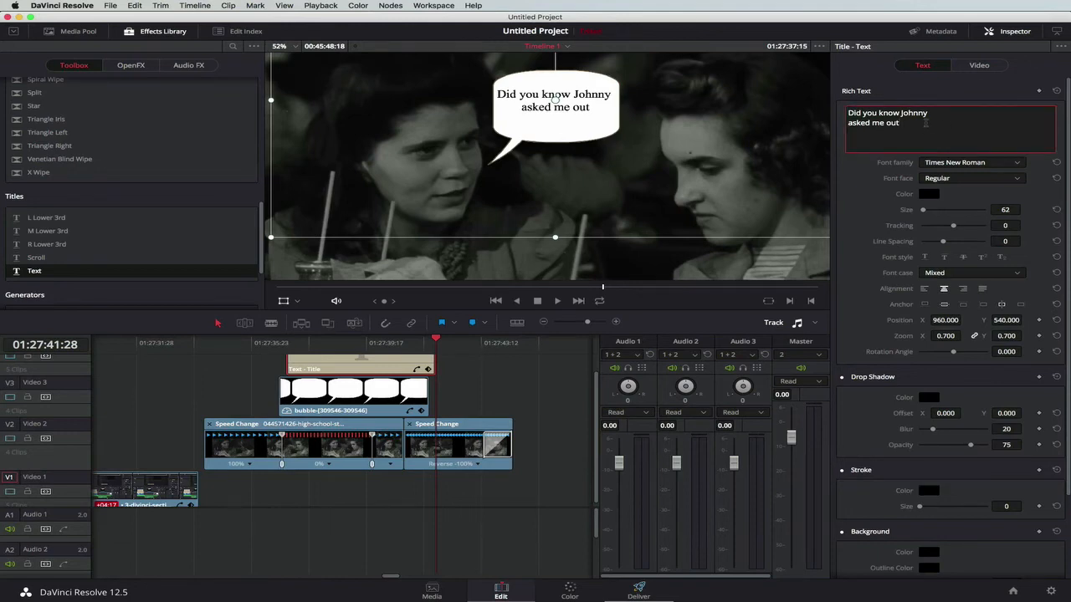
pyautogui.write('>')
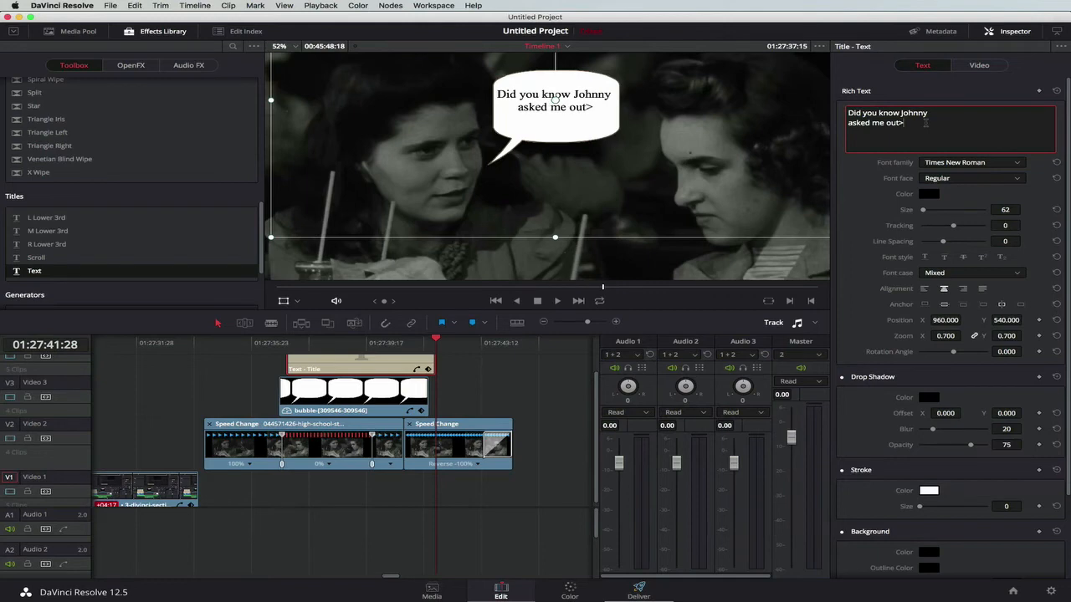
pyautogui.press('BackSpace')
pyautogui.write('?')
# Step: Shorten the title and speech bubble clips so both end together, just before the end of the first cafeteria clip
pyautogui.moveTo(436, 366); pyautogui.dragTo(391, 366)
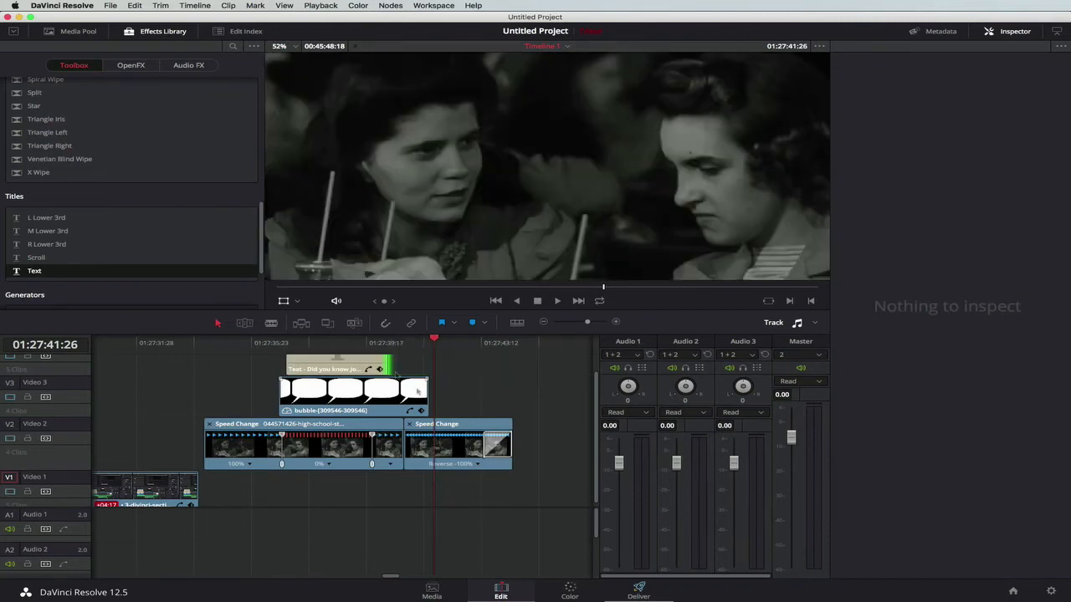
pyautogui.moveTo(429, 396); pyautogui.dragTo(393, 399)
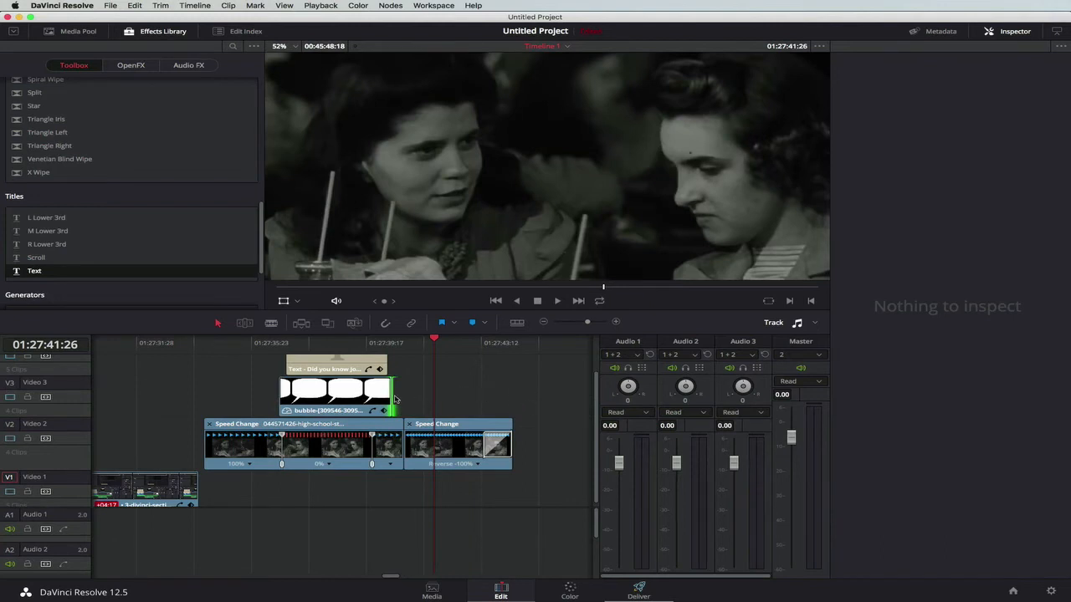
pyautogui.moveTo(393, 400); pyautogui.dragTo(390, 400)
# Step: Place the cloud-shaped thought bubble image on Video 3 near the start of the reversed clip and trim it to about half the reversed clip's length
pyautogui.click(80, 33)
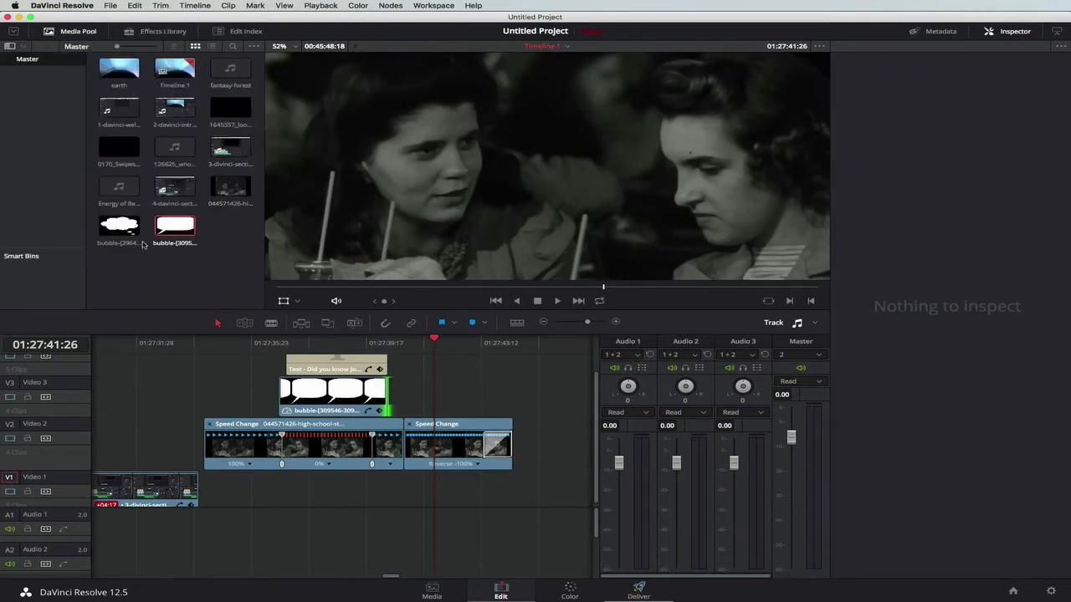
pyautogui.moveTo(123, 228); pyautogui.dragTo(418, 387)
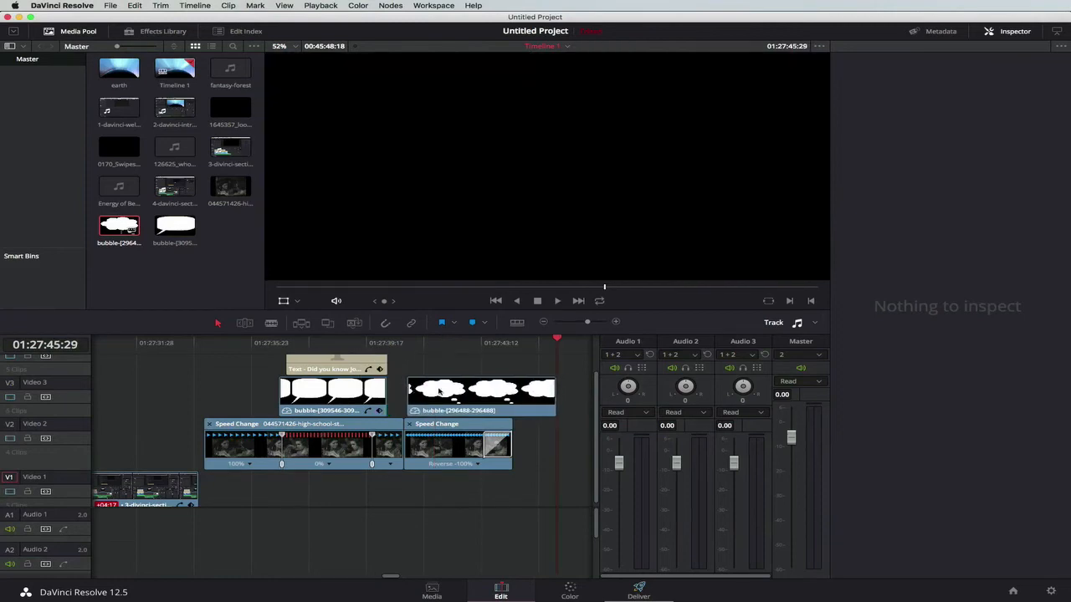
pyautogui.moveTo(558, 398); pyautogui.dragTo(412, 395)
# Step: Scale the thought bubble to a linked zoom of 0.320 and position it at about X 81.480, Y 244.439
pyautogui.click(415, 343)
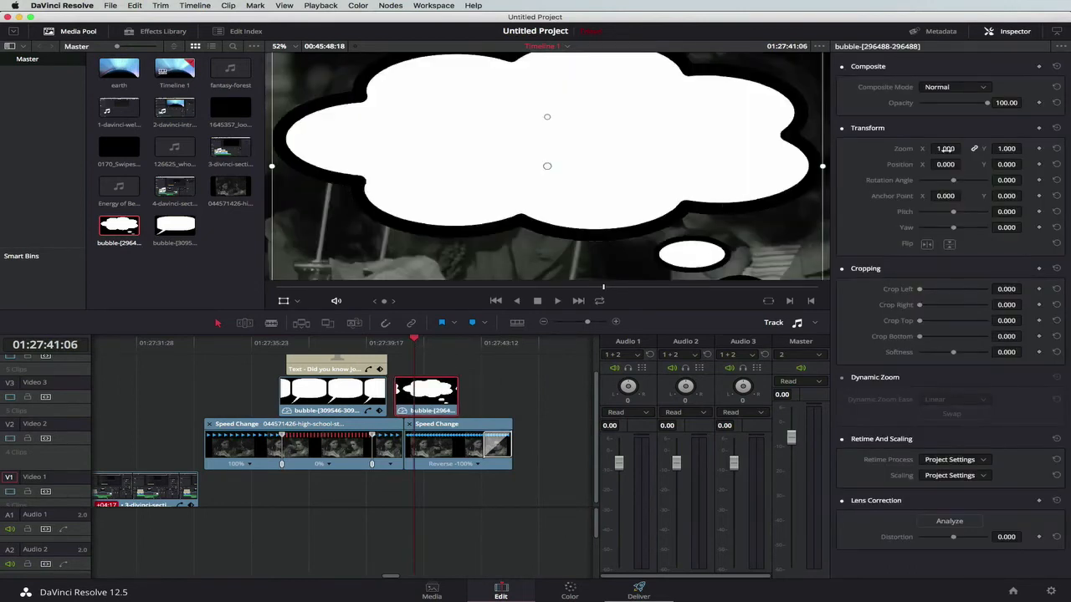
pyautogui.moveTo(945, 149); pyautogui.dragTo(888, 149)
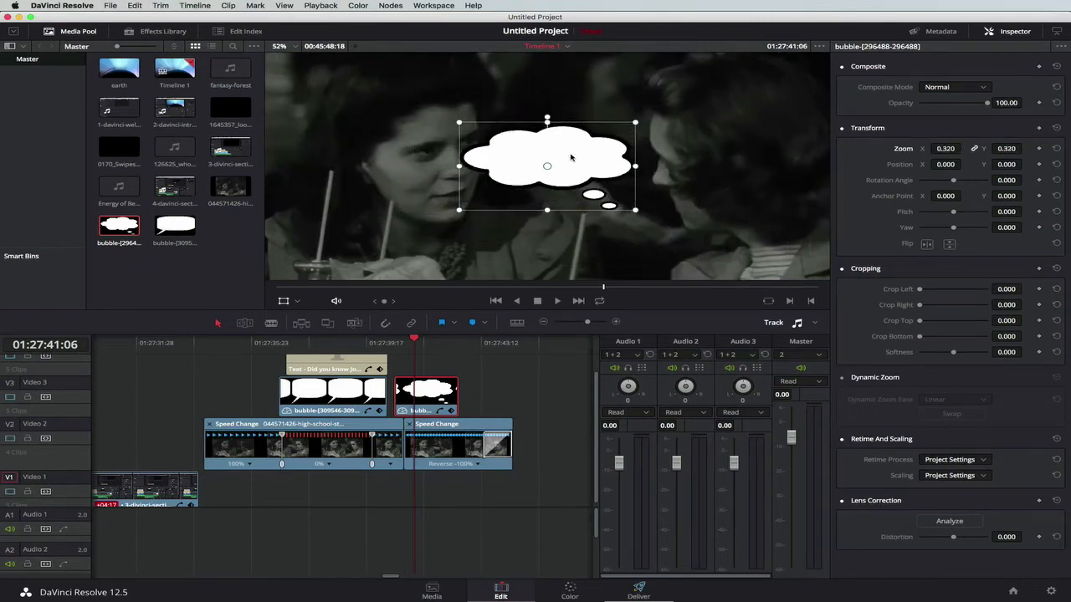
pyautogui.moveTo(571, 157); pyautogui.dragTo(592, 94)
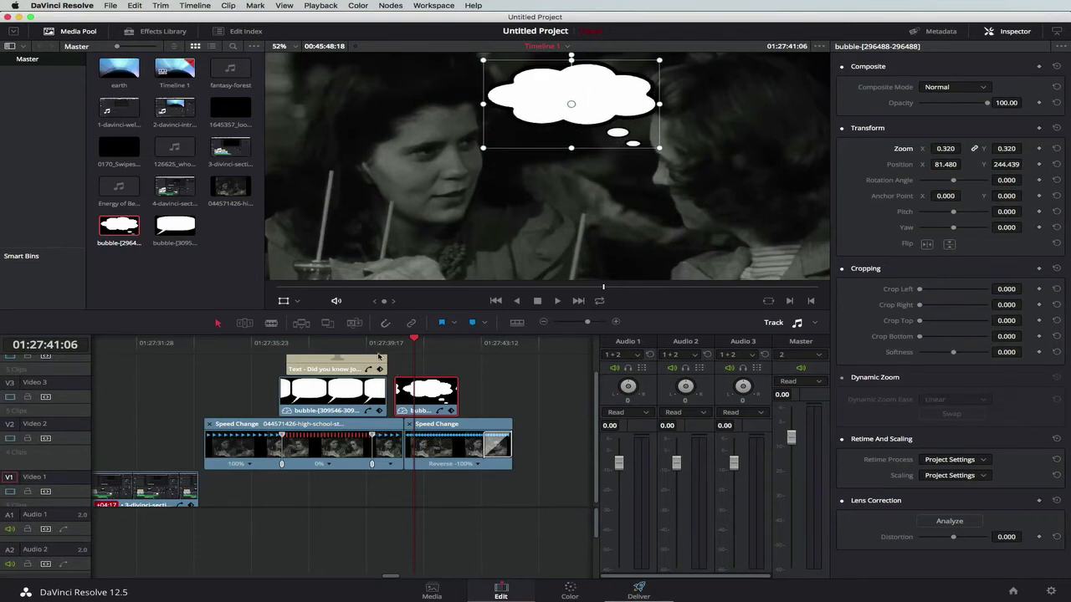
# Step: Paste a copy of the caption title on Video 4 above the thought bubble and trim its end to match the bubble clip
pyautogui.click(352, 366)
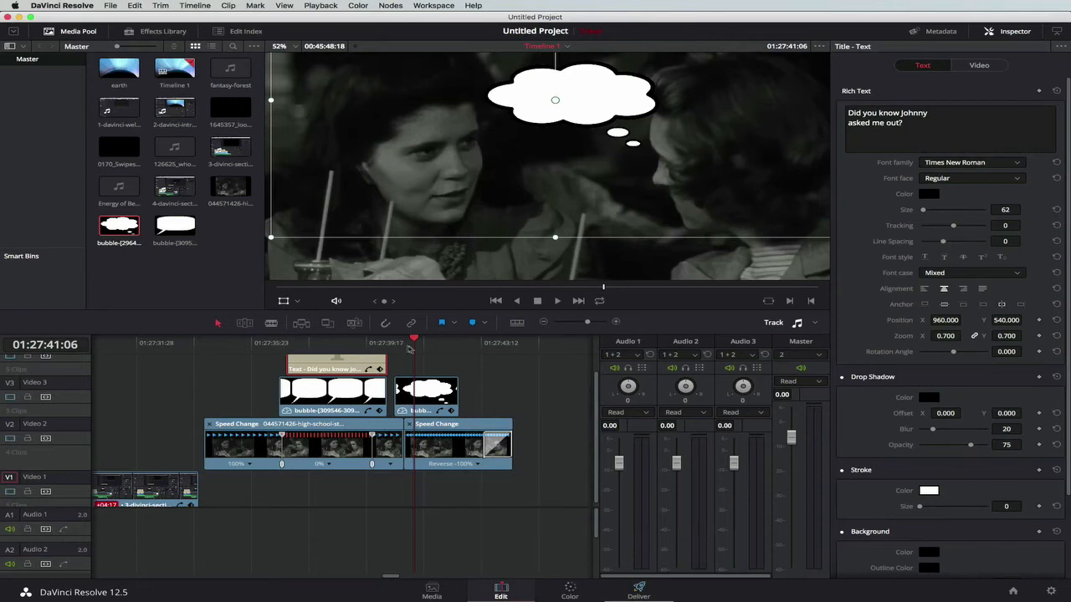
pyautogui.moveTo(410, 350); pyautogui.dragTo(403, 348)
pyautogui.press('super+v')
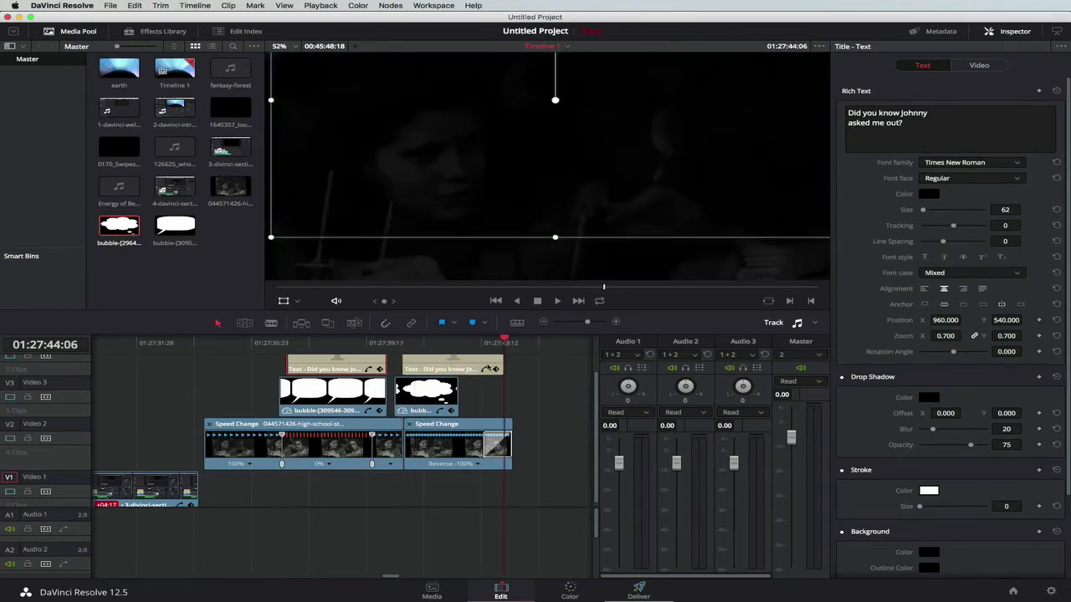
pyautogui.moveTo(505, 362); pyautogui.dragTo(458, 360)
# Step: Replace the copied title's text with "You're such a COW" followed by the friend's first name
pyautogui.click(428, 350)
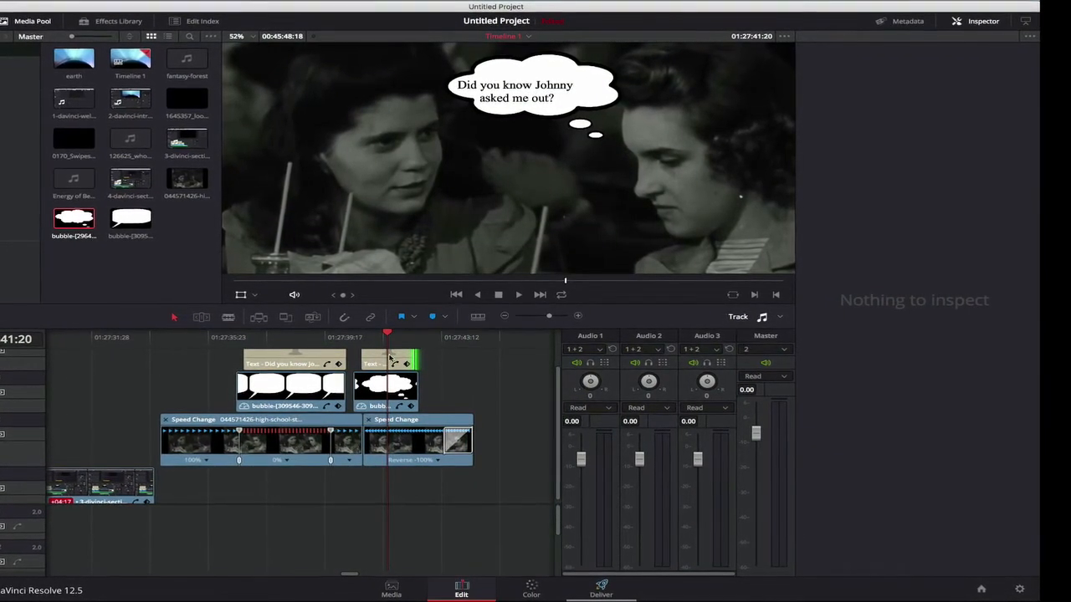
pyautogui.click(389, 362)
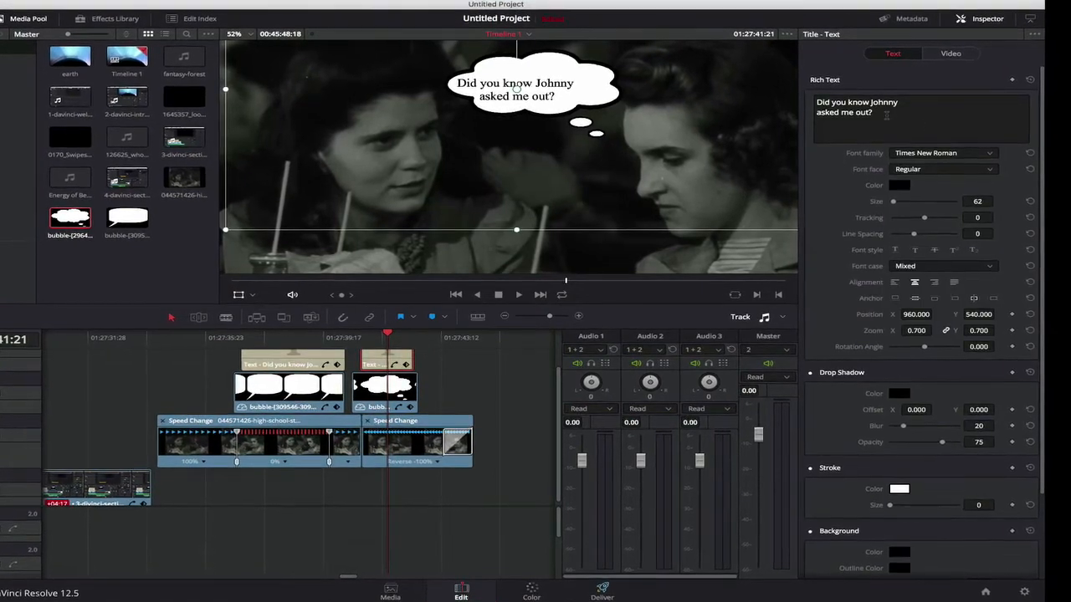
pyautogui.click(885, 115)
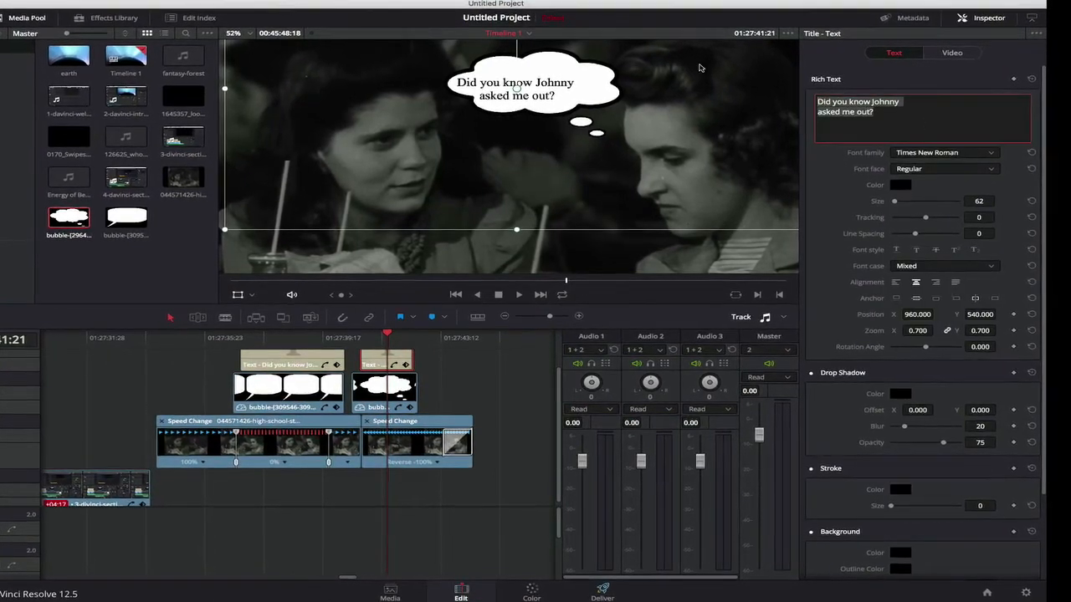
pyautogui.press('super+a')
pyautogui.write('You')
pyautogui.write("'re suc")
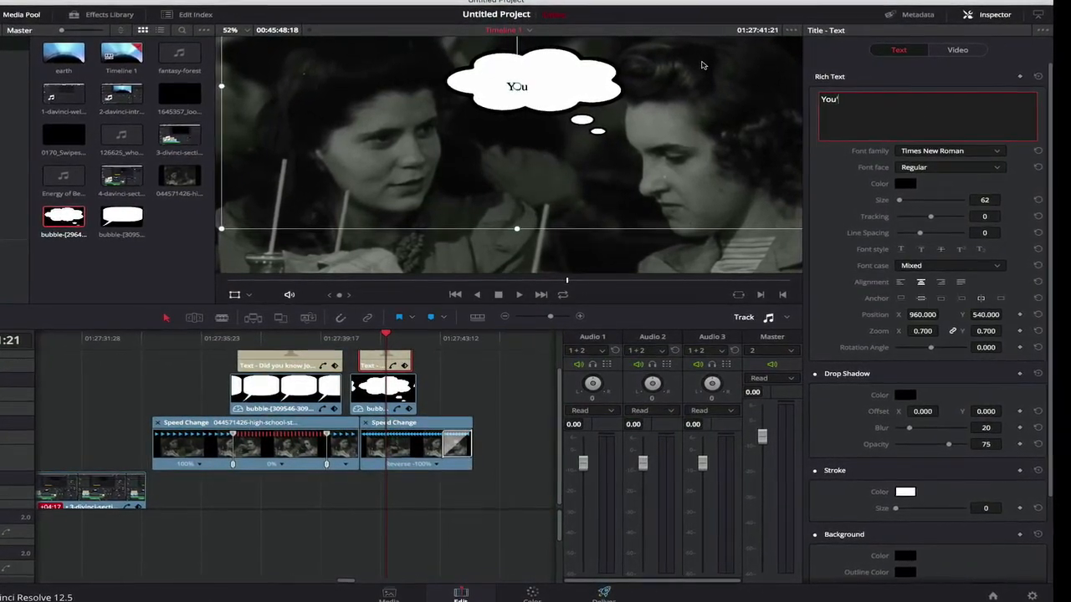
pyautogui.write('h a C')
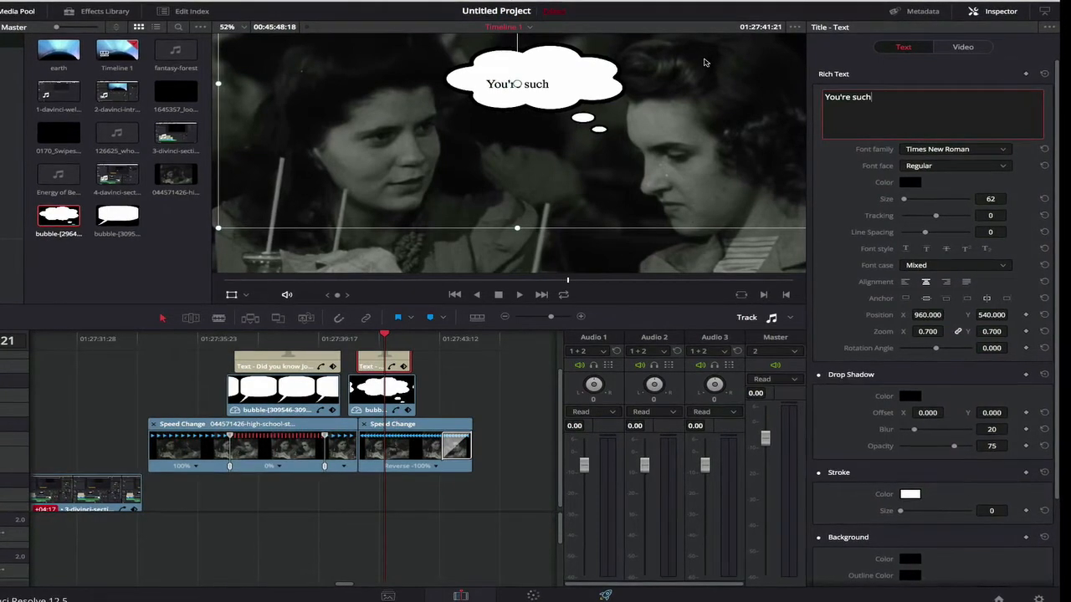
pyautogui.write('OW')
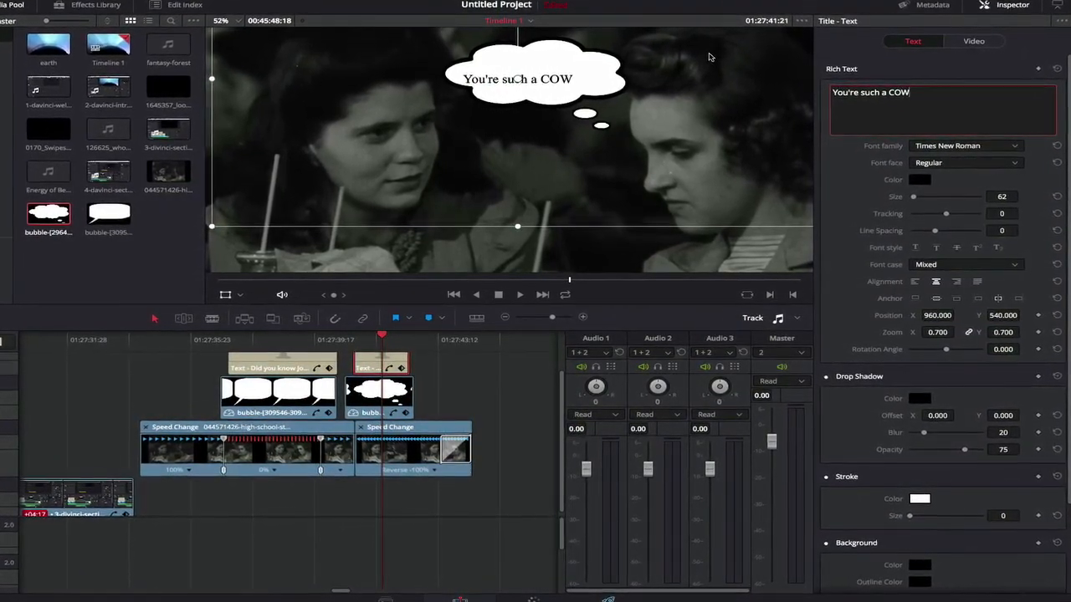
pyautogui.write(' Natalie')
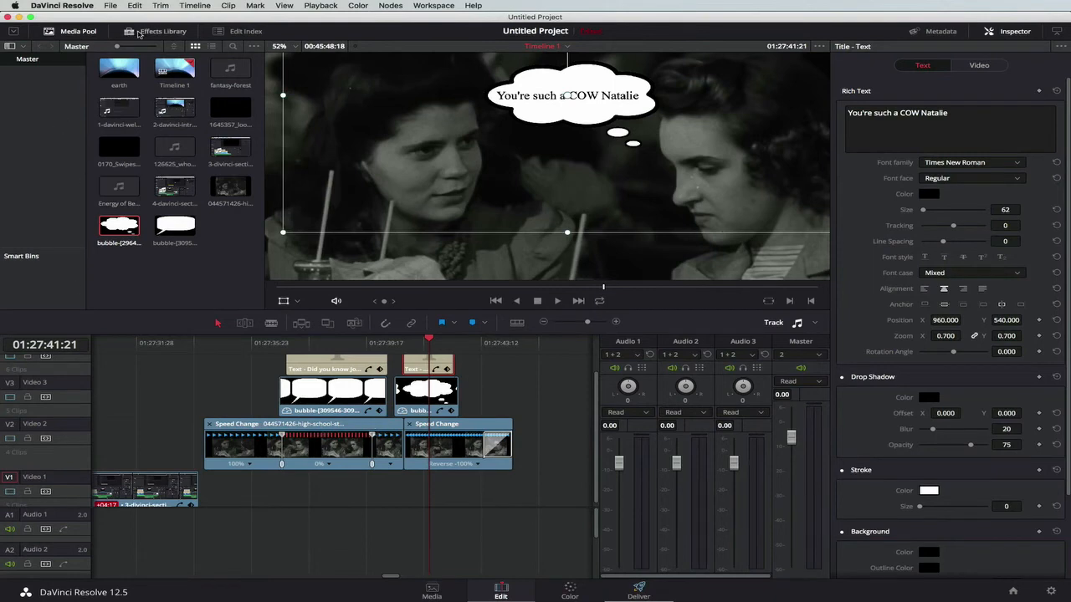
# Step: Add Cross Dissolve transitions to the start and end of both caption titles on Video 4
pyautogui.click(150, 31)
pyautogui.scroll(10, 73, 247)
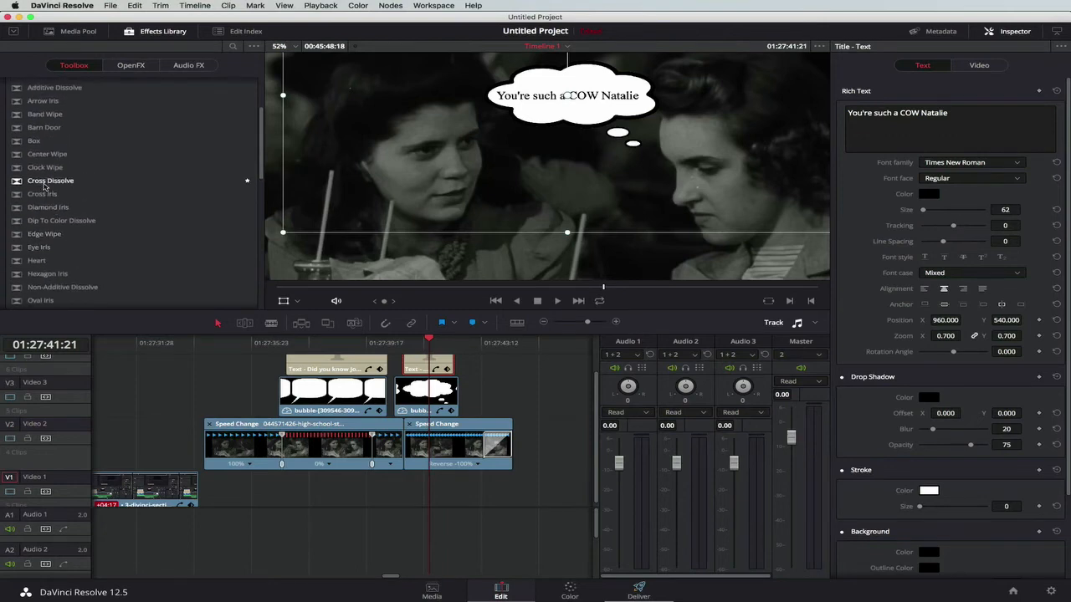
pyautogui.moveTo(45, 186); pyautogui.dragTo(293, 366)
pyautogui.moveTo(45, 182); pyautogui.dragTo(381, 366)
pyautogui.moveTo(45, 182); pyautogui.dragTo(406, 366)
pyautogui.moveTo(45, 182); pyautogui.dragTo(450, 366)
pyautogui.click(409, 367)
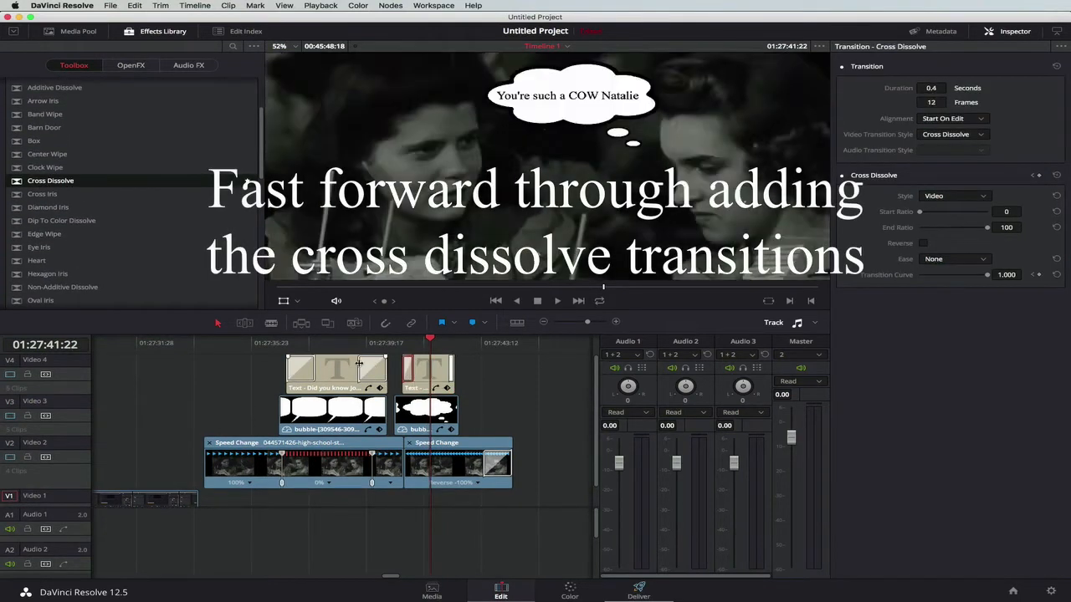
# Step: Add Cross Dissolve transitions to the start and end of the speech bubble and thought bubble images on Video 3
pyautogui.moveTo(45, 181); pyautogui.dragTo(477, 410)
pyautogui.click(425, 410)
pyautogui.click(477, 410)
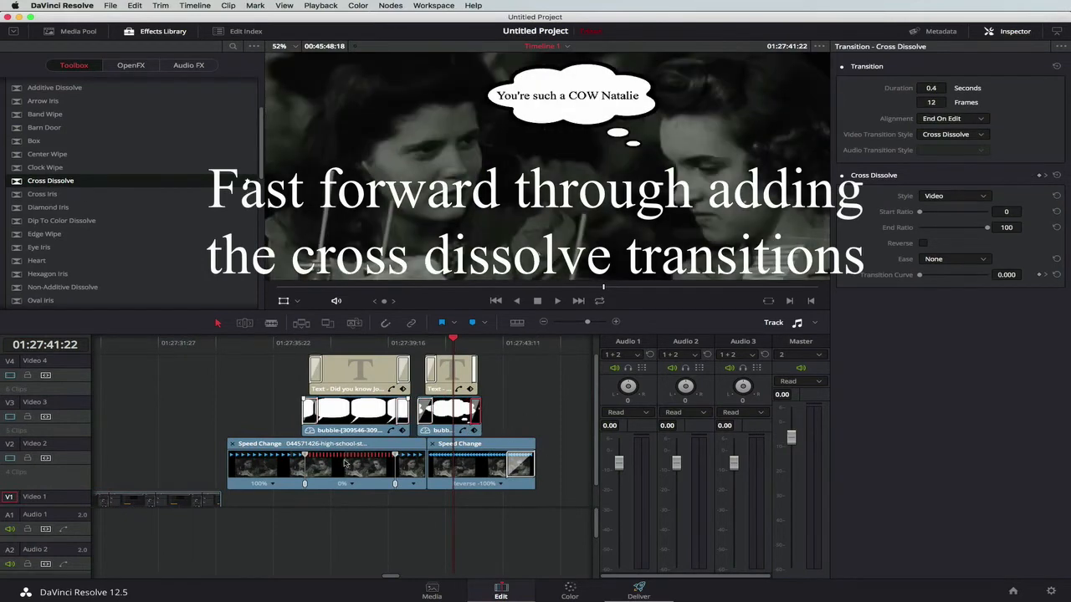
pyautogui.moveTo(47, 154); pyautogui.dragTo(312, 416)
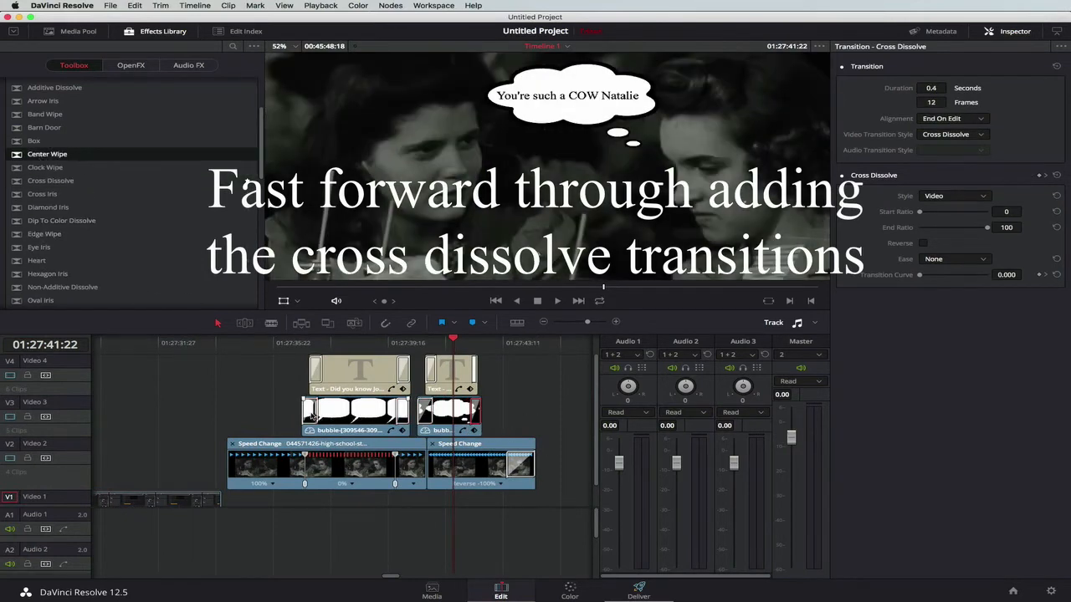
pyautogui.hscroll(-1, 313, 417)
pyautogui.moveTo(340, 342)
pyautogui.mouseDown()
pyautogui.moveTo(326, 342)
pyautogui.moveTo(337, 342)
pyautogui.mouseUp()
pyautogui.click(79, 181)
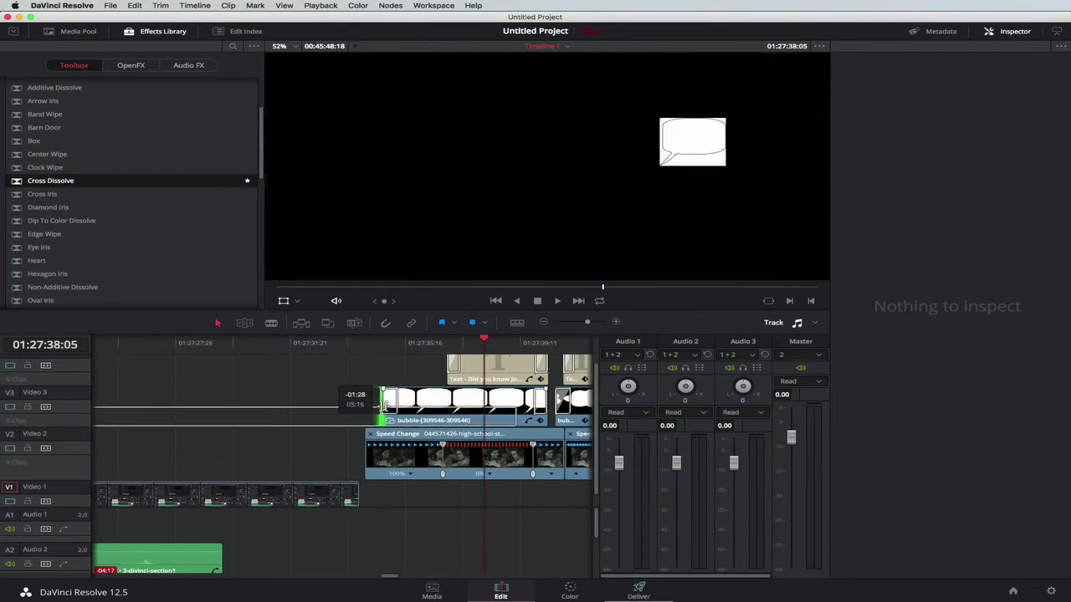
# Step: Shorten the ends of the speech bubble and its caption to about 01:27:39:00, and bring the thought bubble and its caption earlier
pyautogui.moveTo(480, 380); pyautogui.dragTo(514, 382)
pyautogui.moveTo(546, 407); pyautogui.dragTo(513, 406)
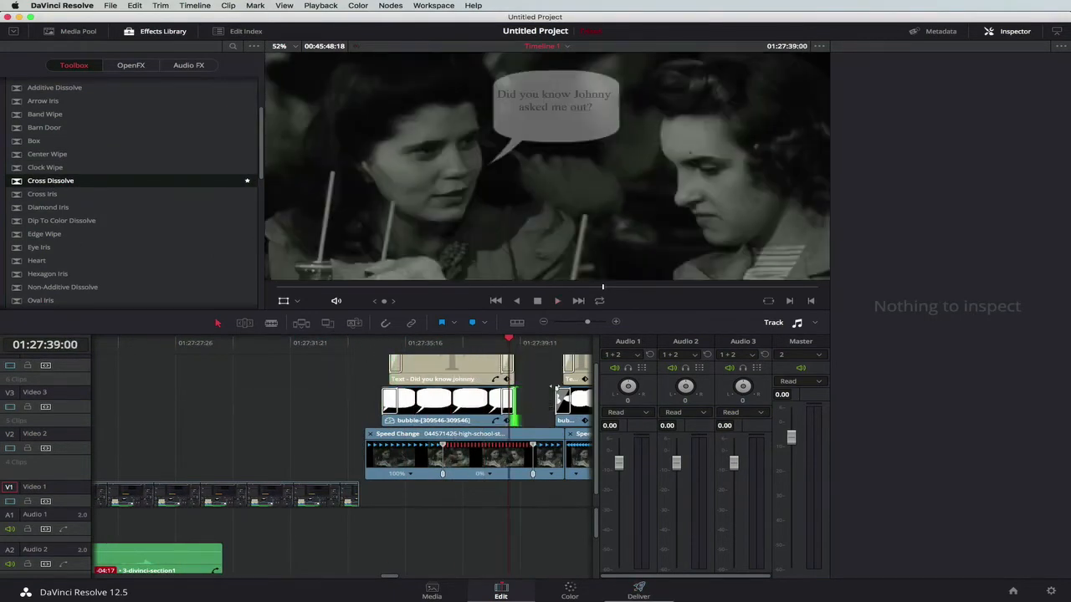
pyautogui.click(574, 406)
pyautogui.moveTo(564, 380); pyautogui.dragTo(542, 370)
pyautogui.keyDown('super'); pyautogui.click(574, 370); pyautogui.keyUp('super')
# Step: Play back the vintage clip to check the timing of the bubbles, captions and dissolves
pyautogui.click(363, 349)
pyautogui.press('space')
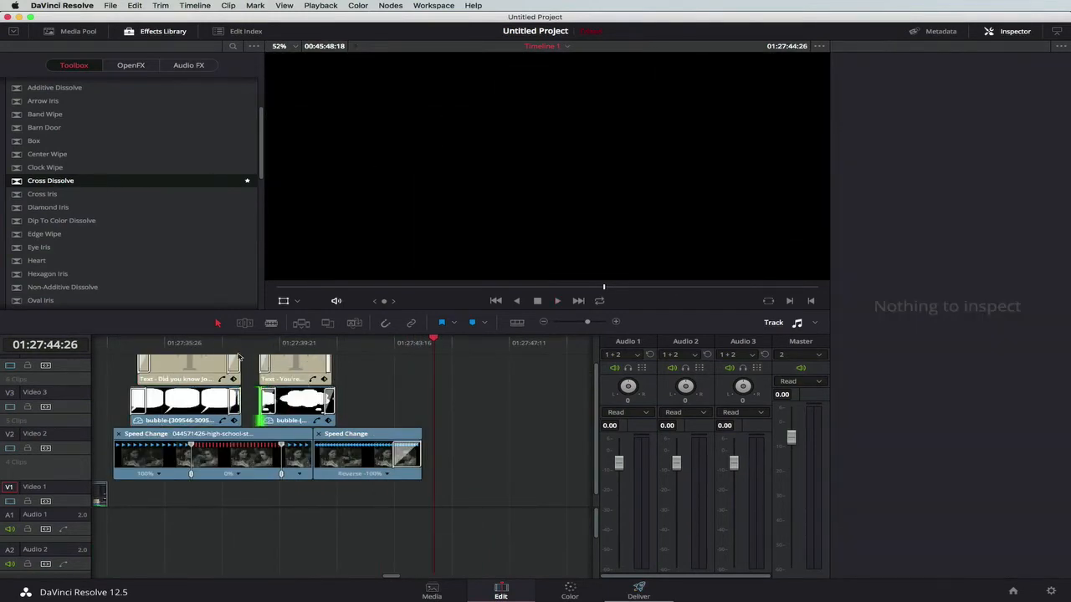
pyautogui.hscroll(-5, 274, 371)
pyautogui.scroll(1, 267, 368)
pyautogui.click(252, 348)
pyautogui.press('space')
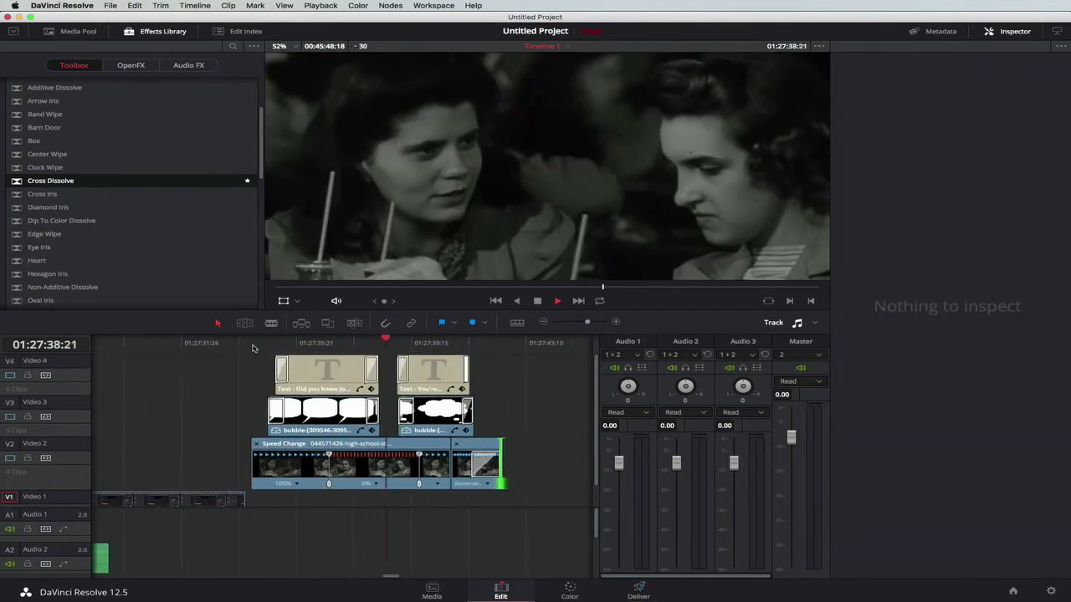
pyautogui.press('space')
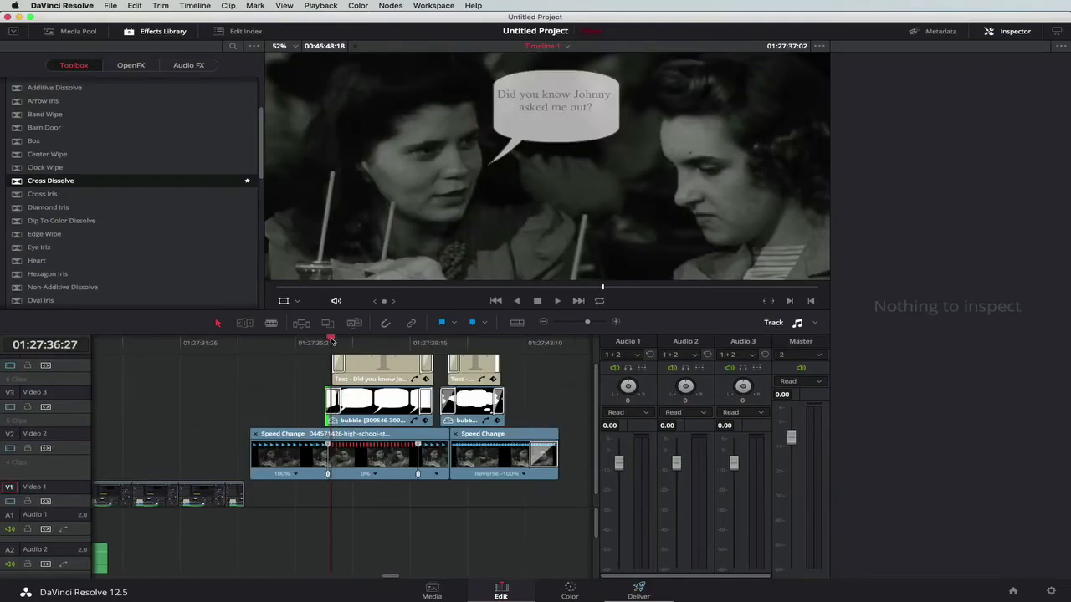
# Step: Check when the speech bubble appears during playback and extend the bubble and its caption back to near the start of the vintage clip
pyautogui.moveTo(333, 342)
pyautogui.mouseDown()
pyautogui.moveTo(323, 343)
pyautogui.moveTo(342, 342)
pyautogui.mouseUp()
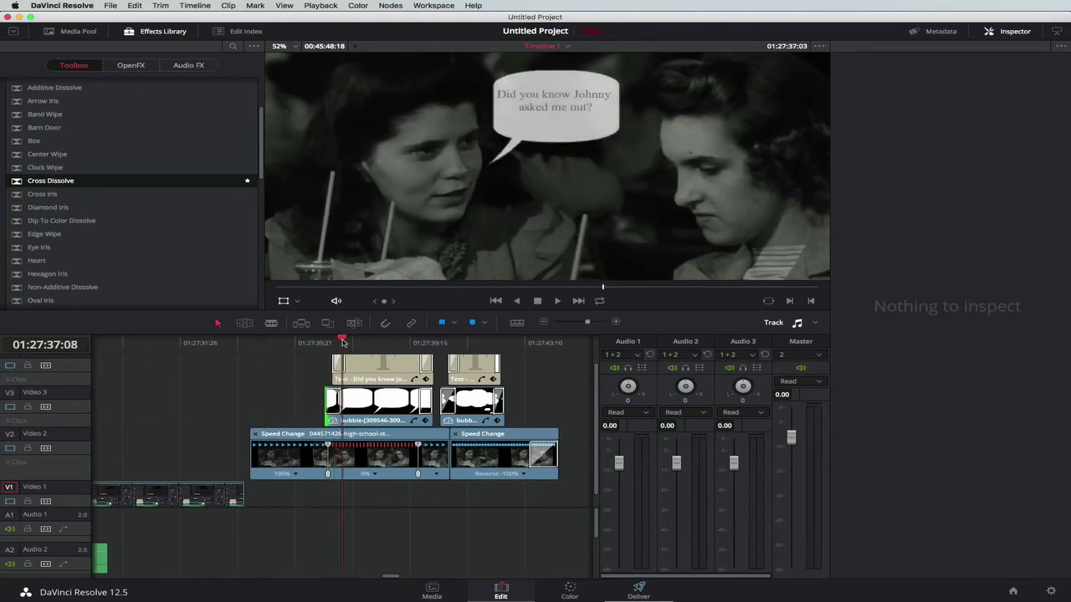
pyautogui.click(291, 346)
pyautogui.hscroll(-3, 291, 346)
pyautogui.click(344, 343)
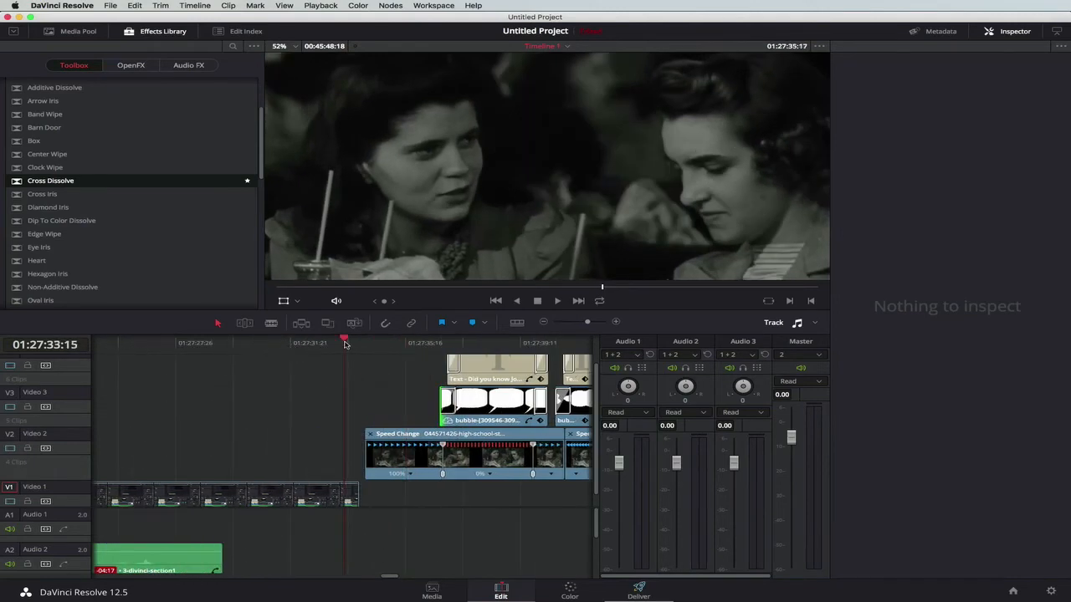
pyautogui.press('space')
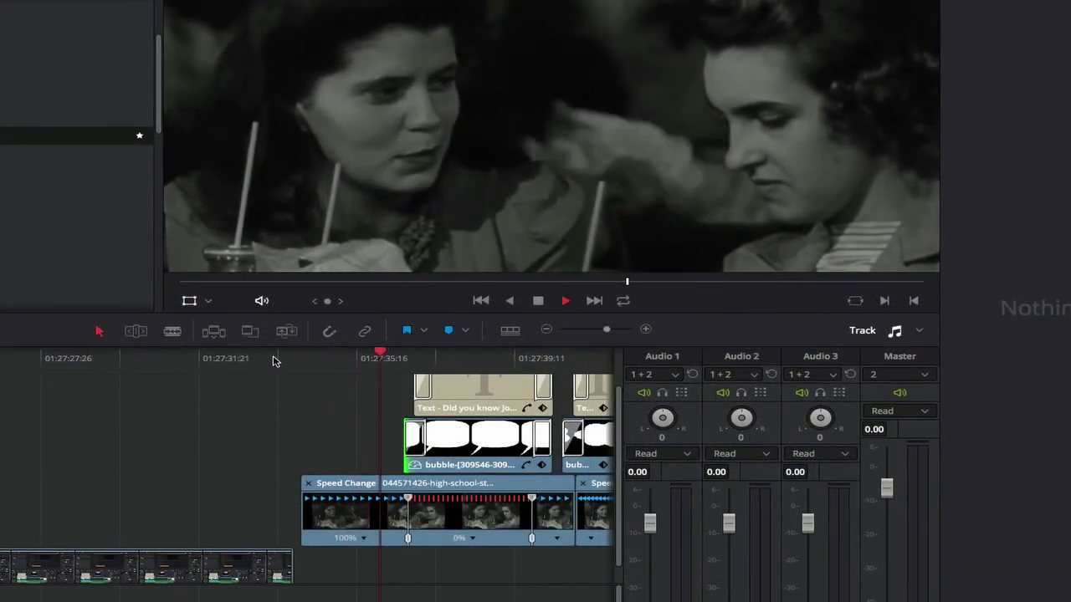
pyautogui.press('space')
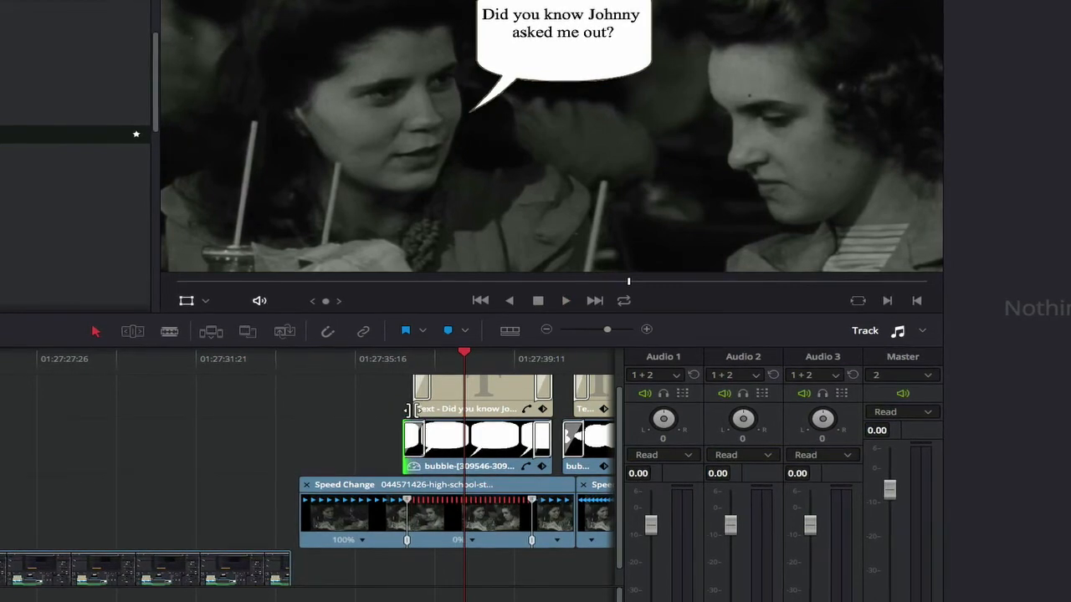
pyautogui.moveTo(403, 444); pyautogui.dragTo(323, 449)
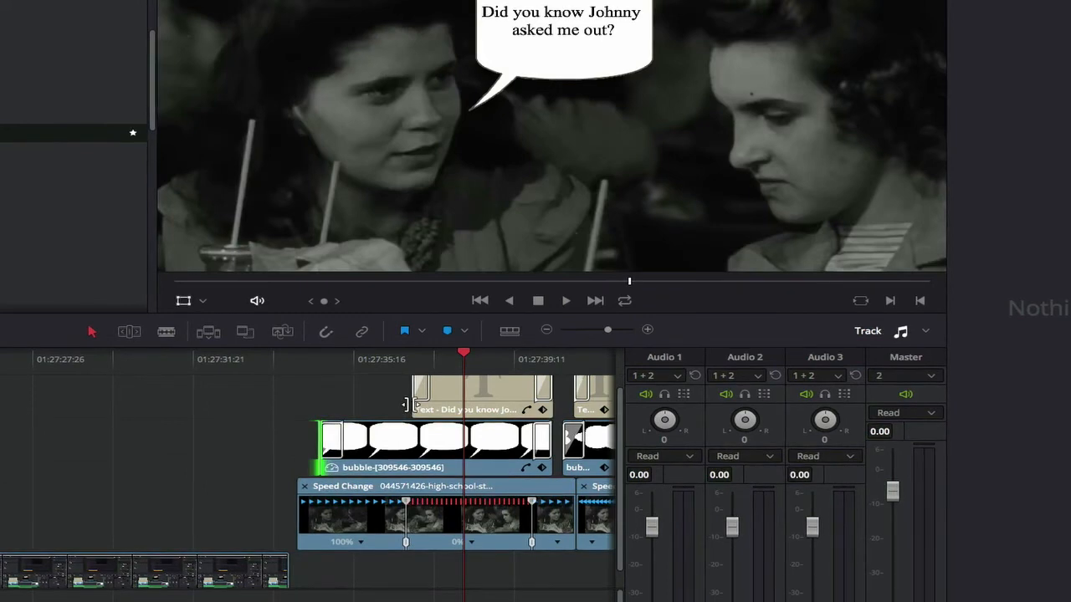
pyautogui.moveTo(409, 409); pyautogui.dragTo(304, 410)
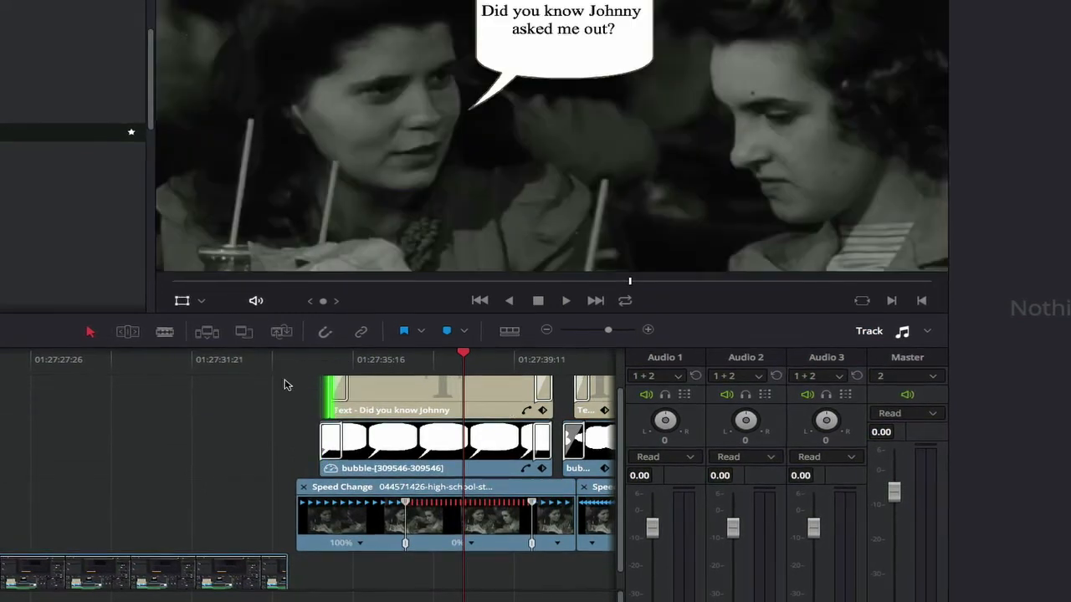
# Step: Play the clip to judge the reading time and trim the ends of the speech bubble and its caption to about 01:27:39:00
pyautogui.click(287, 360)
pyautogui.press('space')
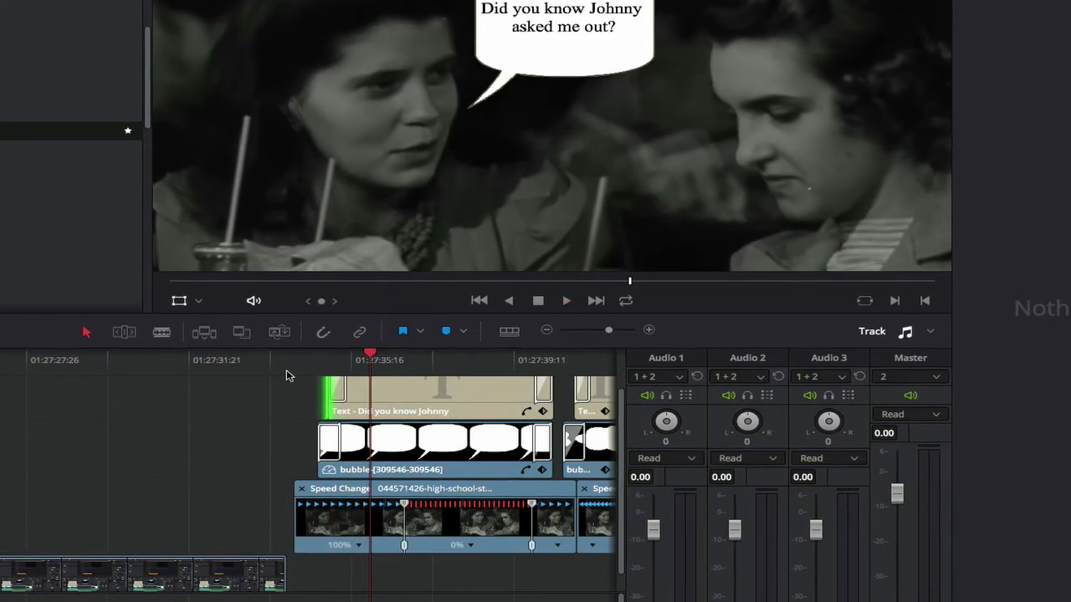
pyautogui.press('space')
pyautogui.press('space')
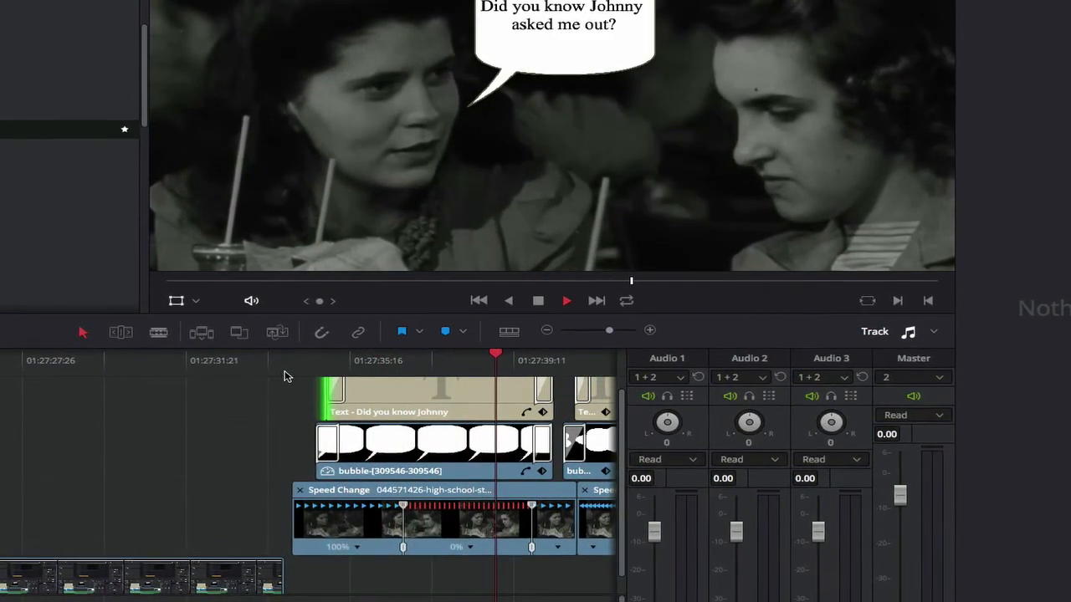
pyautogui.press('space')
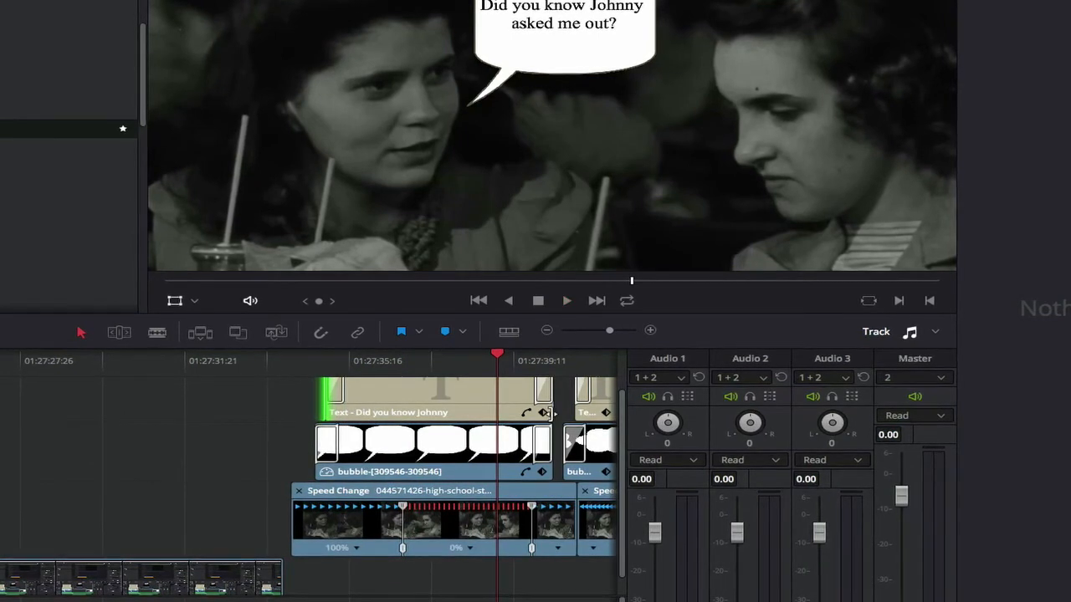
pyautogui.moveTo(553, 414); pyautogui.dragTo(506, 453)
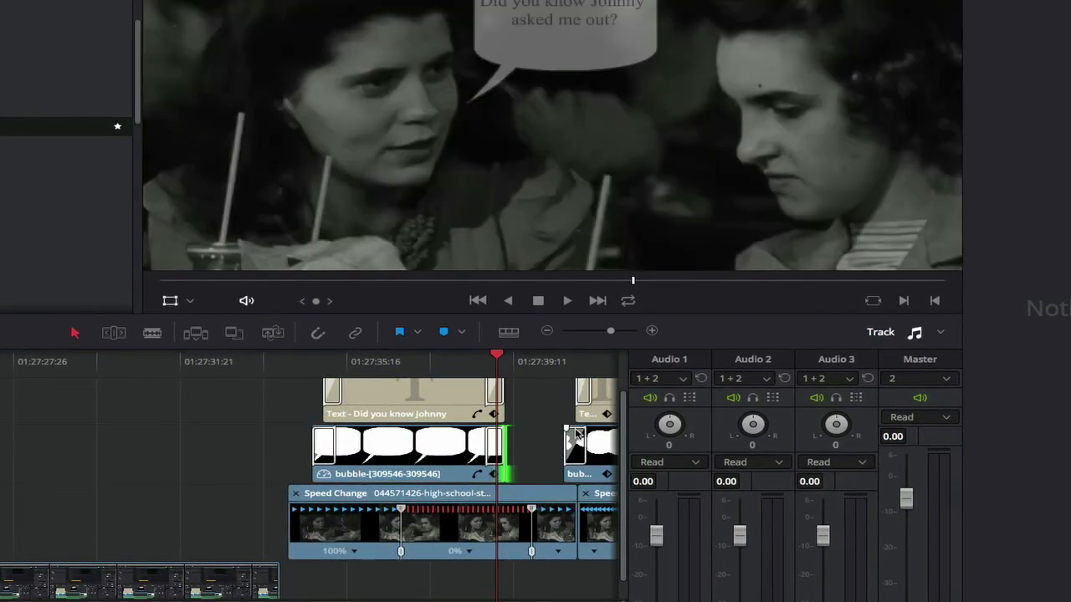
# Step: Shift the thought bubble and its caption together to shortly after the speech bubble, and play the sequence through
pyautogui.moveTo(578, 407); pyautogui.dragTo(535, 423)
pyautogui.click(578, 415)
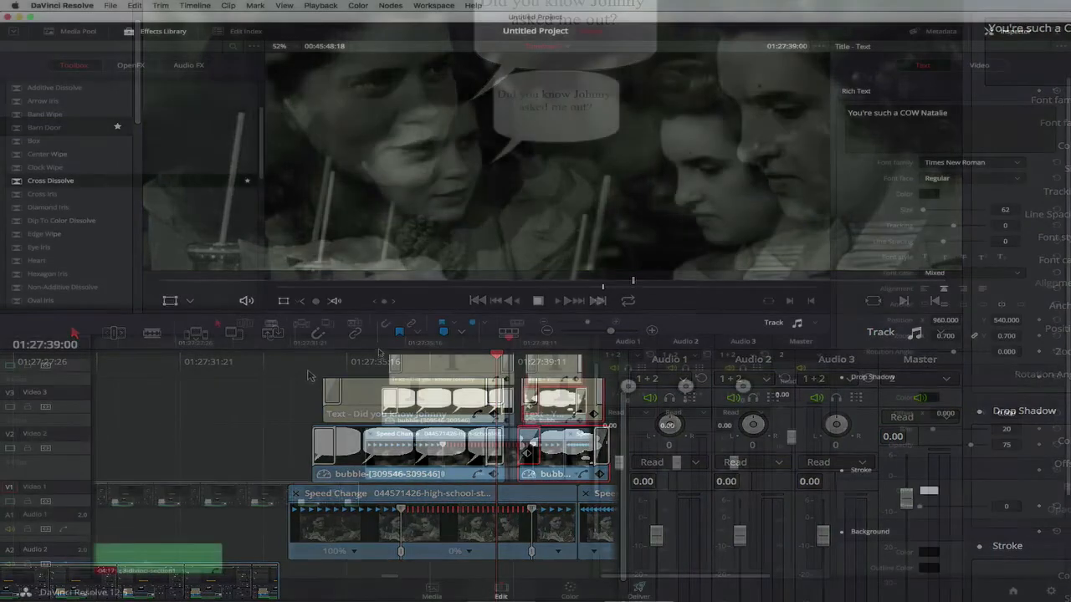
pyautogui.click(362, 351)
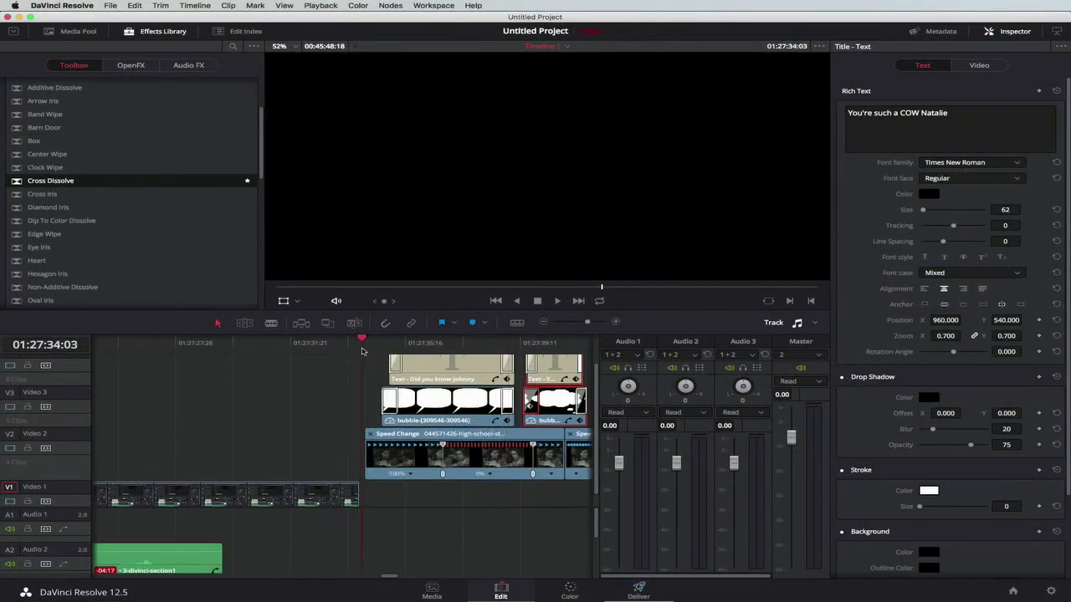
pyautogui.press('space')
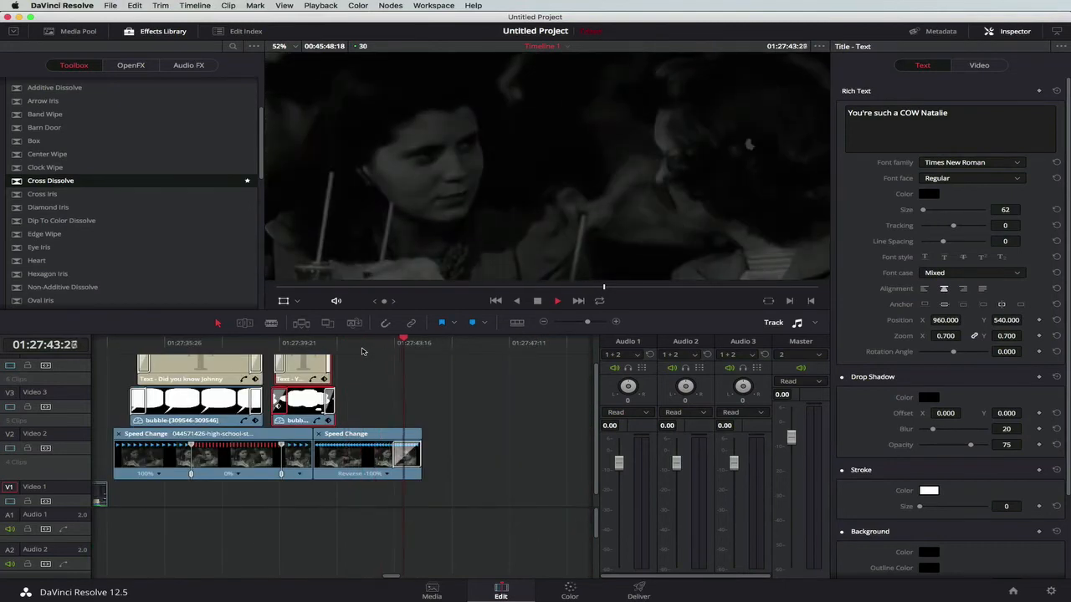
pyautogui.press('space')
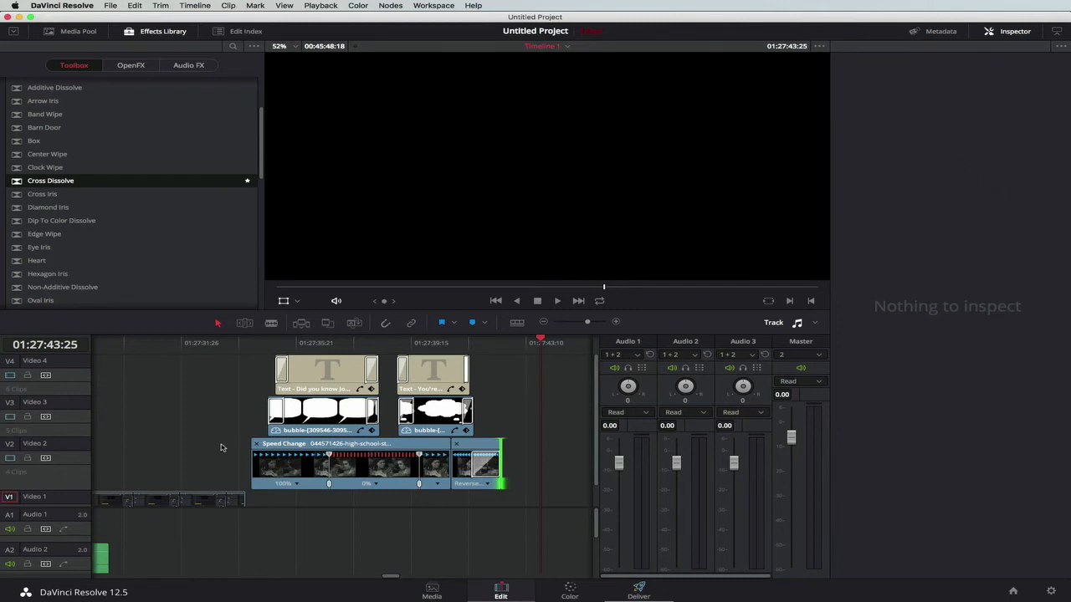
# Step: Move the playhead back to 01:27:26:20, shortly before the end of the 3-davinci-section1 audio
pyautogui.click(147, 348)
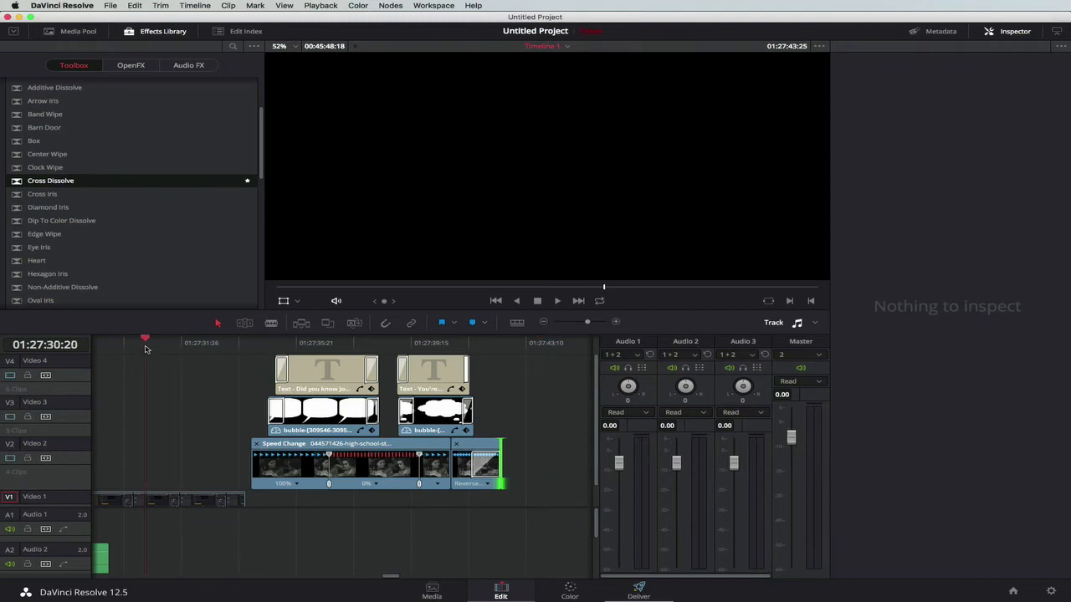
pyautogui.hscroll(-10, 166, 432)
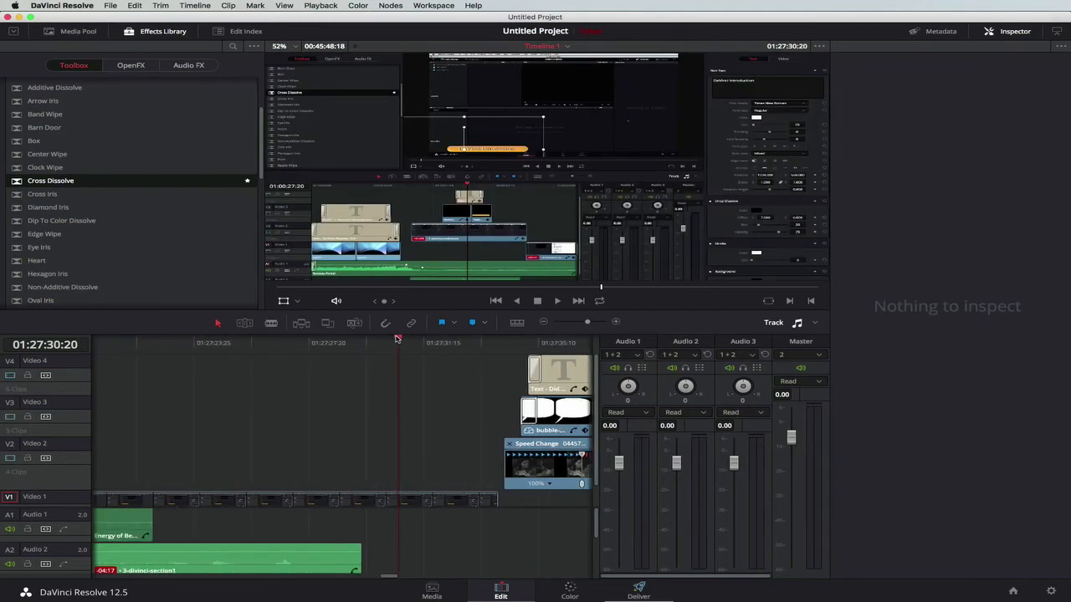
pyautogui.moveTo(377, 341); pyautogui.dragTo(278, 342)
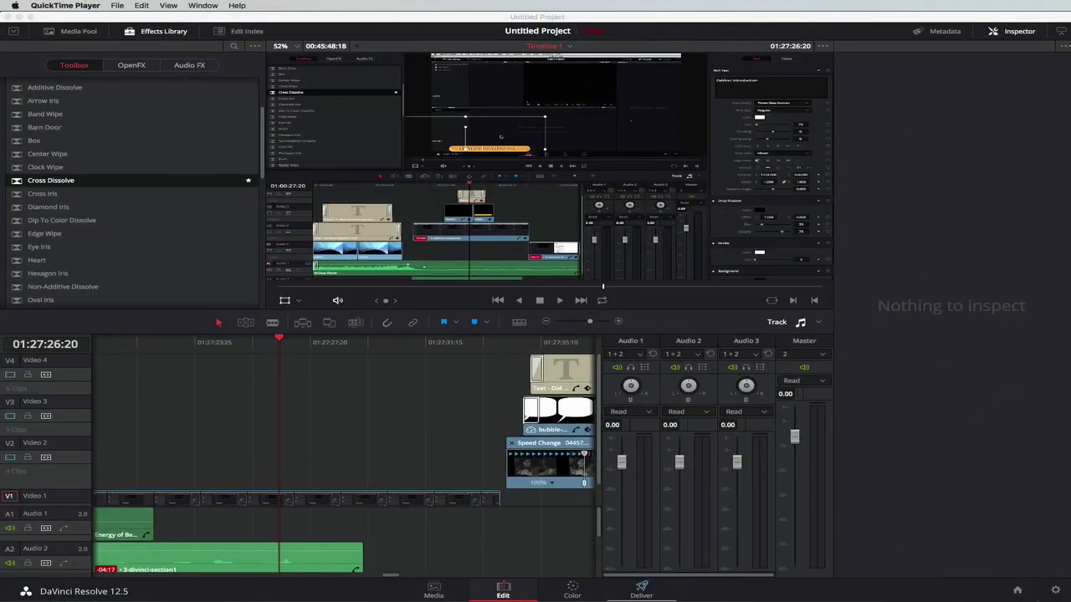
# Step: Switch to Finder and select the 5-davinci-section3 movie in the screen-recordings folder inside vision
pyautogui.click(674, 599)
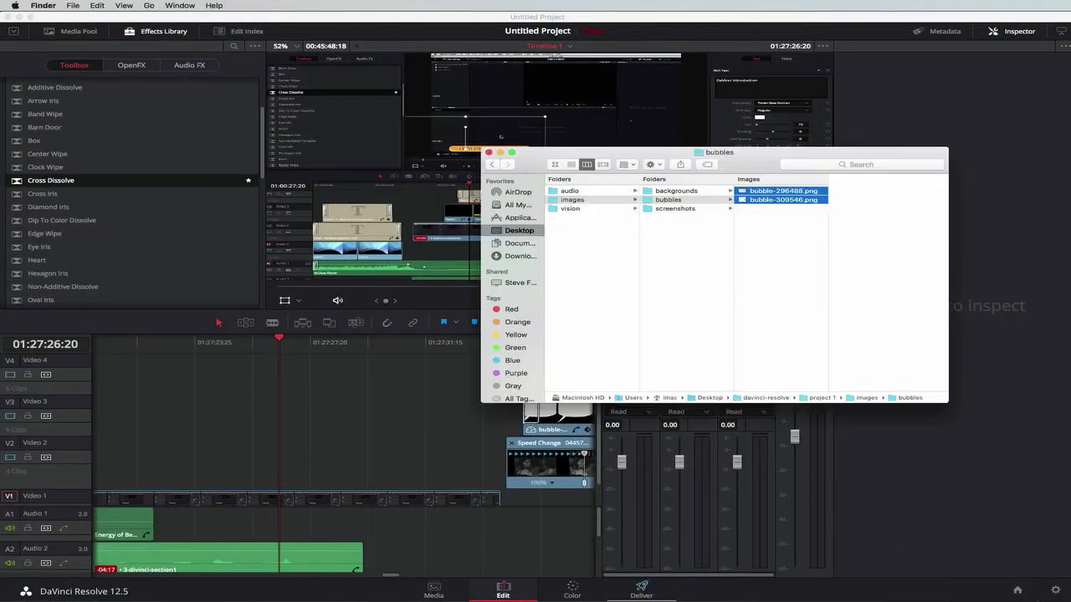
pyautogui.click(571, 210)
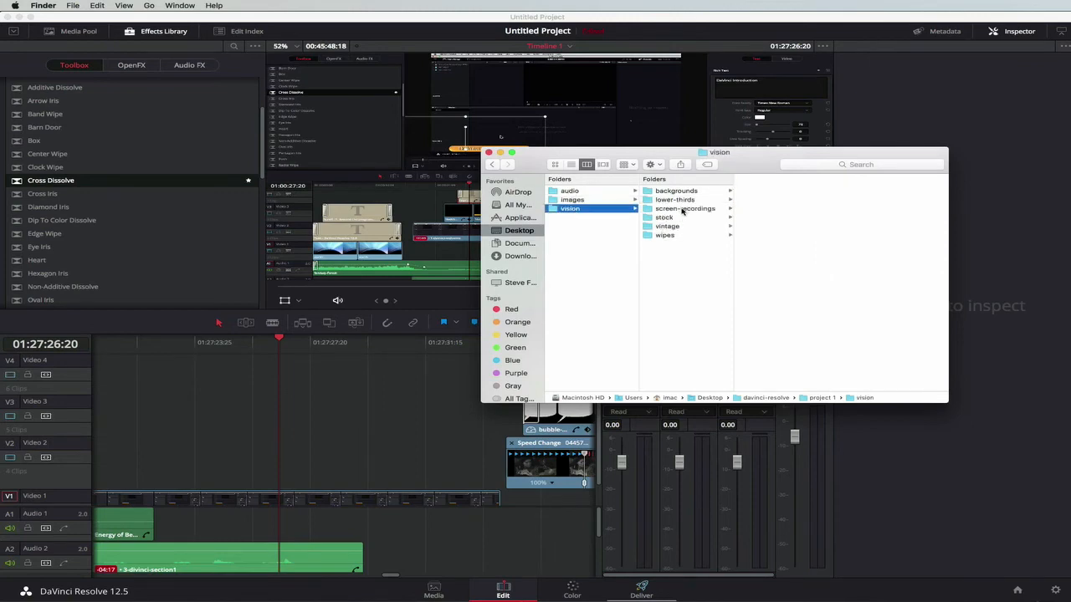
pyautogui.click(682, 209)
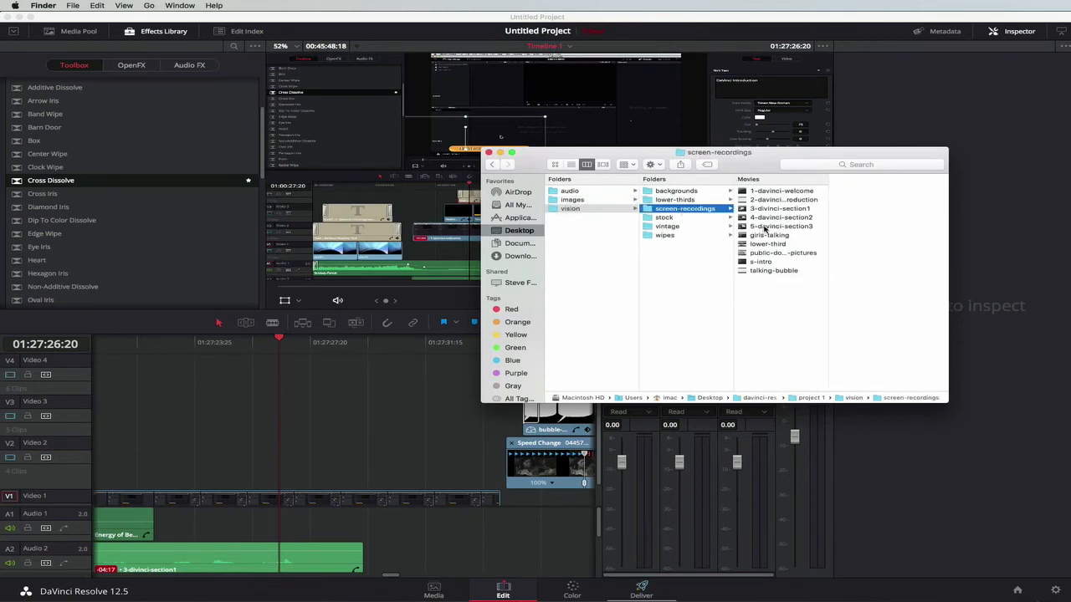
pyautogui.click(764, 227)
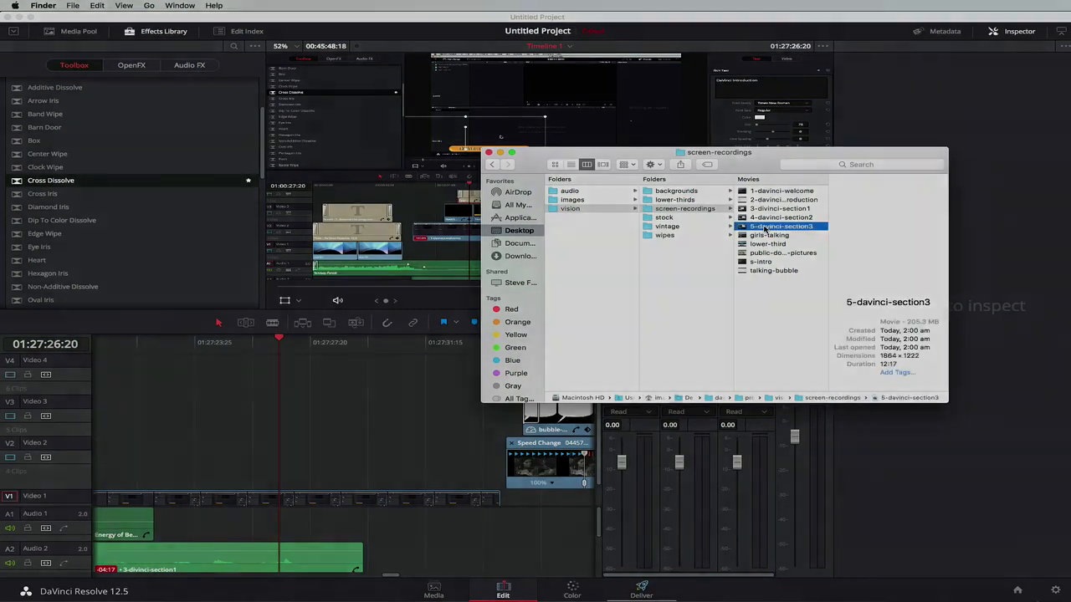
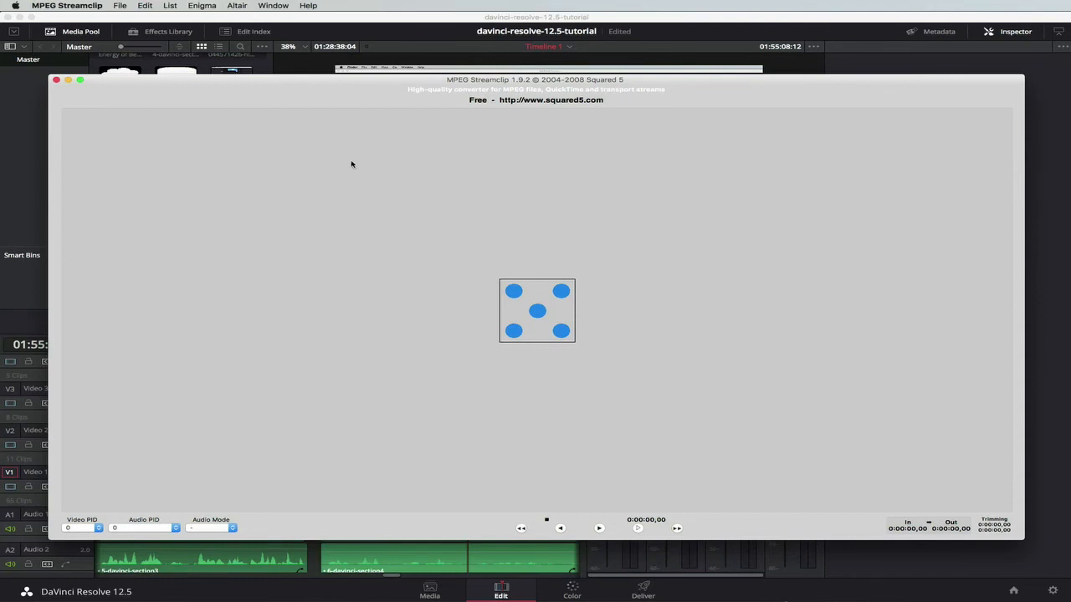
# Step: Look over the export formats that MPEG Streamclip offers
pyautogui.click(122, 7)
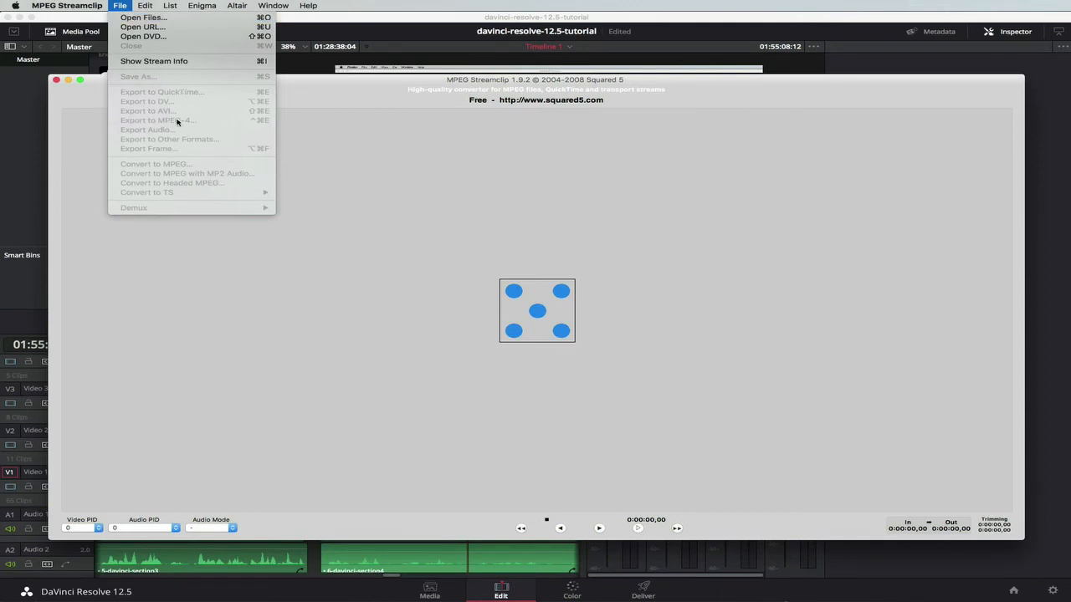
pyautogui.click(453, 158)
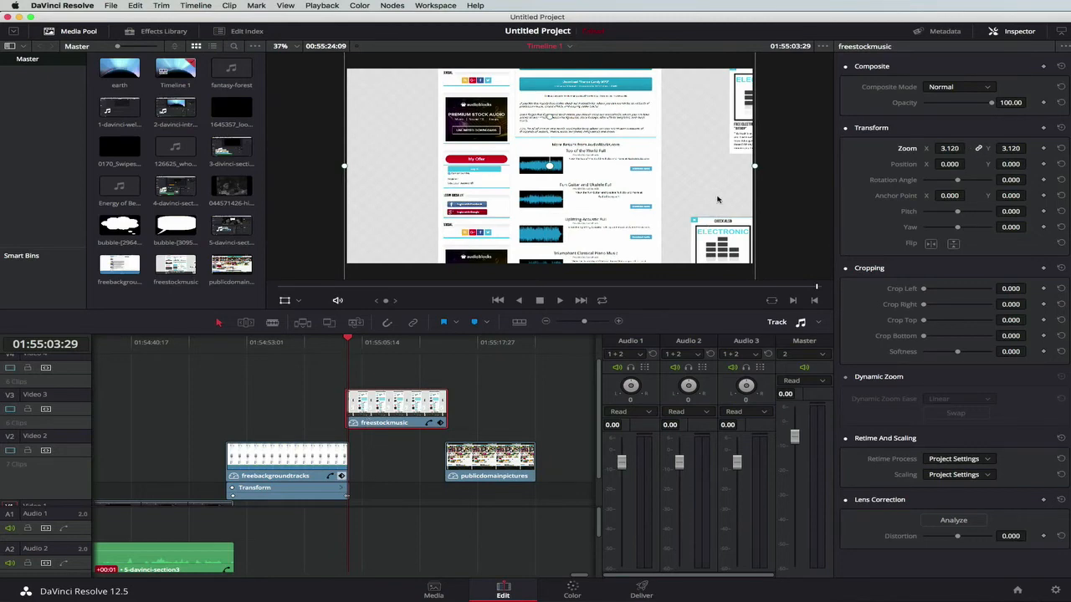
# Step: Reposition the enlarged freestockmusic image to about X 15.940, Y -1080.000 so the top of the web page fills the frame
pyautogui.moveTo(677, 119); pyautogui.dragTo(686, 261)
pyautogui.scroll(-5, 700, 220)
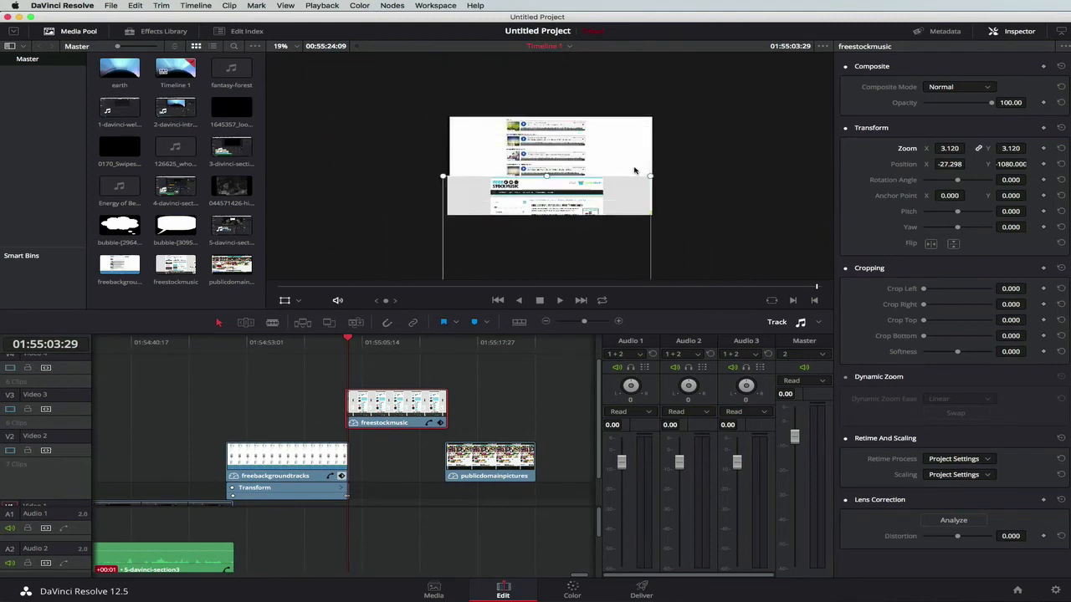
pyautogui.moveTo(619, 193); pyautogui.dragTo(624, 131)
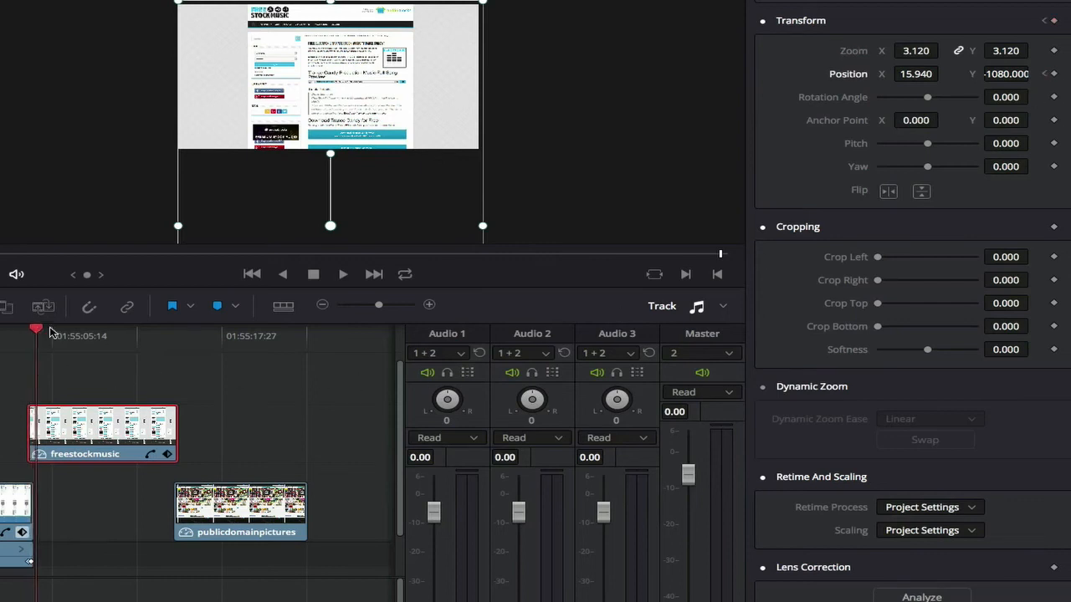
# Step: At the end of the freestockmusic clip, set the position to about X 10.536, Y 533.259 so the page pans downward
pyautogui.moveTo(34, 335); pyautogui.dragTo(176, 339)
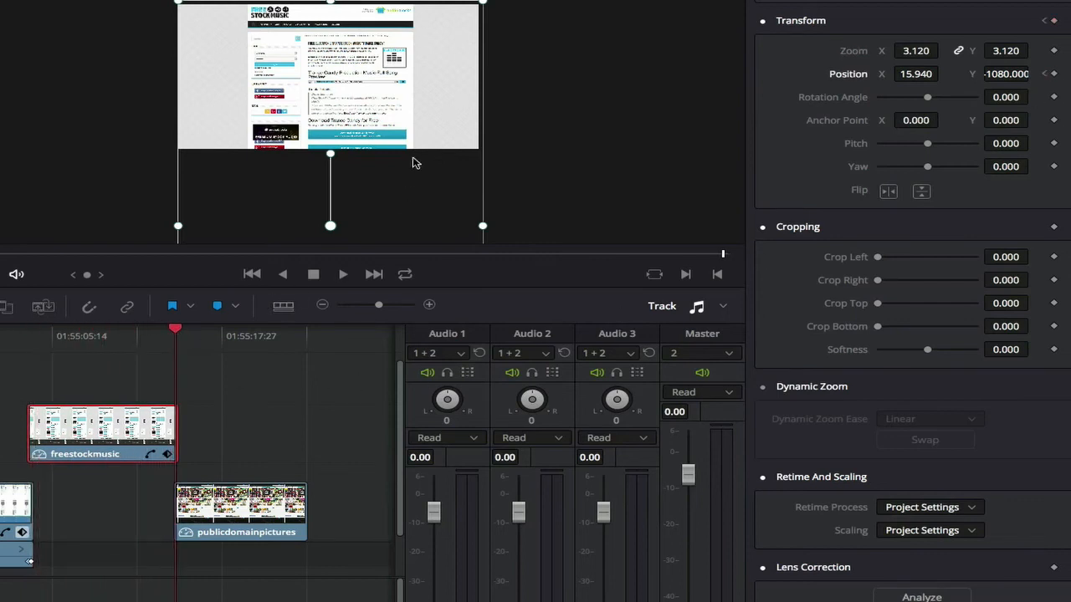
pyautogui.moveTo(397, 217); pyautogui.dragTo(396, 15)
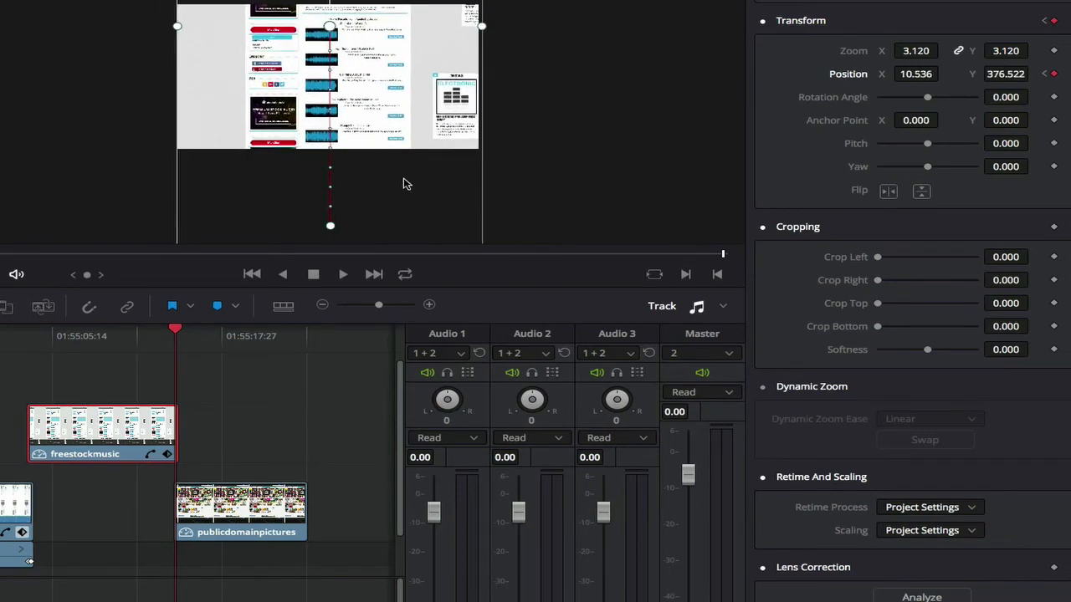
pyautogui.moveTo(408, 183)
pyautogui.mouseDown()
pyautogui.moveTo(407, 111)
pyautogui.moveTo(402, 189)
pyautogui.moveTo(403, 167)
pyautogui.mouseUp()
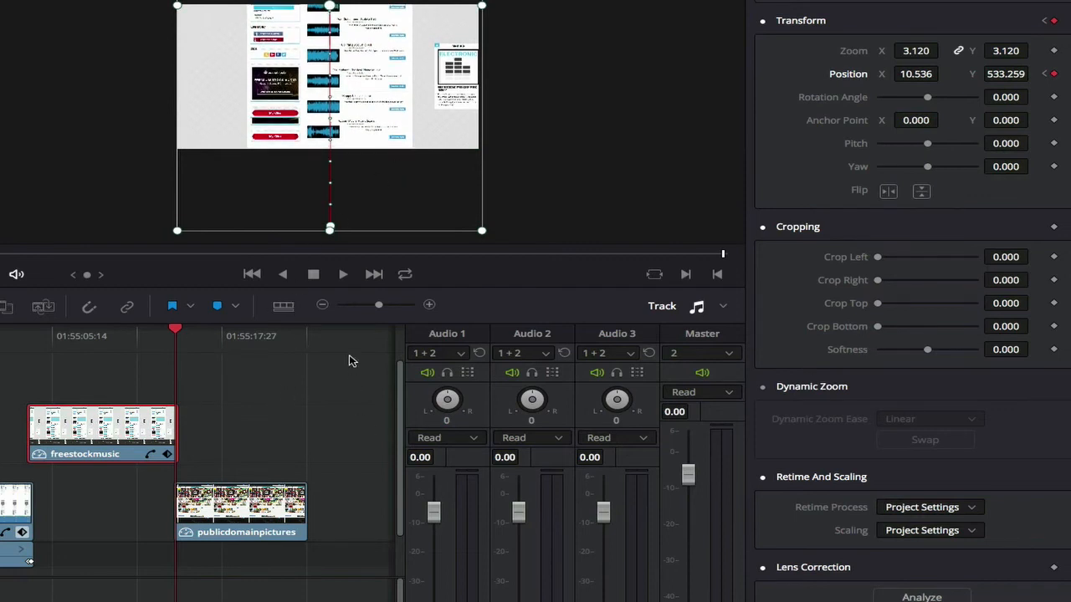
# Step: Enlarge the publicdomainpictures image to a linked zoom of 2.250 and position it at about X -10.809, Y -697.212 to frame the page top
pyautogui.moveTo(176, 333)
pyautogui.mouseDown()
pyautogui.moveTo(19, 335)
pyautogui.moveTo(181, 342)
pyautogui.mouseUp()
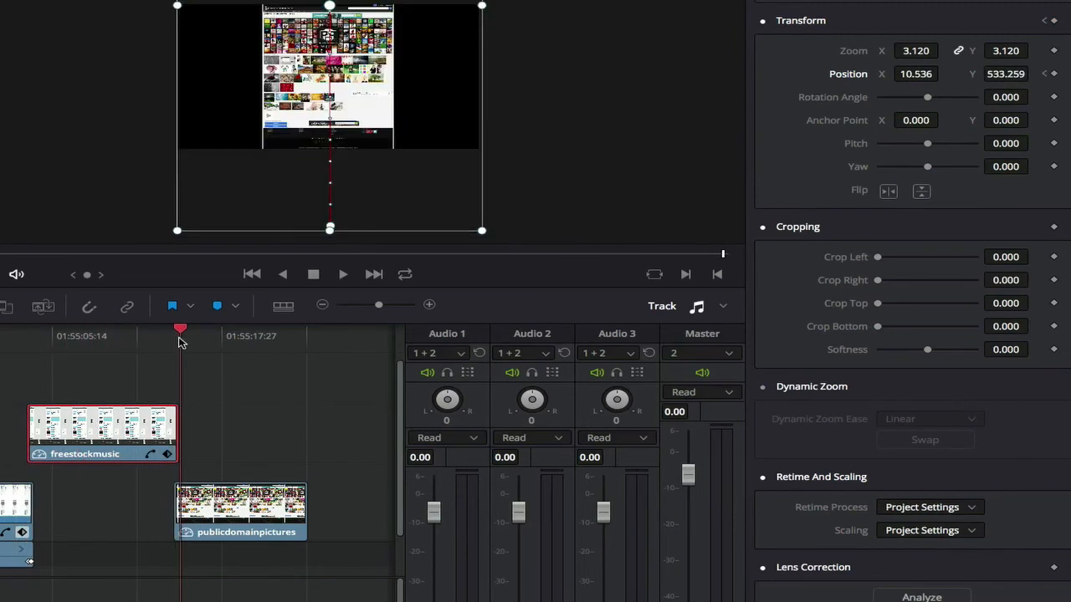
pyautogui.click(192, 493)
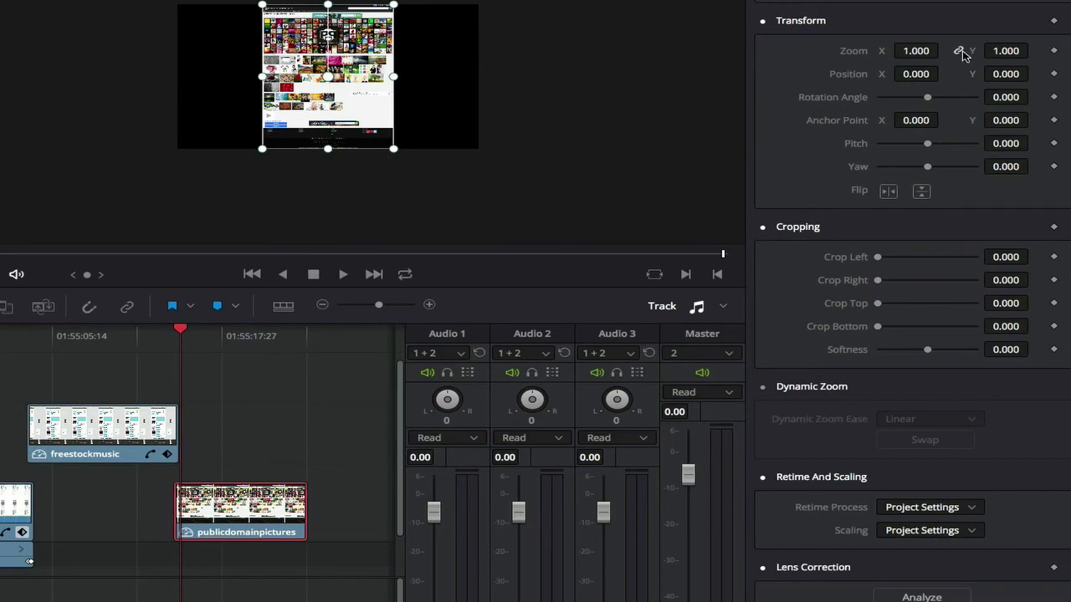
pyautogui.moveTo(913, 51); pyautogui.dragTo(945, 52)
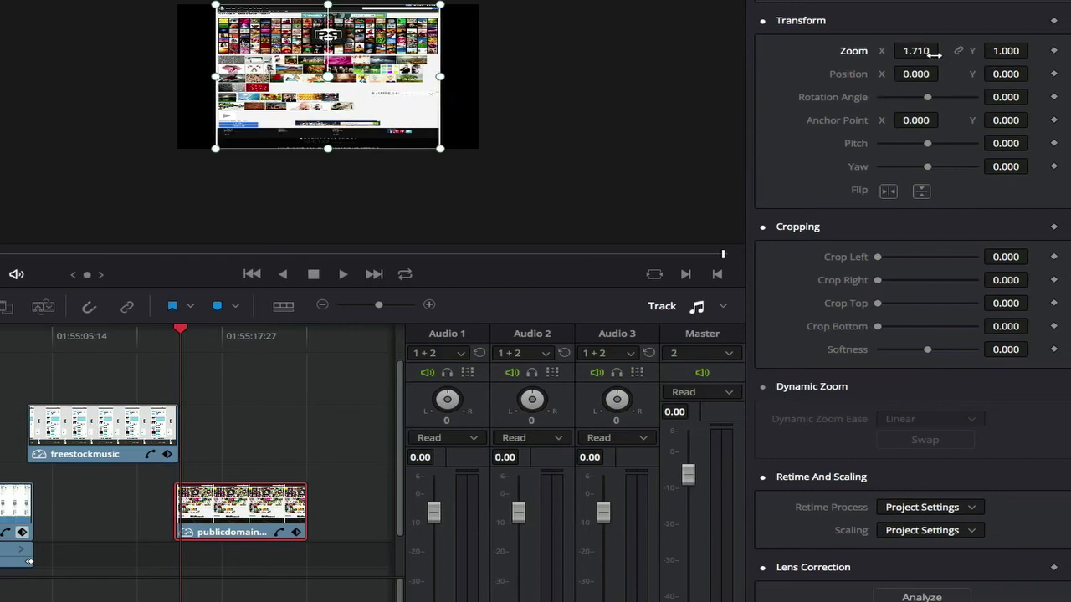
pyautogui.hotkey('ctrl', 'z')
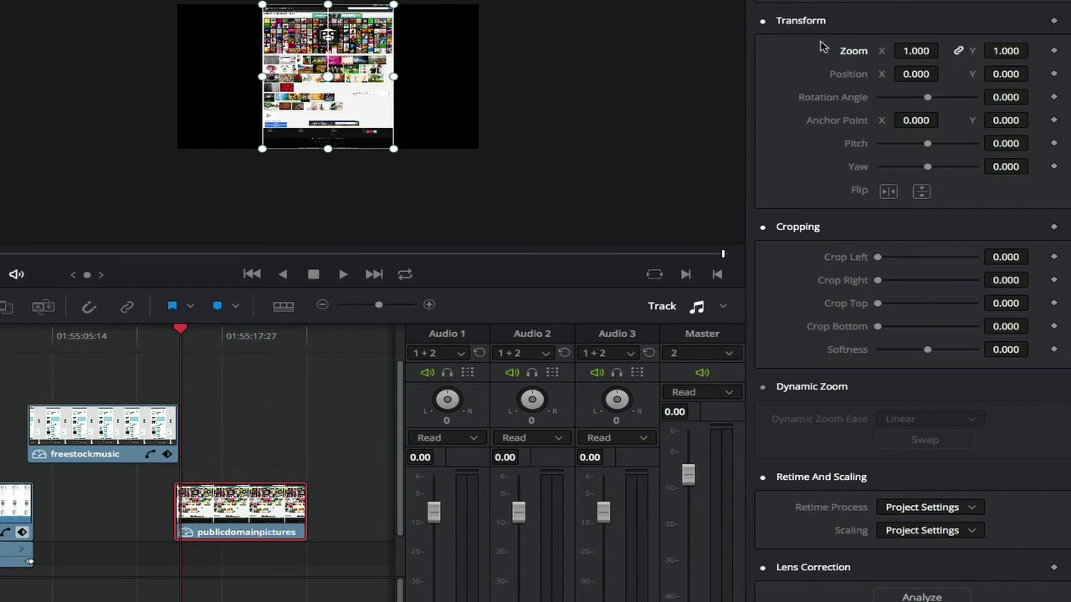
pyautogui.moveTo(916, 51); pyautogui.dragTo(1008, 51)
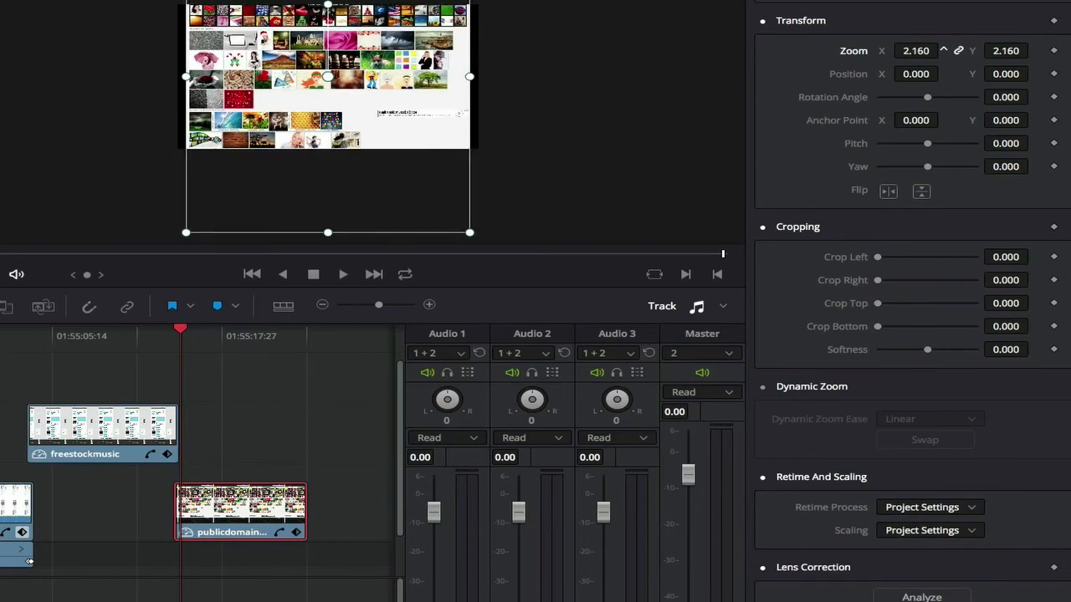
pyautogui.moveTo(411, 56); pyautogui.dragTo(410, 133)
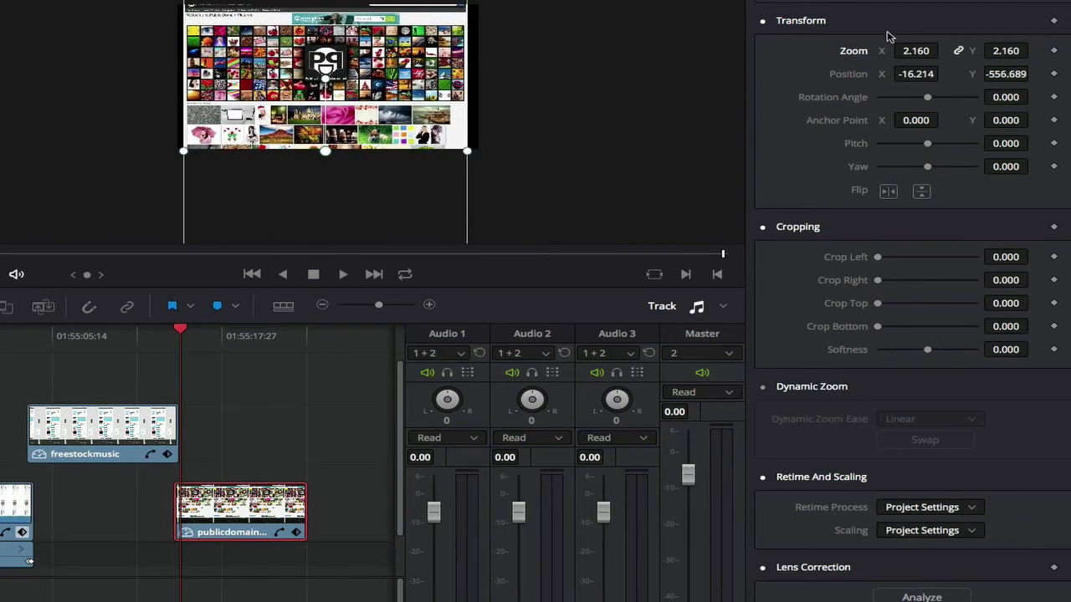
pyautogui.moveTo(917, 52); pyautogui.dragTo(946, 50)
pyautogui.moveTo(416, 53); pyautogui.dragTo(417, 68)
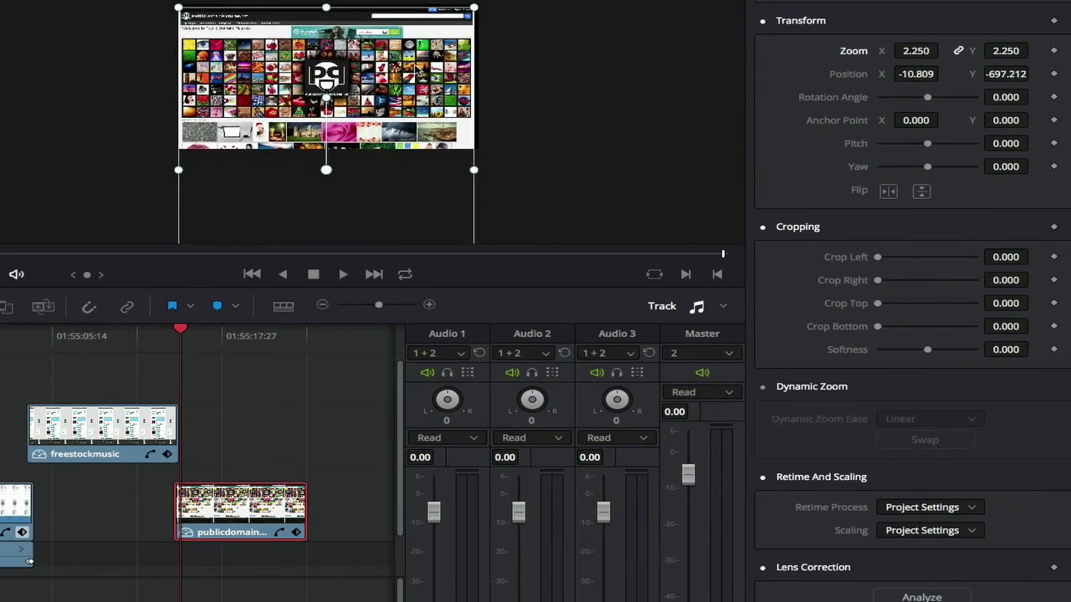
# Step: Start the publicdomainpictures clip at the playhead, keyframe its position there, and shift the page upward near the clip's end
pyautogui.moveTo(204, 502); pyautogui.dragTo(219, 502)
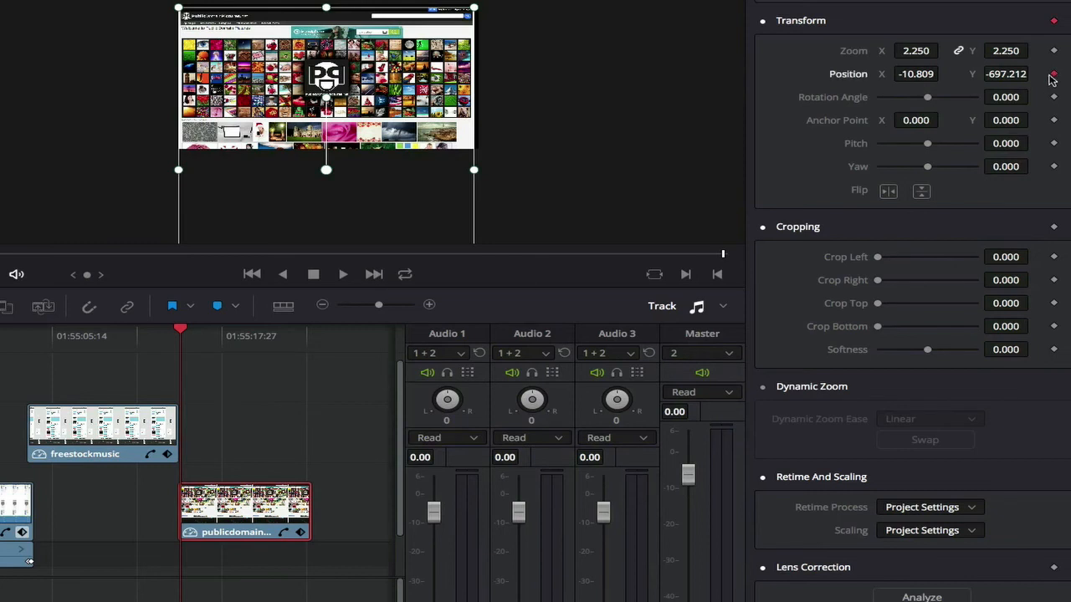
pyautogui.moveTo(187, 332); pyautogui.dragTo(308, 335)
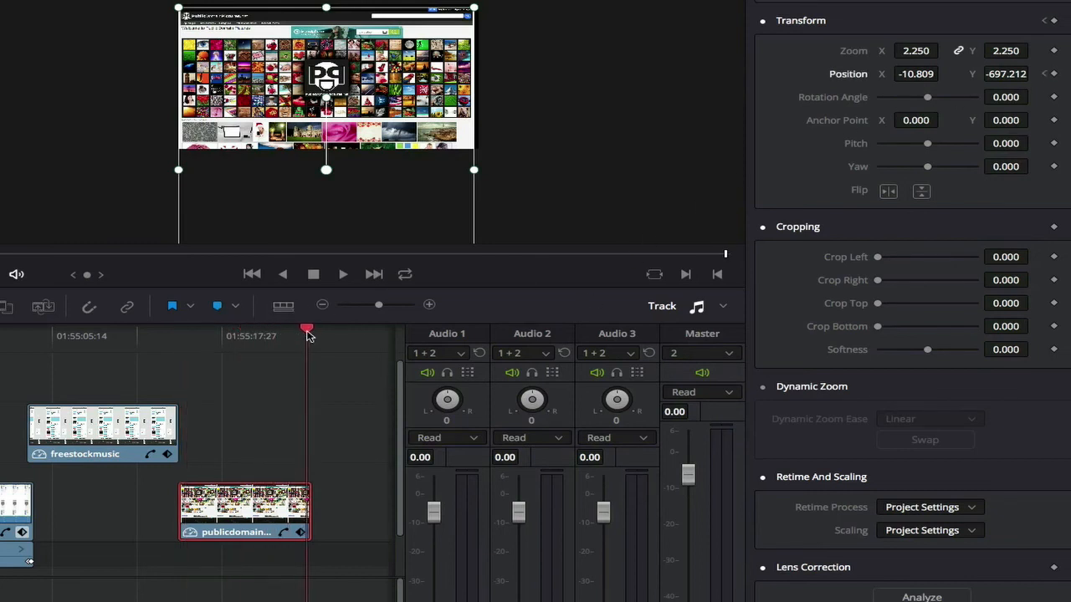
pyautogui.moveTo(377, 217); pyautogui.dragTo(381, 116)
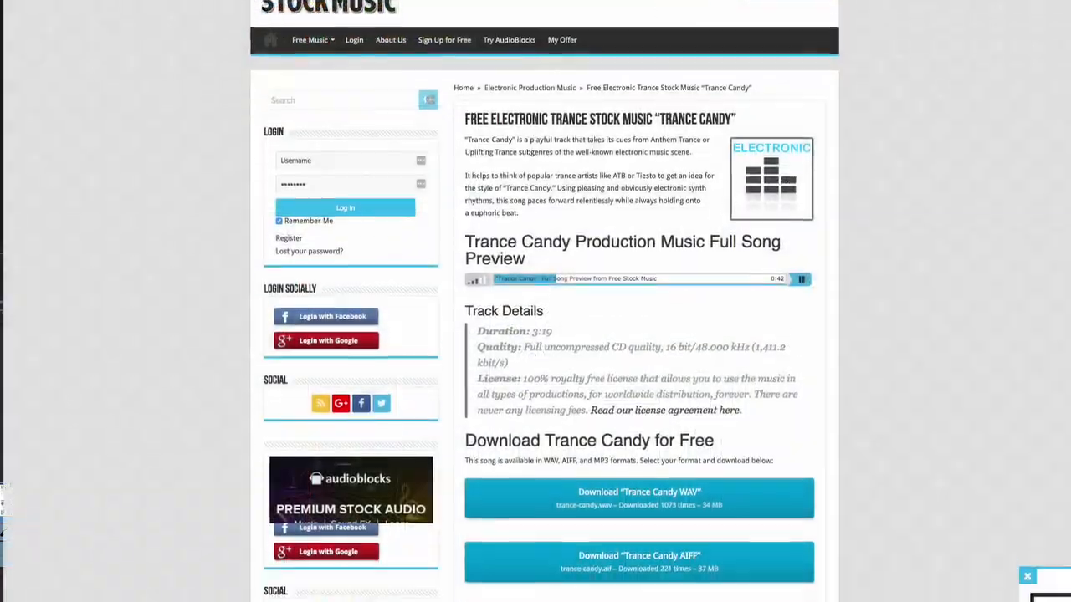
pyautogui.scroll(-5, 535, 301)
pyautogui.scroll(-6, 535, 301)
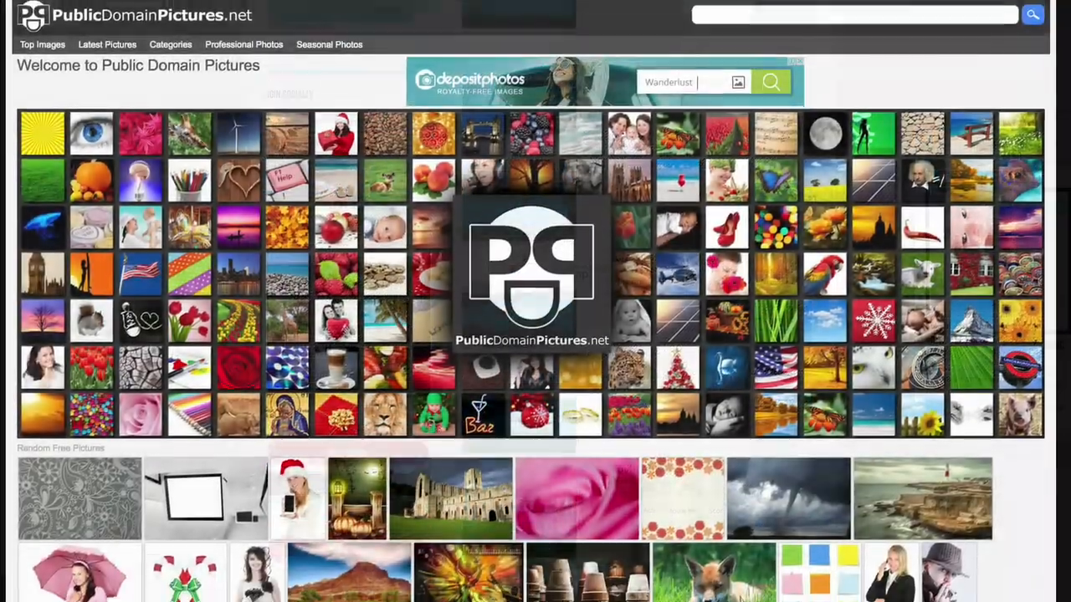
pyautogui.scroll(-4, 536, 301)
pyautogui.scroll(-5, 535, 301)
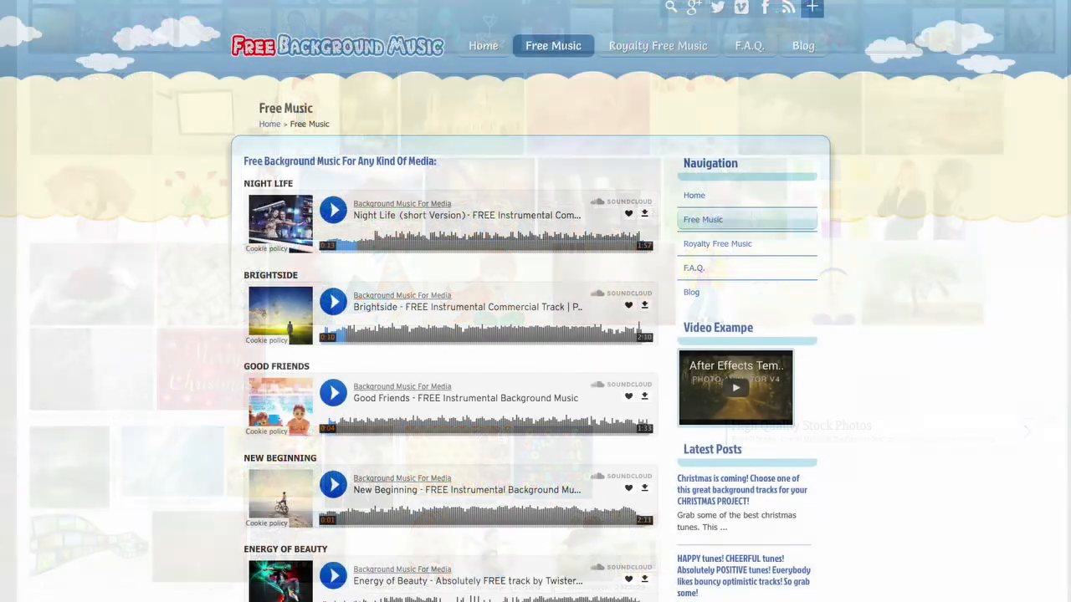
pyautogui.scroll(-10, 535, 301)
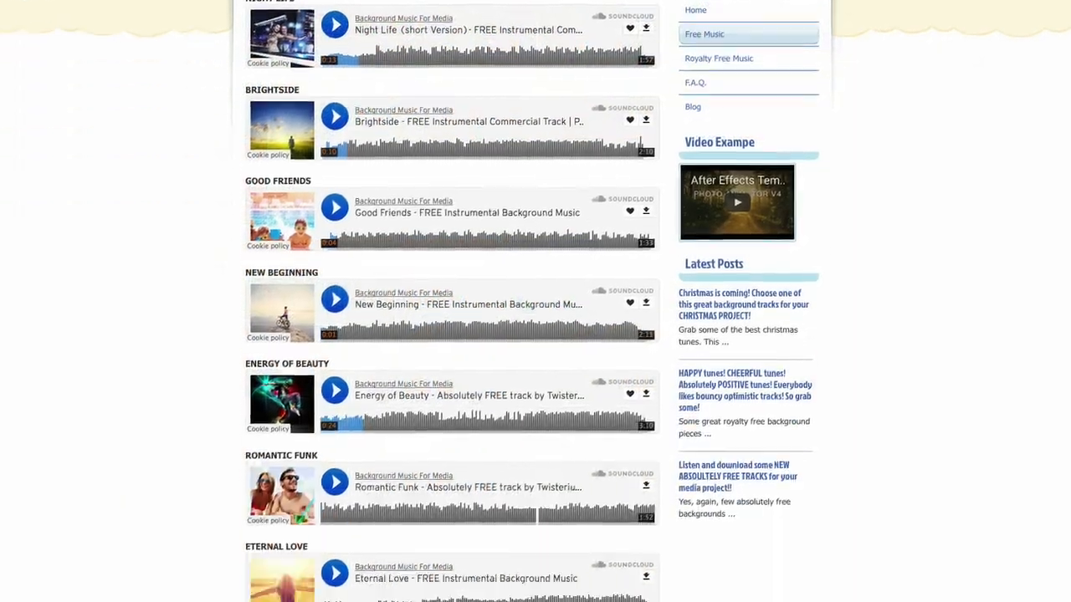
pyautogui.scroll(-16, 535, 301)
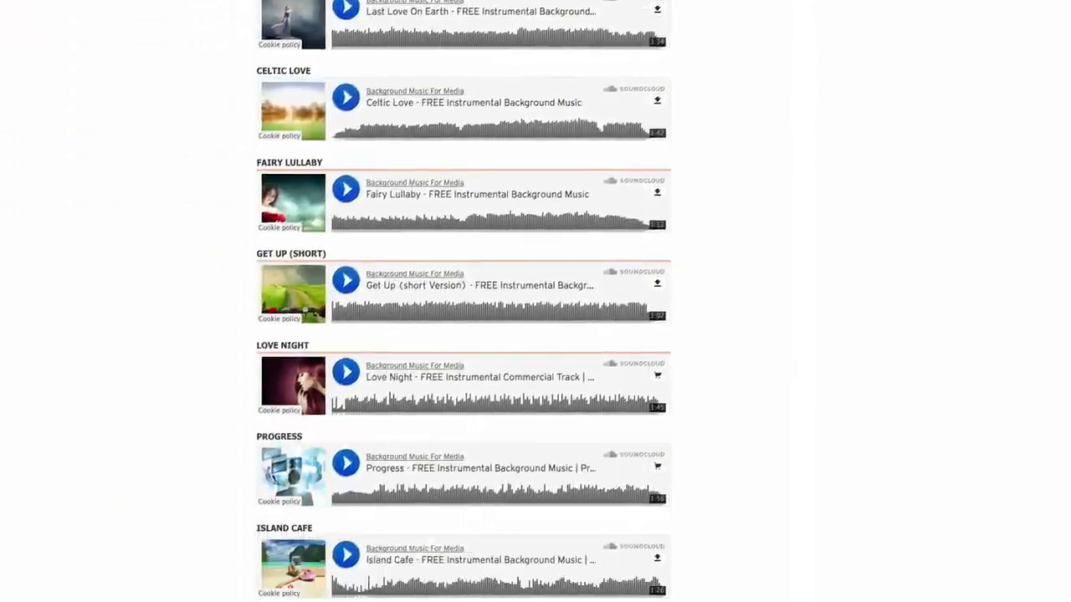
pyautogui.scroll(-11, 536, 301)
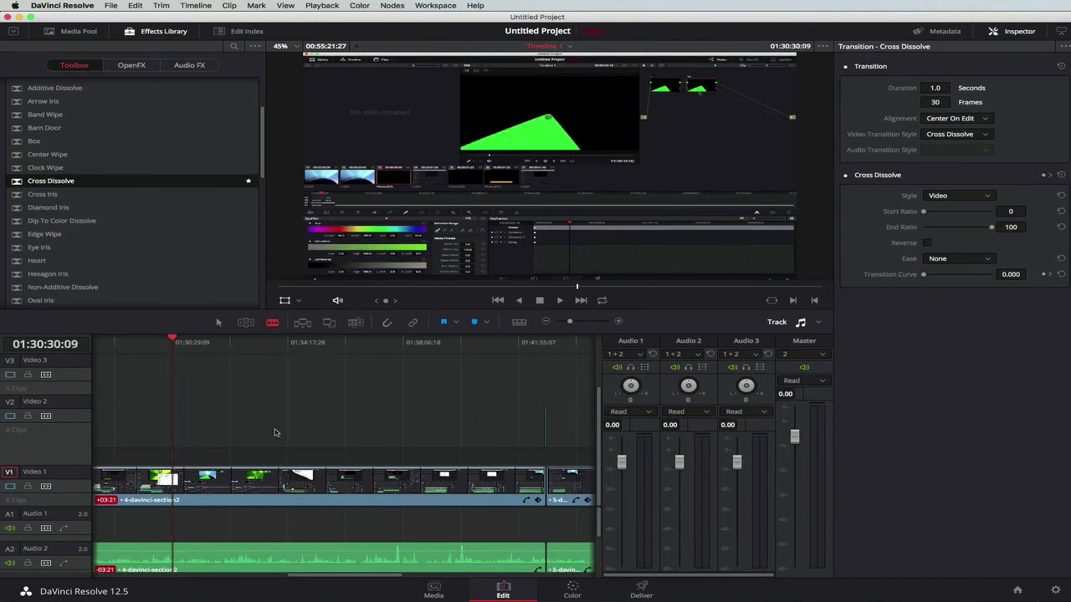
# Step: Split the 4-davinci-section2 video clip at 01:30:26:20
pyautogui.moveTo(571, 324); pyautogui.dragTo(580, 323)
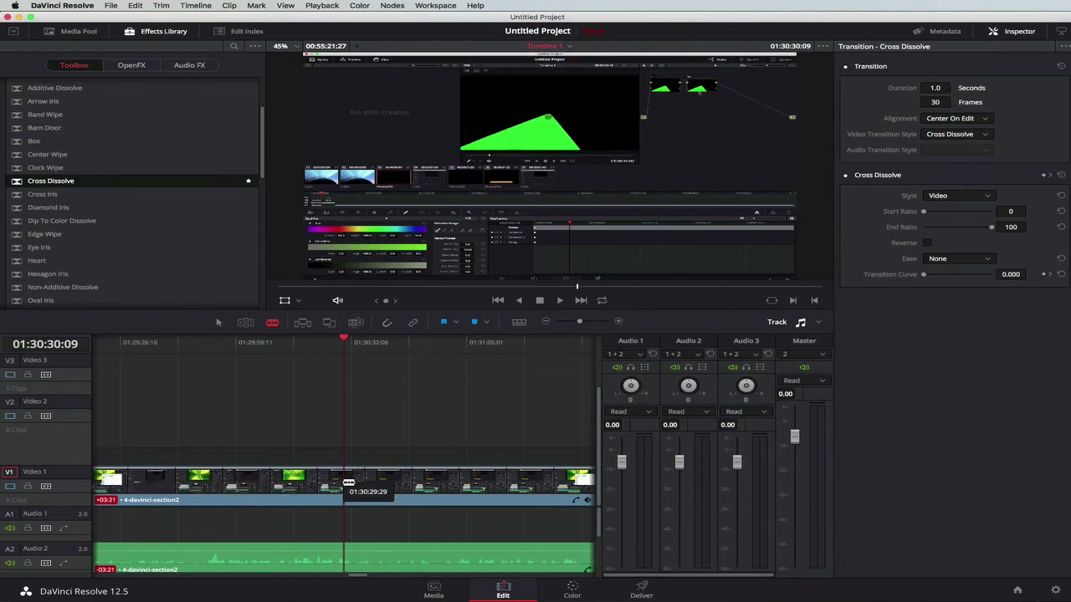
pyautogui.moveTo(340, 340)
pyautogui.mouseDown()
pyautogui.moveTo(276, 344)
pyautogui.moveTo(355, 340)
pyautogui.moveTo(330, 342)
pyautogui.mouseUp()
pyautogui.moveTo(335, 476); pyautogui.dragTo(336, 479)
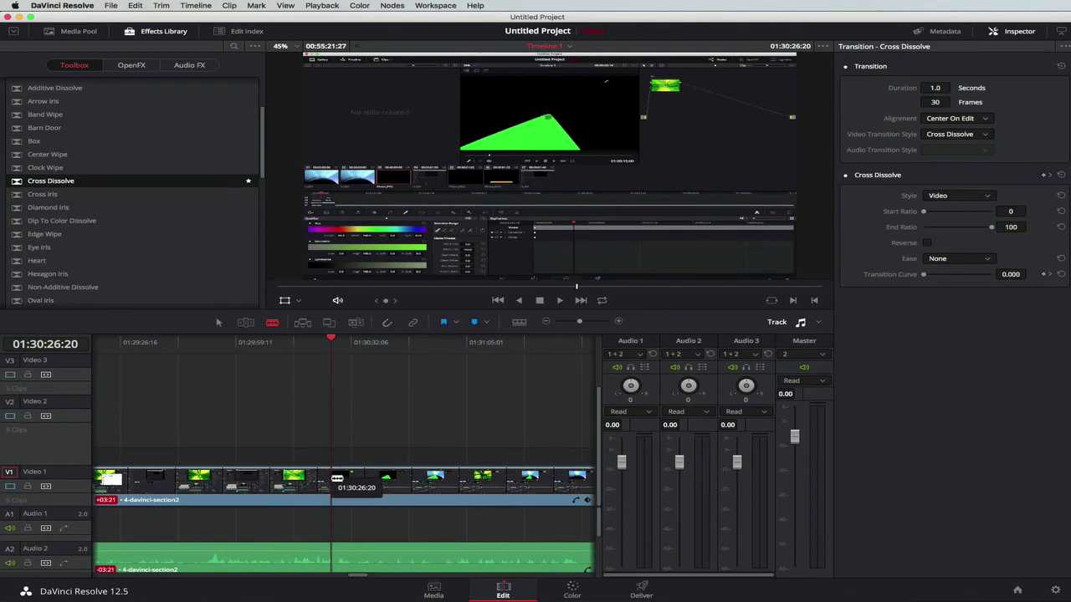
pyautogui.click(335, 476)
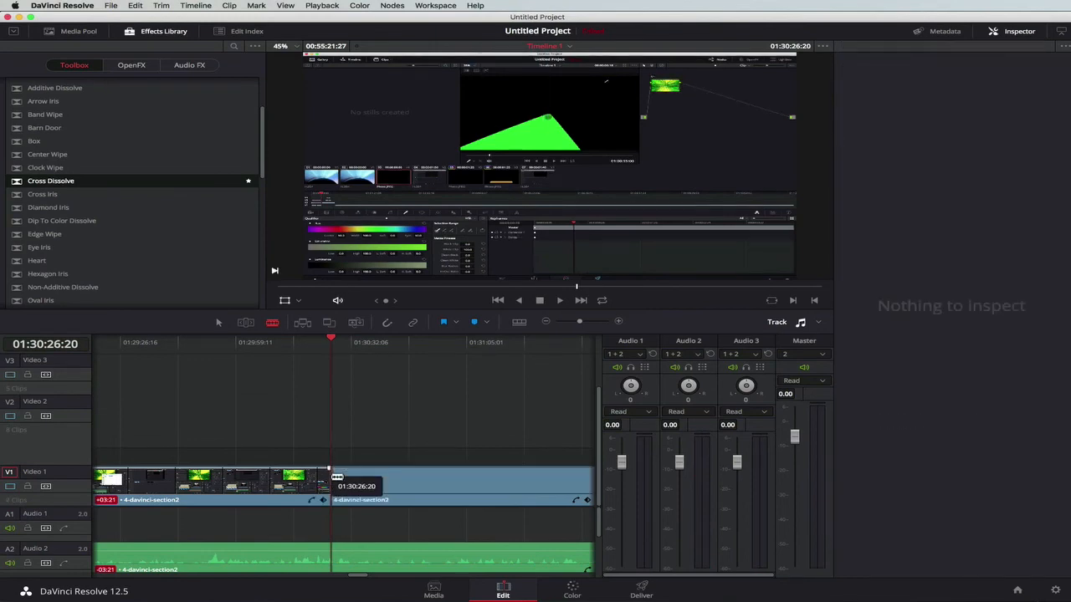
# Step: Split the remaining 4-davinci-section2 video at about 01:30:46:26 and again at about 01:31:00:25
pyautogui.moveTo(328, 345); pyautogui.dragTo(402, 344)
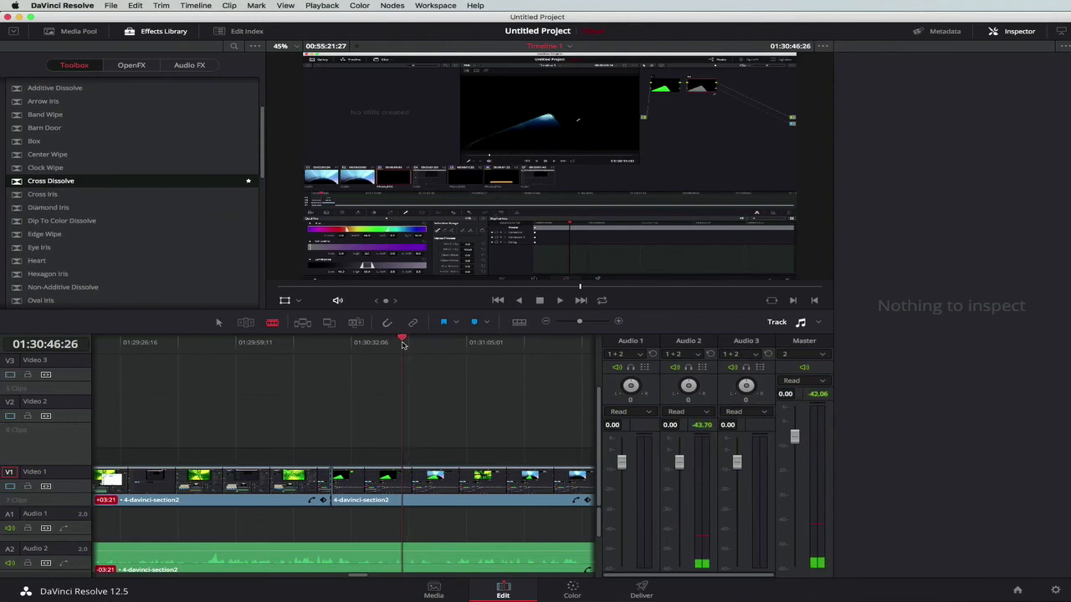
pyautogui.click(408, 483)
pyautogui.click(402, 339)
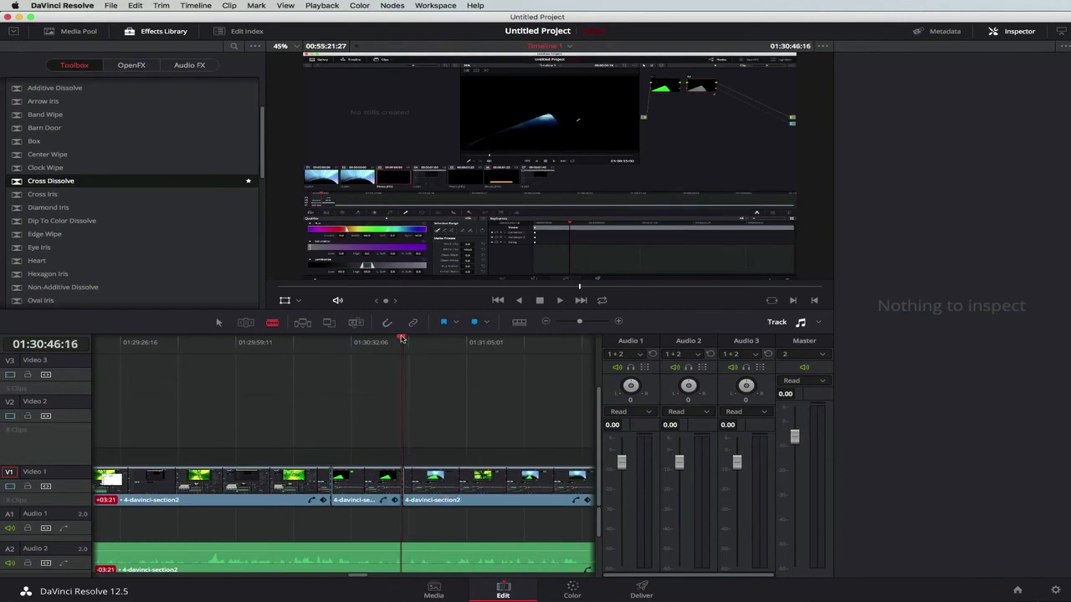
pyautogui.moveTo(402, 338); pyautogui.dragTo(451, 341)
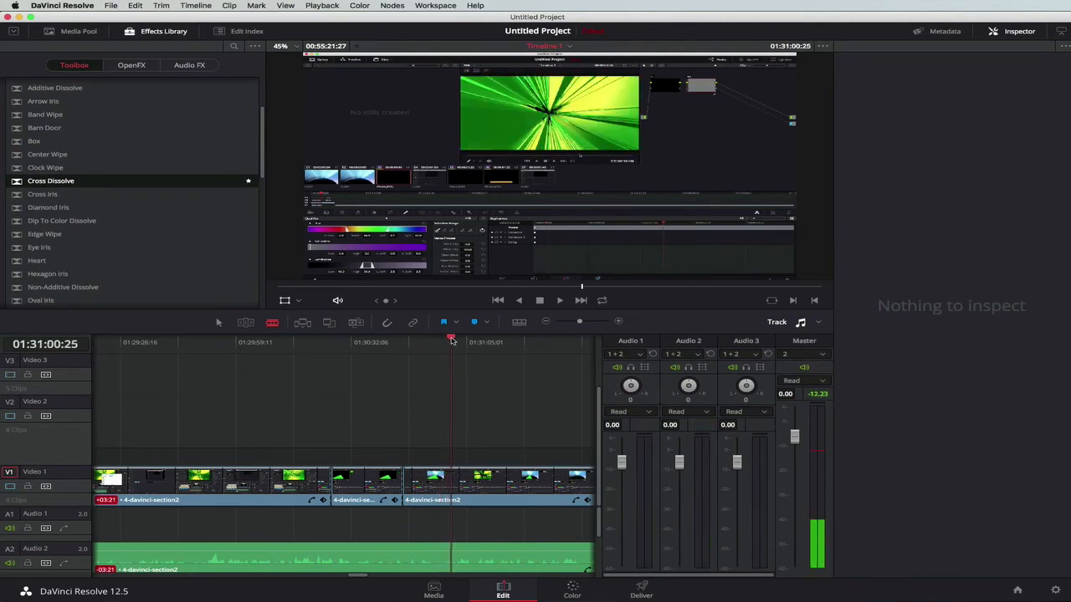
pyautogui.moveTo(457, 480); pyautogui.dragTo(455, 482)
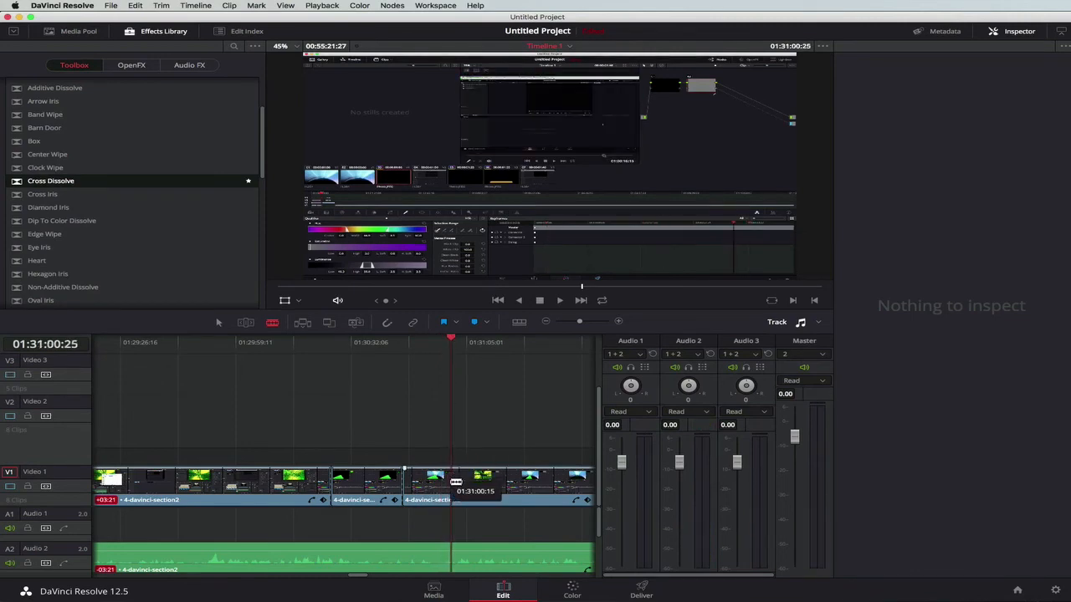
# Step: Return the playhead to about 01:30:34:22 and select the 4-davinci-section2 segment between the first two cuts
pyautogui.moveTo(451, 343); pyautogui.dragTo(374, 345)
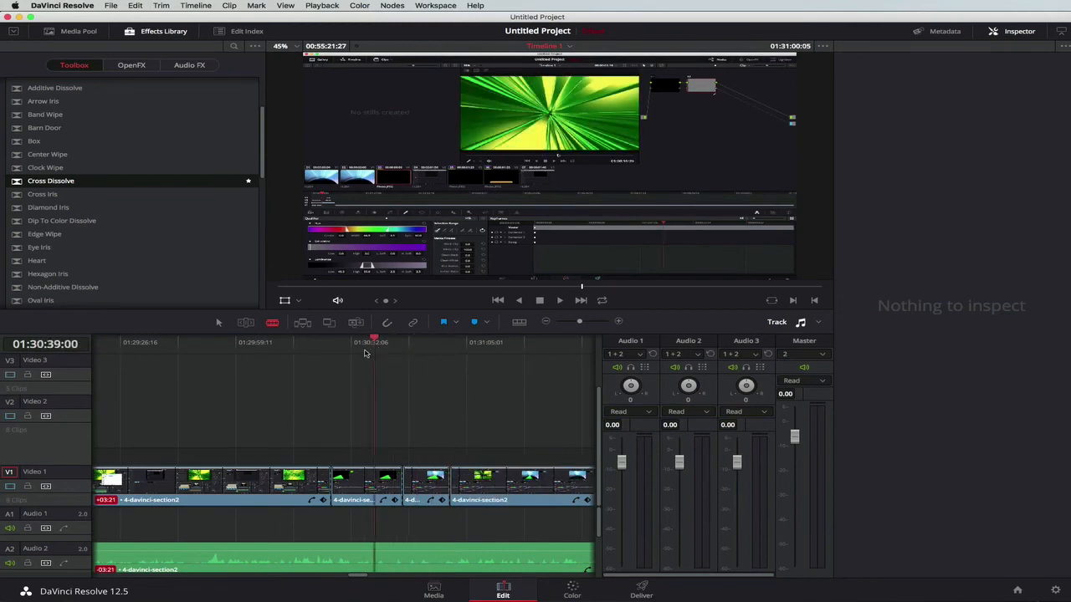
pyautogui.click(358, 345)
pyautogui.click(218, 322)
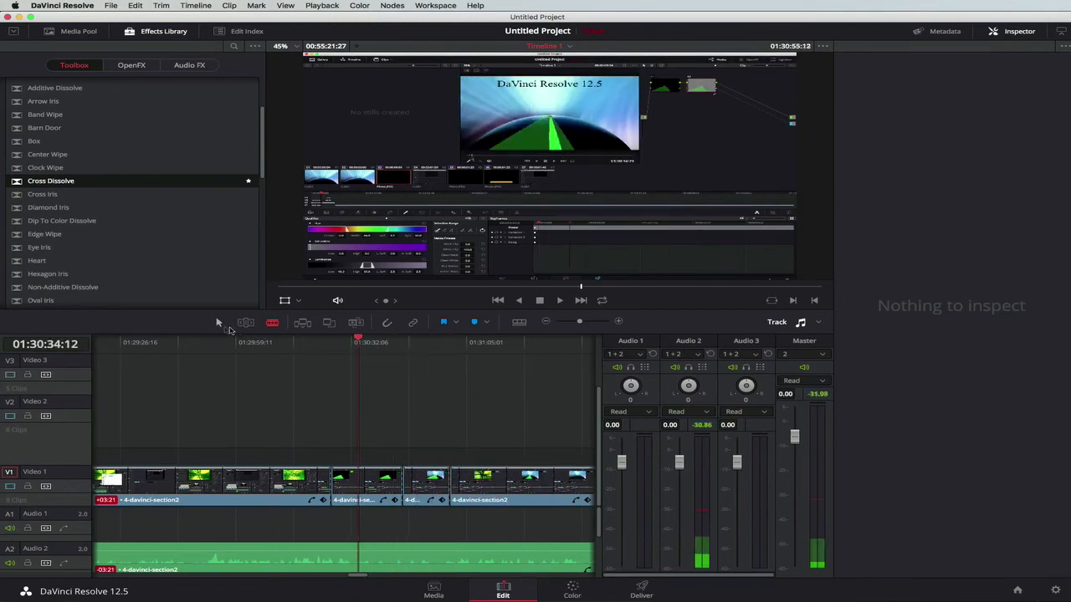
pyautogui.click(355, 479)
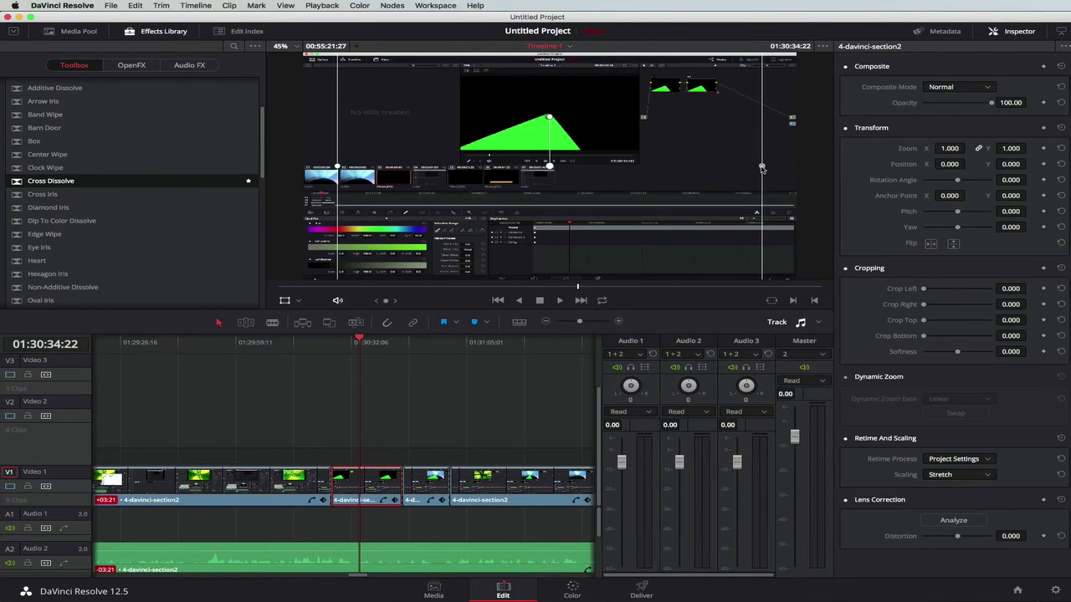
pyautogui.moveTo(761, 167); pyautogui.dragTo(800, 165)
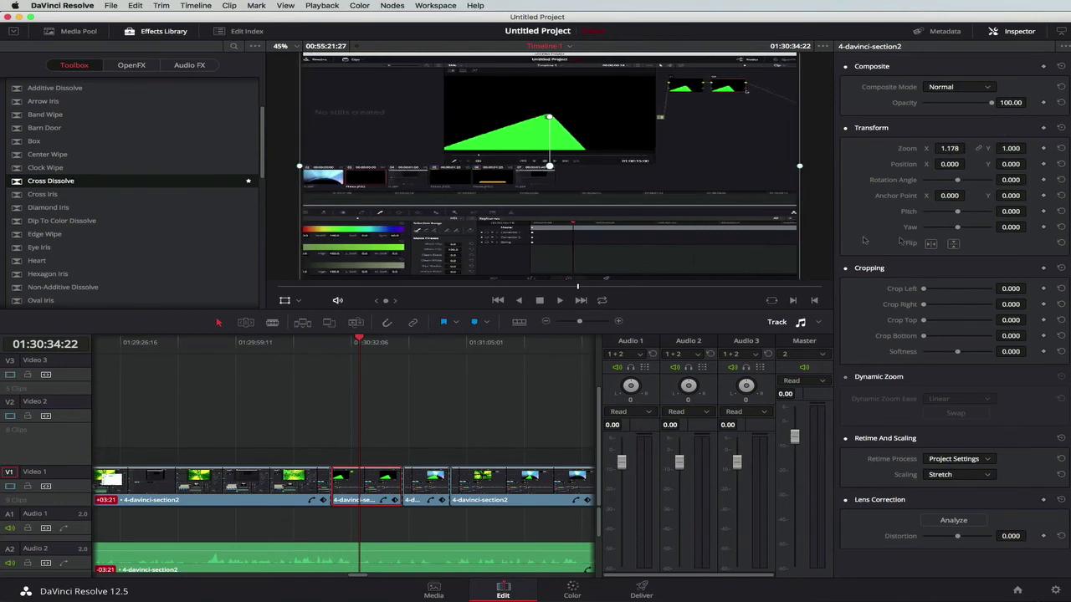
pyautogui.doubleClick(950, 148)
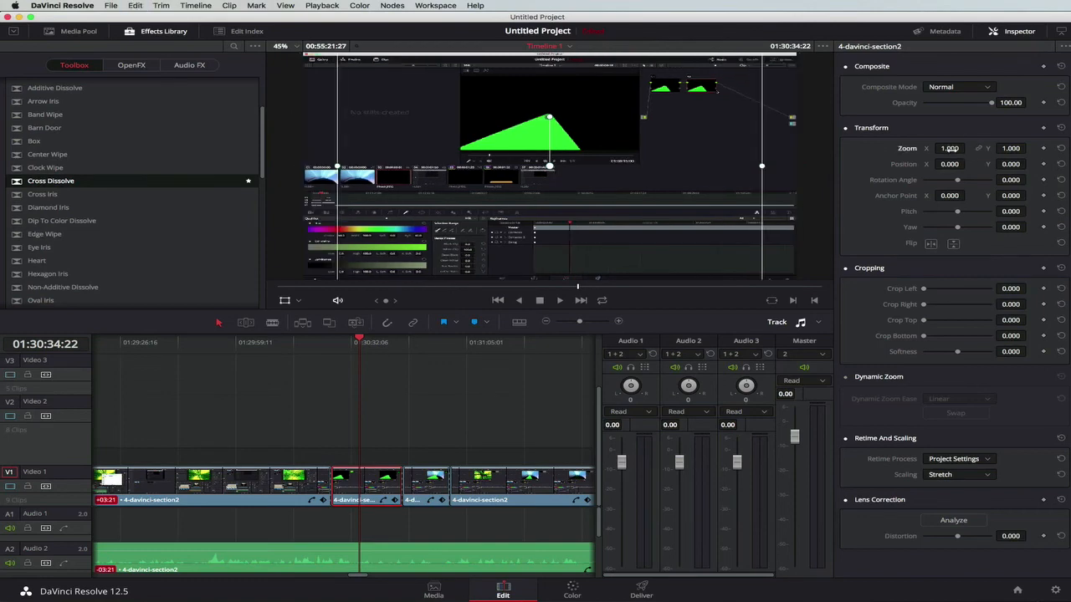
pyautogui.moveTo(949, 148); pyautogui.dragTo(968, 148)
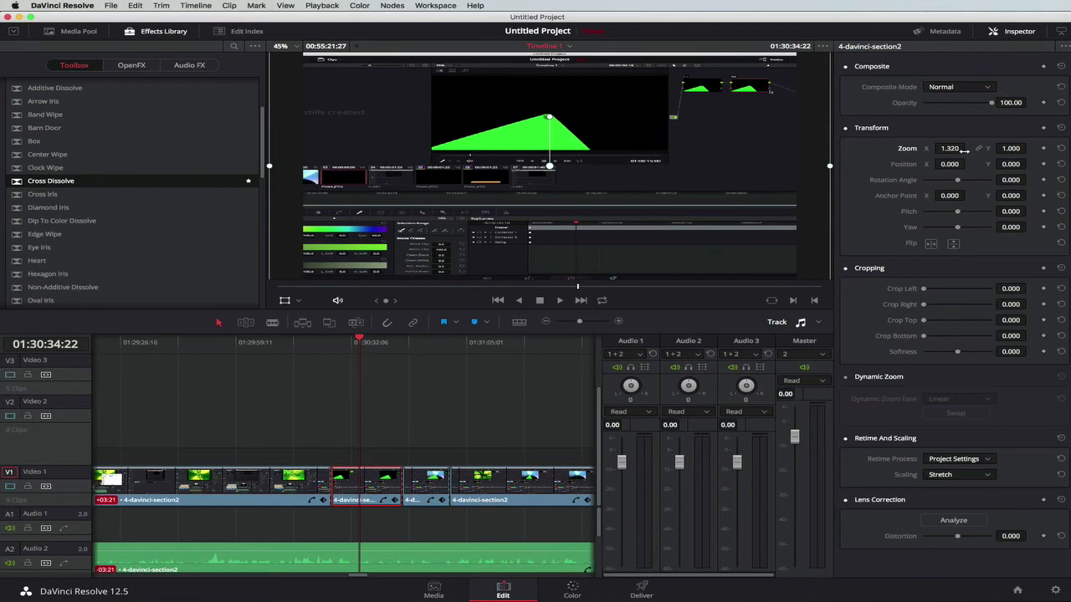
pyautogui.doubleClick(964, 149)
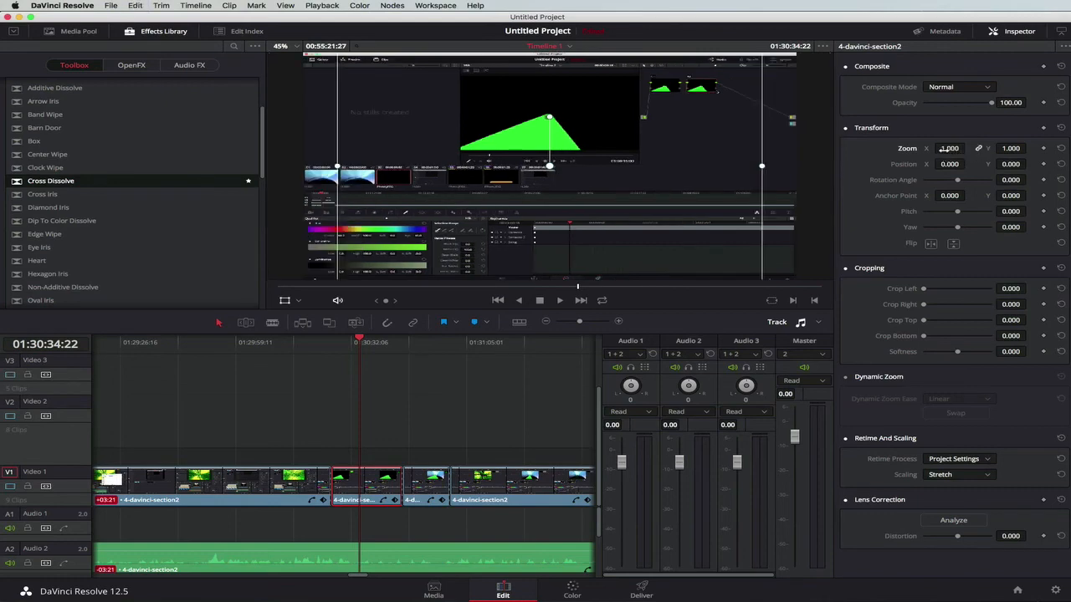
# Step: Enlarge the selected segment to a linked zoom of 1.890 and set its Y position to -509.000 to frame the recorded viewer
pyautogui.moveTo(950, 148); pyautogui.dragTo(1011, 164)
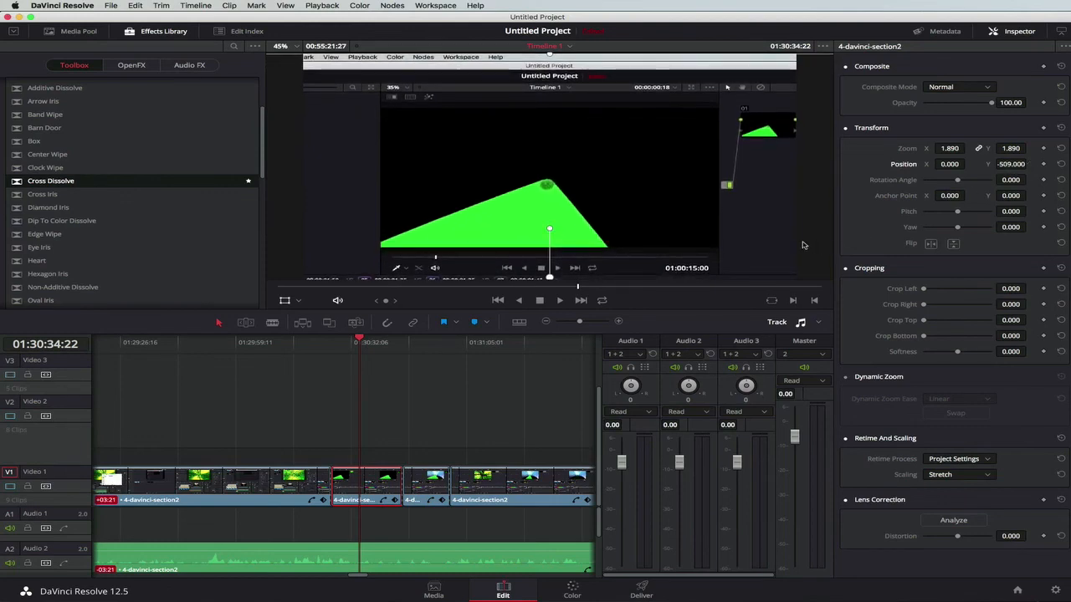
# Step: Play back into the zoomed 4-davinci-section2 segment and split it at 01:30:29:24
pyautogui.moveTo(358, 343); pyautogui.dragTo(322, 346)
pyautogui.hscroll(1, 321, 347)
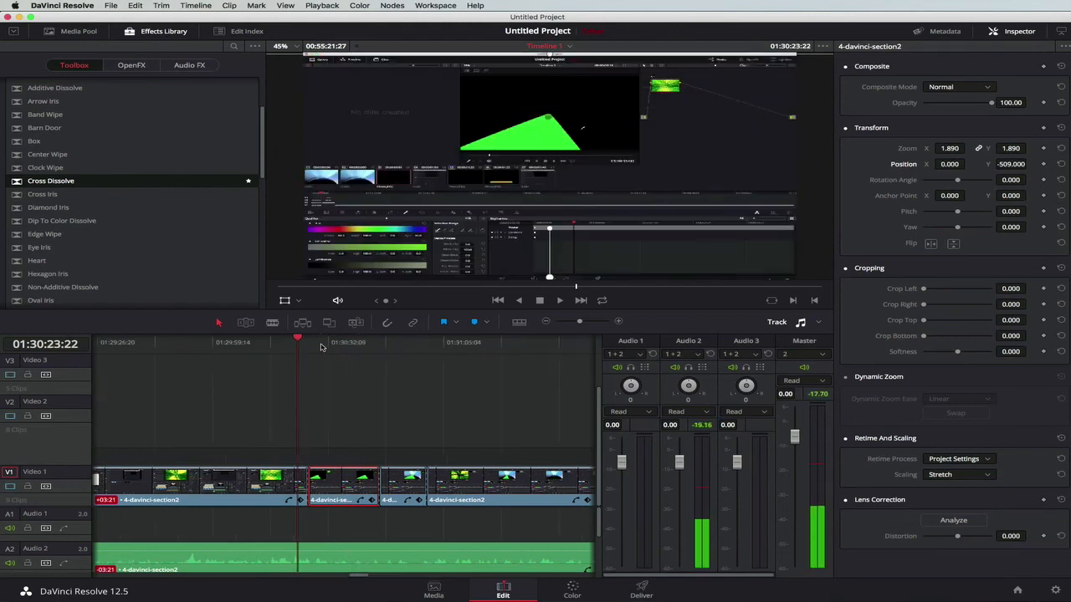
pyautogui.moveTo(46, 181); pyautogui.dragTo(316, 407)
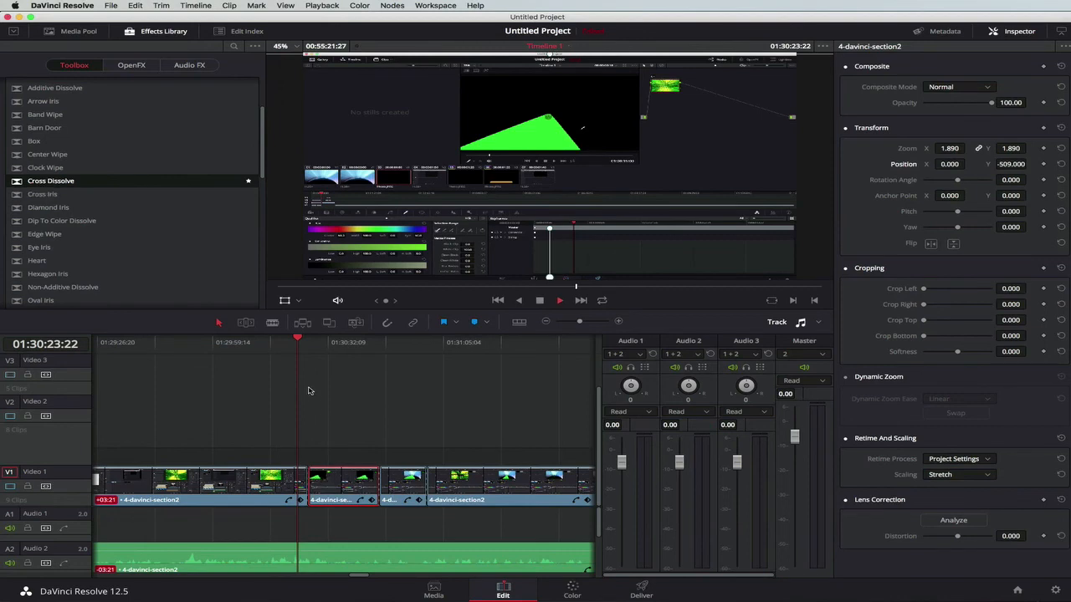
pyautogui.press('space')
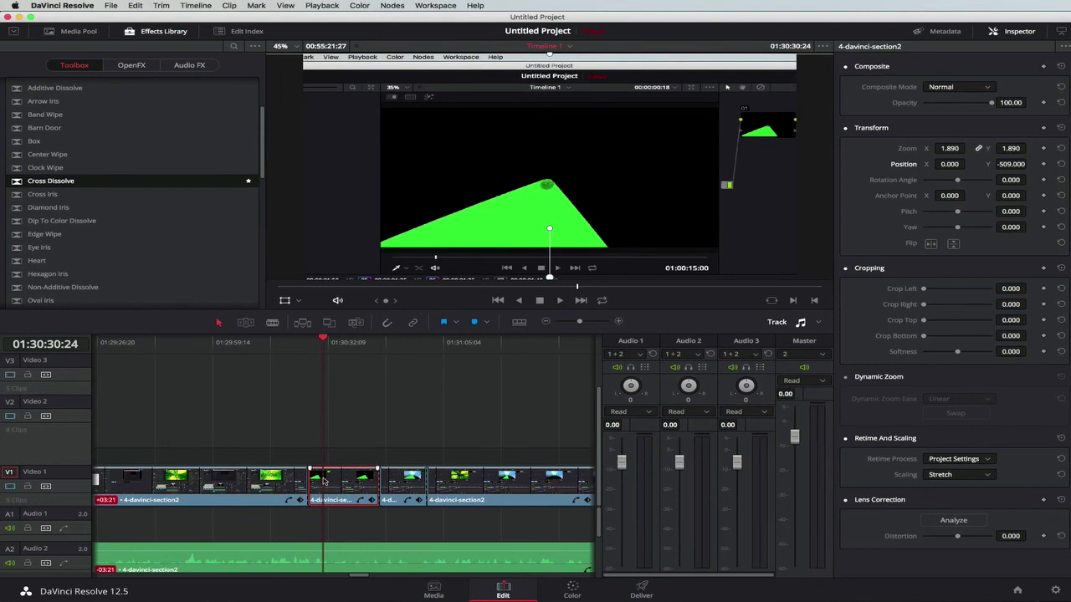
pyautogui.moveTo(324, 341); pyautogui.dragTo(318, 343)
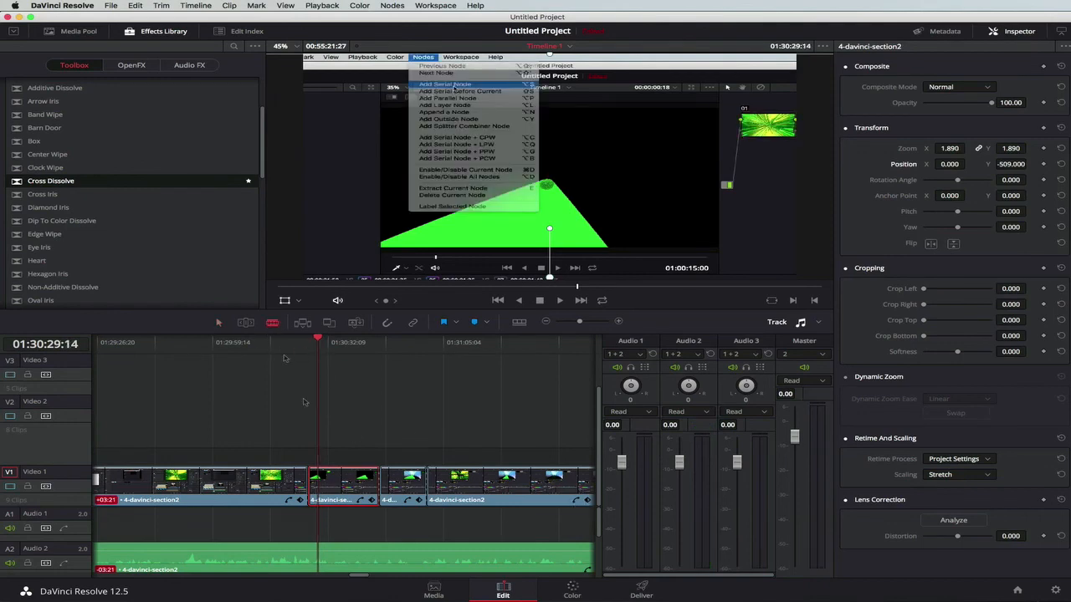
pyautogui.click(325, 490)
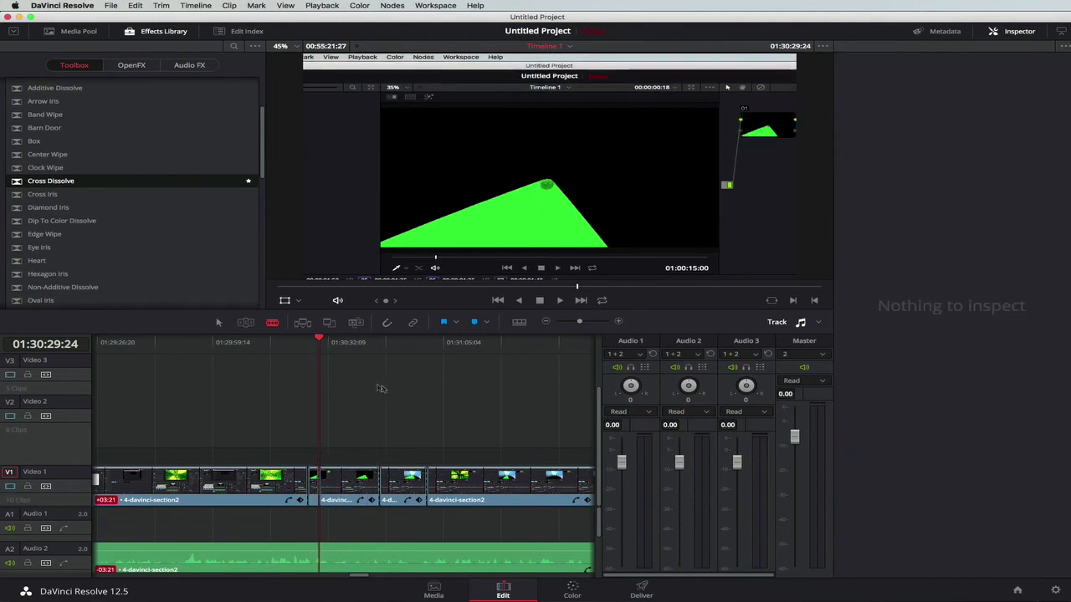
# Step: Reposition the segment after the new cut to X -723.143, Y -504.508 to frame the recorded node graph
pyautogui.moveTo(319, 339); pyautogui.dragTo(327, 340)
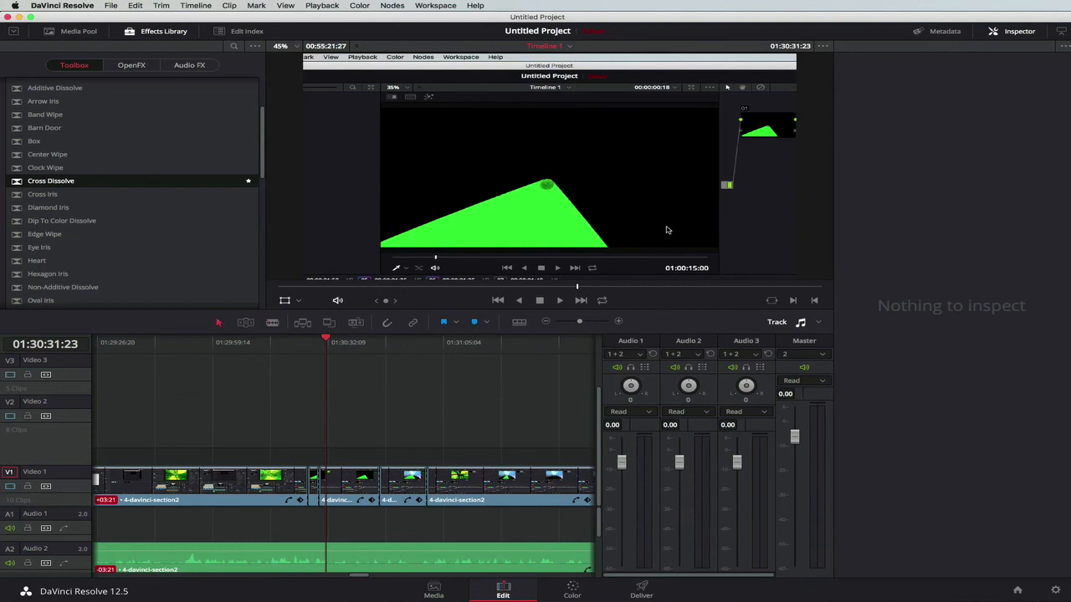
pyautogui.click(331, 478)
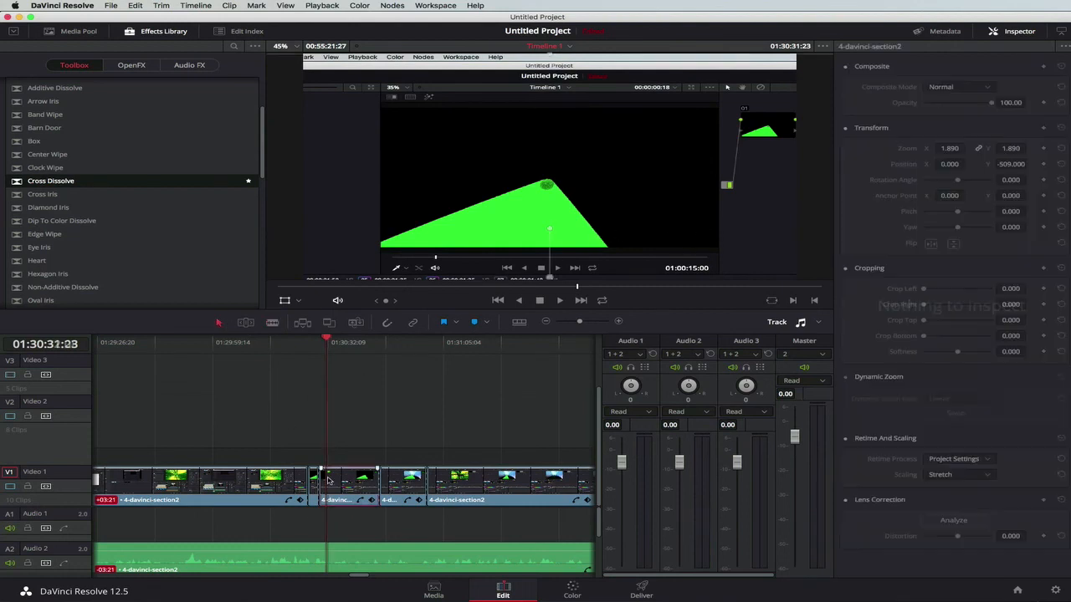
pyautogui.moveTo(663, 207); pyautogui.dragTo(477, 206)
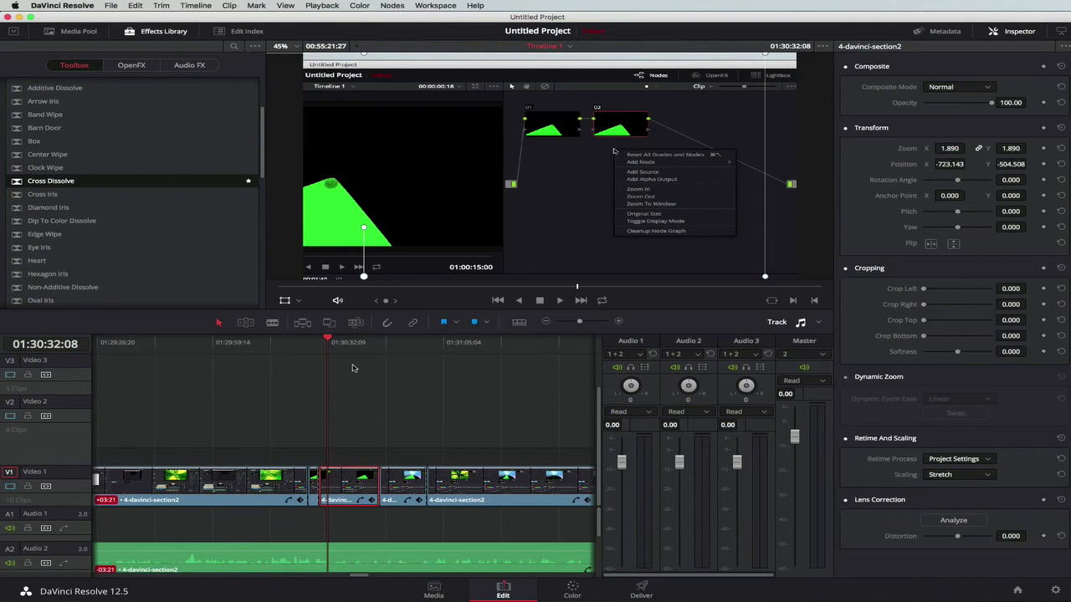
# Step: Play through the reframed segment and roll the edit point at its end back to 01:30:39:26
pyautogui.moveTo(329, 340); pyautogui.dragTo(301, 347)
pyautogui.press('space')
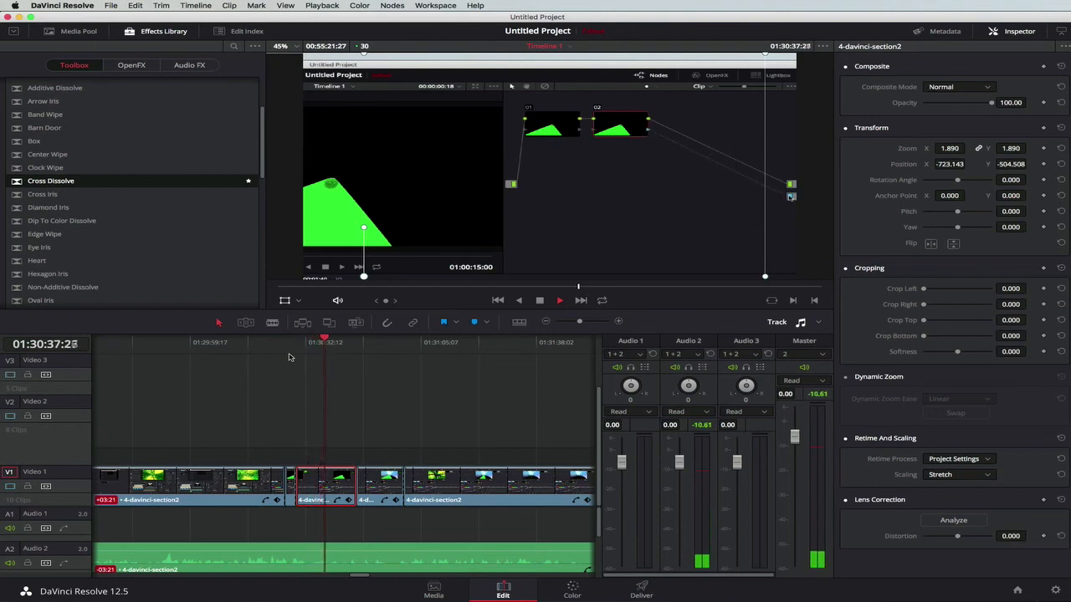
pyautogui.press('space')
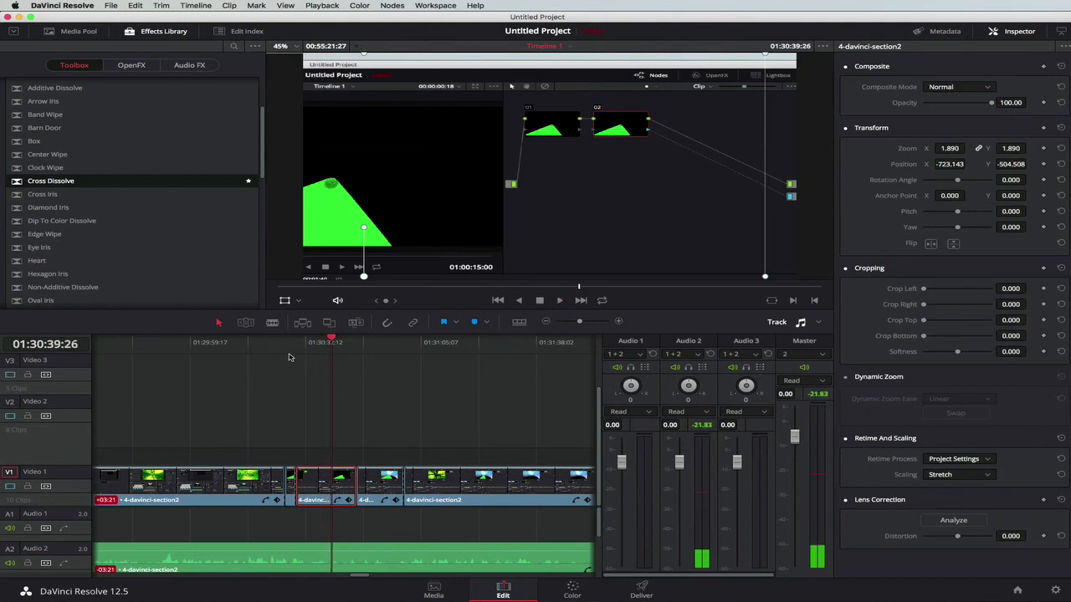
pyautogui.hscroll(-3, 351, 450)
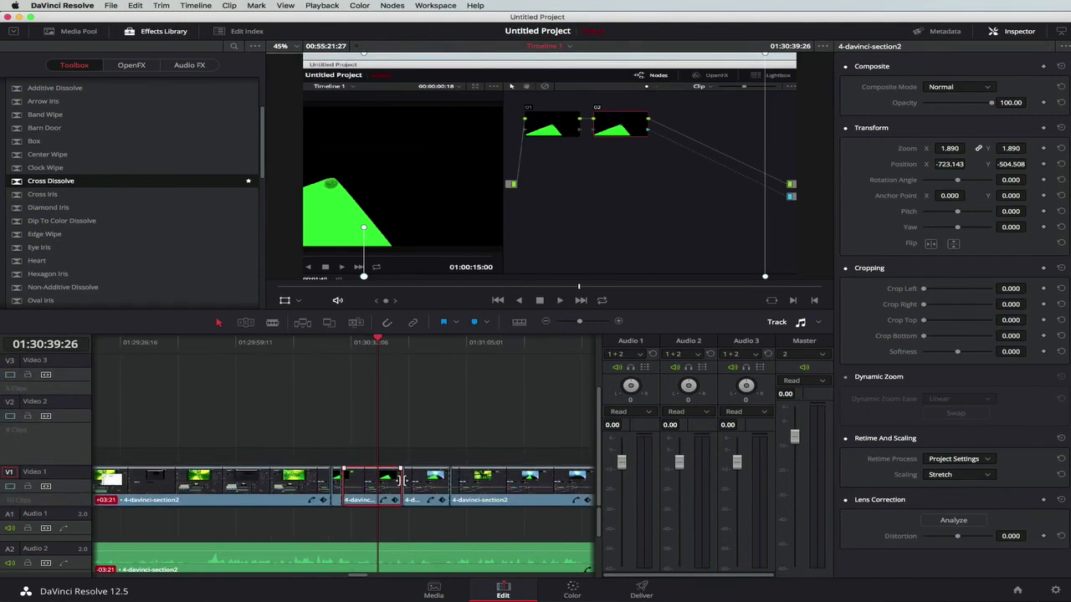
pyautogui.click(403, 481)
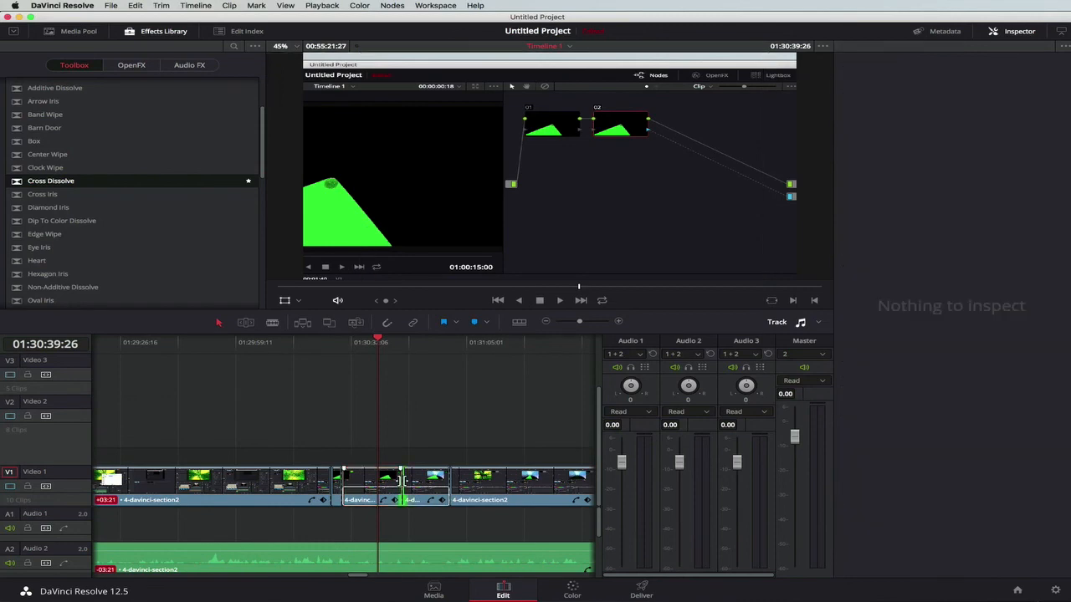
pyautogui.moveTo(402, 481); pyautogui.dragTo(381, 481)
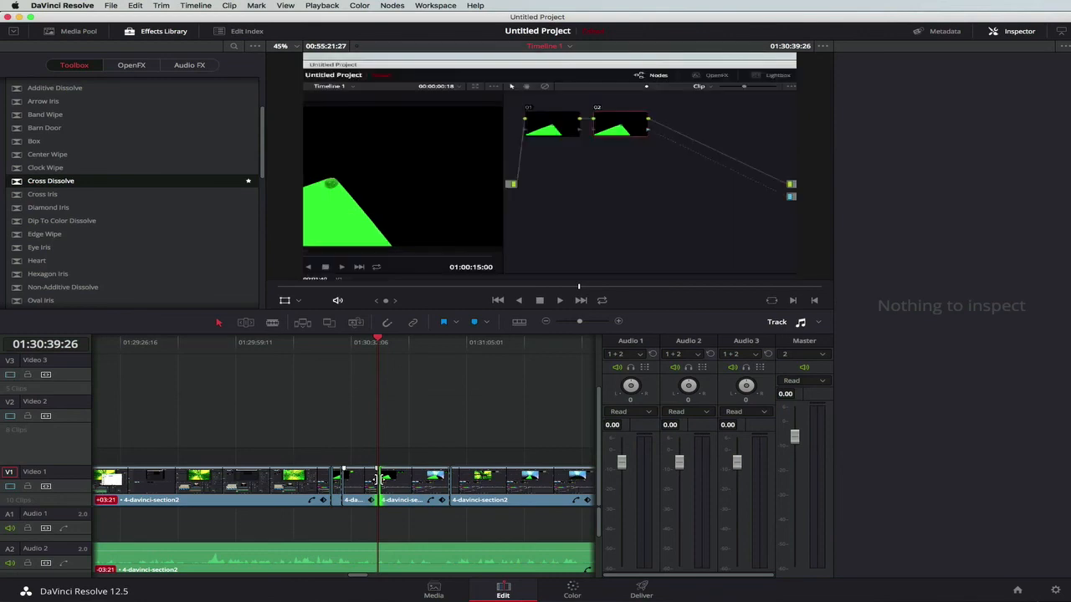
# Step: Review the zoomed segments and the adjusted cut by playing and scrubbing through this part of the timeline
pyautogui.click(369, 346)
pyautogui.press('space')
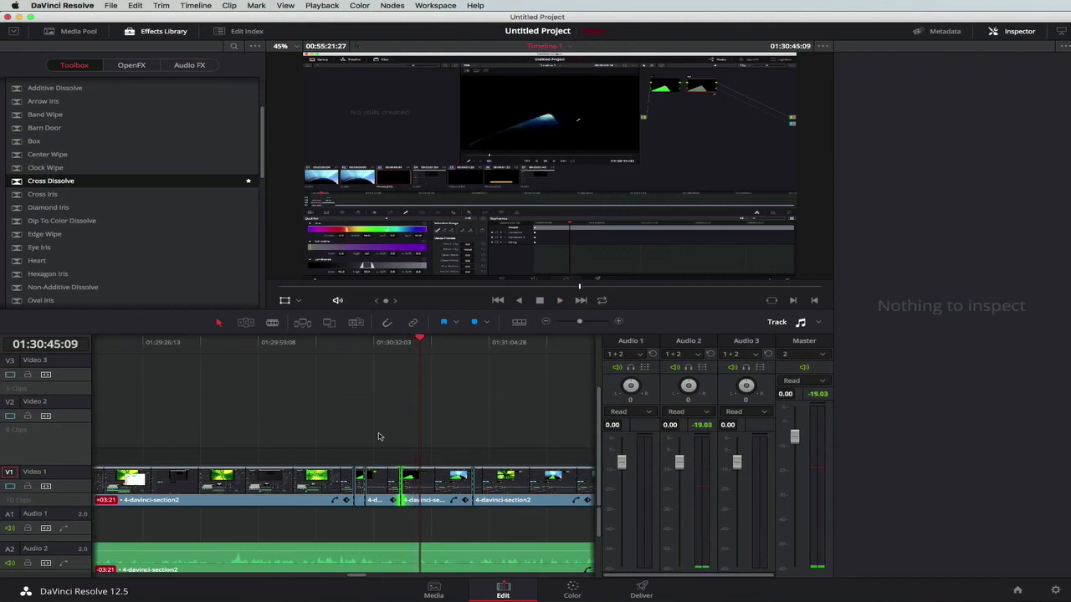
pyautogui.click(357, 343)
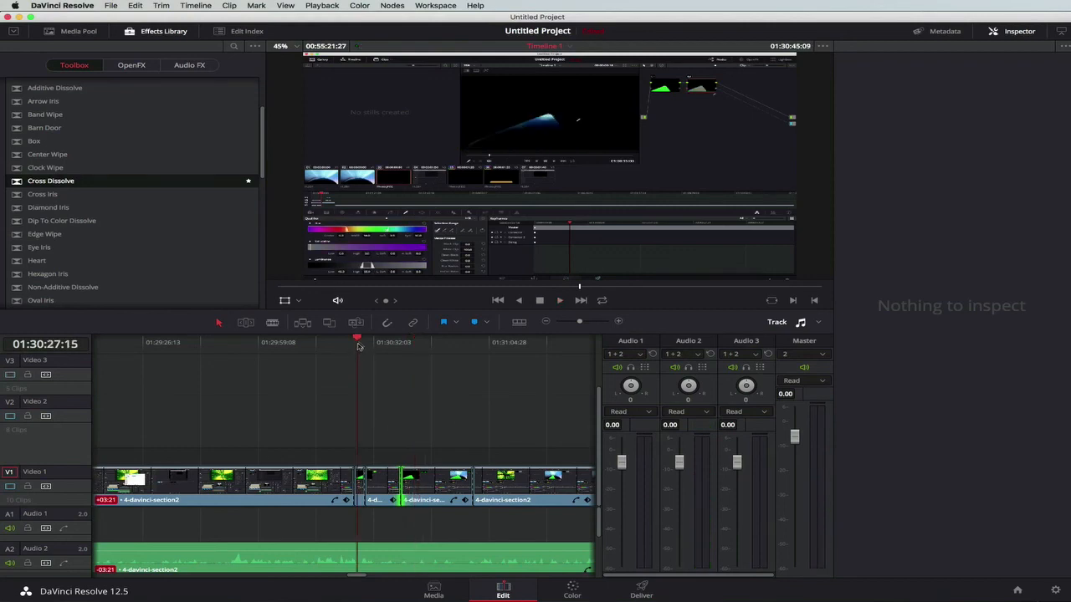
pyautogui.click(360, 341)
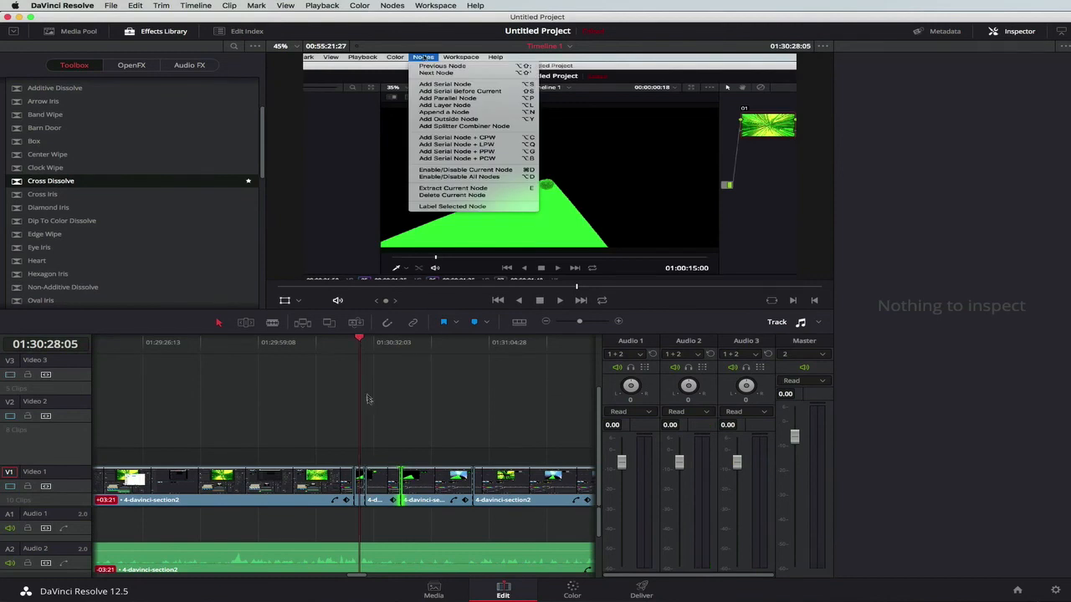
pyautogui.click(383, 343)
pyautogui.click(391, 341)
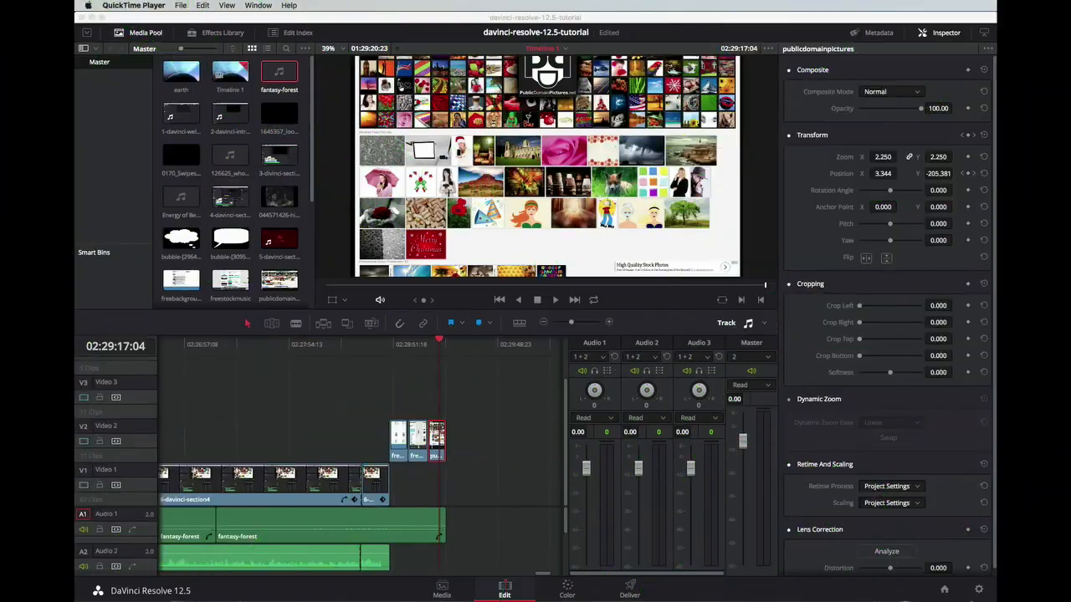
# Step: Go to the Deliver page of the finished davinci-resolve-12.5-tutorial project and choose the YouTube 720p render preset
pyautogui.click(630, 591)
pyautogui.click(631, 591)
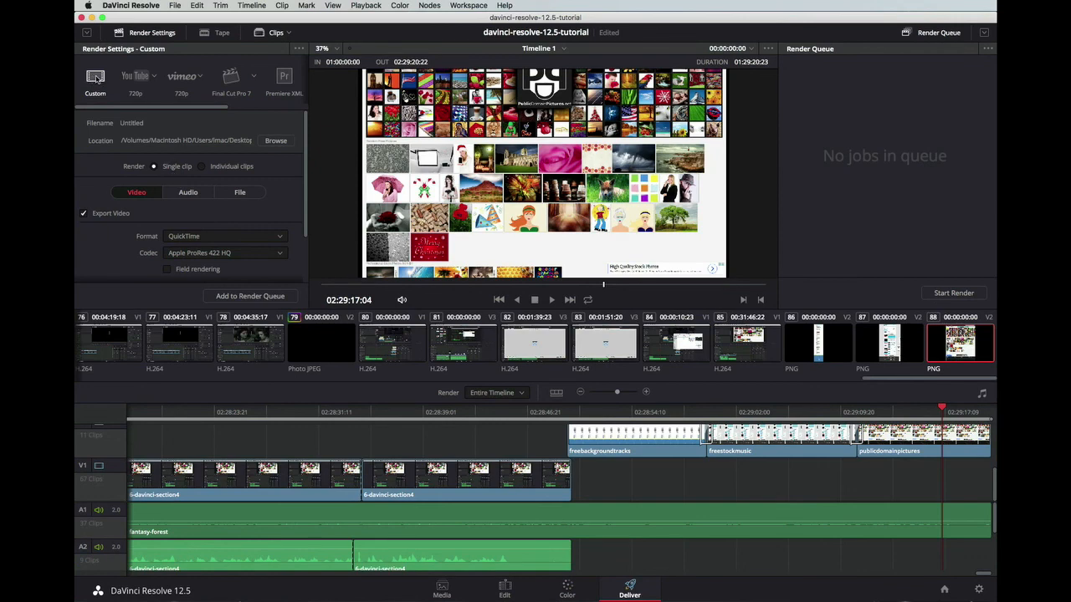
pyautogui.click(138, 75)
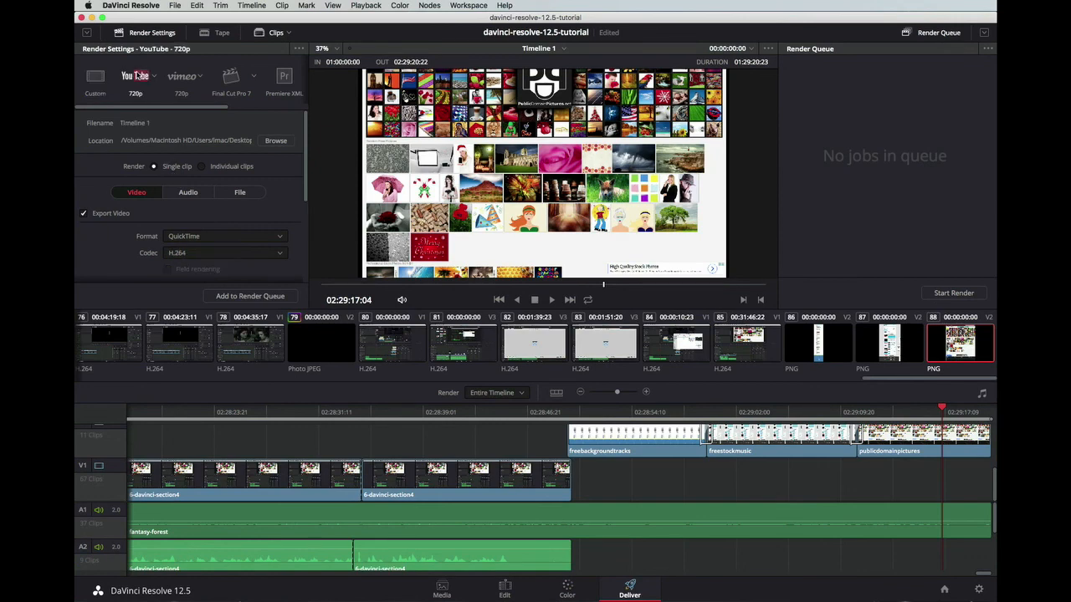
pyautogui.click(186, 77)
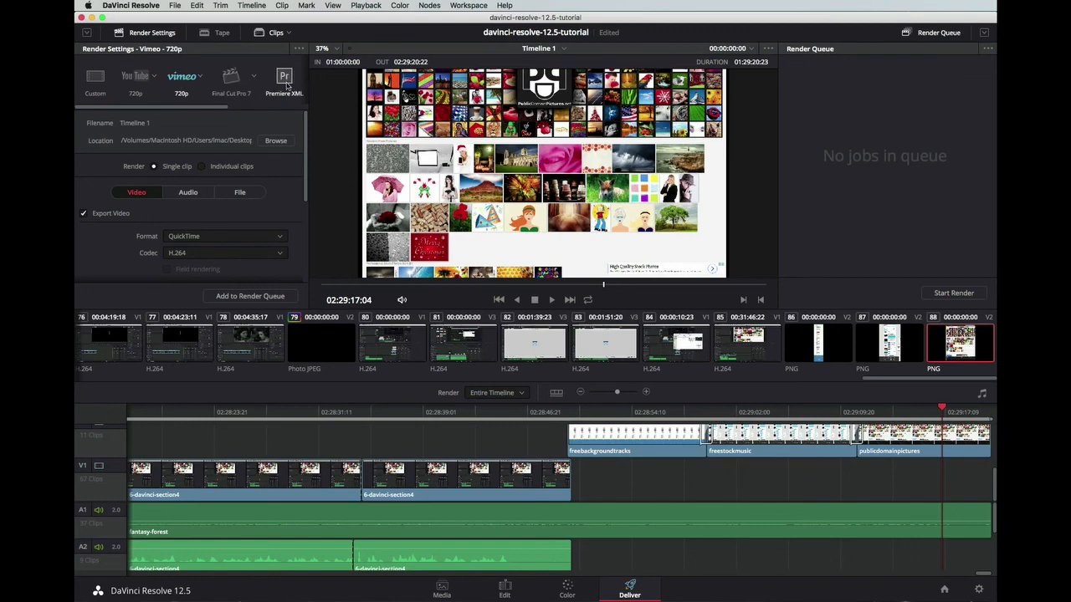
pyautogui.click(134, 77)
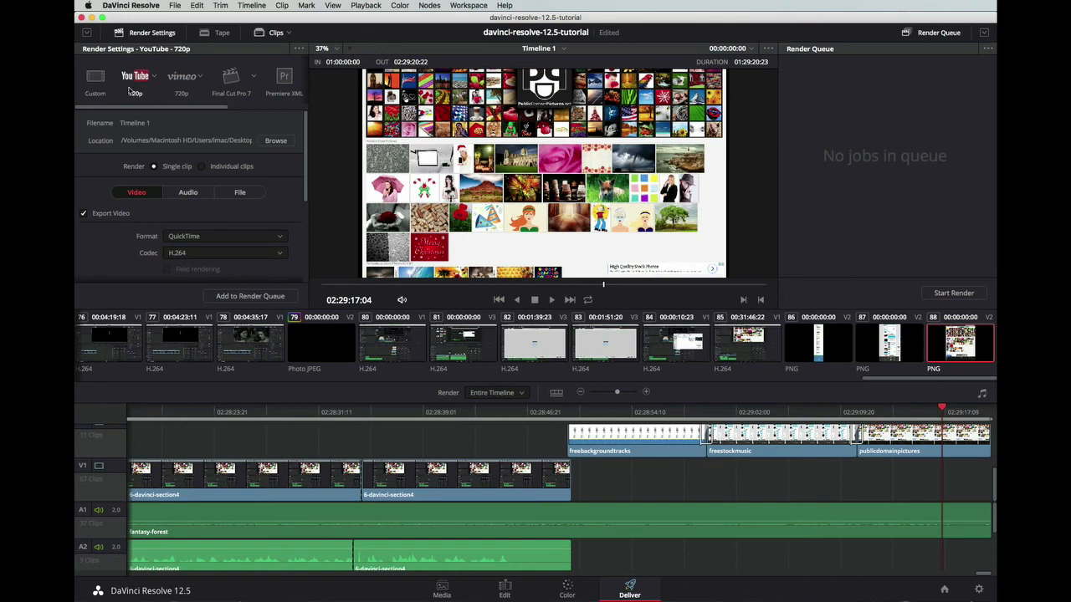
# Step: Set the custom name of the rendered file to youtube-export
pyautogui.click(241, 192)
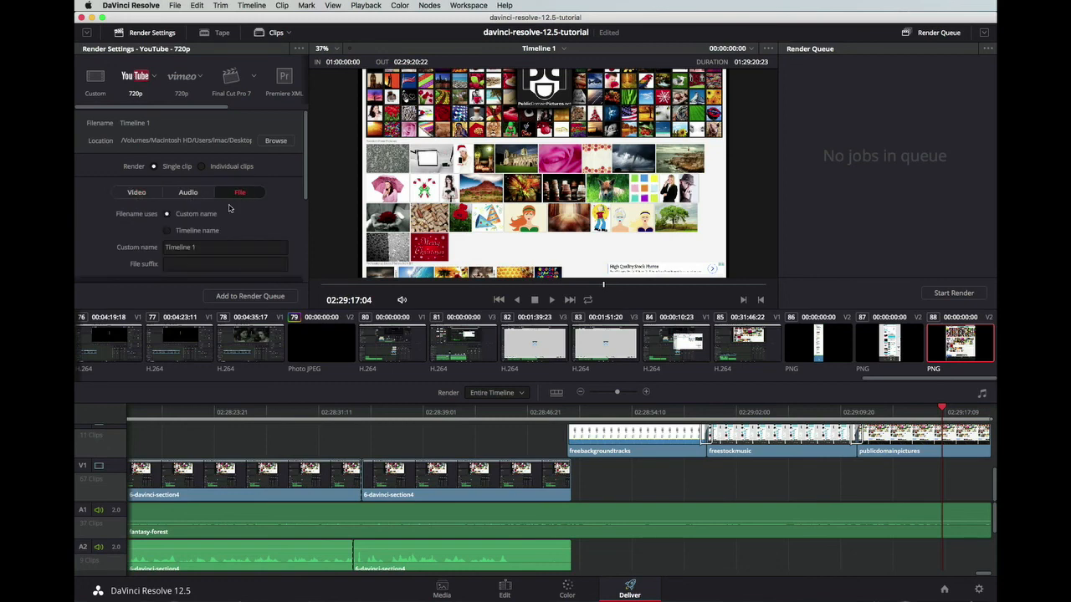
pyautogui.click(201, 246)
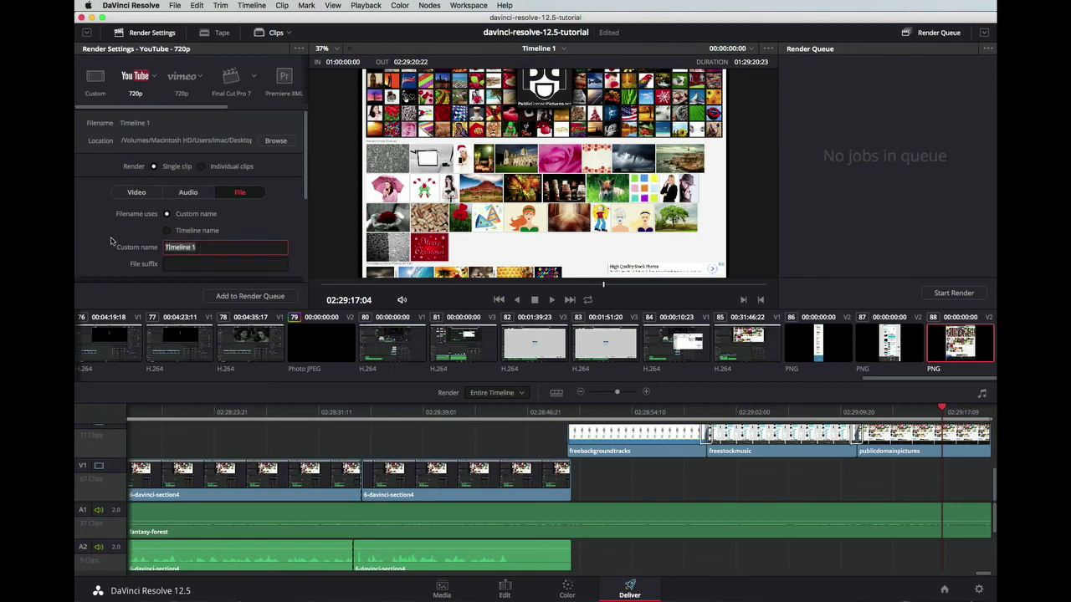
pyautogui.write('youtube-export')
pyautogui.scroll(-3, 287, 228)
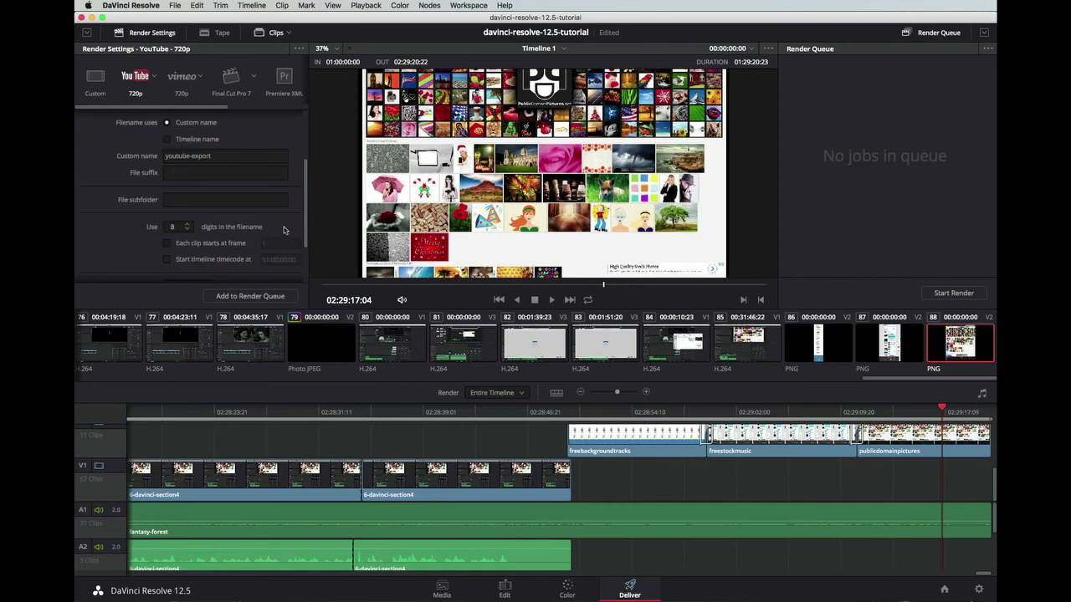
pyautogui.scroll(3, 267, 221)
# Step: Set the render's video resolution to 720 x 480 NTSC DV
pyautogui.click(136, 192)
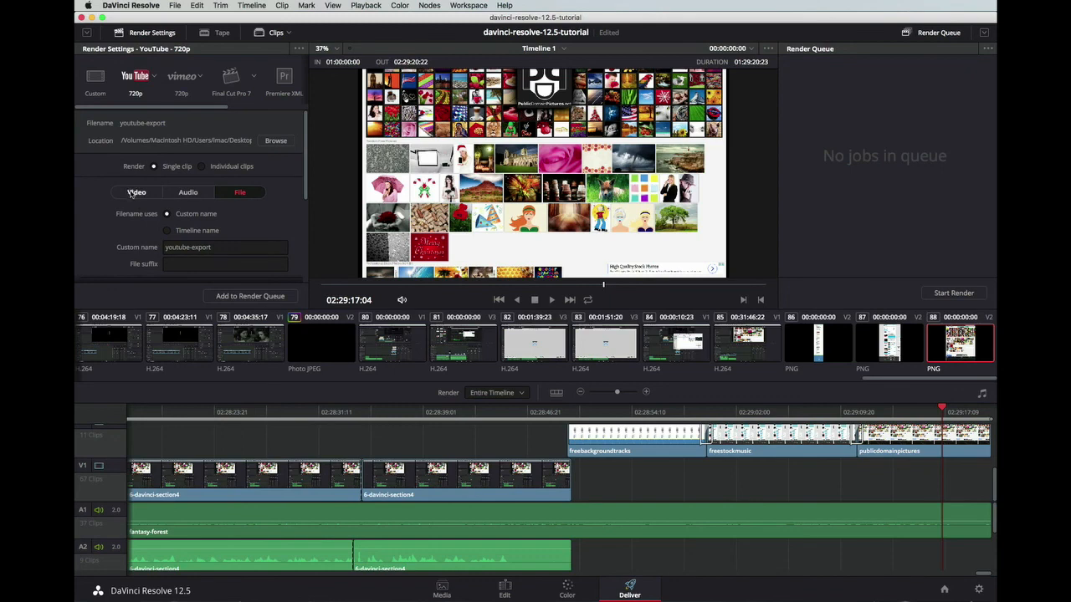
pyautogui.scroll(-2, 281, 222)
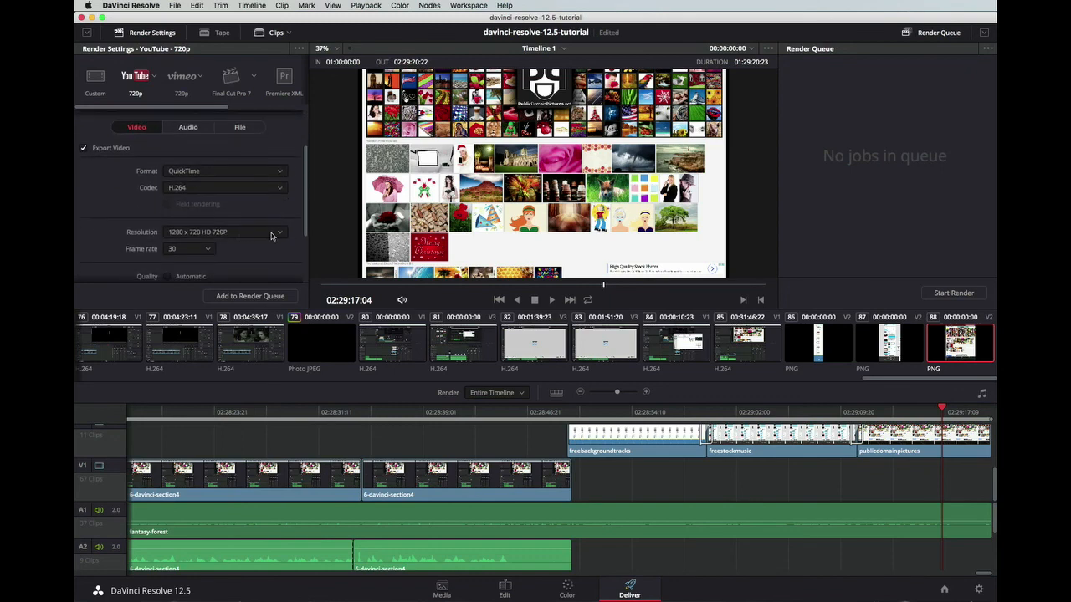
pyautogui.click(271, 237)
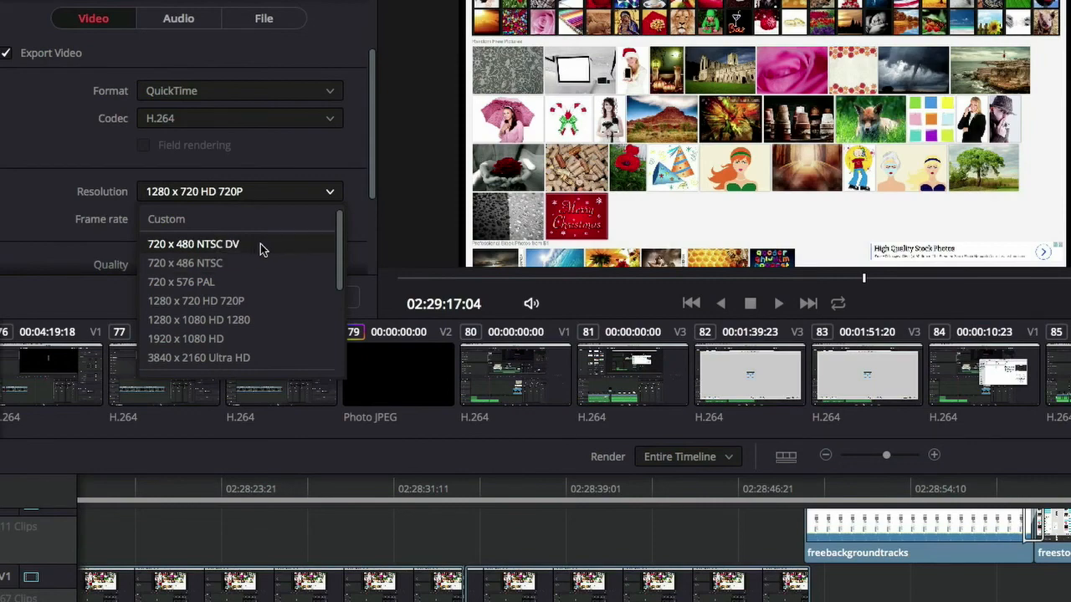
pyautogui.click(260, 244)
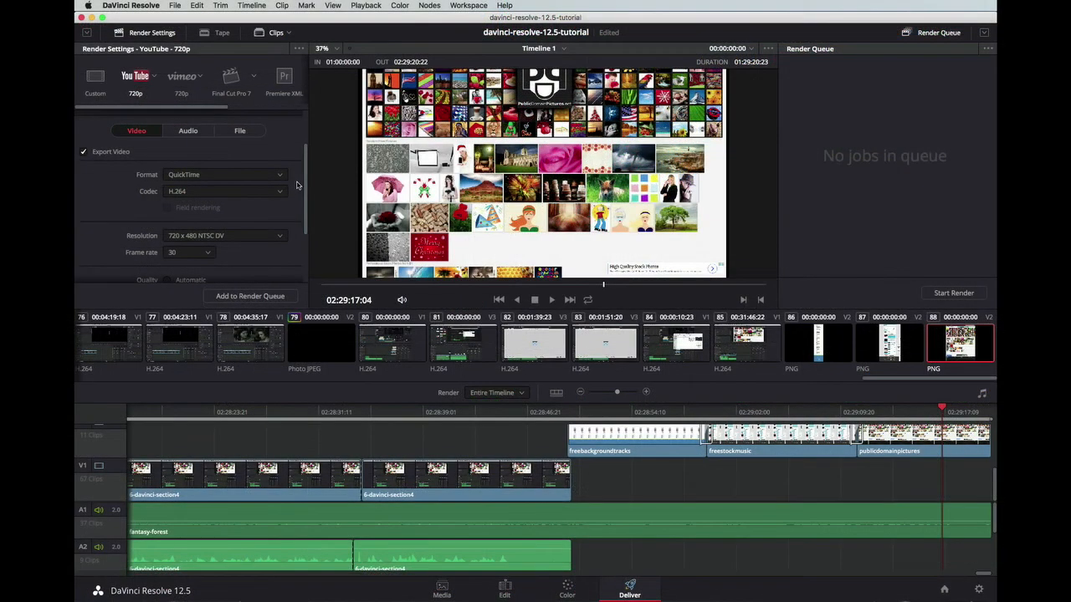
# Step: Check the remaining video quality settings, add the timeline to the render queue, and start the render
pyautogui.scroll(-5, 295, 195)
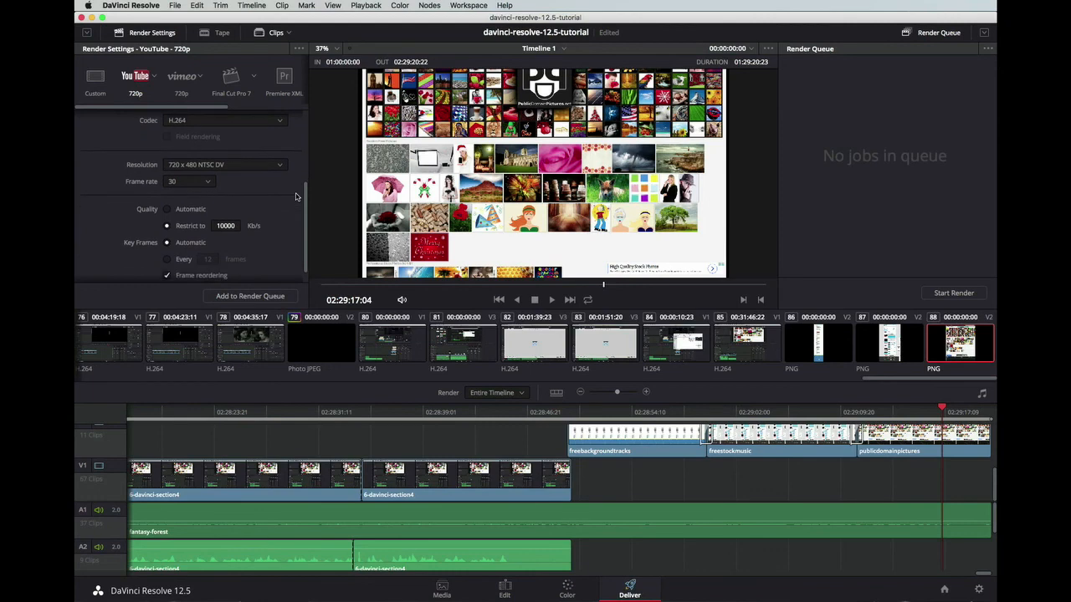
pyautogui.scroll(-1, 295, 195)
pyautogui.scroll(-1, 295, 197)
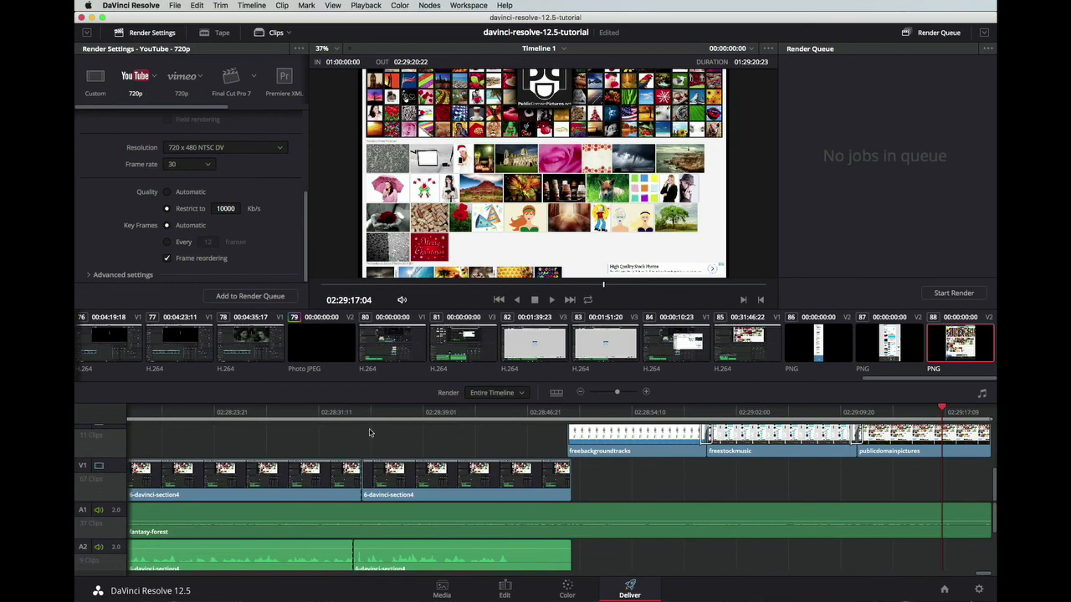
pyautogui.click(240, 298)
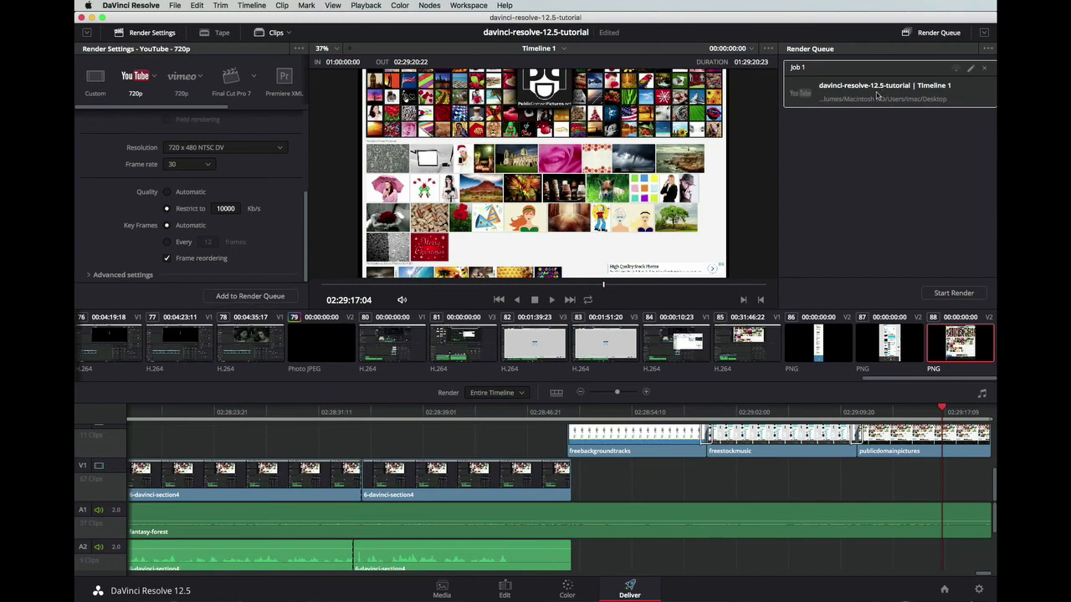
pyautogui.click(954, 293)
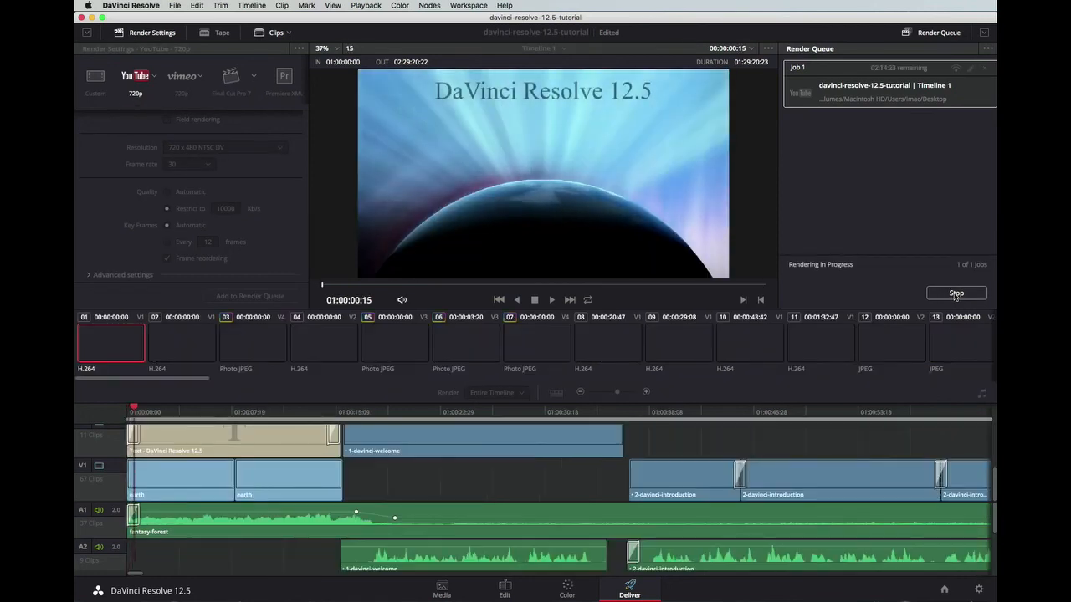